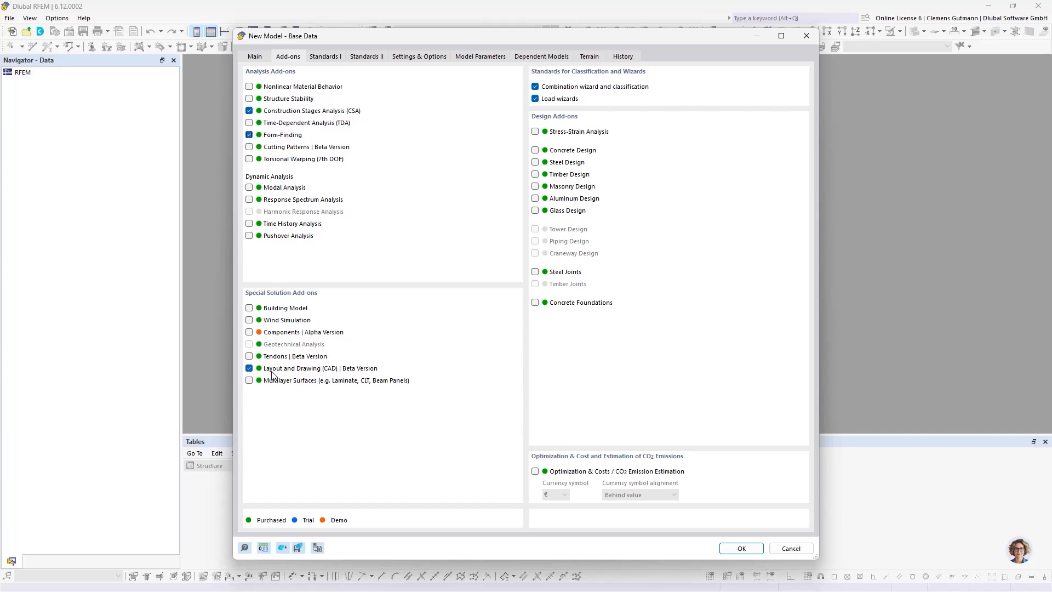
Create the model from its base data and import the structural stability after membrane rupture drawing from the Arbeitsverzeichnis folder as a background layer
left_click(741, 548)
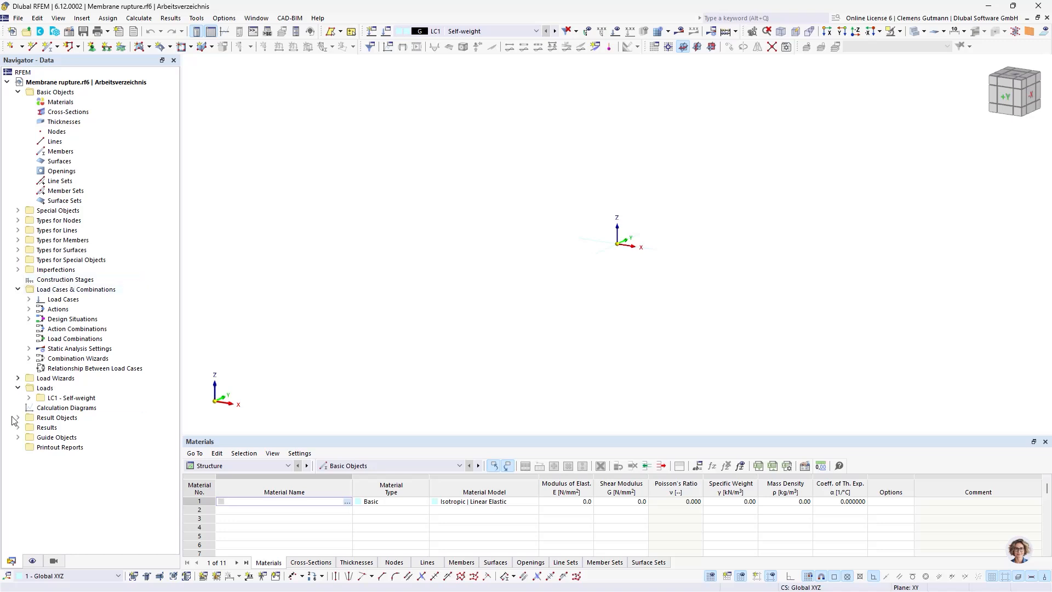
left_click(18, 437)
scroll(37, 467, "down", 1)
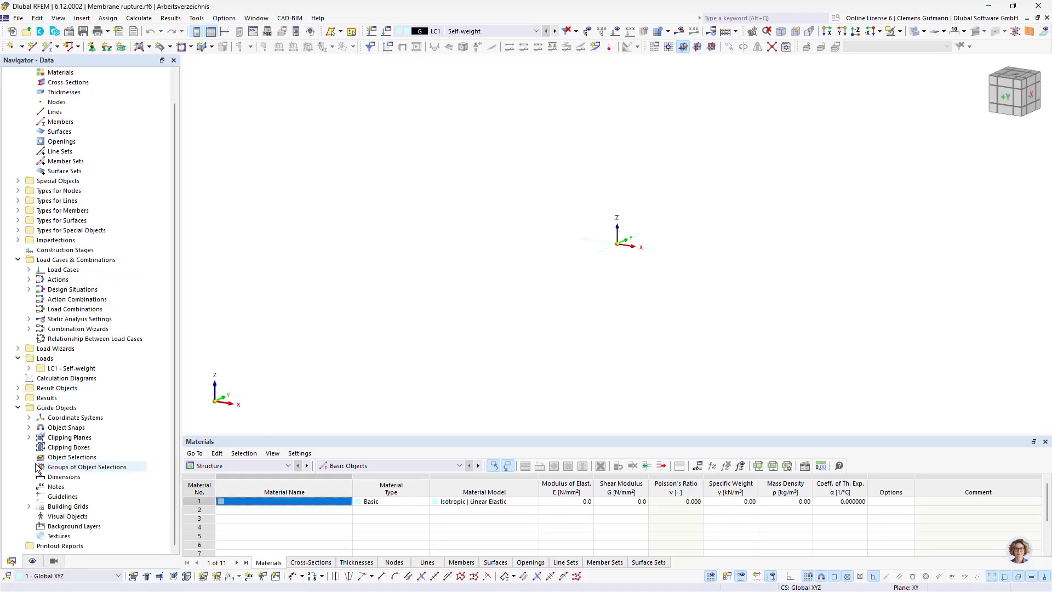
left_click(45, 527)
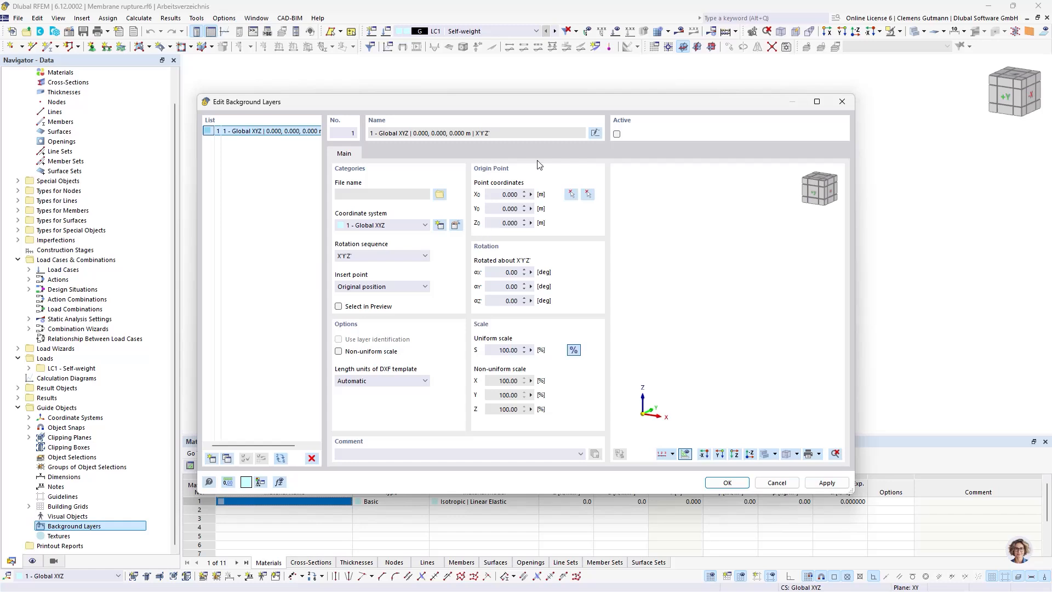
left_click(440, 194)
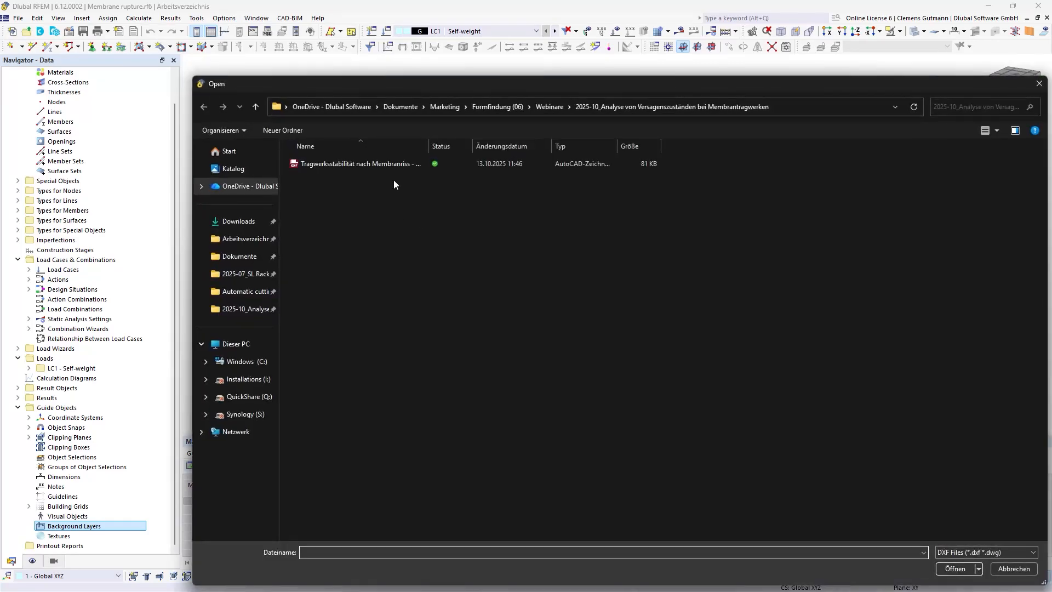
left_click(245, 238)
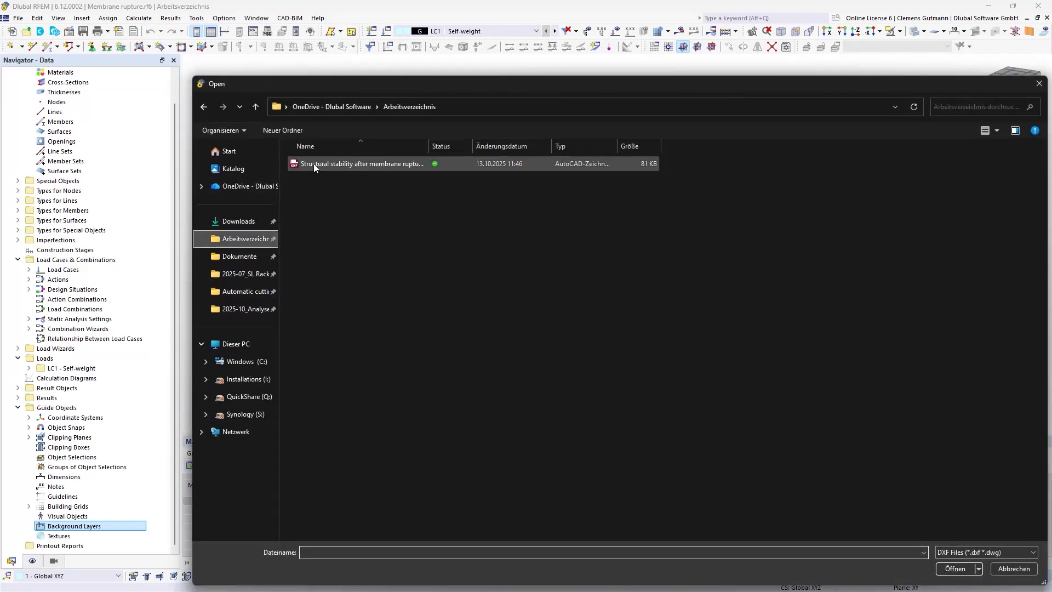
left_click(314, 163)
left_click(956, 570)
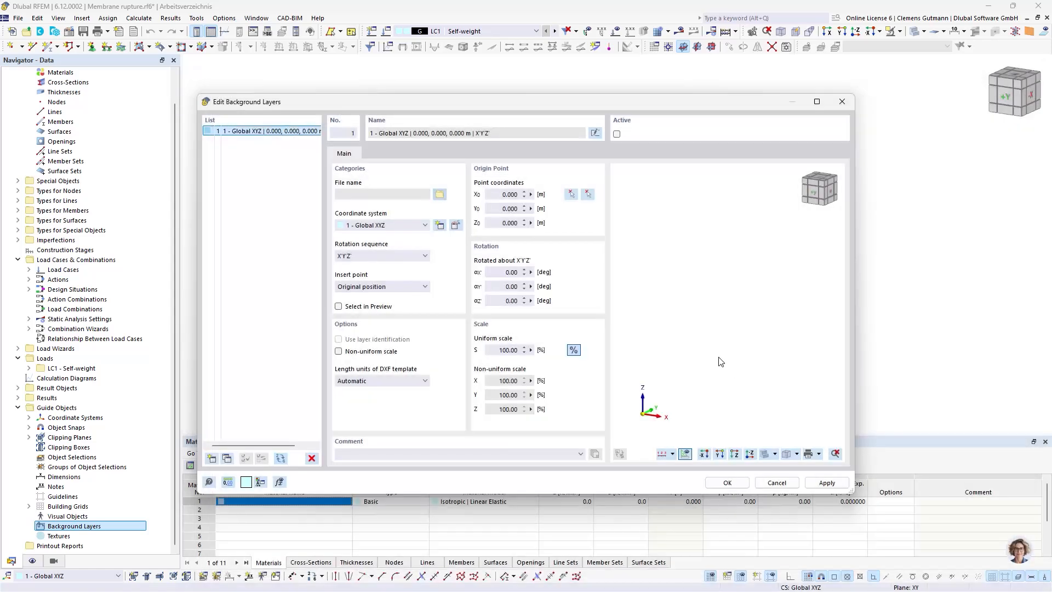
left_click(729, 480)
Examine the imported wireframe of the membrane structure, including its outer frames, masts and low edge points
scroll(500, 306, "down", 4)
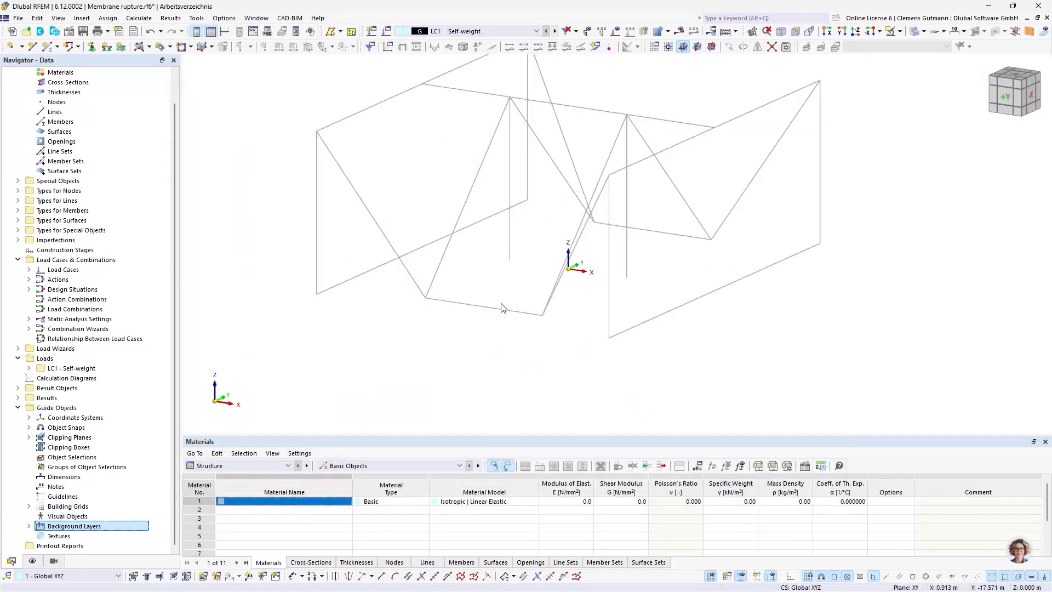
middle_click_drag(557, 252, 554, 298, "ctrl")
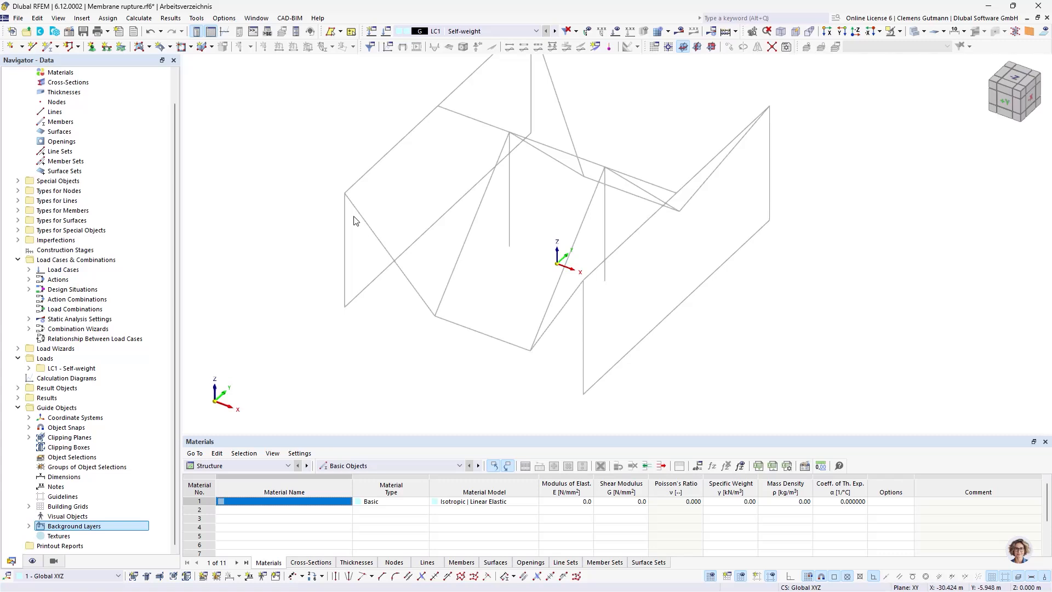
middle_click_drag(515, 192, 509, 259)
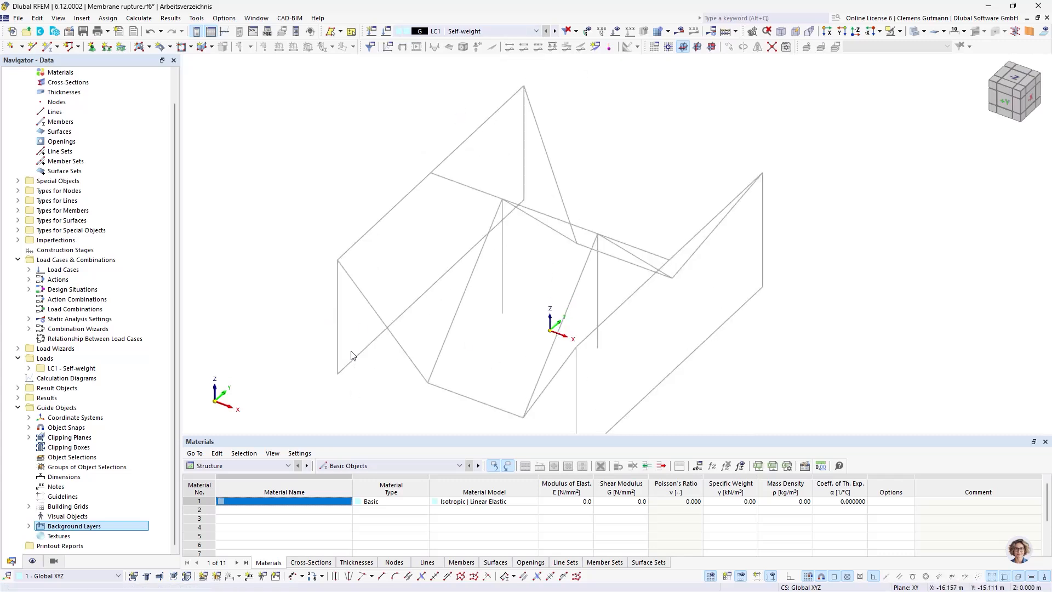
middle_click_drag(582, 400, 573, 321)
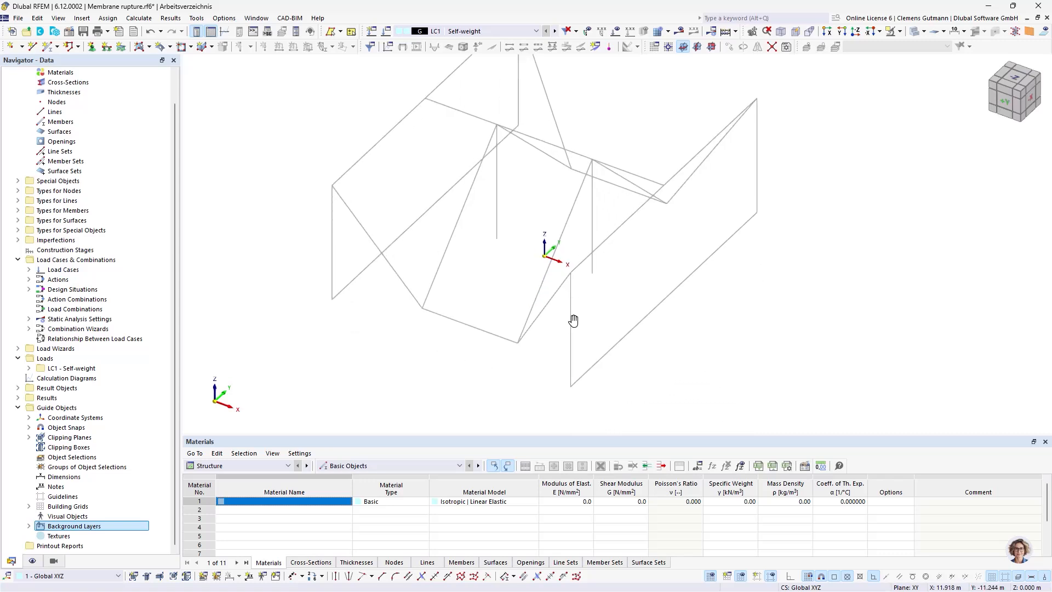
middle_click_drag(554, 357, 564, 355, "ctrl")
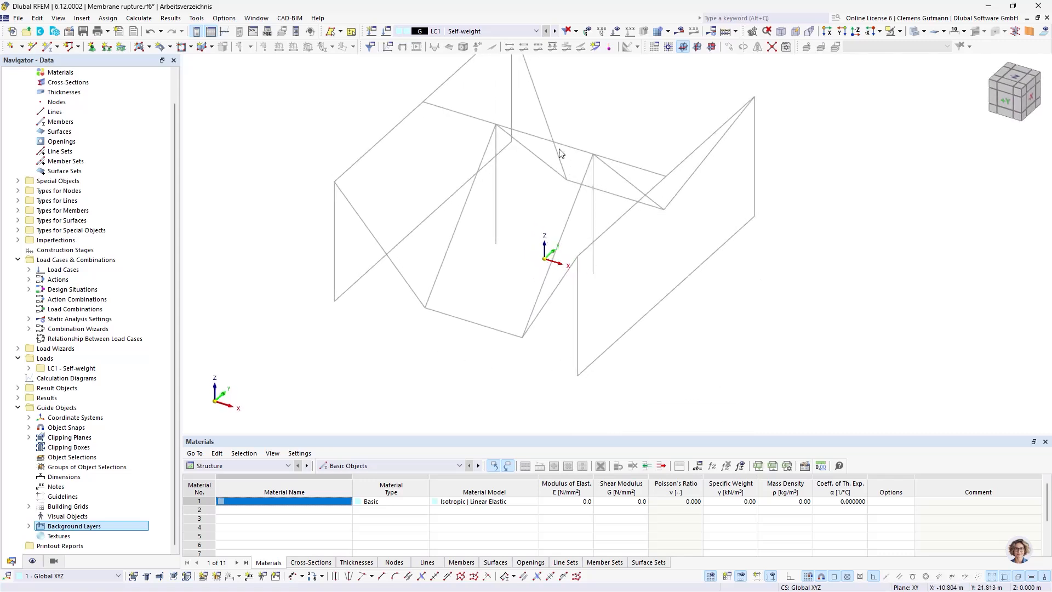
middle_click_drag(560, 153, 507, 307)
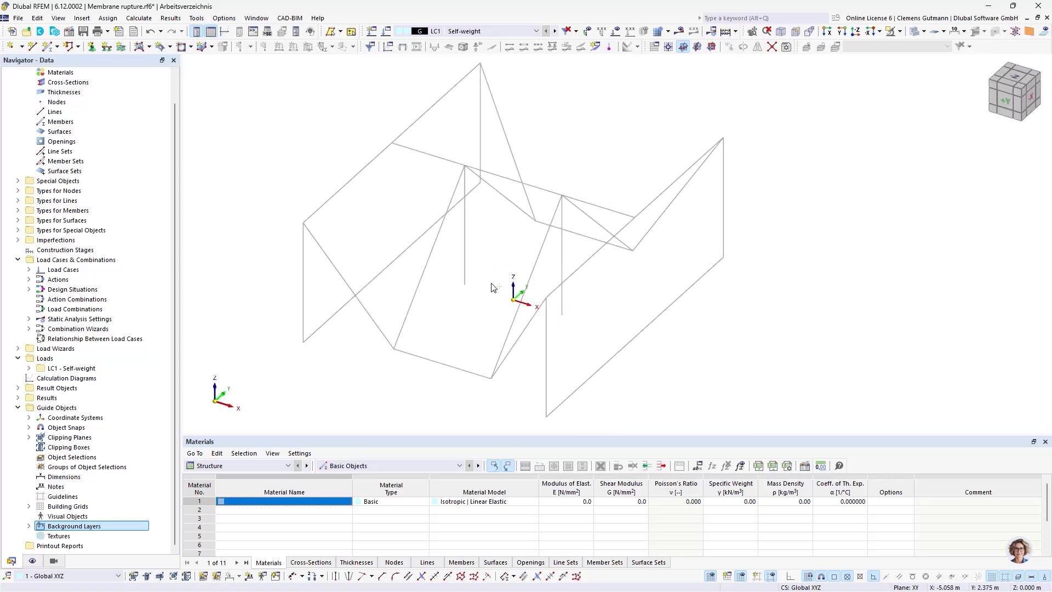
scroll(121, 251, "up", 1)
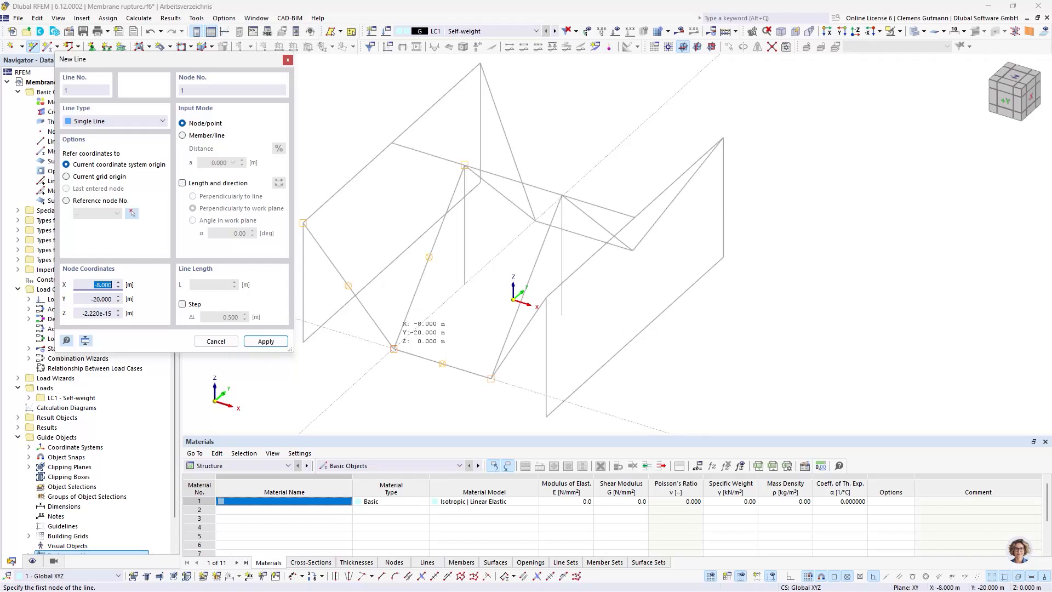
Trace the closed front membrane outline with single lines, snapping to the background corners from X -8, Y -20 m through the frame corners and both mast tops
left_click(394, 348)
left_click(303, 223)
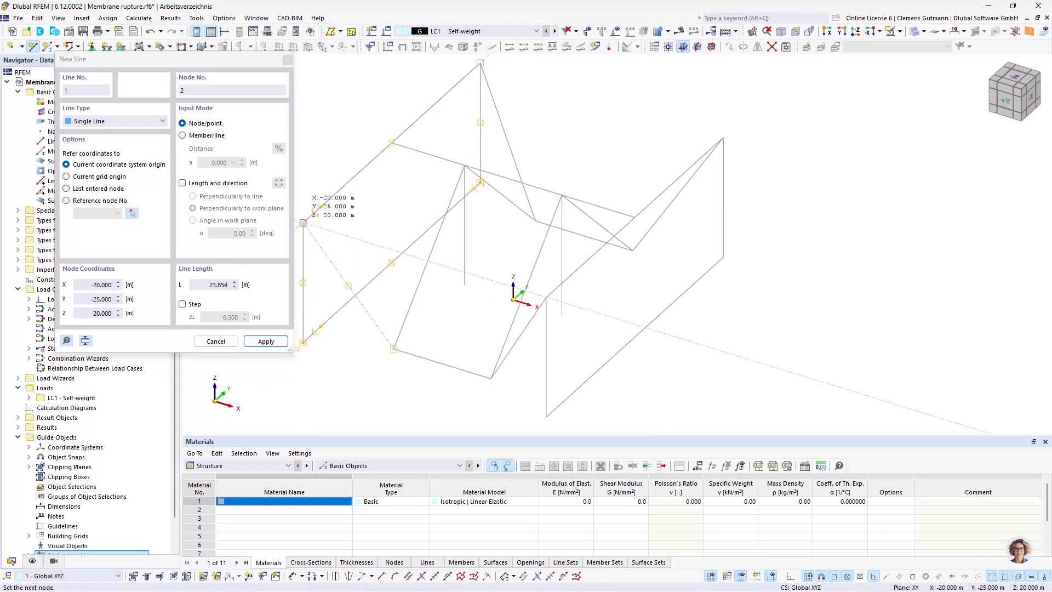
left_click(391, 143)
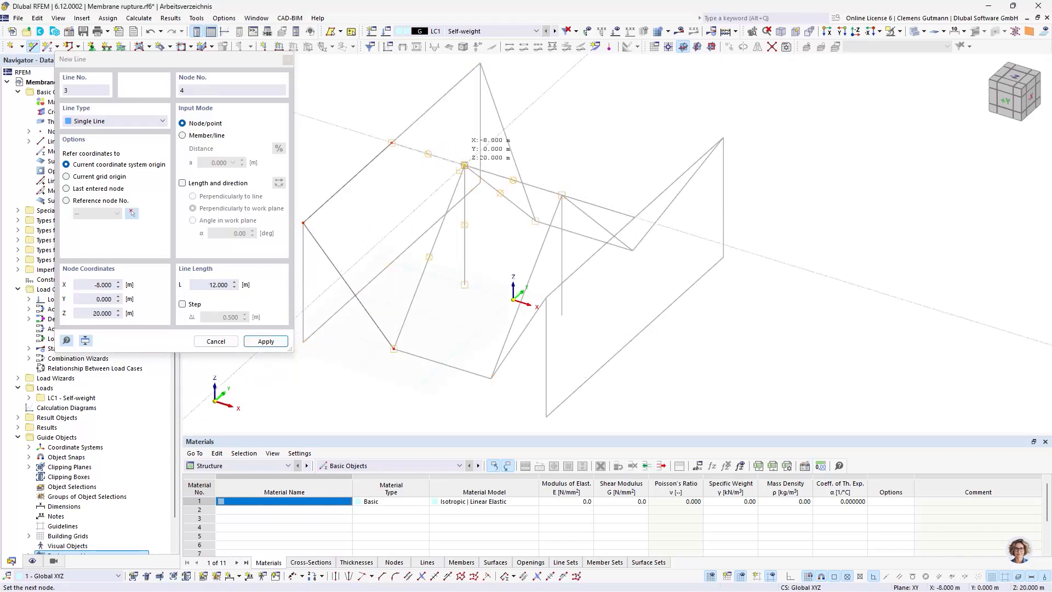
left_click(465, 165)
left_click(561, 195)
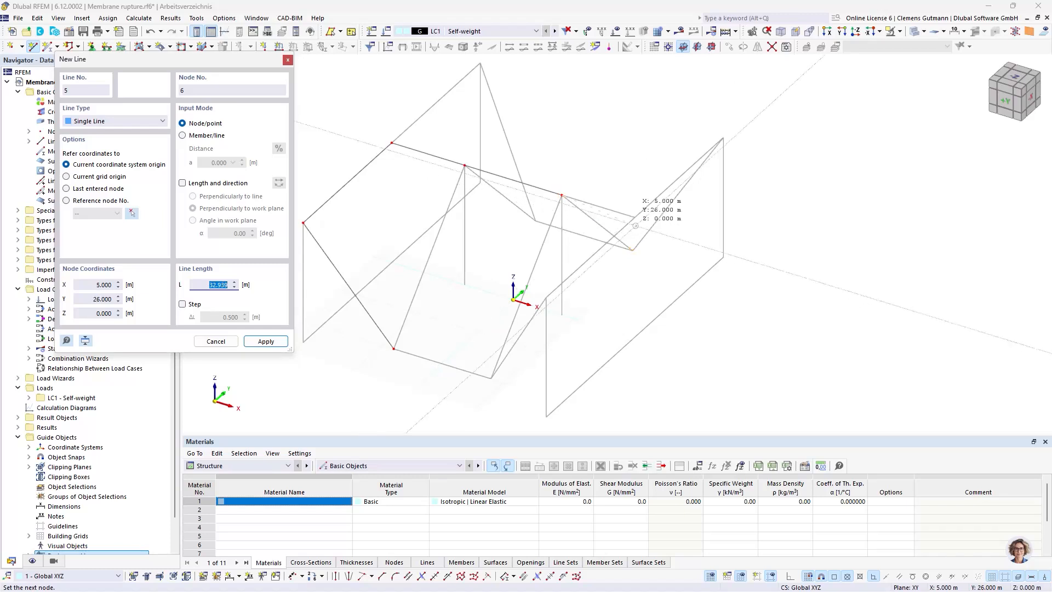
left_click(636, 218)
left_click(546, 298)
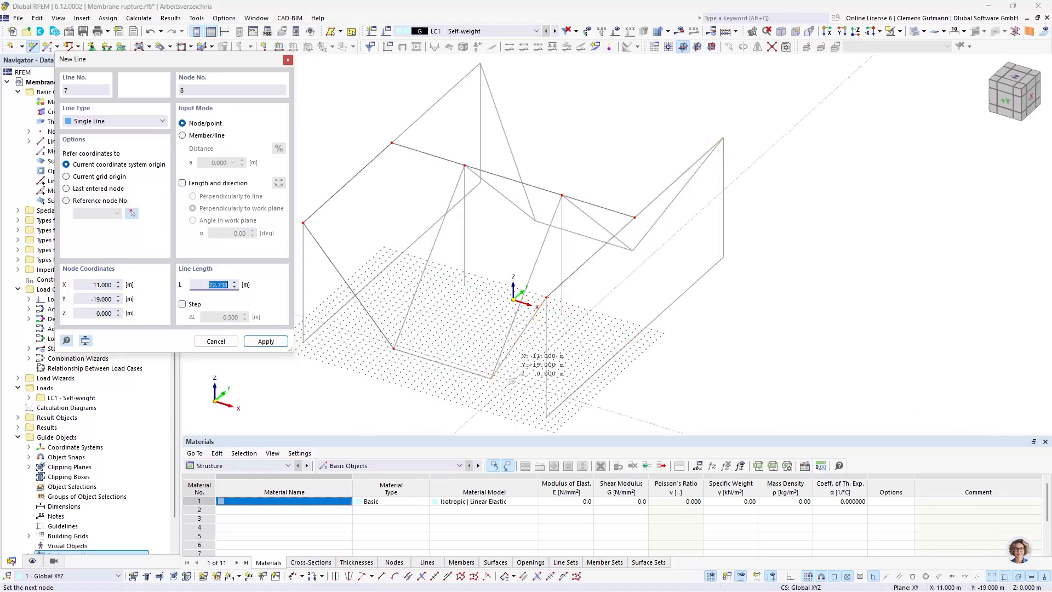
left_click(491, 378)
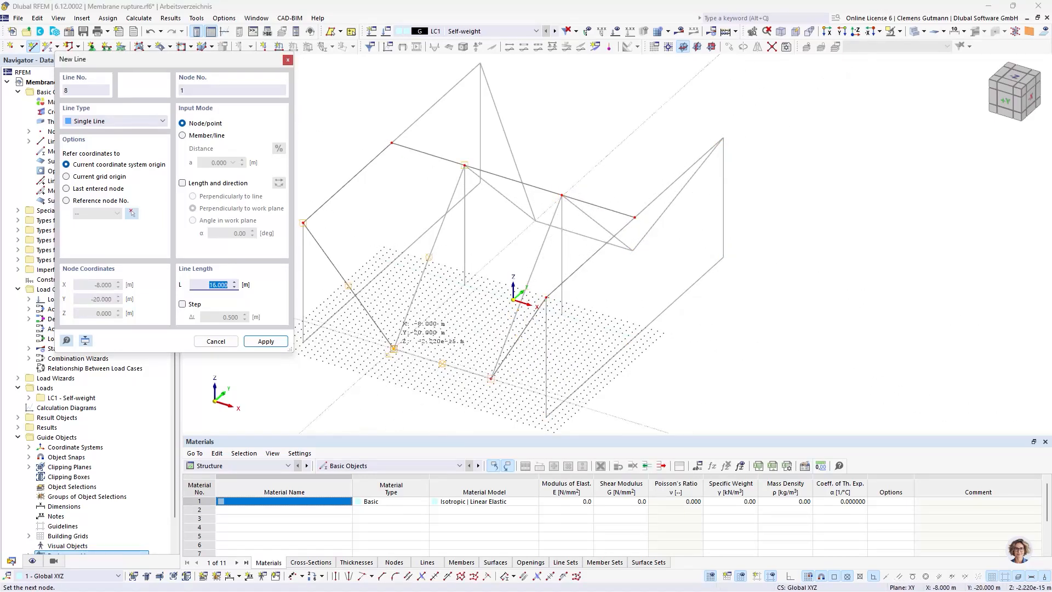
left_click(394, 348)
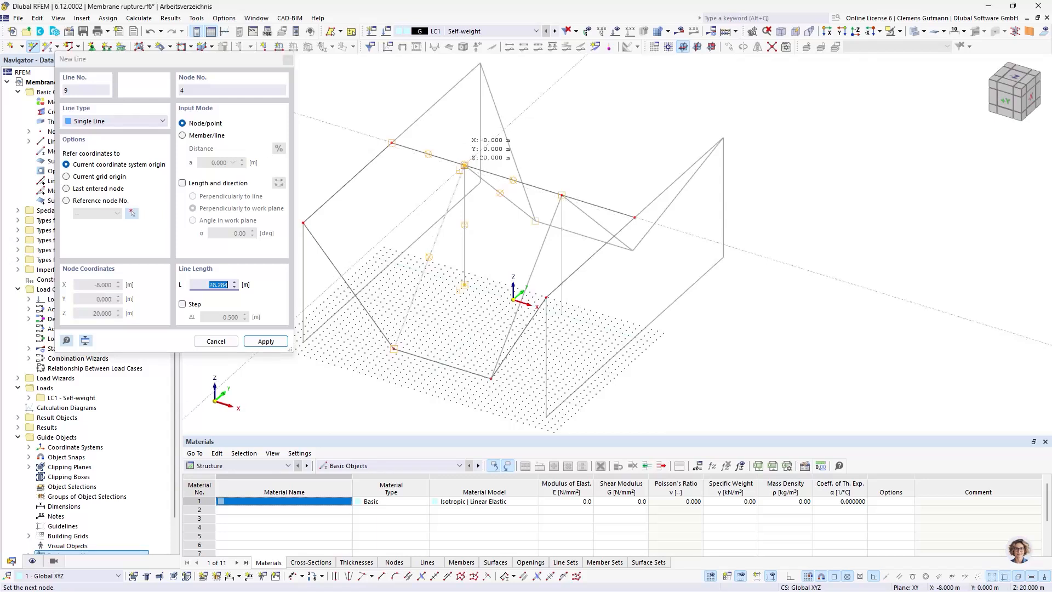
Draw the two sloping inner lines that connect the front low points to the mast tops
left_click(464, 165)
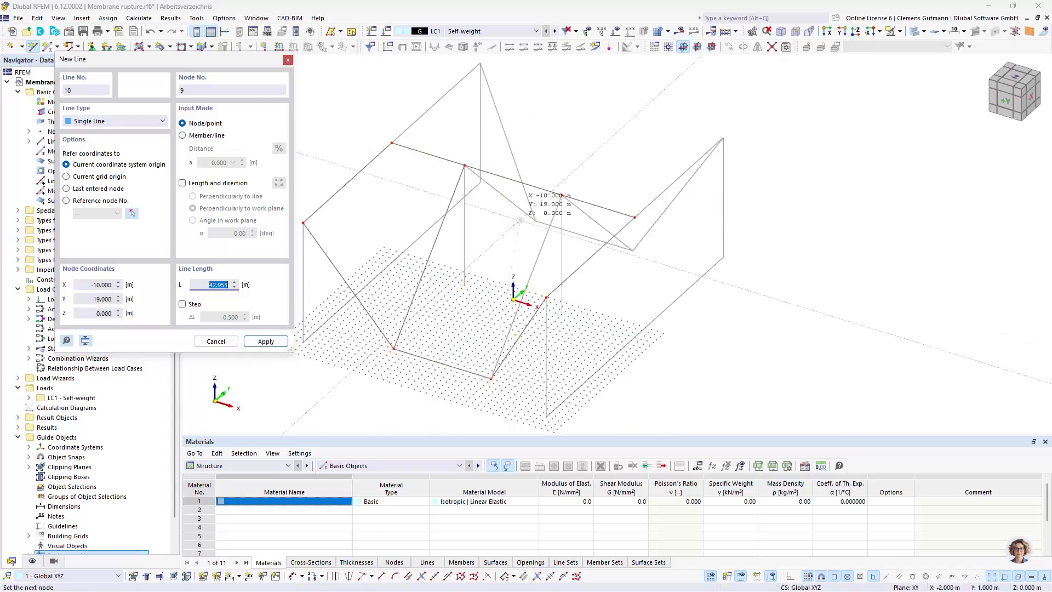
left_click(562, 195)
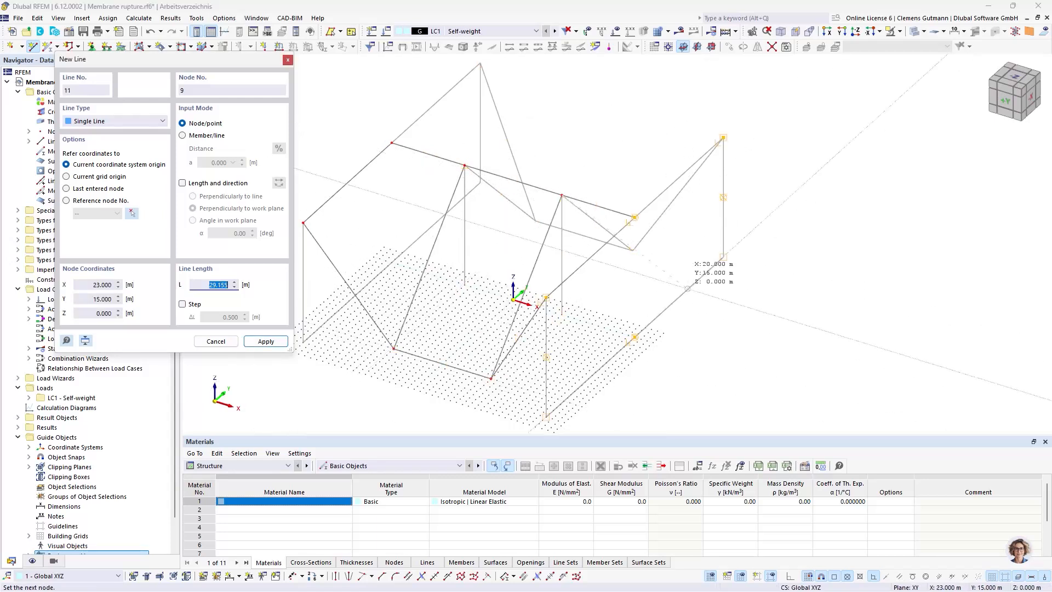
key("Escape")
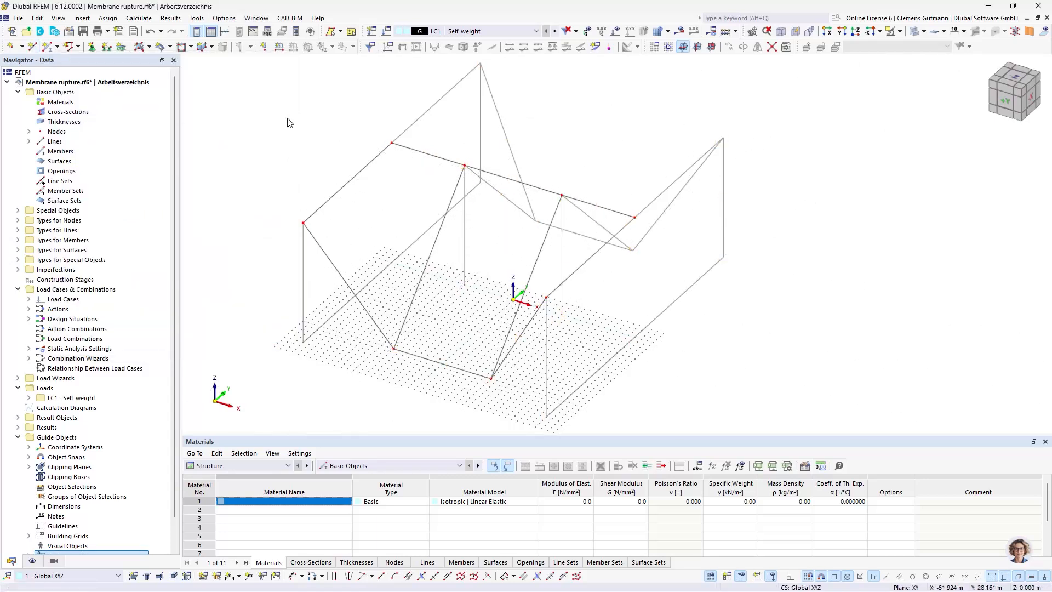
Start a plane surface and define a uniform thickness for it with the new fabric material PES-PVC Typ III
left_click(140, 47)
left_click(553, 171)
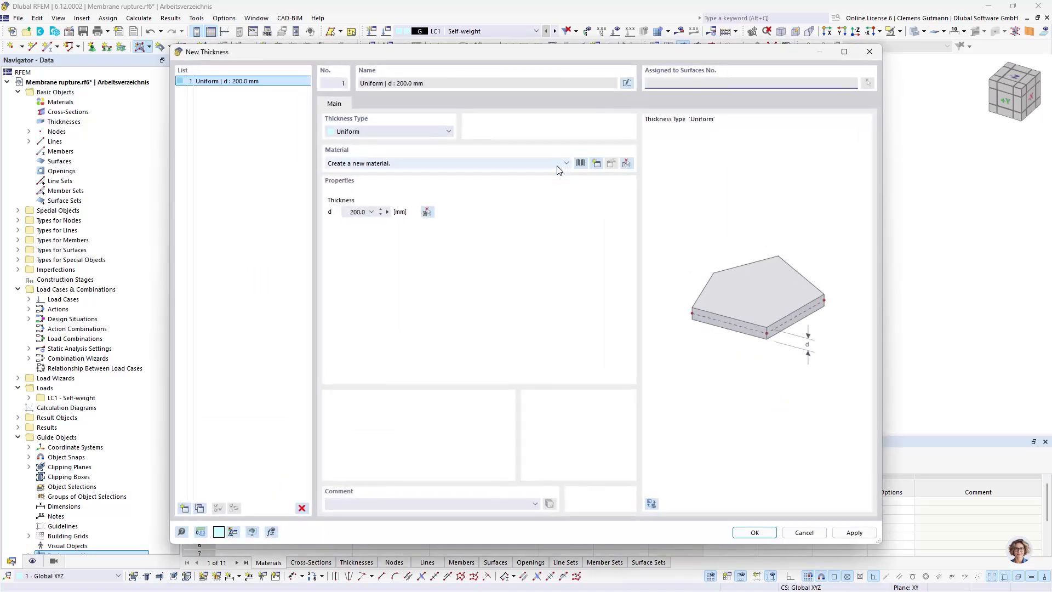
left_click(597, 163)
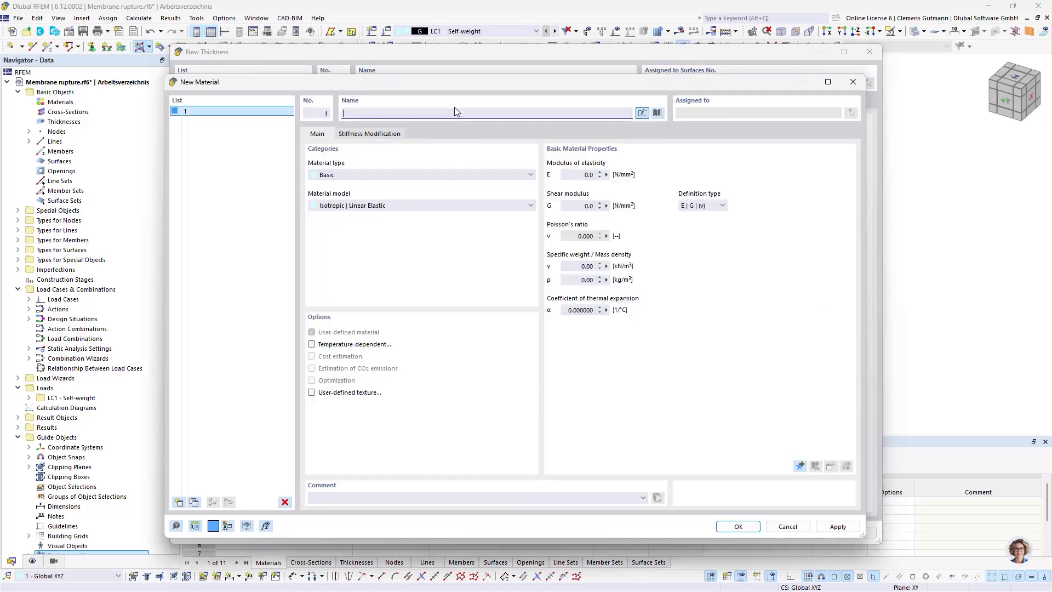
type("PVC")
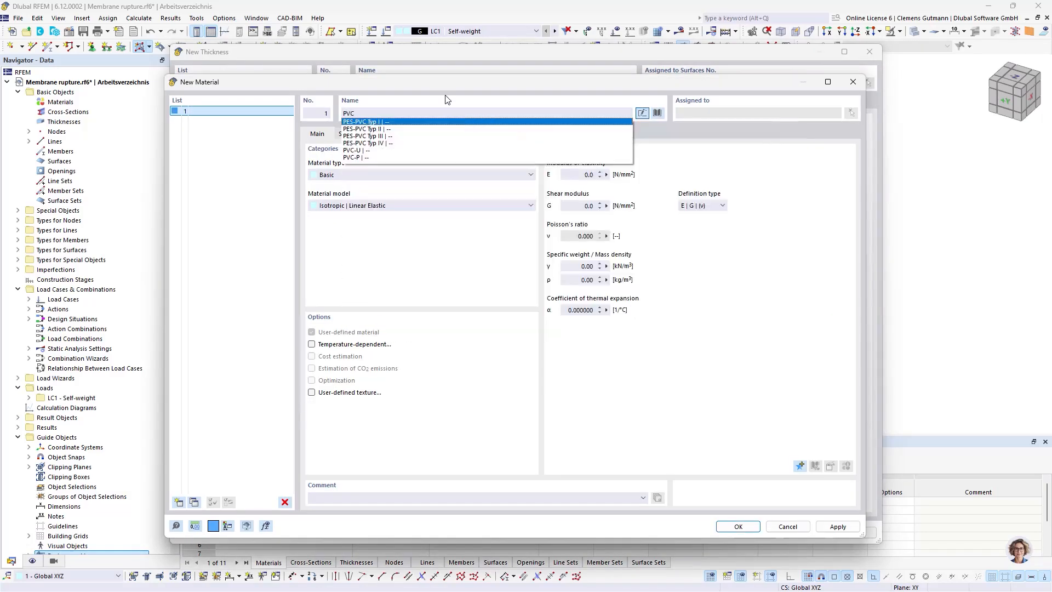
left_click(378, 136)
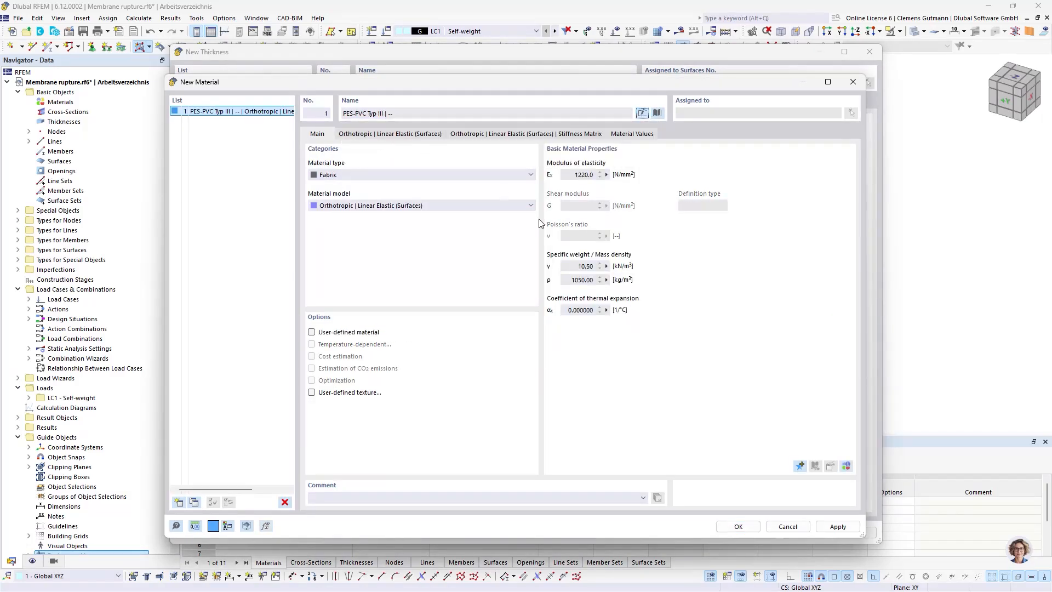
left_click(738, 526)
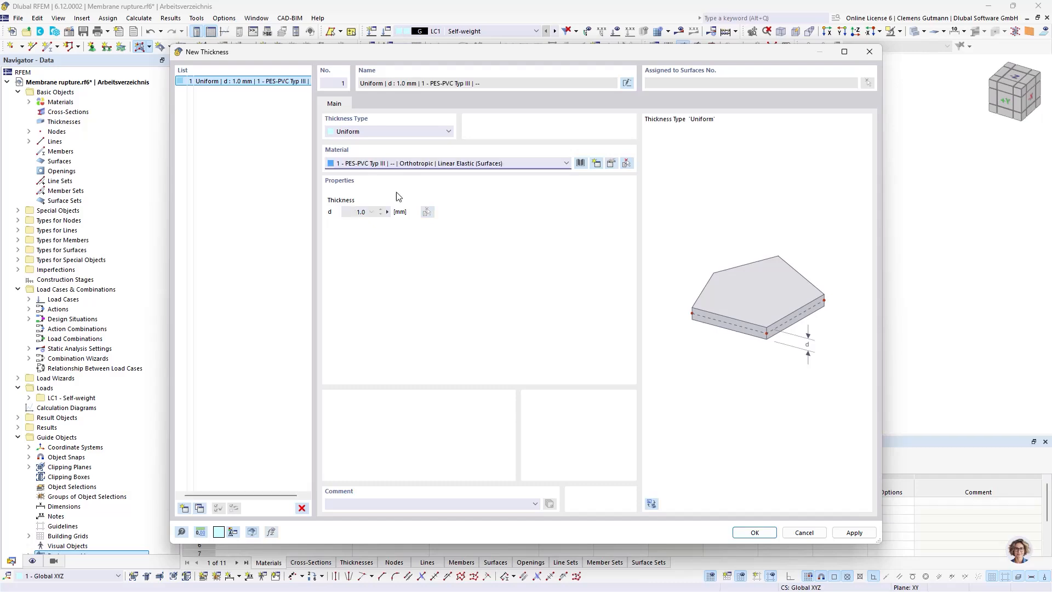
left_click(755, 533)
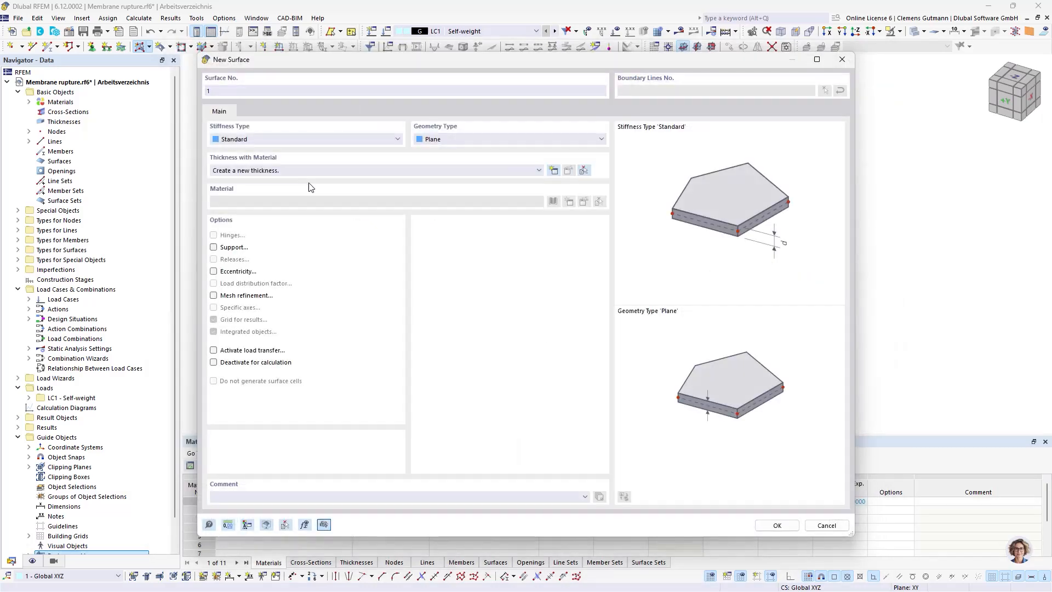
Set the surface's stiffness type to Membrane and create it from the lines bounding the middle field between the masts and front low points
left_click(248, 139)
left_click(277, 175)
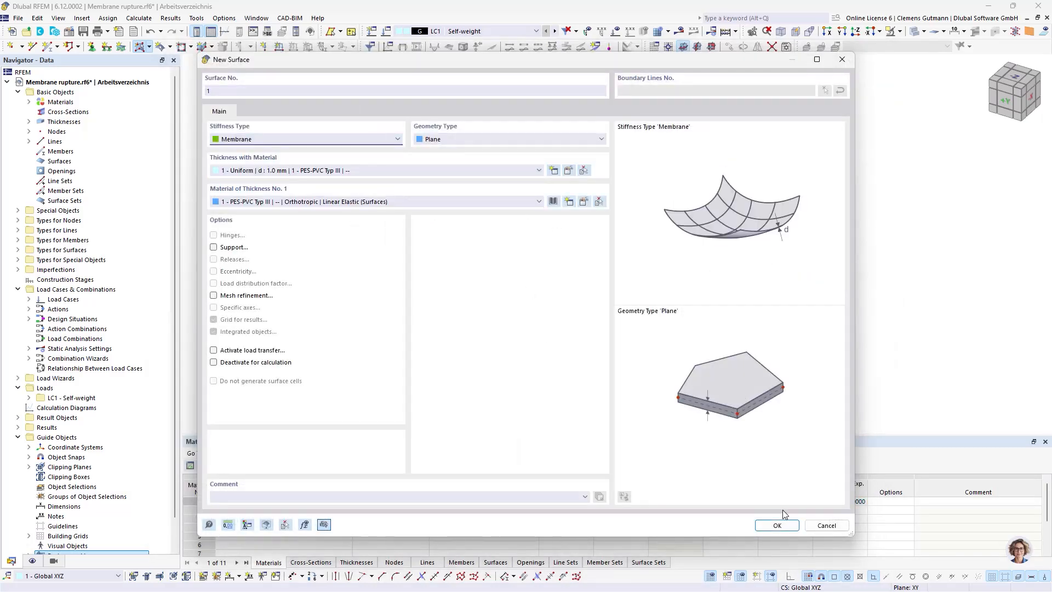
left_click(781, 526)
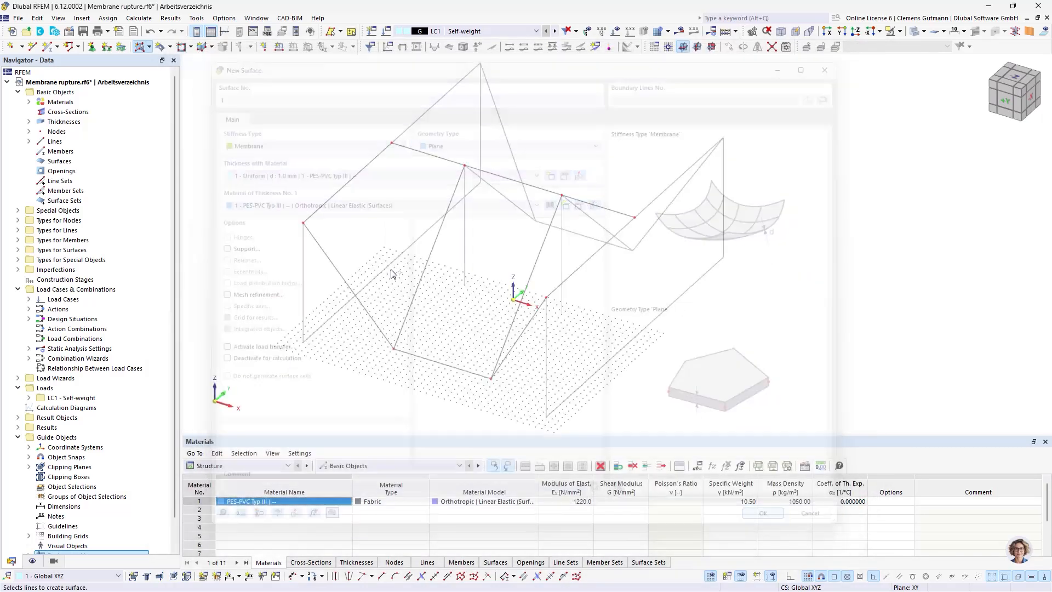
left_click(408, 312)
left_click(553, 230)
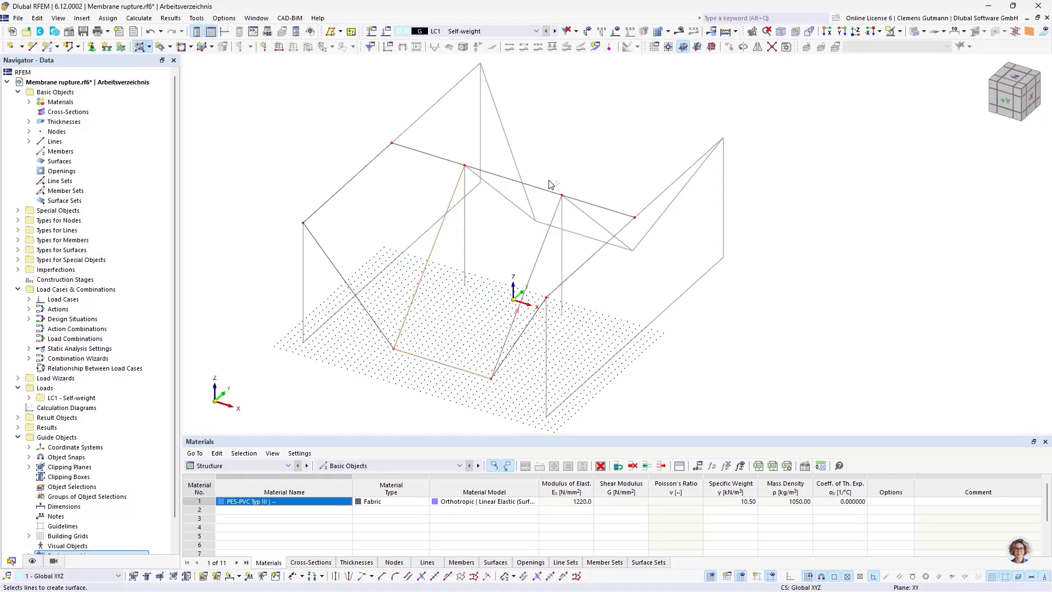
left_click(548, 191)
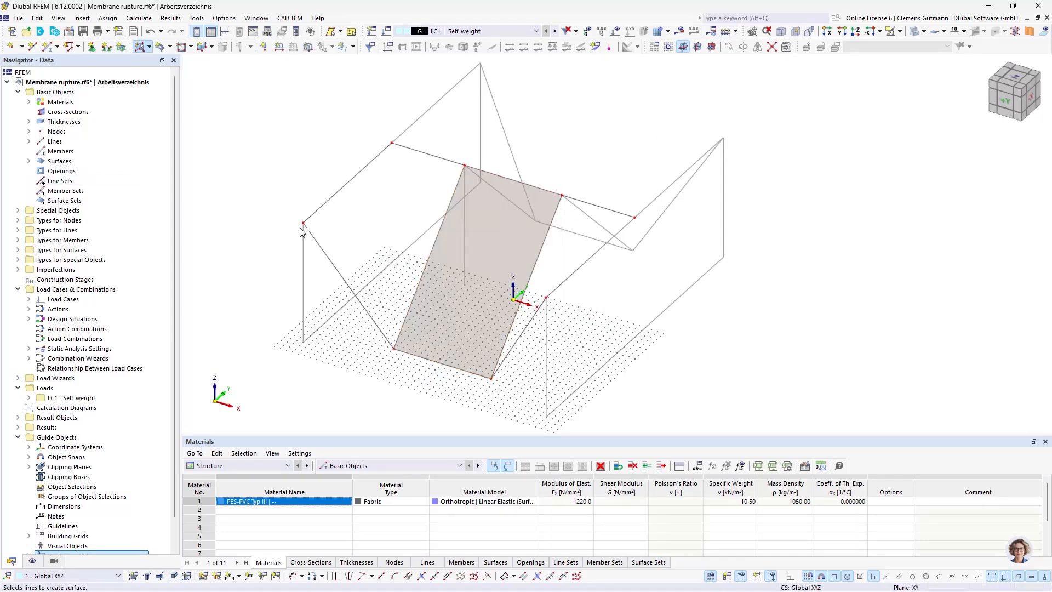
Create a quadrangle surface from the boundary lines of the side field adjoining the middle membrane on the negative X side
left_click(150, 47)
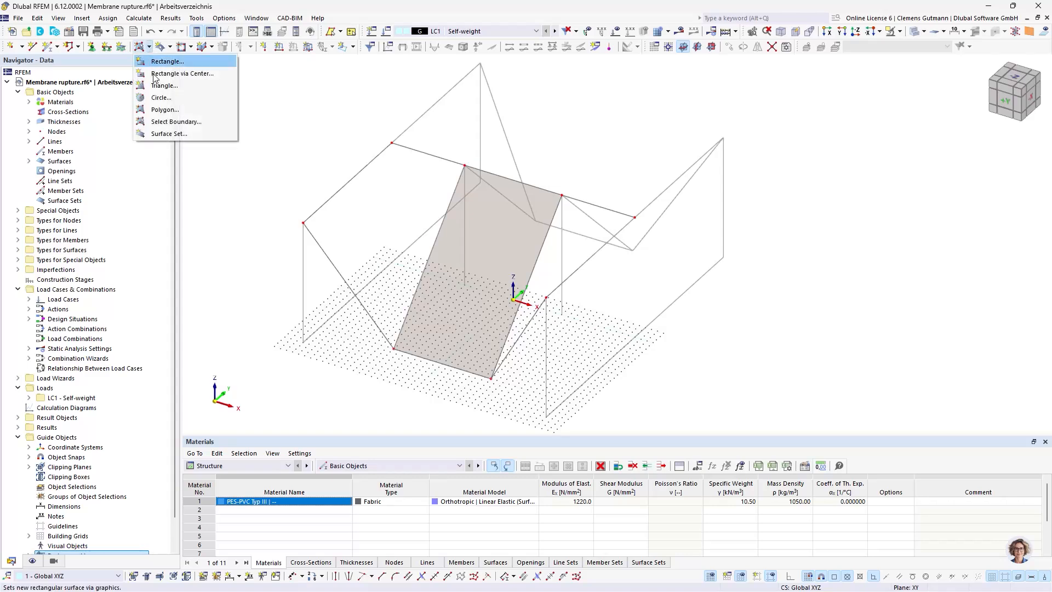
left_click(171, 47)
left_click(175, 74)
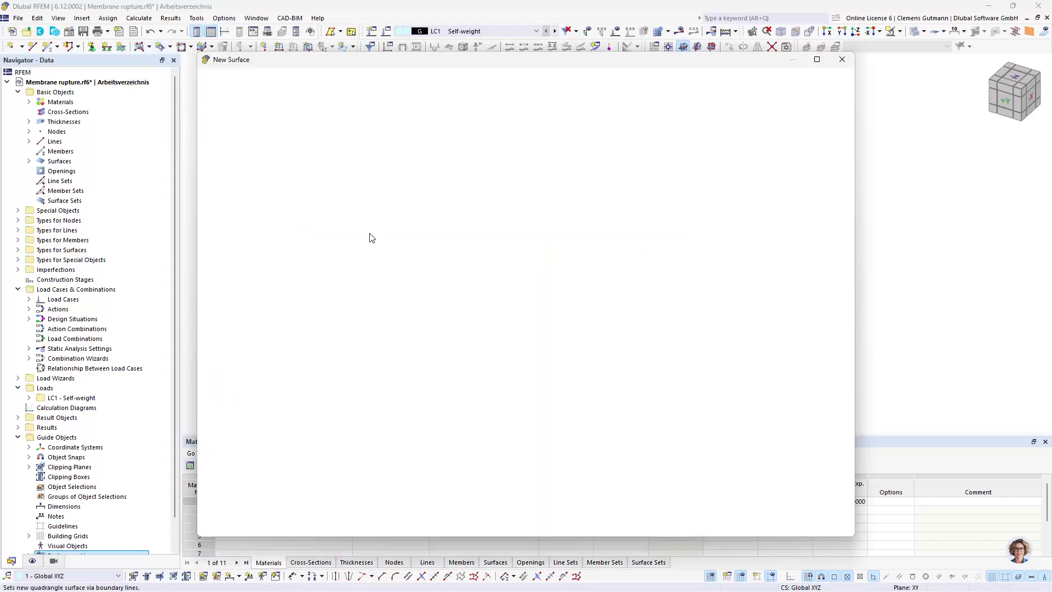
left_click(777, 525)
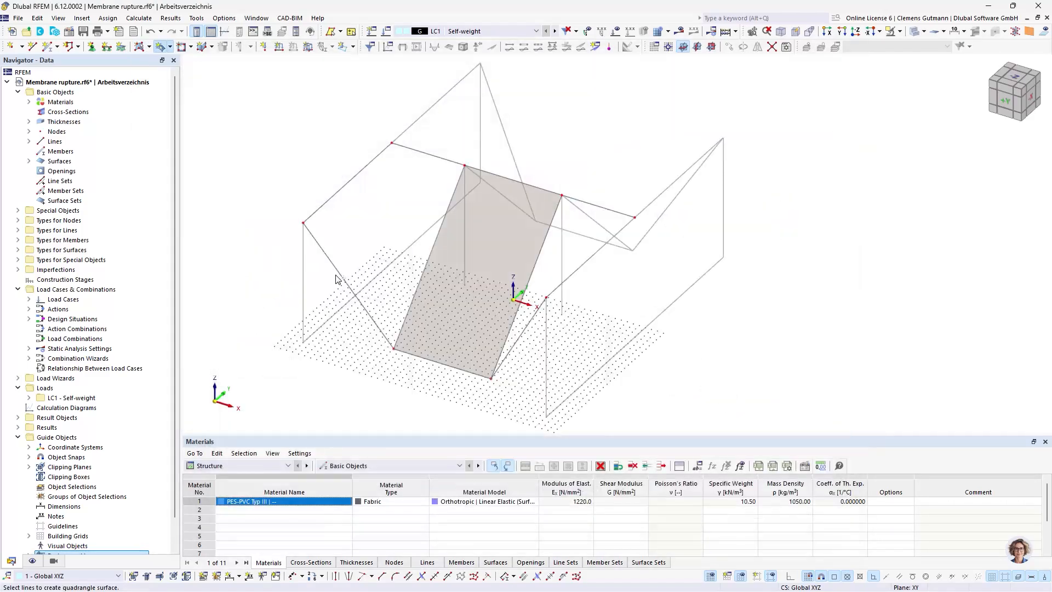
left_click(447, 214)
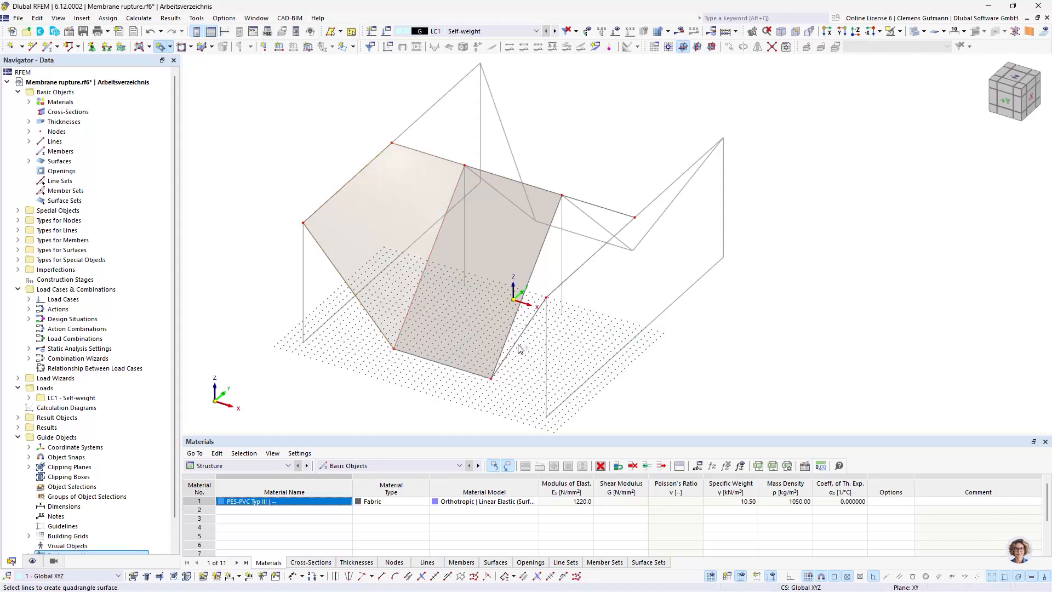
Create a quadrangle surface from the boundary lines of the side field adjoining the middle membrane on the positive X side
left_click(533, 270)
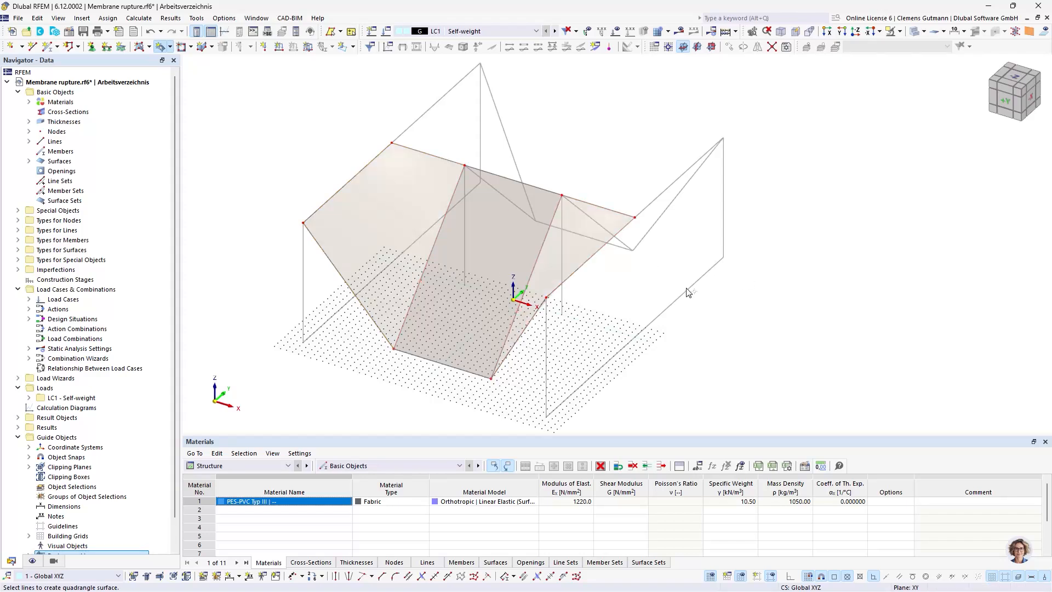
key("Escape")
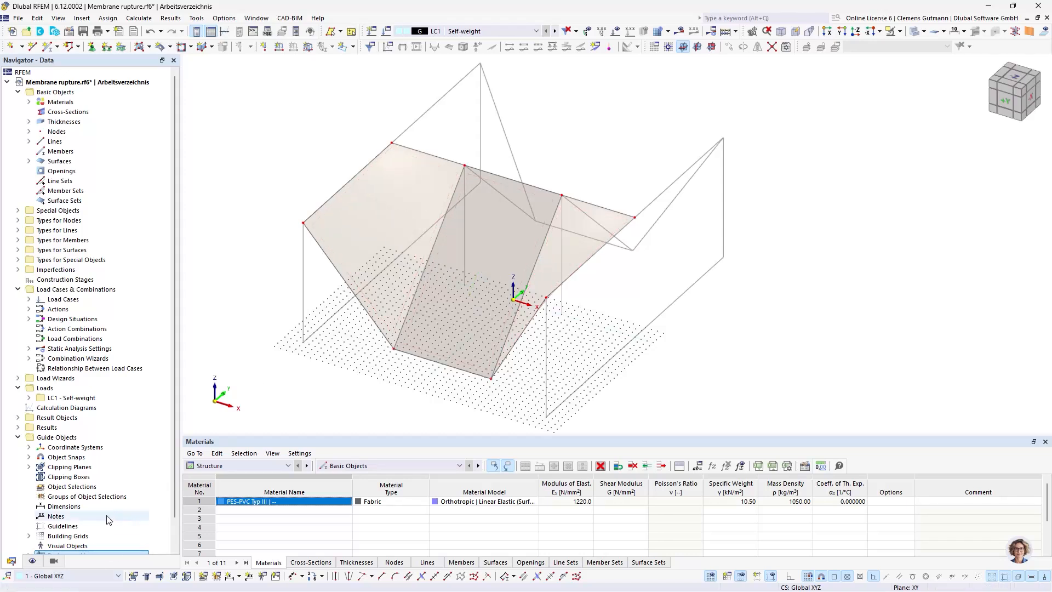
Colour the rendered surfaces by their +/- z surface side to compare the membrane orientations
left_click(33, 561)
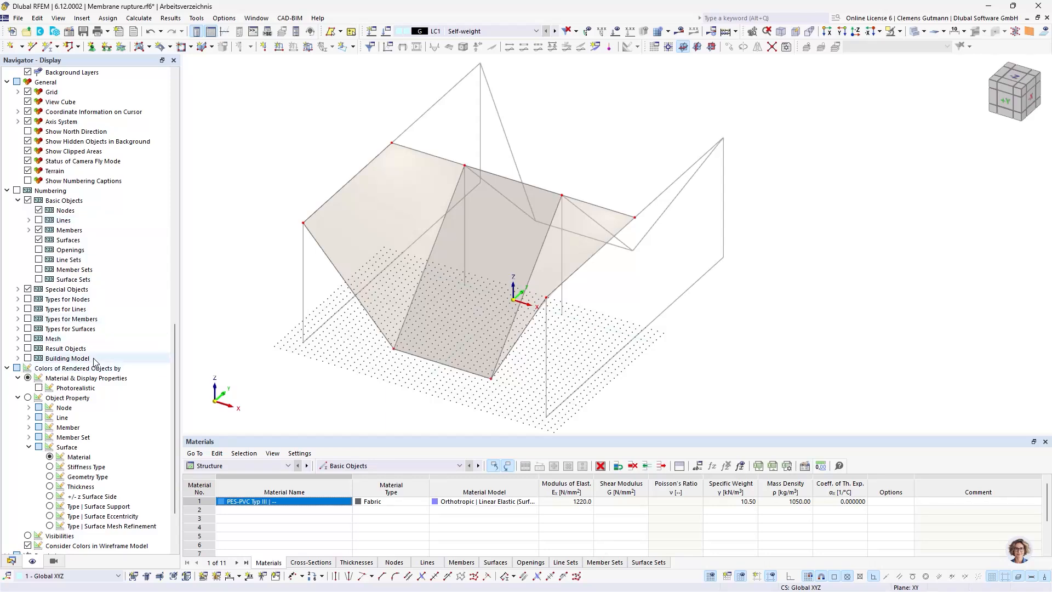
scroll(78, 459, "down", 2)
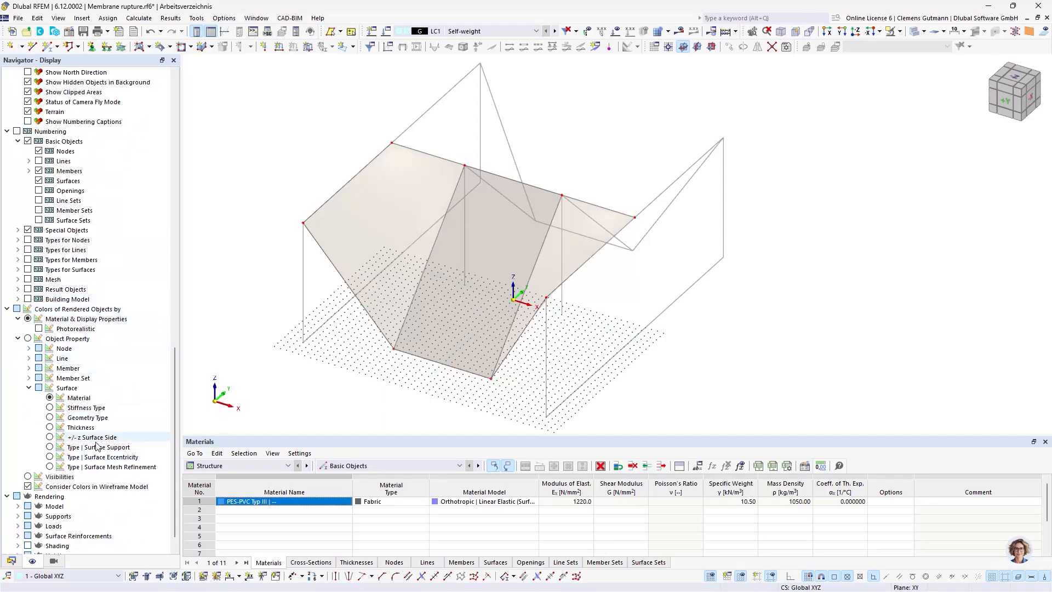
left_click(50, 437)
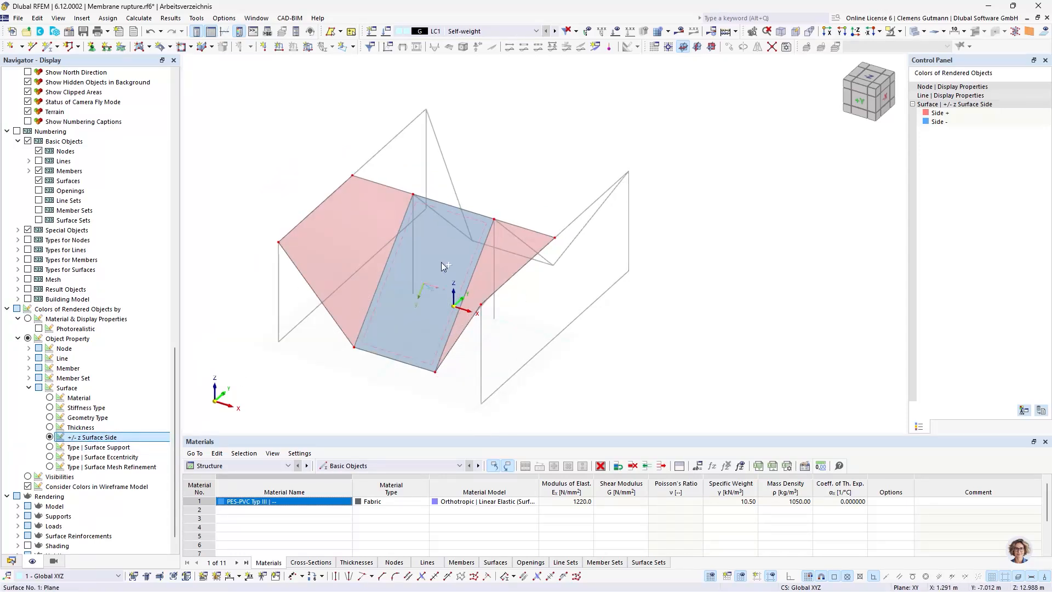
middle_click_drag(436, 264, 418, 301, "ctrl")
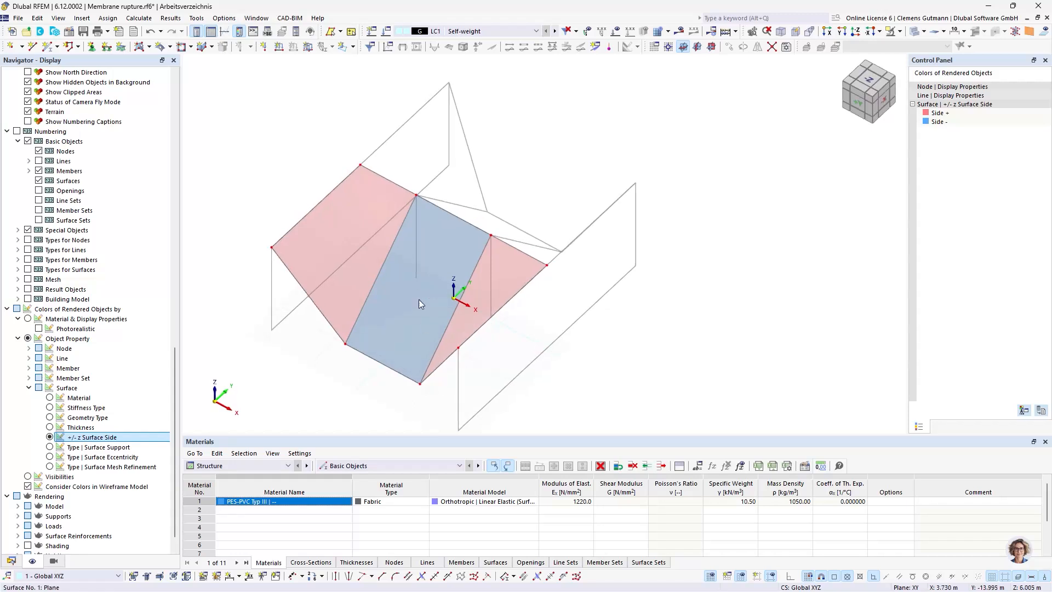
scroll(420, 268, "up", 2)
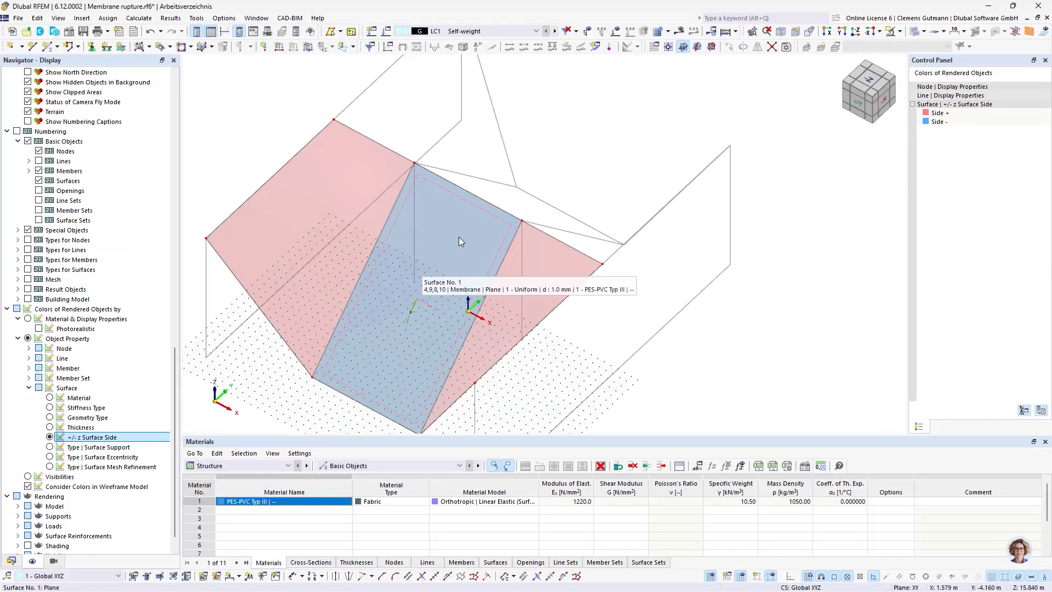
Reverse the local axis system of the middle membrane surface so its orientation matches the side fields
left_click(455, 215)
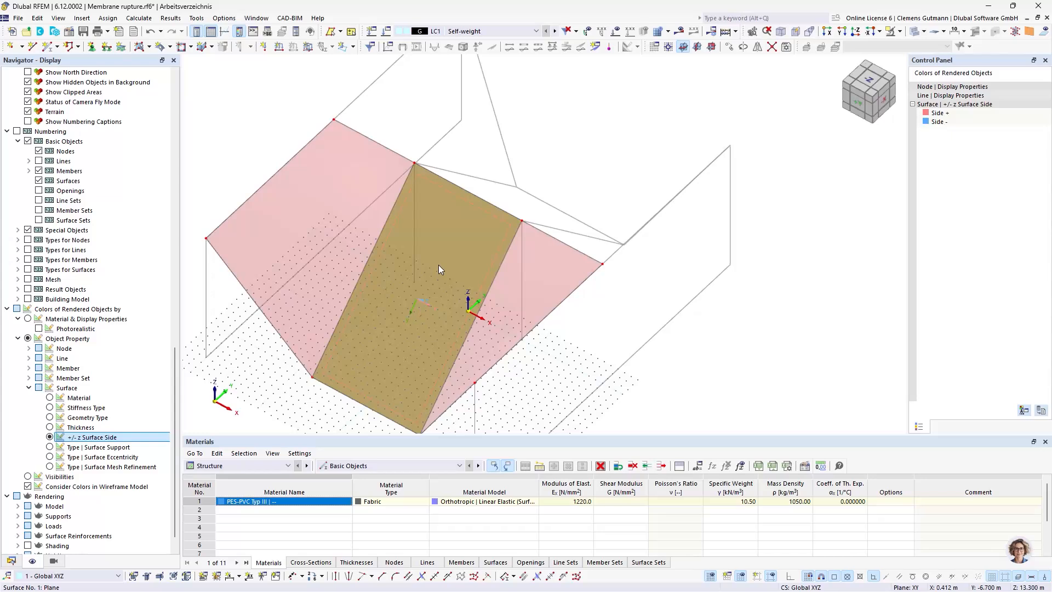
right_click(437, 248)
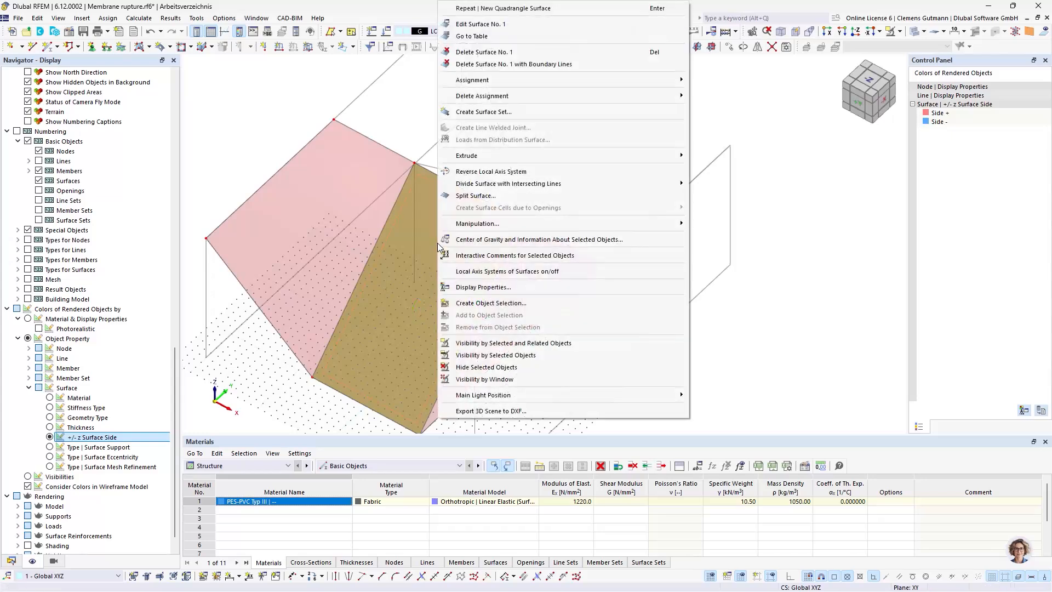
left_click(520, 172)
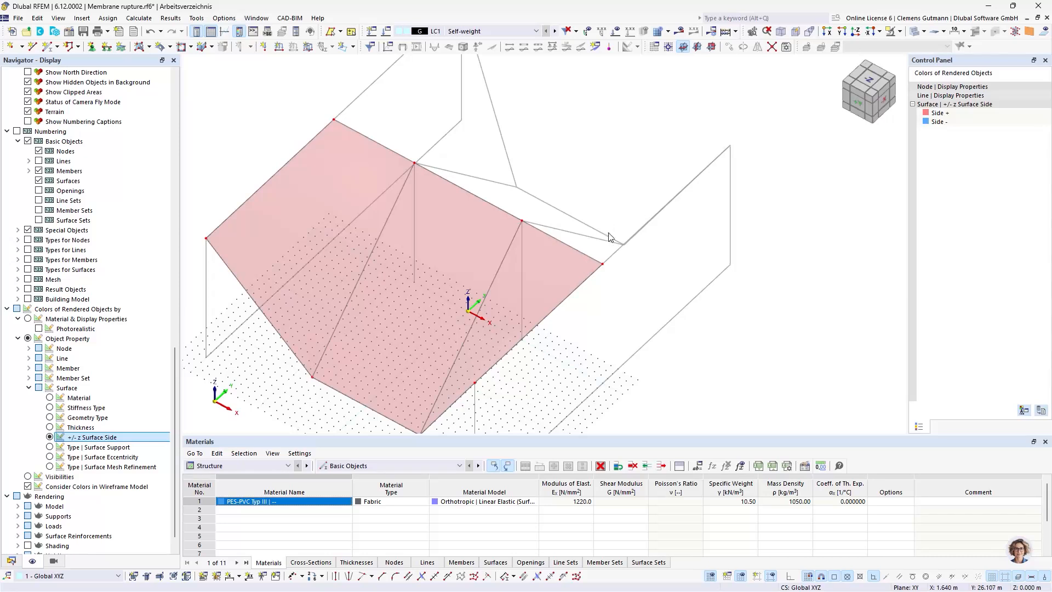
scroll(582, 308, "down", 4)
middle_click_drag(425, 333, 451, 336, "ctrl")
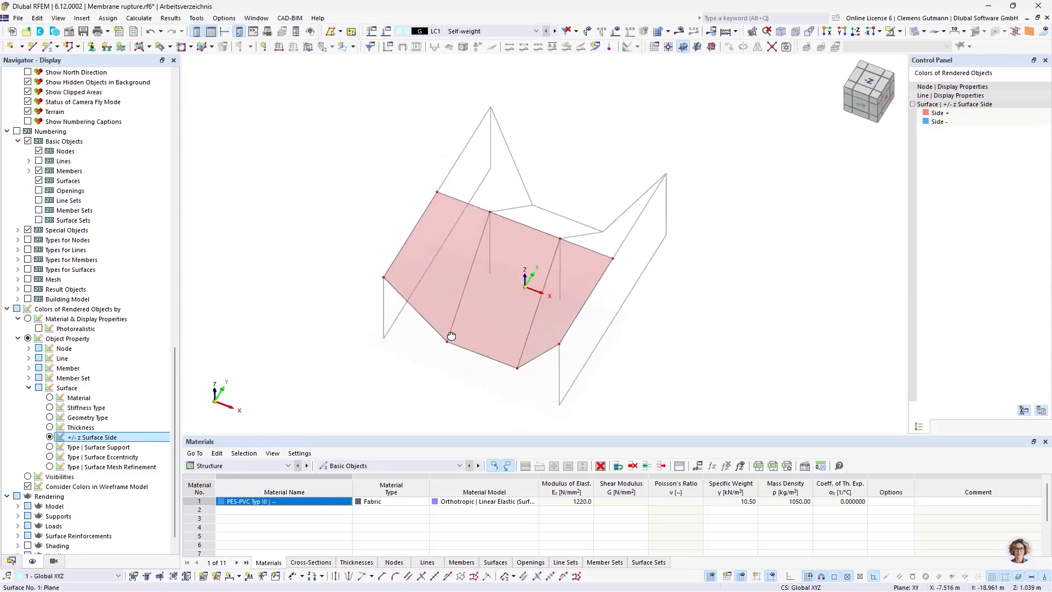
Start a new single member and set its member type to Cable
left_click(11, 560)
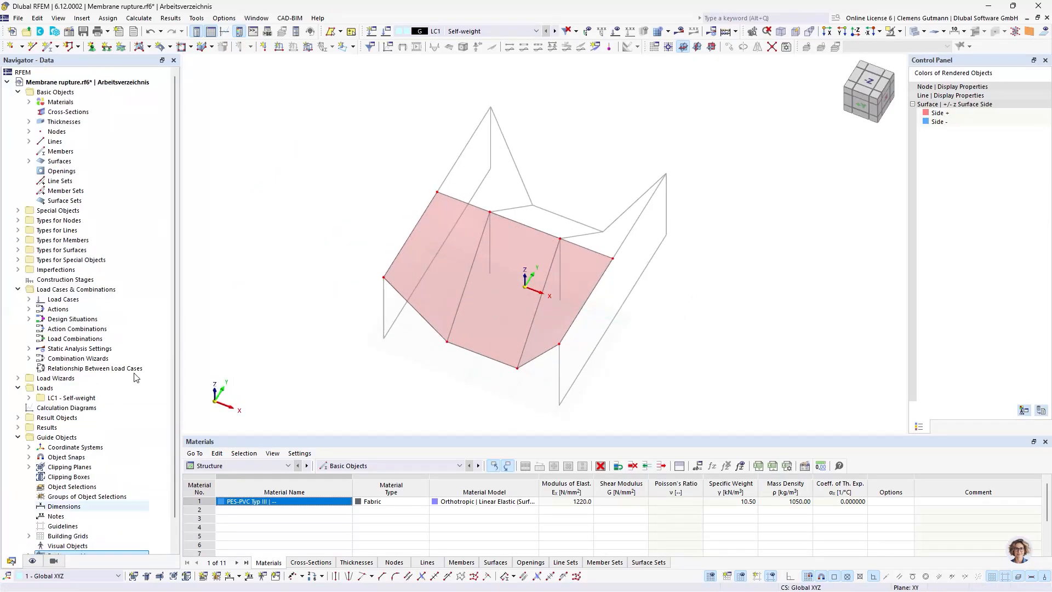
scroll(618, 302, "up", 2)
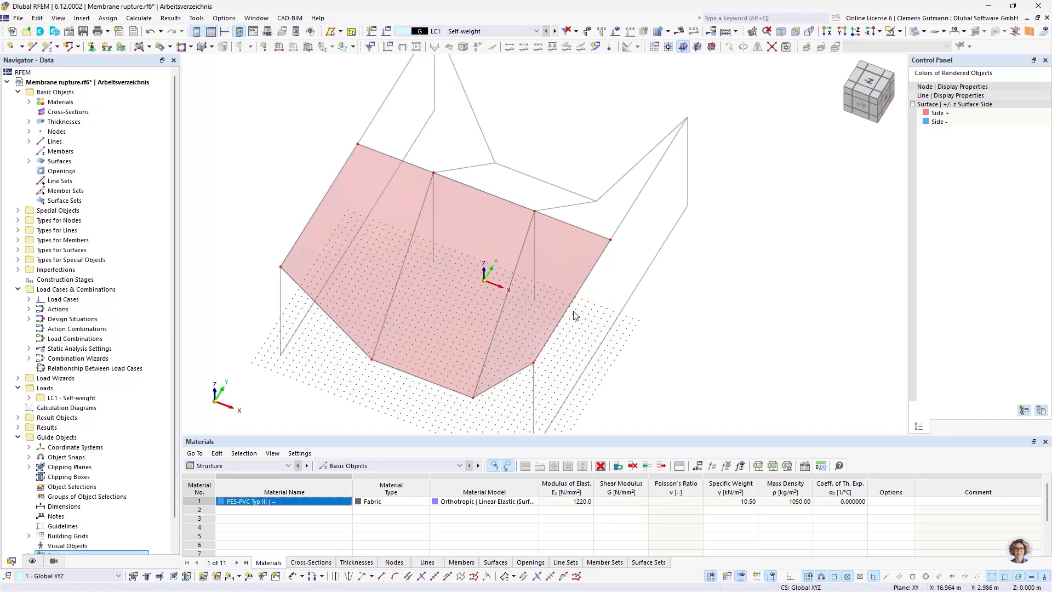
left_click(49, 47)
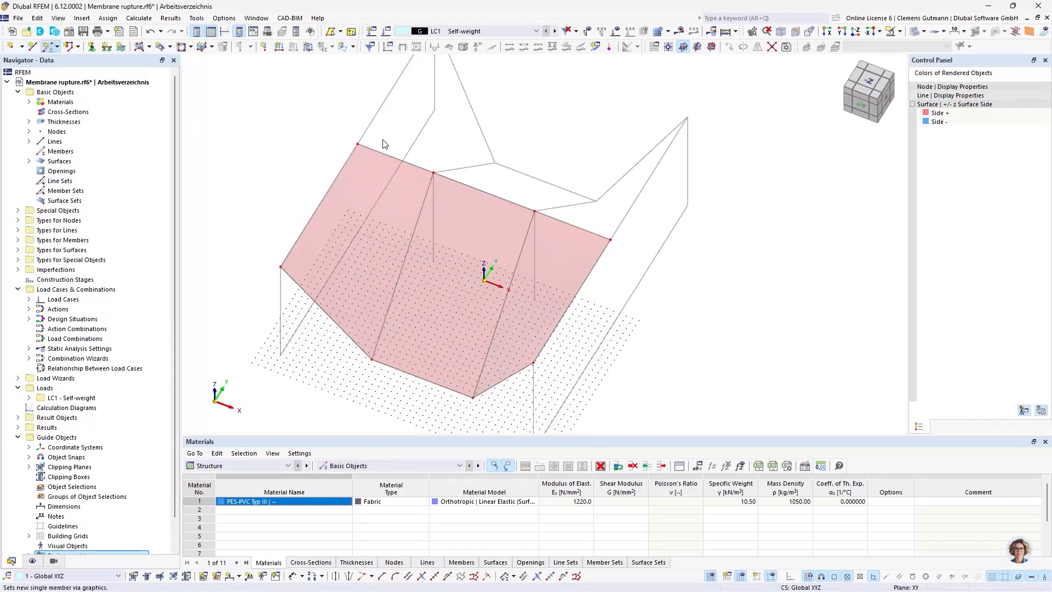
left_click(501, 232)
left_click(247, 150)
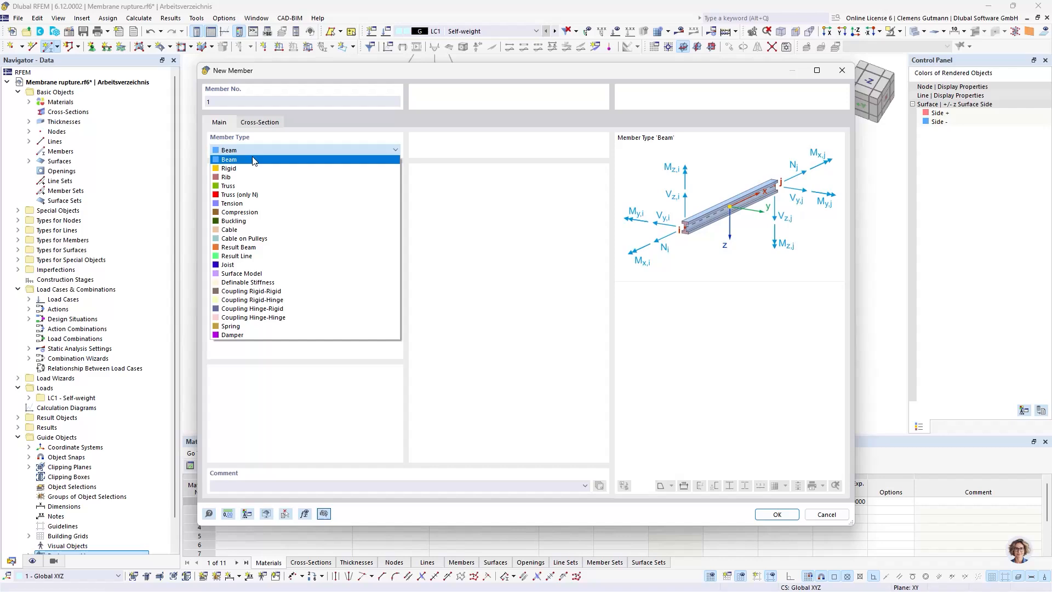
left_click(249, 229)
left_click(261, 125)
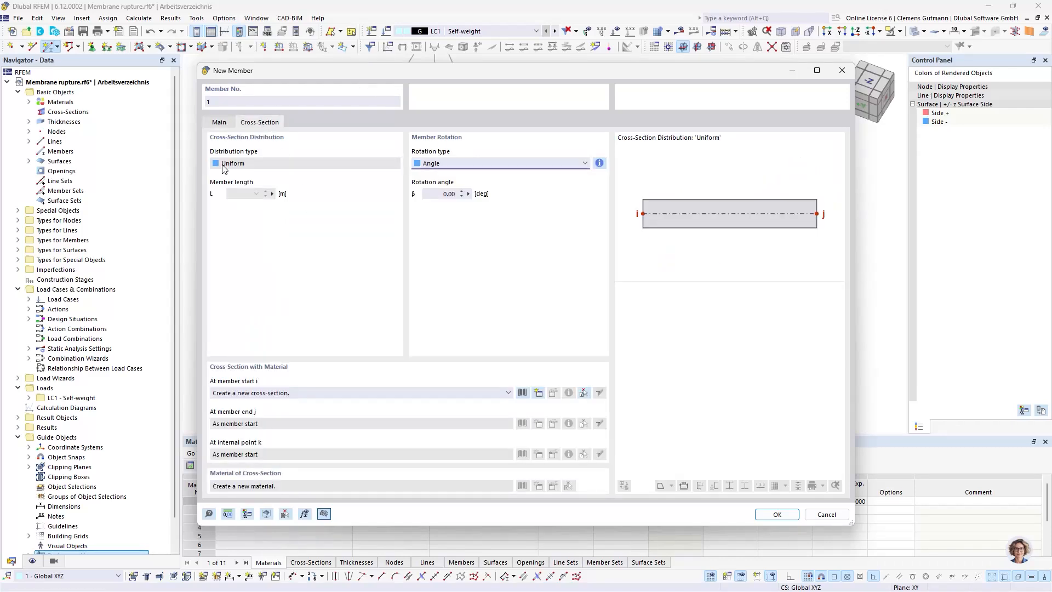
Start a new cable cross-section from the standardized library and choose OSS VERZ 20 by FATZER
left_click(539, 393)
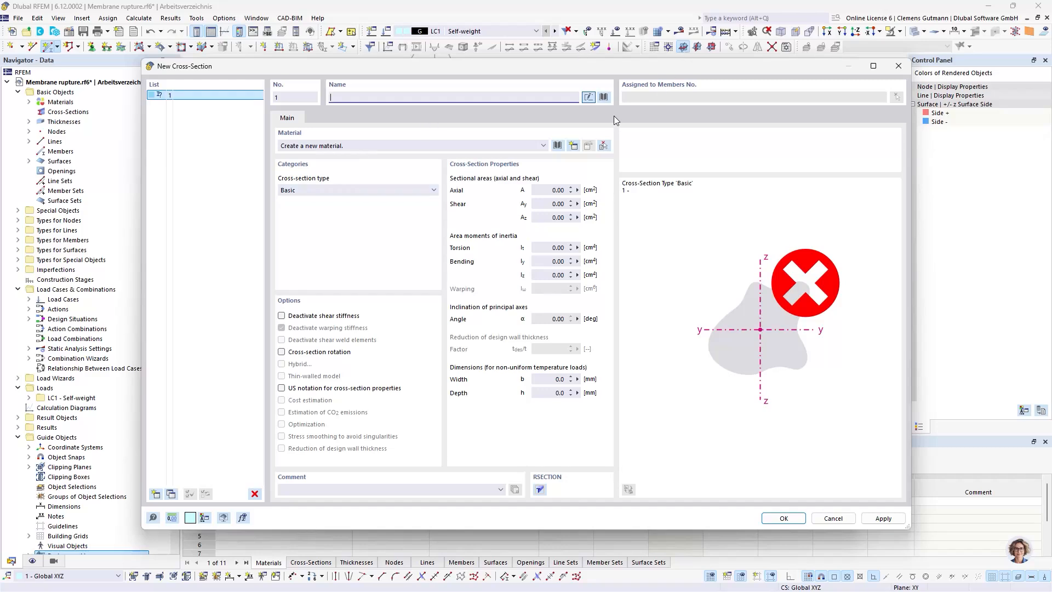
left_click(604, 97)
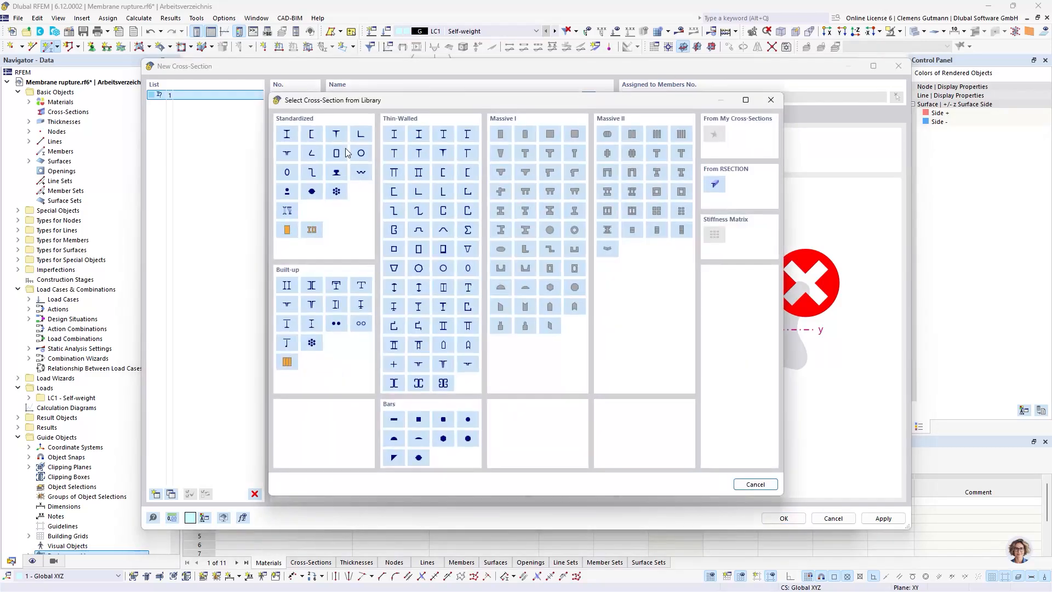
left_click(287, 191)
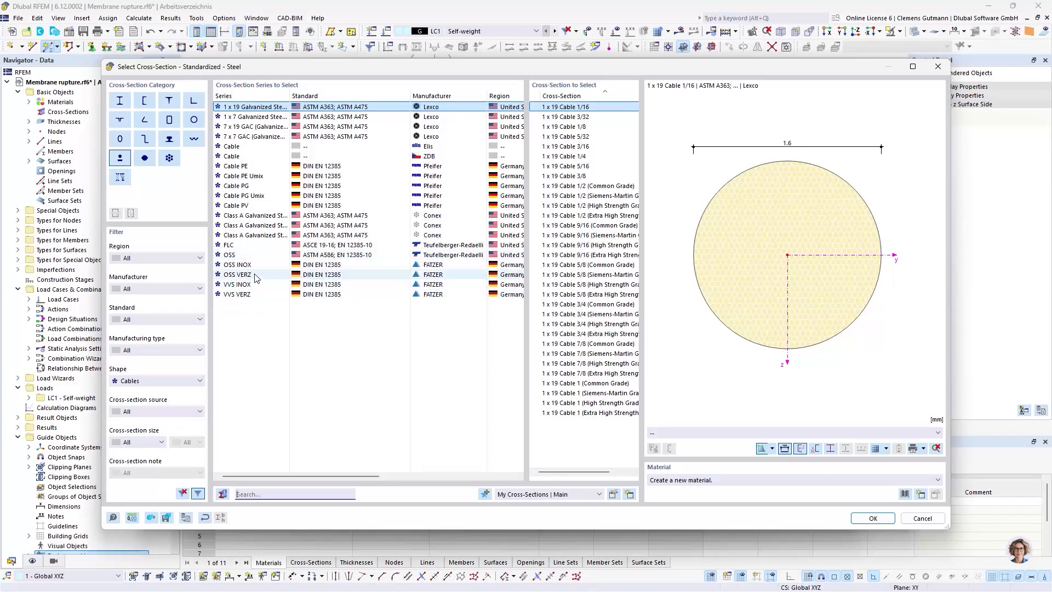
left_click(255, 276)
left_click(560, 176)
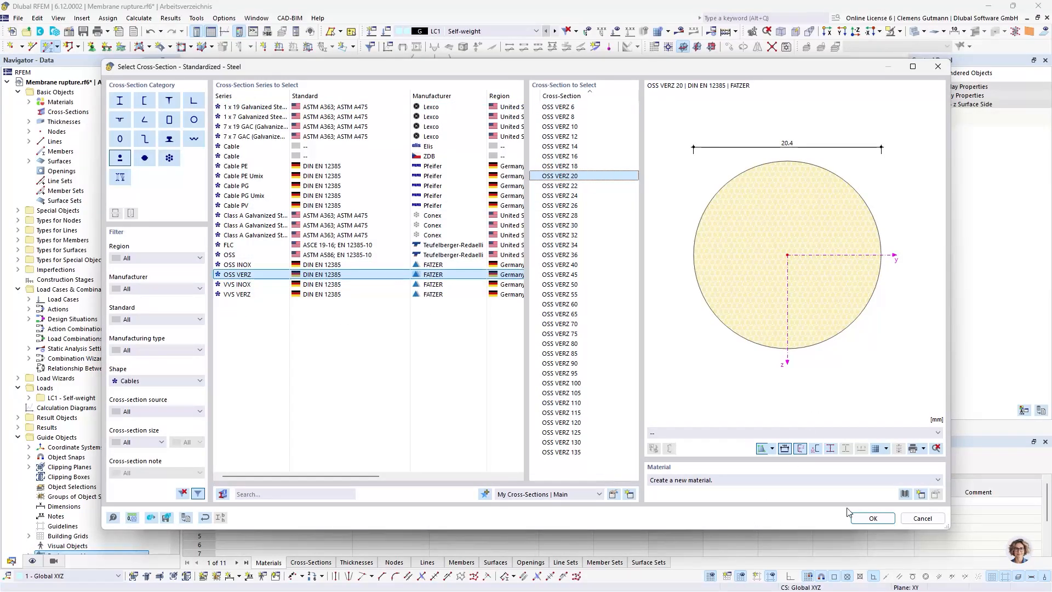
Create the material OSS VERZ | FATZER for the cable and confirm the new cross-section with it
left_click(921, 494)
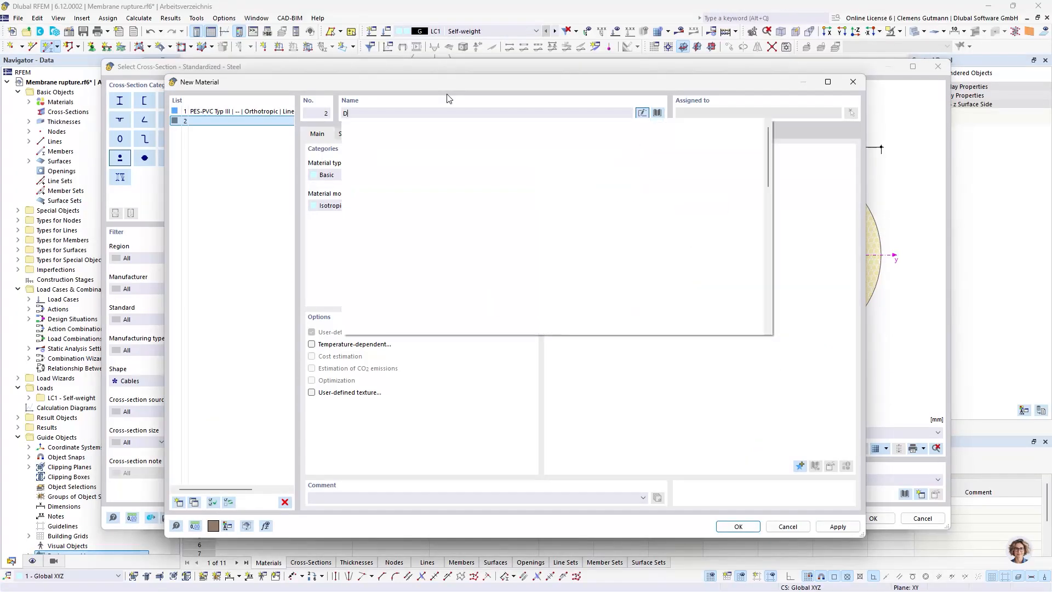
type("Fatzer")
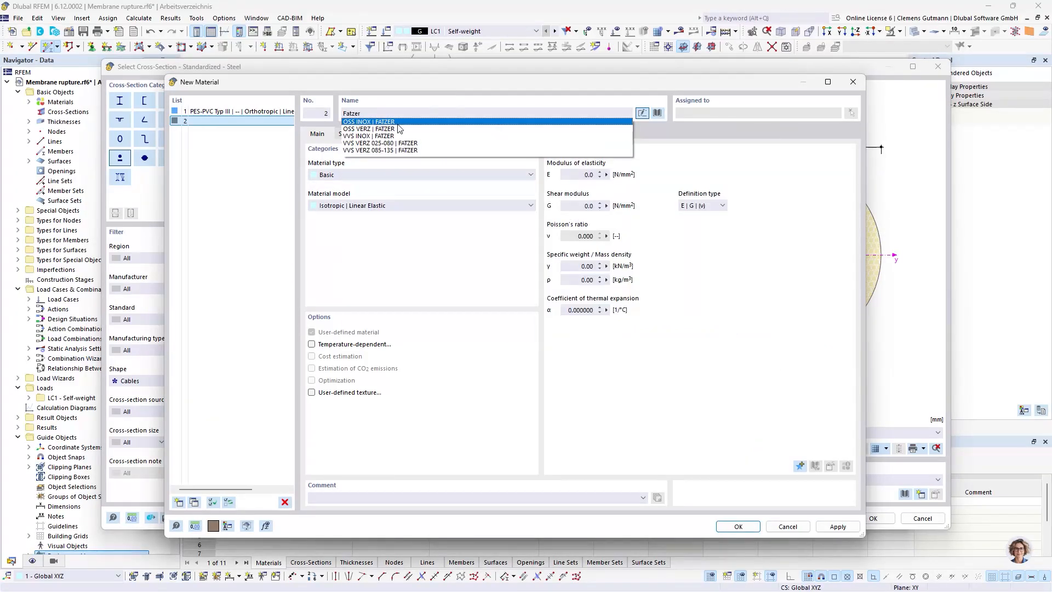
left_click(398, 129)
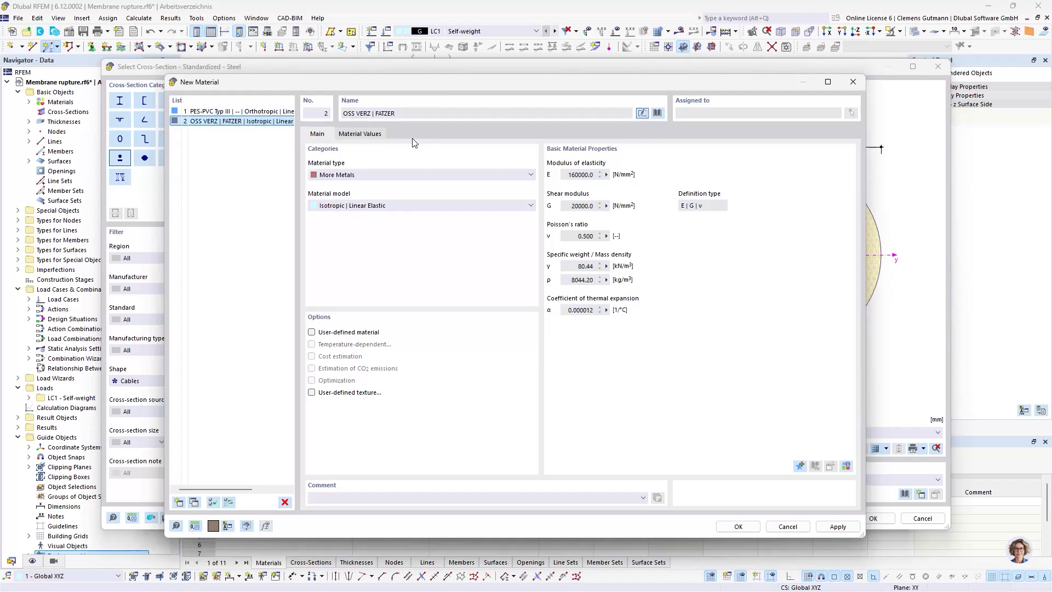
left_click(723, 527)
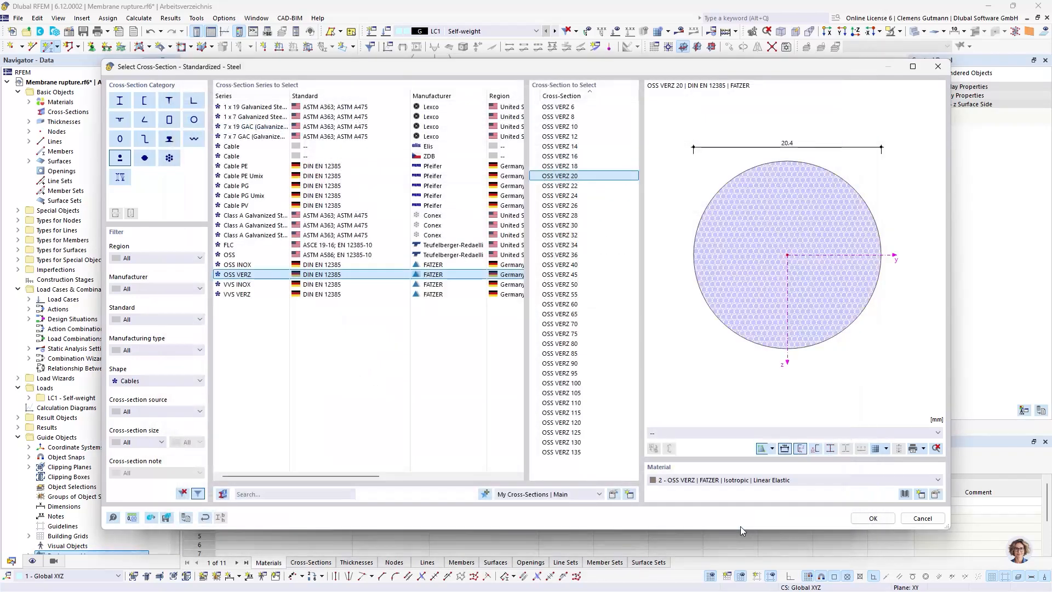
left_click(873, 518)
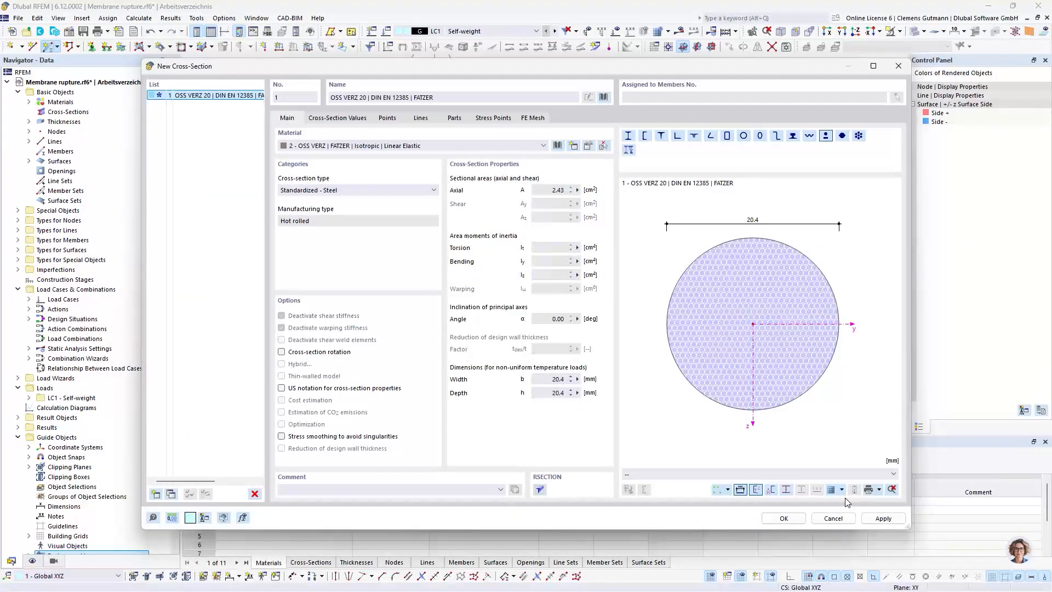
left_click(783, 518)
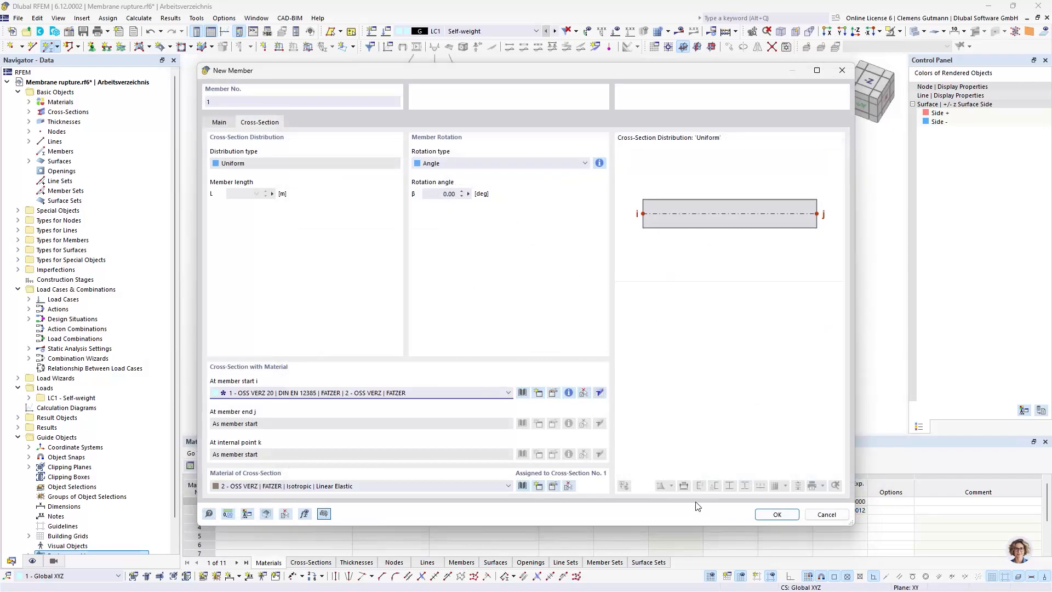
Place cable members along the two inner lines from the front low points to the mast tops and along both side fields' front edges
left_click(776, 515)
left_click(372, 358)
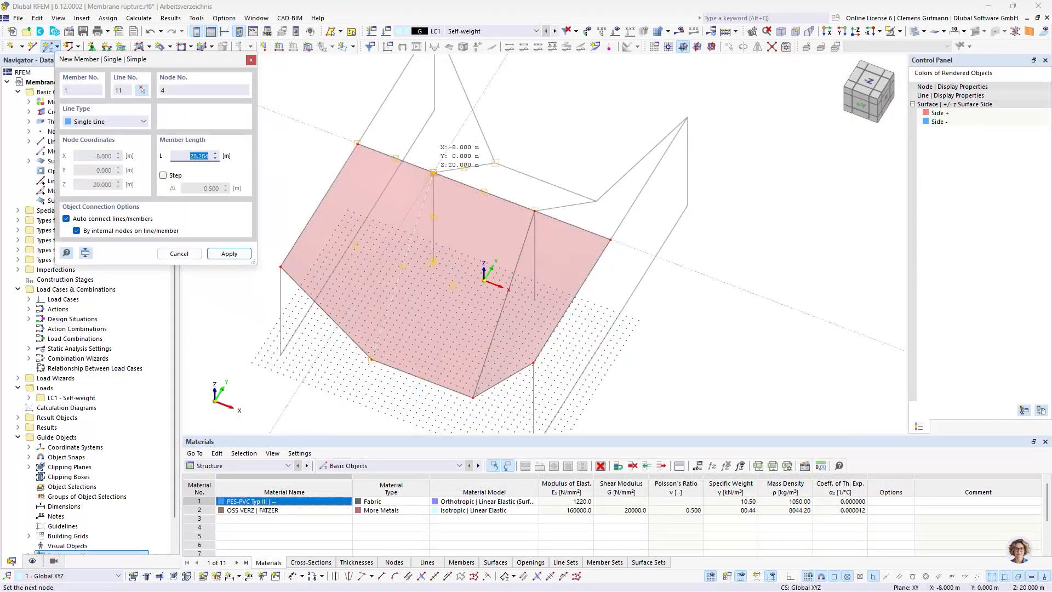
left_click(433, 173)
left_click(472, 399)
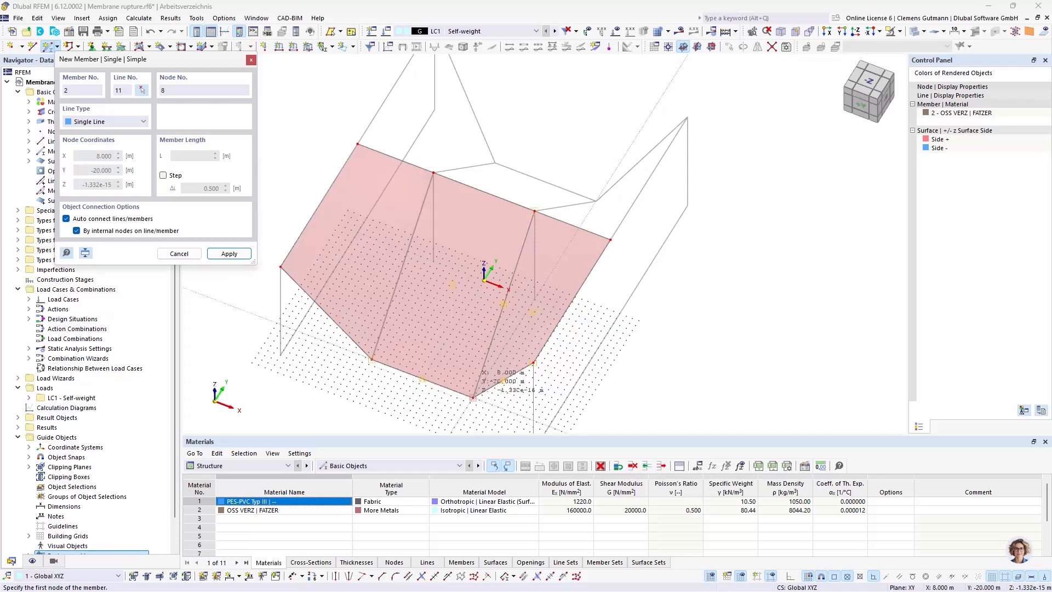
left_click(534, 210)
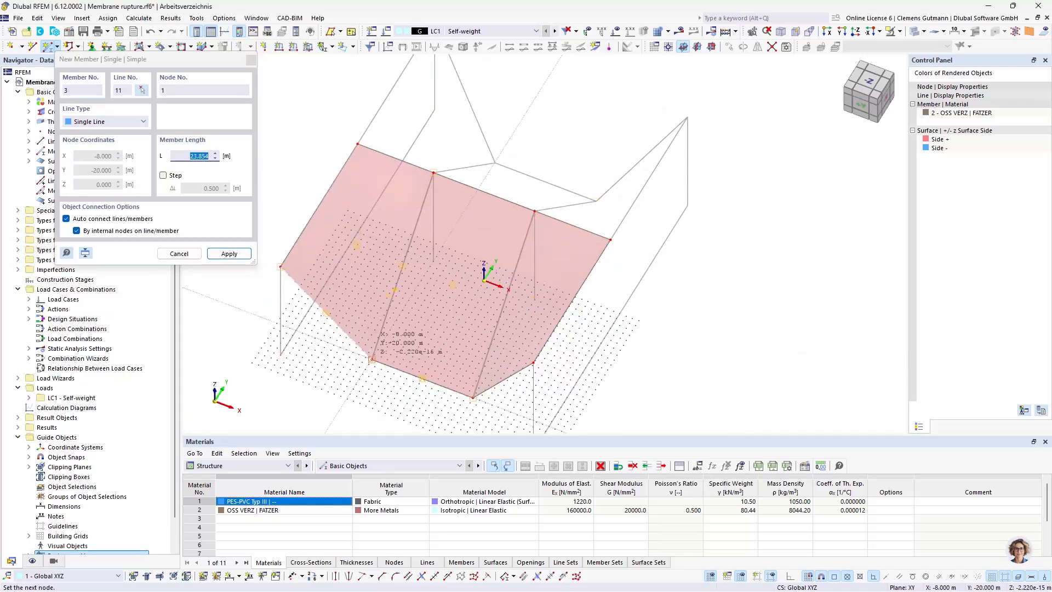
left_click(372, 360)
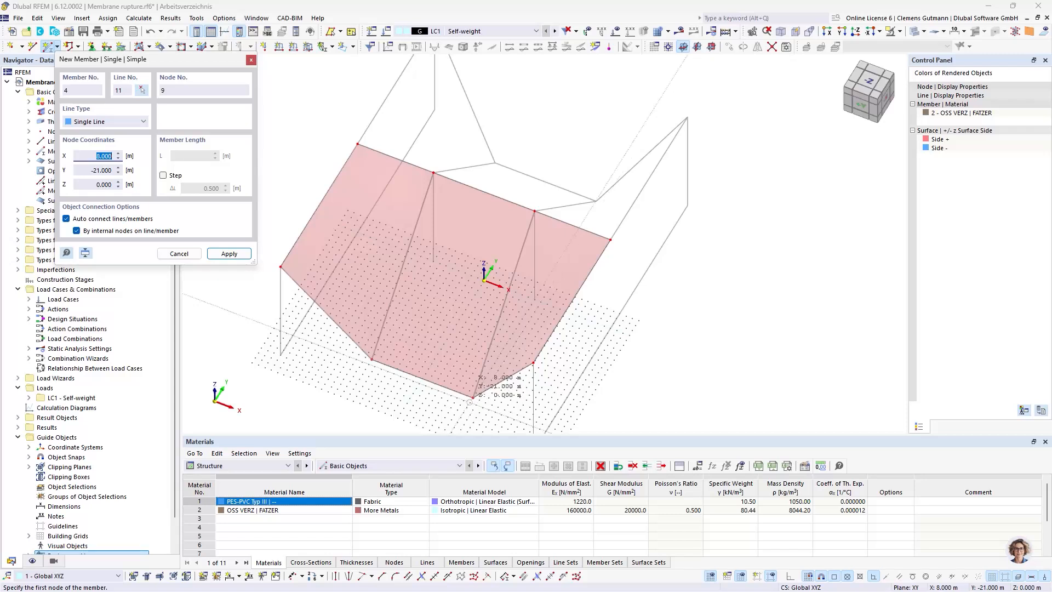
left_click(473, 397)
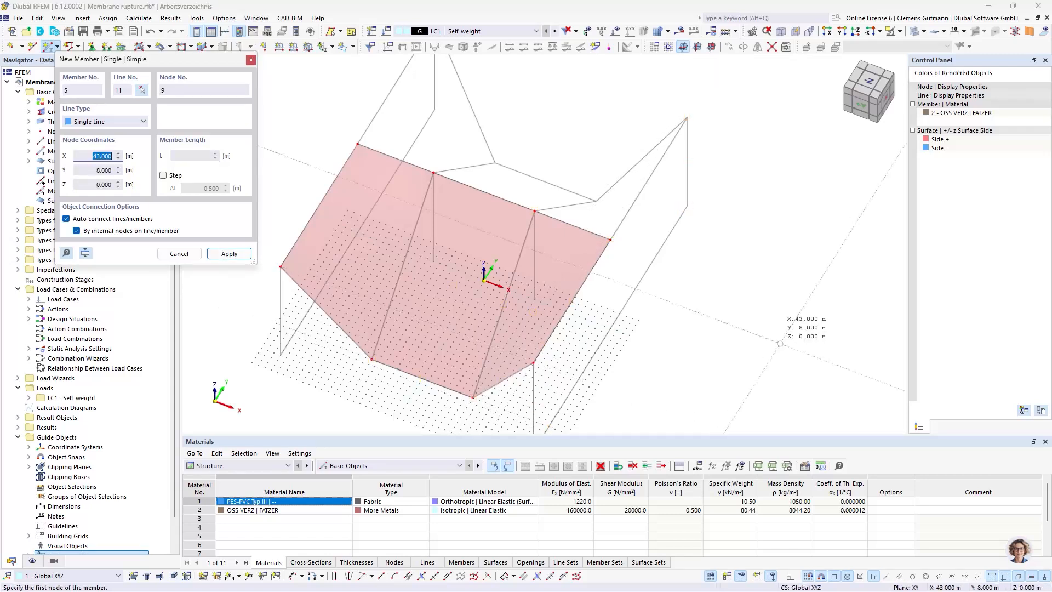
left_click(229, 253)
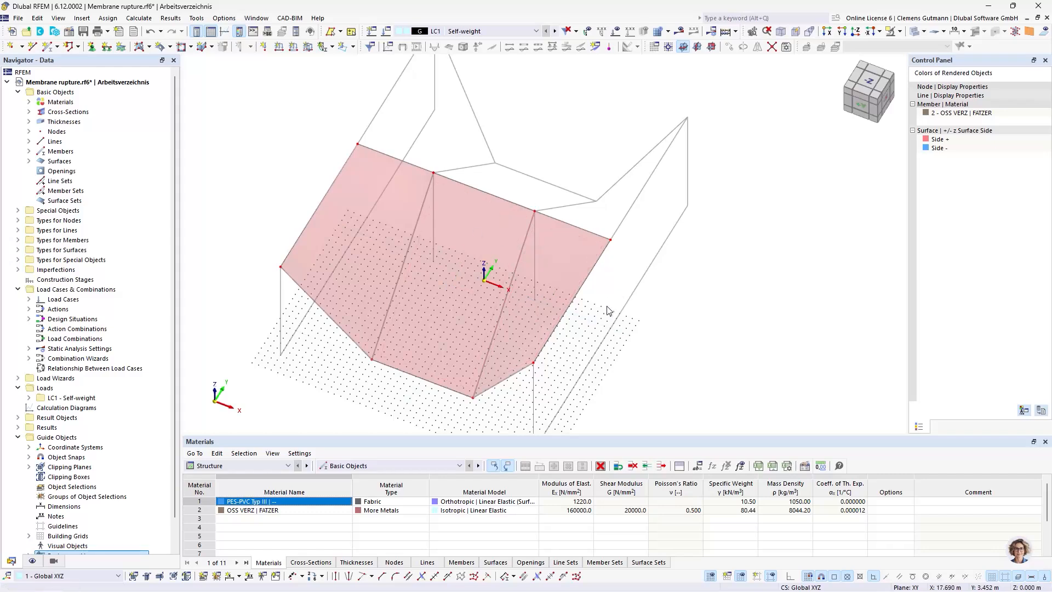
Start a new single member and set its member type to Beam
middle_click_drag(608, 311, 404, 271, "ctrl")
scroll(395, 296, "up", 3)
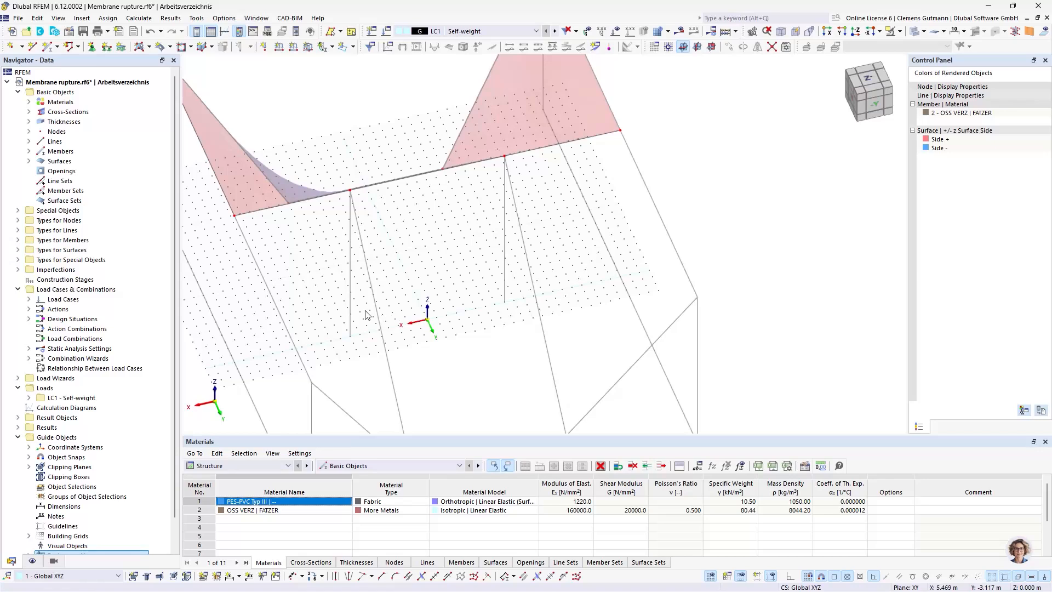
left_click(47, 46)
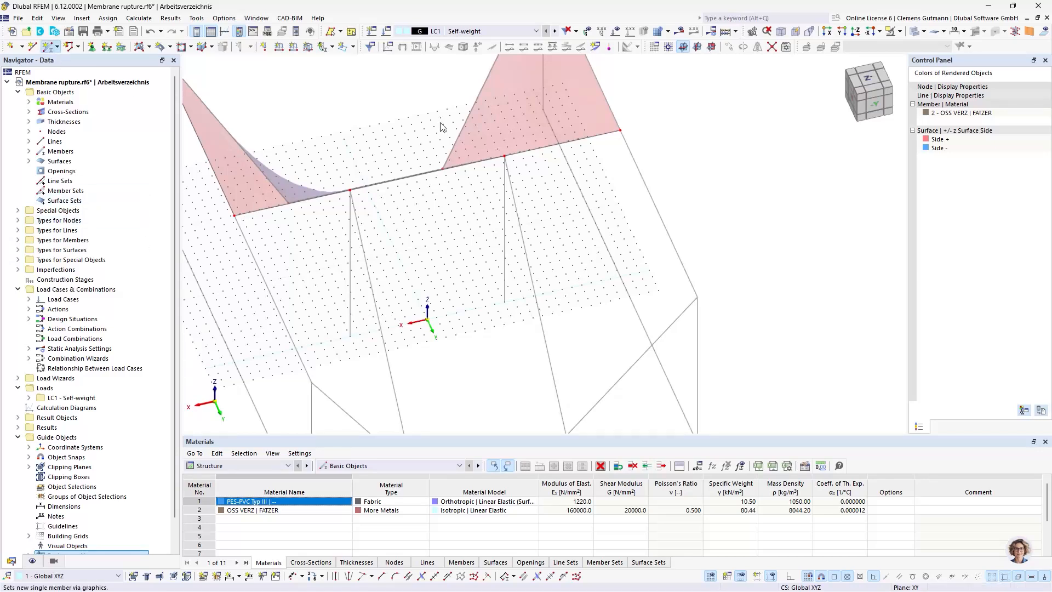
left_click(264, 152)
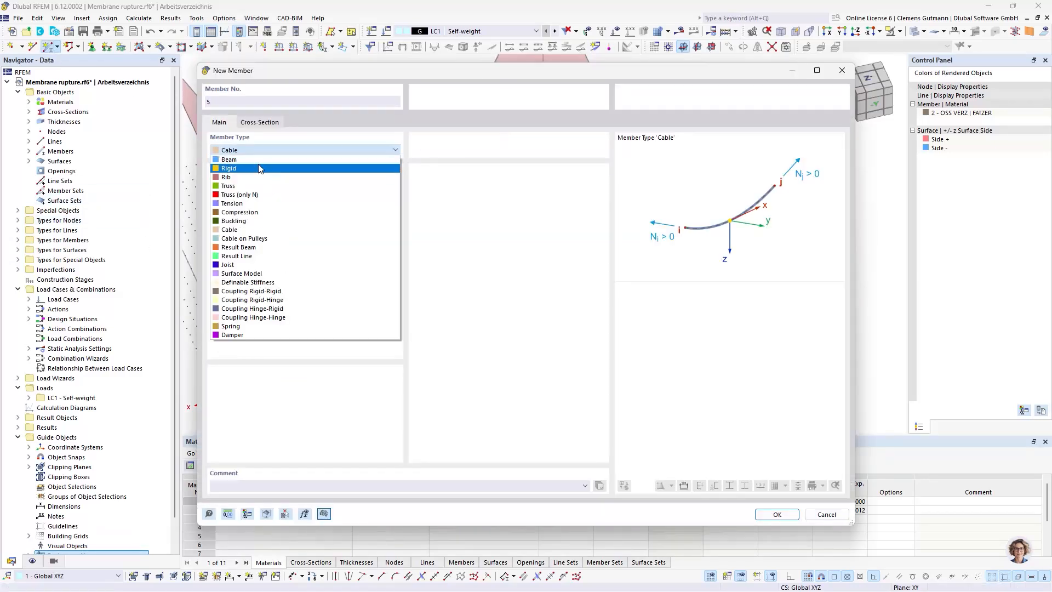
left_click(230, 160)
Create a new cross-section for the beam from the standardized steel pipe library, choosing CHS 323.9x8.0 to EN 10210-2:2006-04
left_click(260, 122)
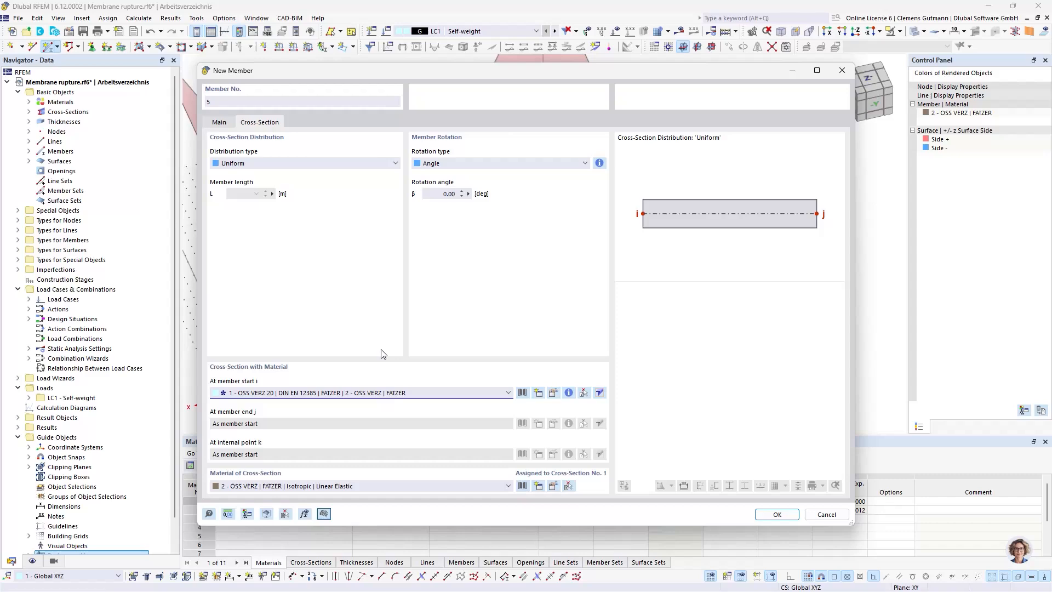
left_click(541, 396)
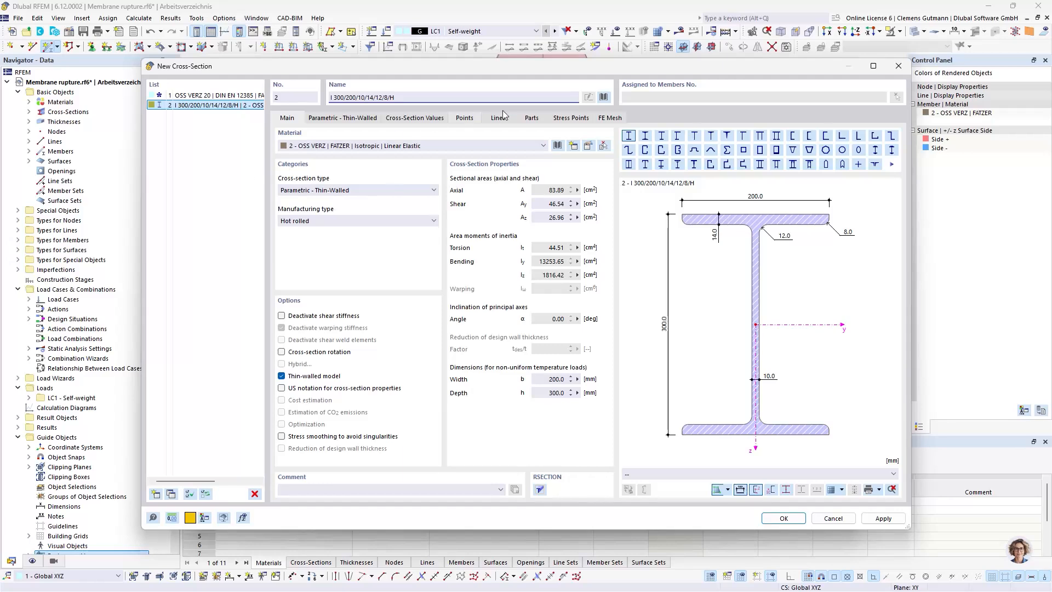
left_click(604, 99)
left_click(360, 154)
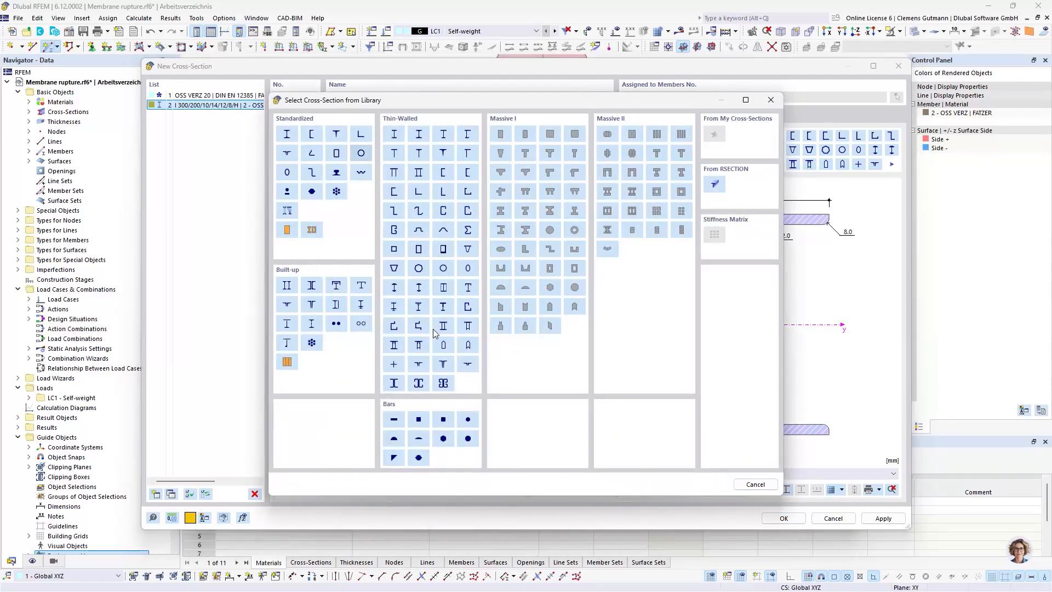
scroll(575, 380, "down", 15)
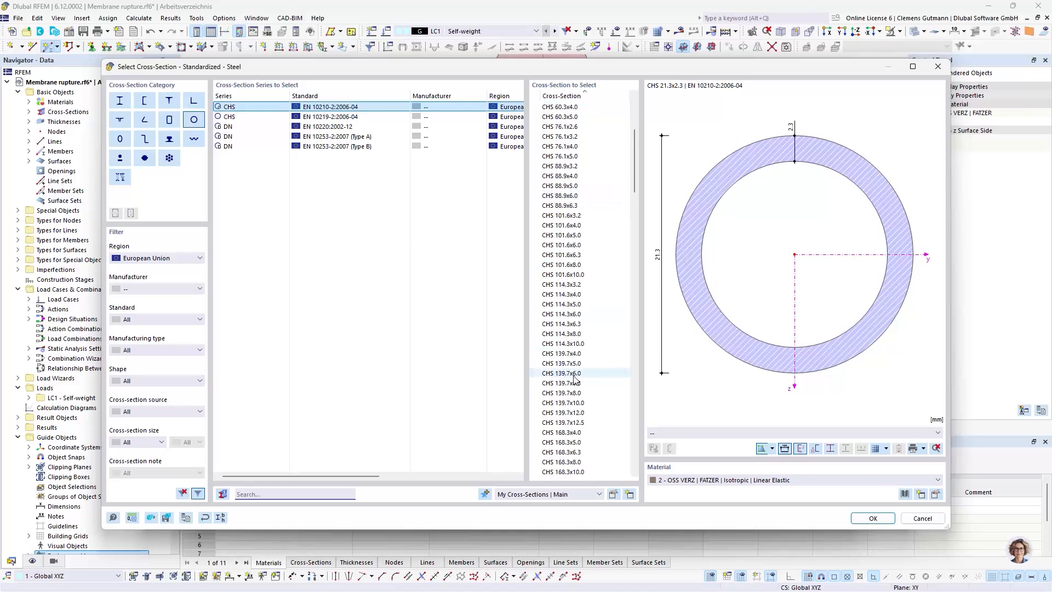
scroll(577, 372, "down", 4)
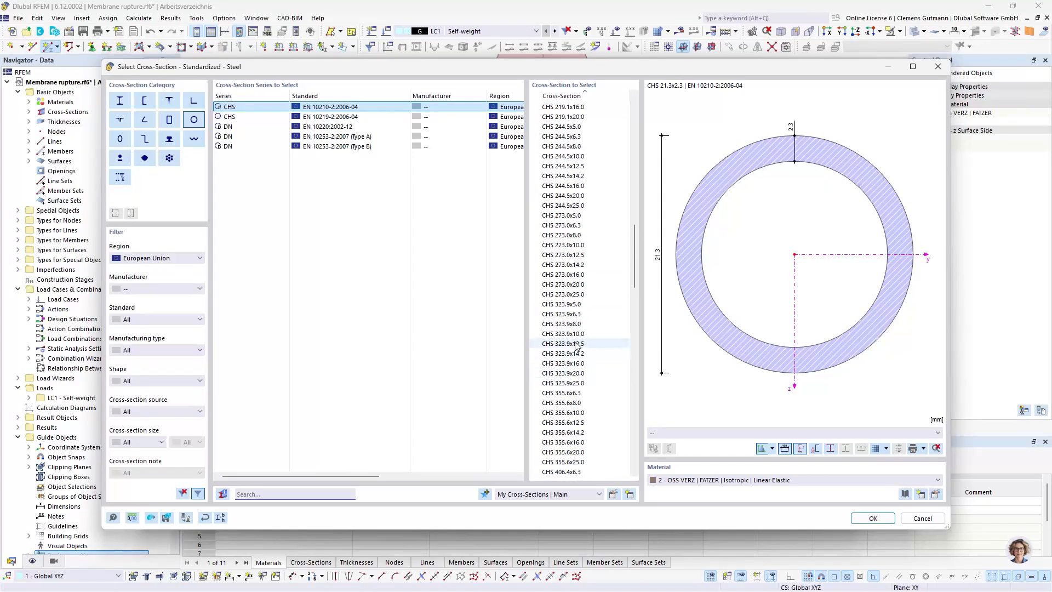
left_click(583, 357)
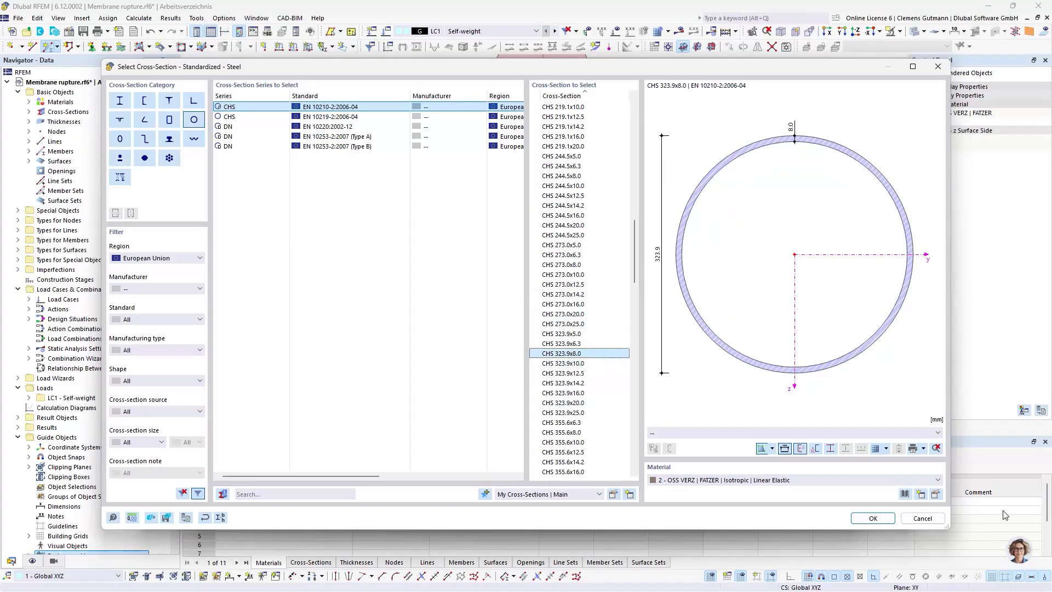
left_click(873, 518)
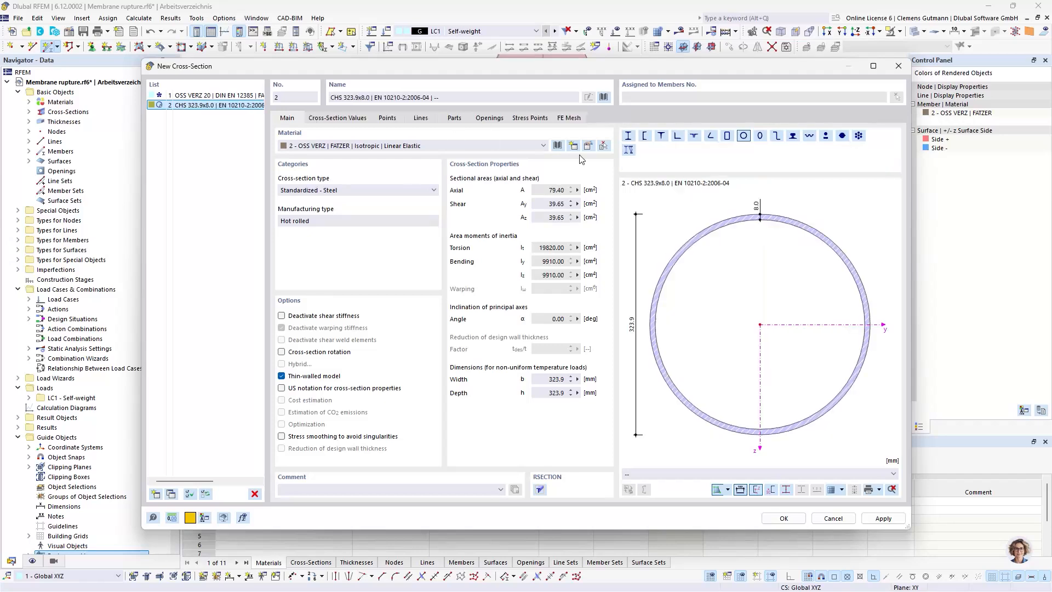
Create the material S355 | EN 1993-1-1:2005-05 for the pipe and confirm the new cross-section with it
left_click(572, 145)
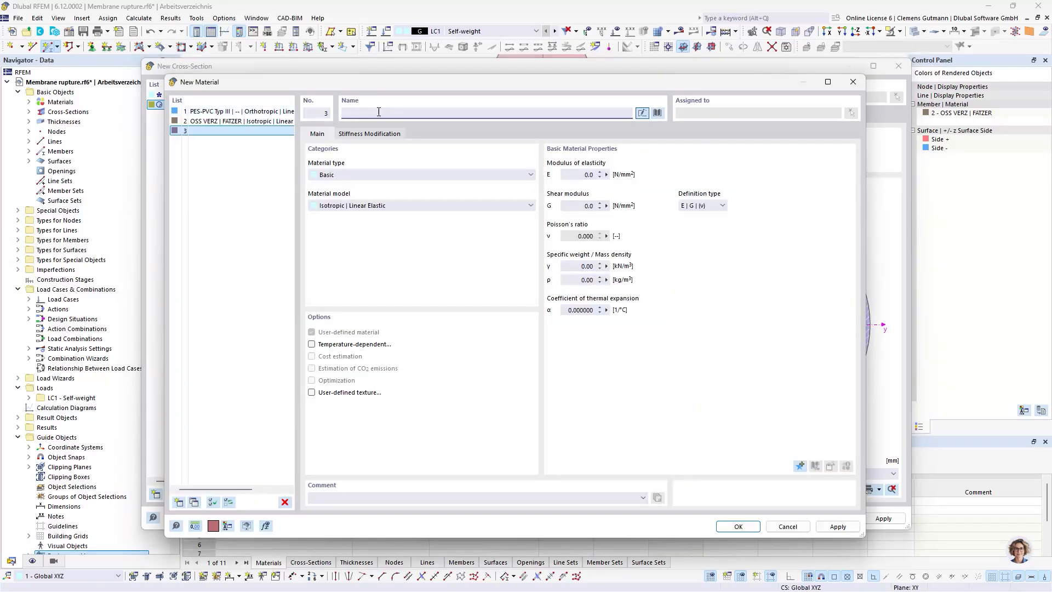
type("S355")
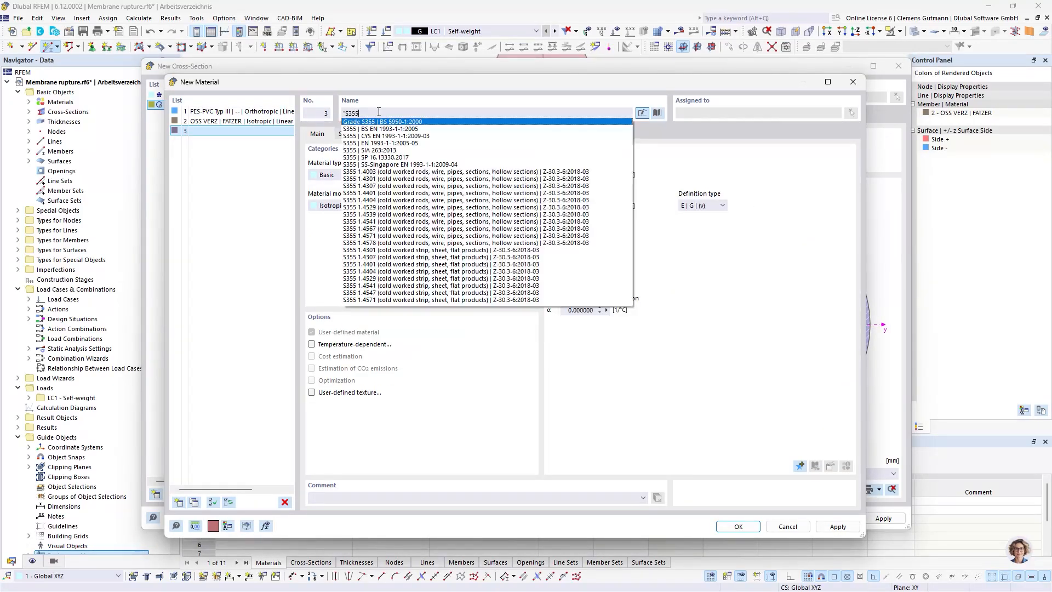
left_click(384, 143)
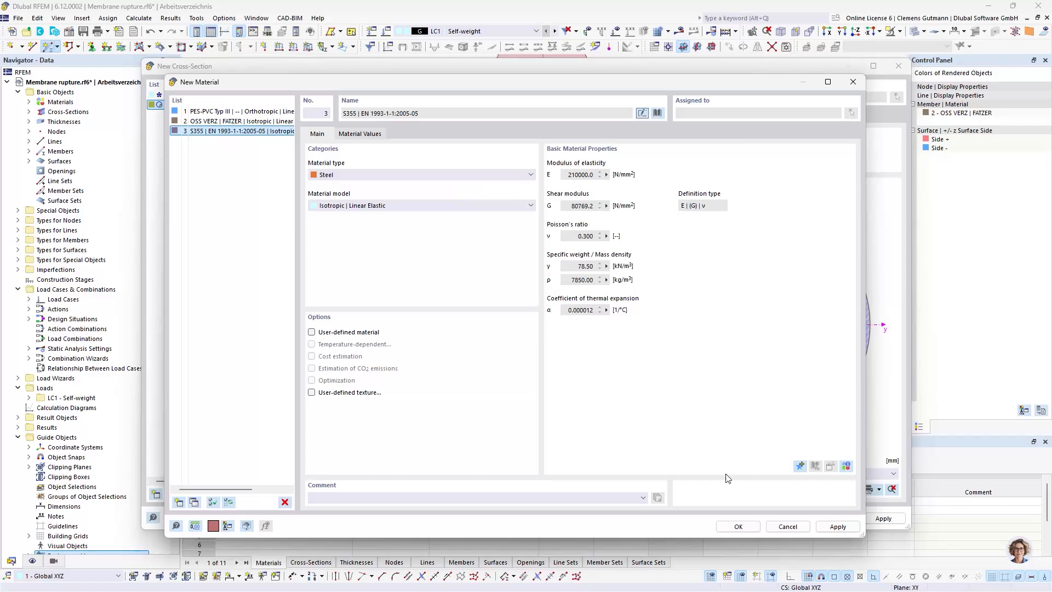
left_click(738, 527)
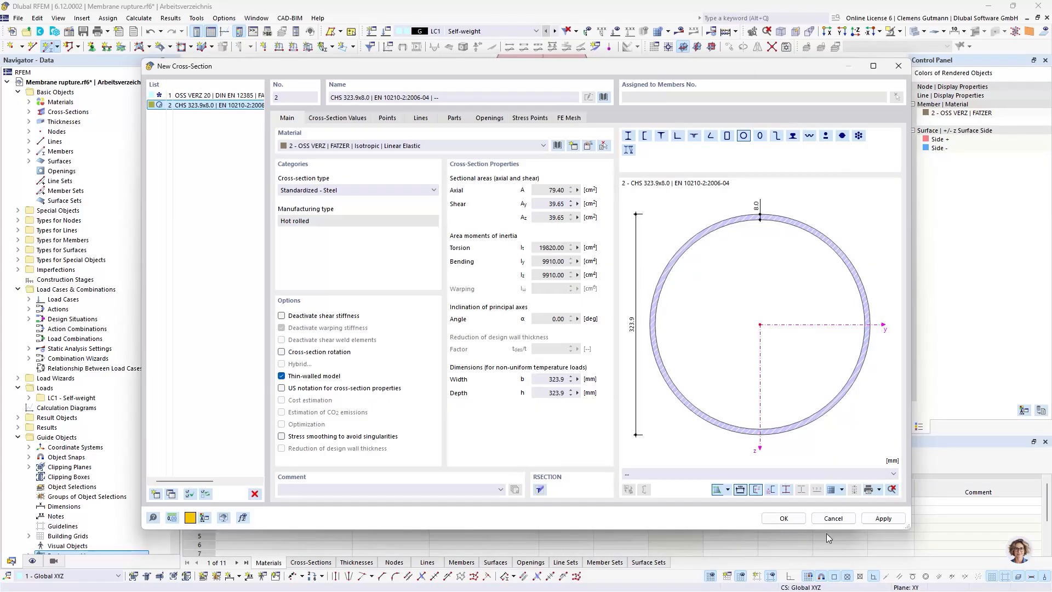
left_click(785, 519)
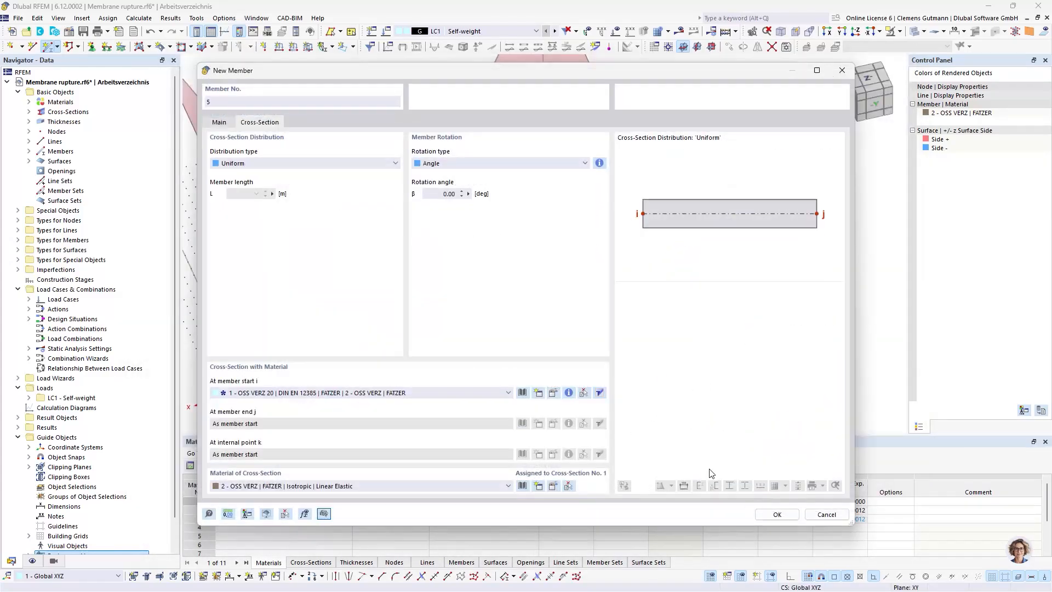
Place beam members along both vertical masts, from their base points to the mast tops
left_click(776, 515)
left_click(350, 335)
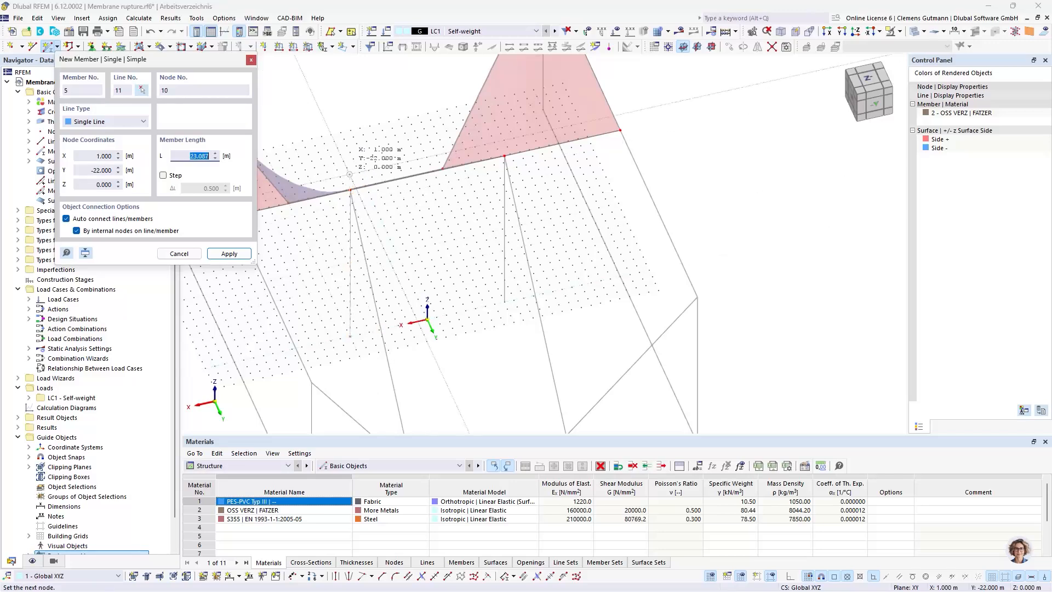
left_click(350, 190)
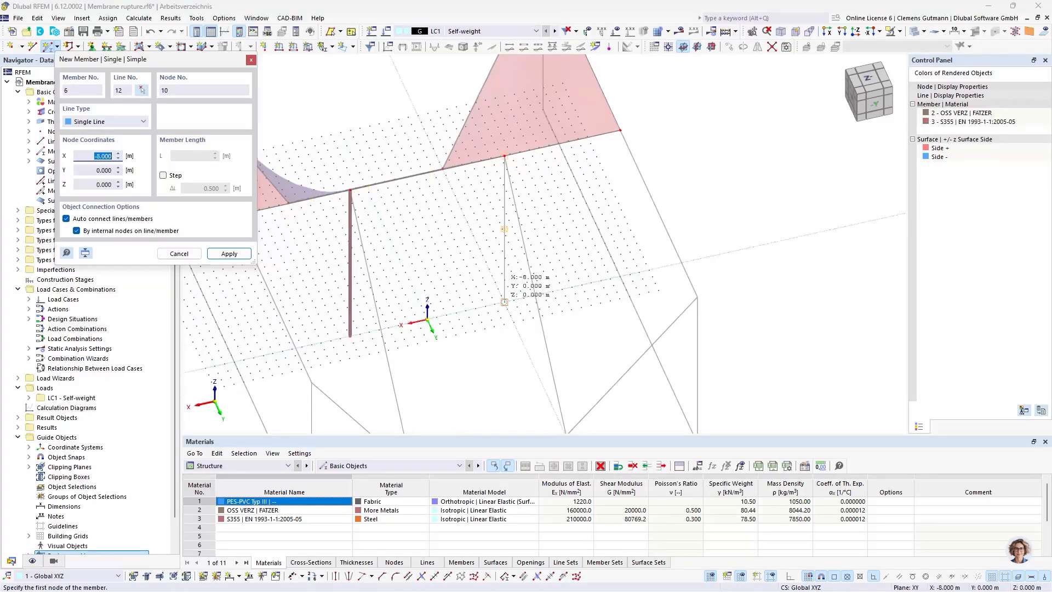
left_click(504, 302)
left_click(505, 156)
key("Escape")
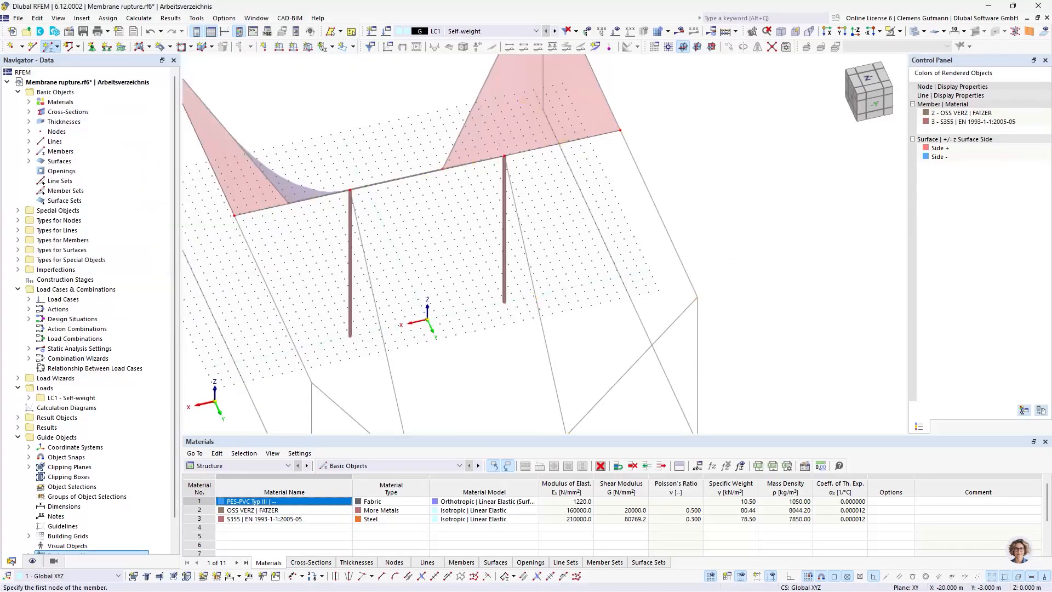
Assign the Hinged nodal support to the two front low points of the membrane and apply it
scroll(596, 260, "down", 5)
middle_click_drag(466, 303, 745, 241, "ctrl")
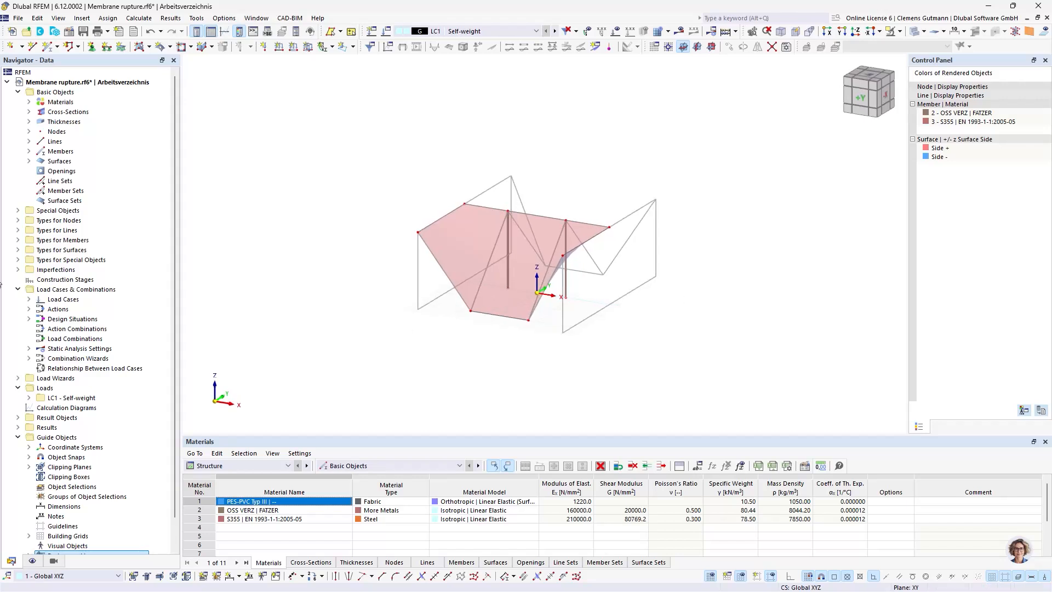
left_click(18, 221)
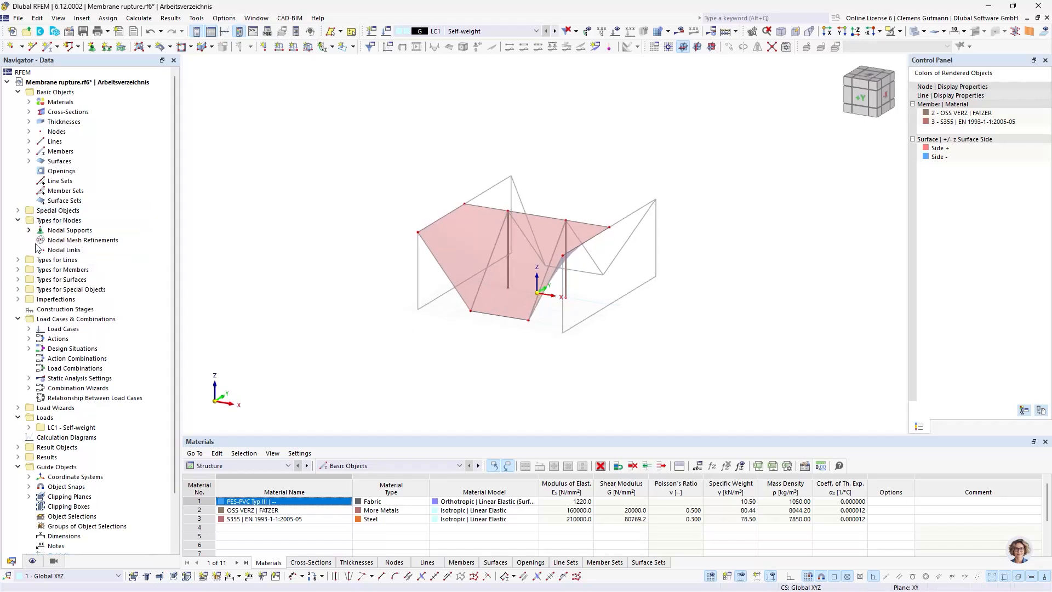
left_click(28, 230)
left_click(85, 241)
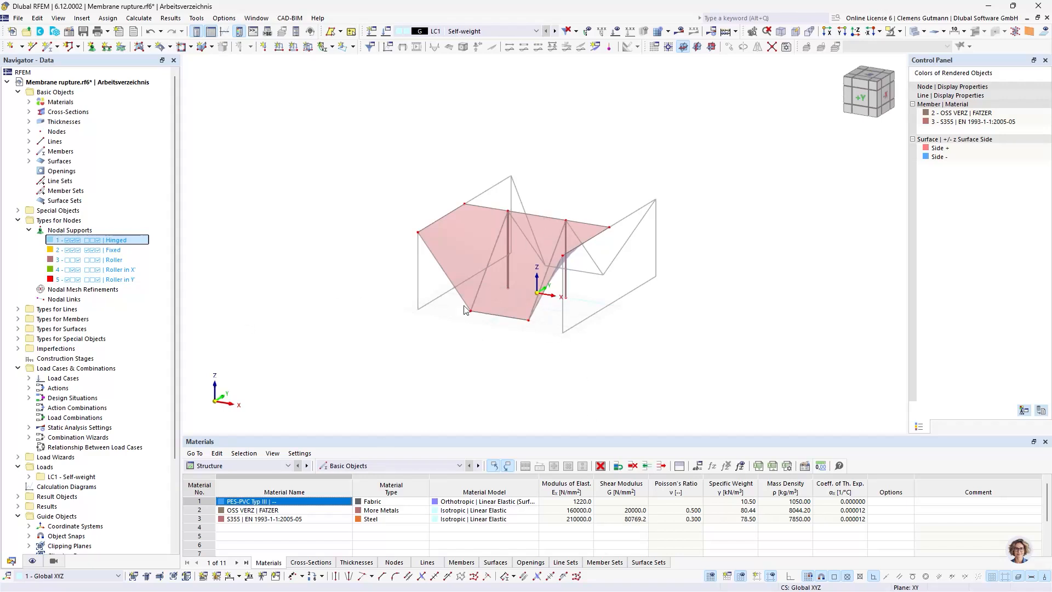
double_click(122, 240)
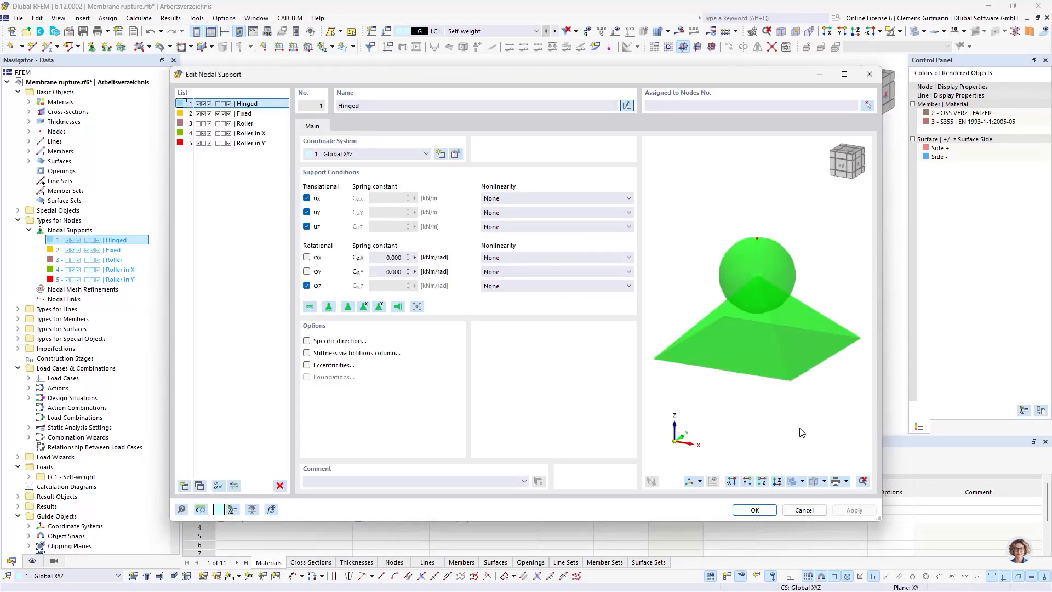
left_click(869, 108)
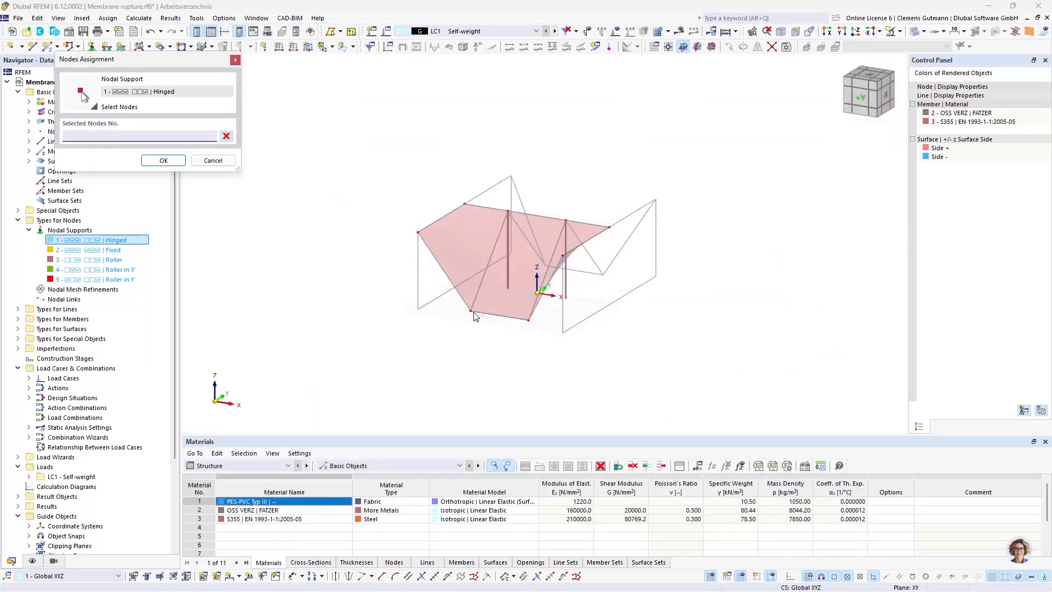
left_click(472, 312)
left_click(529, 320)
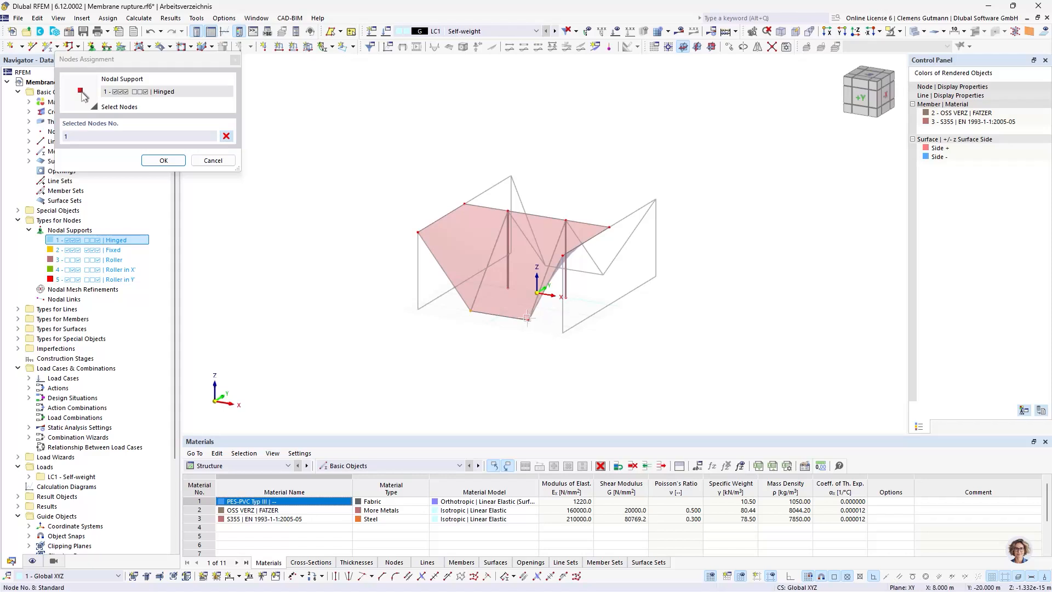
left_click(163, 160)
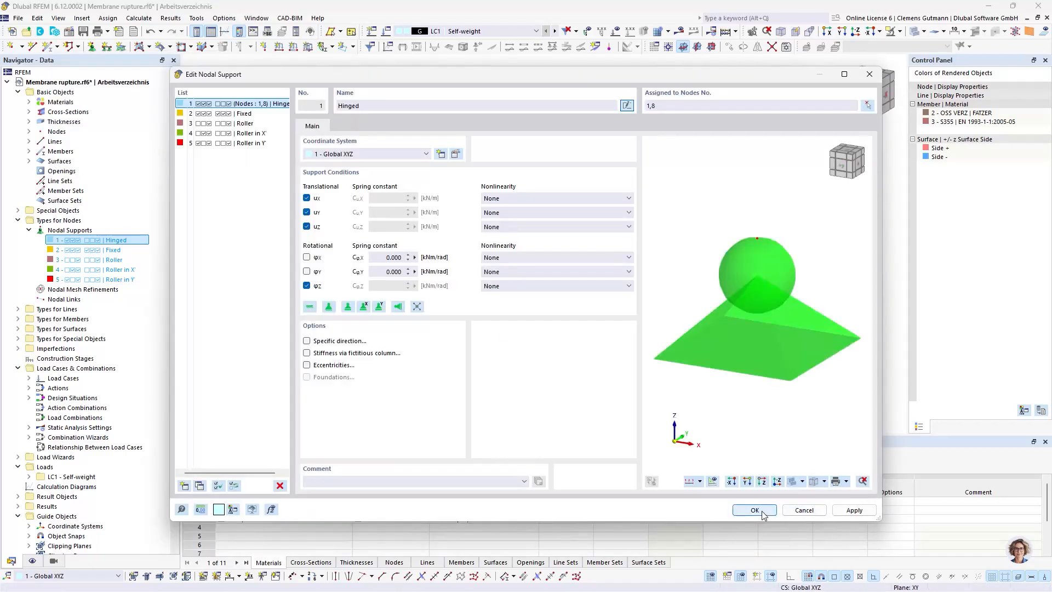
left_click(861, 511)
Assign the Fixed nodal support to the base nodes of both masts and confirm the support settings
left_click(245, 114)
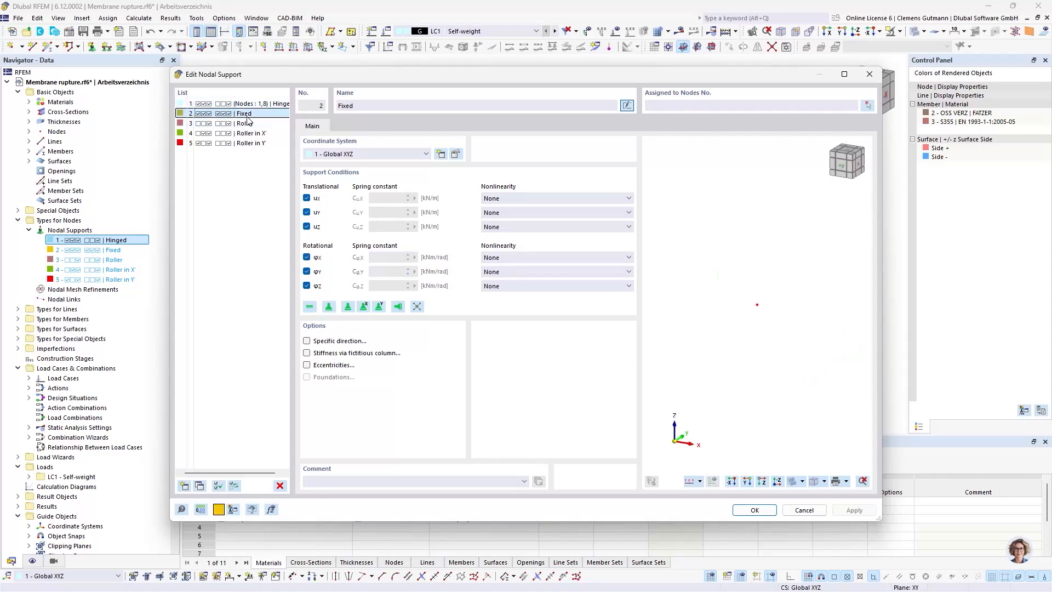
left_click(872, 108)
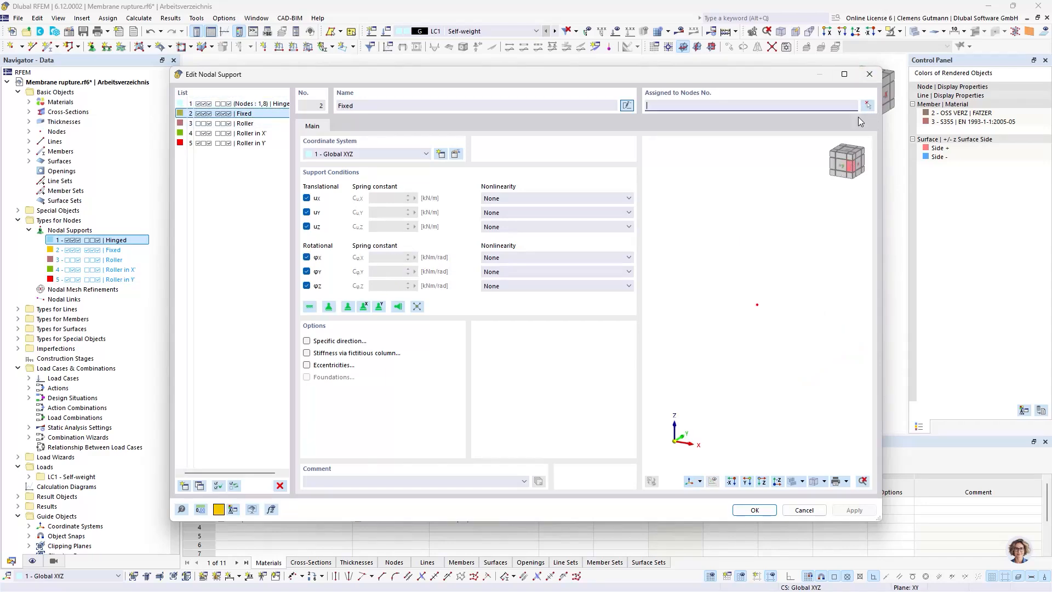
left_click(868, 105)
middle_click_drag(596, 326, 529, 298, "ctrl")
scroll(540, 269, "up", 5)
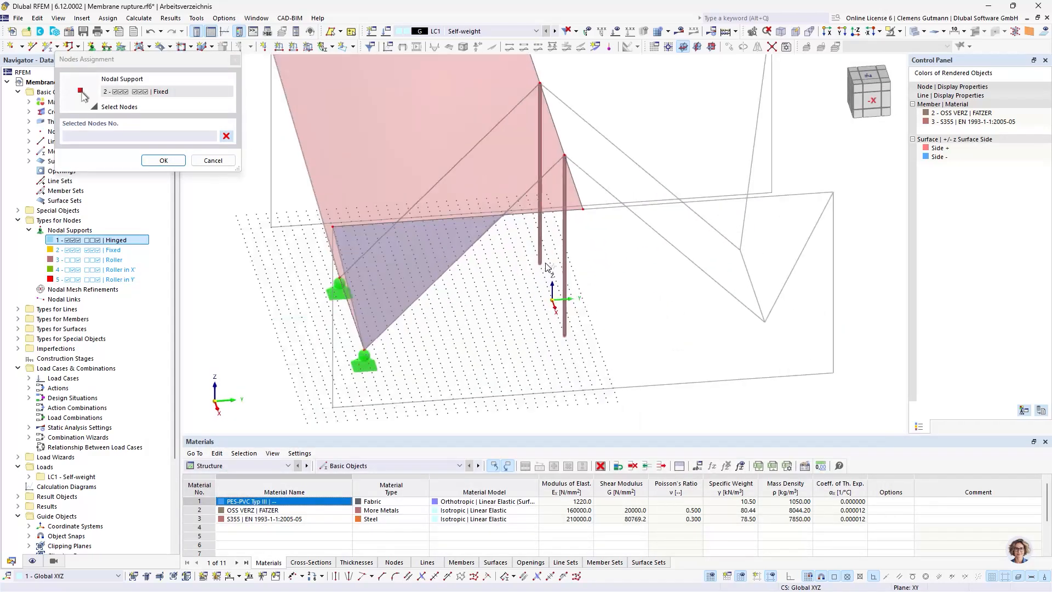
left_click(541, 263)
left_click(564, 335)
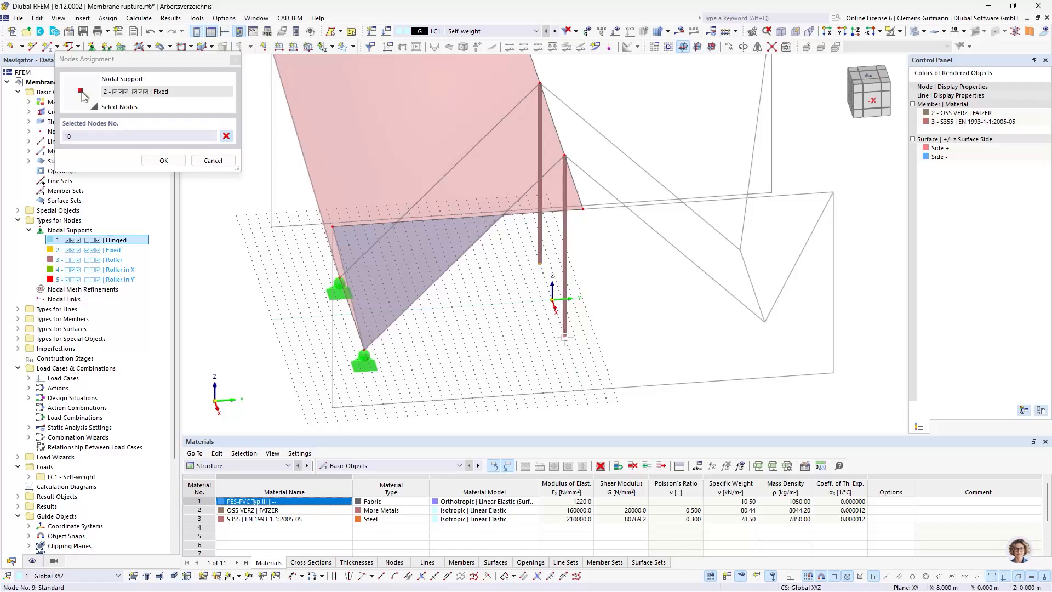
left_click(163, 160)
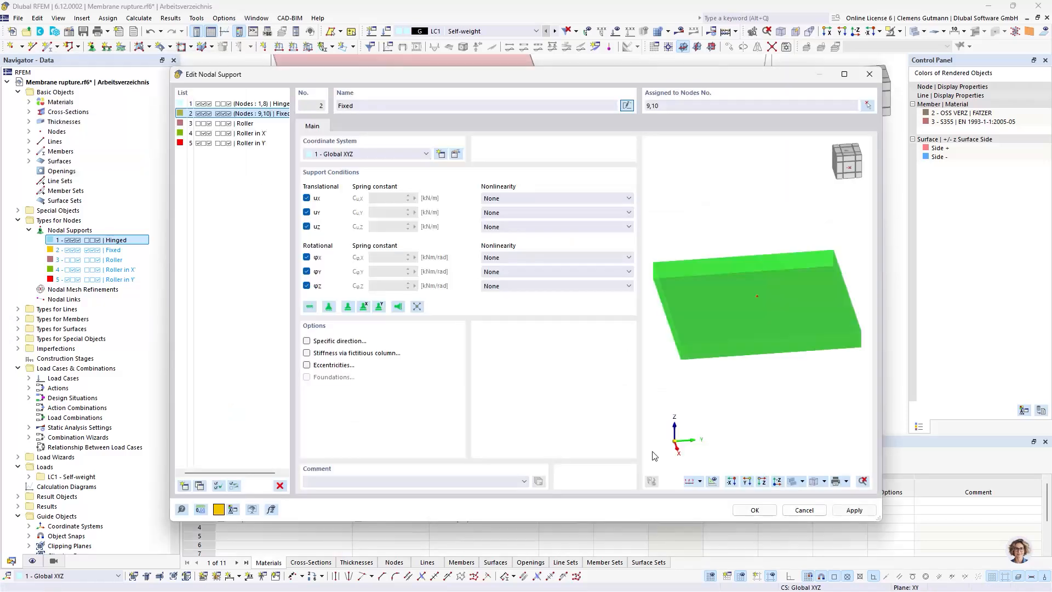
left_click(756, 510)
scroll(727, 326, "down", 4)
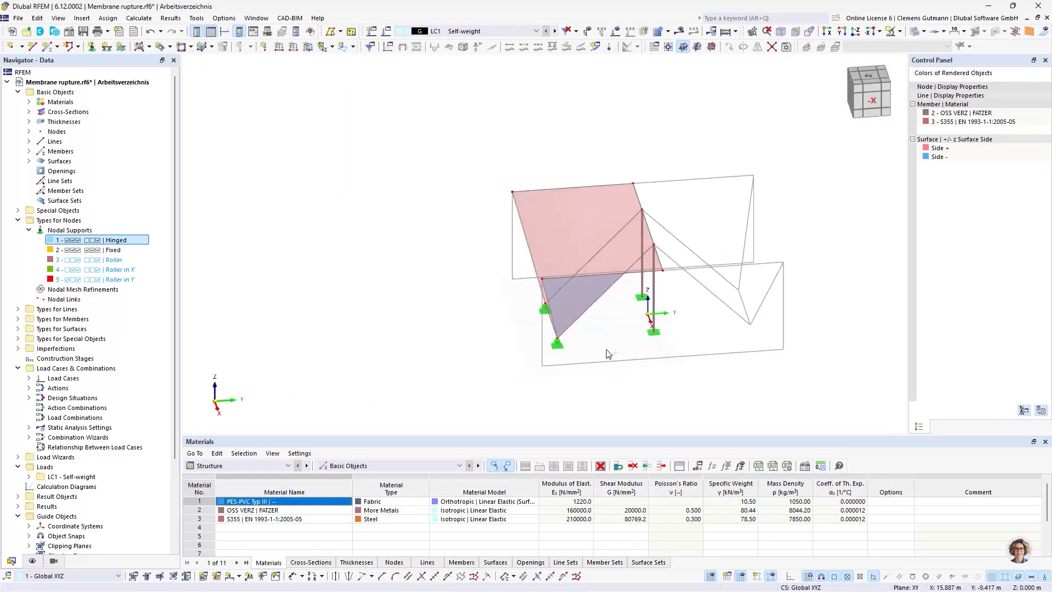
middle_click_drag(607, 352, 743, 399, "ctrl")
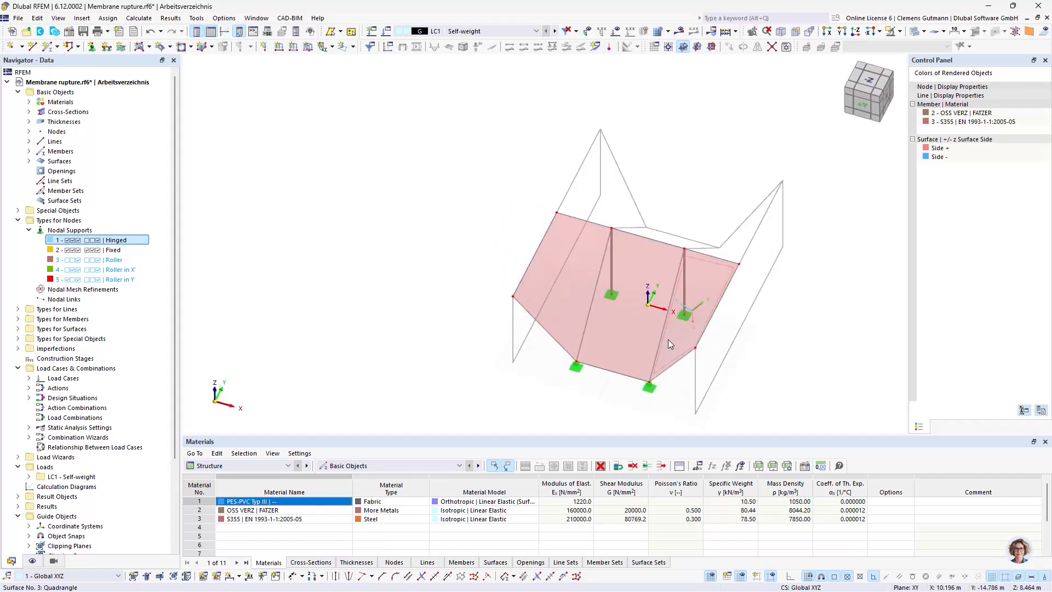
scroll(669, 340, "up", 2)
middle_click_drag(668, 340, 616, 323)
left_click(468, 287)
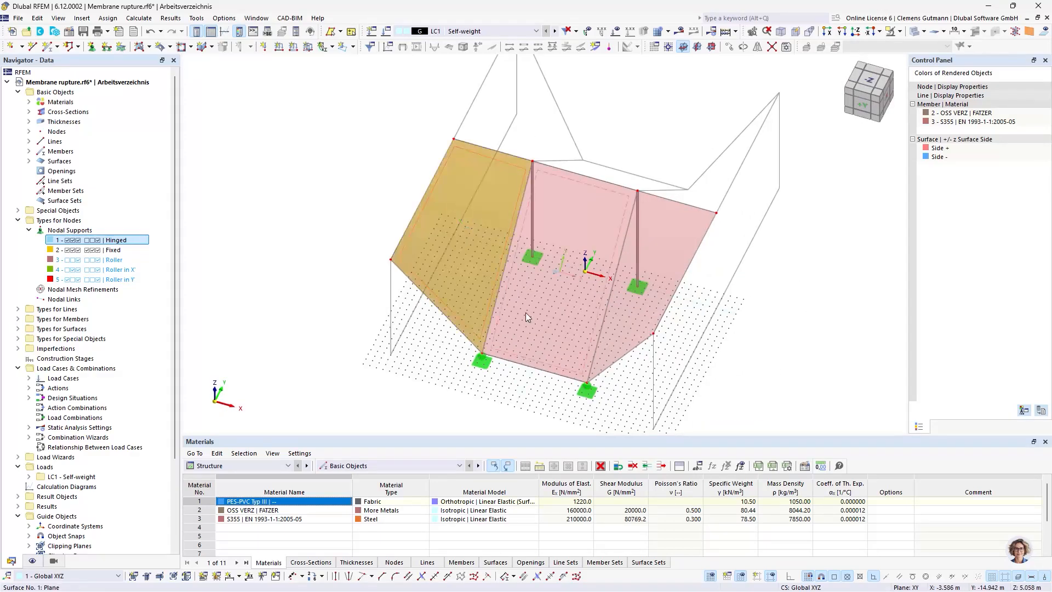
left_click(541, 314, "ctrl")
key("Escape")
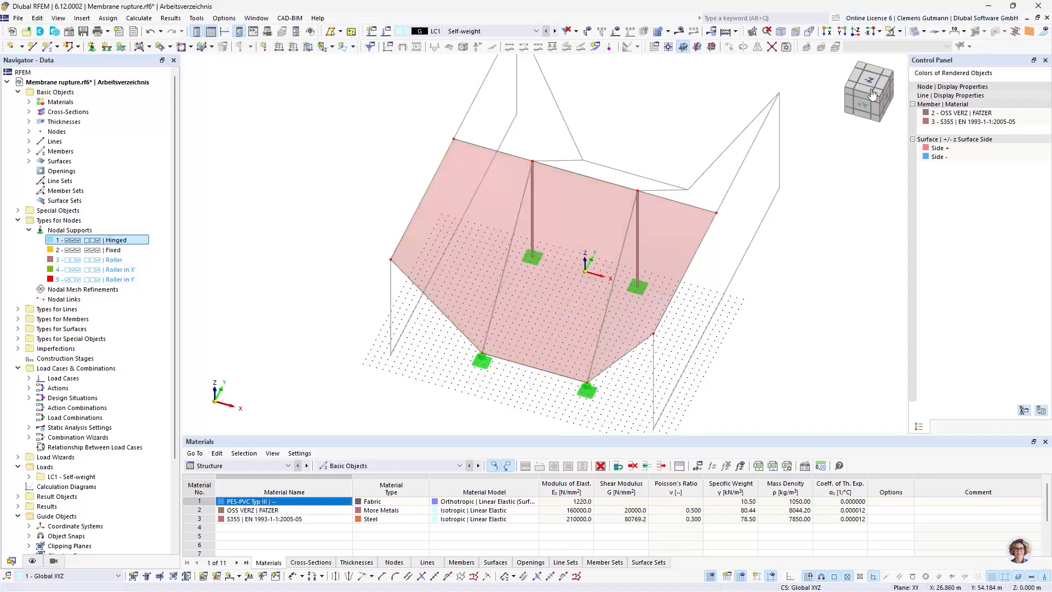
Try to mirror the modelled front half of the structure about the global XZ plane
left_click(868, 81)
left_click_drag(724, 415, 303, 256)
left_click(758, 47)
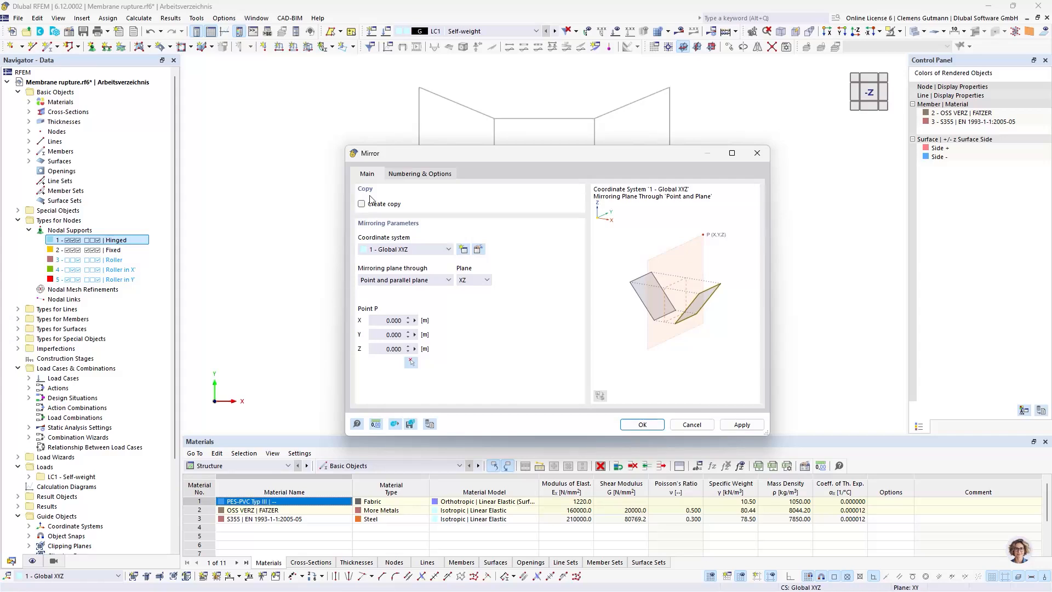
left_click(486, 280)
left_click(472, 304)
left_click(643, 426)
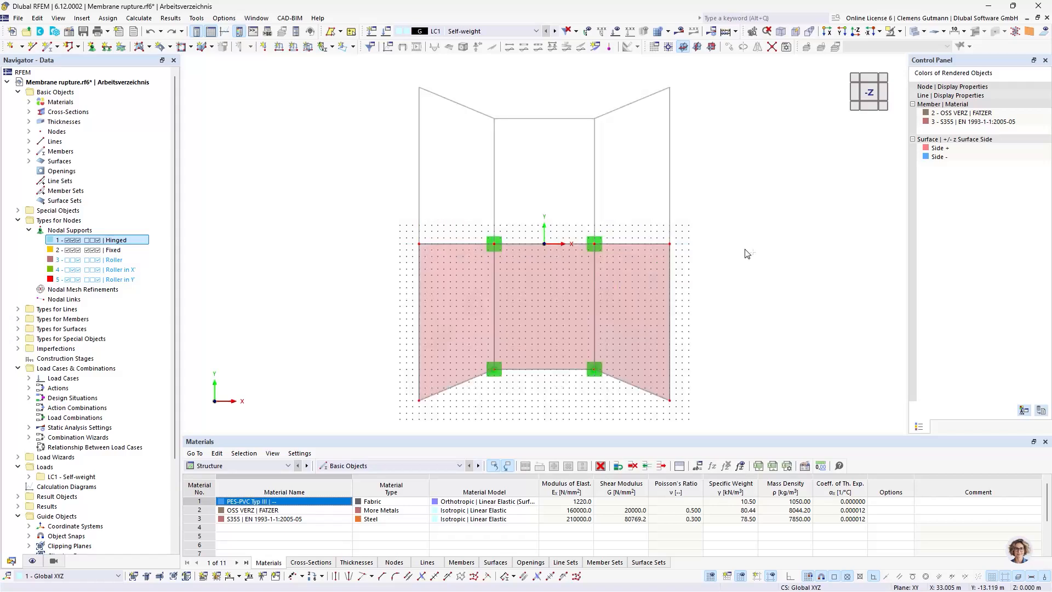
Mirror the front membrane half with its members and supports as a copy about the global XZ plane through the origin
left_click_drag(725, 417, 294, 278)
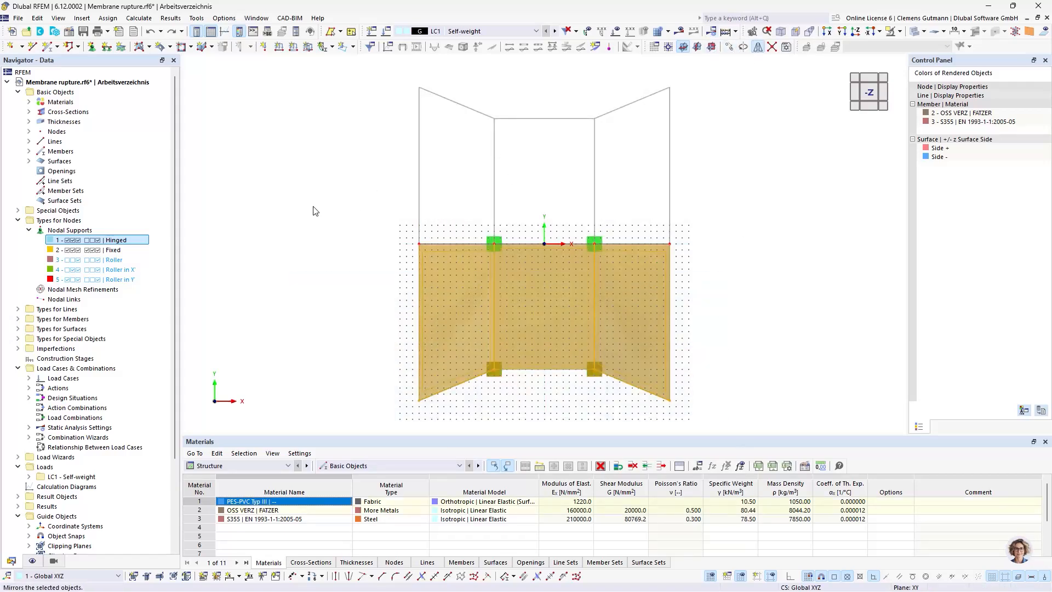
left_click(379, 205)
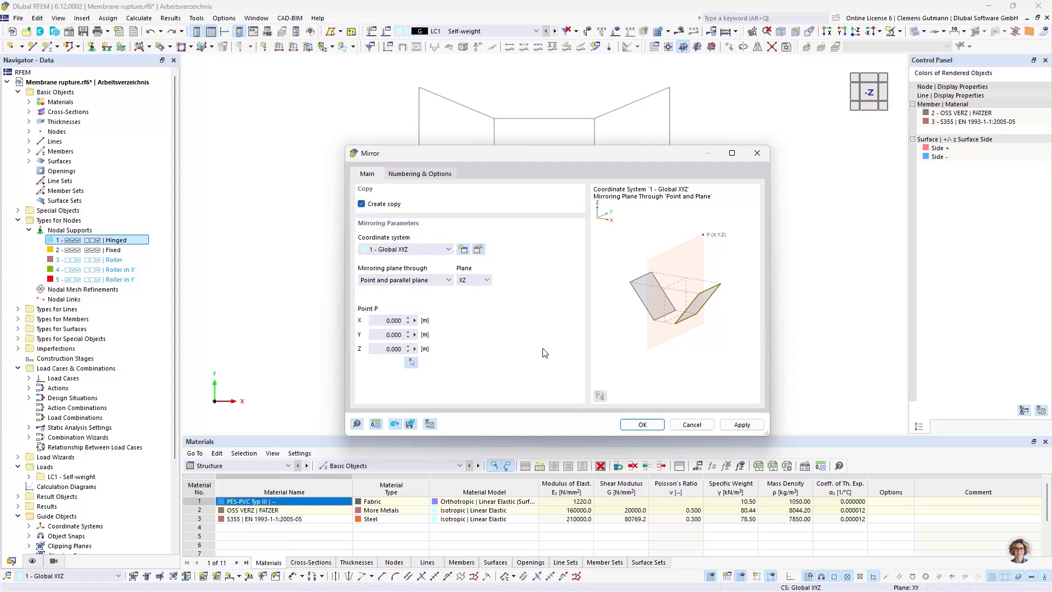
left_click(646, 426)
left_click(758, 277)
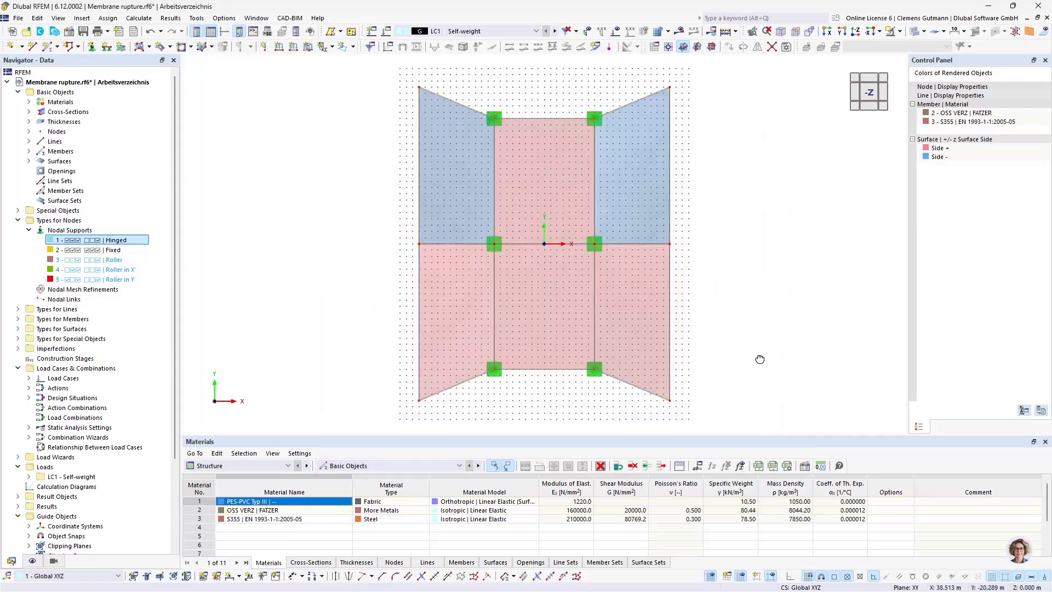
Reverse the local axis systems of the two mirrored outer membrane surfaces
middle_click_drag(760, 359, 416, 266, "ctrl")
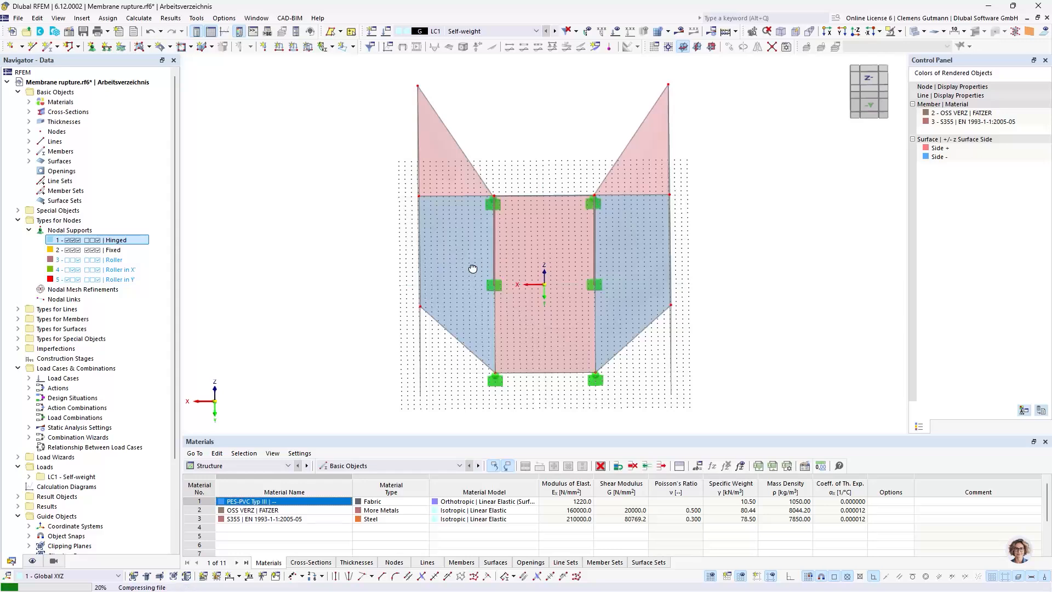
left_click(637, 274, "ctrl")
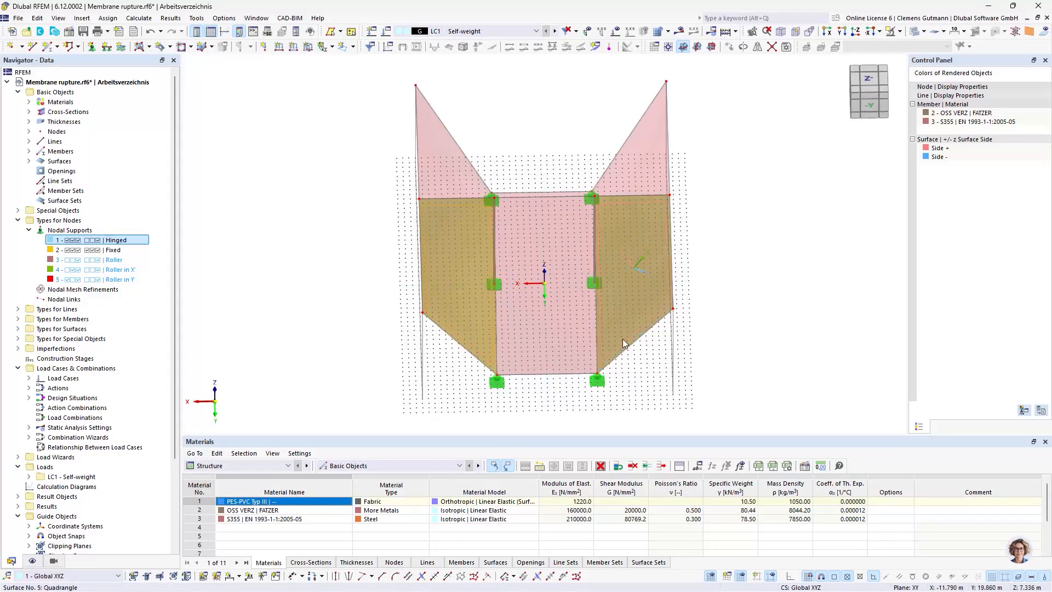
right_click(640, 284)
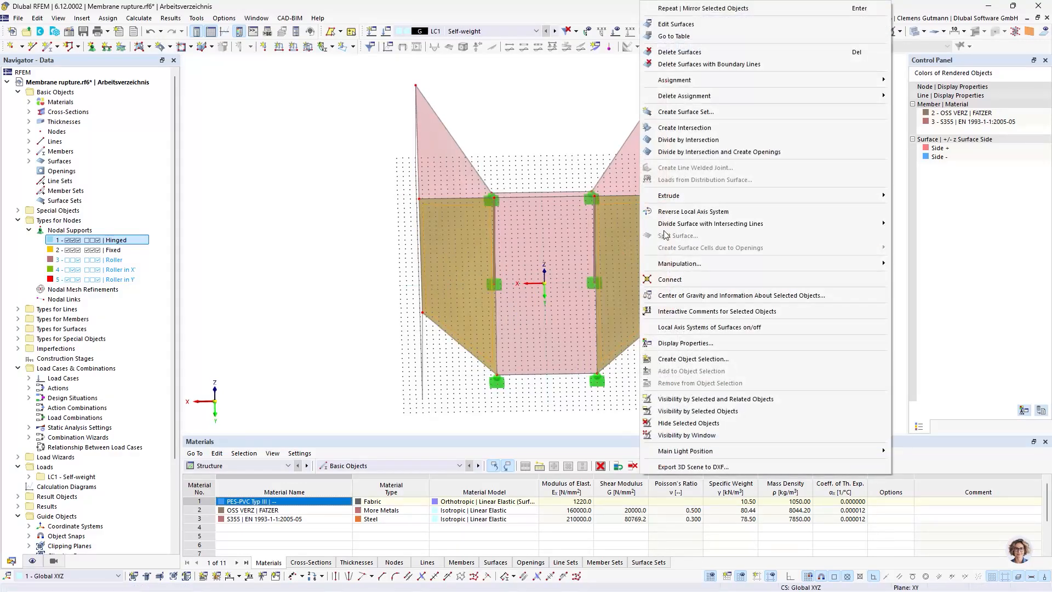
left_click(685, 211)
middle_click_drag(405, 310, 731, 301, "ctrl")
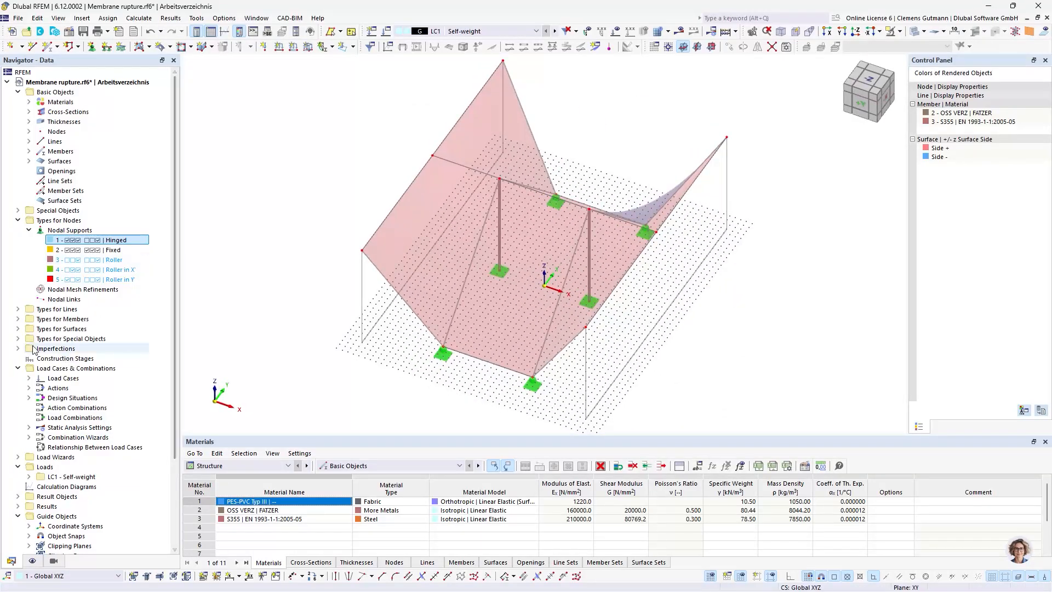
Assign the Hinged line support to the four outer side edges of the membrane and confirm it
left_click(18, 309)
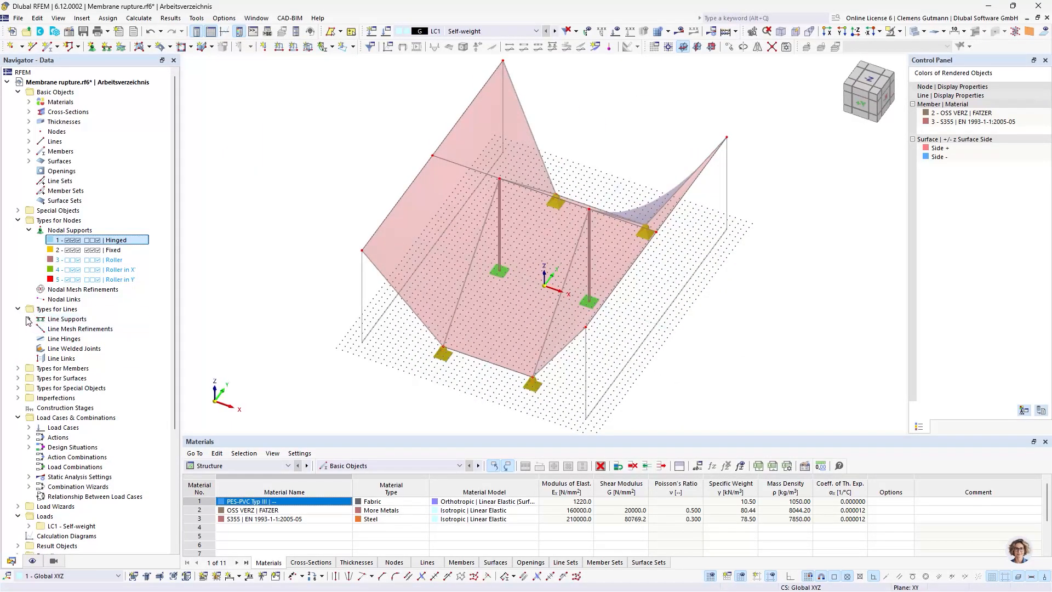
left_click(29, 319)
left_click(88, 328)
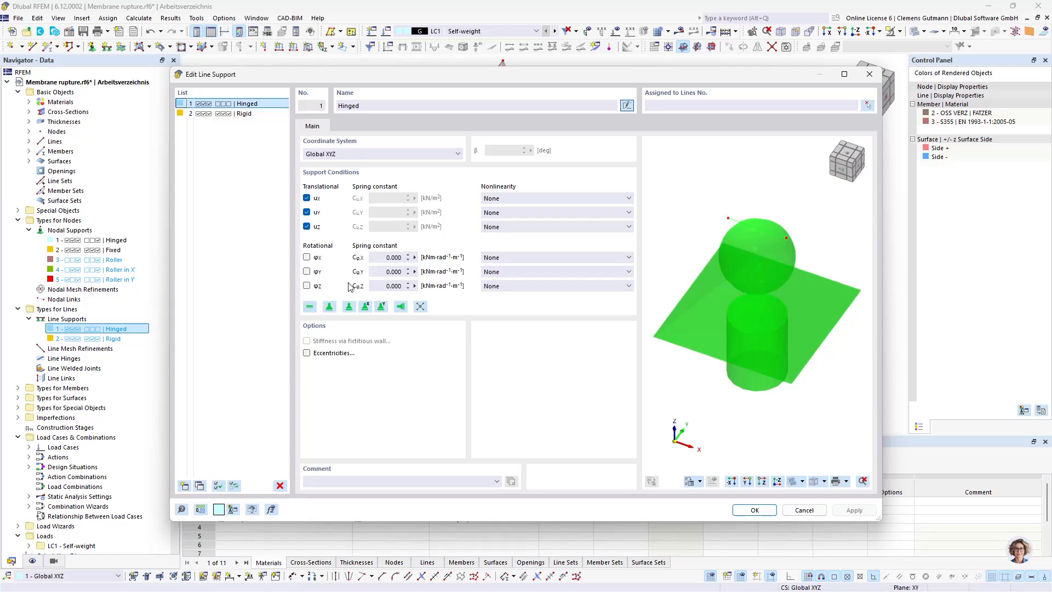
left_click(868, 105)
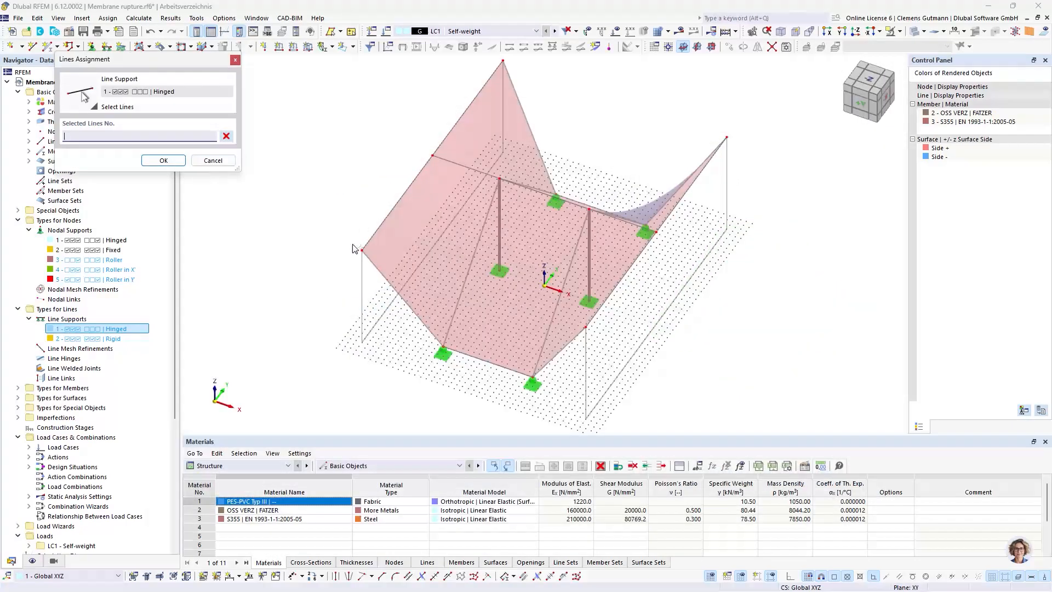
left_click(394, 207)
left_click(455, 126)
left_click(702, 171)
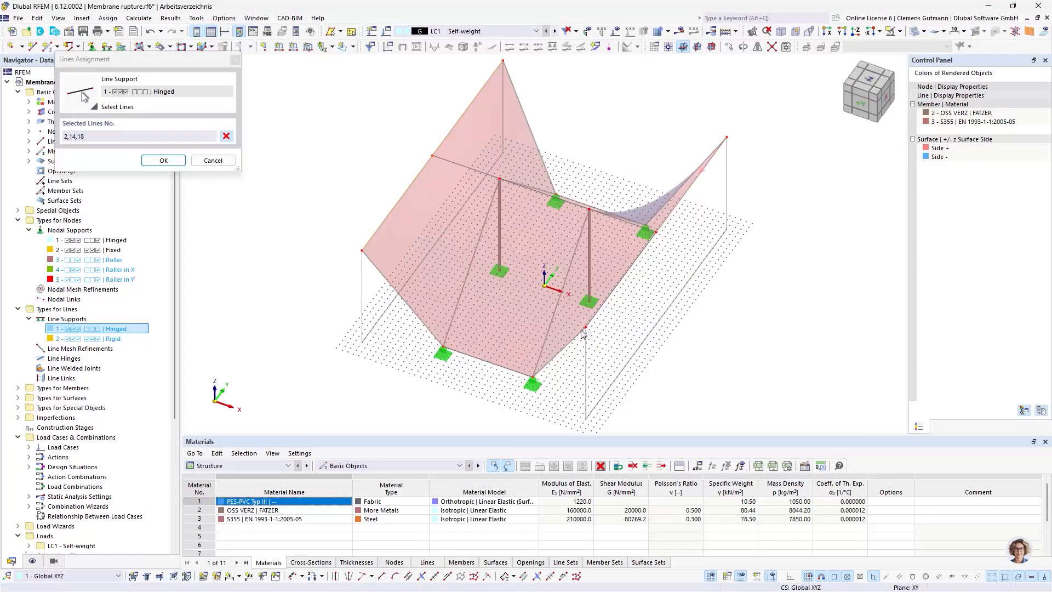
left_click(583, 333)
left_click(164, 160)
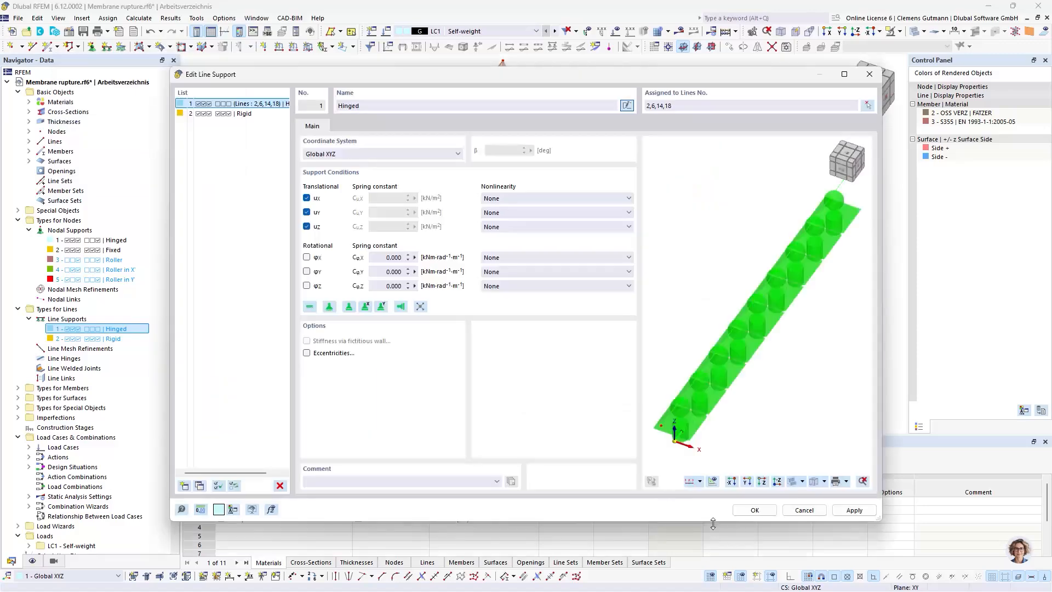
left_click(754, 510)
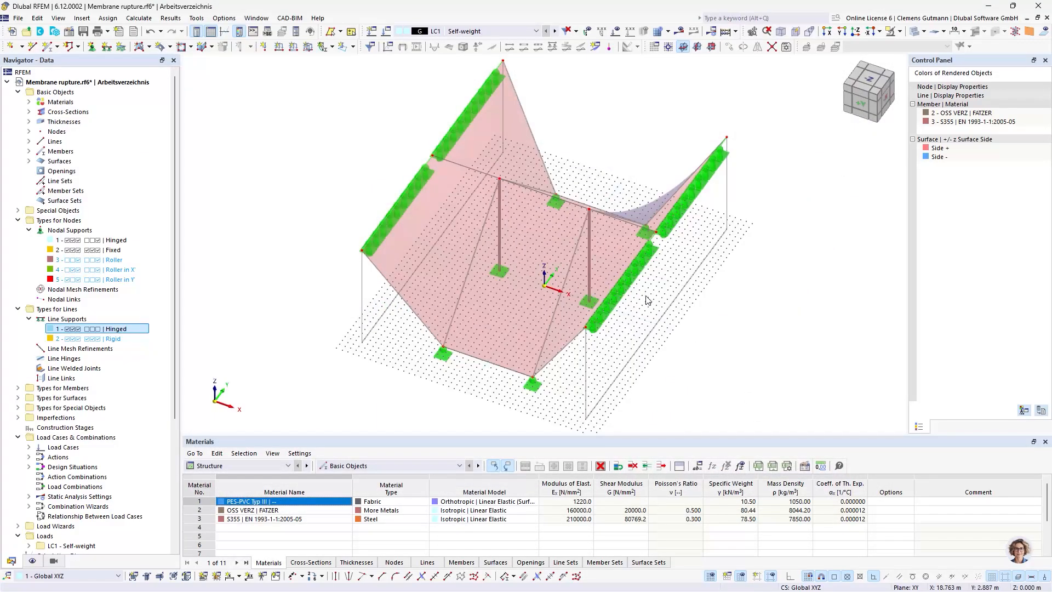
Increase the display spacing of the line support symbols along the membrane's side edges
right_click(615, 309)
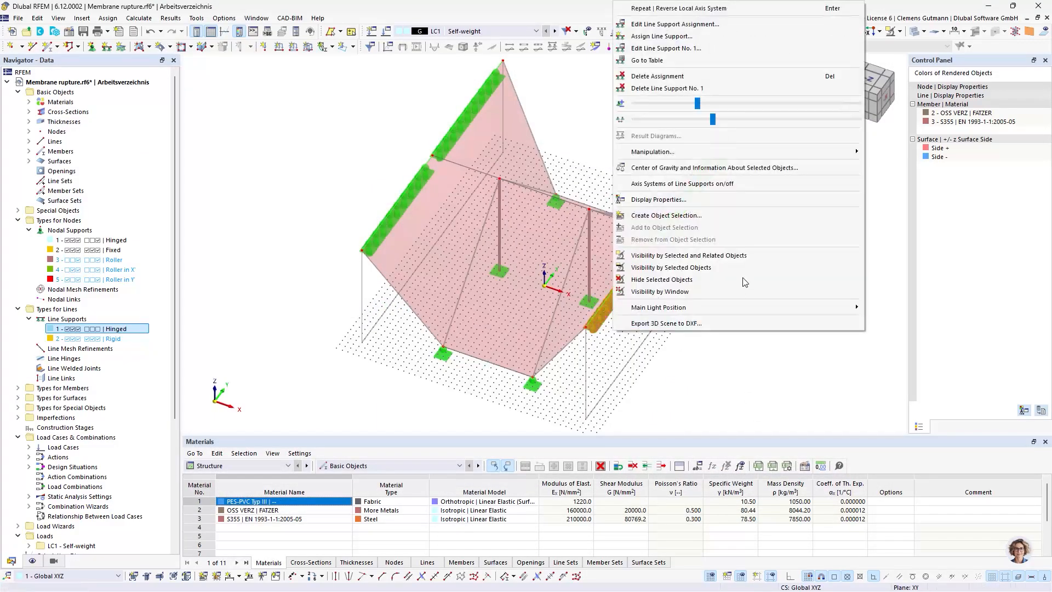
left_click_drag(712, 119, 757, 118)
left_click(663, 423)
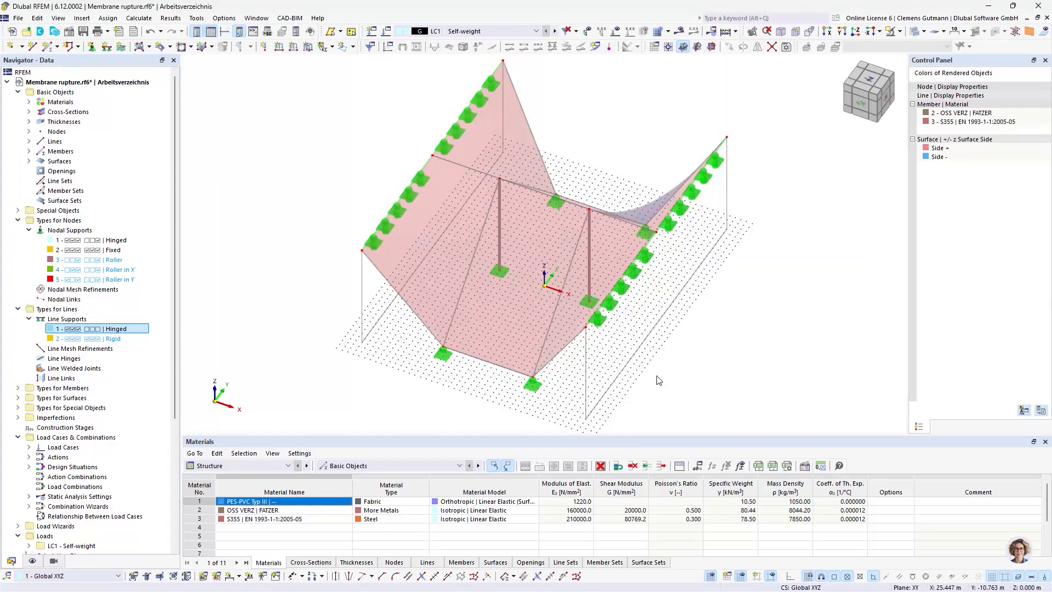
mouse_move(675, 355)
middle_mouse_down("ctrl")
mouse_move(644, 369)
mouse_move(666, 342)
middle_mouse_up("ctrl")
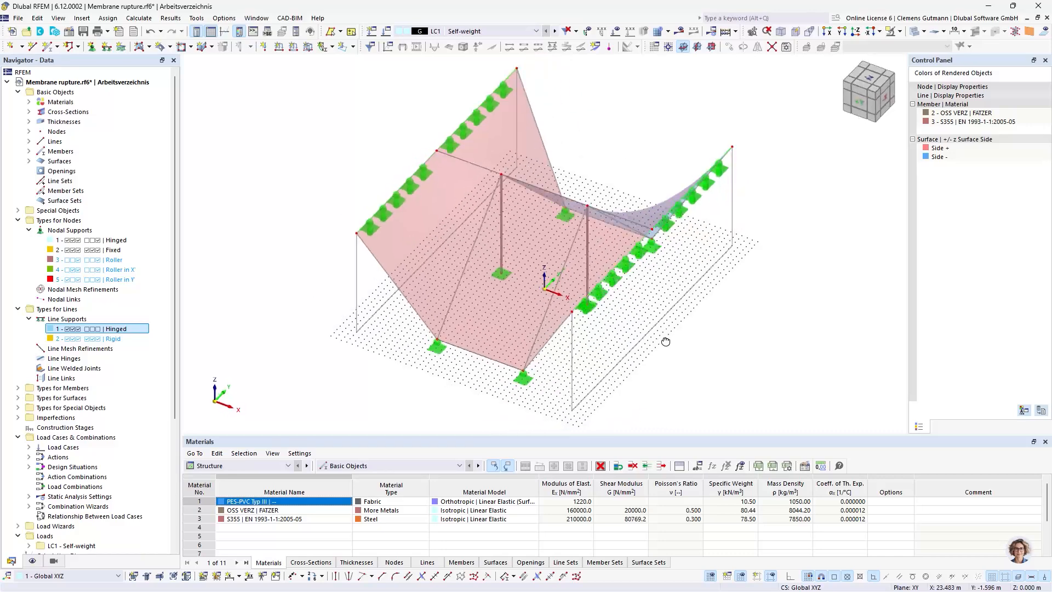
Open the construction stages settings and enter the comment "Form-finding" for stage CS1
left_click(18, 92)
left_click(18, 112)
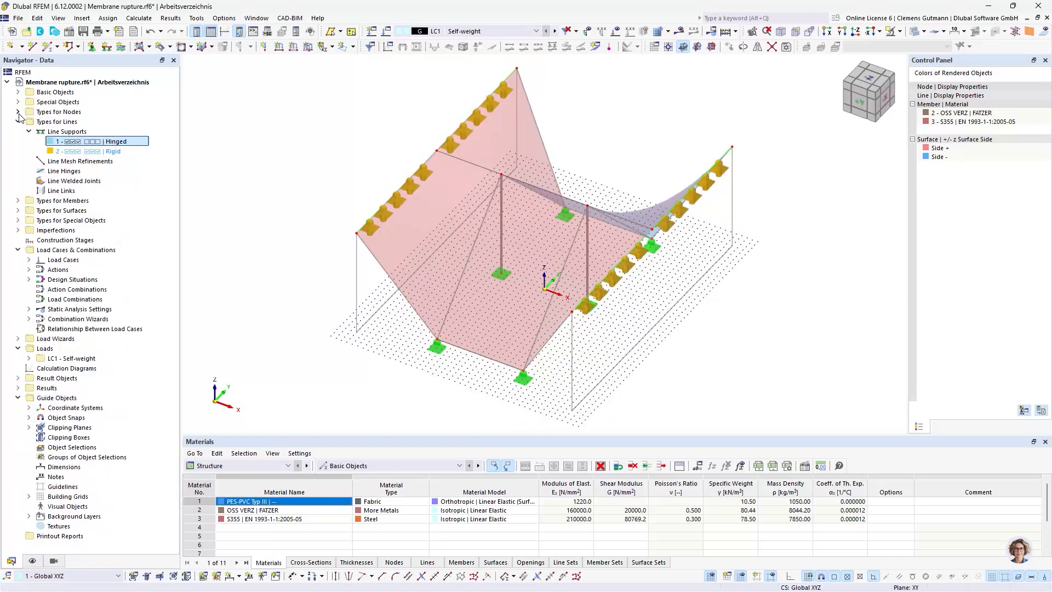
left_click(18, 122)
left_click(37, 173)
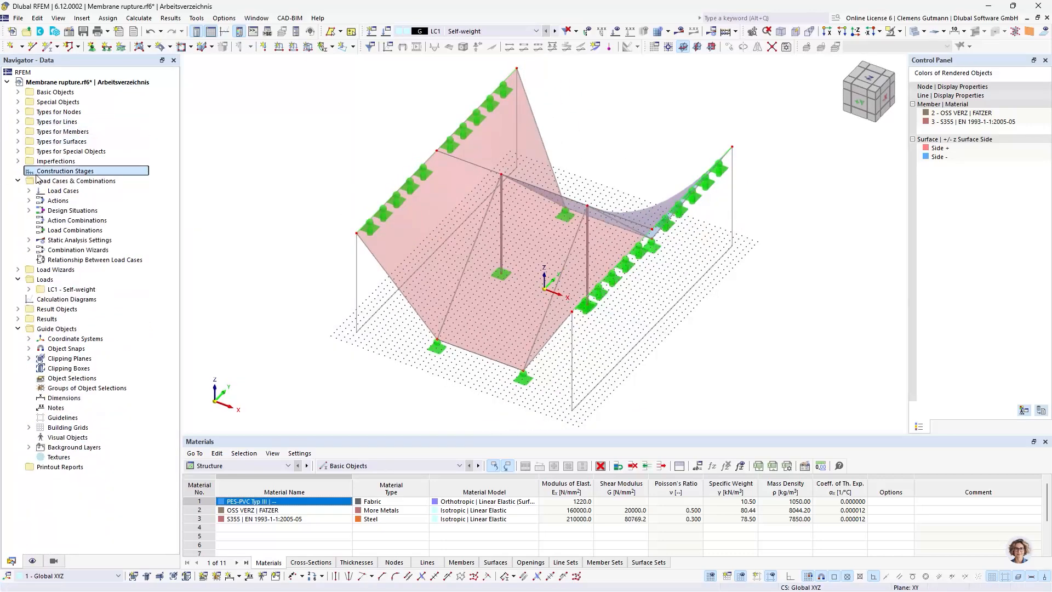
double_click(37, 174)
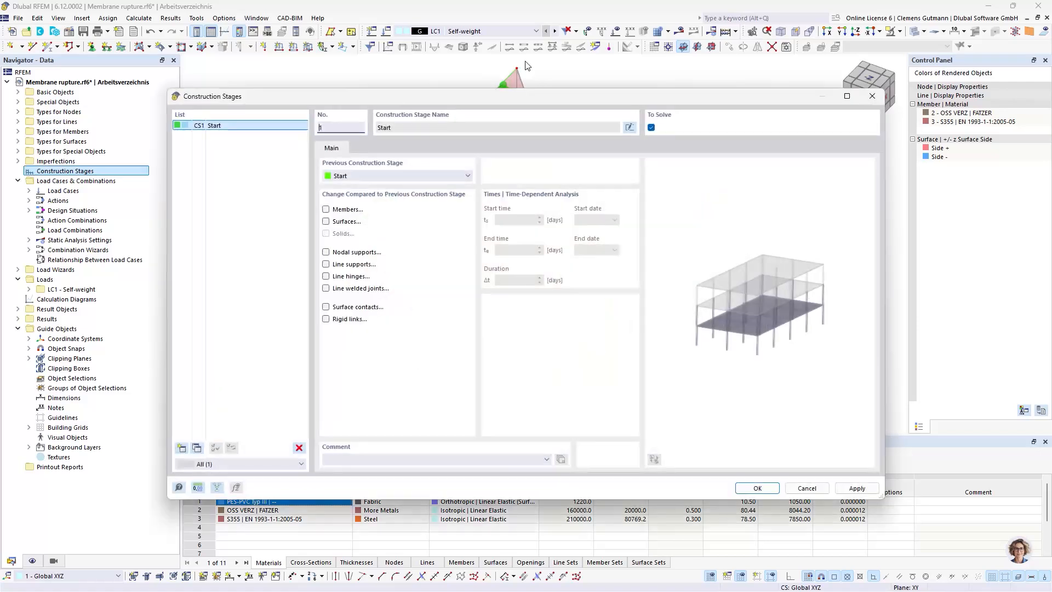
mouse_move(468, 99)
left_mouse_down()
mouse_move(427, 185)
mouse_move(449, 106)
left_mouse_up()
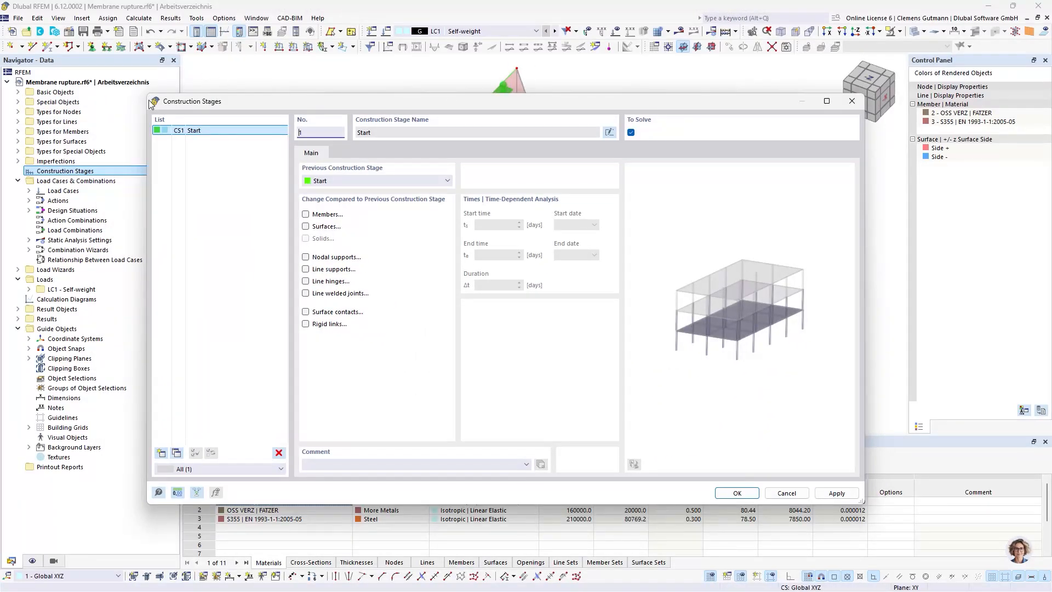
left_click_drag(147, 94, 162, 167)
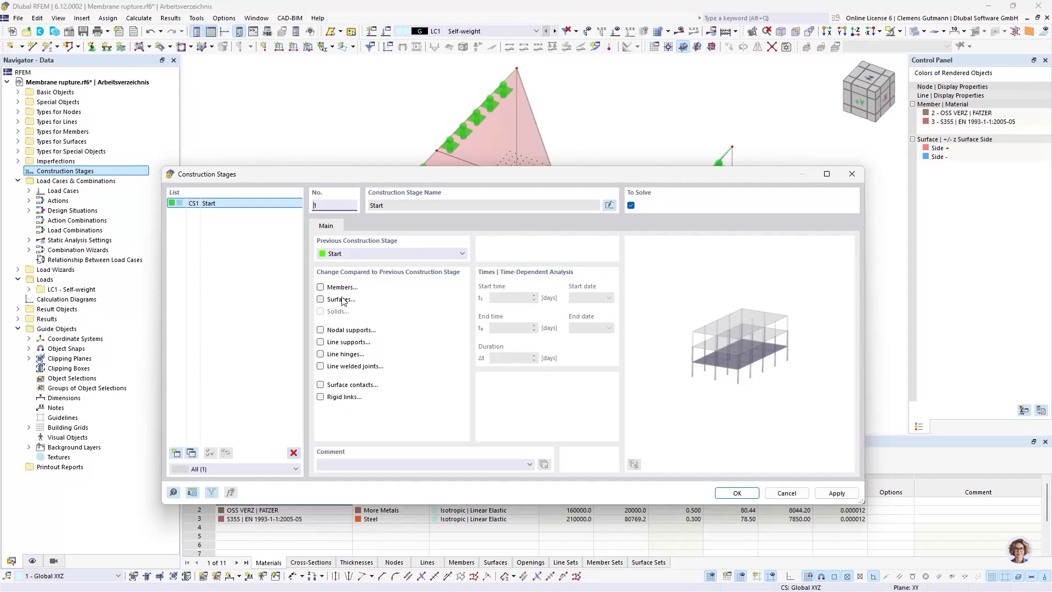
left_click(340, 467)
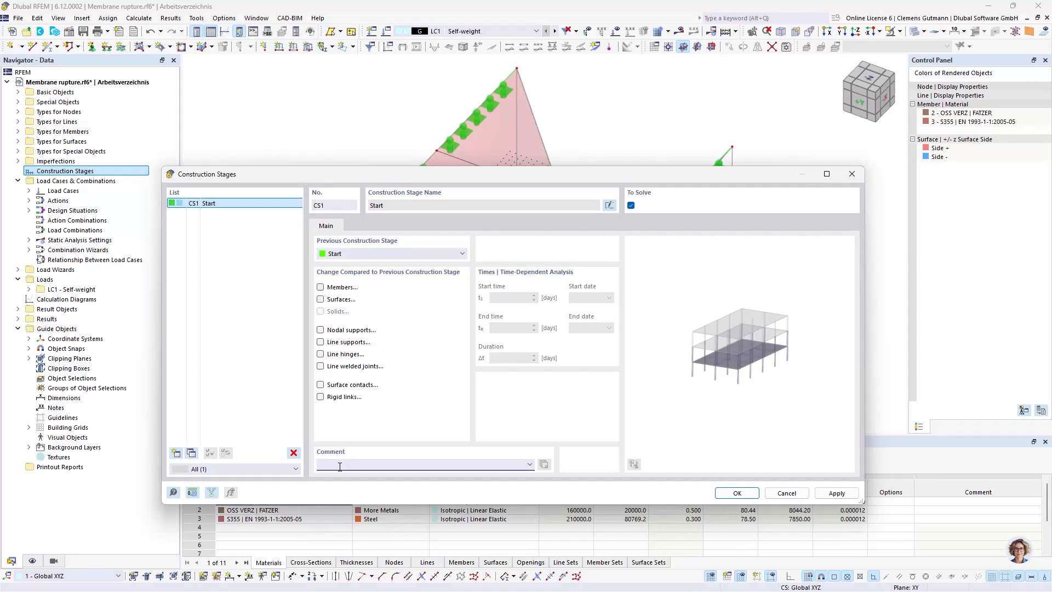
type("Form-finding")
key("Tab")
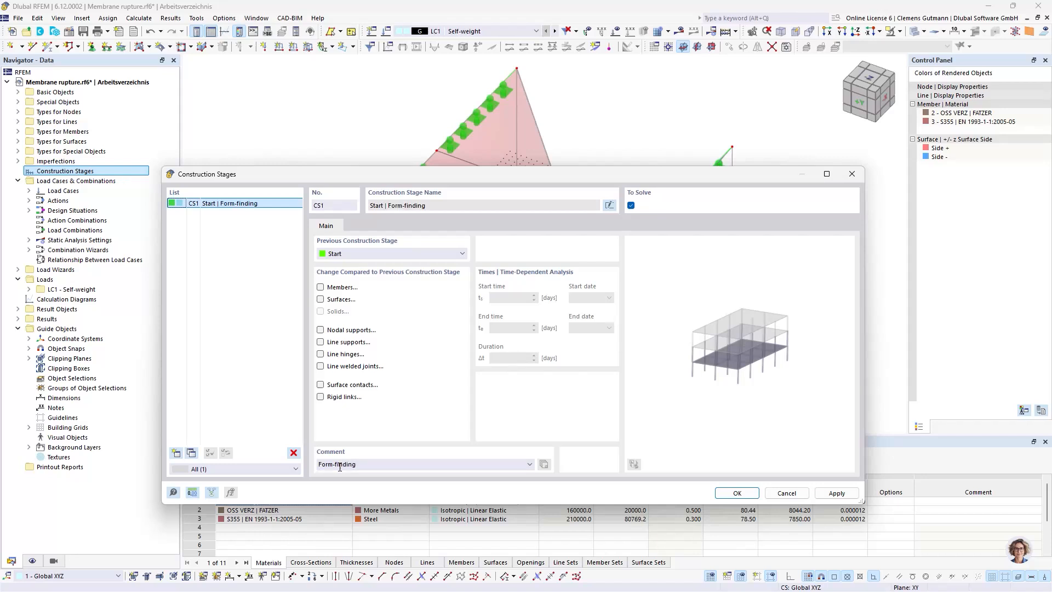
Add construction stage CS2 following CS1 with the comment "Membrane rupture"
left_click(177, 453)
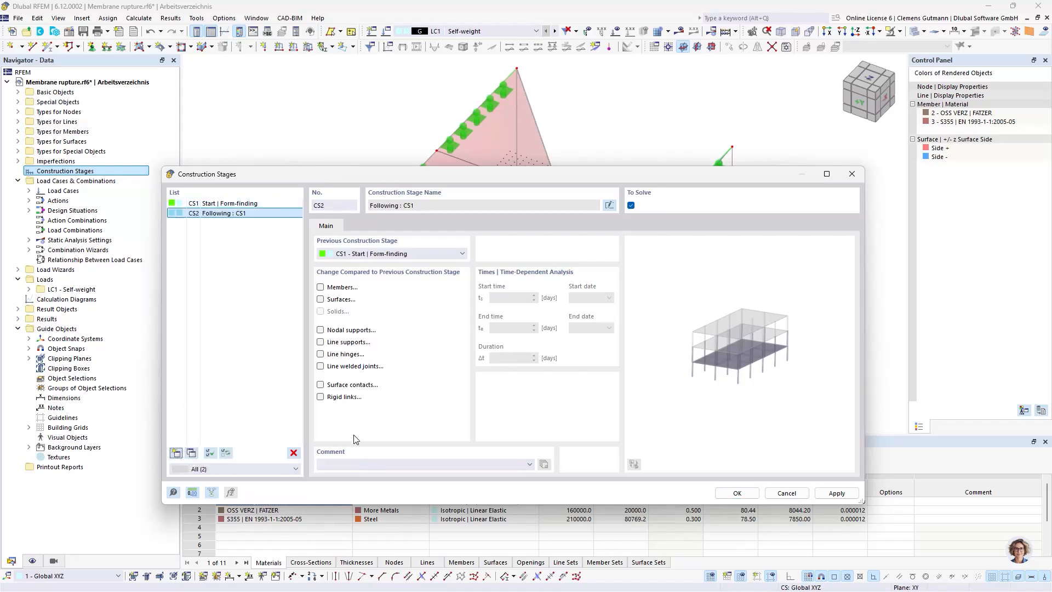
left_click(348, 466)
type("Membrane rupture")
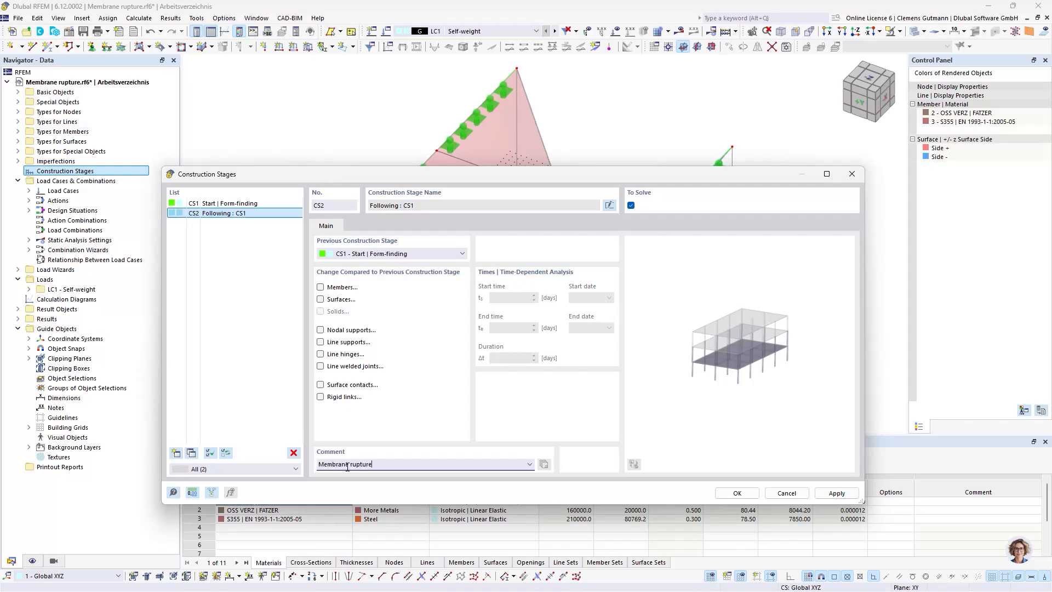
key("Tab")
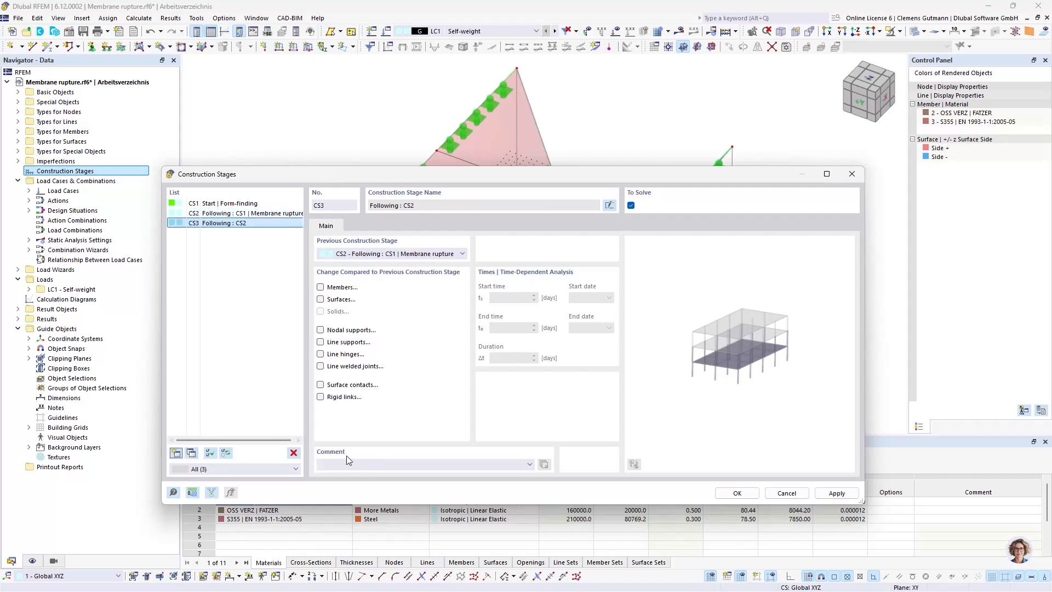
Add construction stage CS3 following CS2 with the comment "Securing measurements"
left_click(346, 465)
left_click(349, 463)
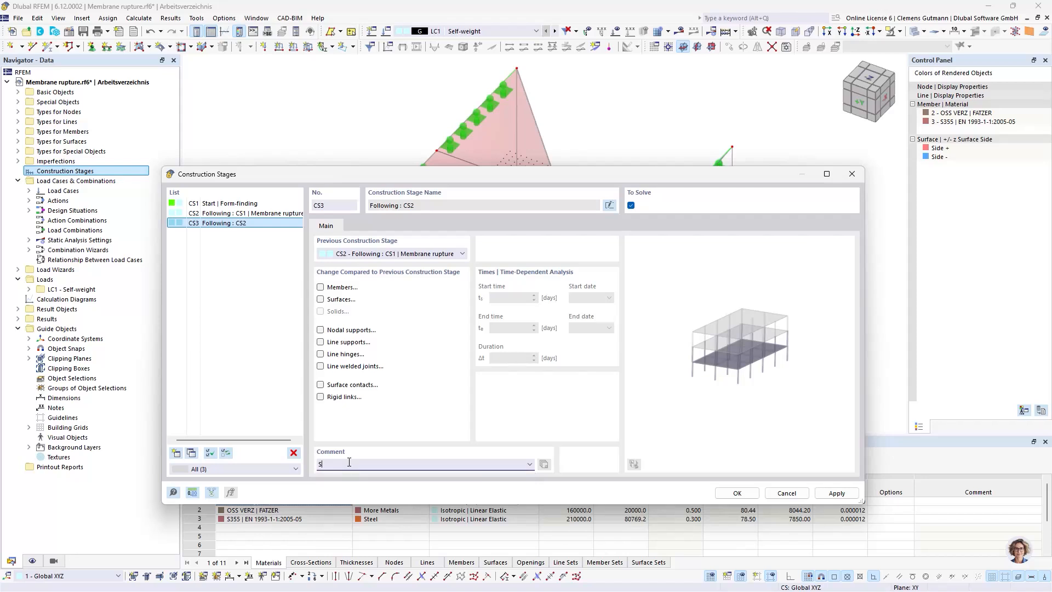
type("Ser")
type("curi")
key("BackSpace")
key("BackSpace")
key("BackSpace")
type("u")
key("BackSpace")
key("BackSpace")
key("BackSpace")
key("BackSpace")
type("ecuring measurements")
key("Tab")
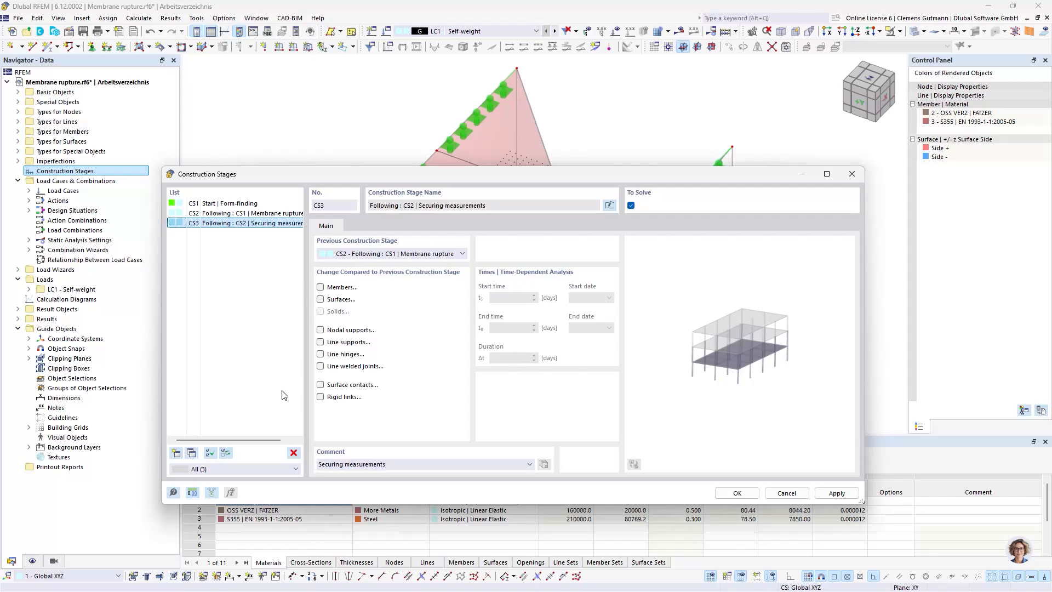
Add construction stage CS4 with the comment "Removing membrane panel", keeping CS3 as its previous stage
left_click(176, 453)
left_click(355, 463)
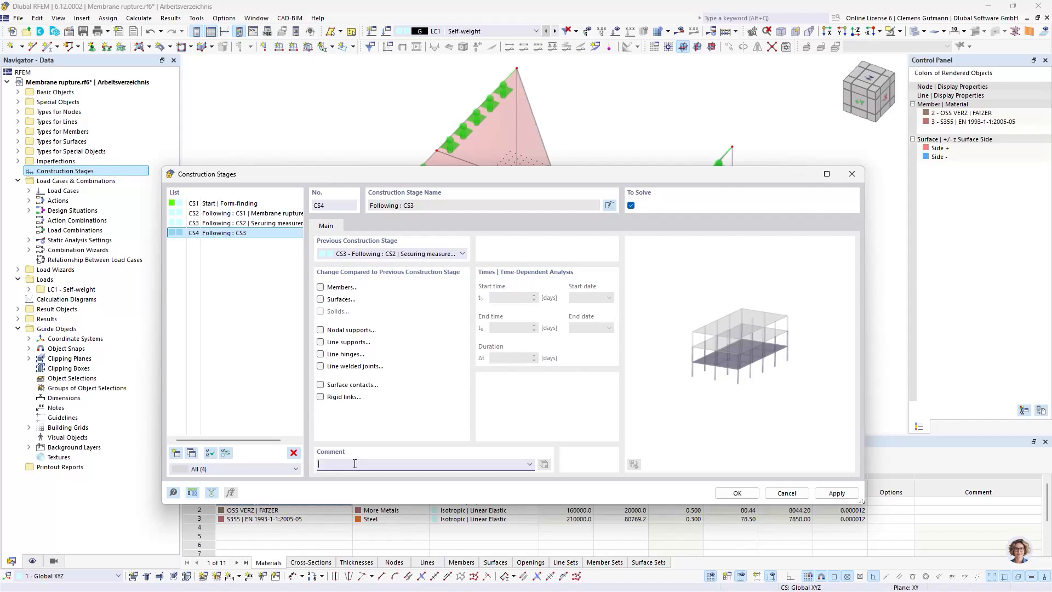
type("Removing membrane panel")
key("Tab")
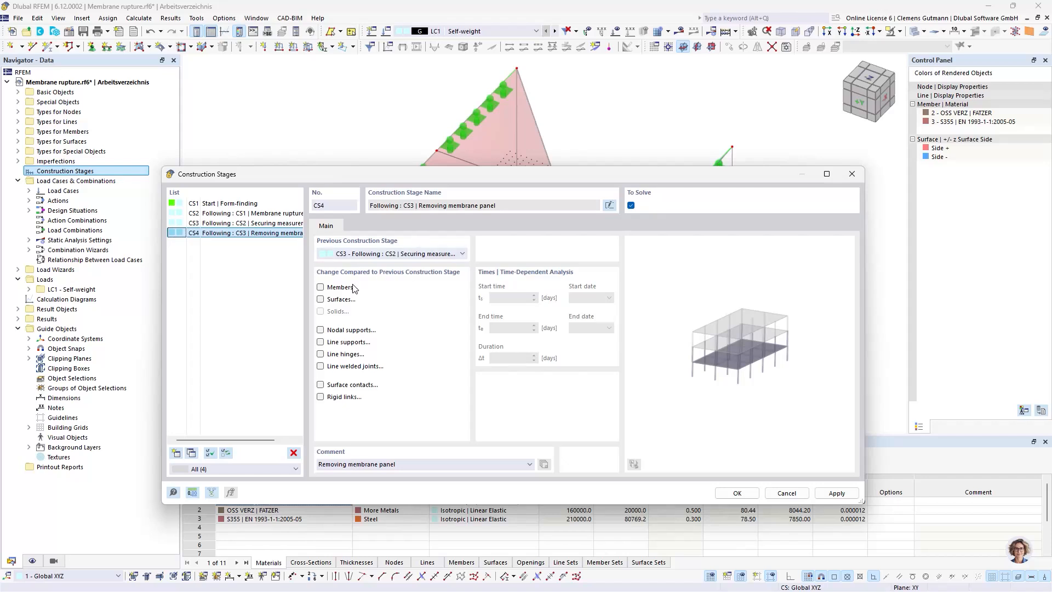
left_click(351, 256)
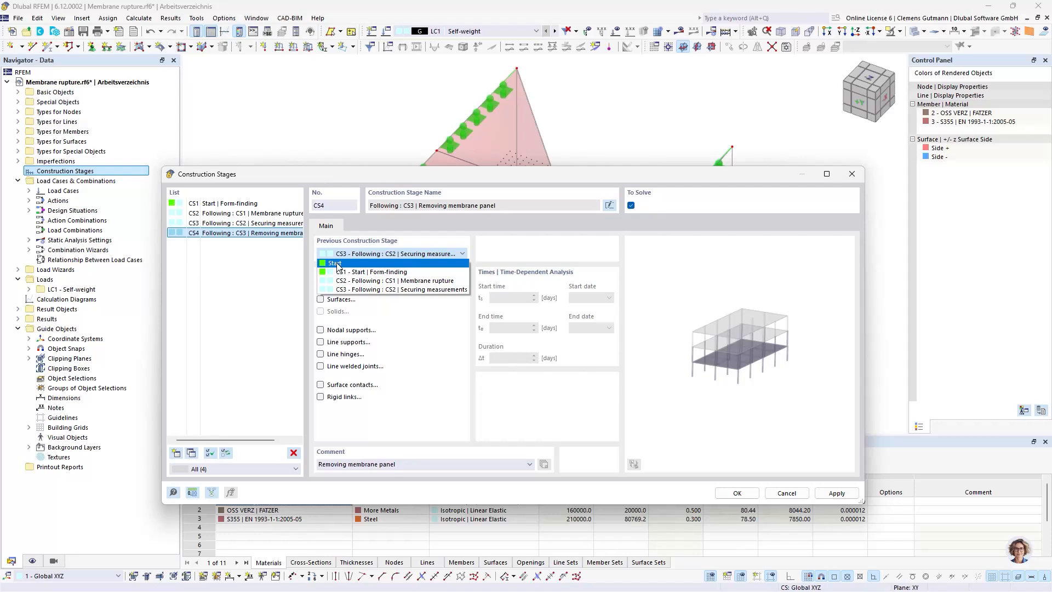
left_click(360, 289)
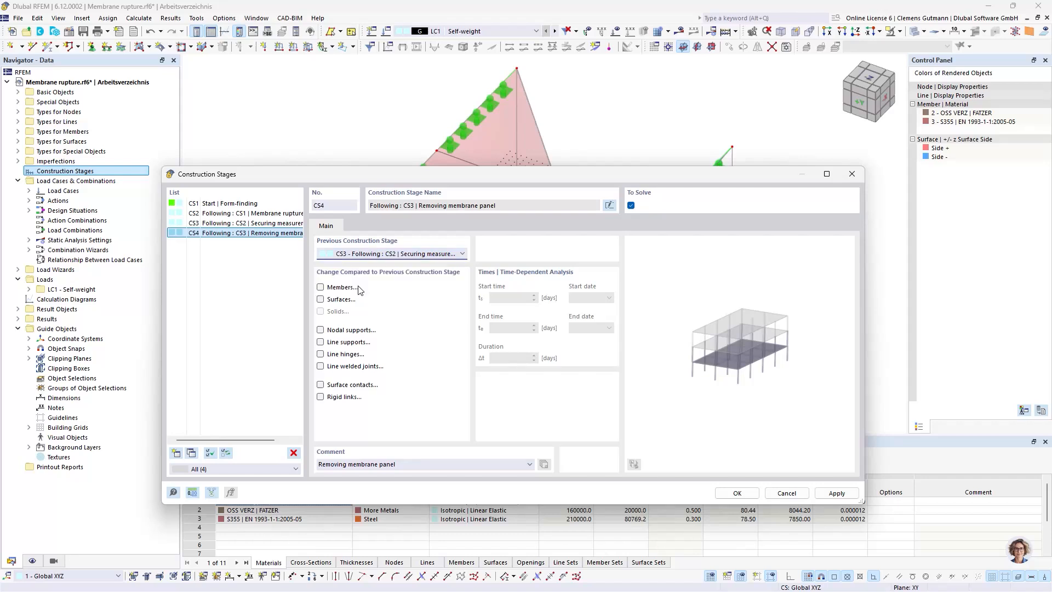
Add a trial construction stage CS5 following CS1 with the comment "ULS SLS", and delete it again
left_click(176, 454)
left_click(370, 255)
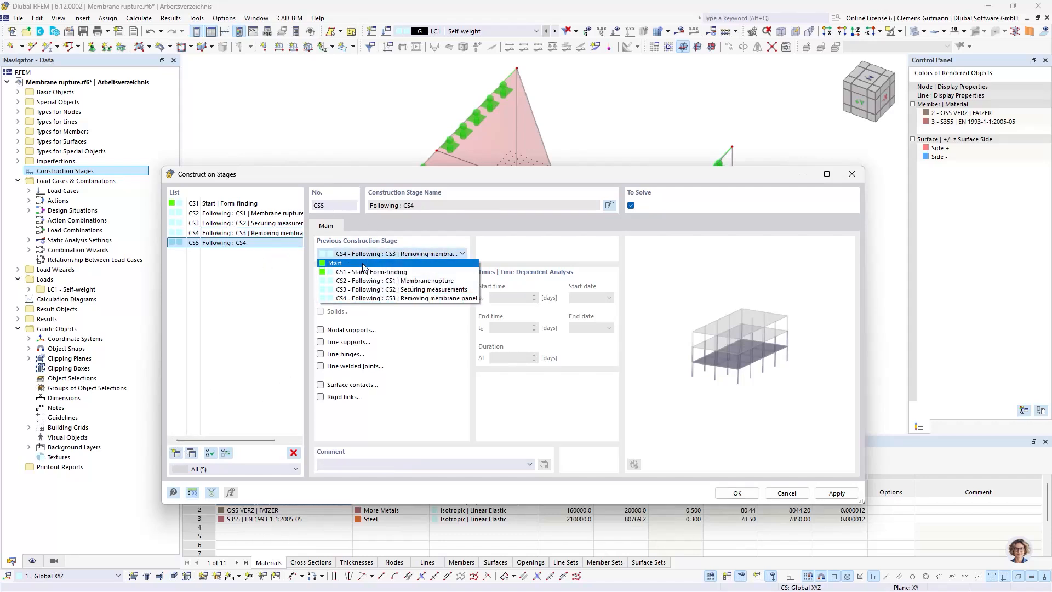
left_click(364, 272)
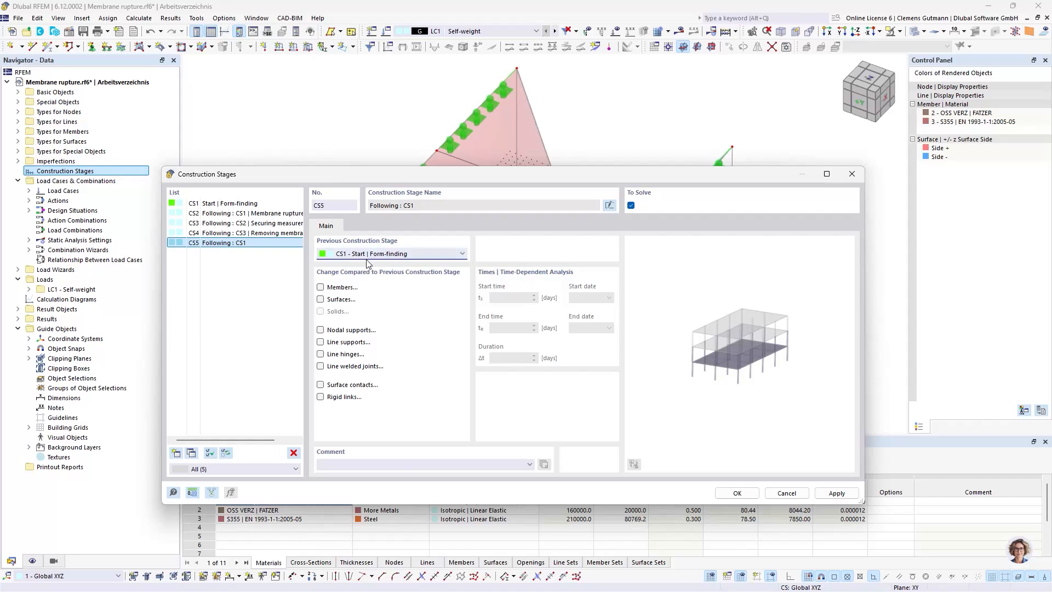
left_click(338, 466)
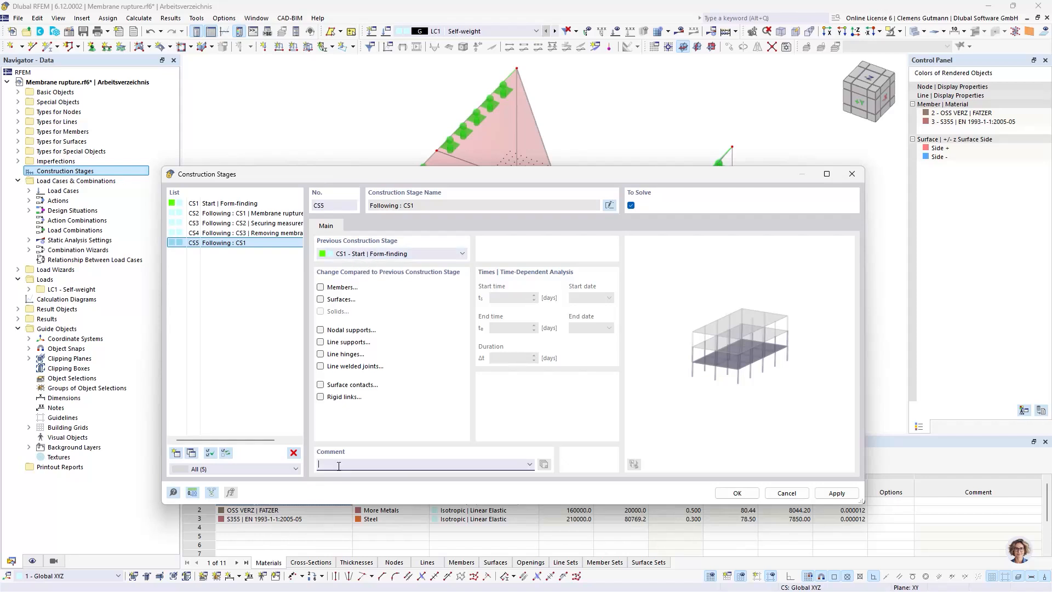
type("ULS SLS")
key("Return")
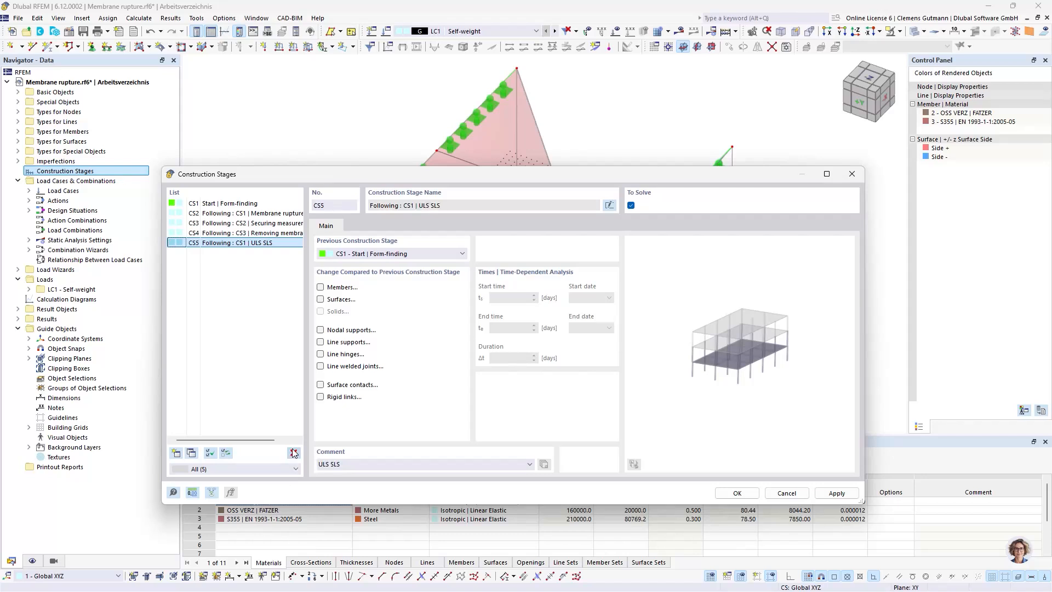
left_click(294, 453)
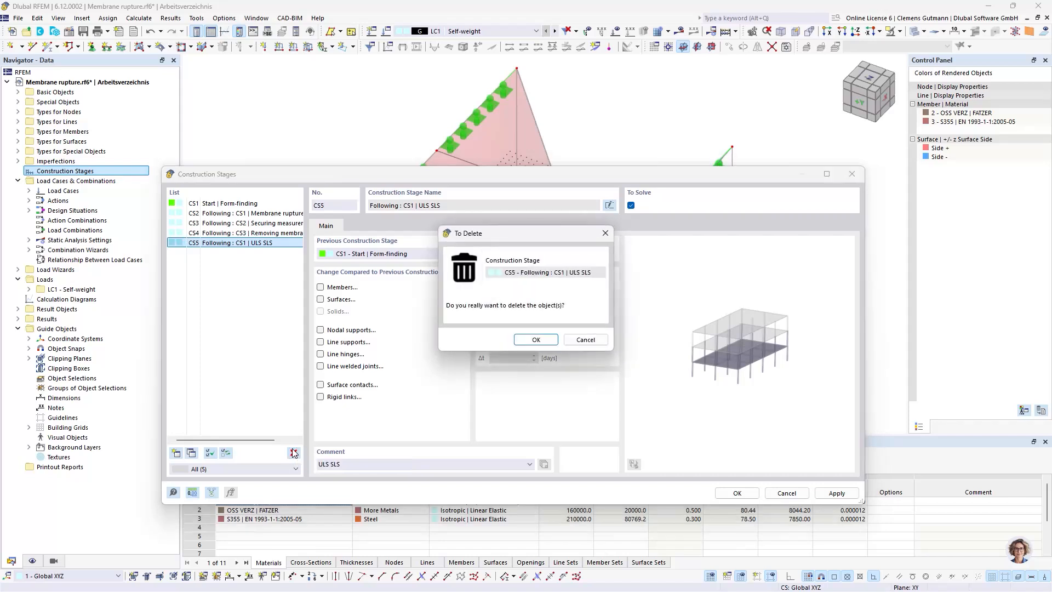
left_click(531, 343)
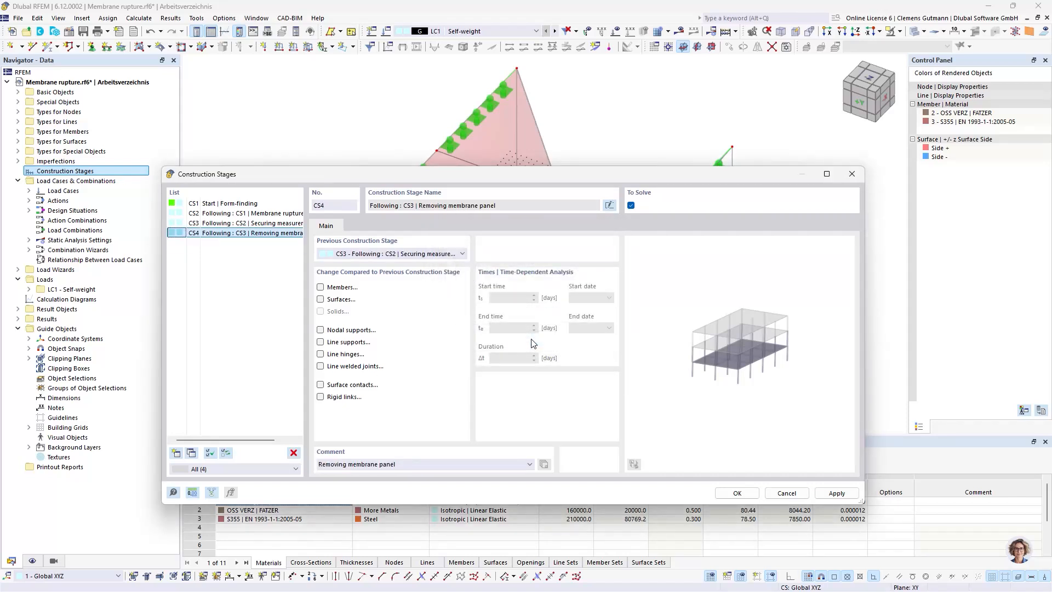
Enable member changes for construction stage CS1 and add all members to it
left_click(240, 206)
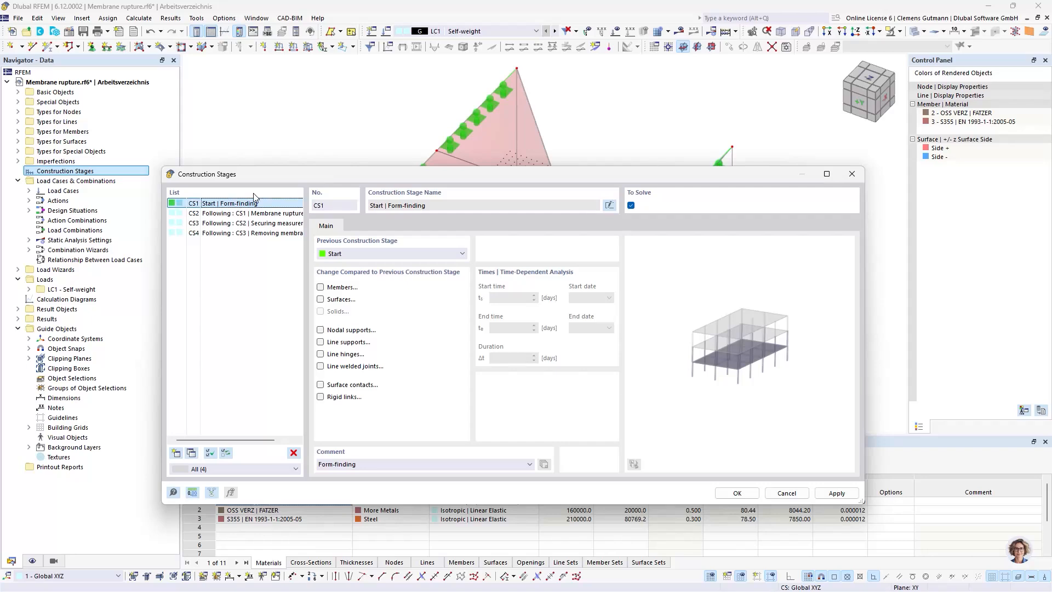
left_click_drag(379, 166, 354, 275)
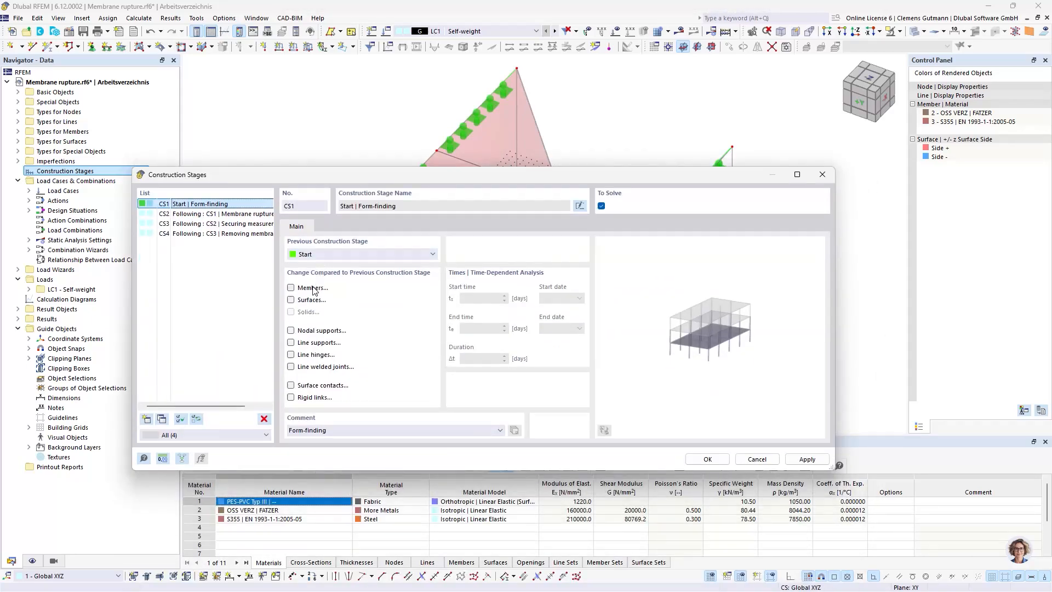
left_click(291, 287)
left_click(331, 226)
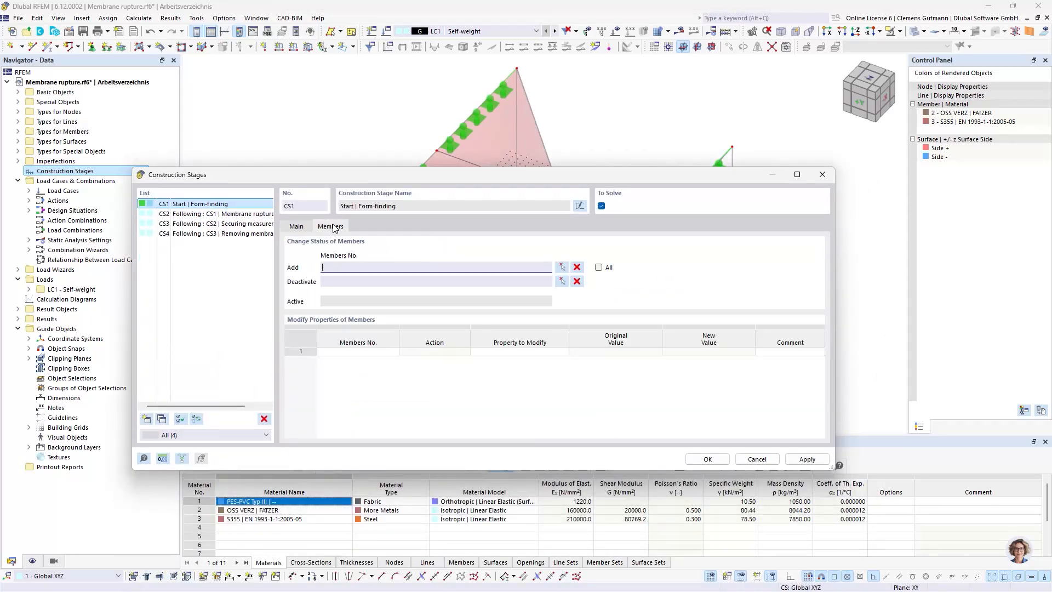
left_click(599, 268)
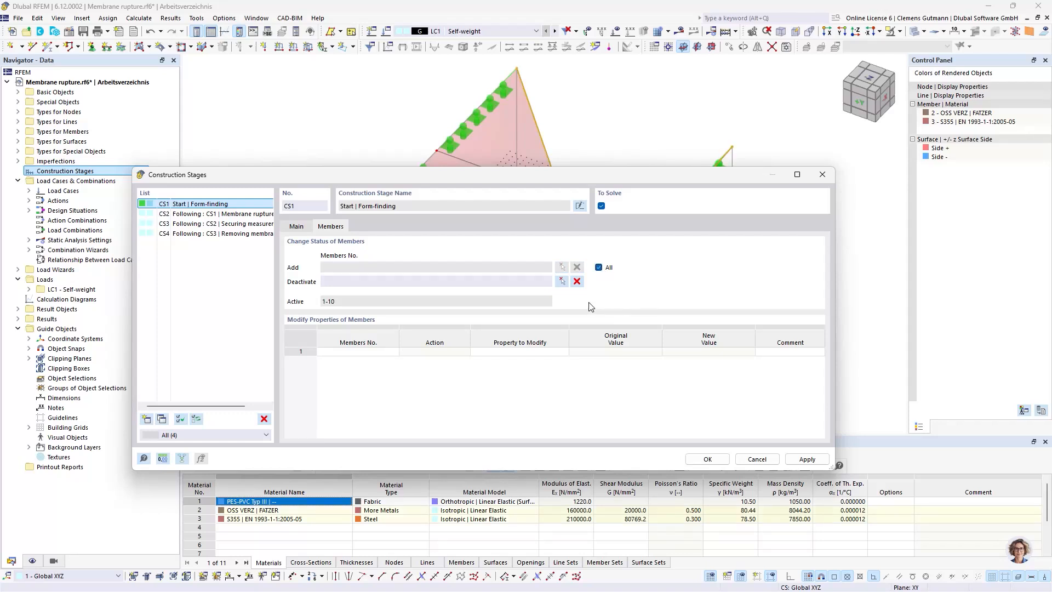
Enable surface changes for construction stage CS1 and add all surfaces to it
left_click(296, 226)
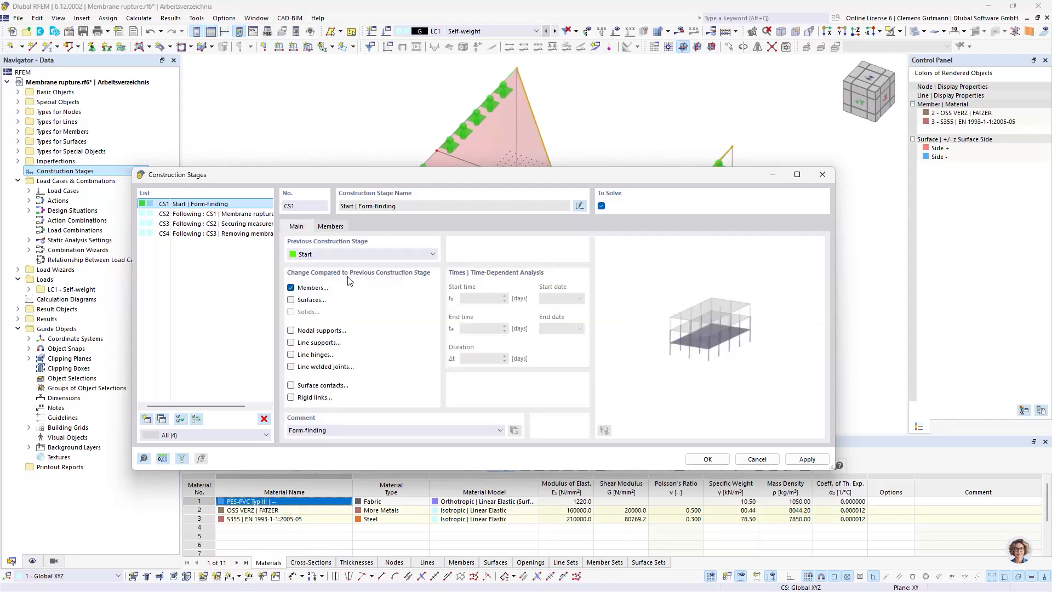
left_click(310, 301)
left_click(373, 230)
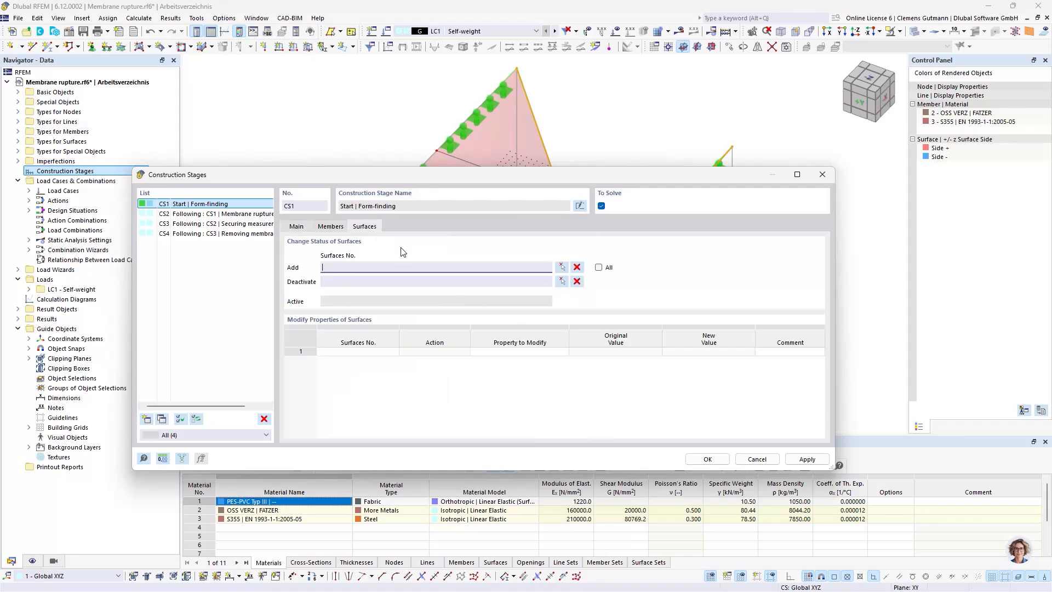
left_click(599, 268)
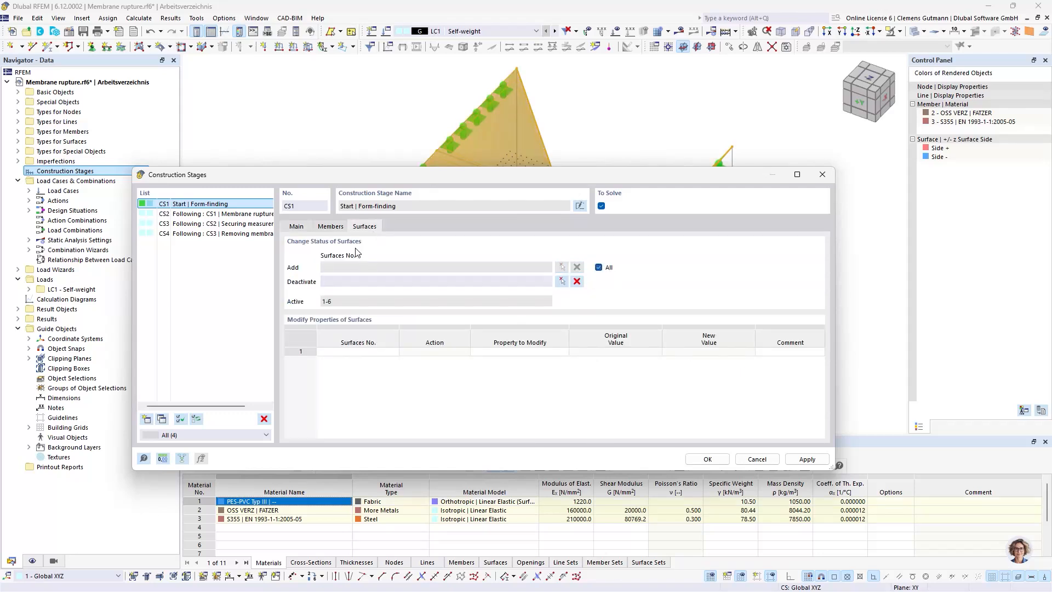
Enable nodal support changes for construction stage CS1 and add all supported nodes
left_click(296, 226)
left_click(325, 331)
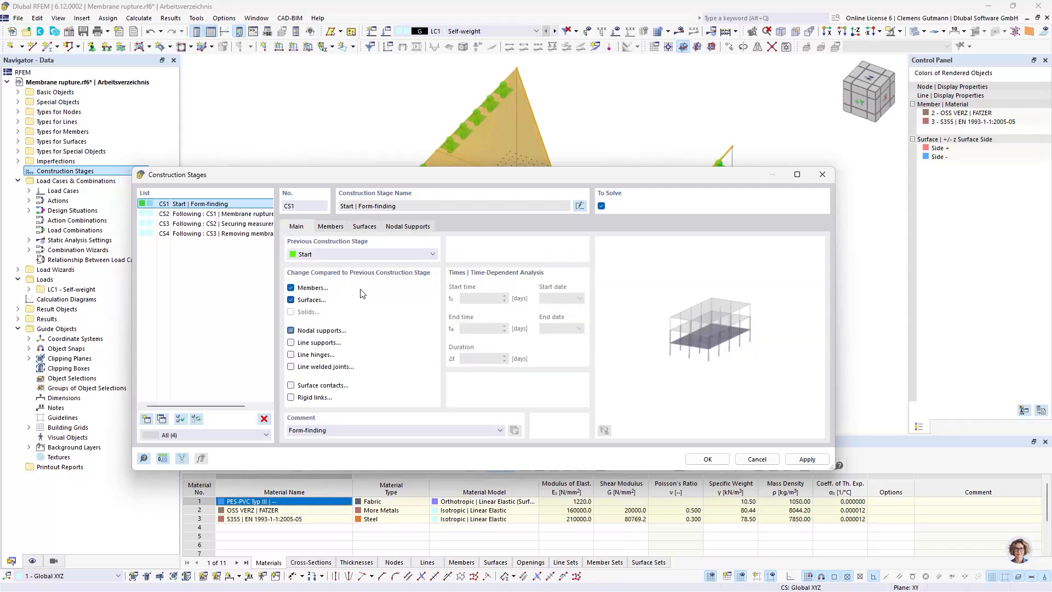
left_click(407, 226)
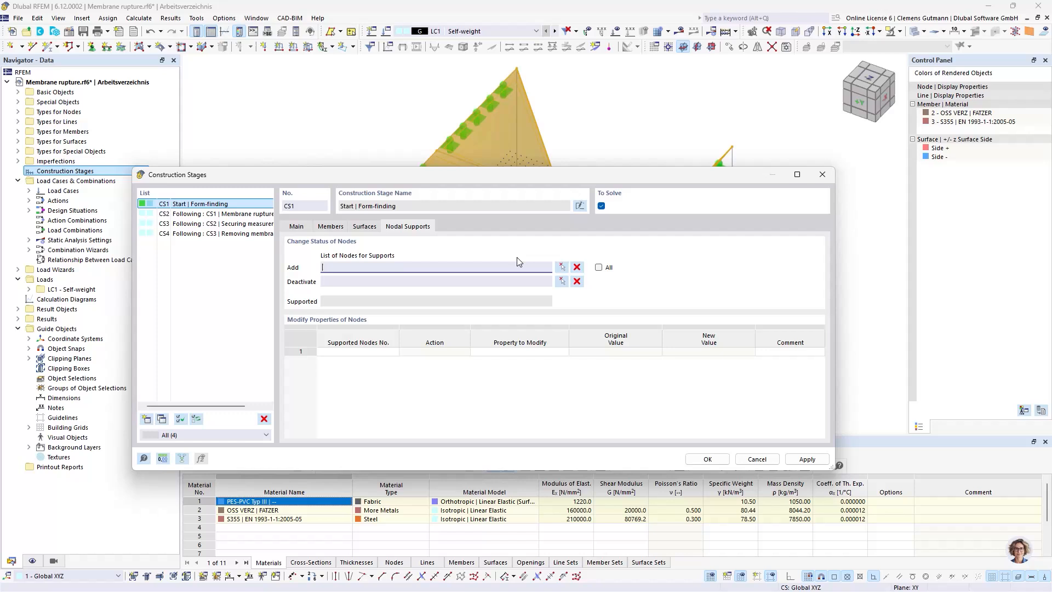
left_click(599, 268)
Enable line support changes for CS1 with all supported lines added, and confirm the construction stages settings
left_click(297, 227)
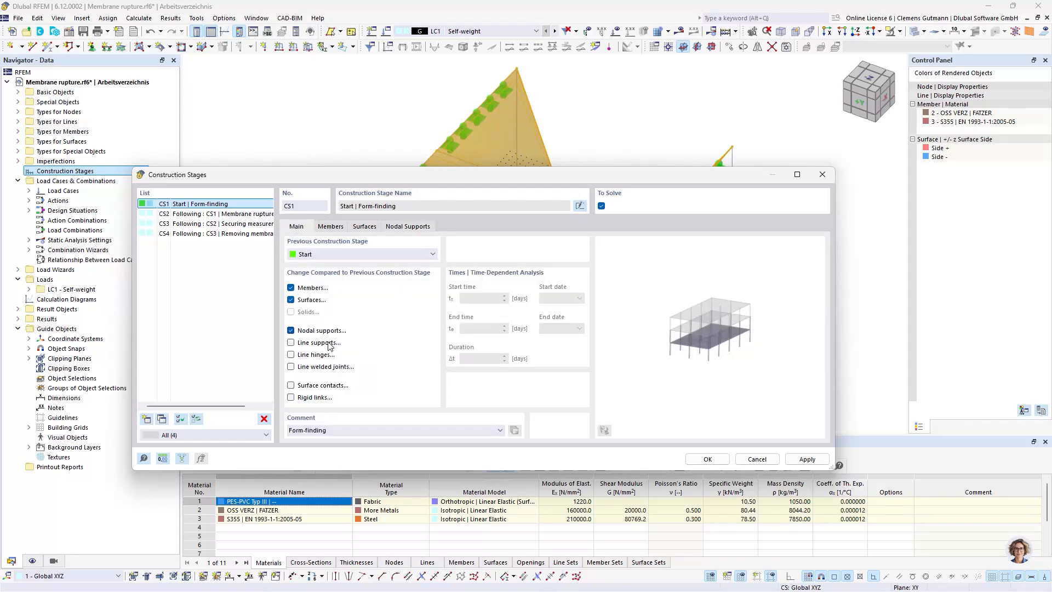
left_click(328, 343)
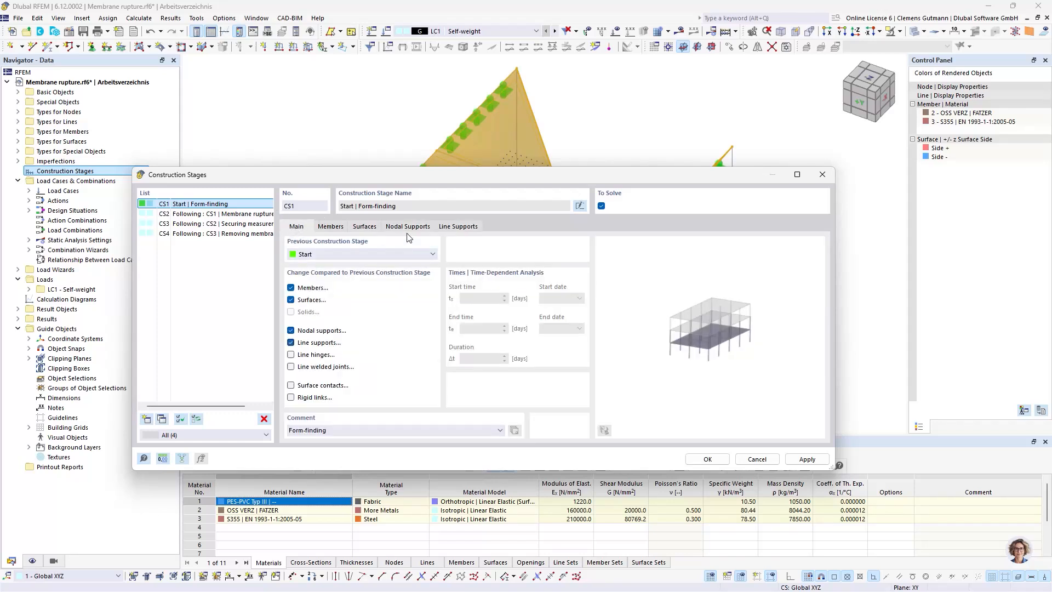
left_click(470, 226)
left_click(598, 267)
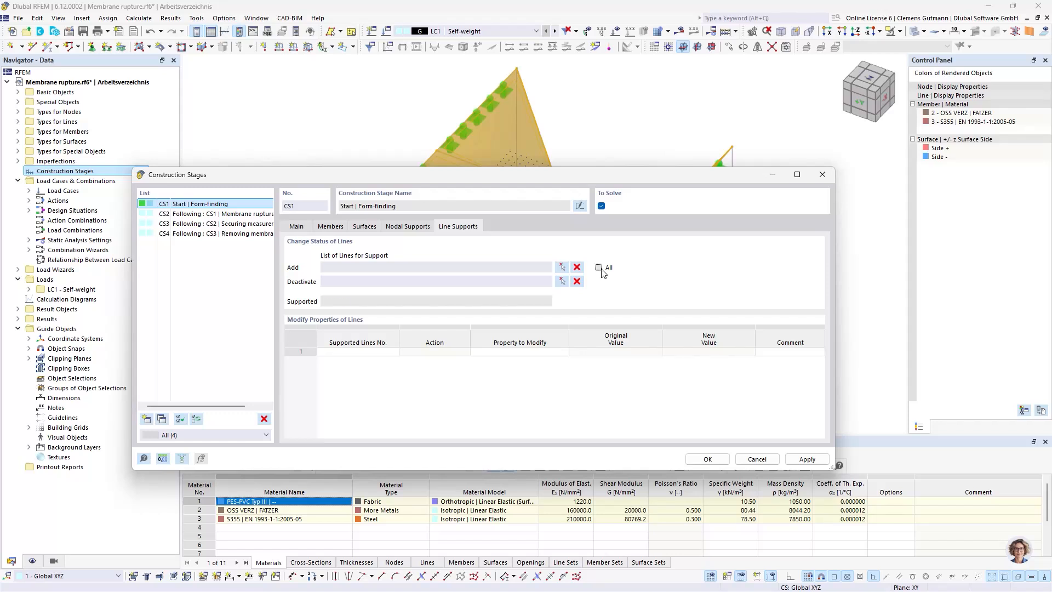
left_click_drag(531, 167, 530, 58)
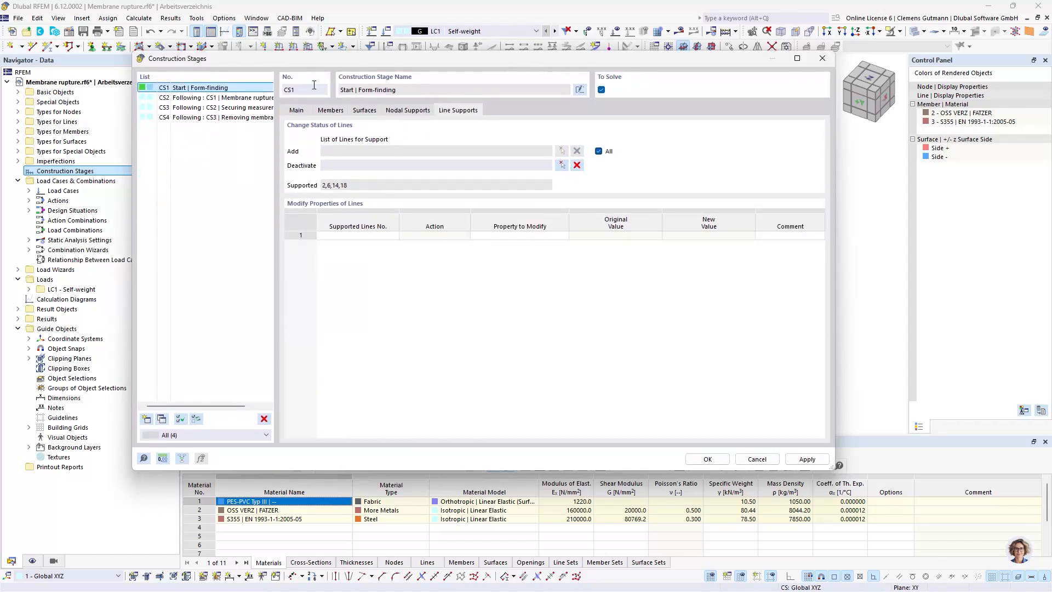
left_click(307, 110)
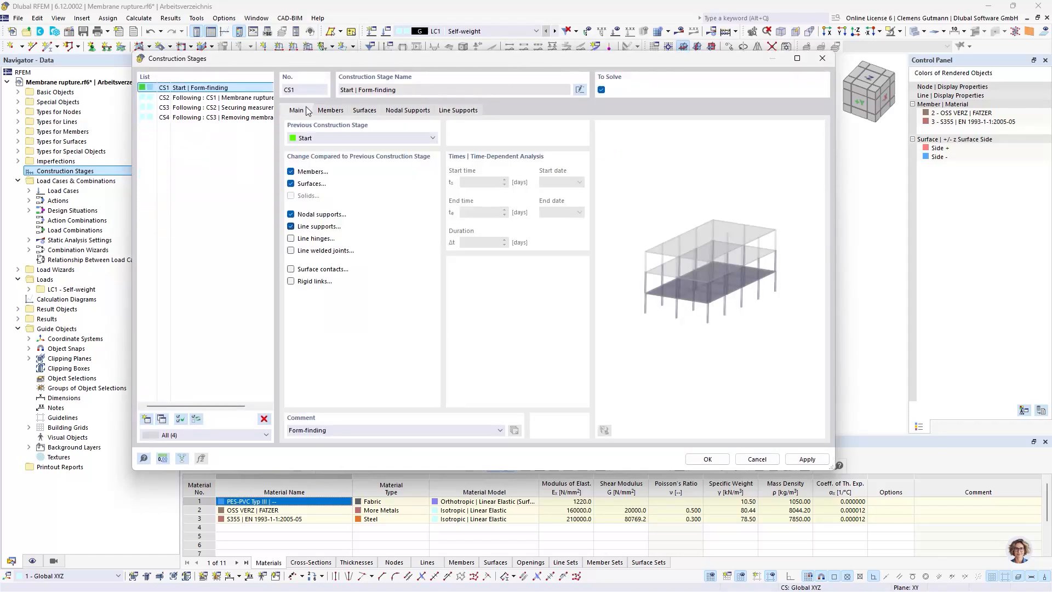
left_click(214, 98)
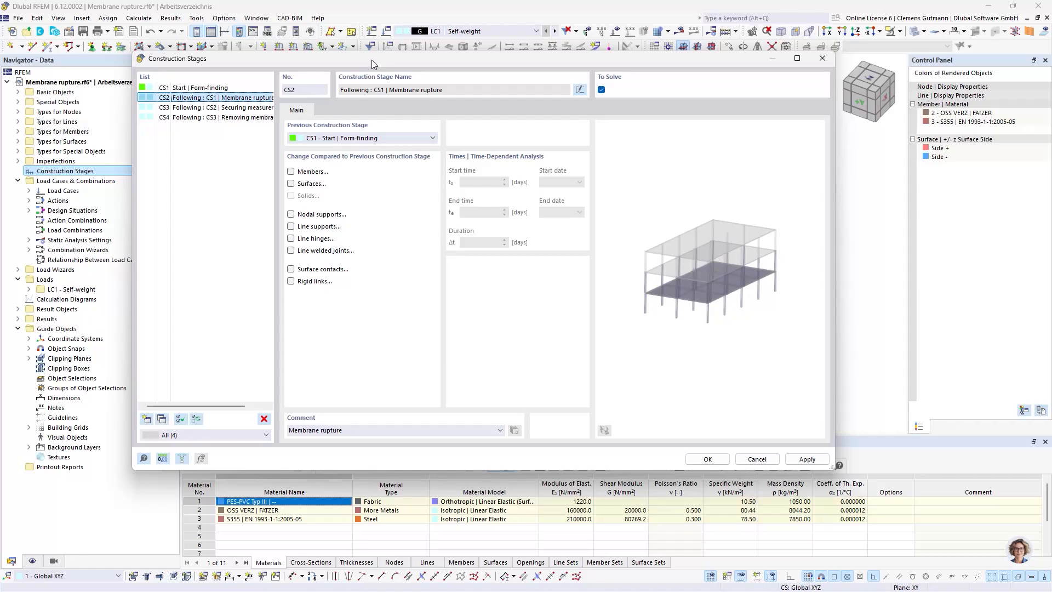
left_click_drag(372, 60, 400, 170)
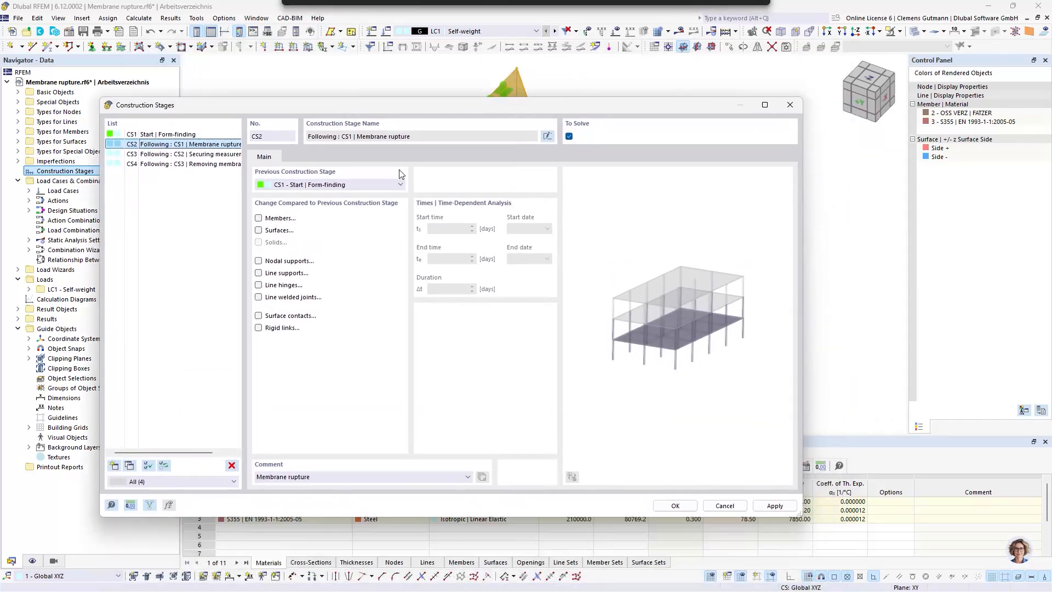
left_click(675, 506)
Draw a single line about 28.28 m long from the ridge midpoint between the masts to the midpoint of the membrane's front edge
scroll(631, 164, "up", 2)
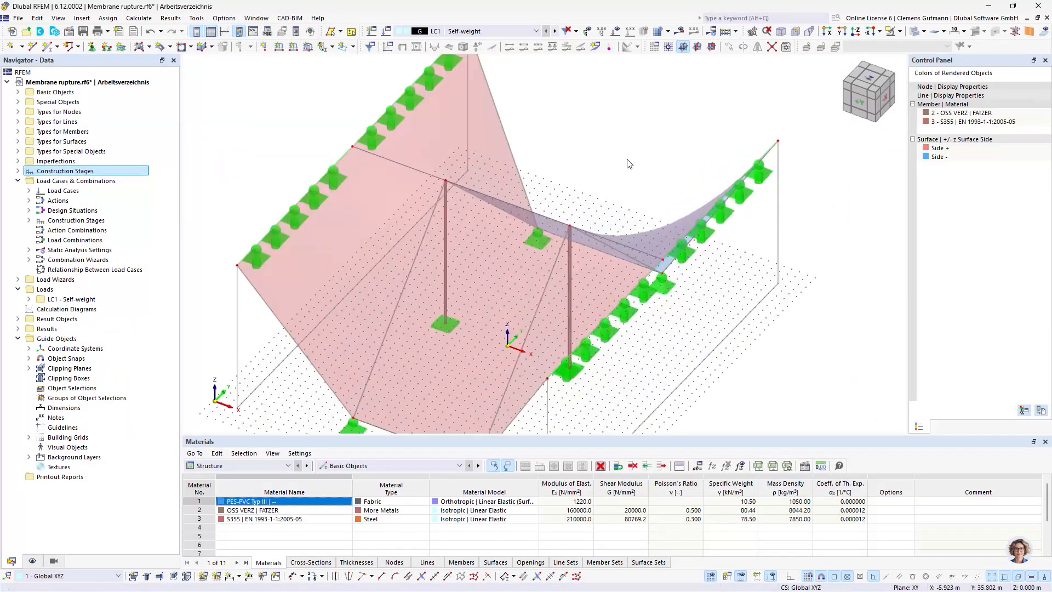
mouse_move(599, 184)
middle_mouse_down("ctrl")
mouse_move(611, 224)
mouse_move(603, 186)
middle_mouse_up("ctrl")
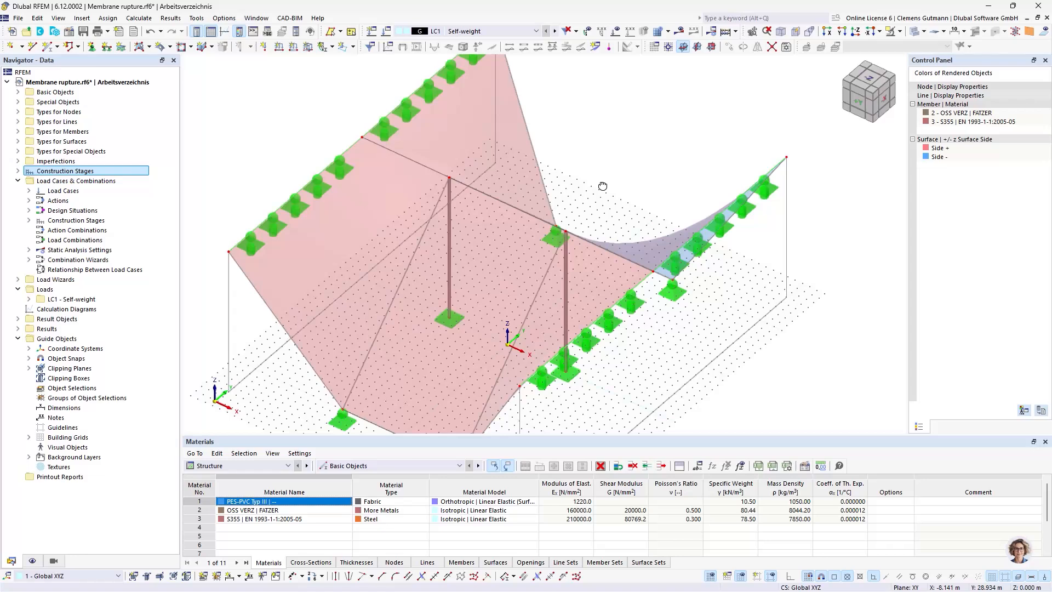
mouse_move(596, 173)
middle_mouse_down("ctrl")
mouse_move(595, 233)
mouse_move(595, 158)
middle_mouse_up("ctrl")
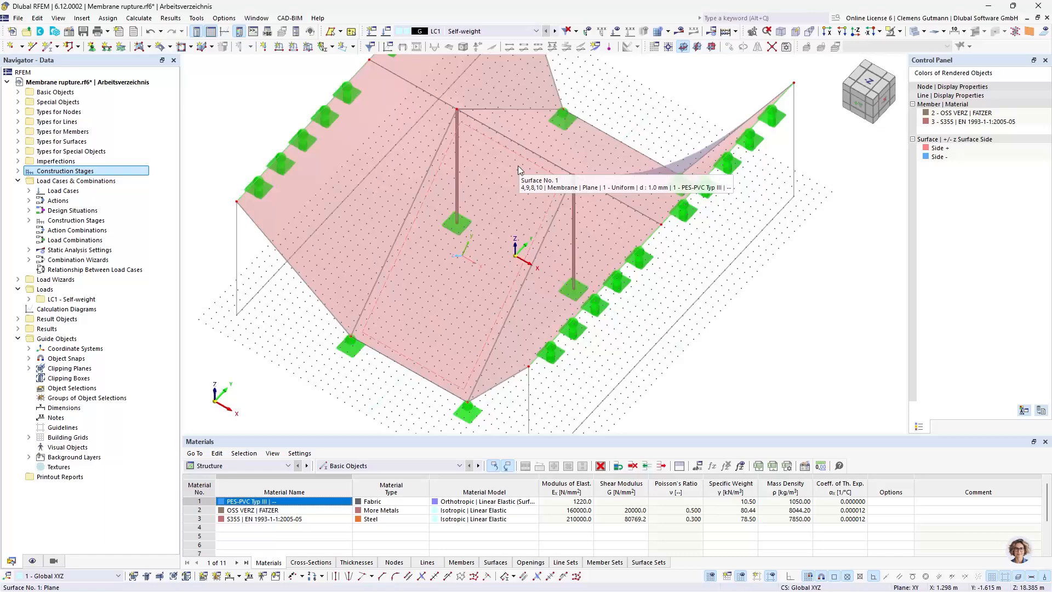
left_click(33, 47)
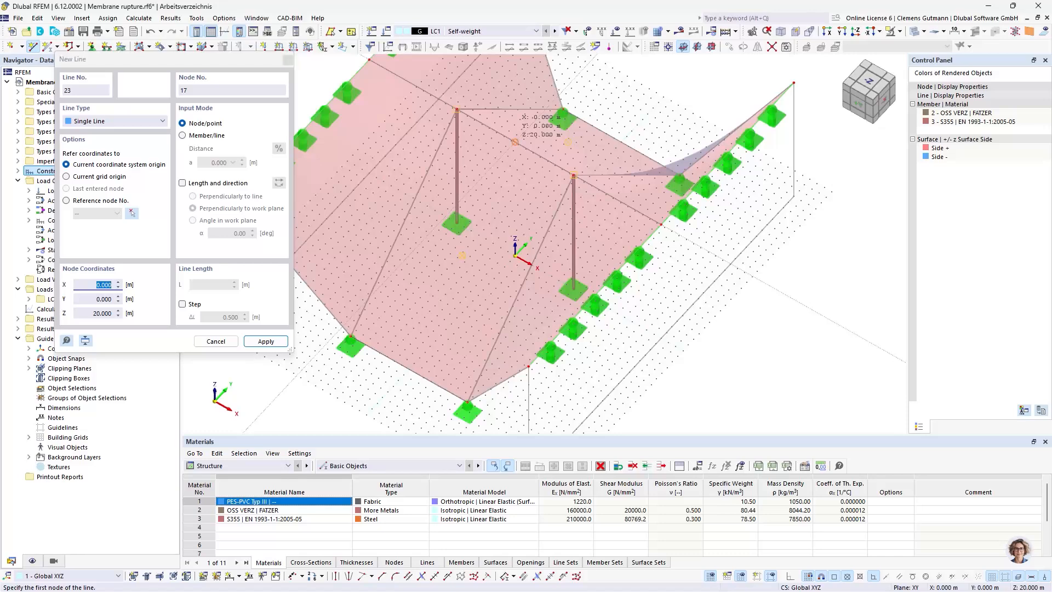
left_click(408, 369)
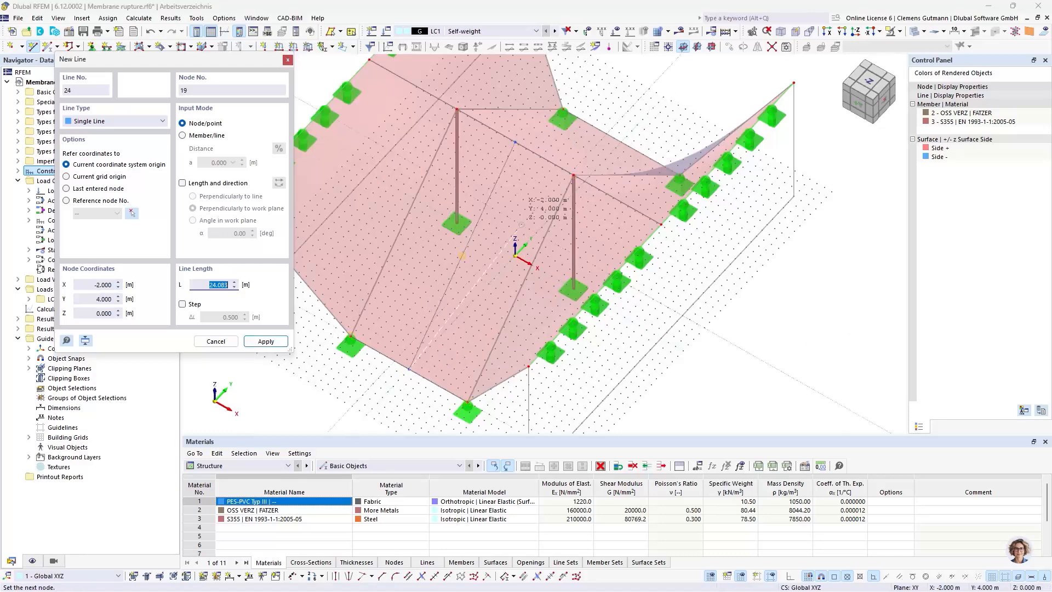
key("Escape")
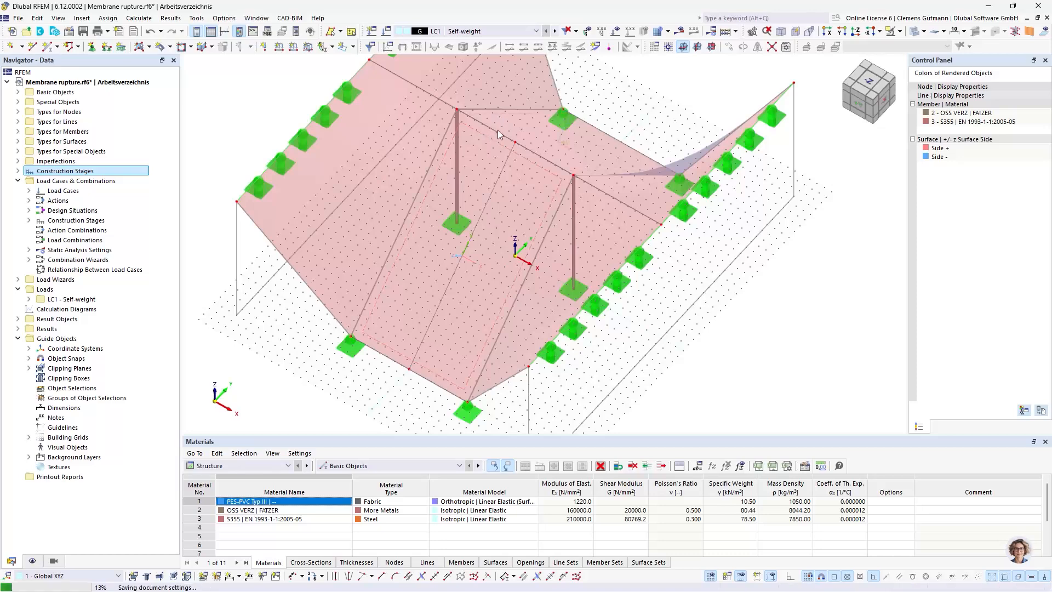
Divide the new membrane centre line at a distance of 10 m from its start at the ridge
scroll(525, 164, "up", 2)
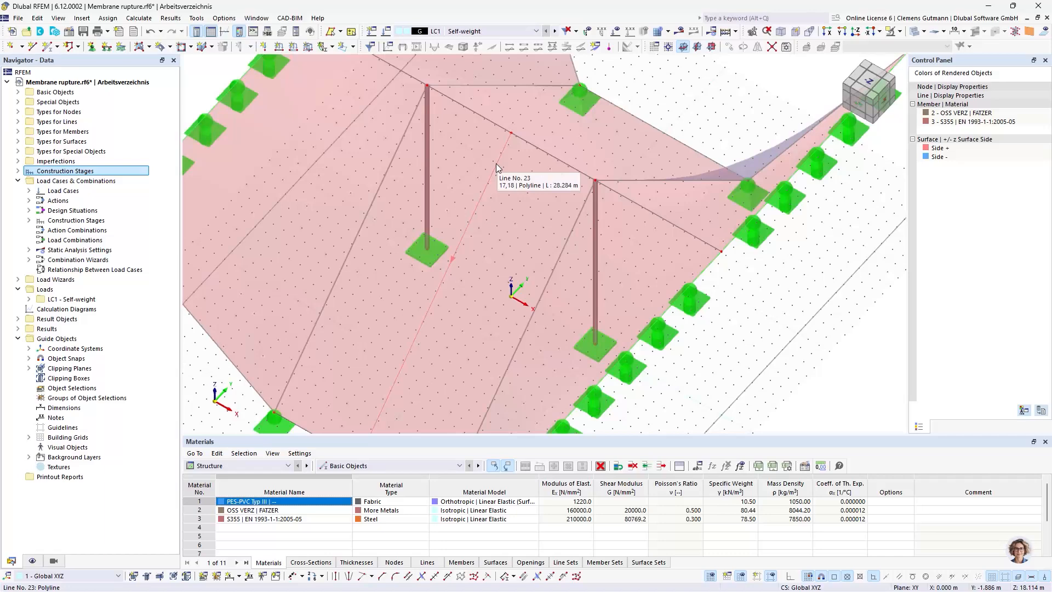
right_click(496, 165)
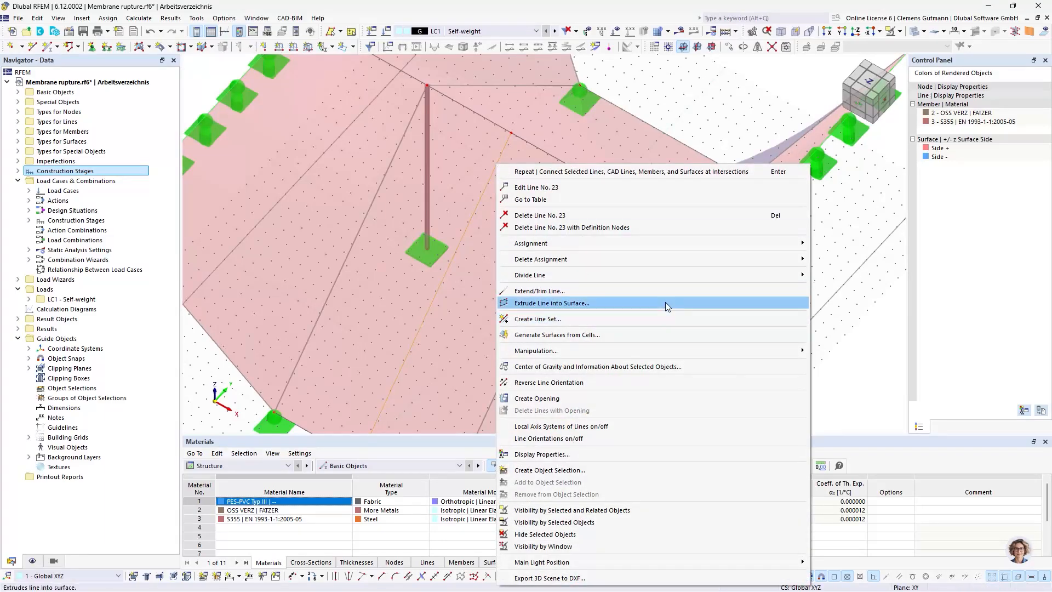
mouse_move(704, 274)
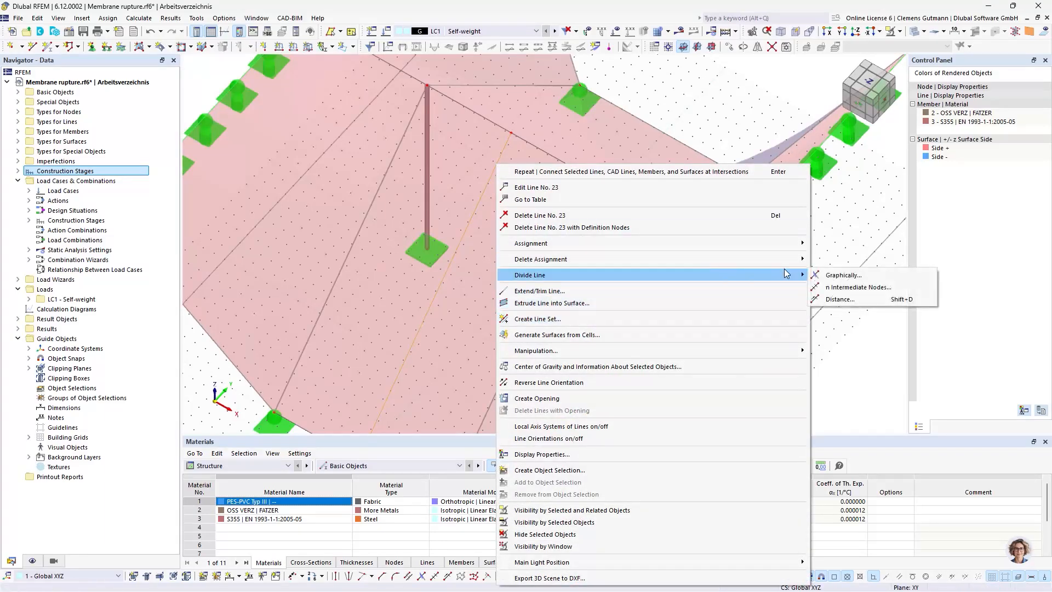
left_click(857, 299)
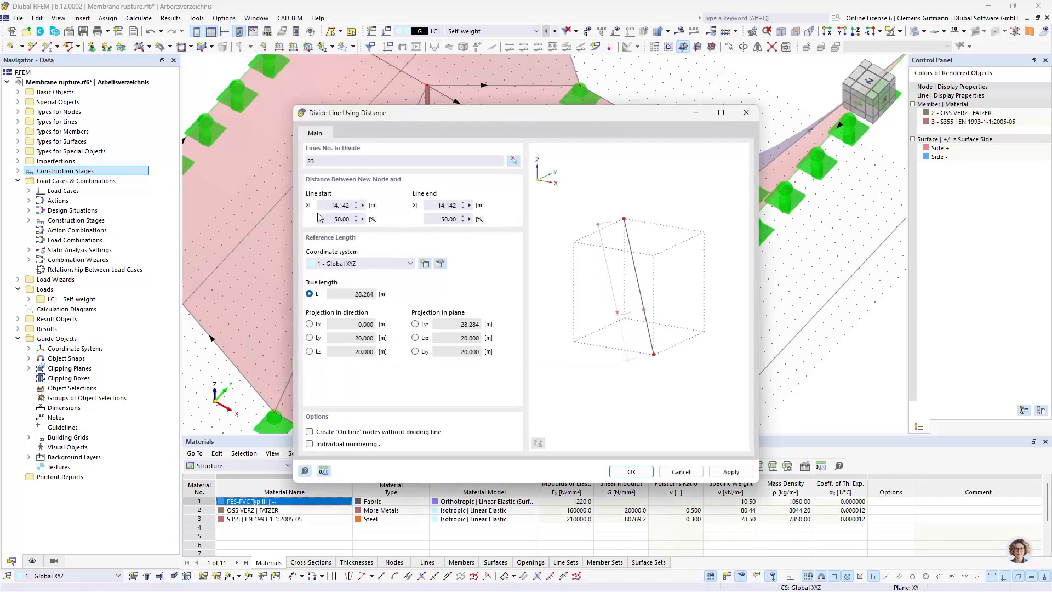
left_click(339, 206)
type("10")
key("Tab")
left_click_drag(540, 113, 515, 173)
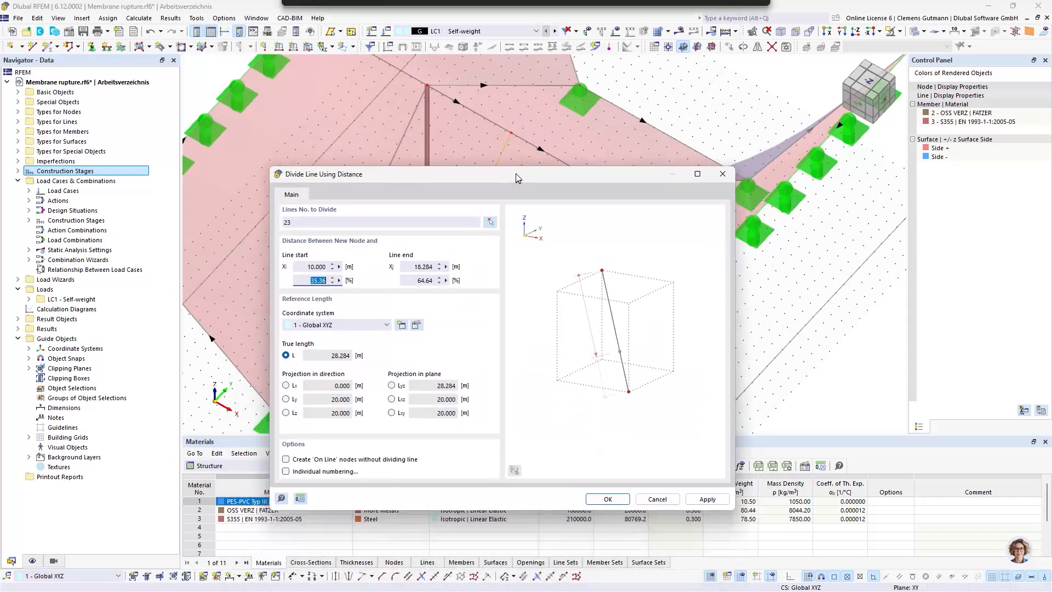
left_click(707, 498)
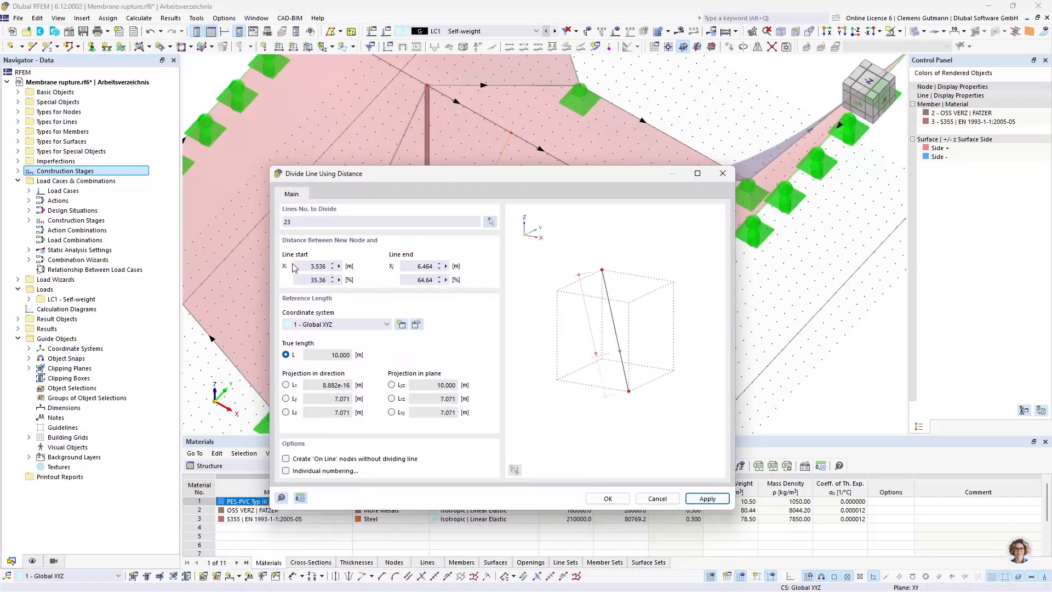
Divide the 10 m upper segment of the centre line 5 m from its start and finish dividing
type("5")
key("Tab")
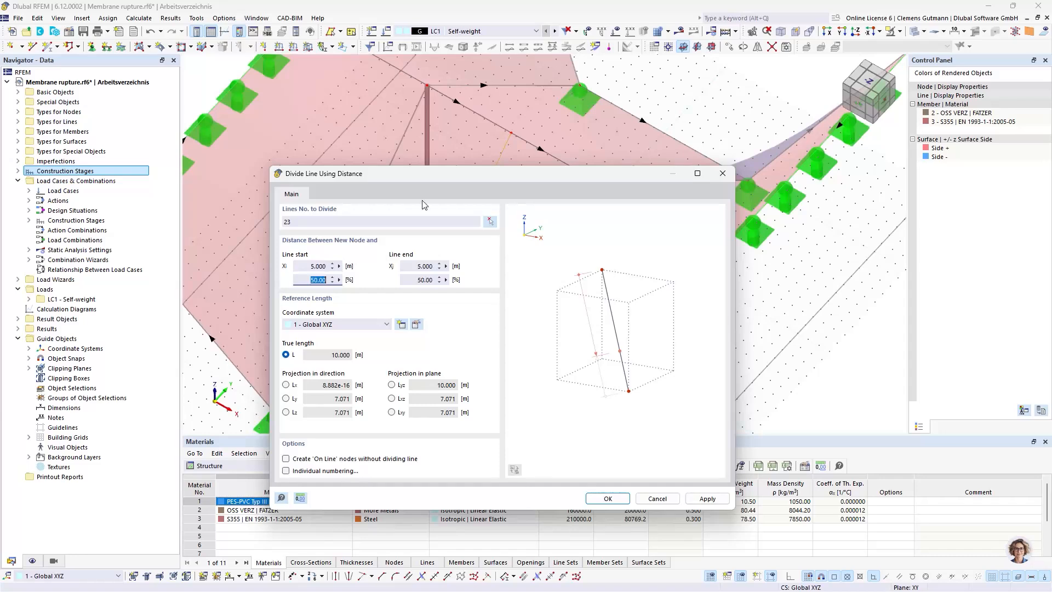
left_click(617, 497)
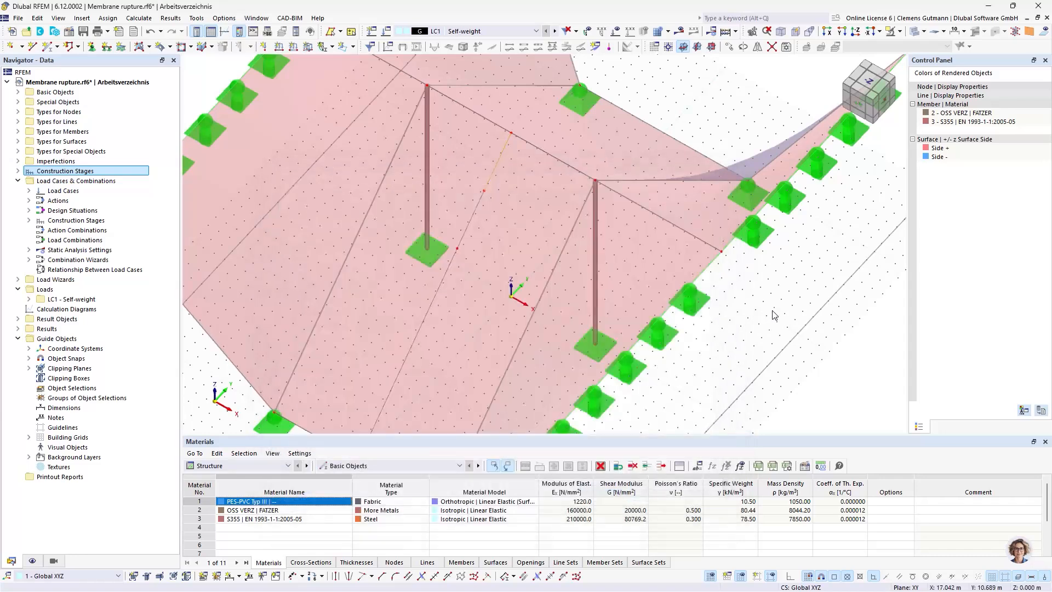
Set the X coordinate of the centre line's upper division node, 5 m below the ridge, to -0.01 m
scroll(488, 189, "up", 5)
scroll(494, 178, "up", 4)
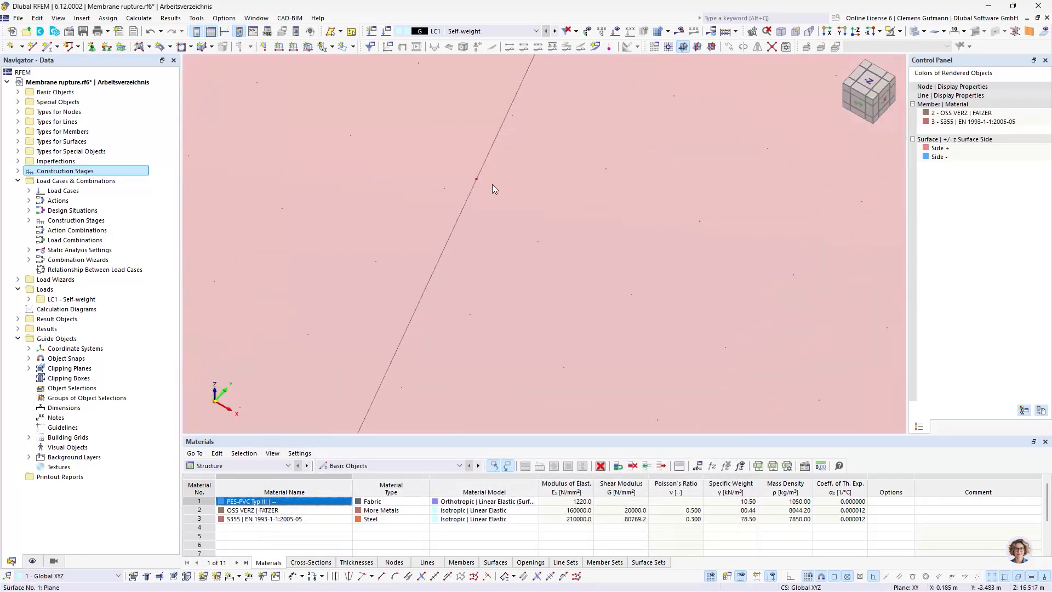
double_click(477, 181)
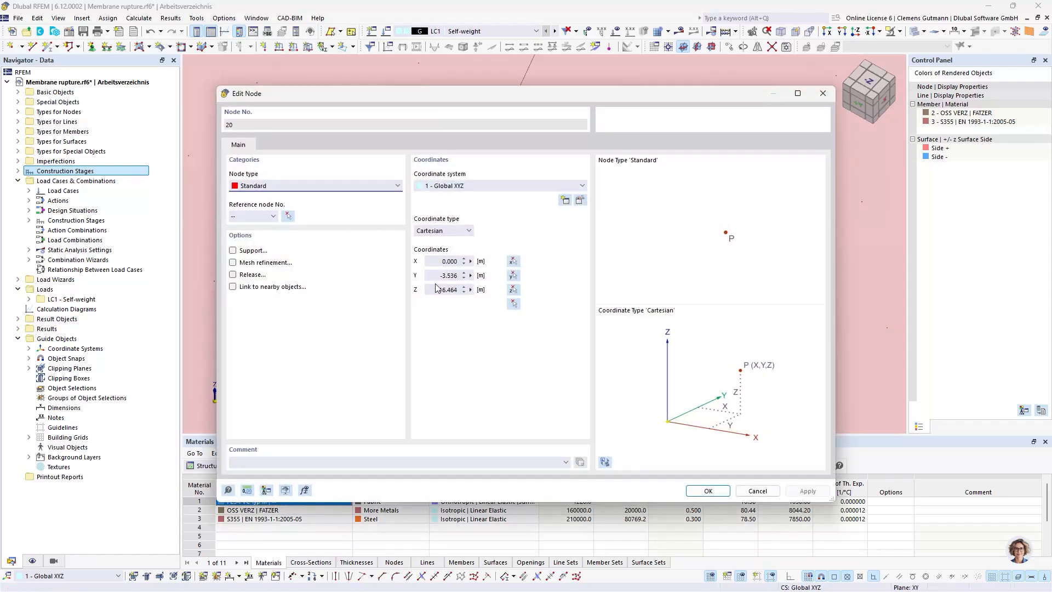
left_click(436, 261)
type("-0,01")
key("Tab")
left_click(711, 492)
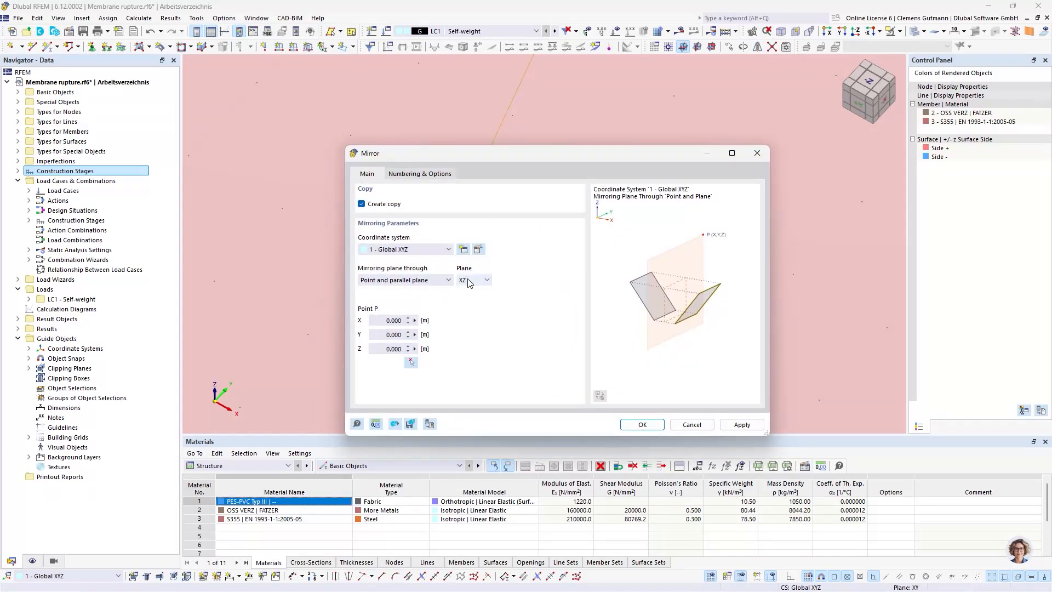
Mirror the offset upper centre line segment as a copy about the YZ plane through the global origin
left_click(470, 281)
left_click(472, 300)
left_click(642, 425)
scroll(486, 196, "up", 5)
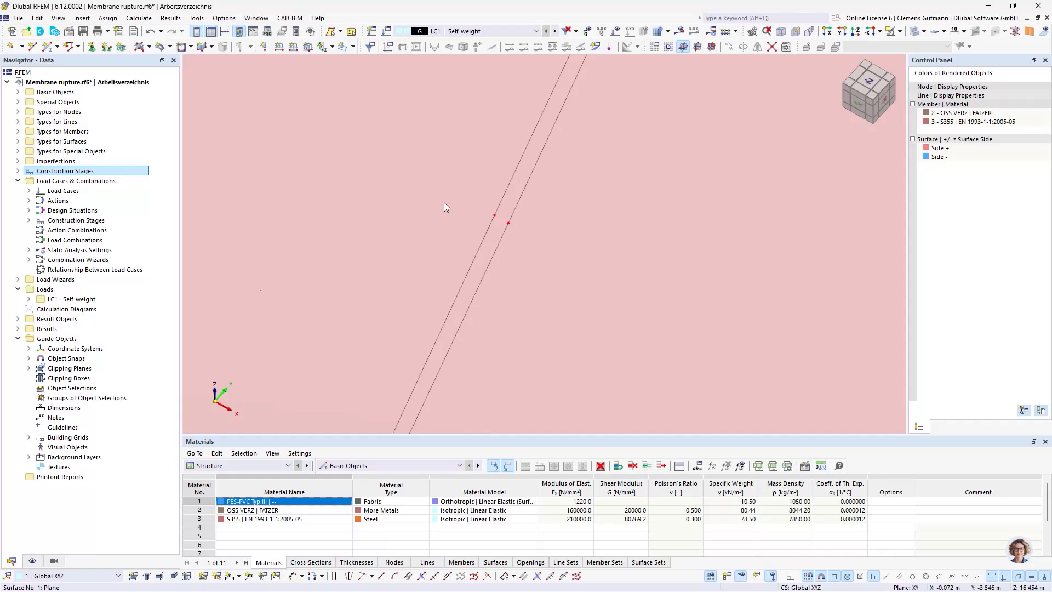
scroll(416, 285, "down", 5)
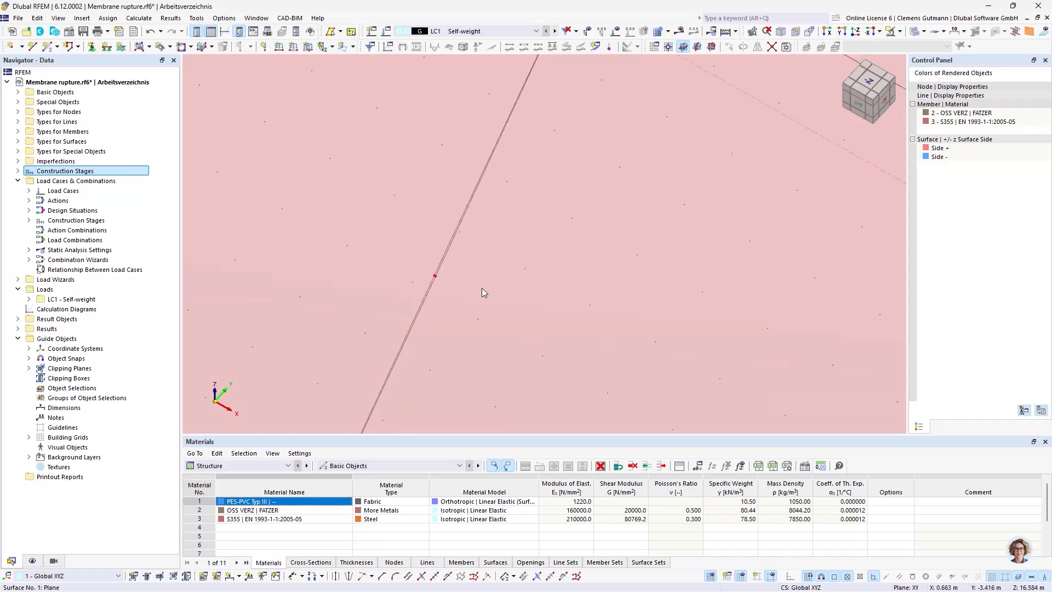
Divide the front membrane surface between the masts with all lines that intersect it
double_click(447, 263)
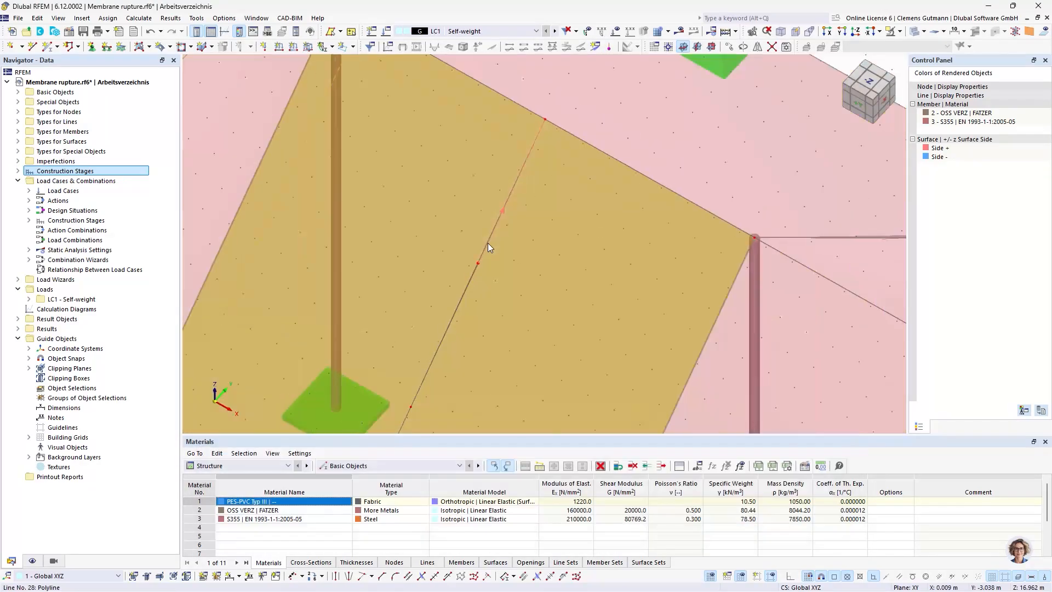
scroll(487, 242, "down", 5)
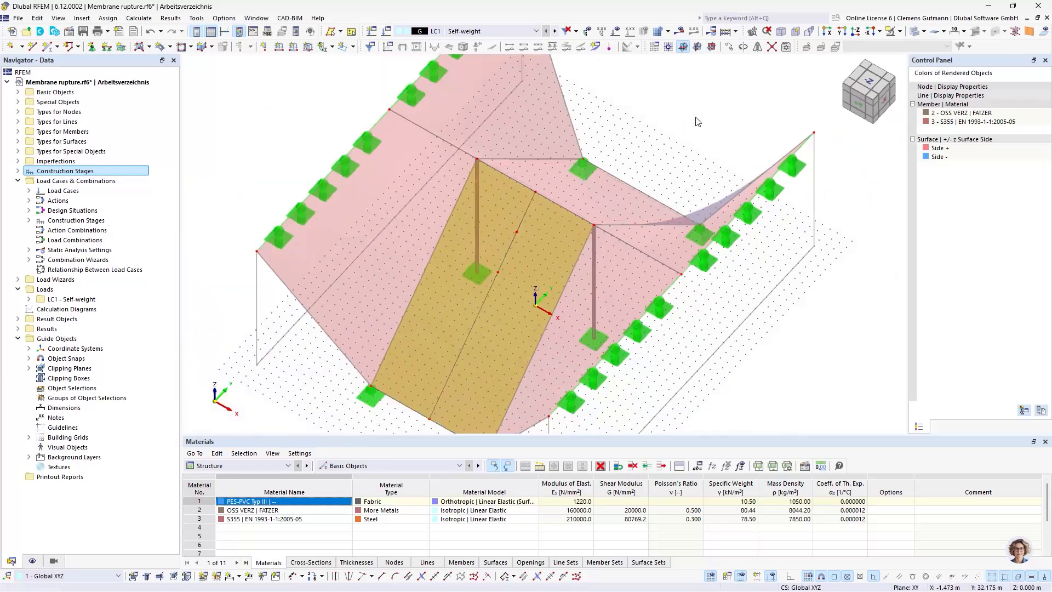
right_click(542, 252)
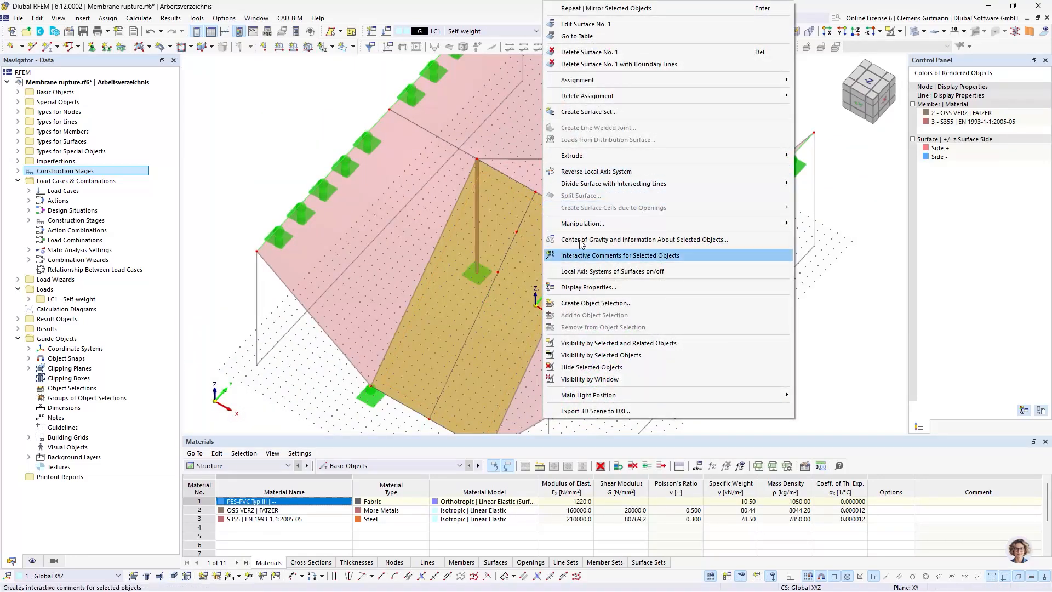
mouse_move(636, 186)
left_click(799, 186)
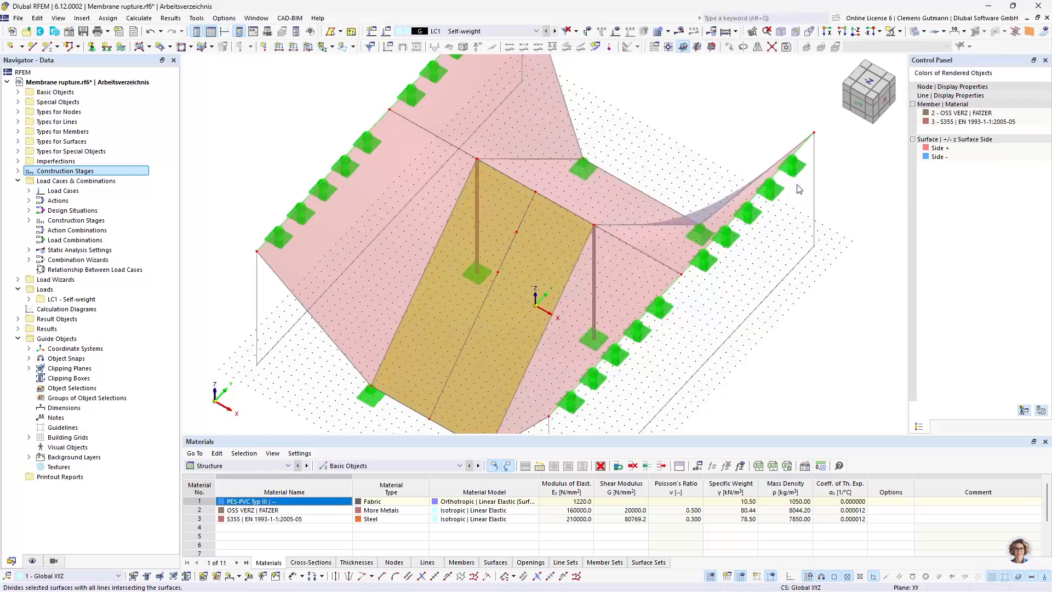
scroll(487, 241, "up", 8)
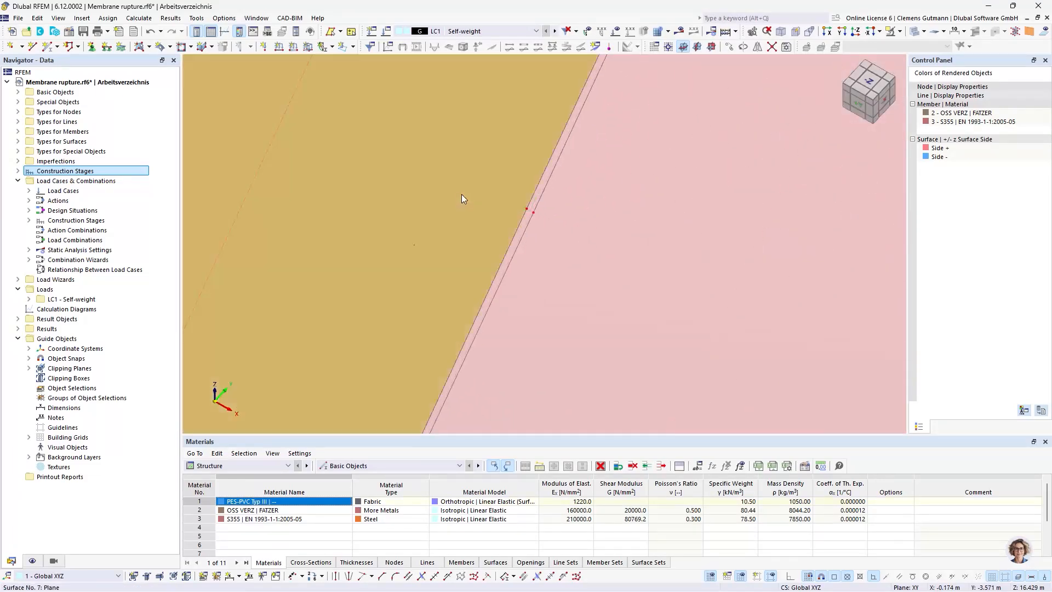
scroll(462, 193, "down", 5)
scroll(494, 227, "up", 8)
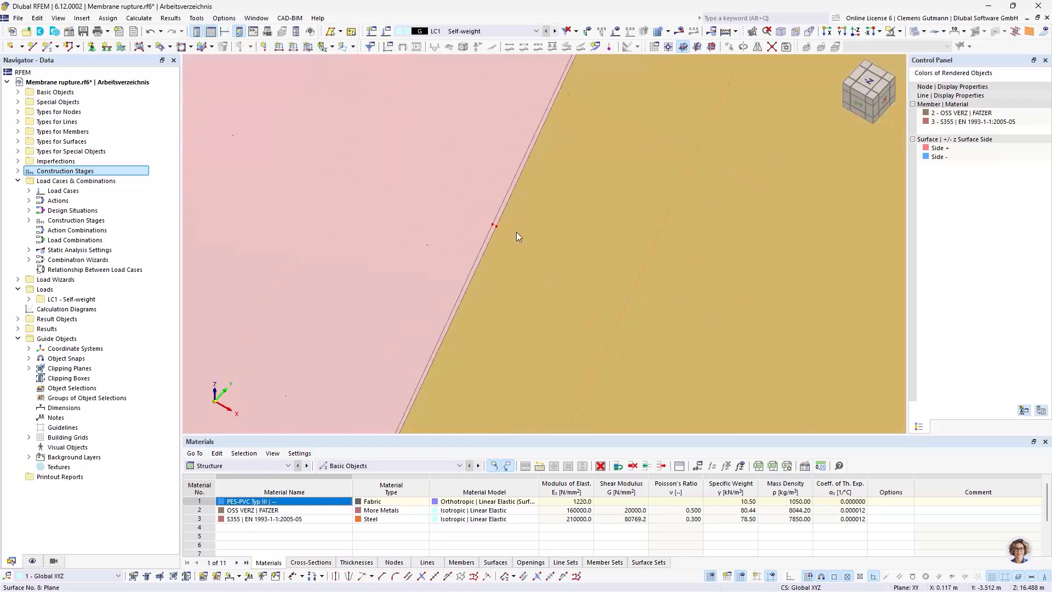
scroll(521, 211, "down", 5)
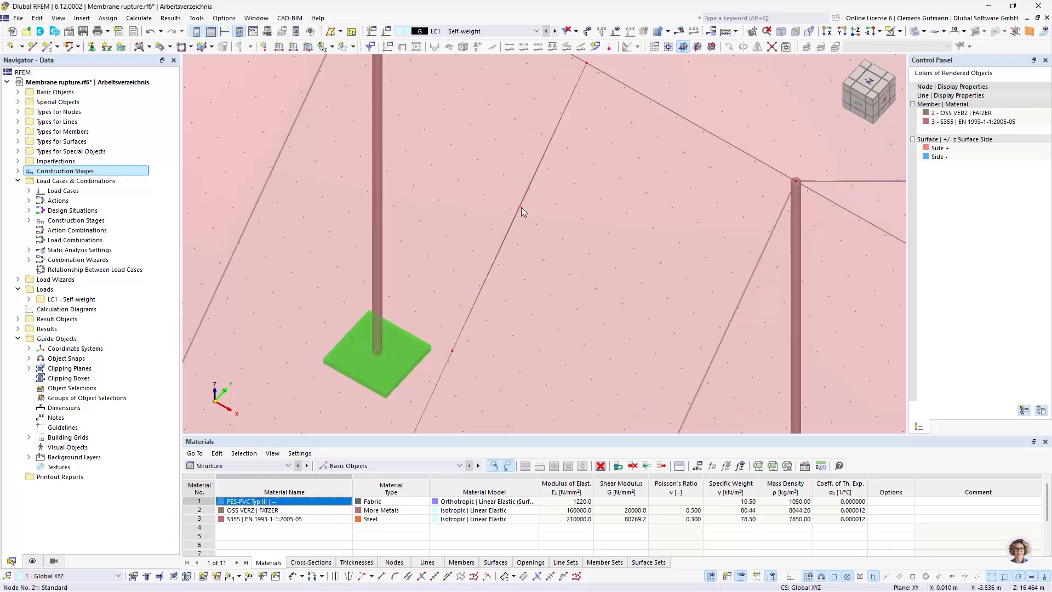
Draw single lines about 8 m long from the centre line's lower division node to both side edges of the front membrane
scroll(603, 166, "down", 5)
scroll(575, 235, "up", 6)
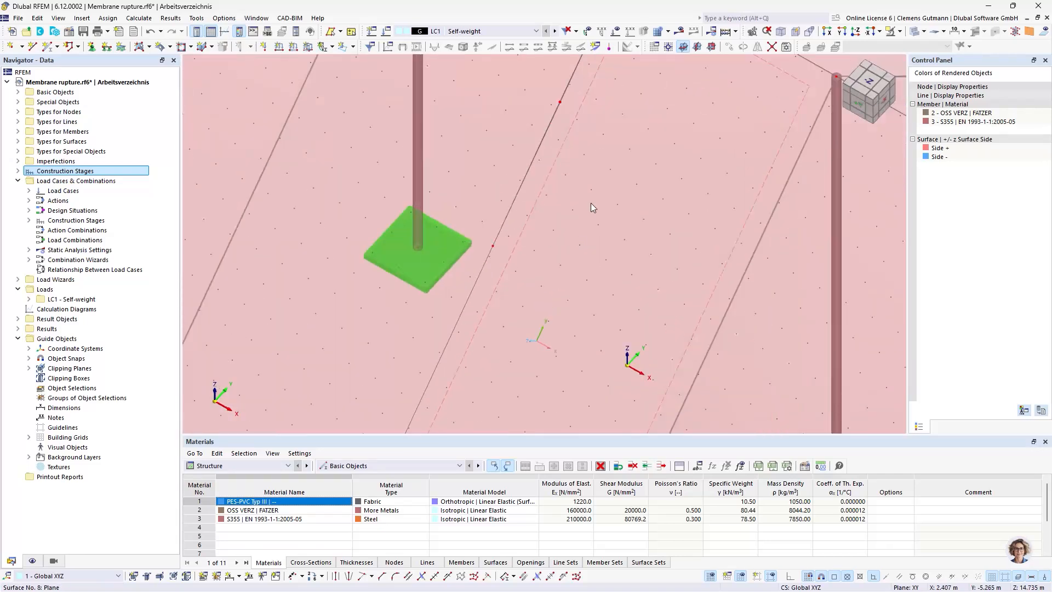
middle_click_drag(590, 204, 508, 249)
left_click(33, 46)
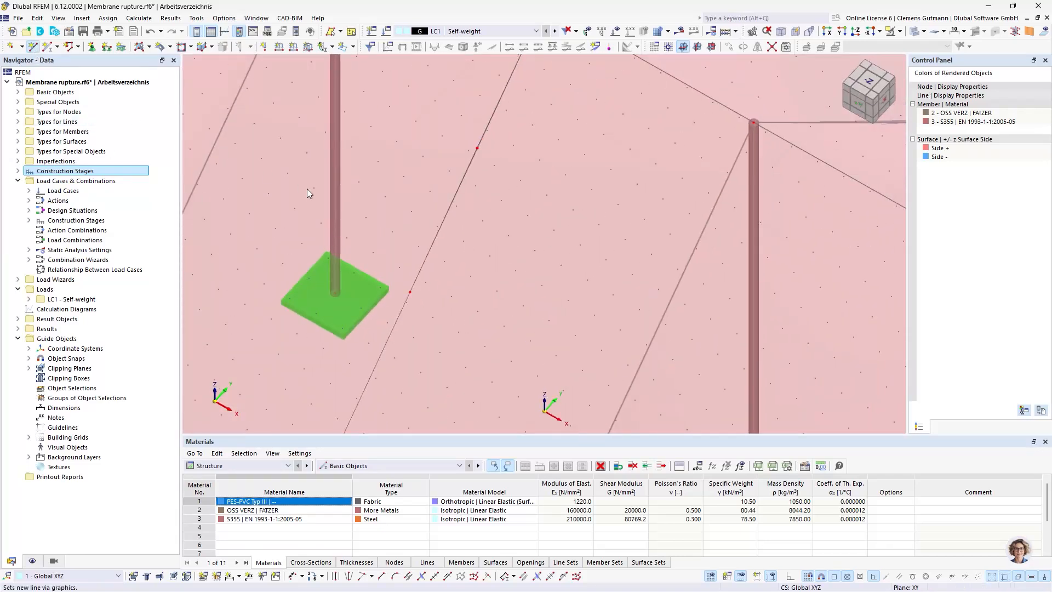
scroll(598, 281, "down", 3)
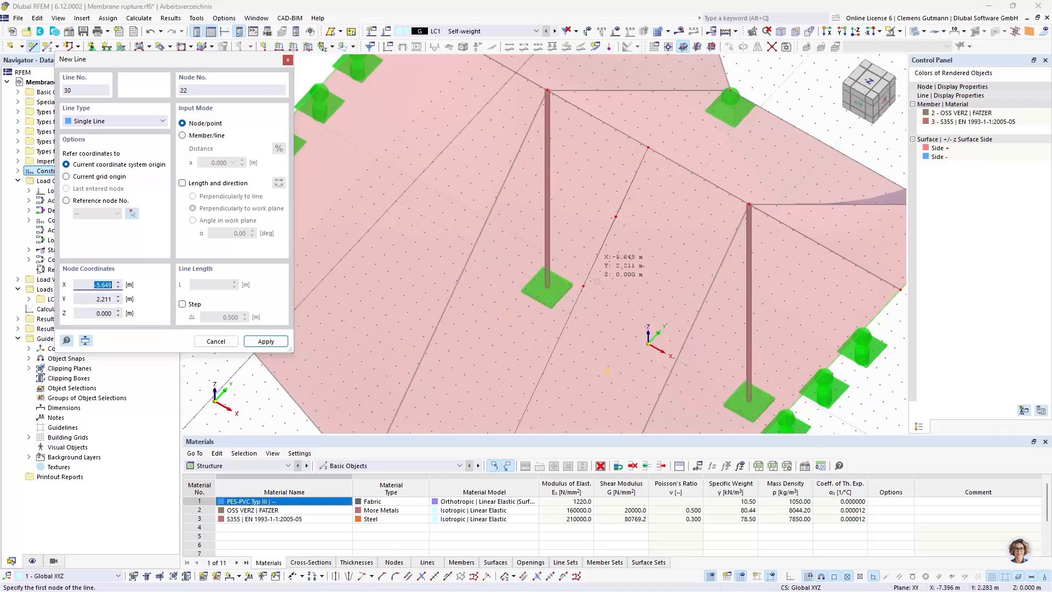
left_click(583, 286)
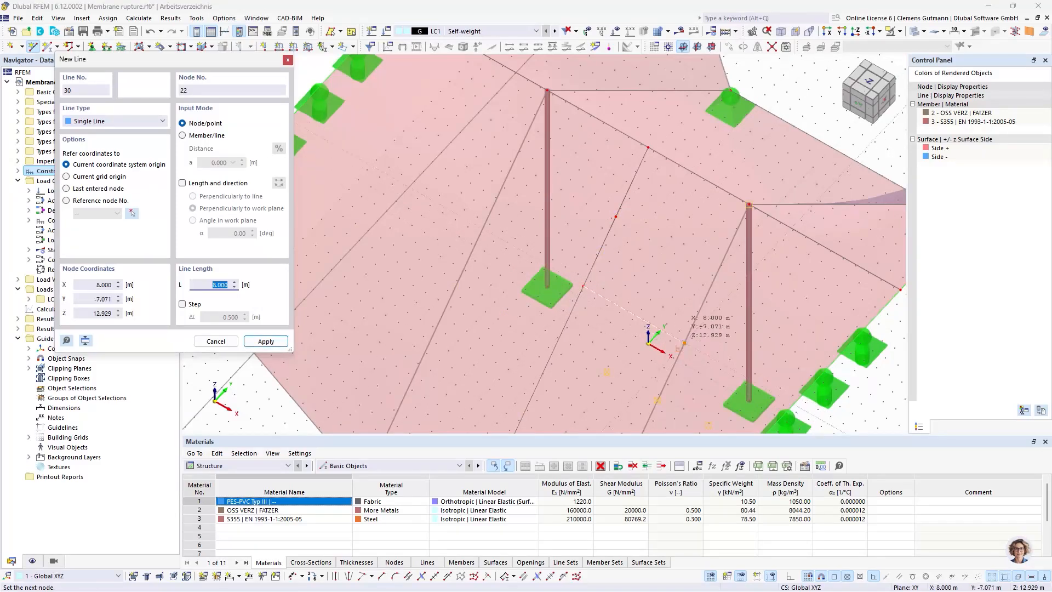
left_click(685, 343)
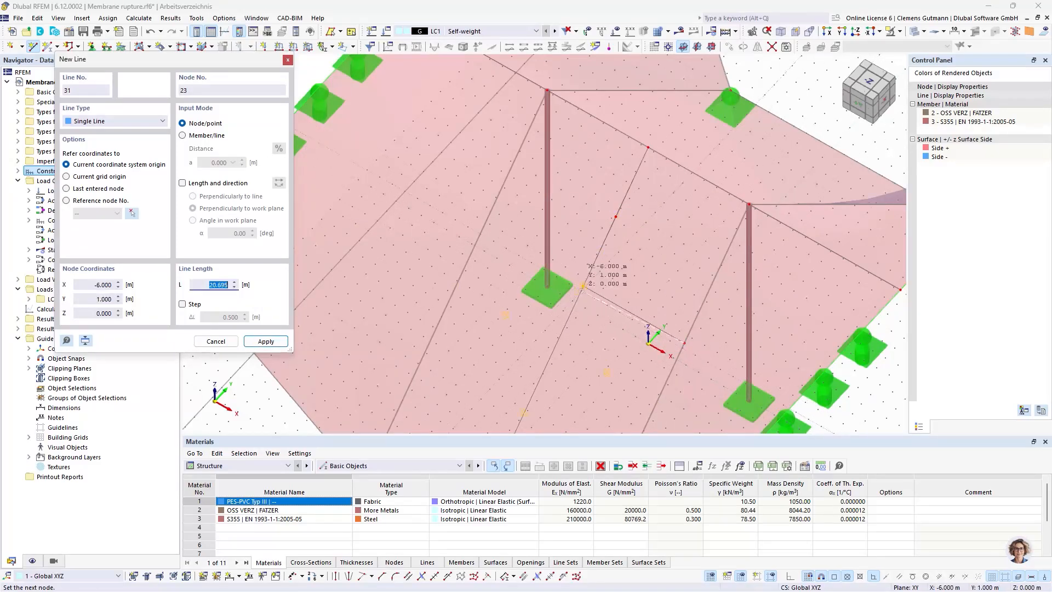
right_click(660, 279)
left_click(584, 286)
left_click(482, 230)
key("Escape")
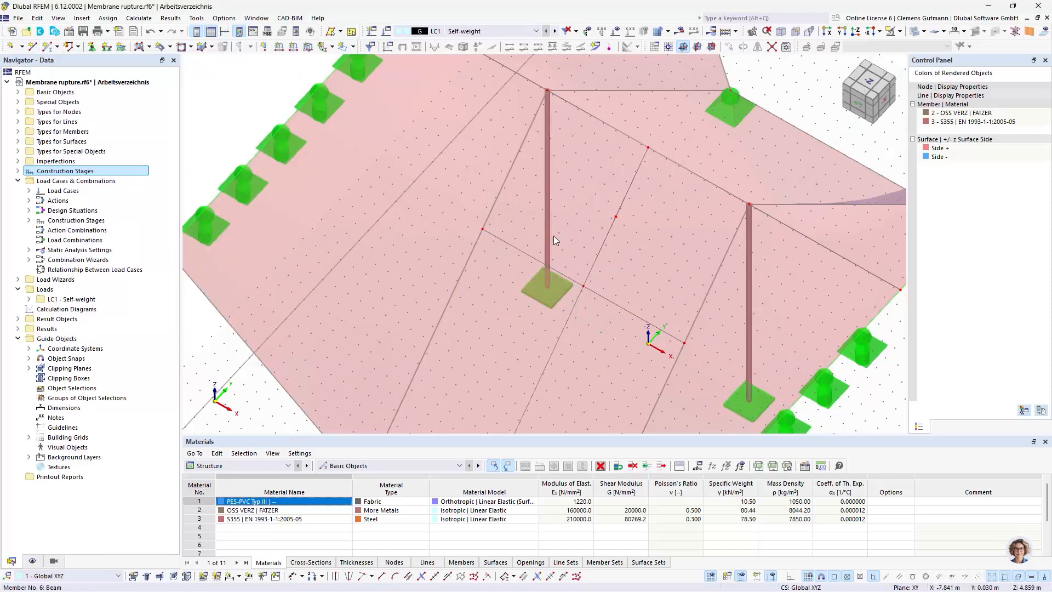
Divide both front membrane surfaces beside the centre line with the new cross lines
left_click(576, 232)
left_click(662, 271, "ctrl")
right_click(662, 272)
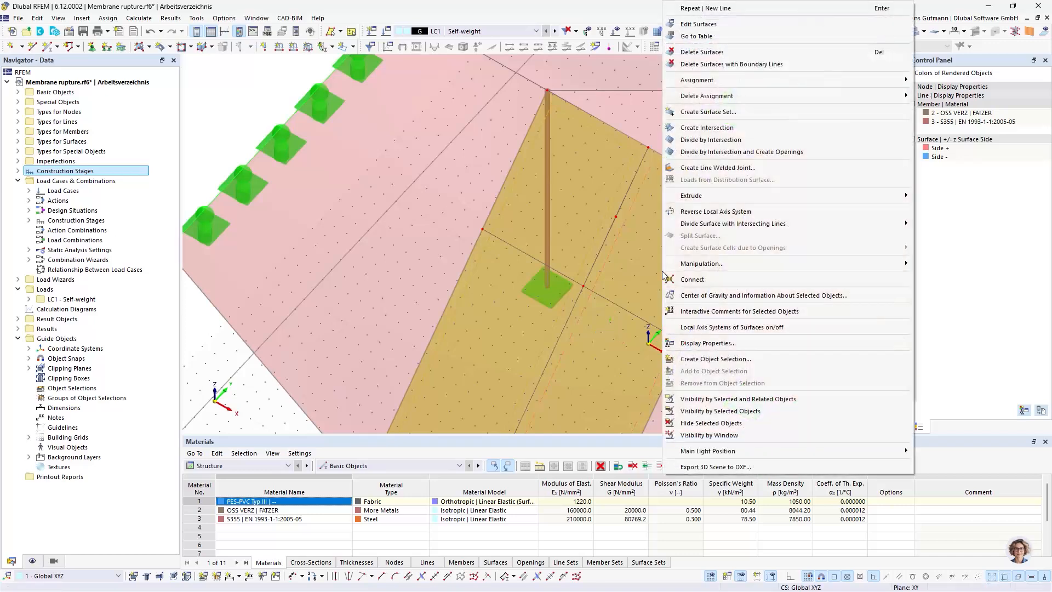
mouse_move(737, 225)
left_click(980, 225)
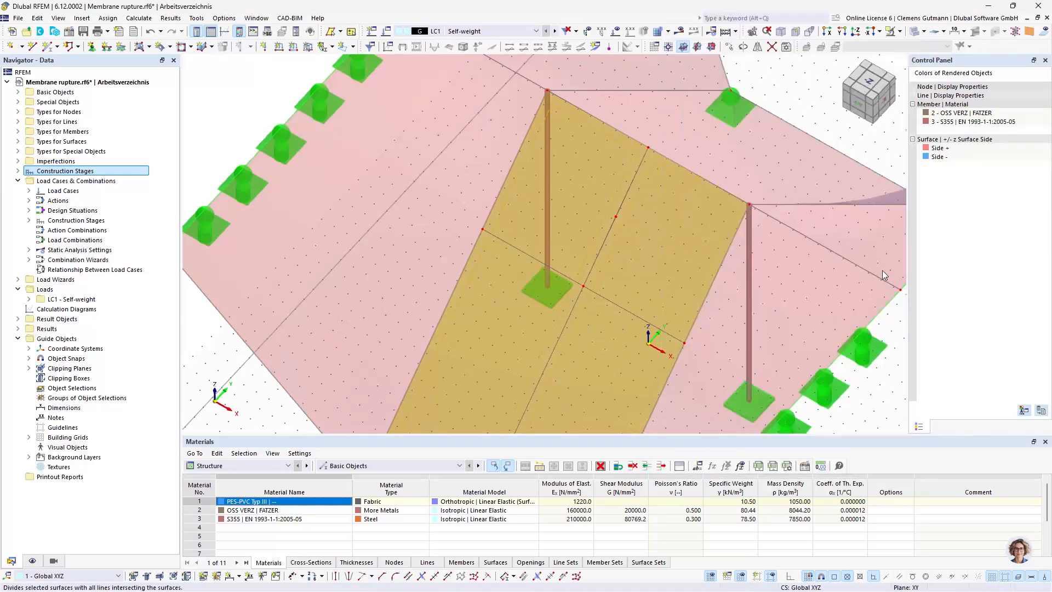
scroll(620, 321, "down", 3)
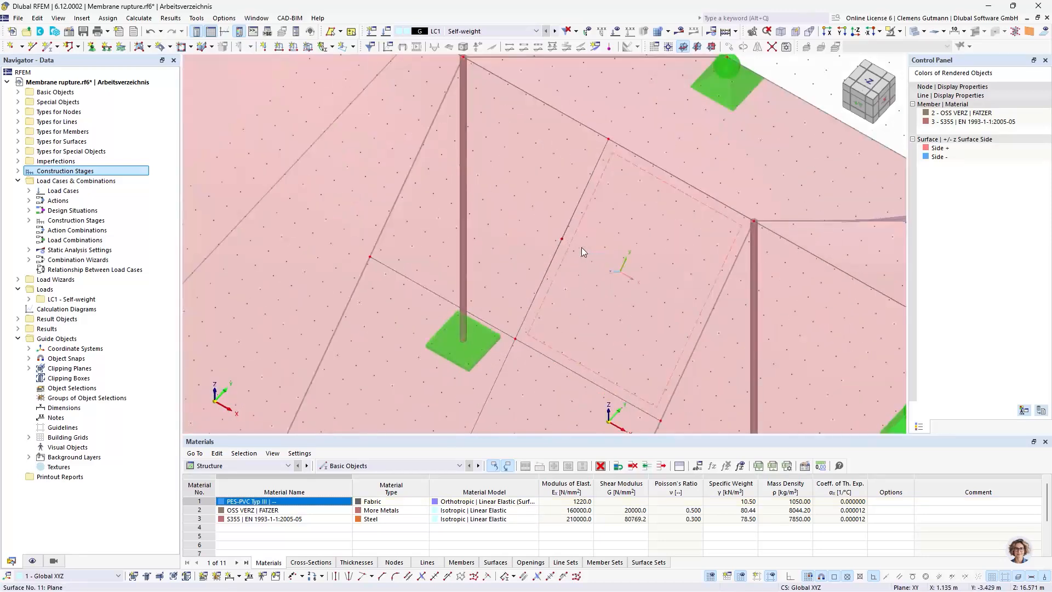
Examine the closely spaced rupture lines, their nodes and the divided membrane surfaces around the cross lines
scroll(581, 247, "up", 5)
scroll(560, 255, "up", 3)
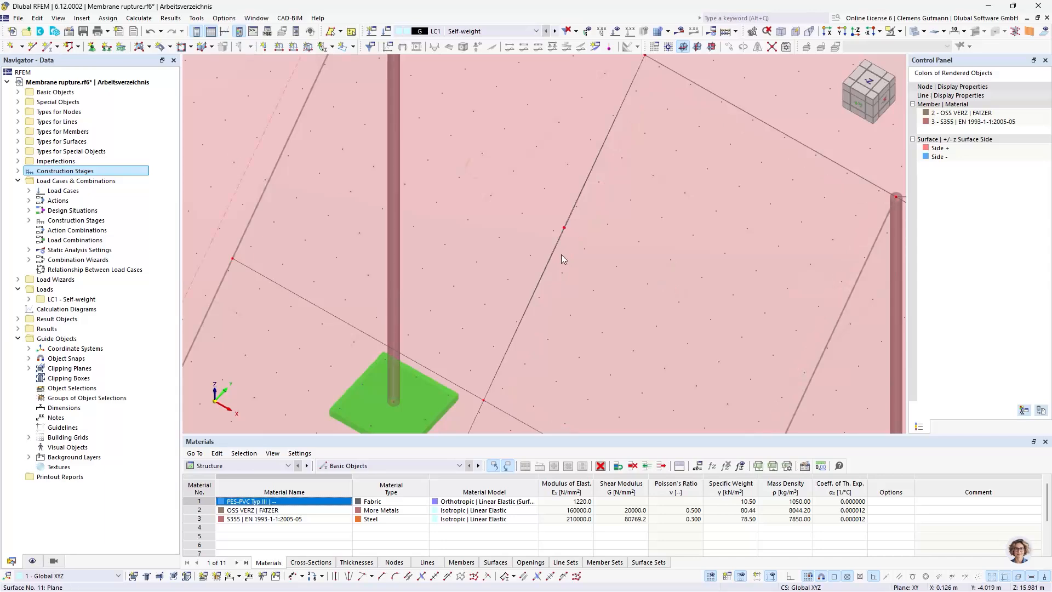
scroll(568, 218, "up", 2)
scroll(564, 230, "down", 3)
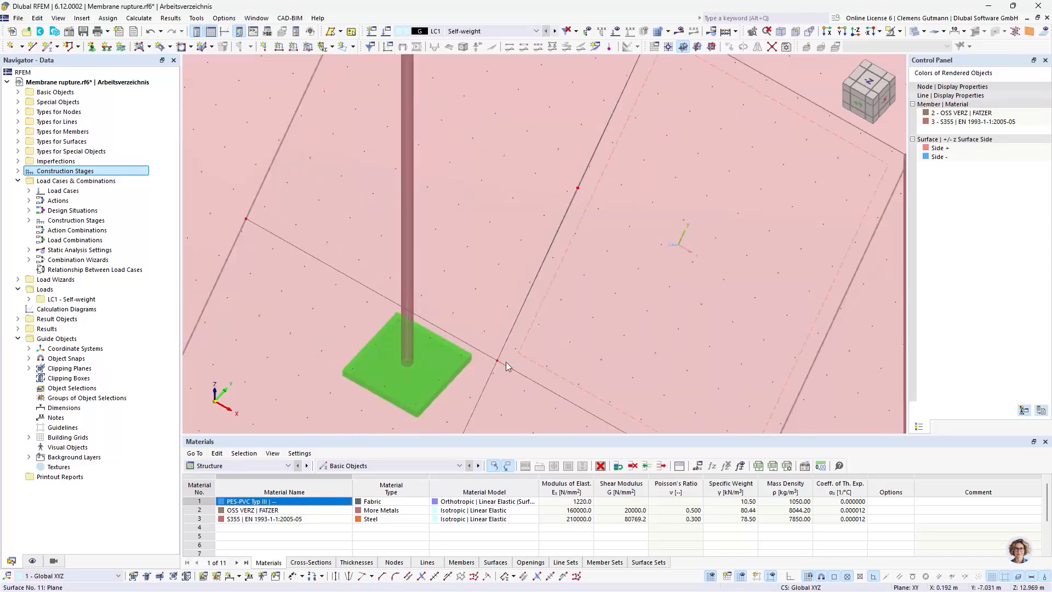
scroll(501, 361, "up", 2)
scroll(450, 293, "down", 4)
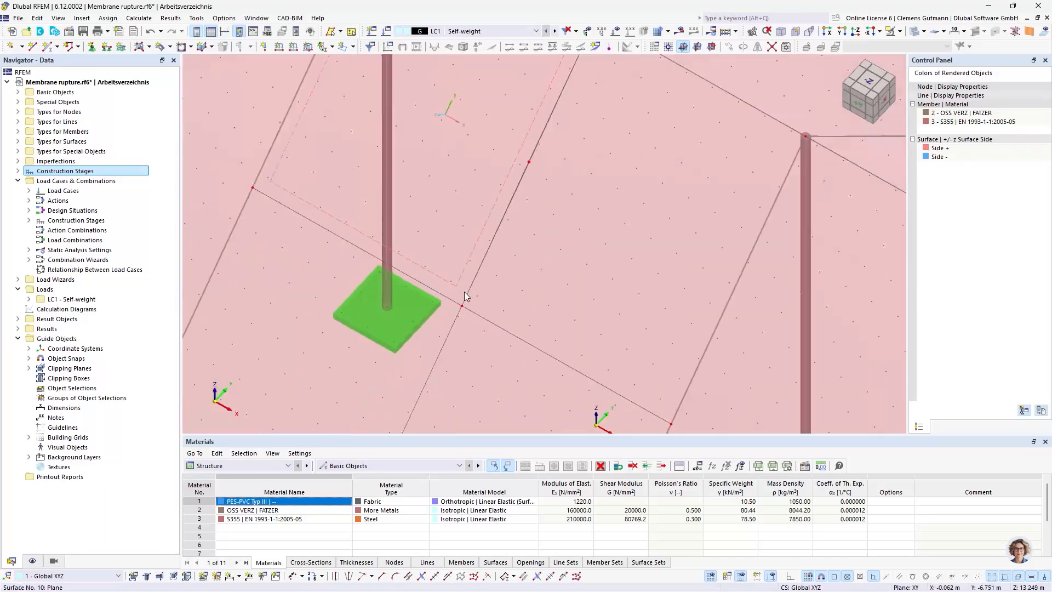
middle_click_drag(479, 323, 485, 313, "ctrl")
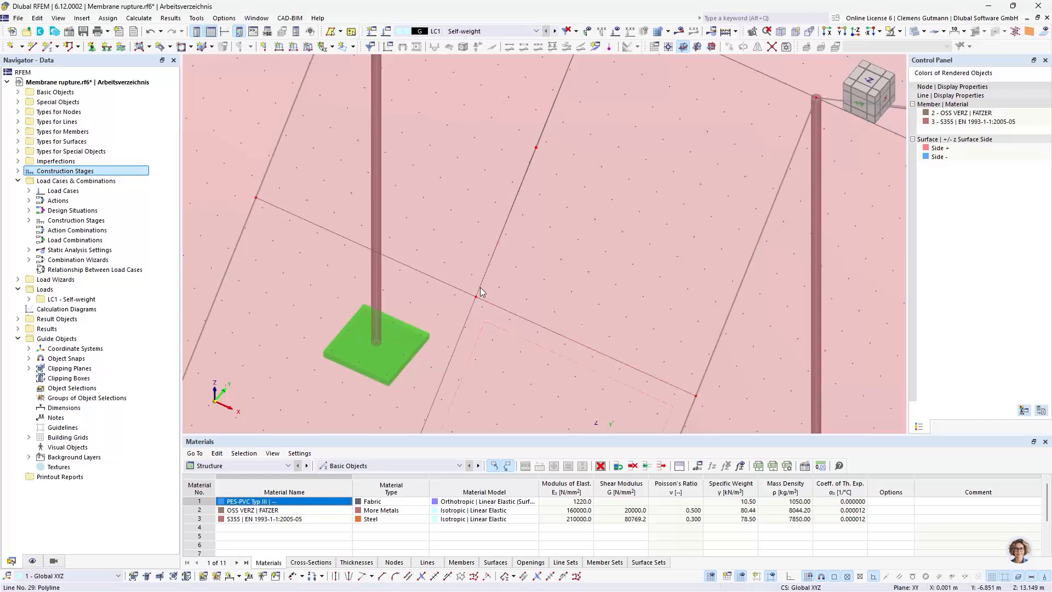
scroll(479, 296, "up", 5)
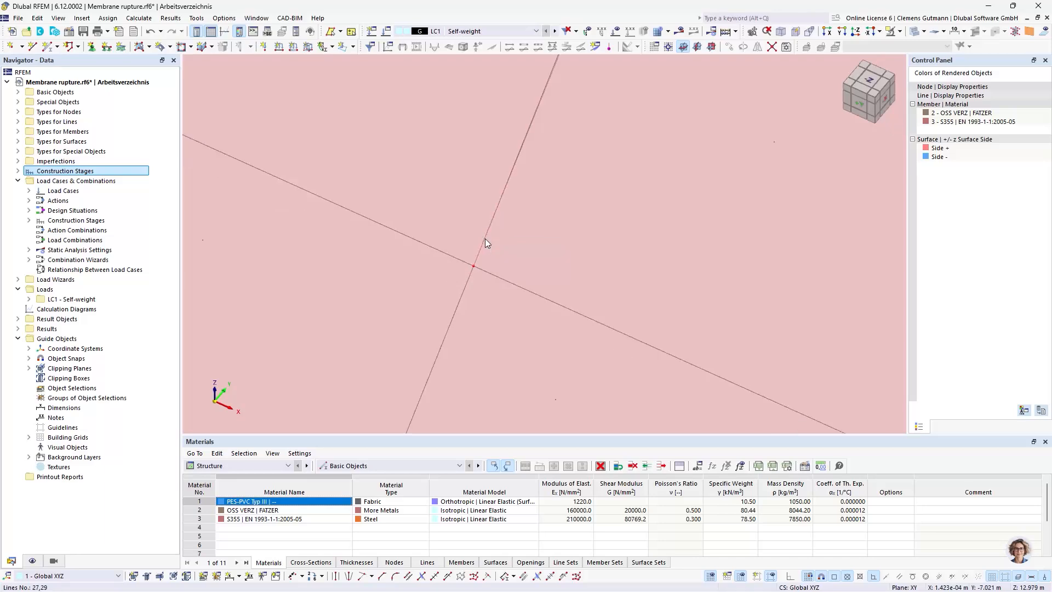
scroll(485, 238, "down", 3)
scroll(461, 281, "down", 4)
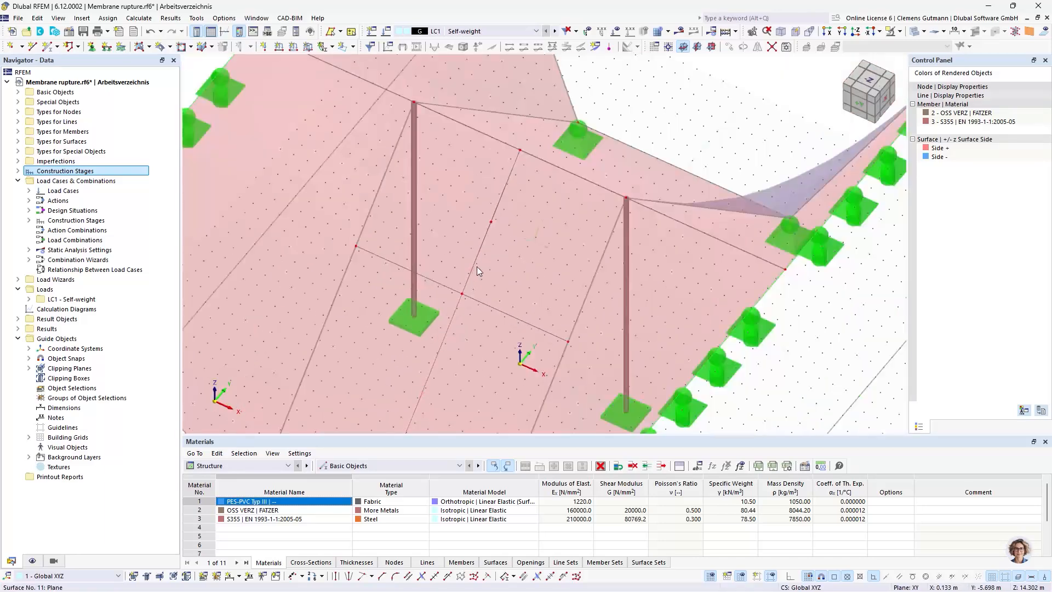
scroll(452, 274, "up", 4)
scroll(459, 343, "down", 3)
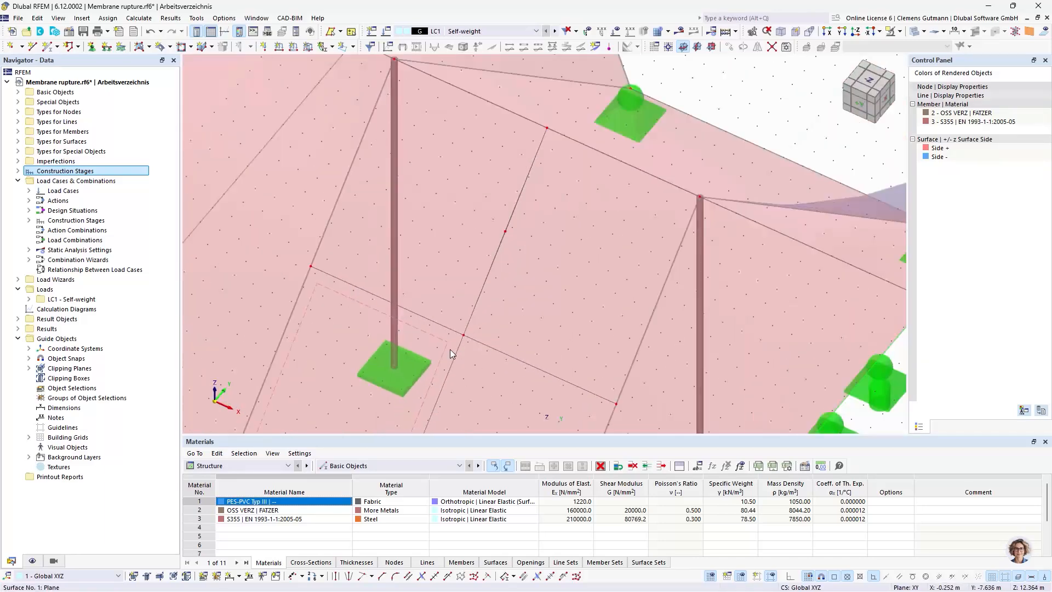
scroll(493, 300, "up", 3)
scroll(436, 230, "down", 3)
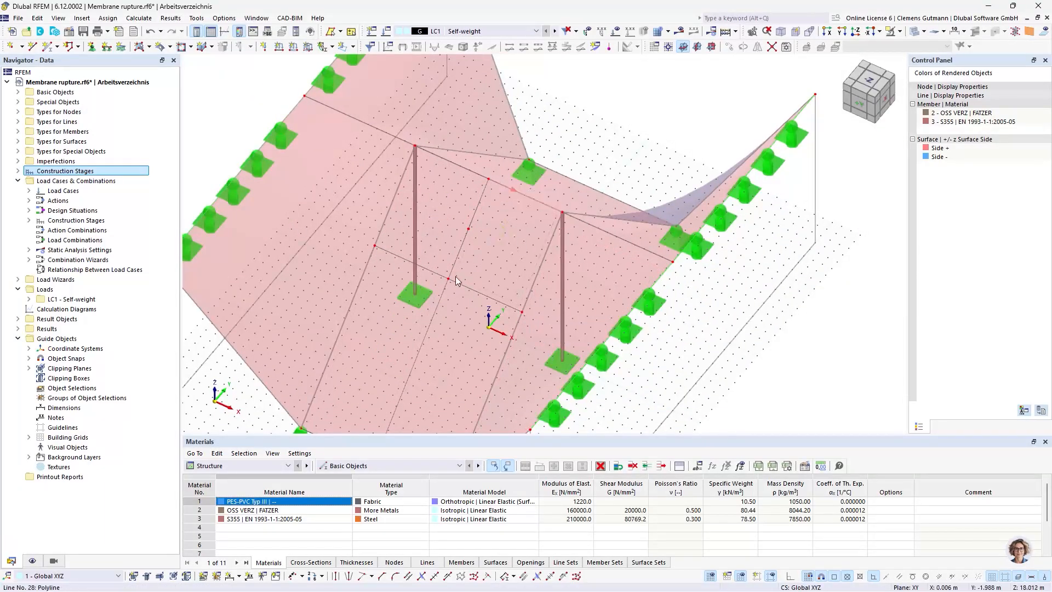
scroll(456, 228, "up", 3)
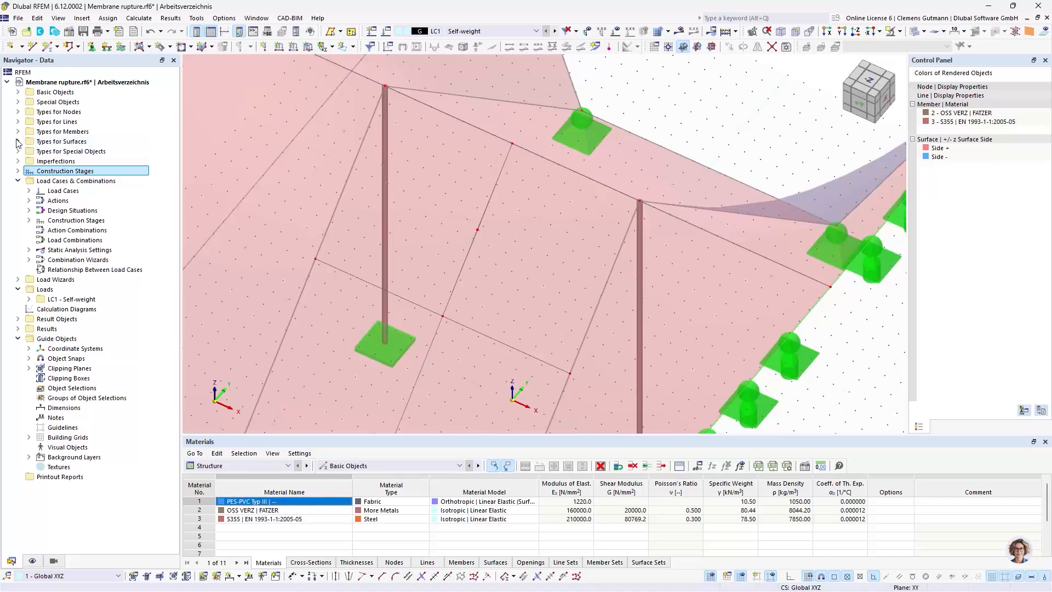
Create a line mesh refinement of type Target FE Length with a target length of 0.05 m
left_click(18, 122)
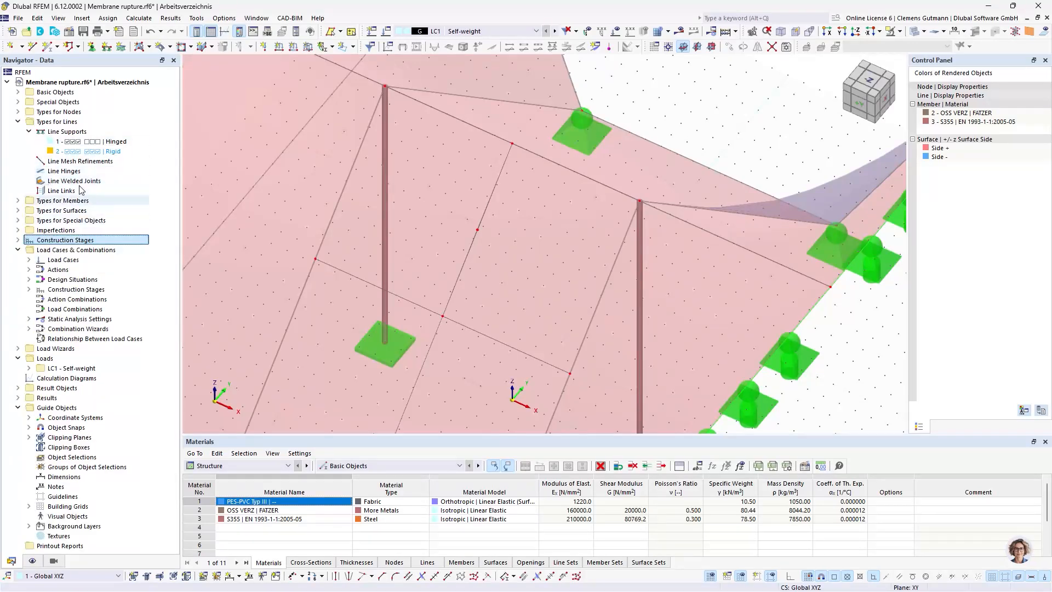
right_click(77, 164)
left_click(110, 183)
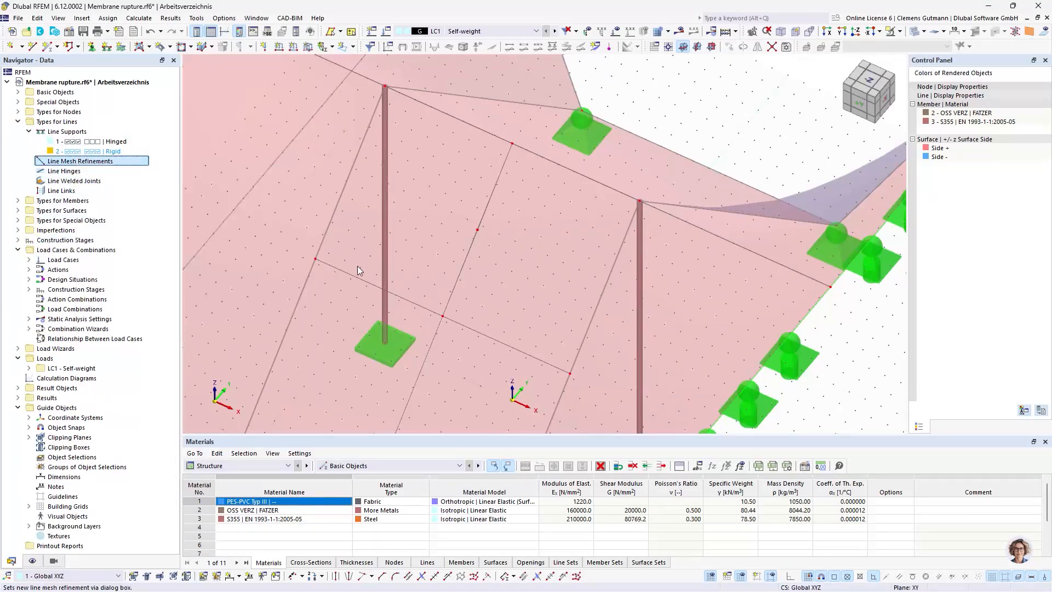
left_click(504, 203)
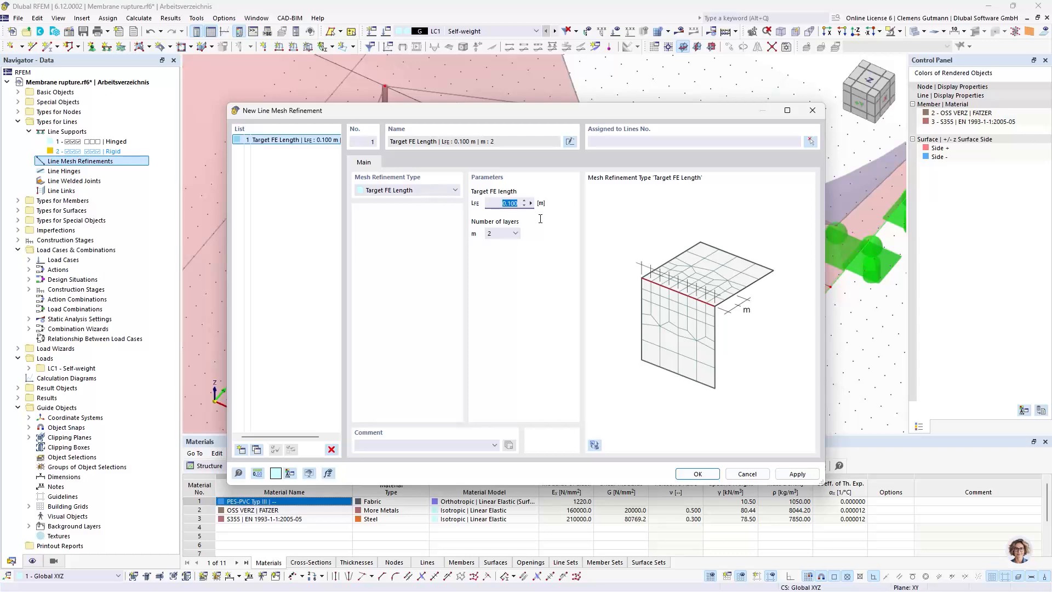
type("0.05")
key("Tab")
Assign the line mesh refinement to the four segments of the two closely spaced rupture lines, numbers 23 and 27-29
left_click(810, 142)
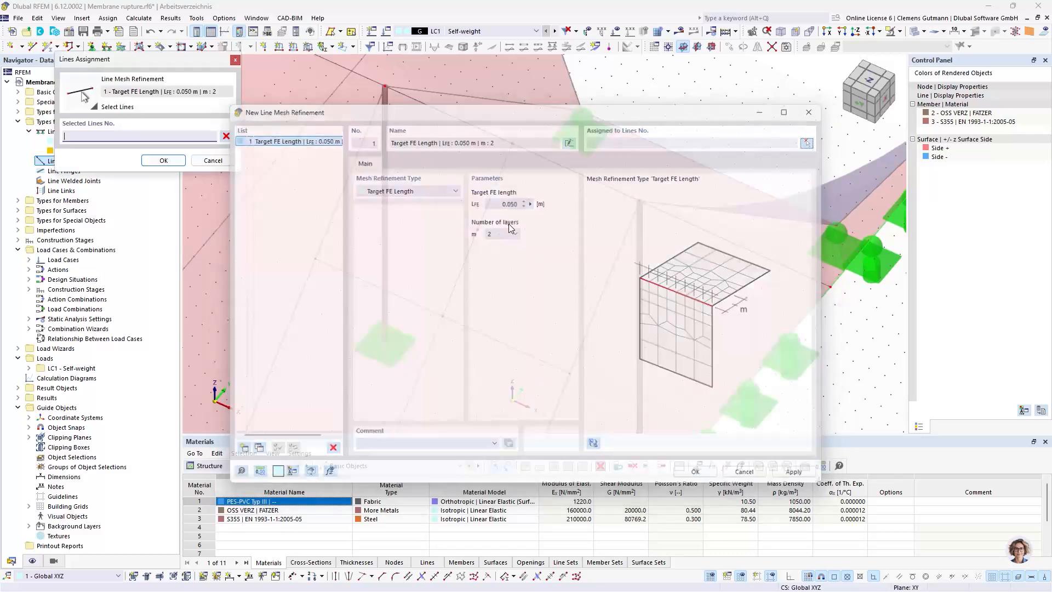
scroll(471, 241, "up", 5)
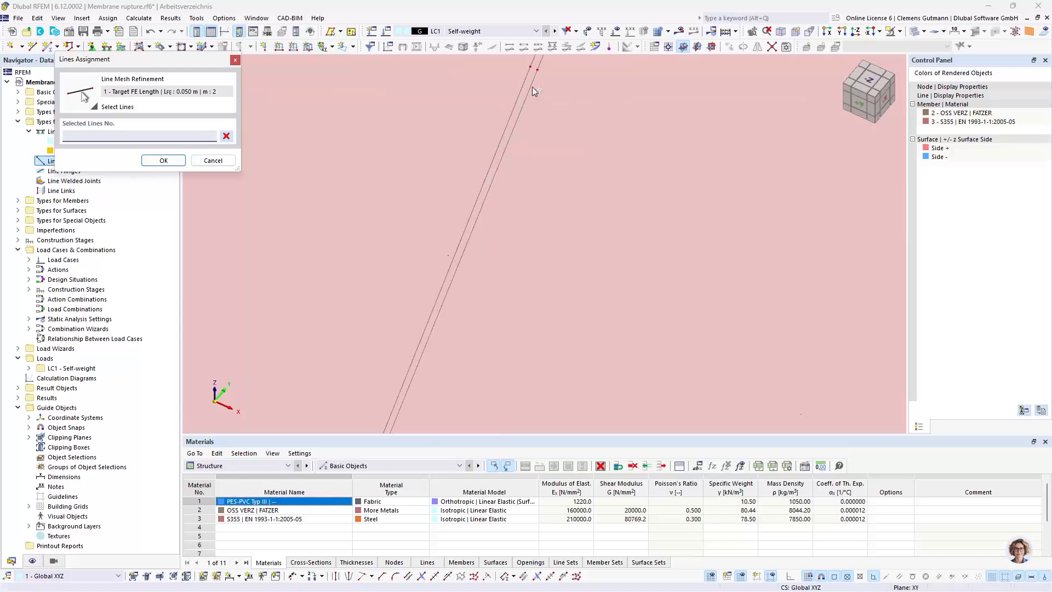
middle_click_drag(550, 109, 483, 258)
left_click(485, 234)
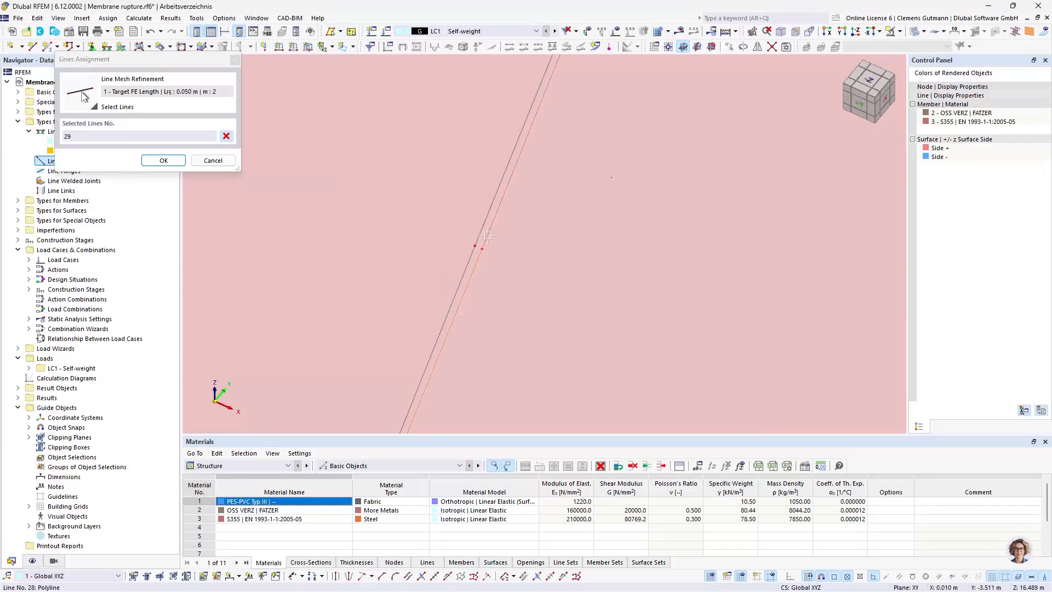
left_click(482, 231)
left_click(164, 160)
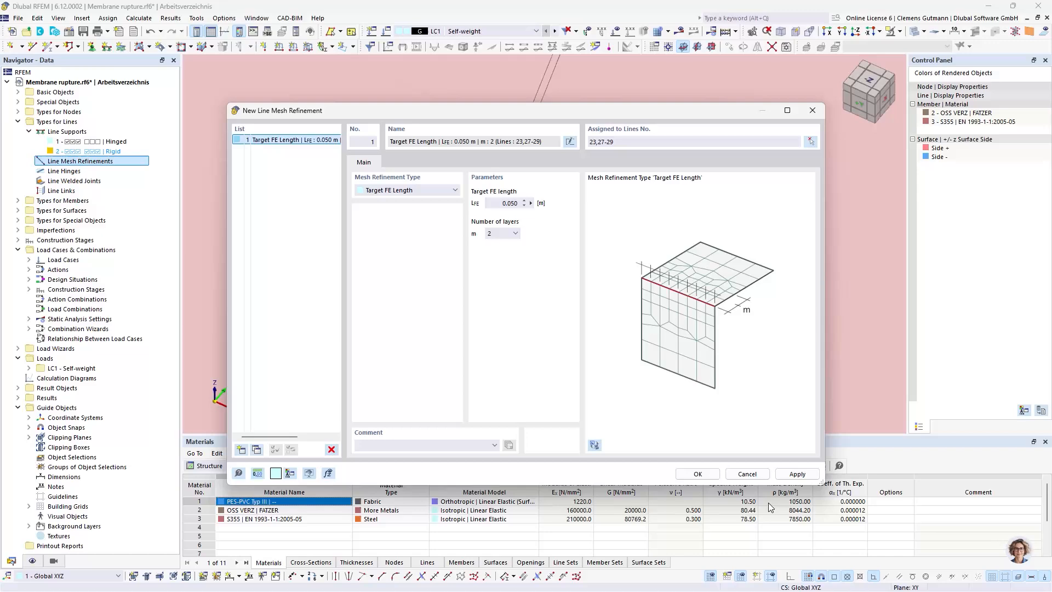
left_click(703, 478)
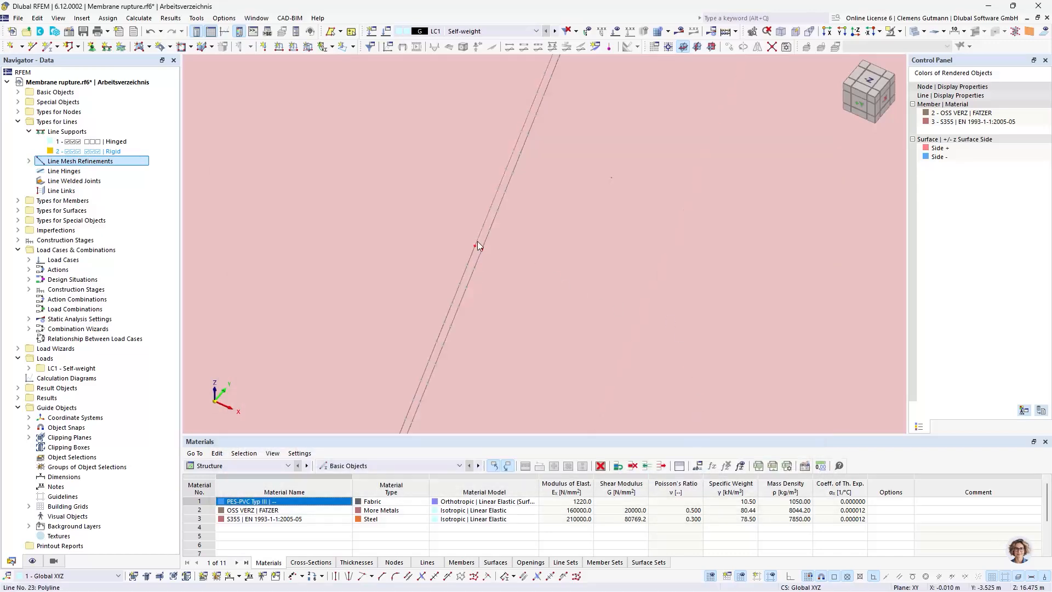
Examine the narrow gap between the two parallel rupture lines along the centre of the front membrane
scroll(528, 189, "down", 6)
scroll(538, 252, "down", 4)
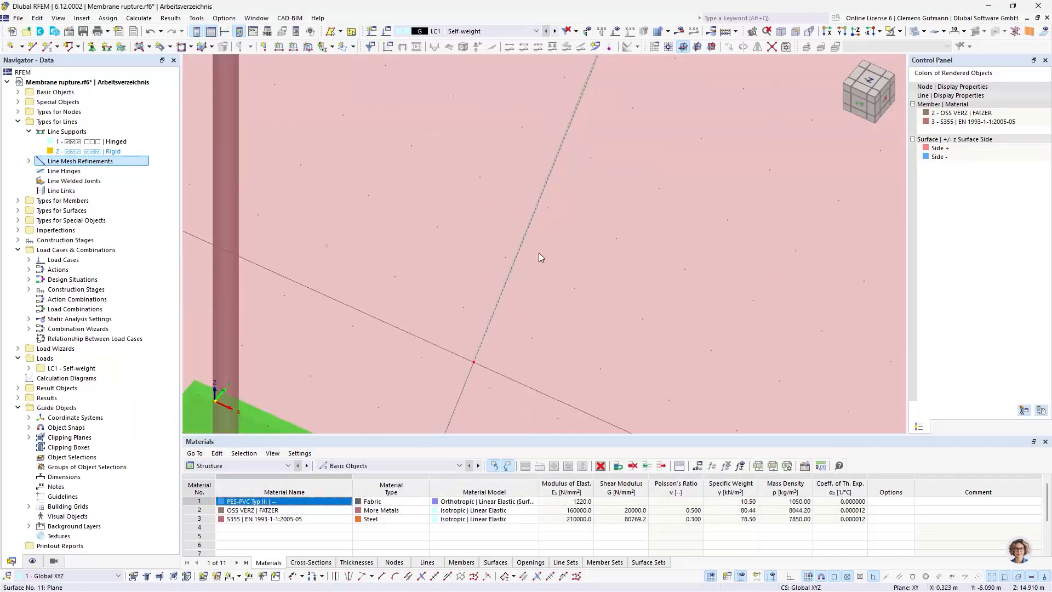
scroll(538, 252, "up", 2)
scroll(474, 362, "up", 4)
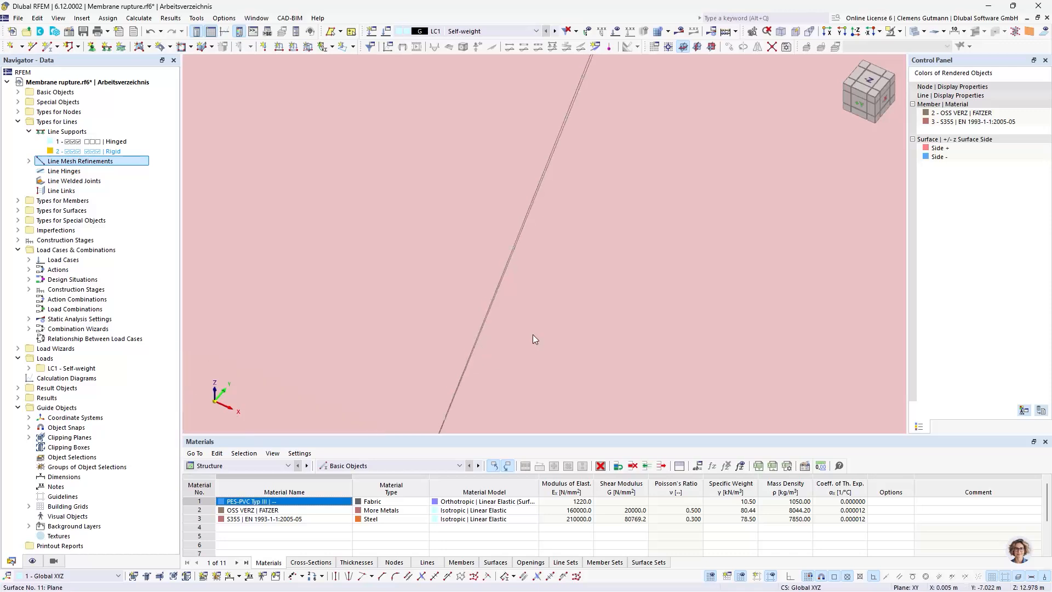
scroll(531, 317, "down", 3)
scroll(519, 261, "up", 7)
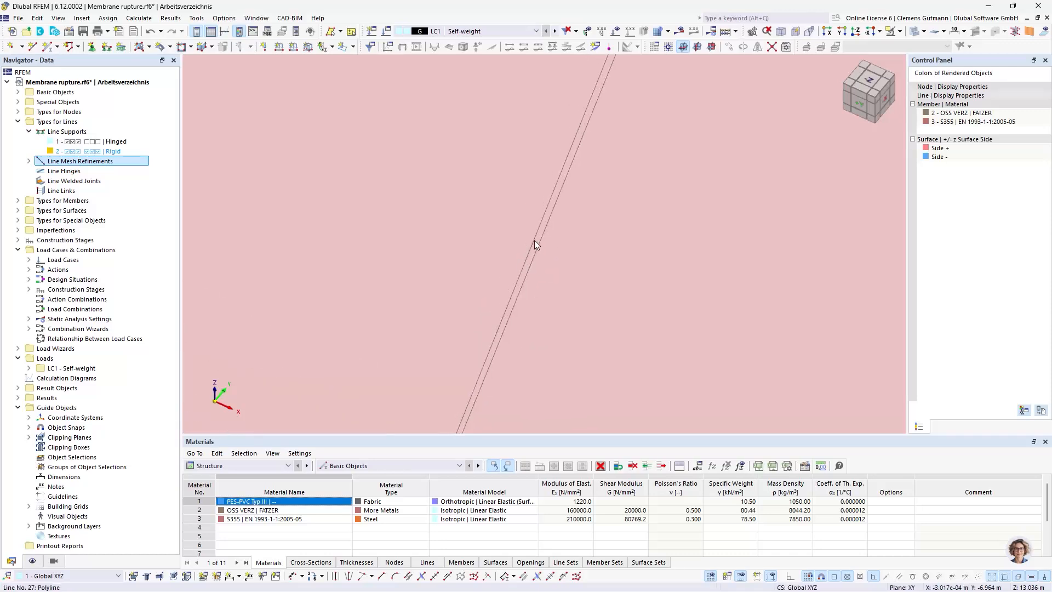
scroll(538, 251, "down", 2)
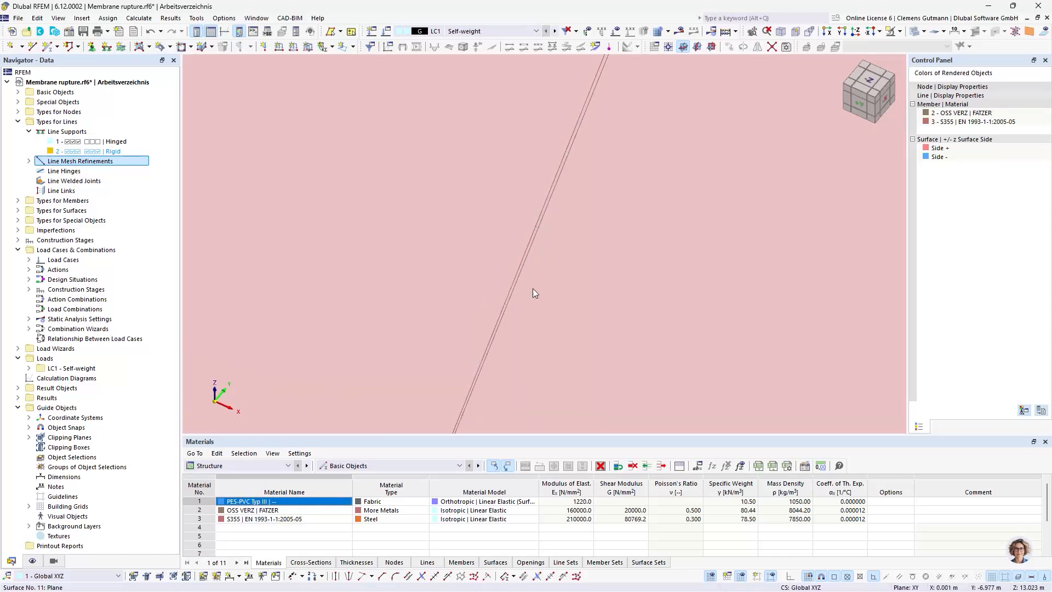
Open the mesh settings for surfaces
left_click(138, 18)
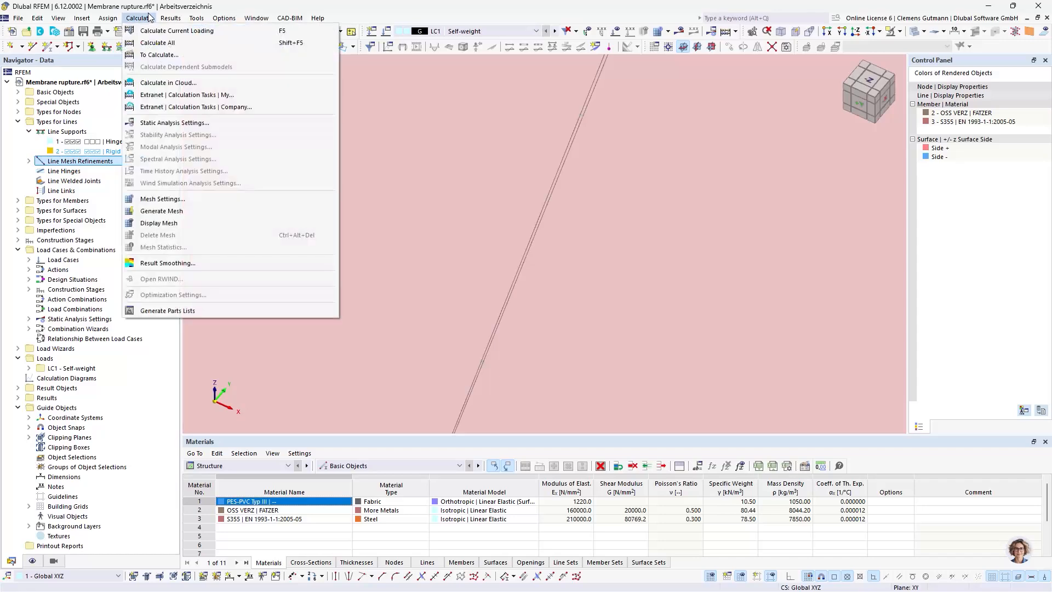
left_click(179, 199)
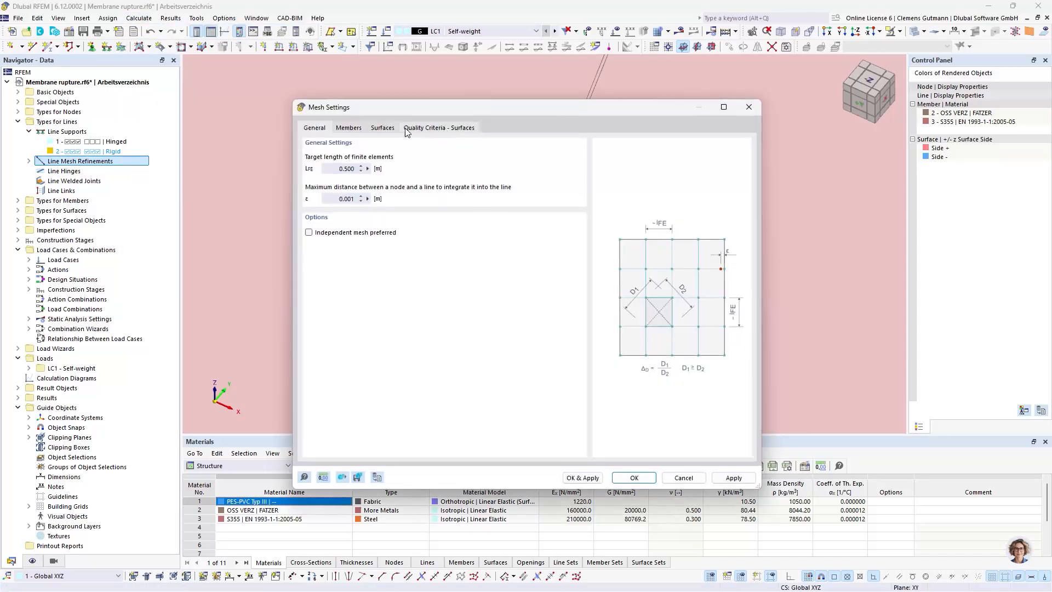
left_click(390, 130)
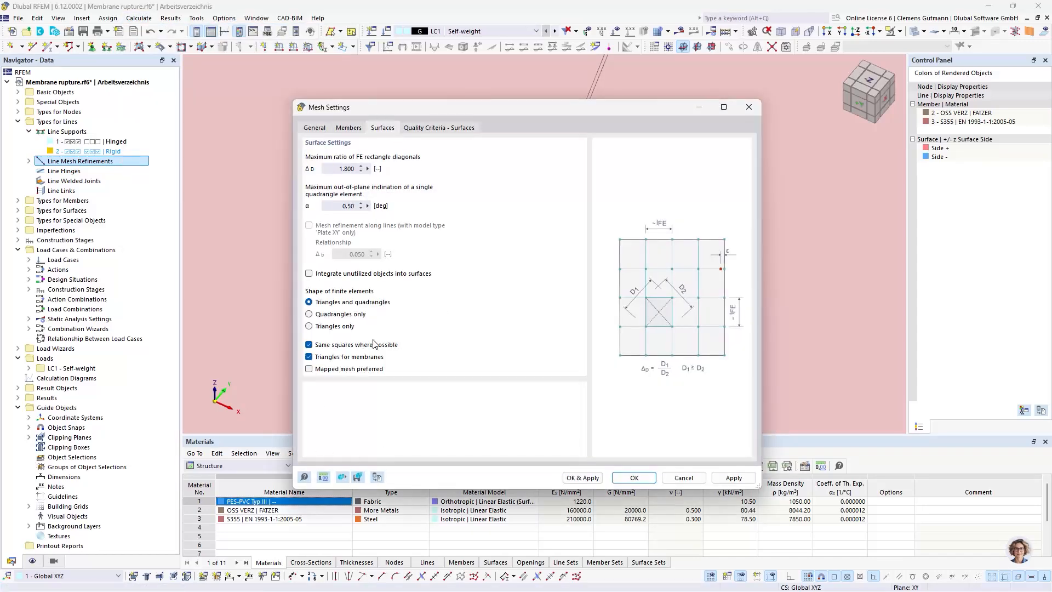
Turn off the triangles-for-membranes option in the surface mesh settings and generate the mesh
left_click(310, 358)
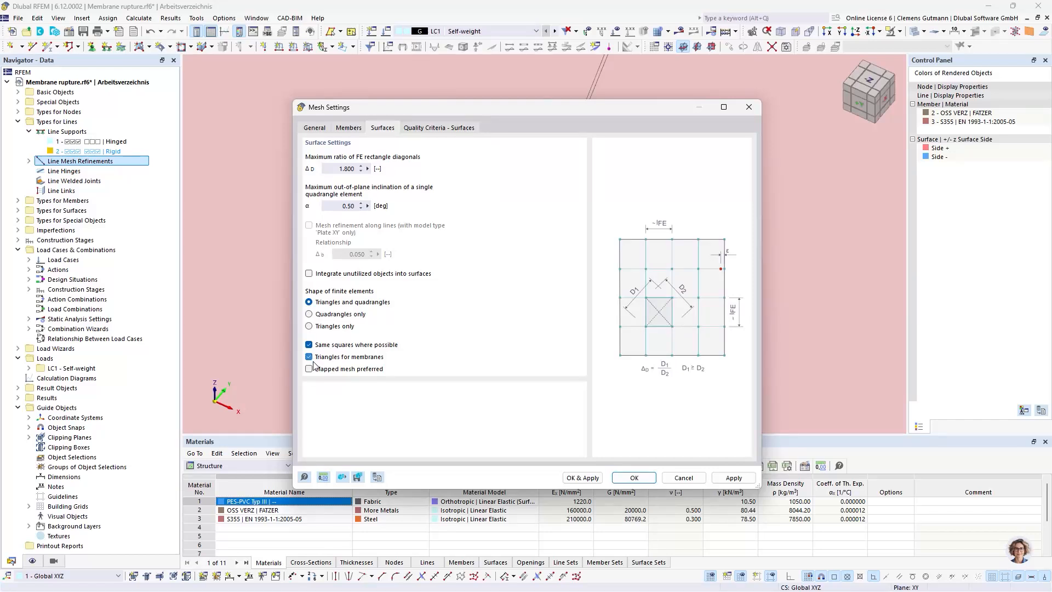
left_click(579, 478)
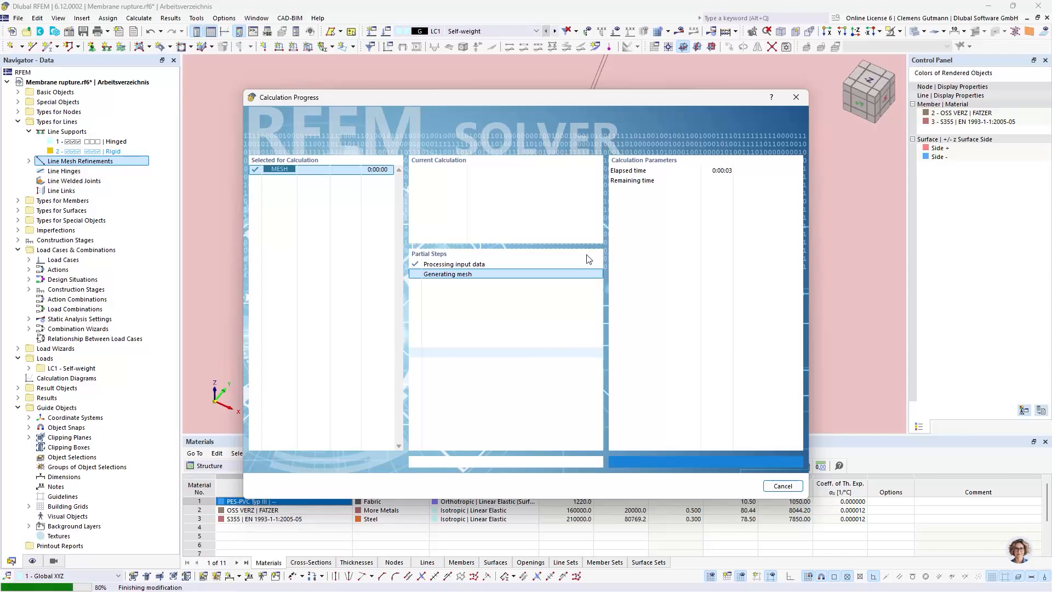
Examine the generated mesh around the refined rupture lines and on the surrounding membrane surfaces
scroll(505, 233, "down", 5)
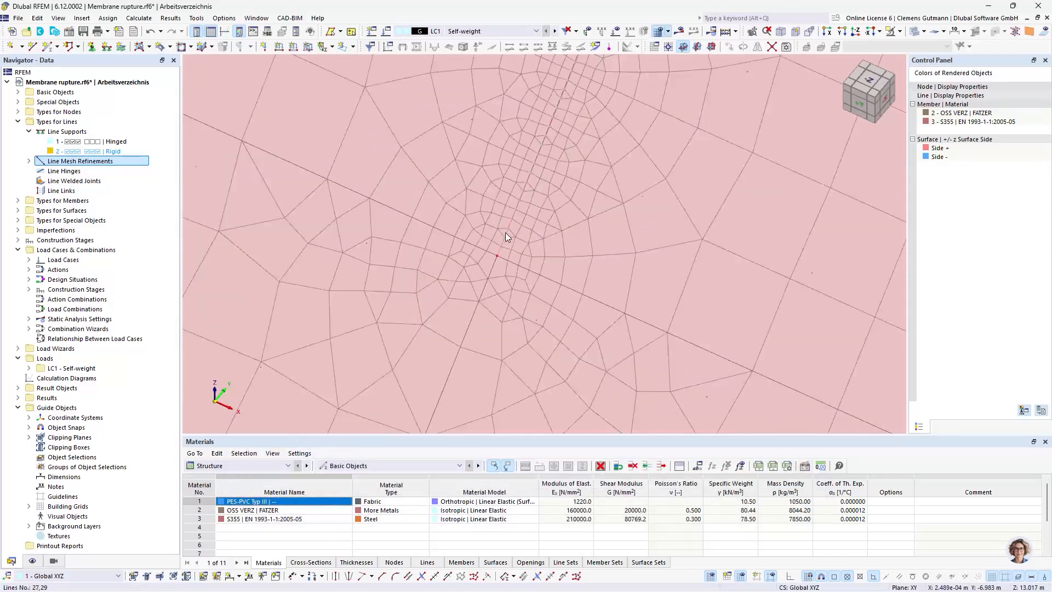
scroll(505, 232, "down", 7)
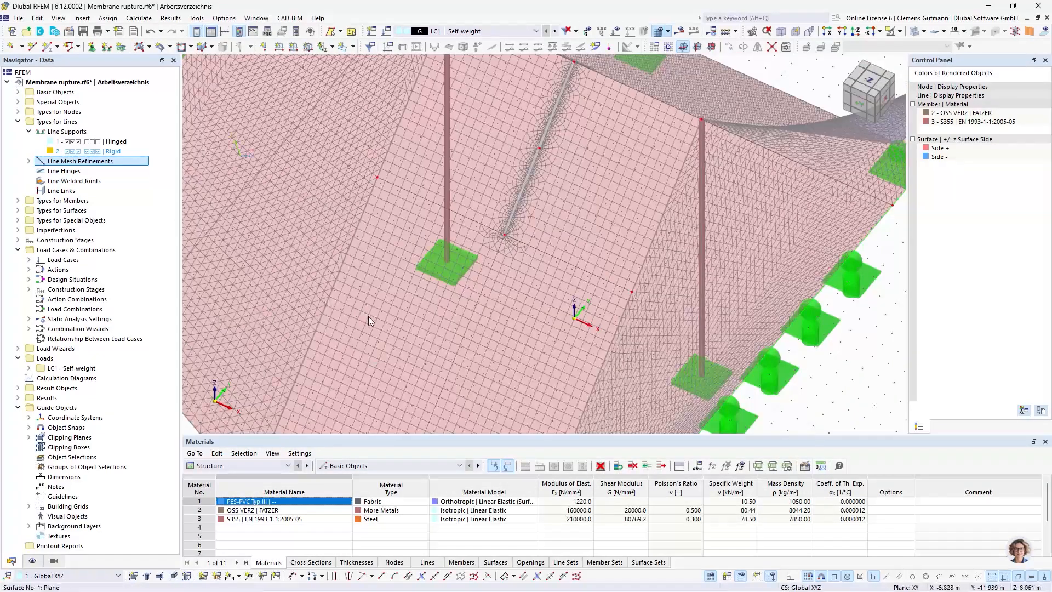
middle_click_drag(418, 300, 639, 344)
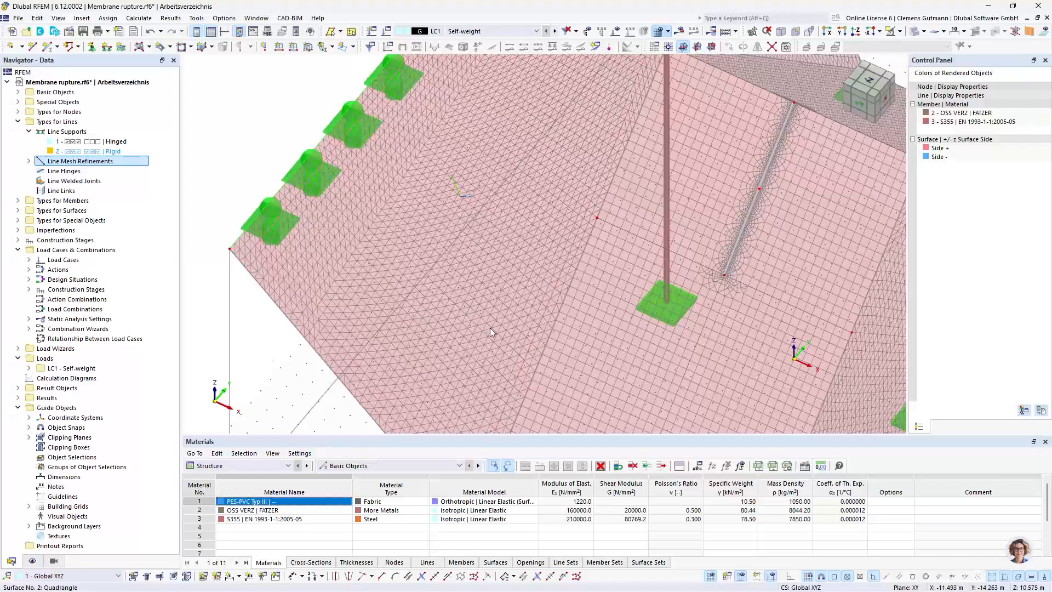
middle_click_drag(468, 334, 357, 299)
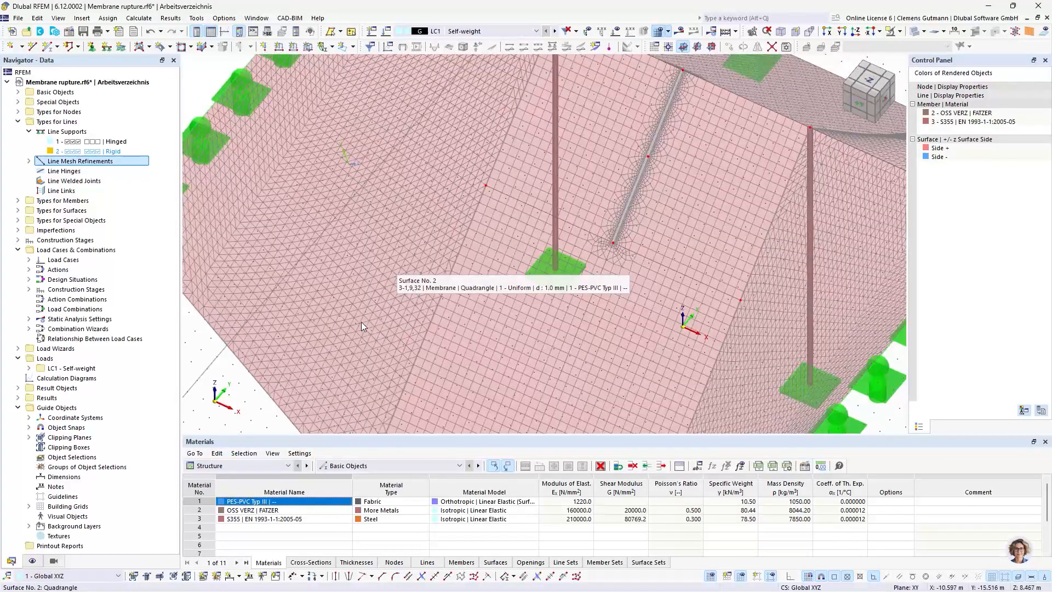
scroll(361, 321, "up", 3)
scroll(355, 348, "down", 5)
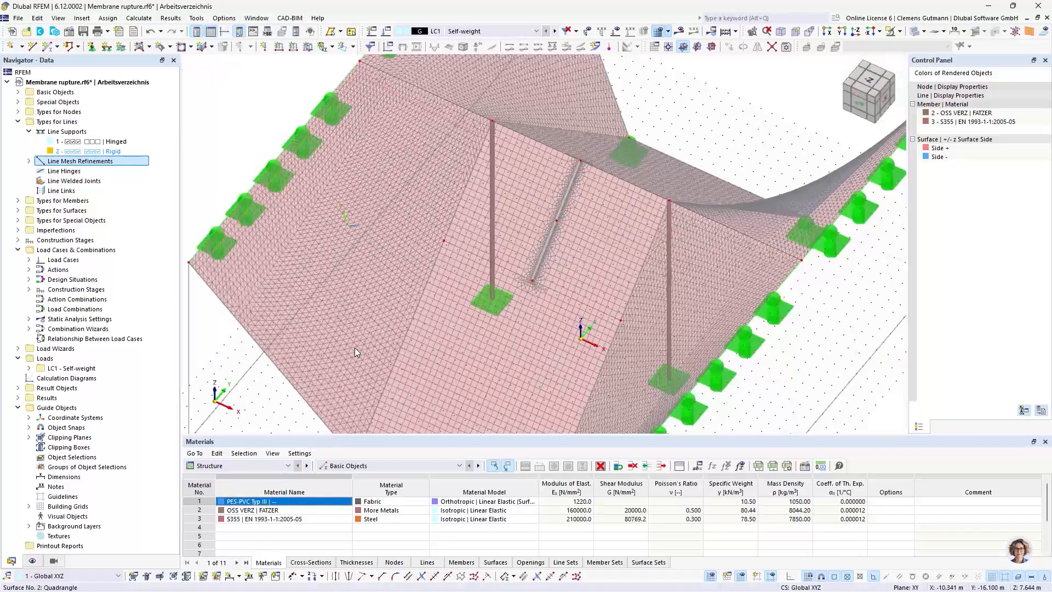
scroll(542, 313, "up", 2)
scroll(564, 232, "up", 3)
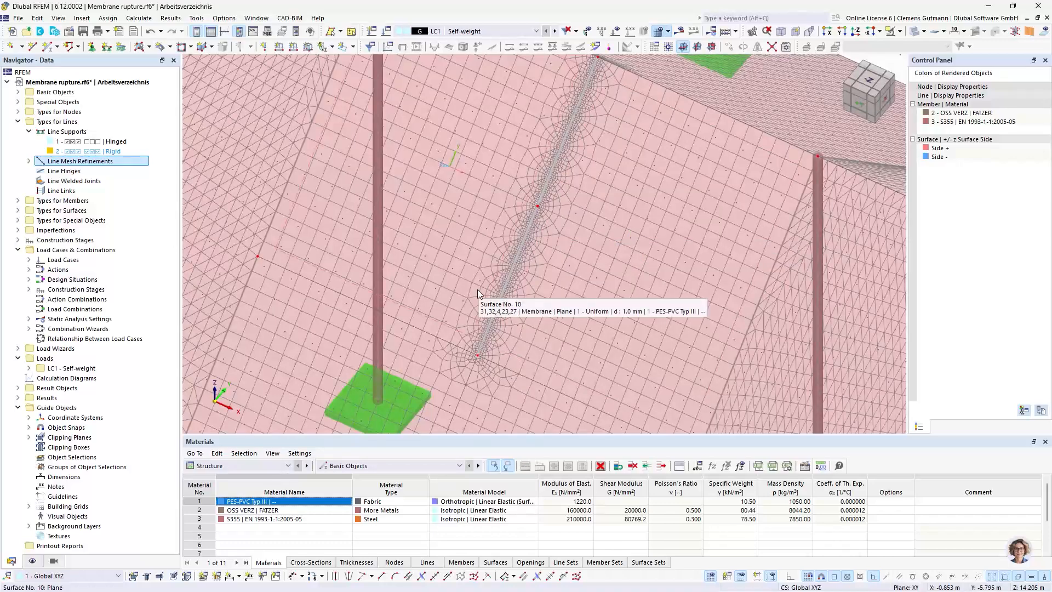
scroll(478, 294, "down", 5)
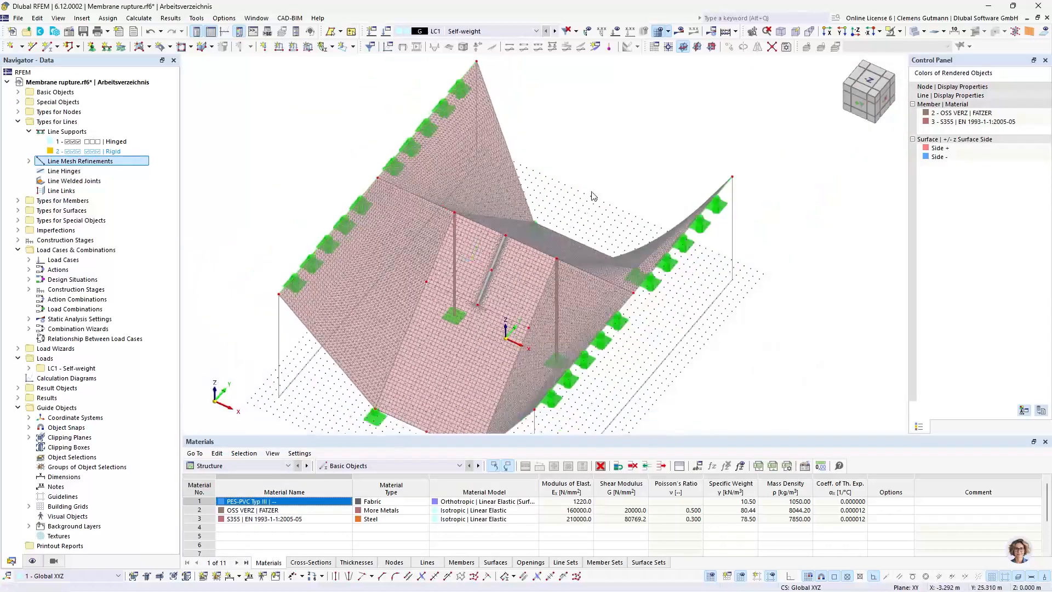
Rename load case LC1 to Form-finding, set its action category to Prestress and deactivate its self-weight
left_click(384, 32)
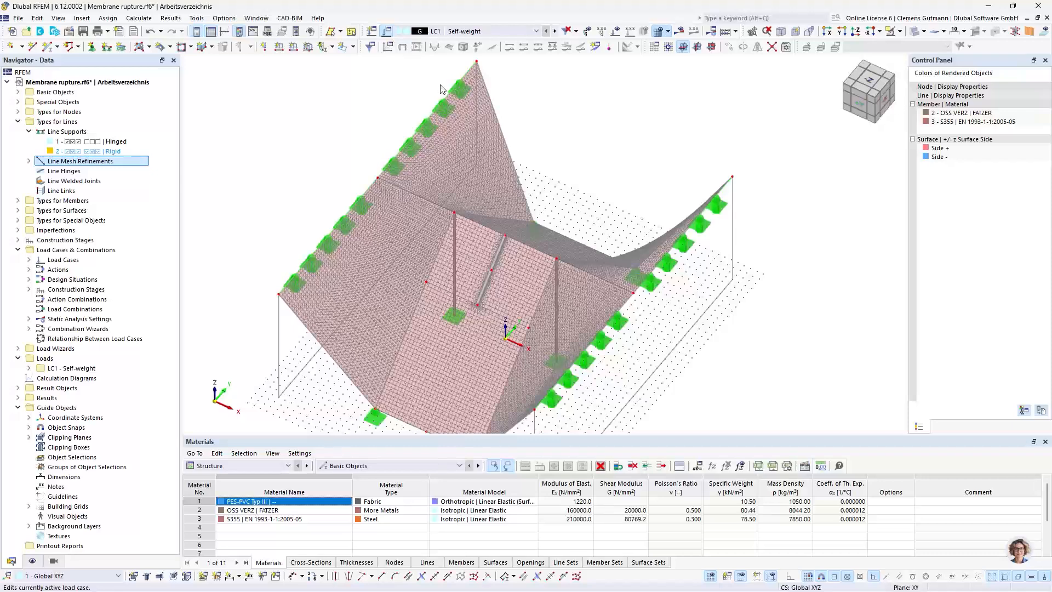
left_click(387, 31)
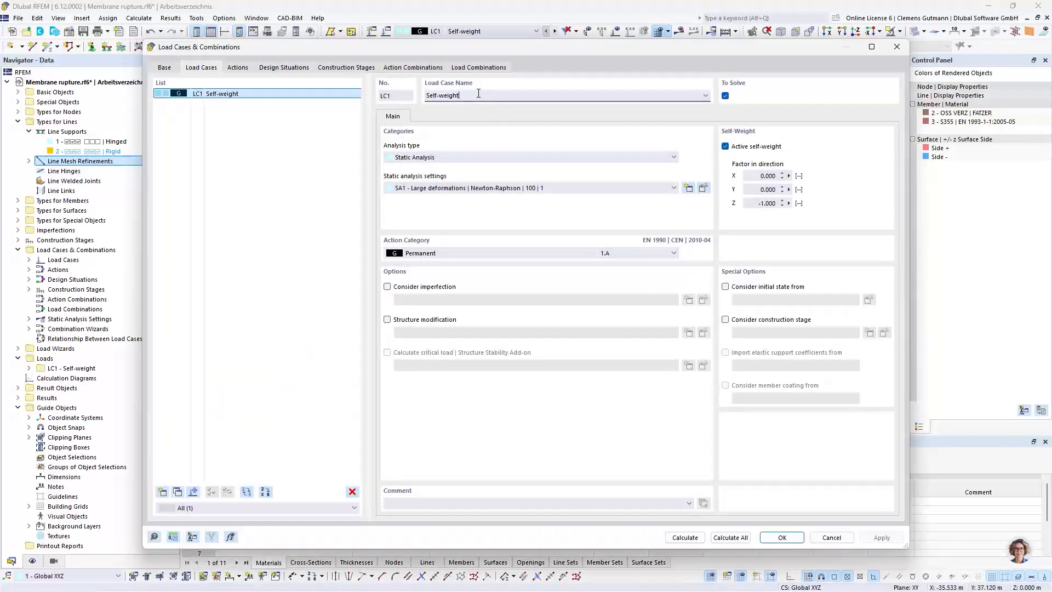
triple_click(478, 93)
type("Form-finding")
key("Return")
left_click(497, 255)
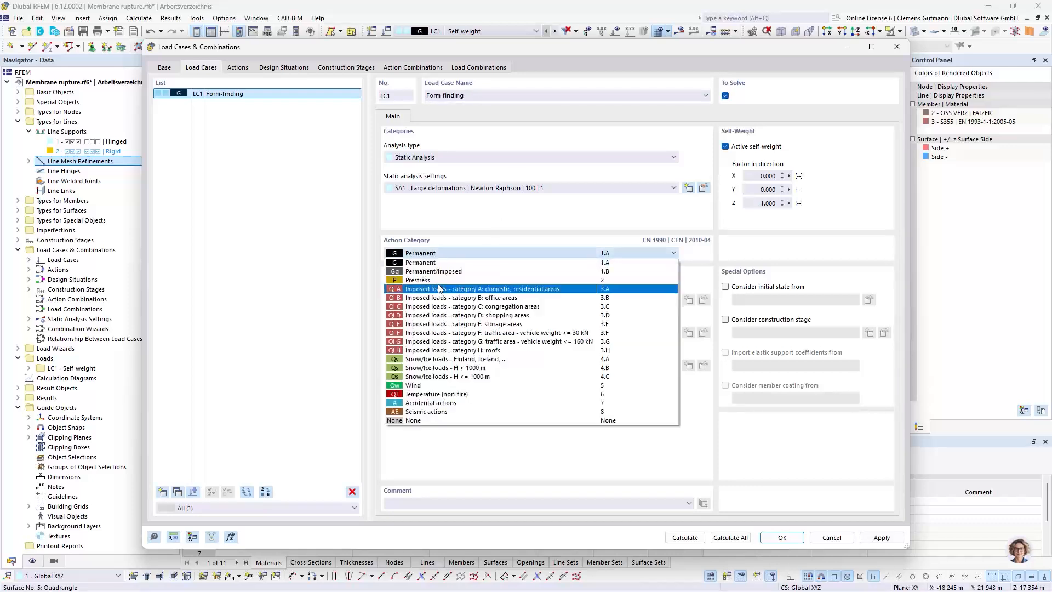
left_click(438, 278)
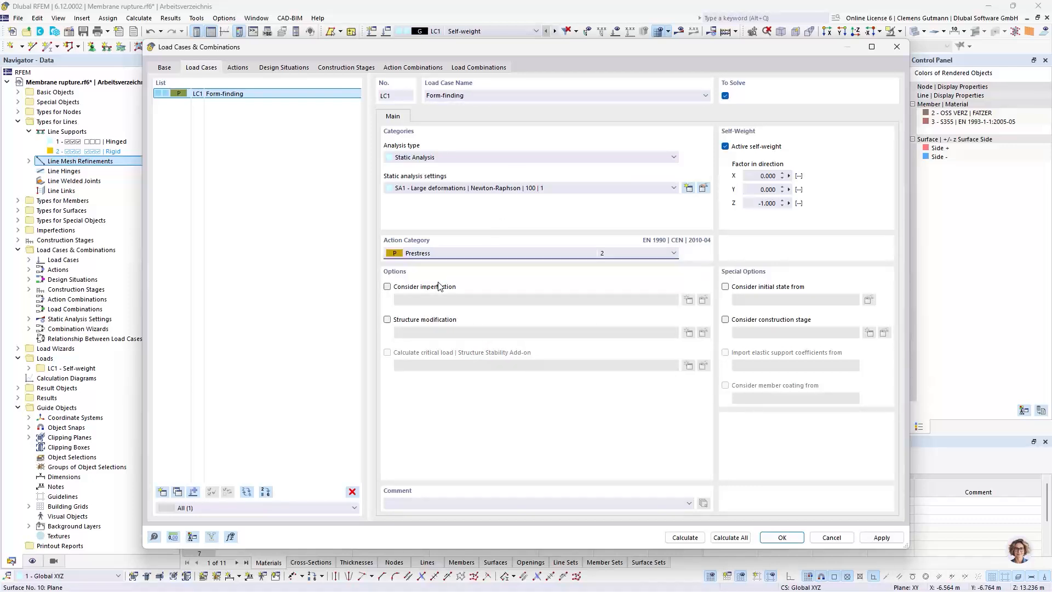
left_click(725, 147)
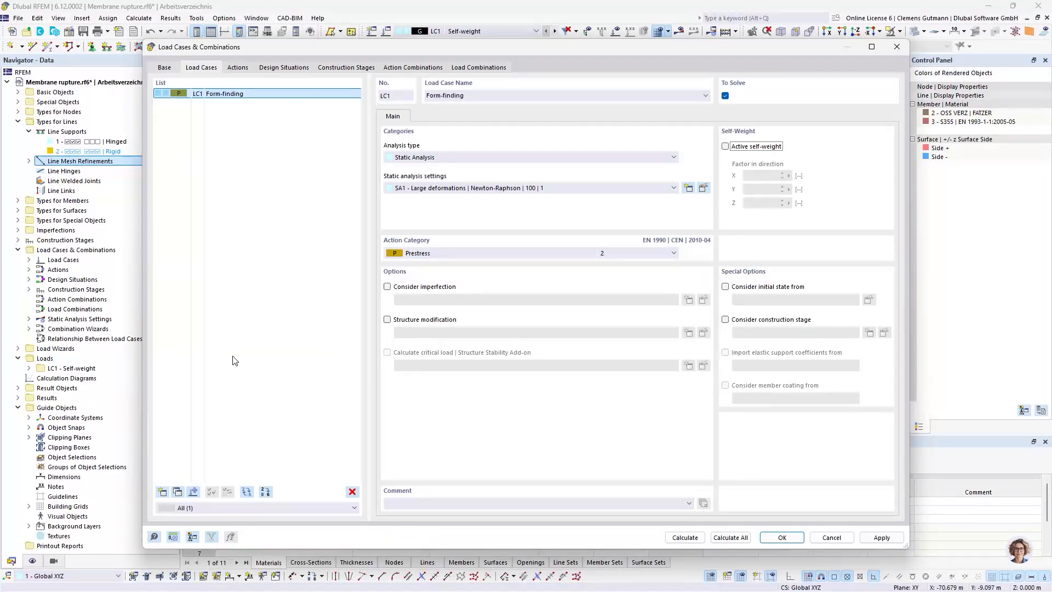
left_click(781, 537)
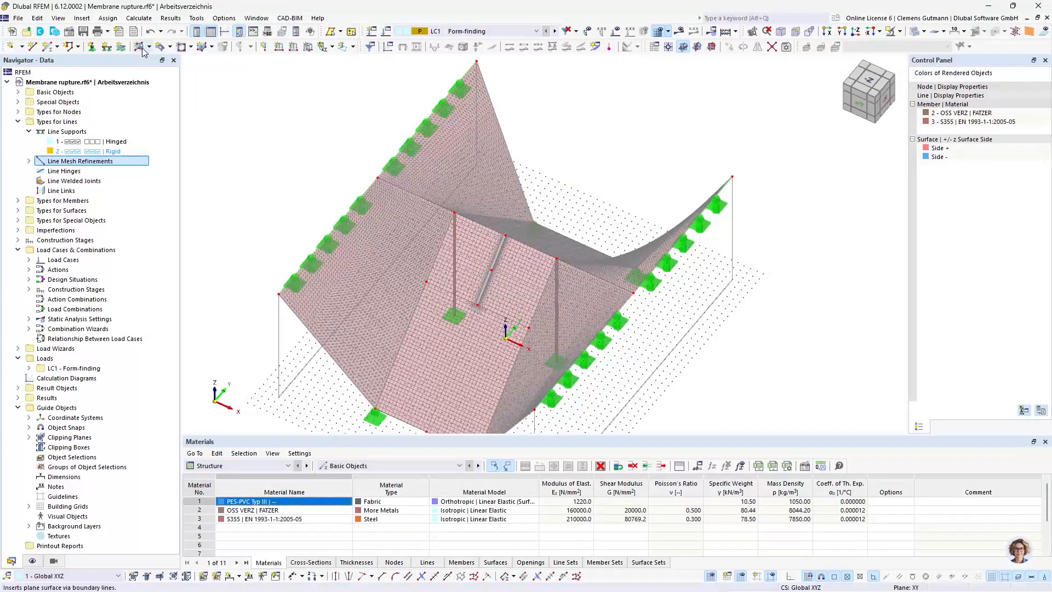
Define a surface load of type Form-Finding with forces of 3 kN/m along x and 2 kN/m along y
left_click(309, 47)
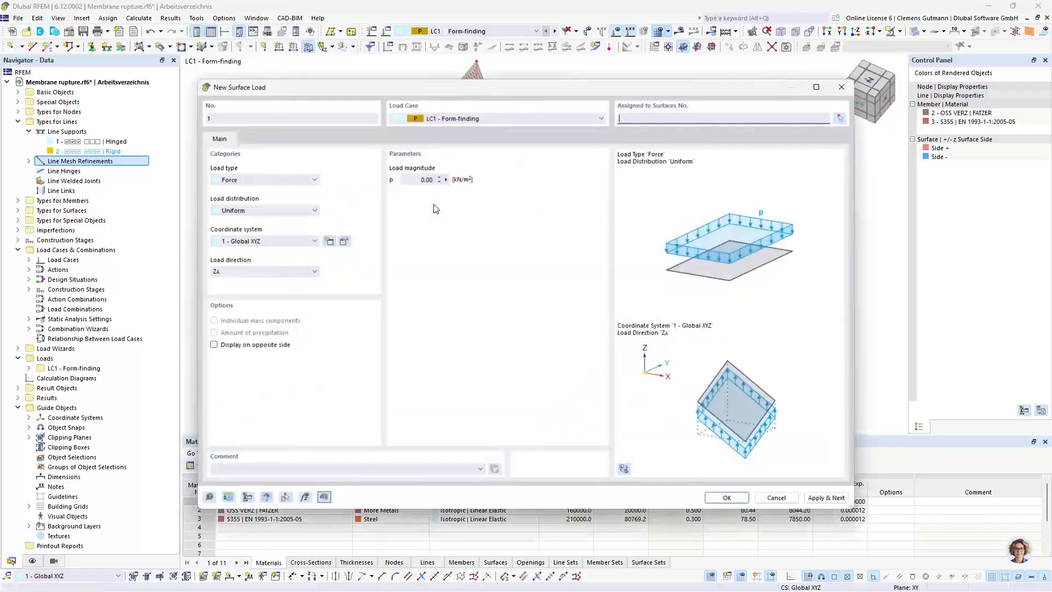
left_click(271, 180)
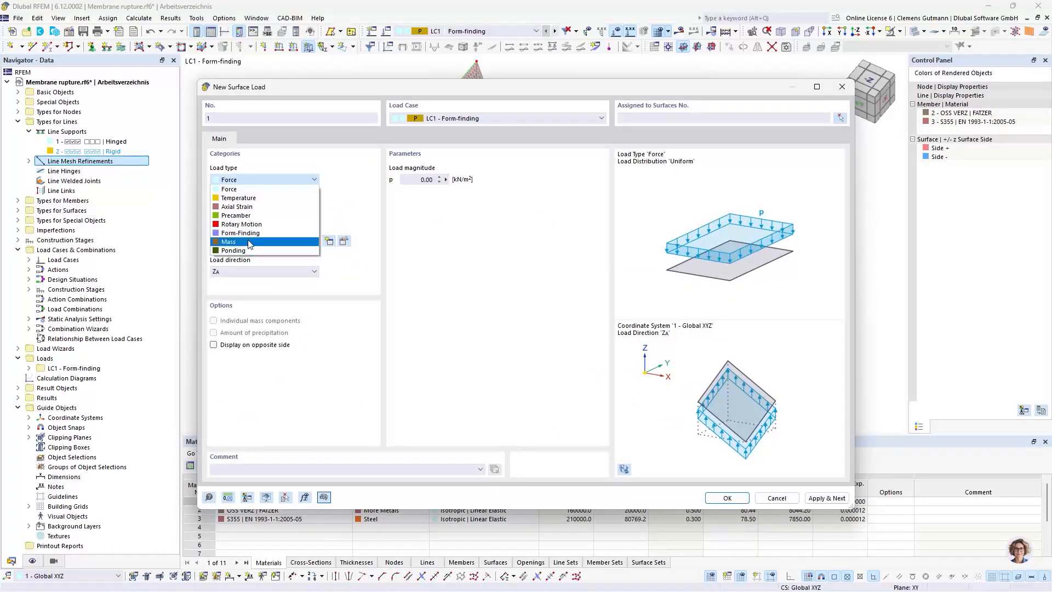
left_click(249, 240)
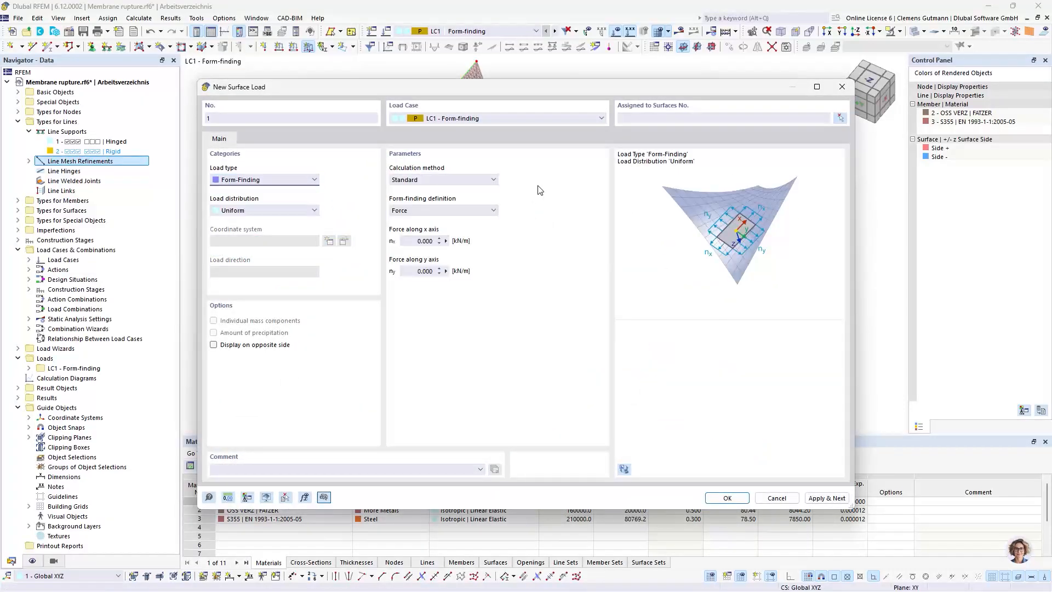
left_click(411, 243)
type("3")
key("Tab")
type("2")
key("Tab")
Assign the form-finding load to the four outer membrane surfaces 2, 3, 5 and 6, and continue with another surface load
left_click(840, 117)
left_click(450, 198)
left_click(503, 232)
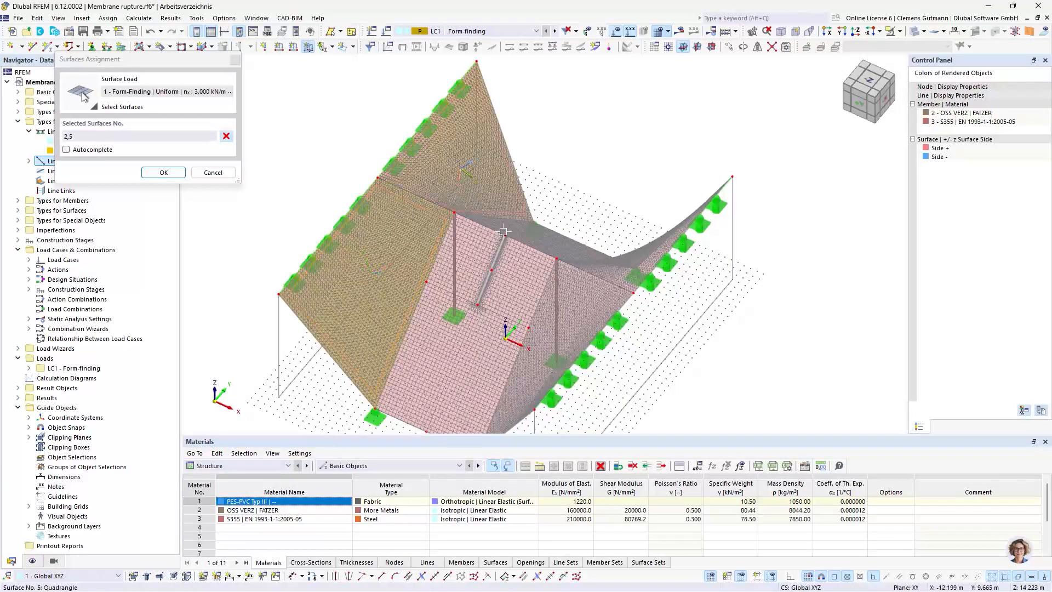
left_click(574, 320)
left_click(638, 242)
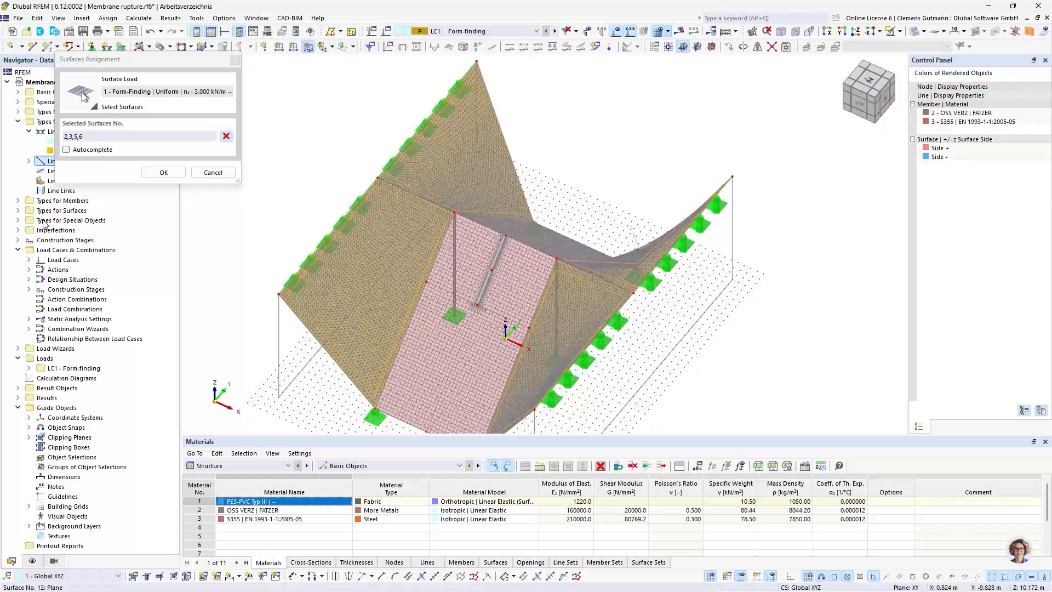
left_click(166, 172)
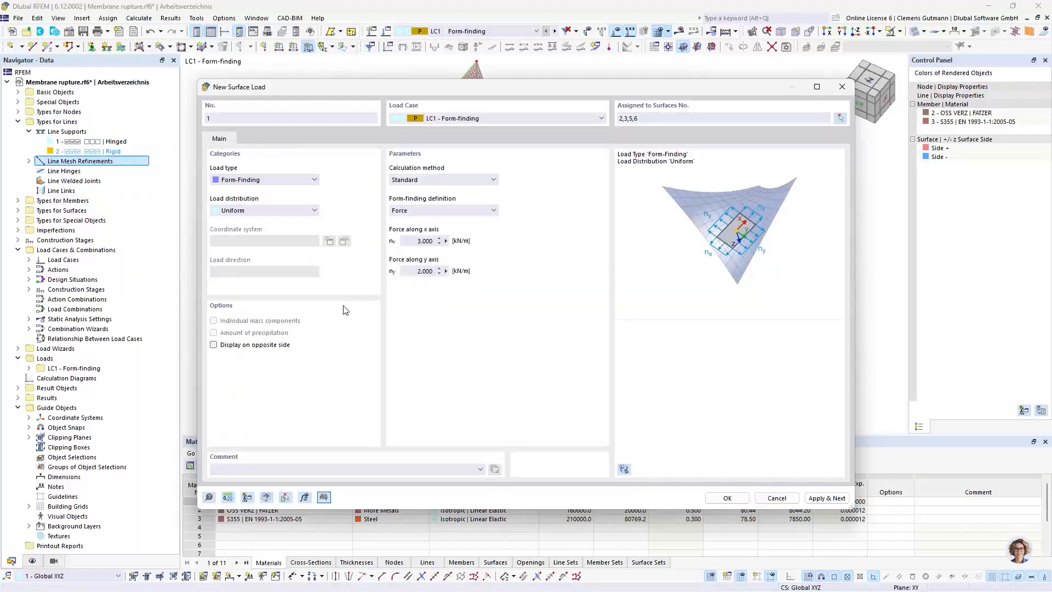
left_click(824, 499)
Set the second form-finding surface load's force along the y axis to 1 kN/m
left_click_drag(408, 271, 588, 267)
type("1")
key("Tab")
Assign the second form-finding load to the central membrane surfaces 1, 4 and 9-12, including the narrow strips between the rupture lines
left_click(840, 118)
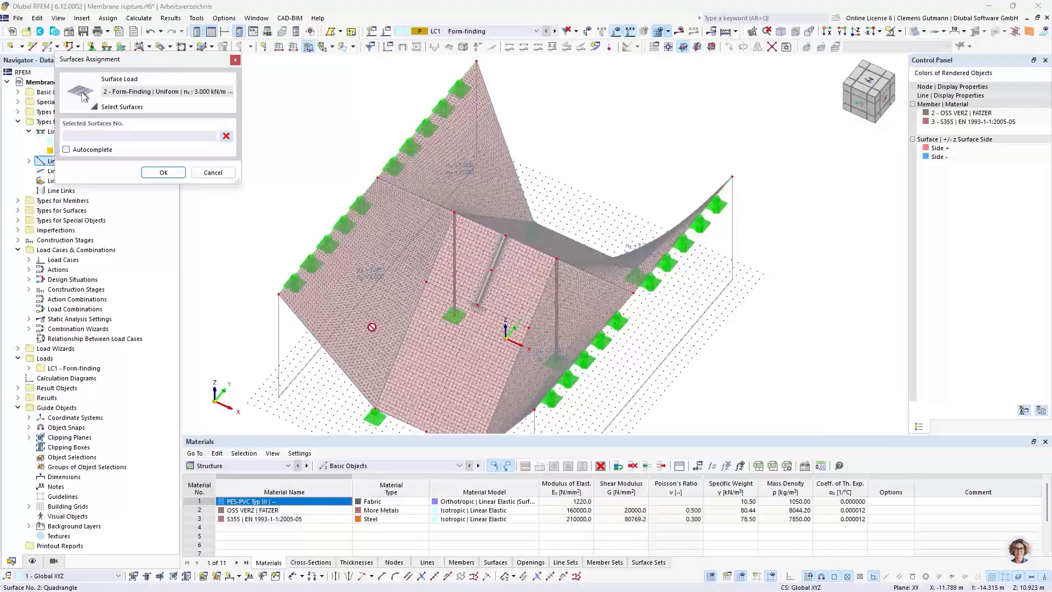
left_click(510, 331)
left_click(439, 338)
left_click(471, 277)
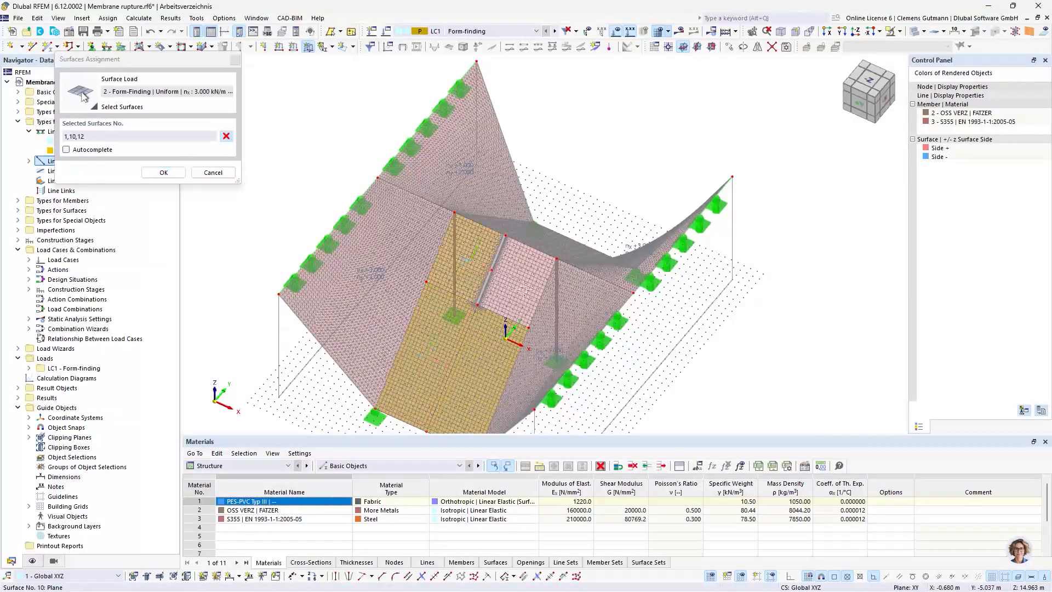
left_click(531, 240)
scroll(492, 273, "up", 10)
left_click(460, 262)
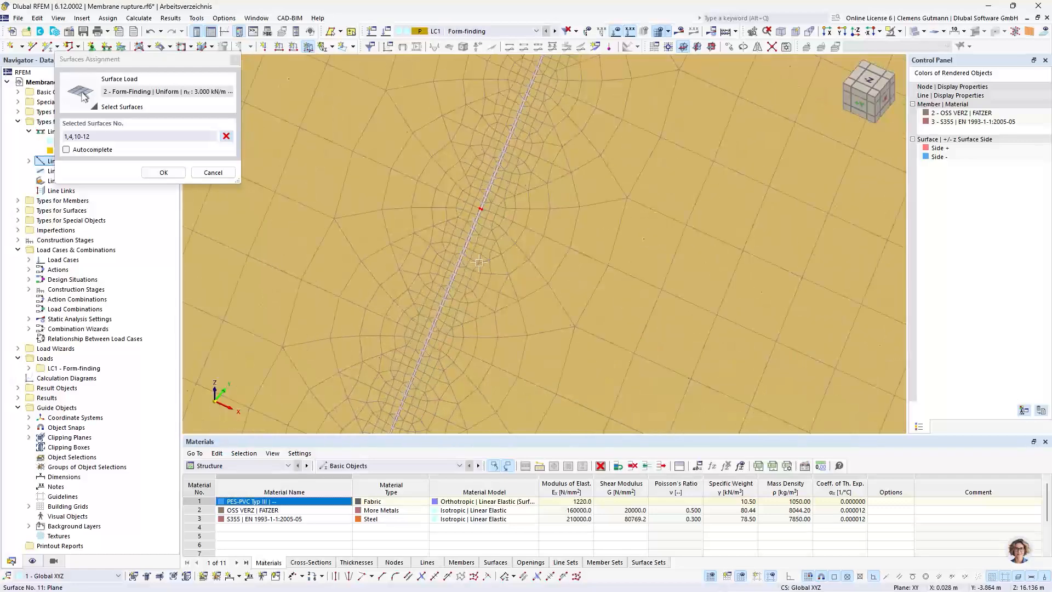
scroll(479, 263, "up", 5)
left_click(390, 272)
left_click(164, 173)
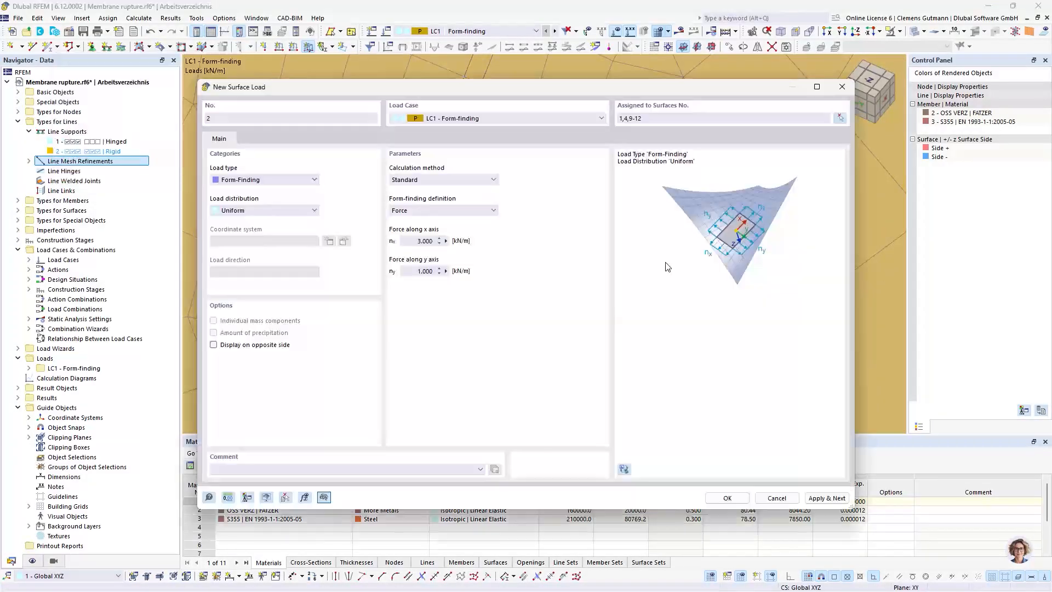
left_click(727, 498)
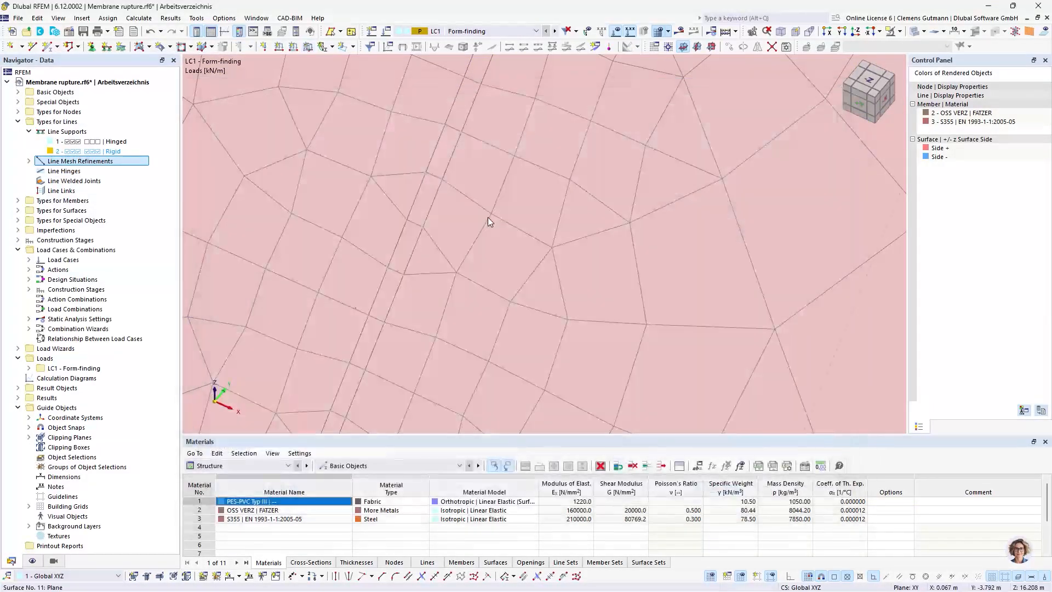
scroll(488, 222, "down", 15)
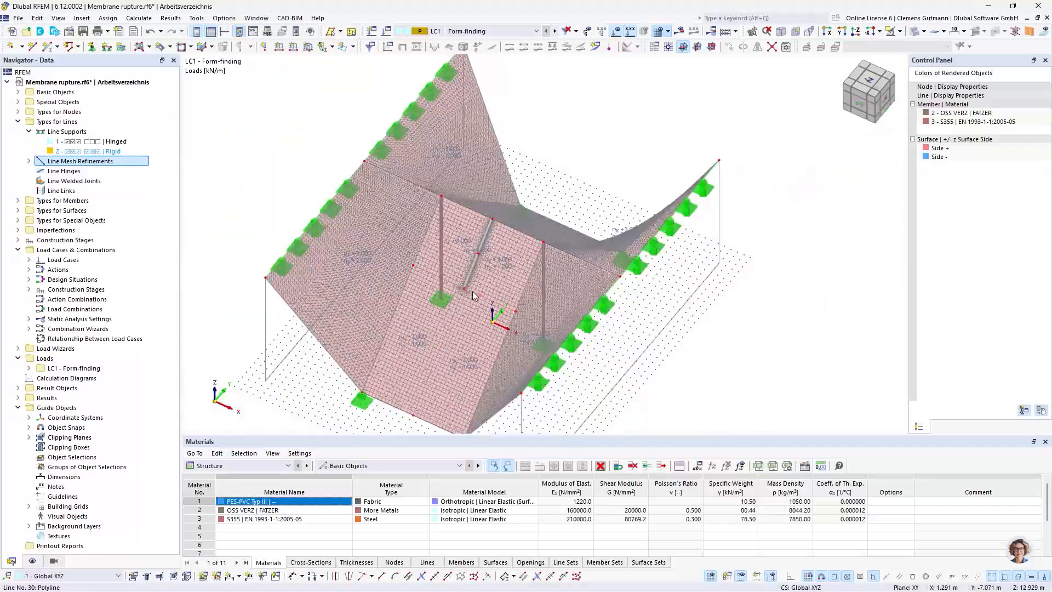
middle_click_drag(469, 331, 445, 377, "ctrl")
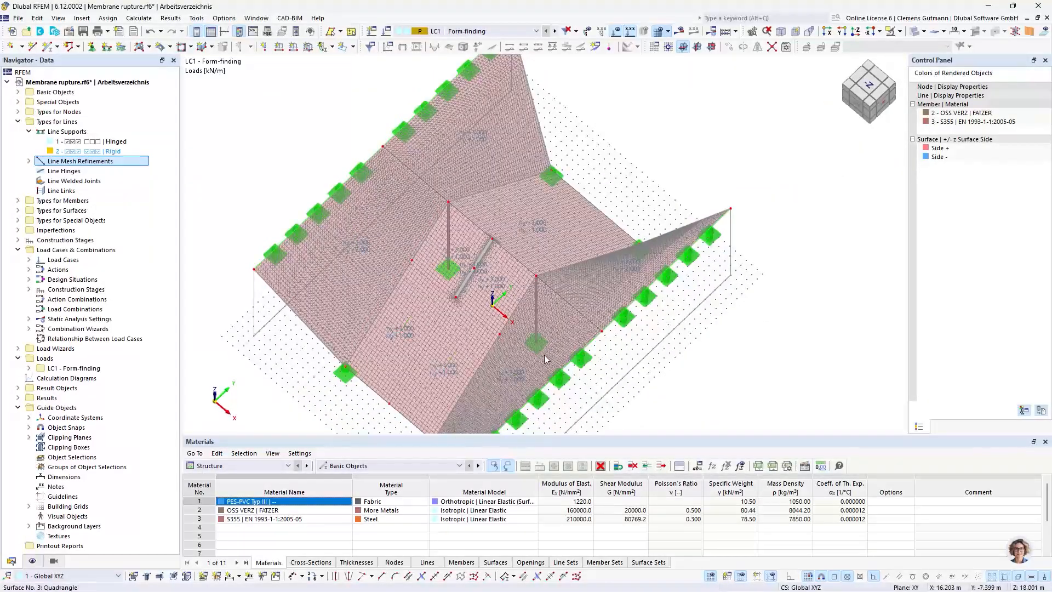
scroll(532, 244, "down", 5)
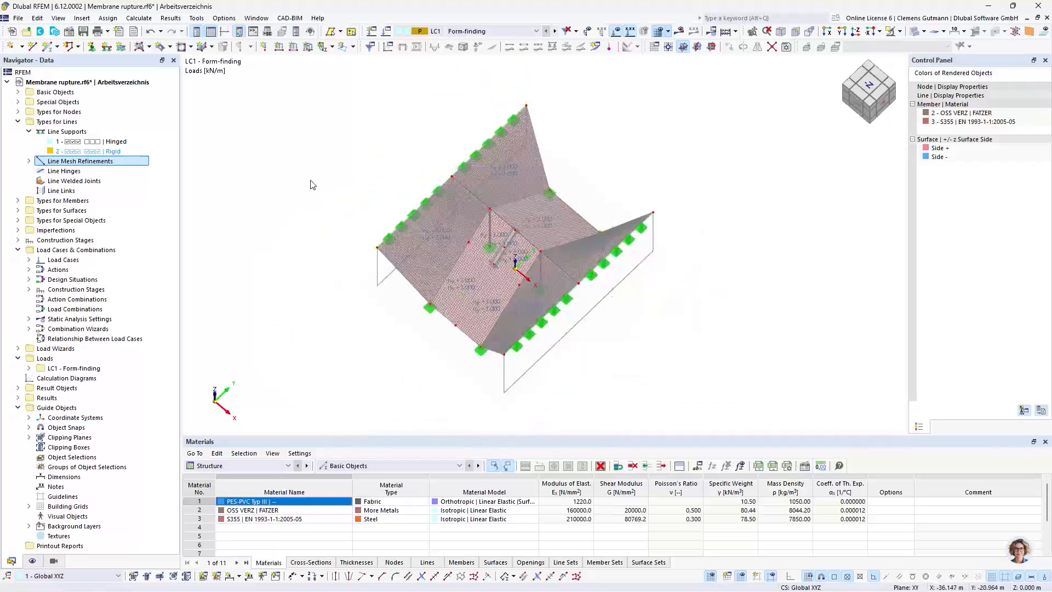
key("ctrl+a")
scroll(501, 241, "up", 5)
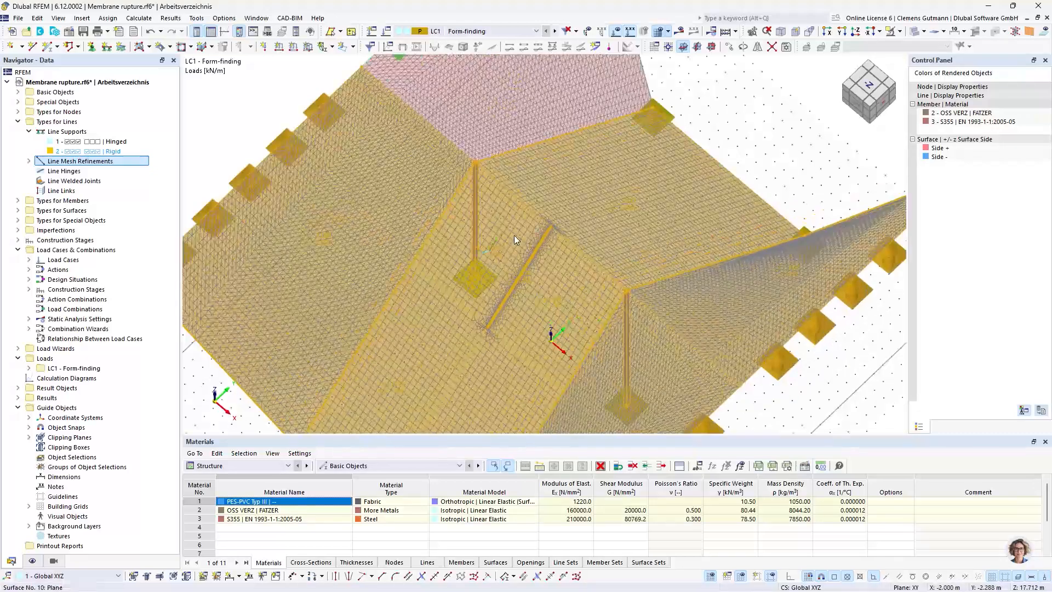
right_click(514, 227)
mouse_move(621, 62)
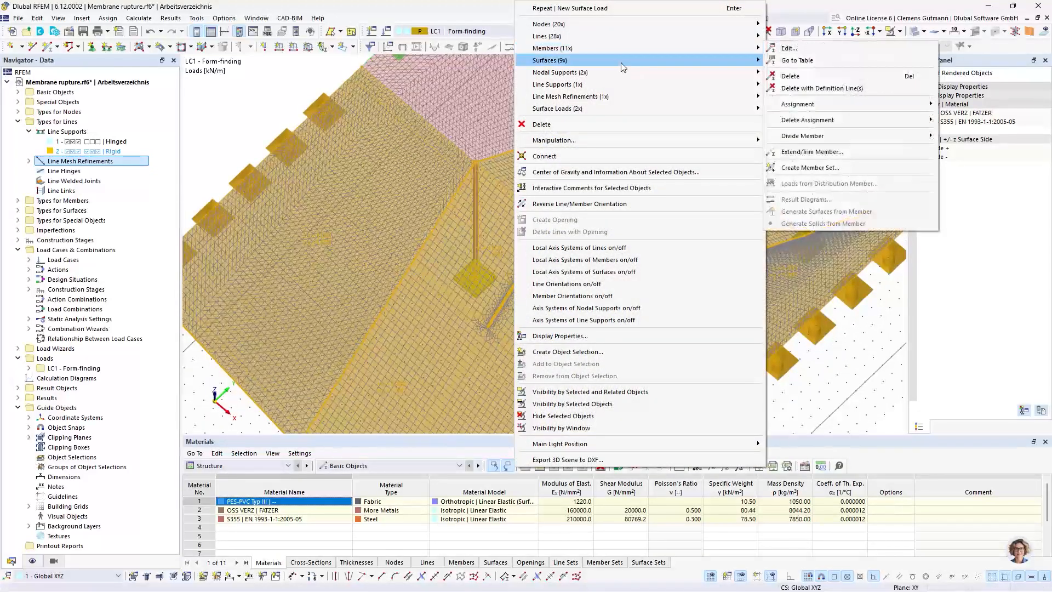
left_click(354, 245)
Edit all membrane surfaces 1-6 and 9-12 together, setting their input axes to the axis parallel to lines category with axis y
scroll(649, 302, "down", 5)
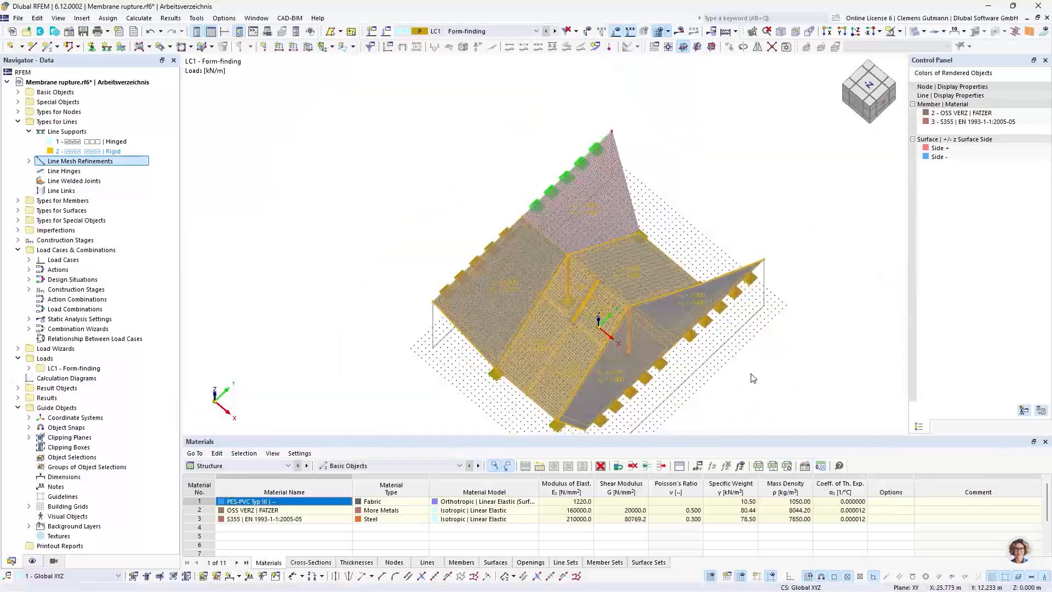
left_click_drag(782, 415, 578, 253)
right_click(587, 246)
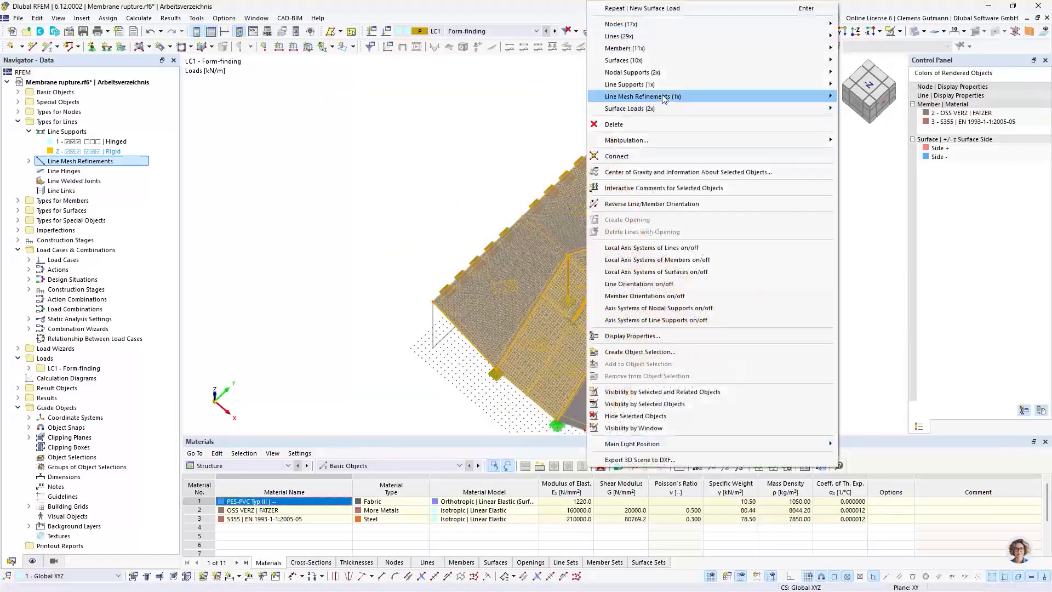
mouse_move(745, 61)
left_click(860, 61)
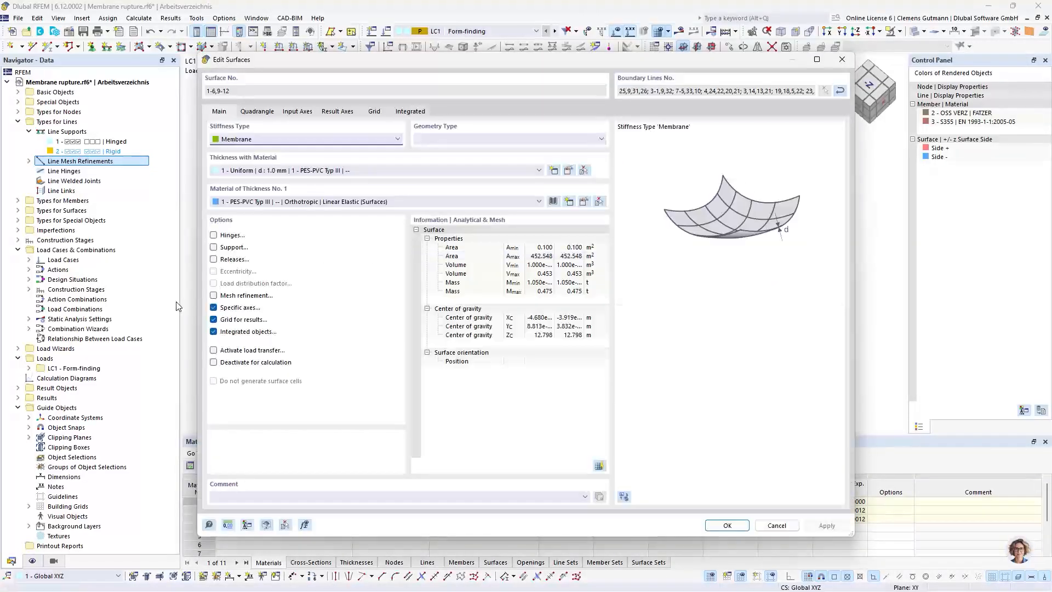
left_click(305, 113)
left_click(324, 144)
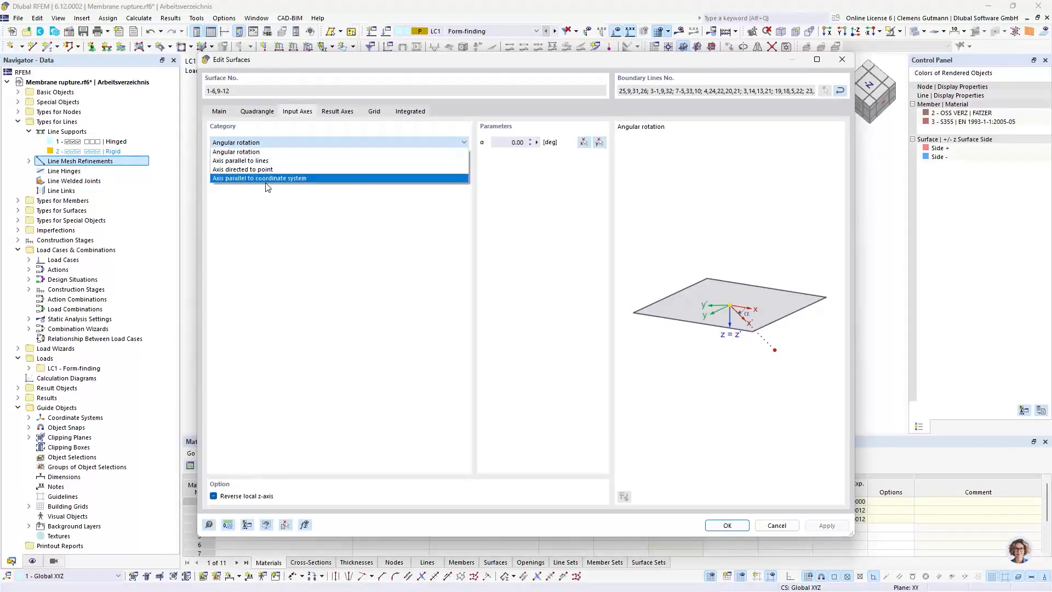
left_click(299, 162)
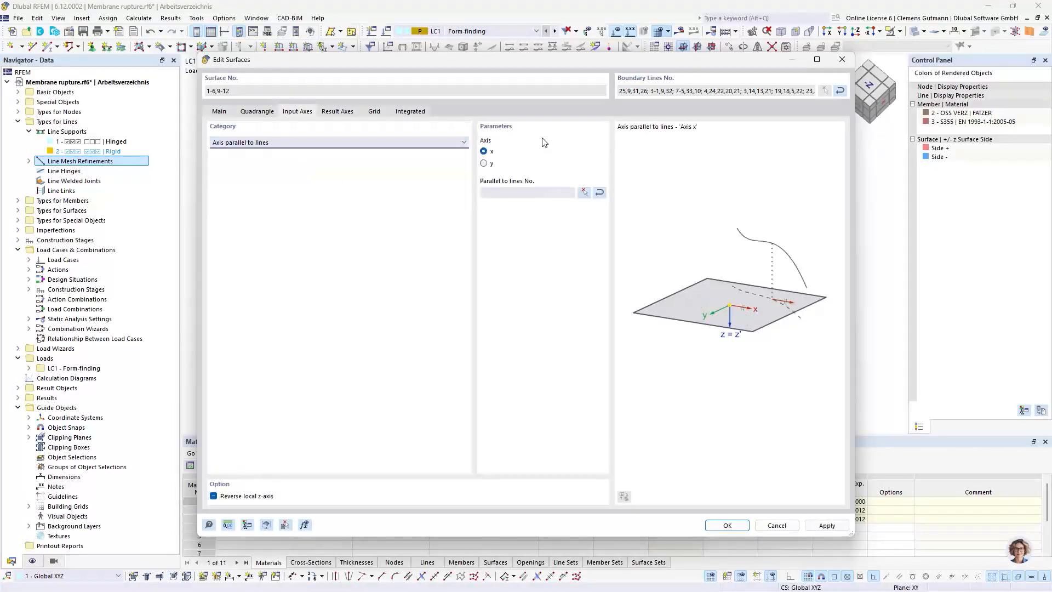
left_click(484, 164)
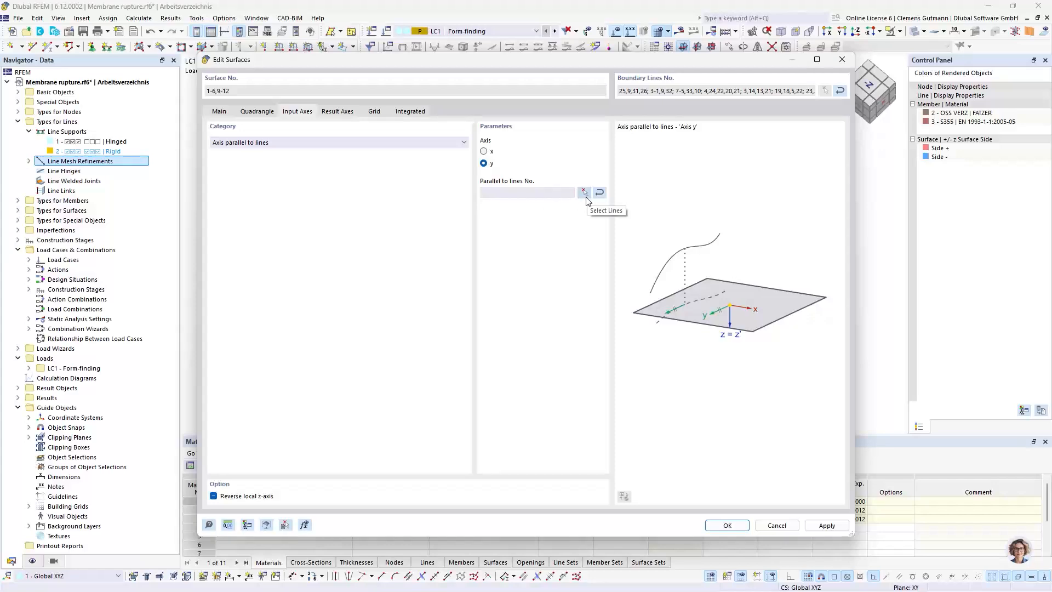
Use line 4 at the mast top as the reference for the surfaces' y axis, apply the change and clear the selection
left_click(585, 193)
scroll(567, 263, "up", 8)
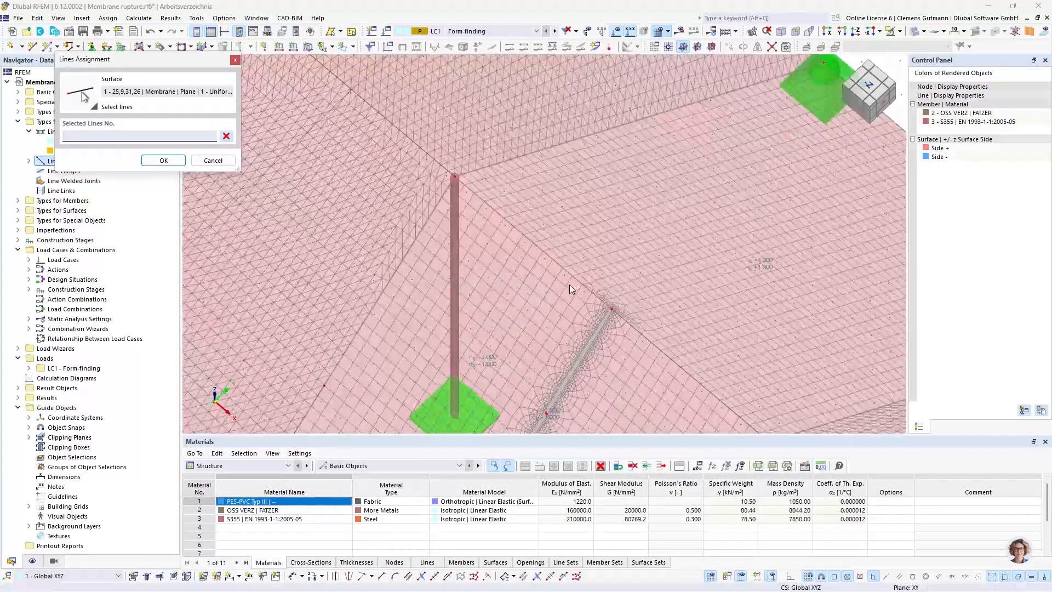
left_click(569, 271)
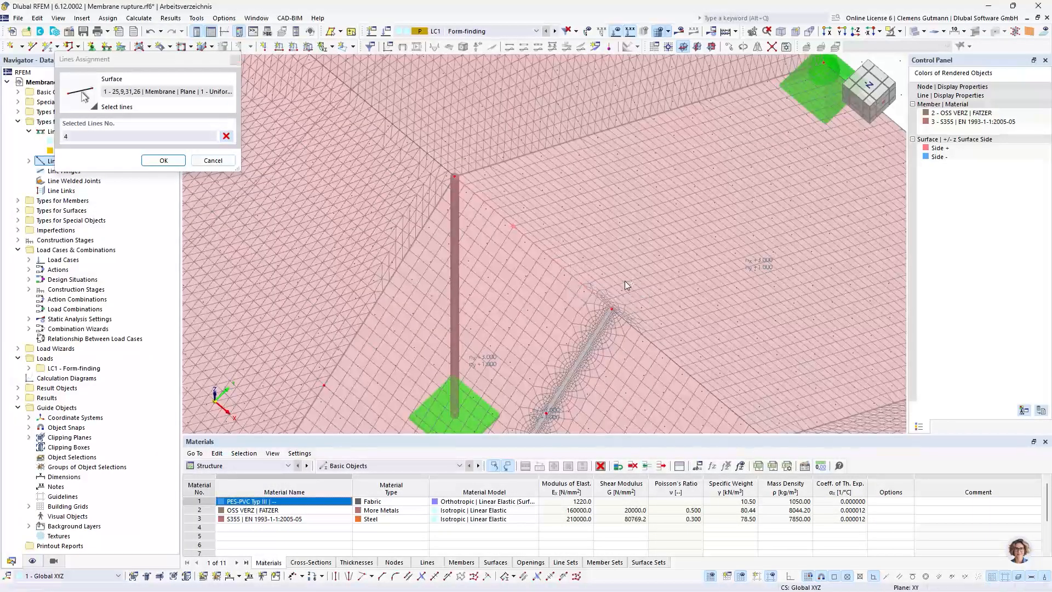
left_click(161, 160)
left_click(727, 525)
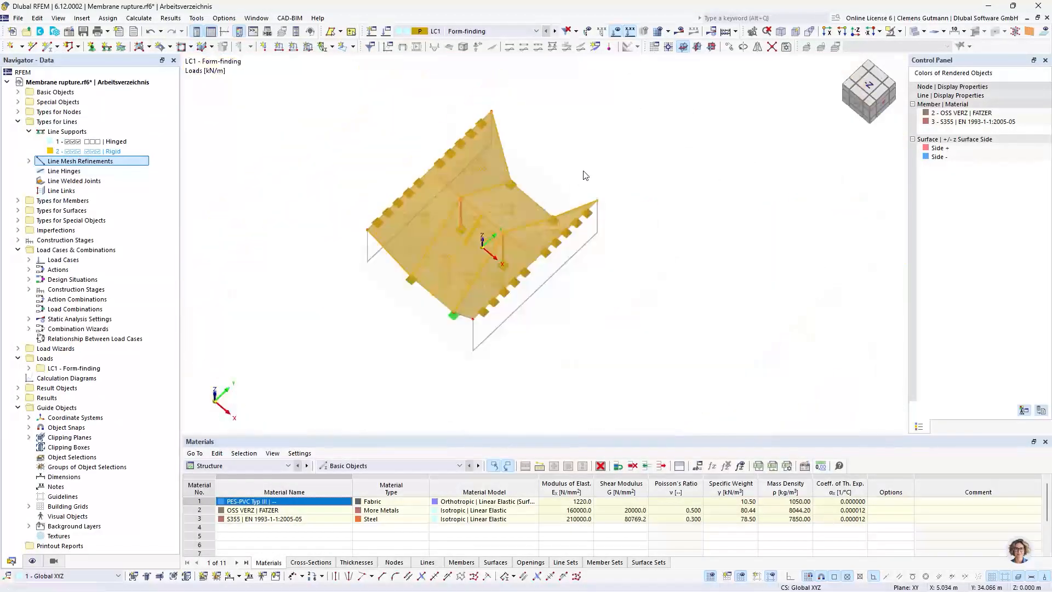
left_click(583, 175)
scroll(397, 235, "up", 4)
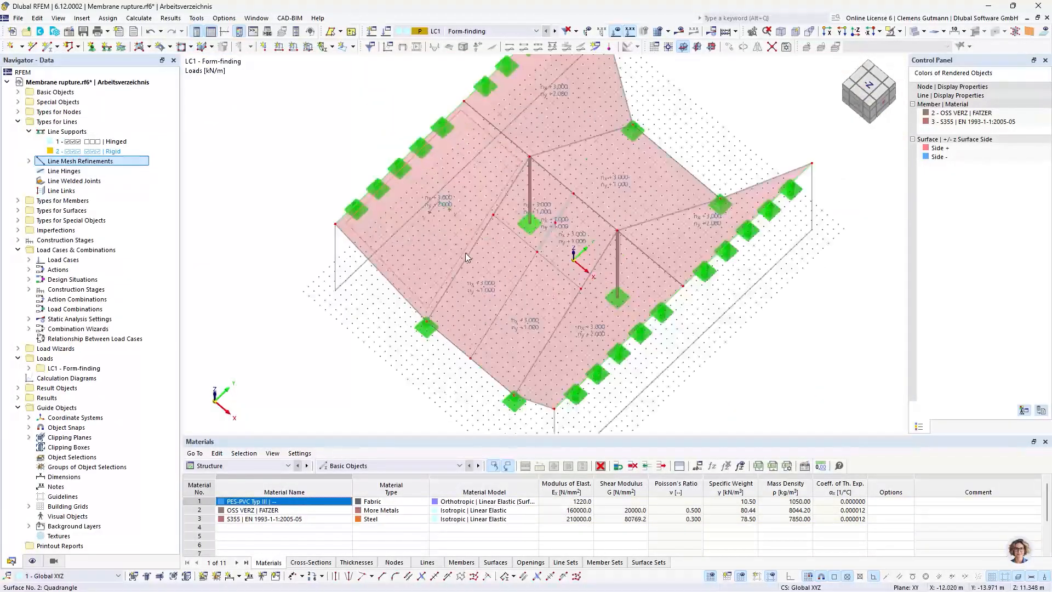
Create a new member load in LC1 and assign it to cable members 1-4 and 7-12
middle_click_drag(616, 292, 630, 271, "ctrl")
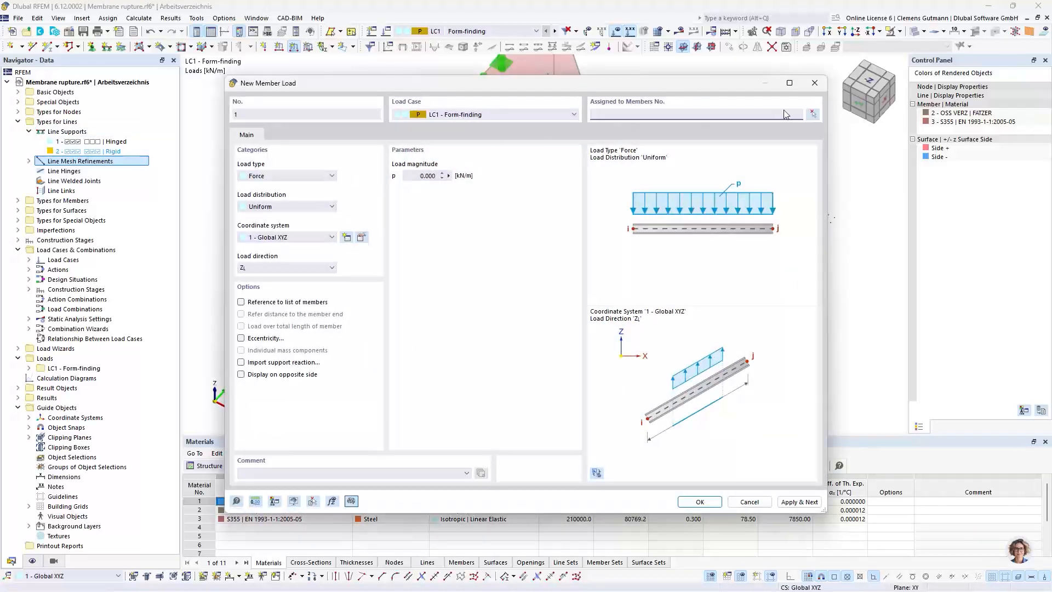
left_click(813, 114)
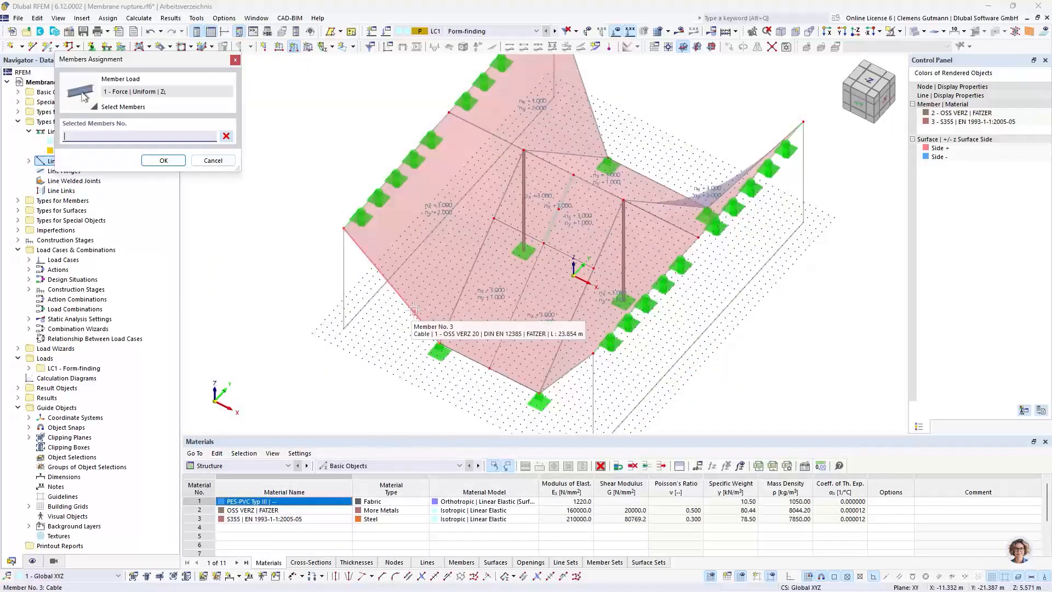
left_click(414, 310)
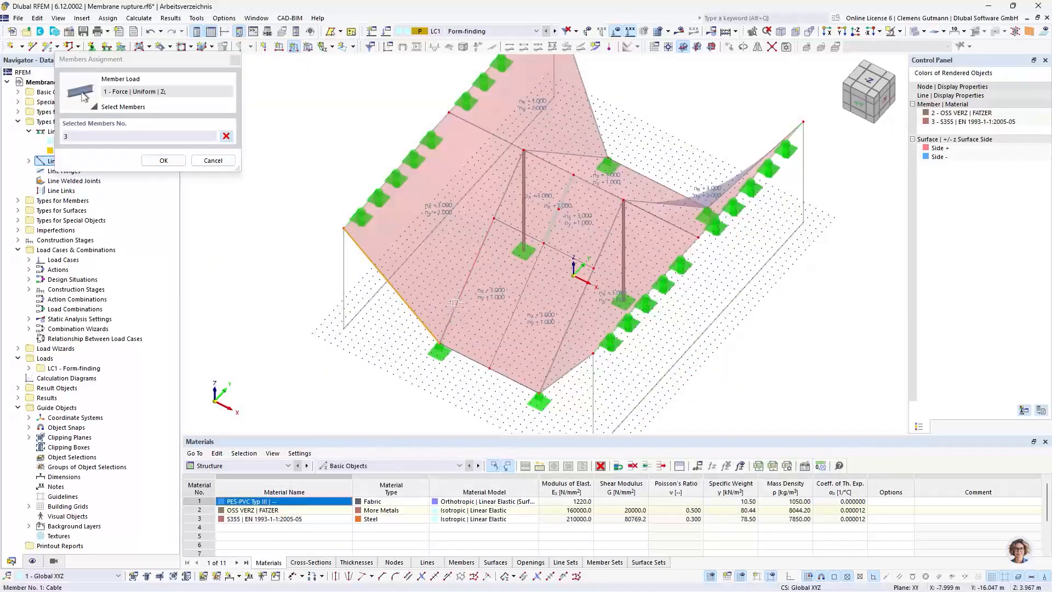
left_click(456, 304)
left_click(498, 196)
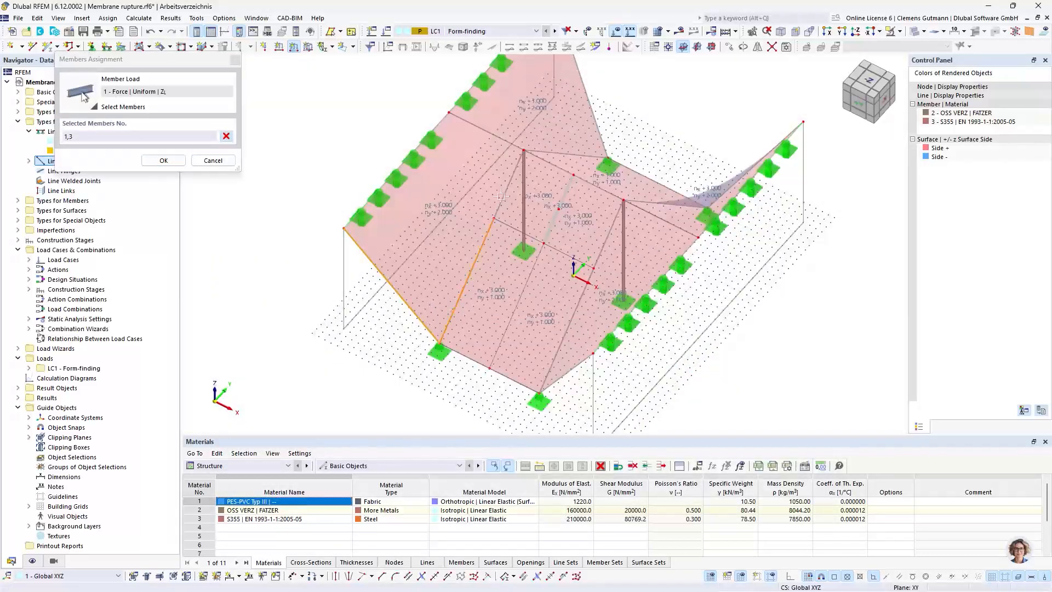
left_click(602, 252)
left_click(572, 366)
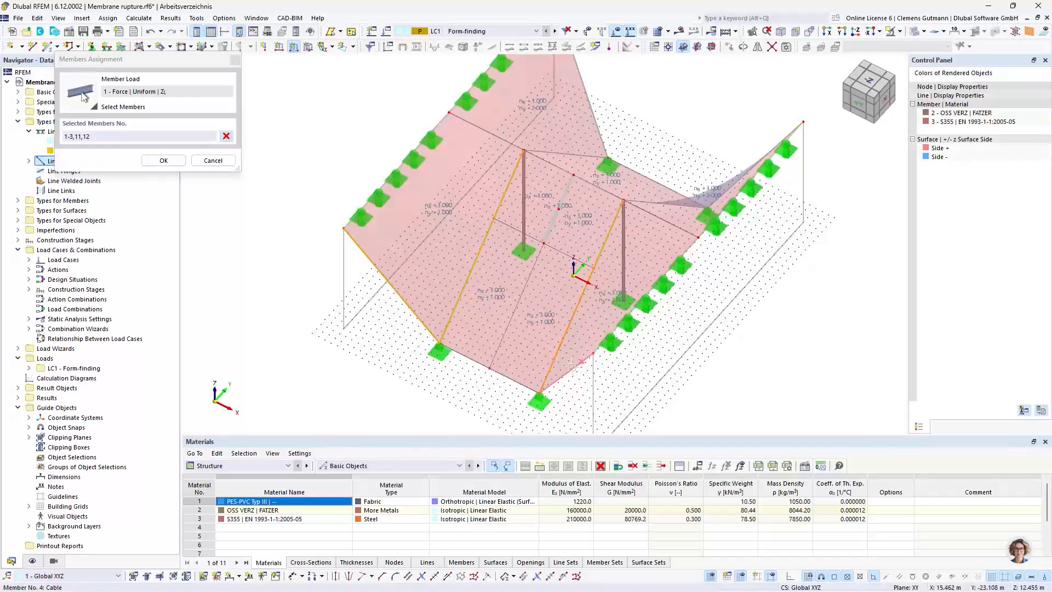
left_click(572, 365)
middle_click_drag(759, 193, 537, 264, "ctrl")
left_click(569, 401)
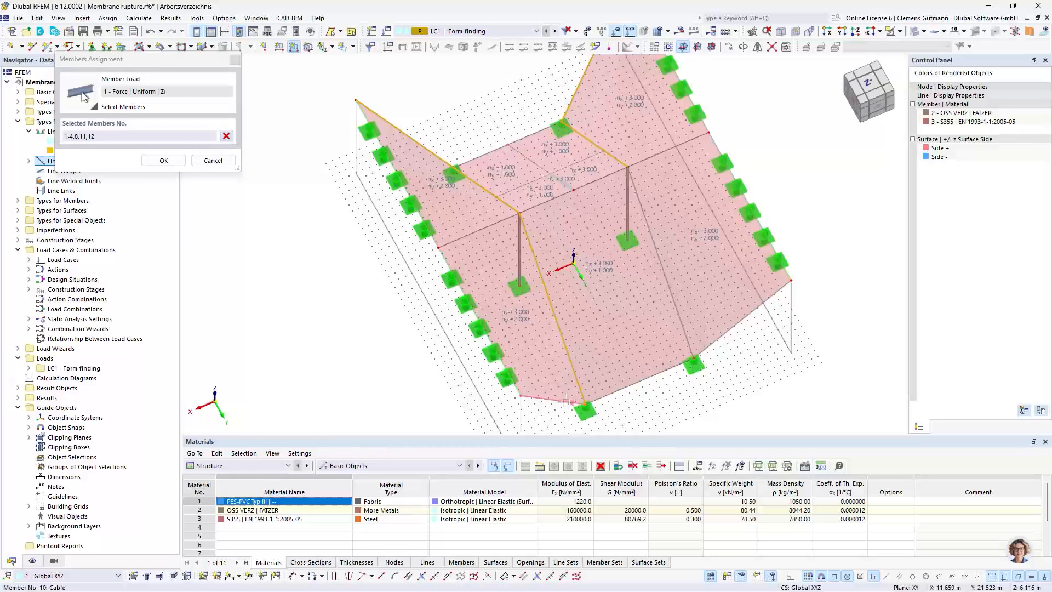
left_click(713, 343)
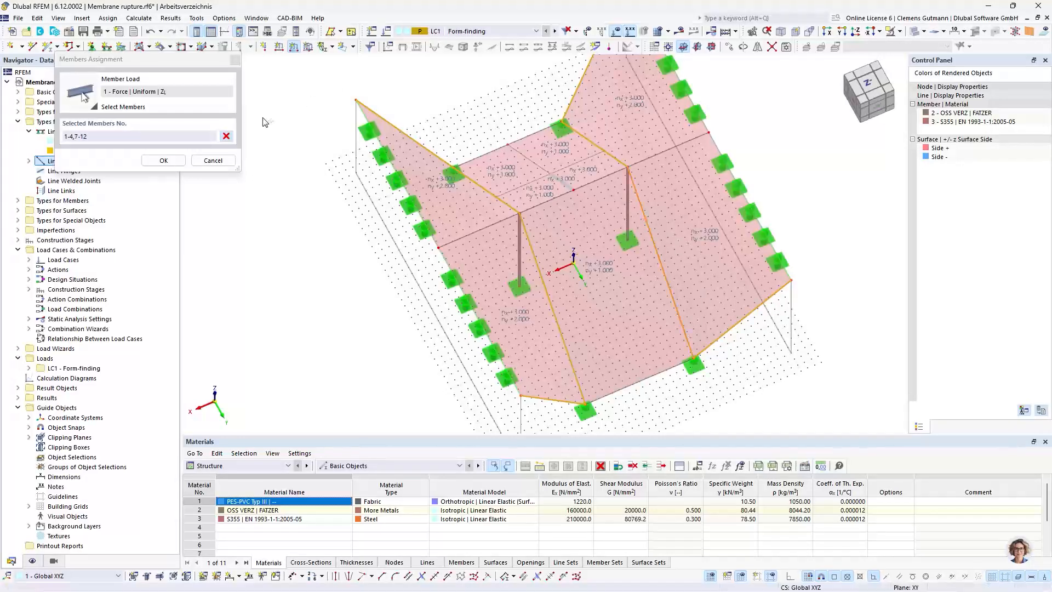
left_click(163, 161)
Define the member load as Form-Finding with a geometric relative sag of 10% and apply it, continuing with another load
left_click(286, 176)
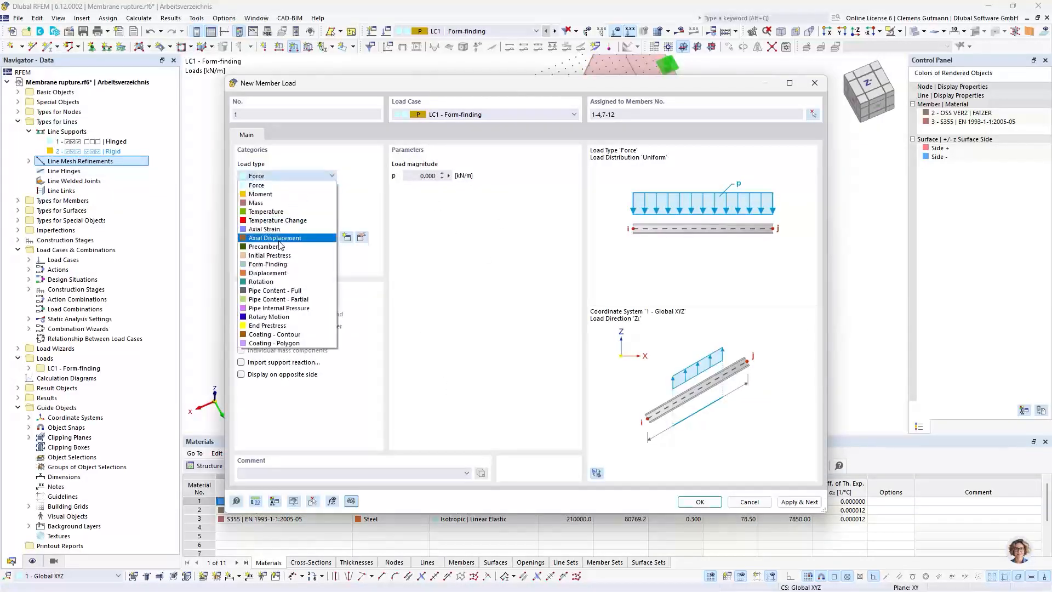
left_click(294, 265)
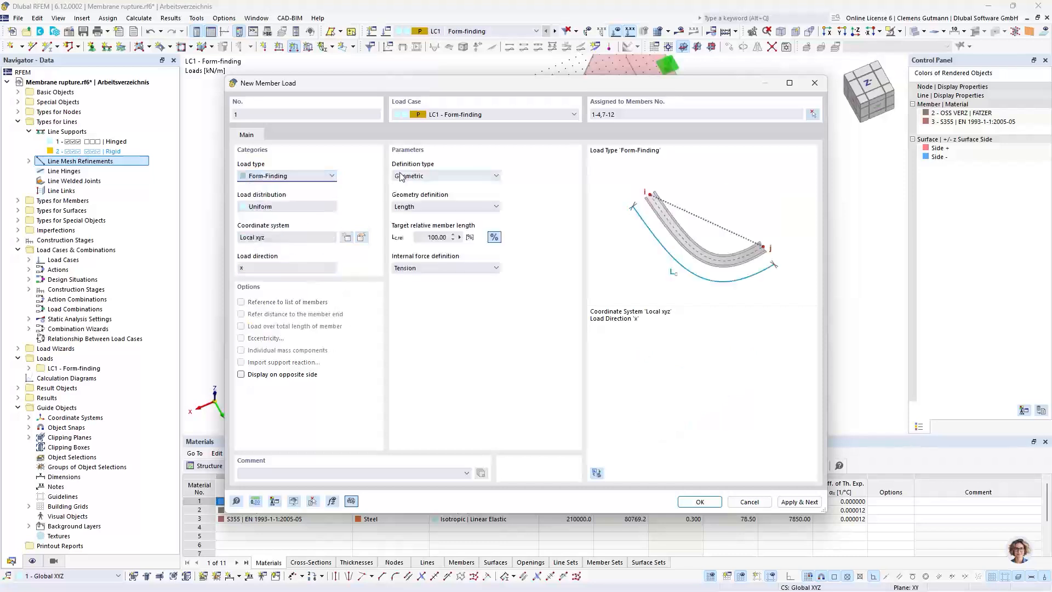
left_click(433, 210)
left_click(419, 224)
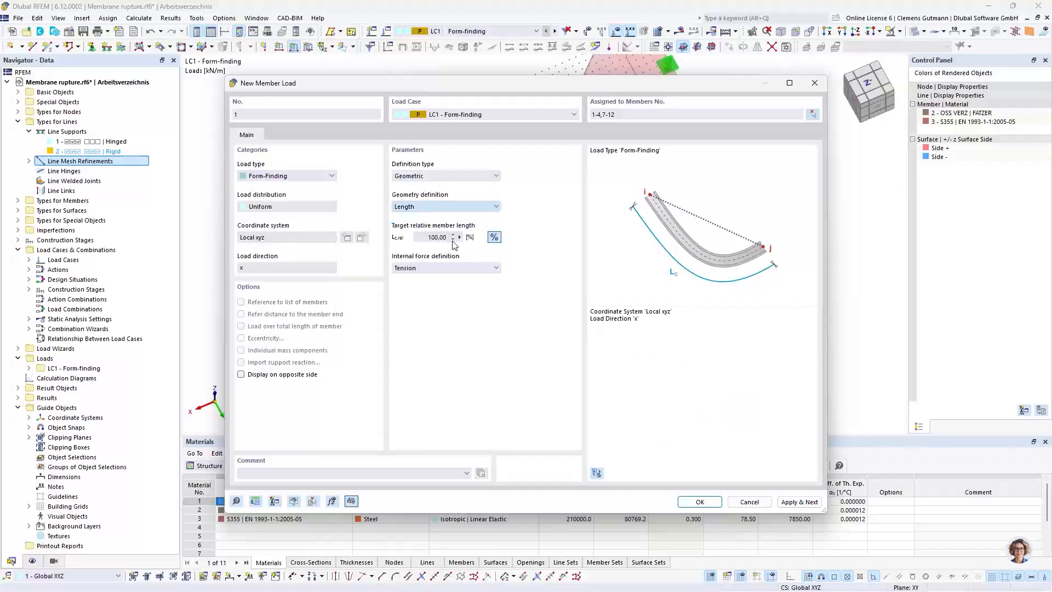
type("10")
key("Tab")
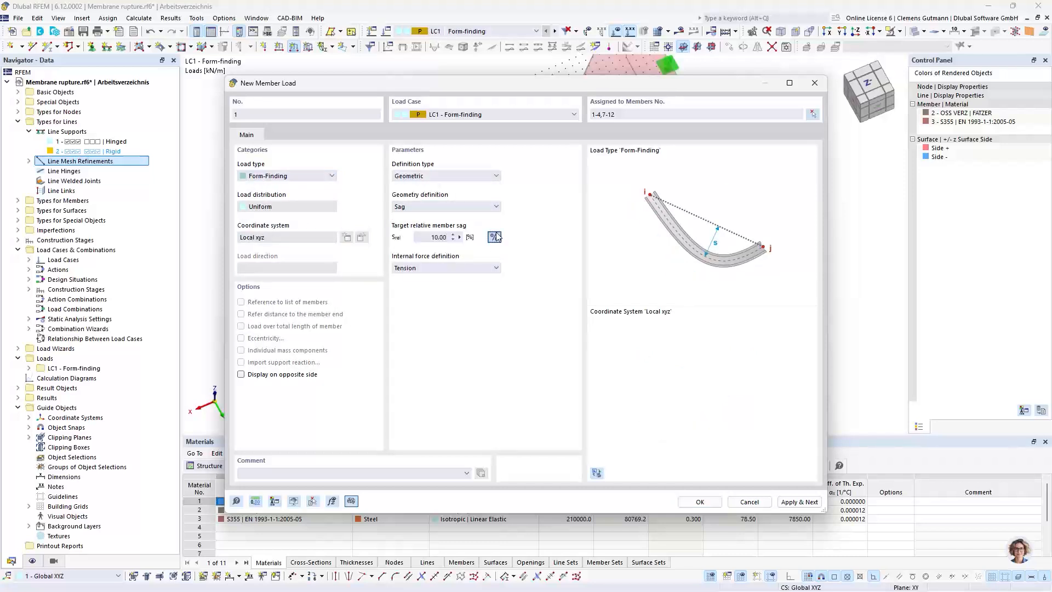
left_click(802, 502)
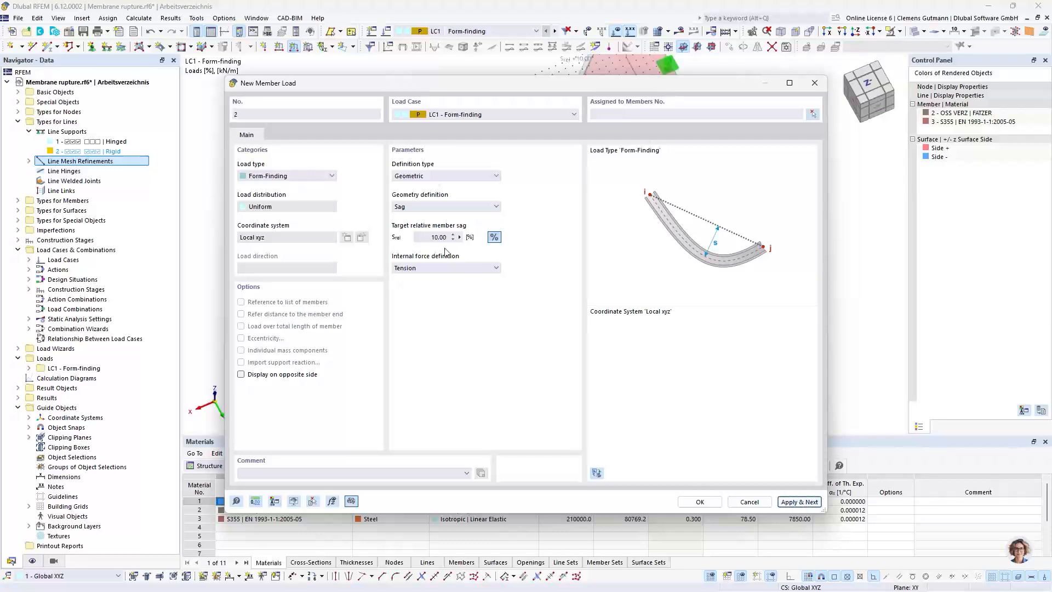
left_click(426, 235)
type("60")
key("Tab")
left_click(812, 114)
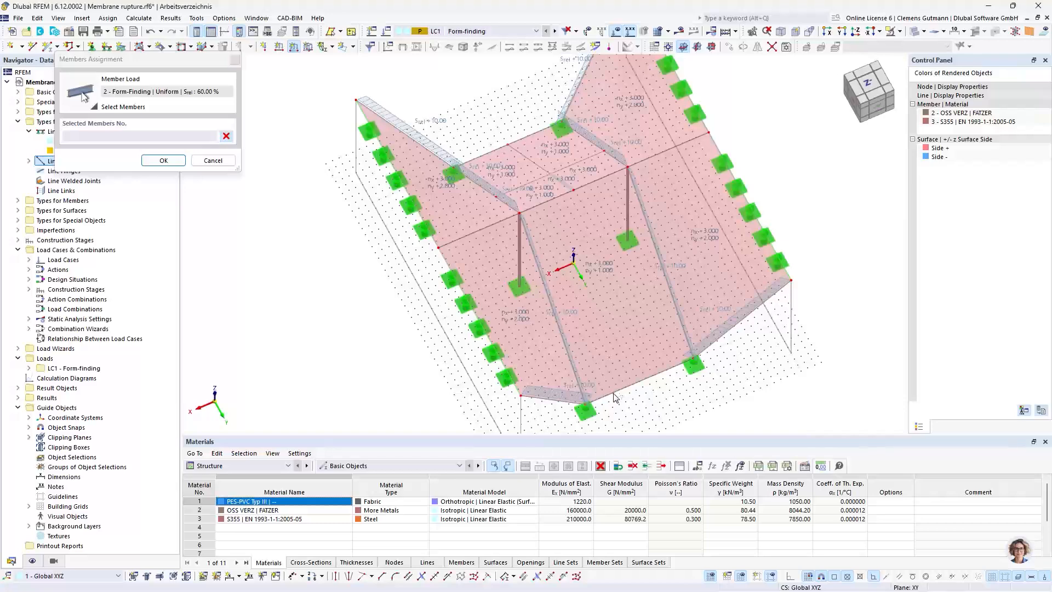
key("Escape")
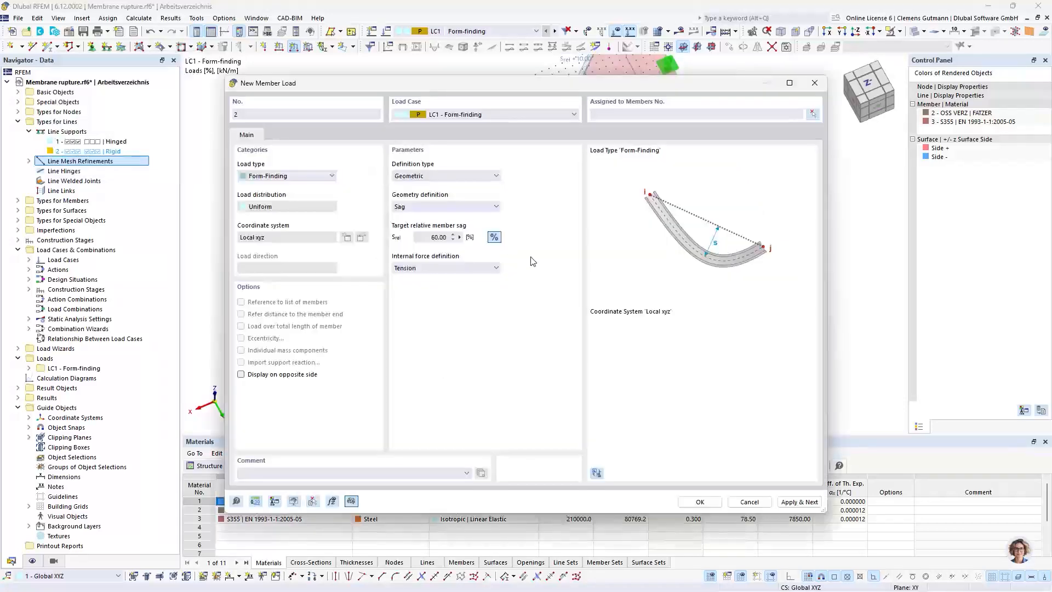
key("Escape")
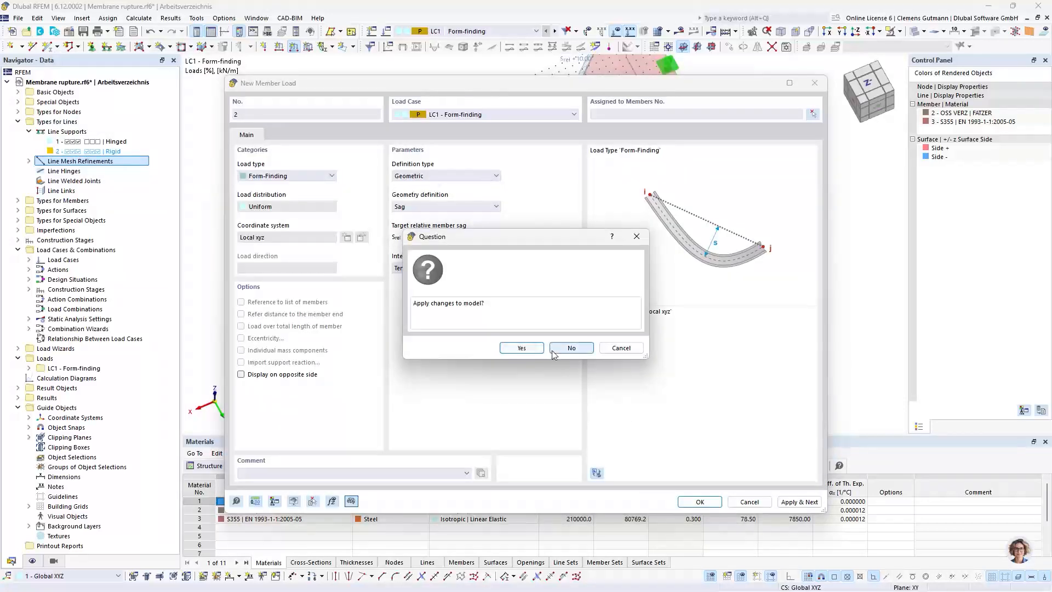
left_click(570, 350)
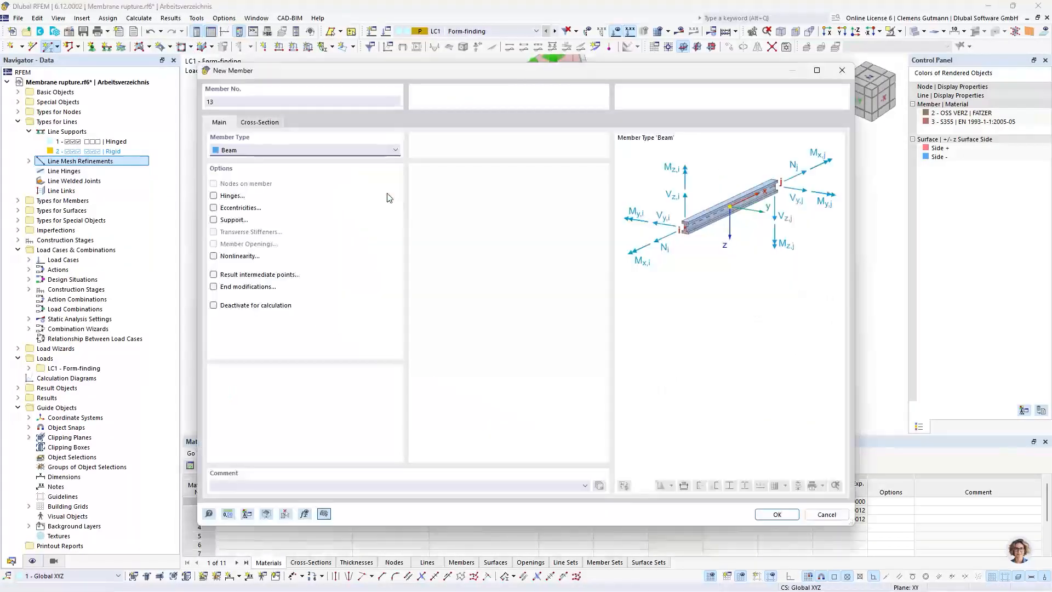
Create two members of type Cable along the straight membrane edge at Y -20 m, meeting at the edge's middle node
left_click(251, 150)
left_click(254, 230)
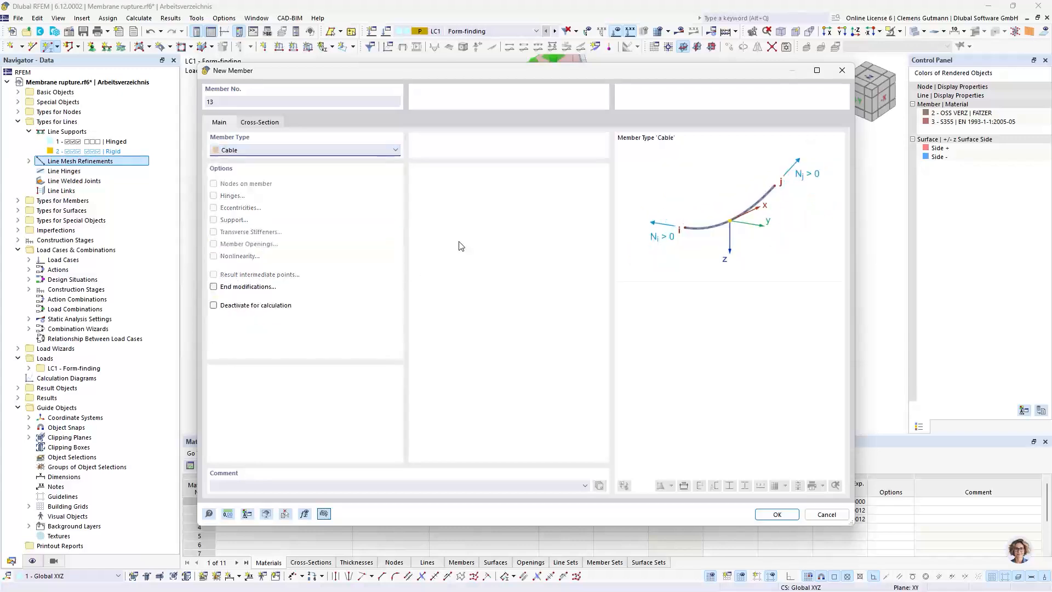
left_click(777, 514)
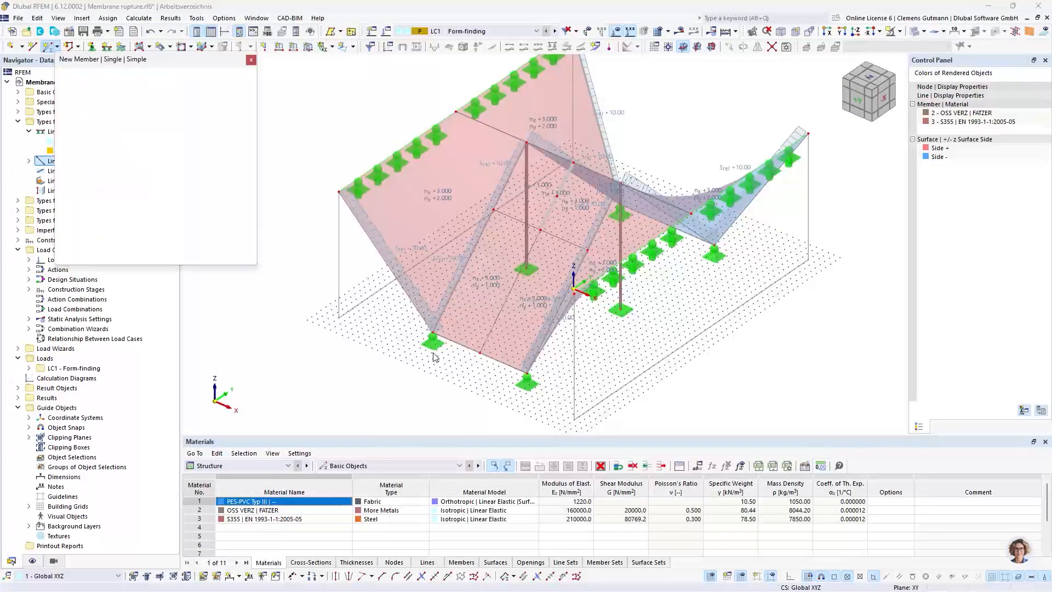
left_click(432, 332)
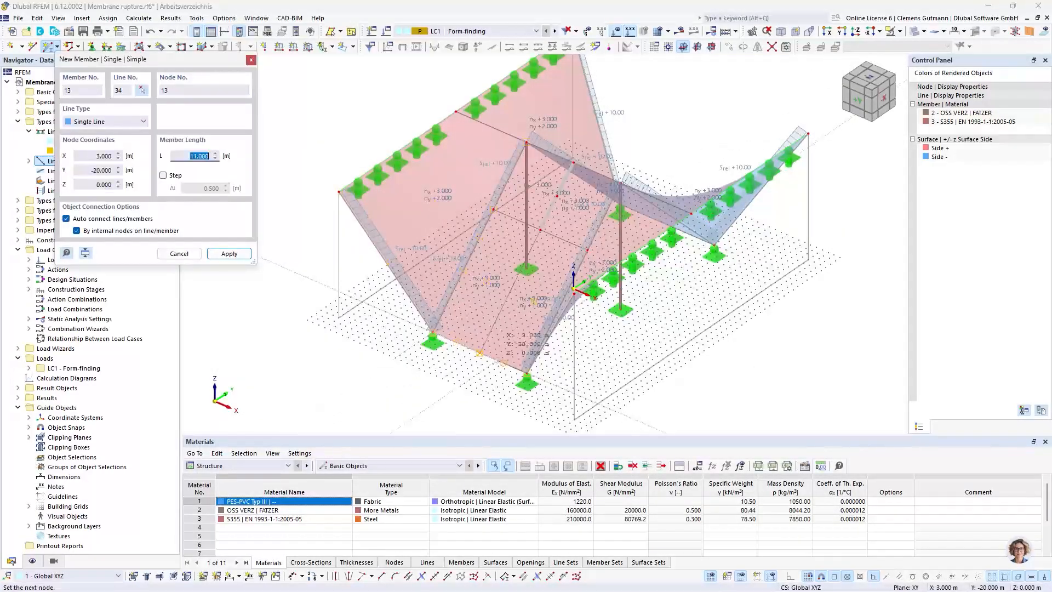
left_click(480, 352)
left_click(526, 375)
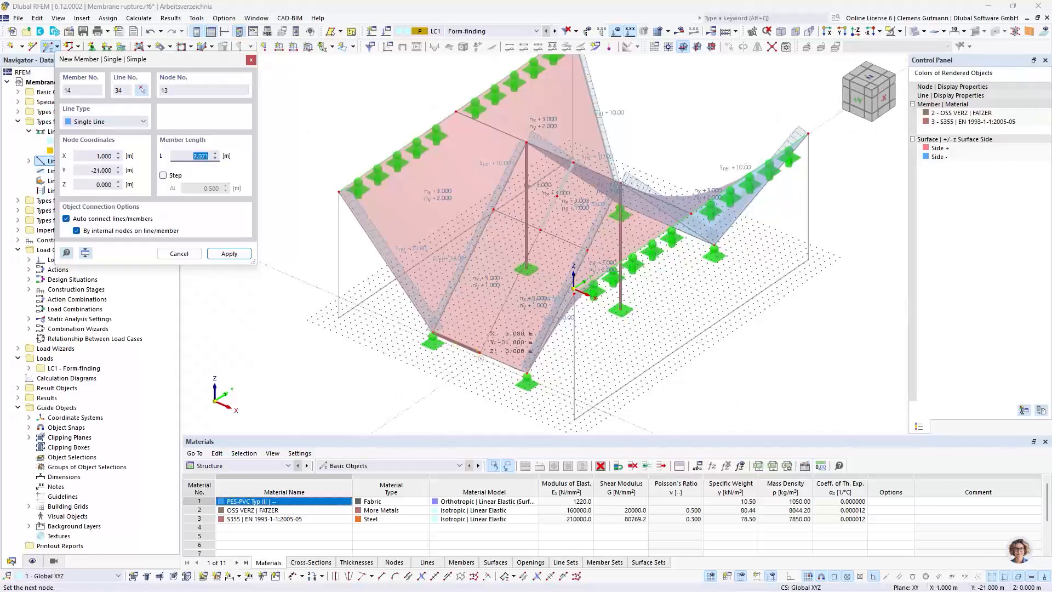
left_click(479, 353)
left_click(480, 353)
left_click(527, 375)
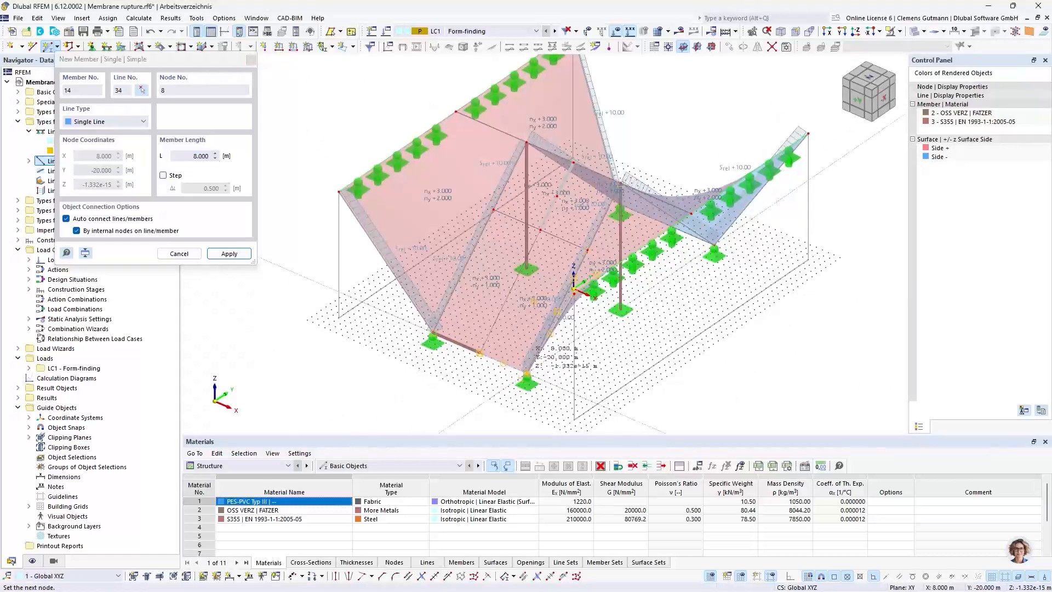
key("Escape")
Add a single cable member between the two supported corners of the opposite straight membrane edge at Y 20 m
mouse_move(778, 324)
middle_mouse_down("ctrl")
mouse_move(457, 322)
mouse_move(428, 241)
middle_mouse_up("ctrl")
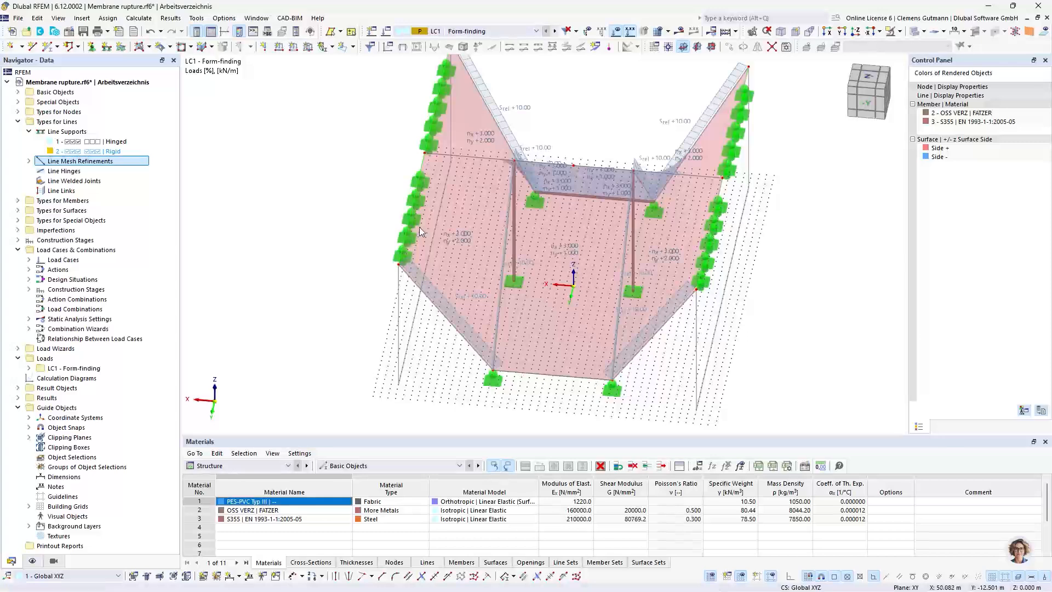
left_click(48, 48)
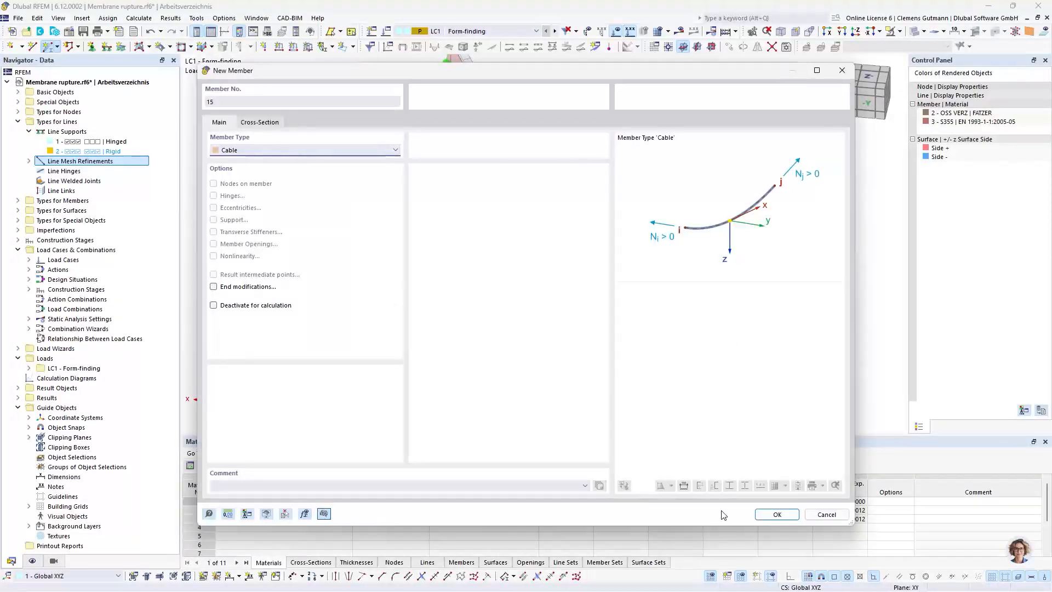
left_click(776, 514)
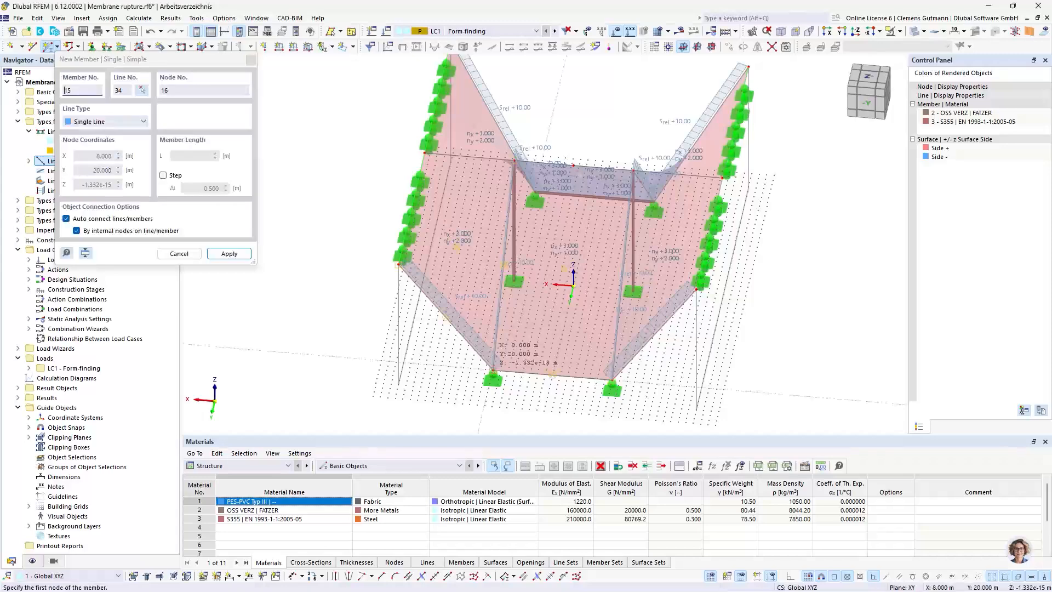
left_click(613, 379)
key("Escape")
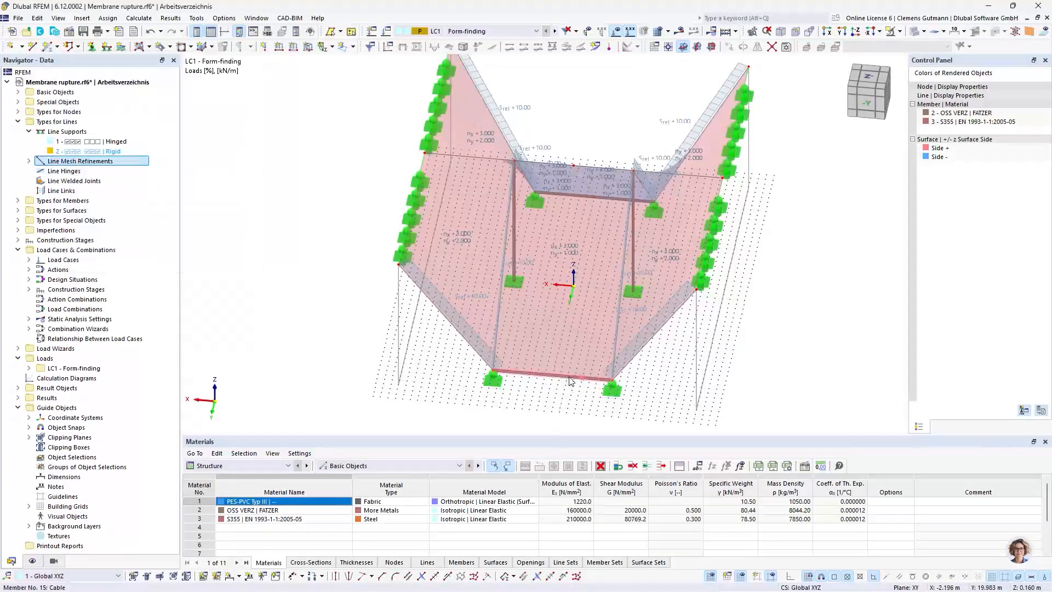
Change the cross-section of the three edge cable members 13-15 to 1 - OSS VERZ 20 | DIN EN 12385 | FATZER
middle_click_drag(600, 190, 801, 208, "ctrl")
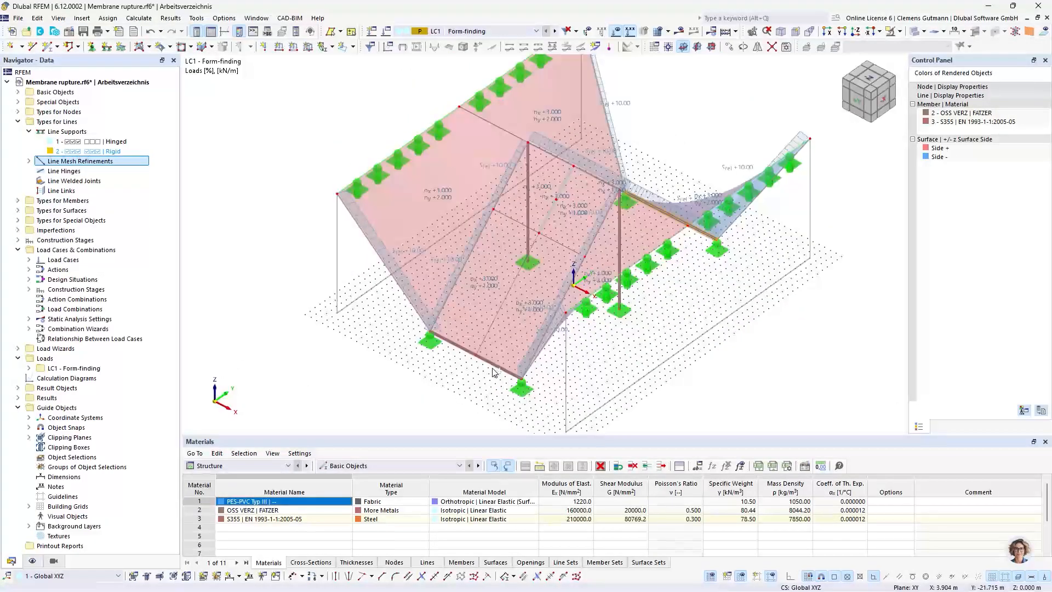
right_click(469, 355)
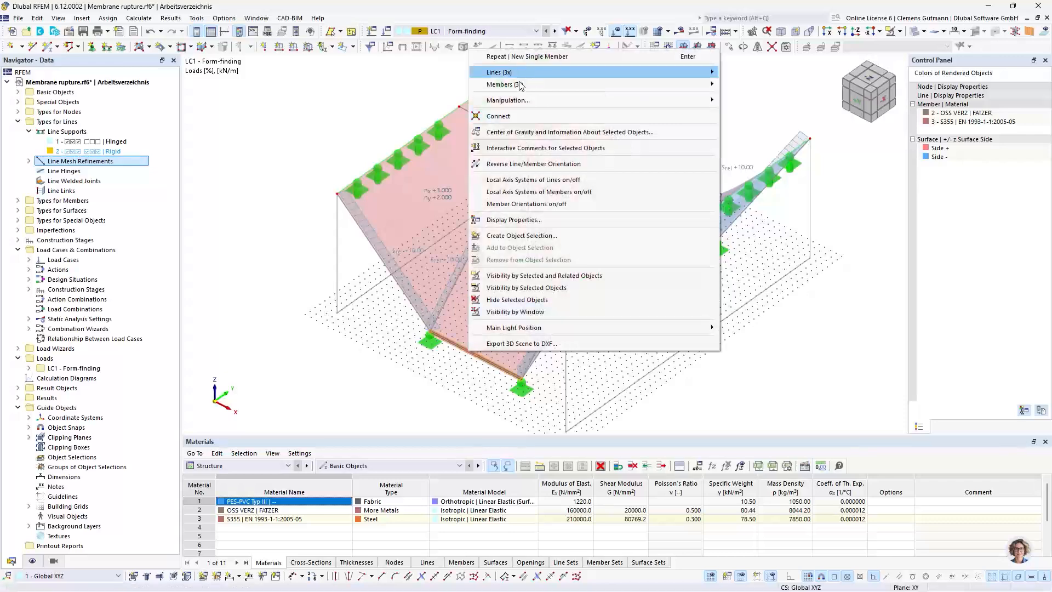
mouse_move(685, 84)
left_click(743, 85)
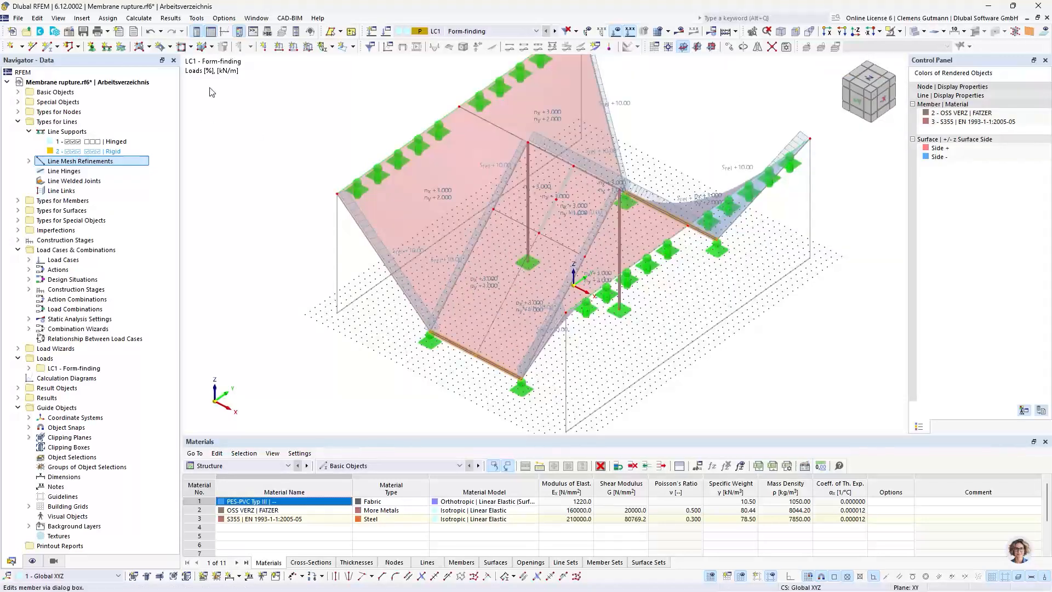
left_click(259, 123)
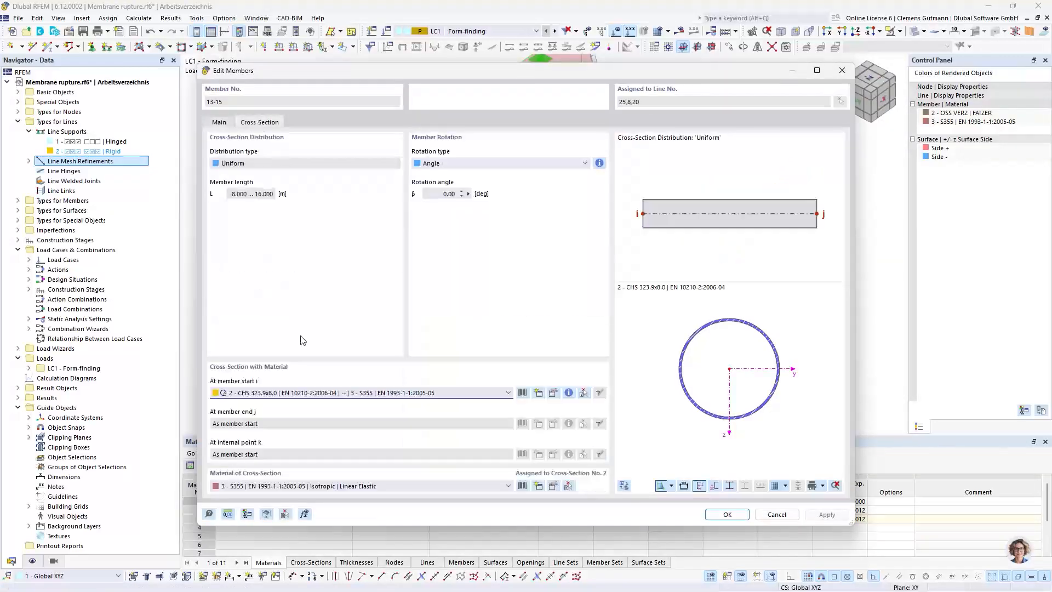
left_click(285, 393)
left_click(285, 410)
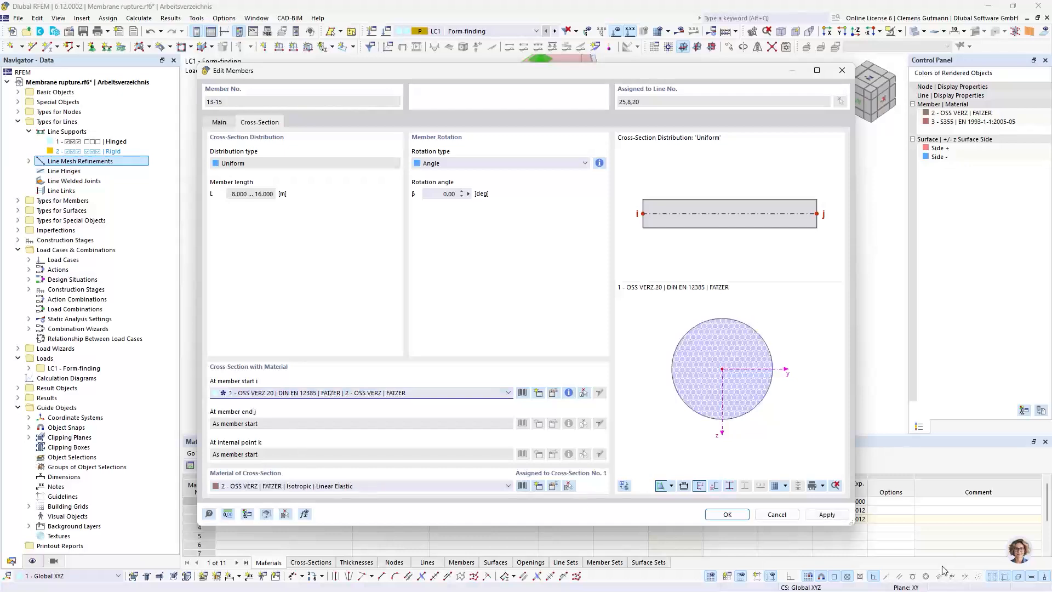
left_click(740, 514)
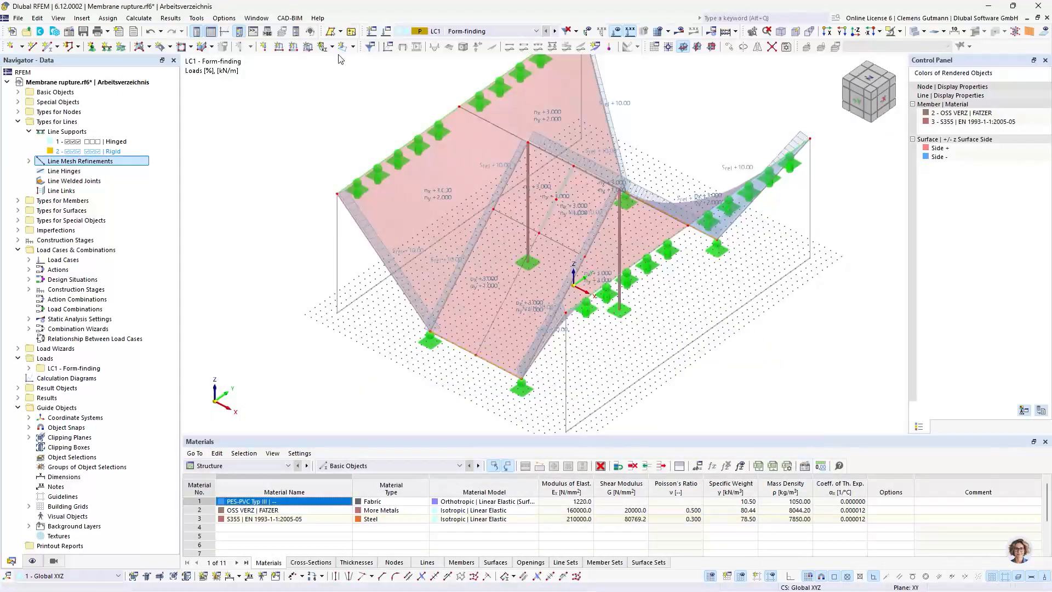
Define a new Form-Finding member load in LC1 with a geometric target relative sag of 60%
left_click(294, 47)
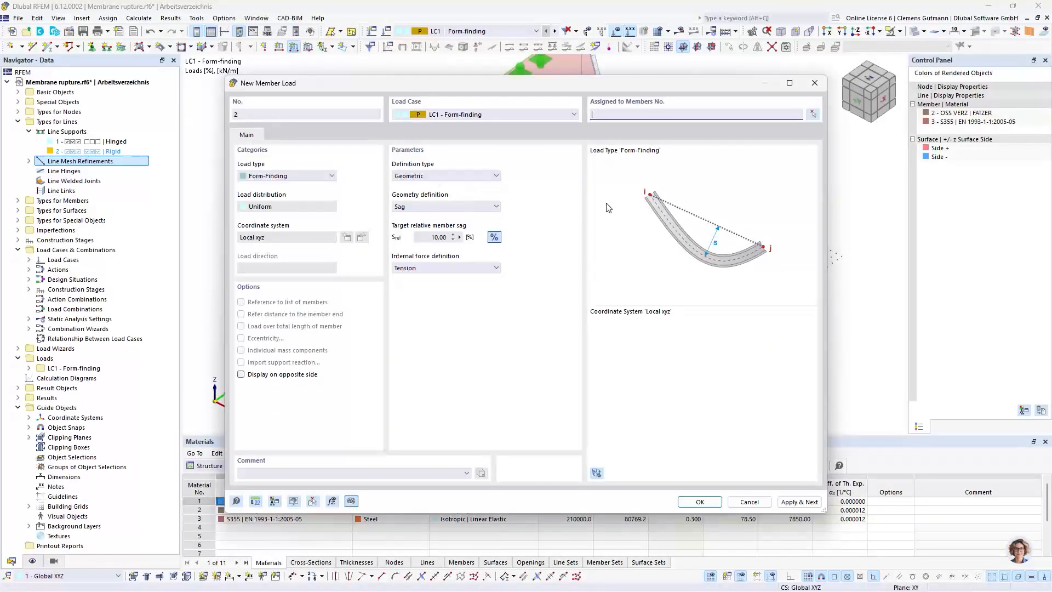
left_click(432, 236)
type("60")
key("Tab")
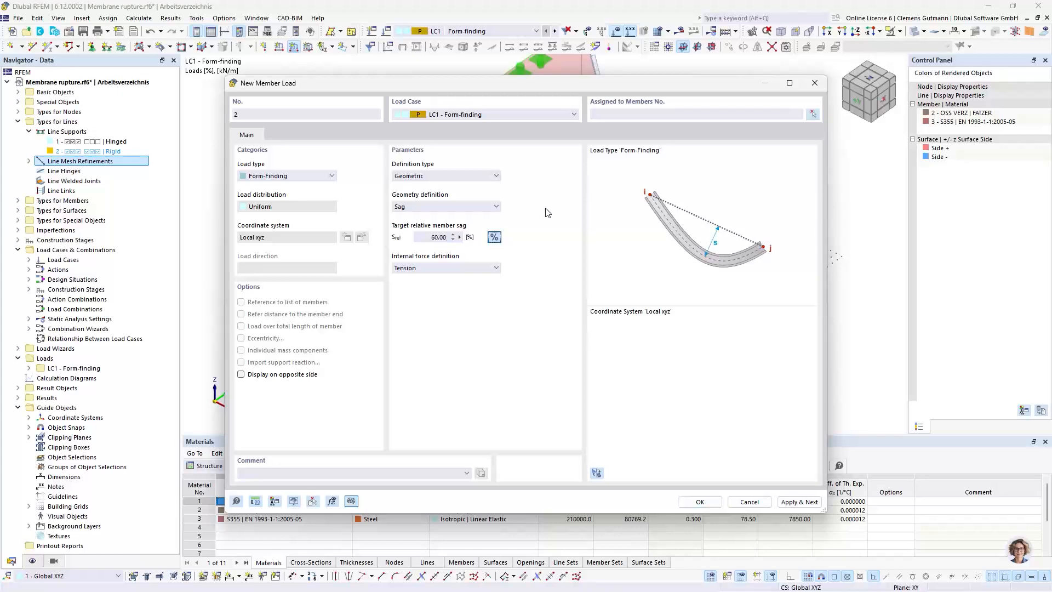
key("Return")
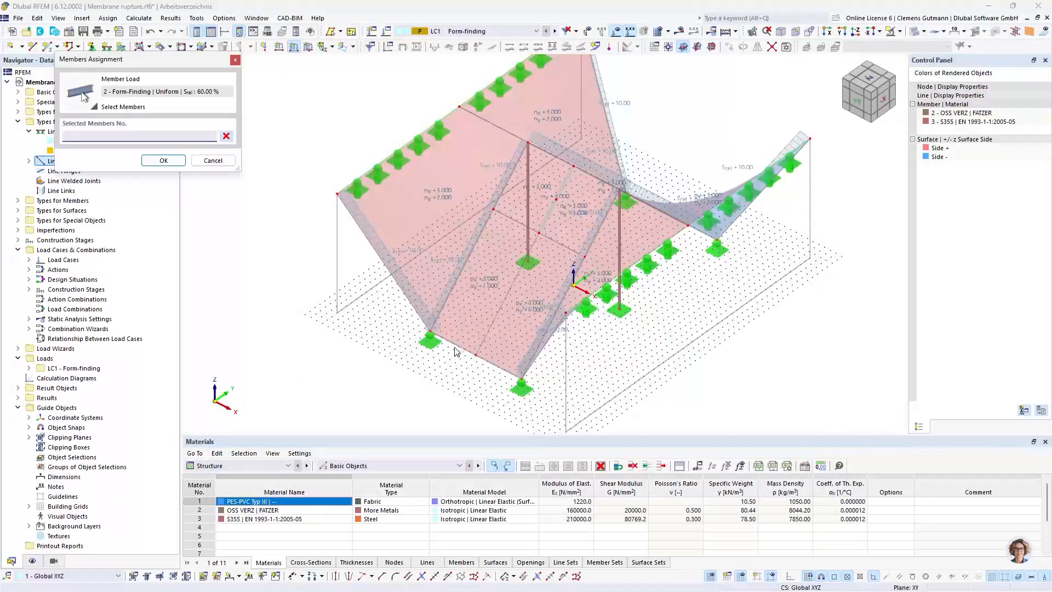
Assign the new member load to cable members 13-15 on the two straight membrane edges and confirm it
left_click(450, 343)
left_click(496, 366)
middle_click_drag(897, 300, 596, 315, "ctrl")
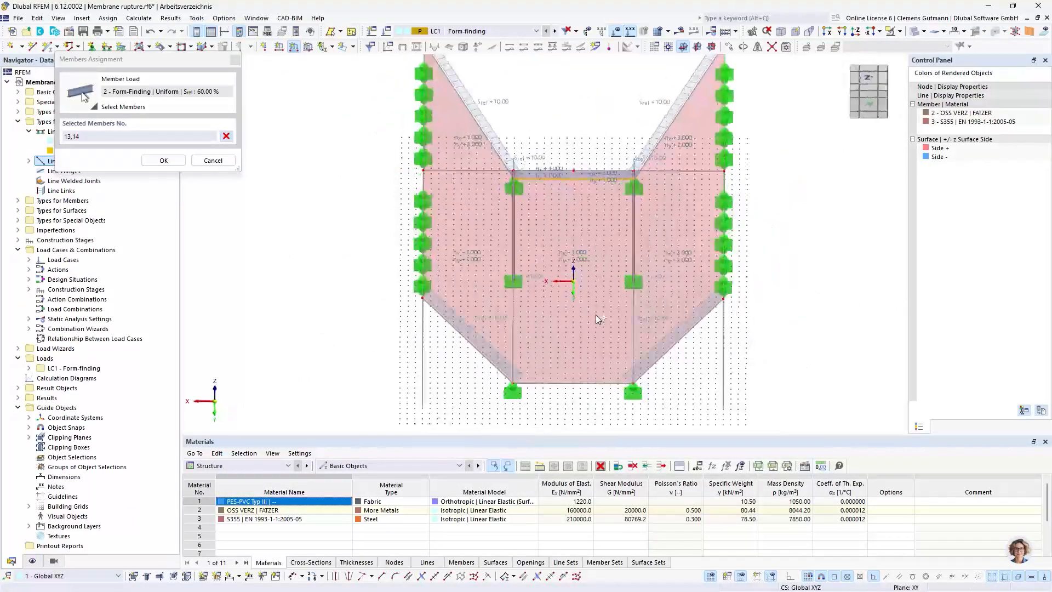
left_click(573, 383)
left_click(163, 160)
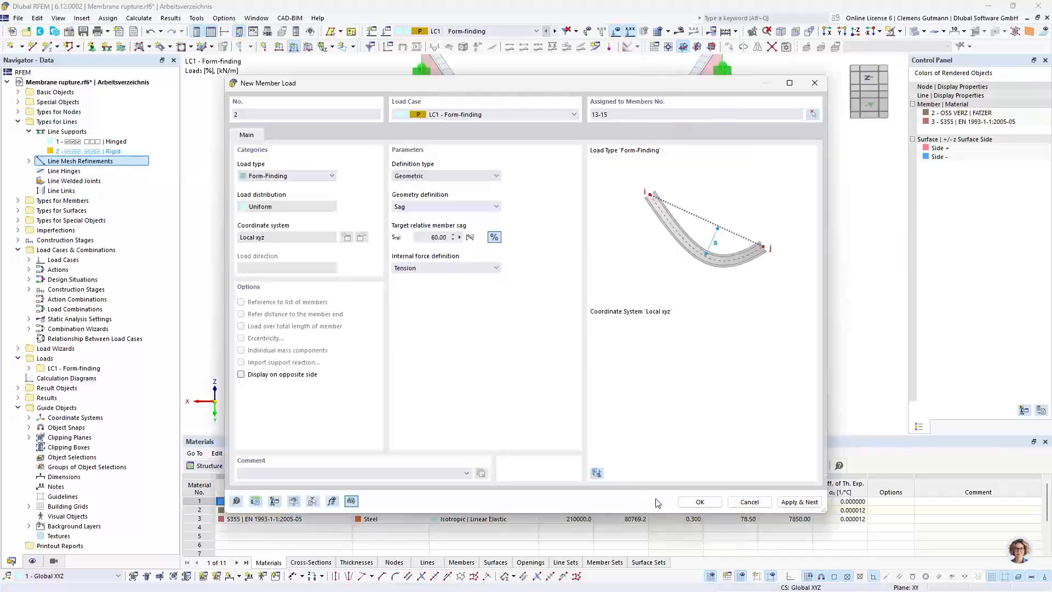
left_click(700, 502)
middle_click_drag(345, 306, 587, 246, "ctrl")
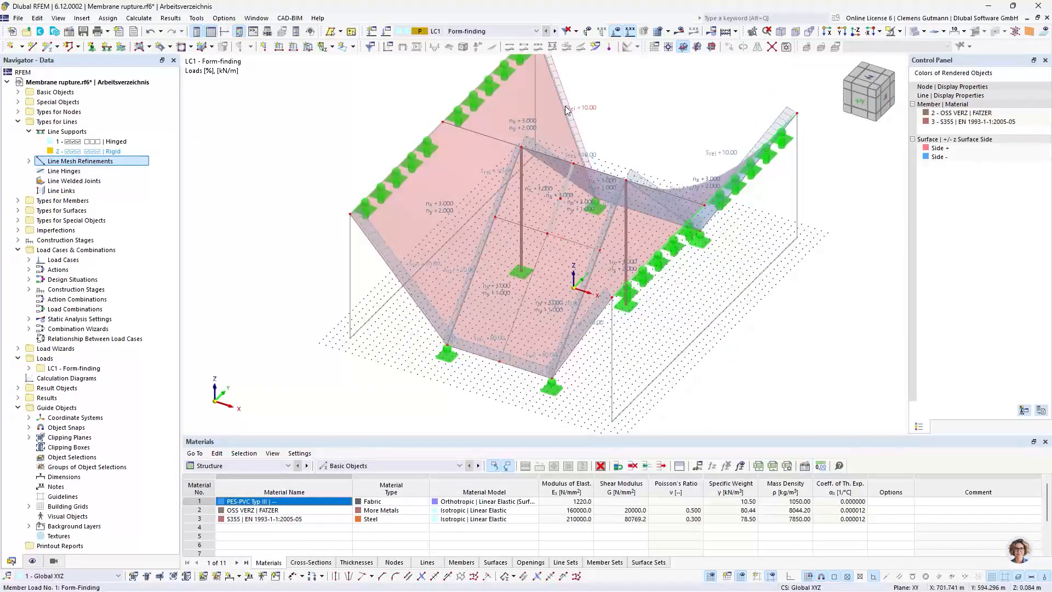
scroll(543, 201, "up", 2)
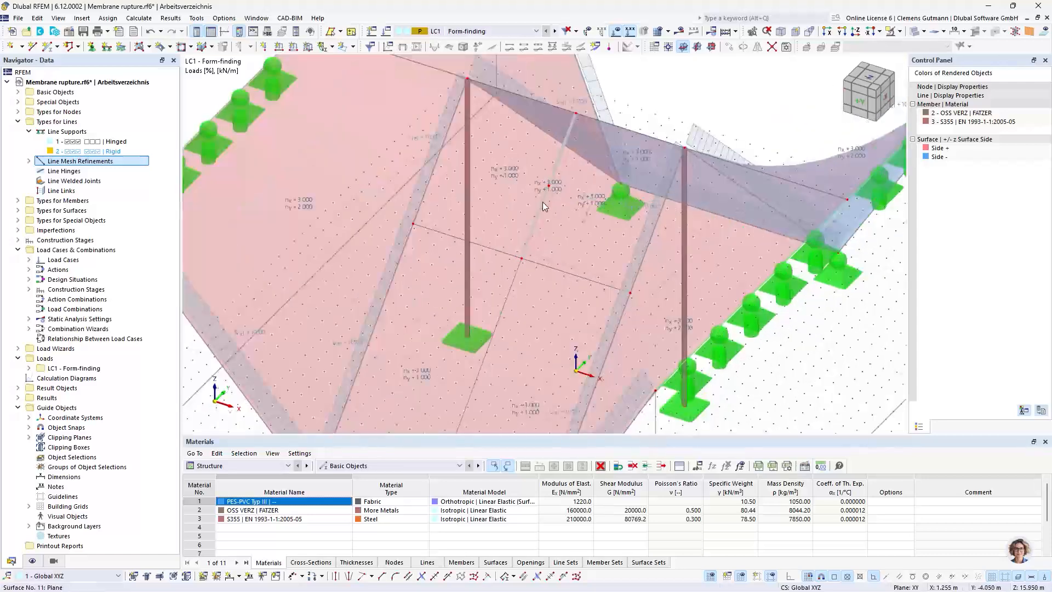
scroll(535, 215, "down", 4)
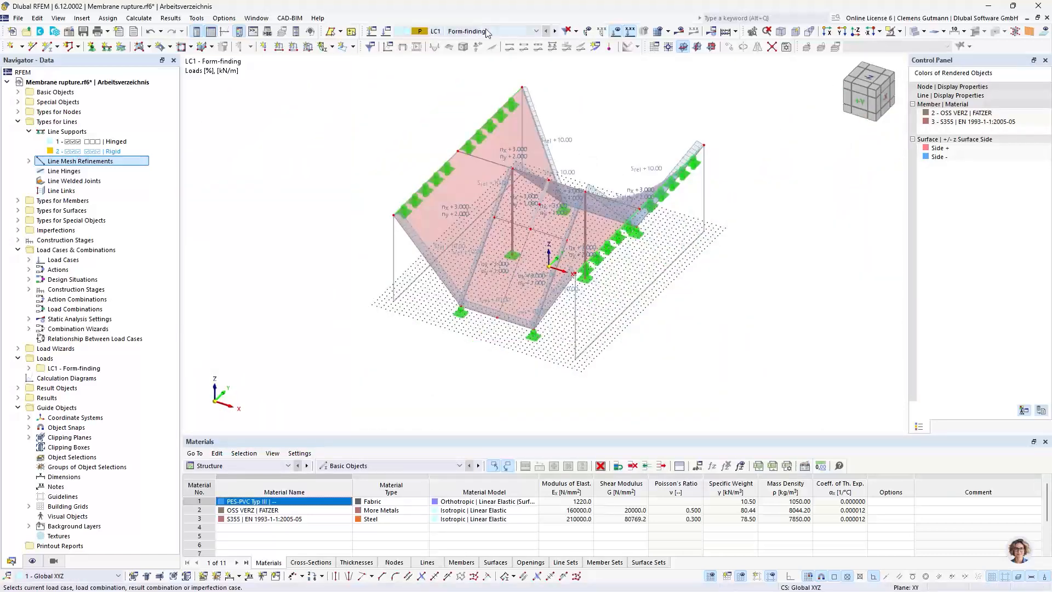
left_click(487, 33)
left_click(443, 34)
Assign load case LC1 Form-finding to construction stage CS1 and confirm the construction stage settings
left_click(18, 240)
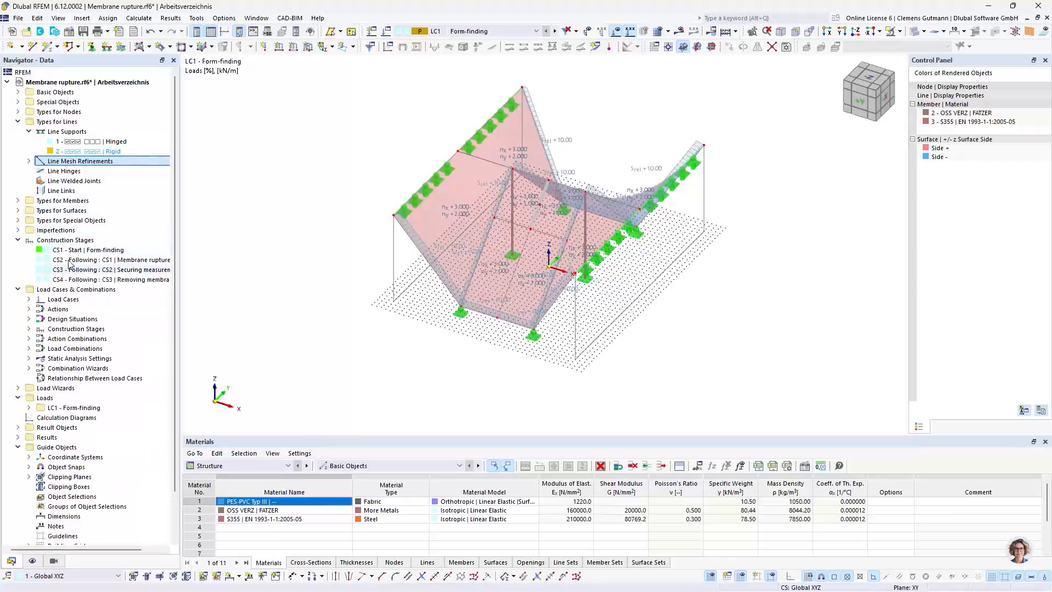
left_click(29, 329)
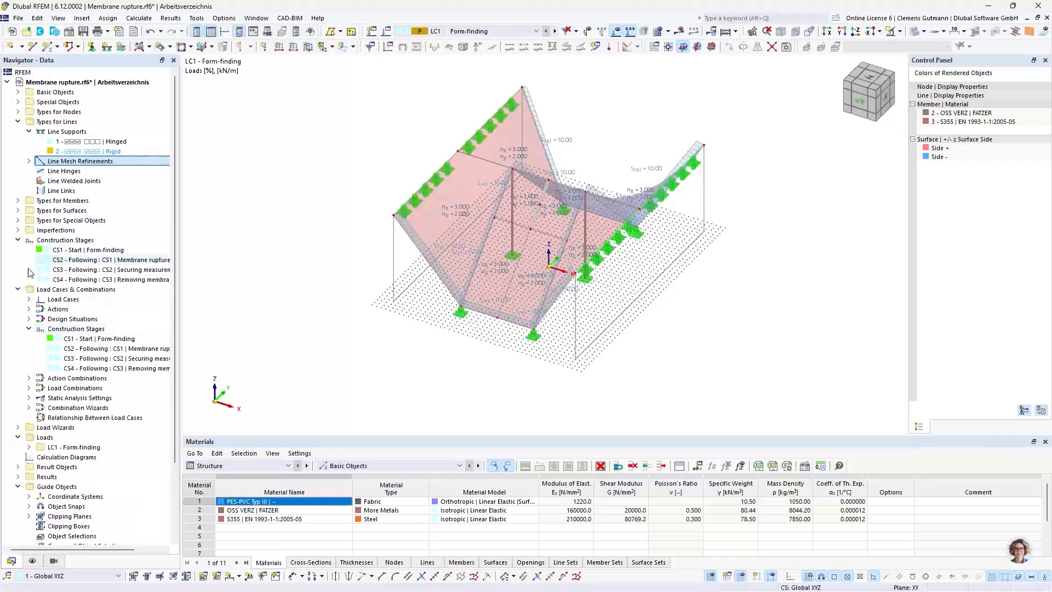
left_click(92, 340)
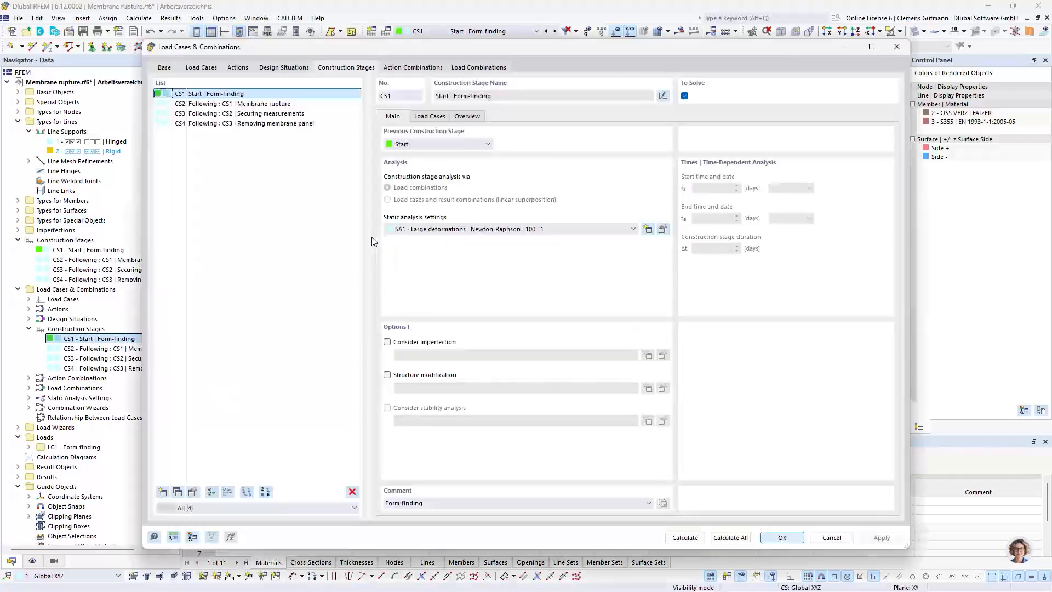
left_click(429, 117)
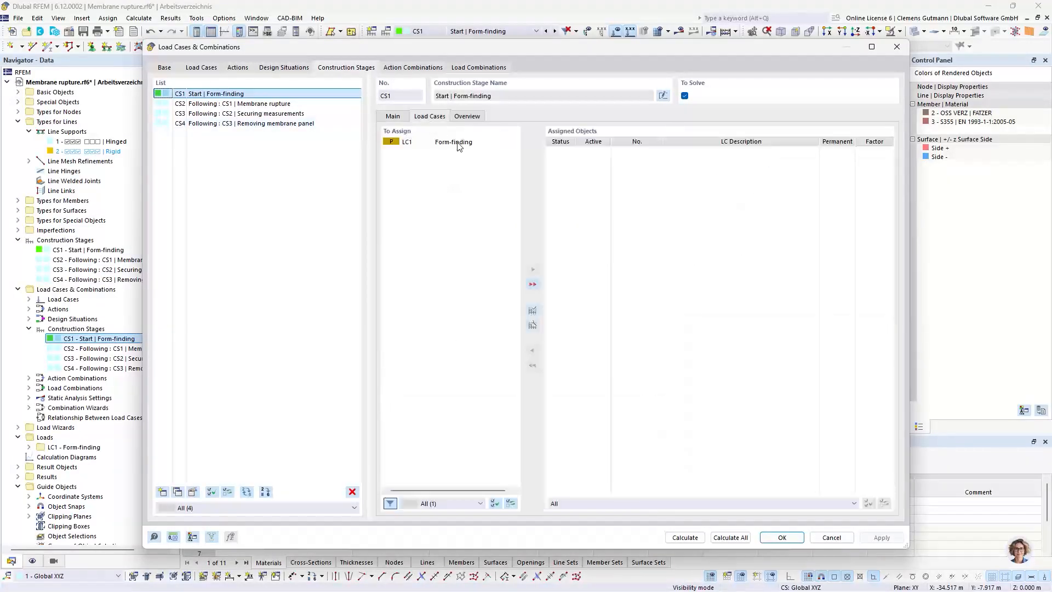
left_click(405, 141)
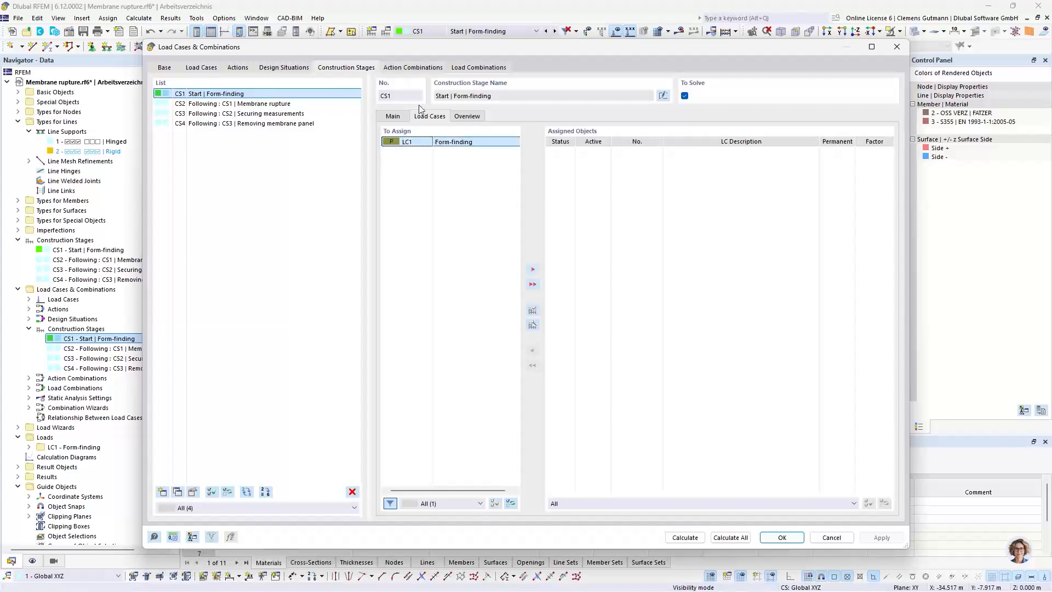
left_click(533, 271)
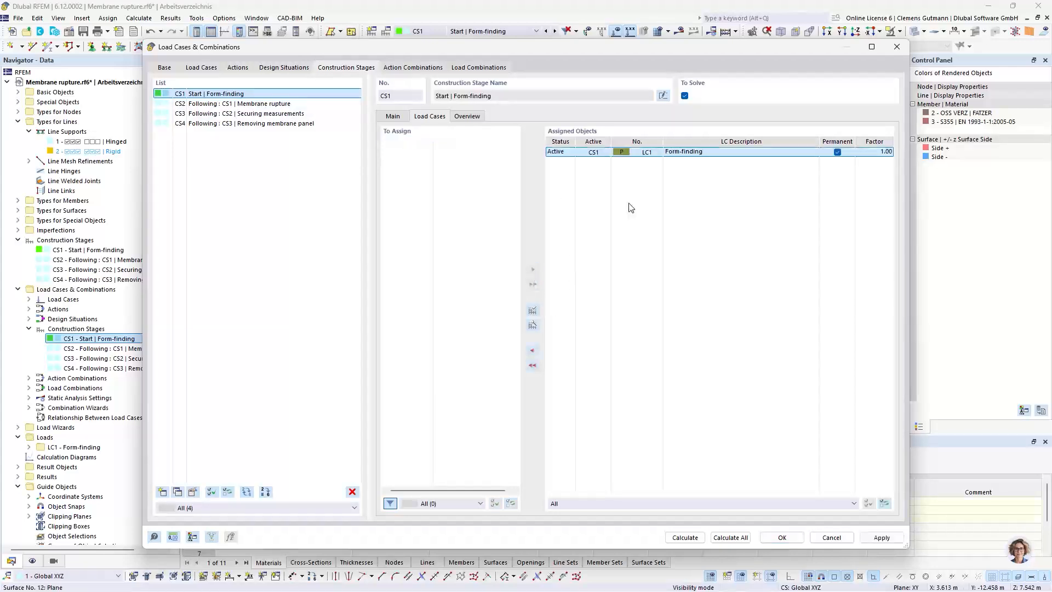
left_click(782, 538)
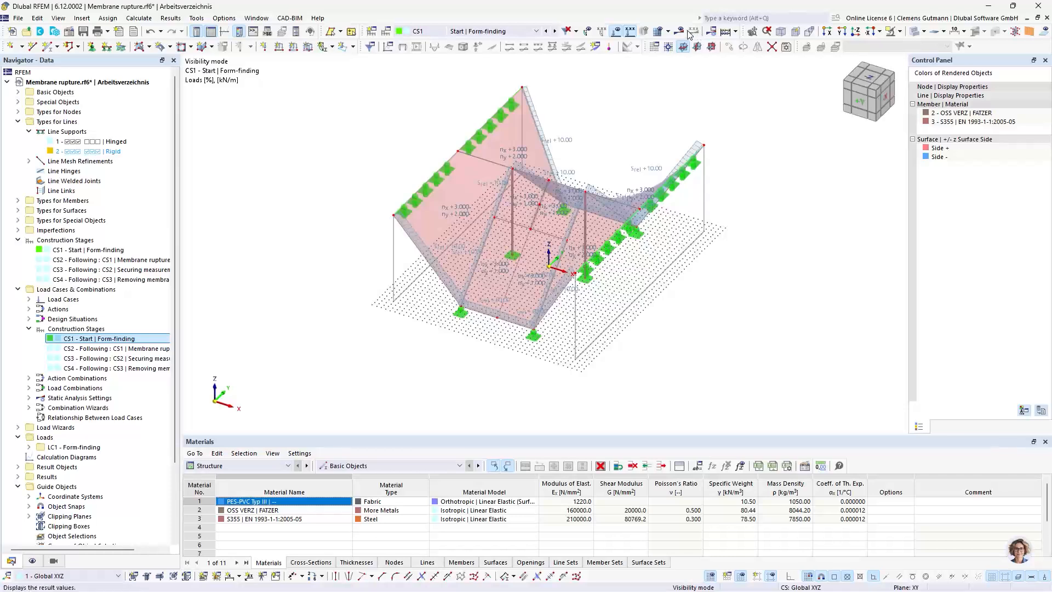
Calculate construction stage CS1 and display the global deformations of the membrane
left_click(681, 31)
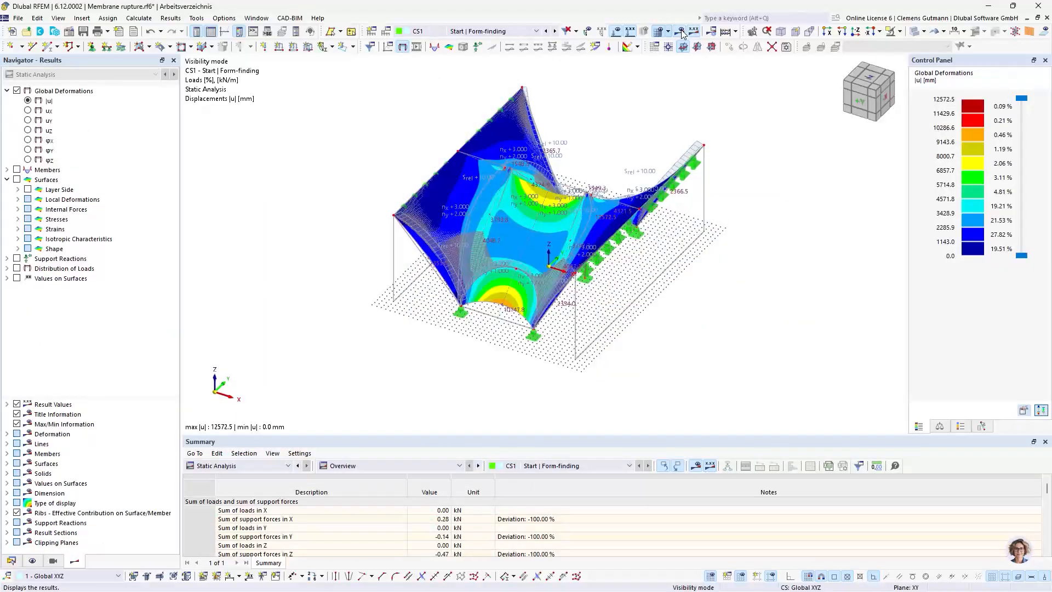
scroll(551, 202, "up", 3)
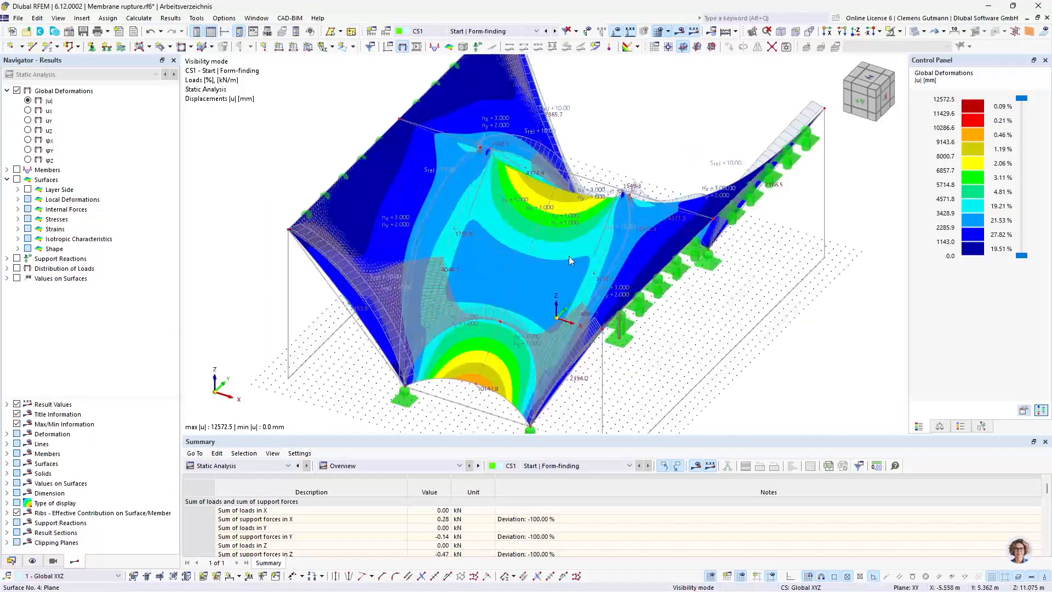
middle_click_drag(628, 391, 590, 374, "ctrl")
left_click(726, 32)
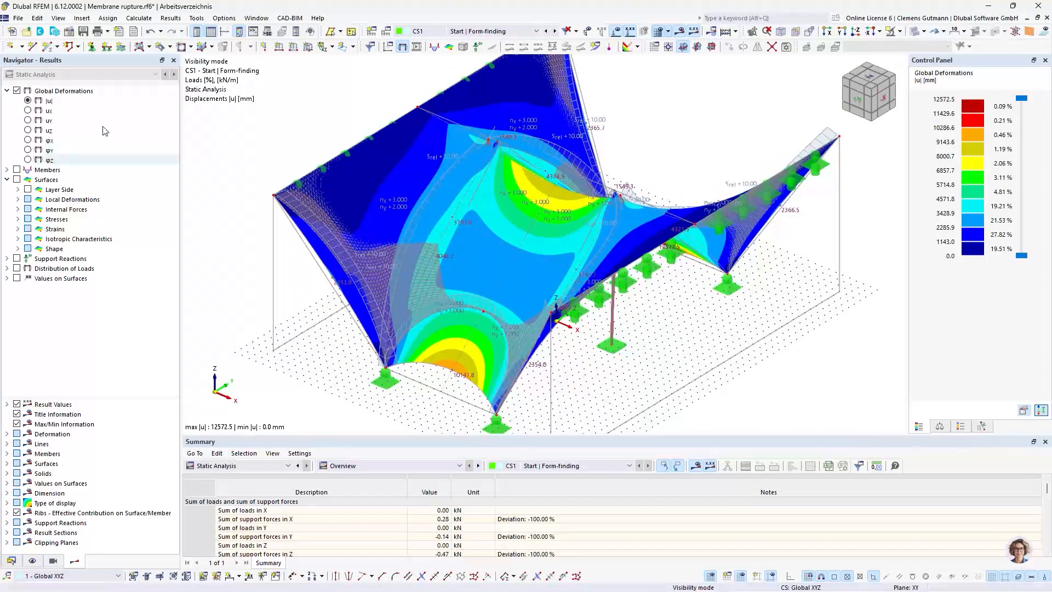
Set the deformation display factor to 1.00 and examine the deformed shape around the membrane's middle
left_click(940, 428)
left_click(1036, 105)
type("1")
key("Return")
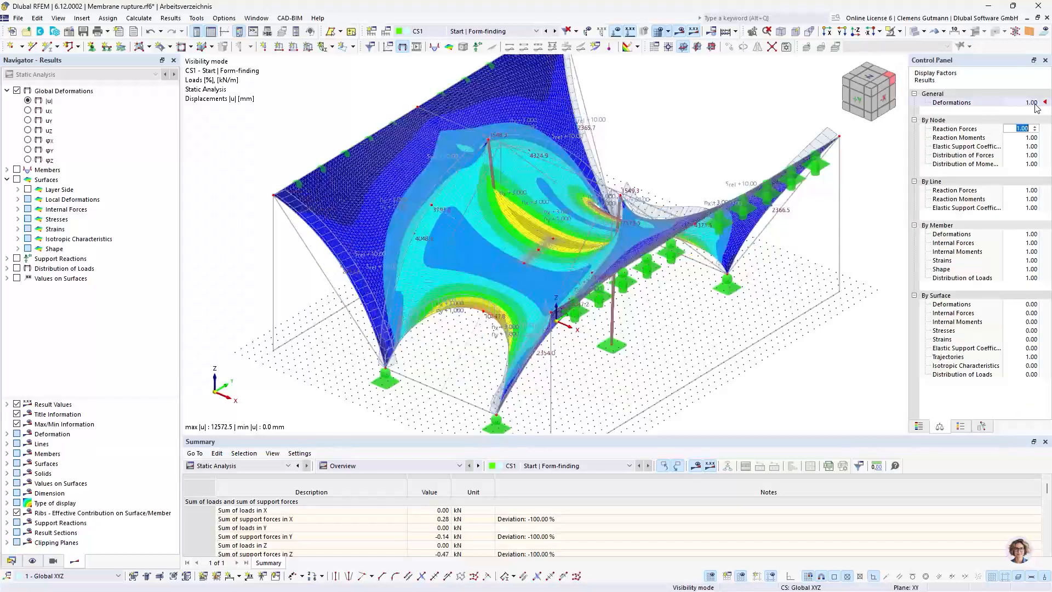
scroll(525, 244, "up", 3)
scroll(525, 244, "up", 1)
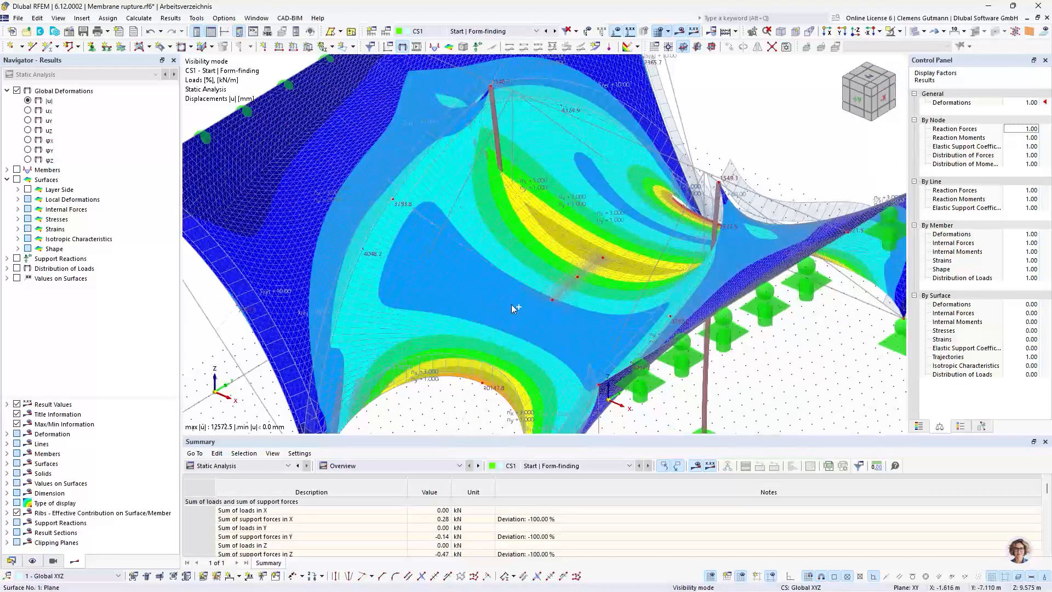
middle_click_drag(512, 304, 535, 334, "ctrl")
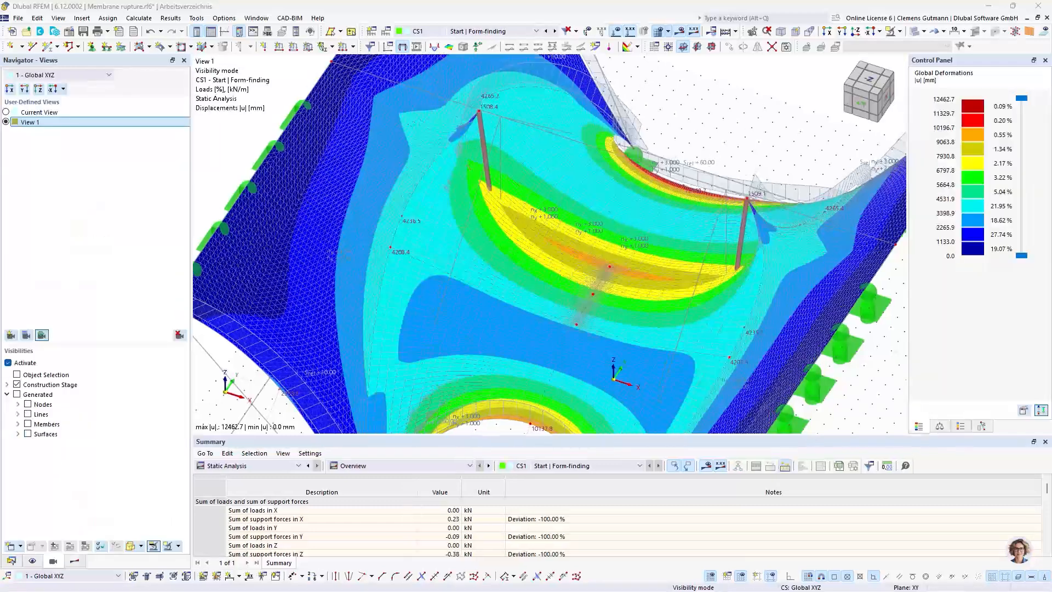
In the LC1 surface loads, set the prestress of surfaces 2, 3, 5 and 6 to nx 2 kN/m and ny 3 kN/m
left_click(277, 466)
left_click(245, 511)
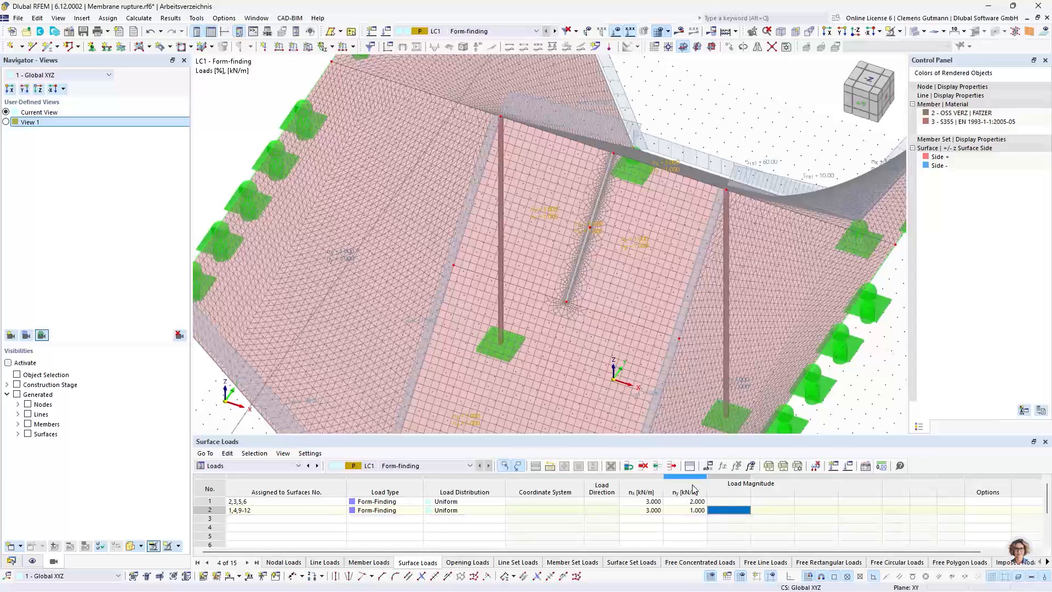
left_click(652, 502)
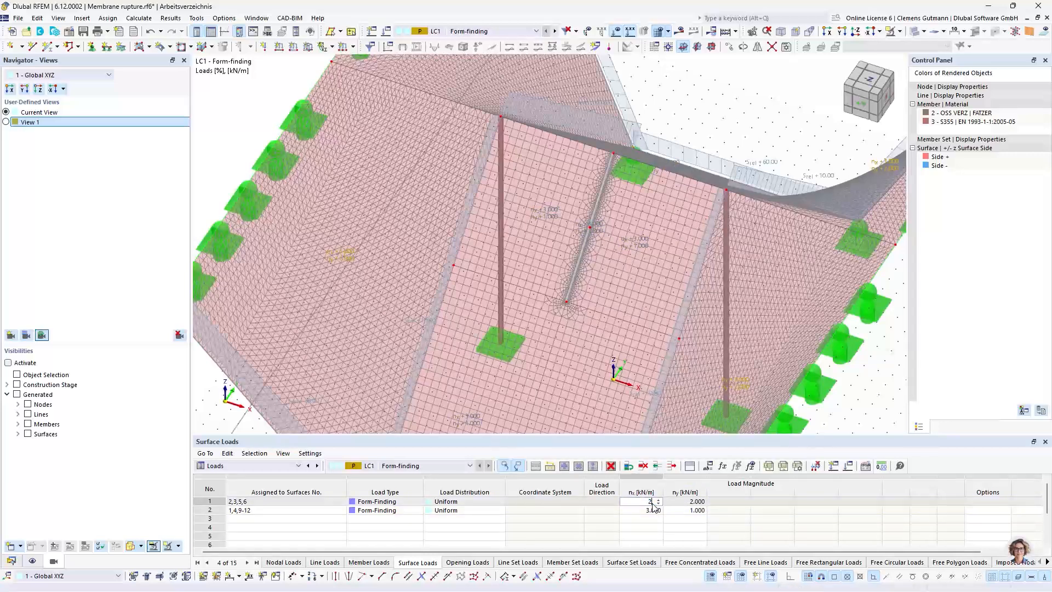
key("Tab")
type("3")
Set the form-finding prestress of surfaces 1, 4 and 9-12 to nx 1 kN/m and ny 3 kN/m
left_click(647, 511)
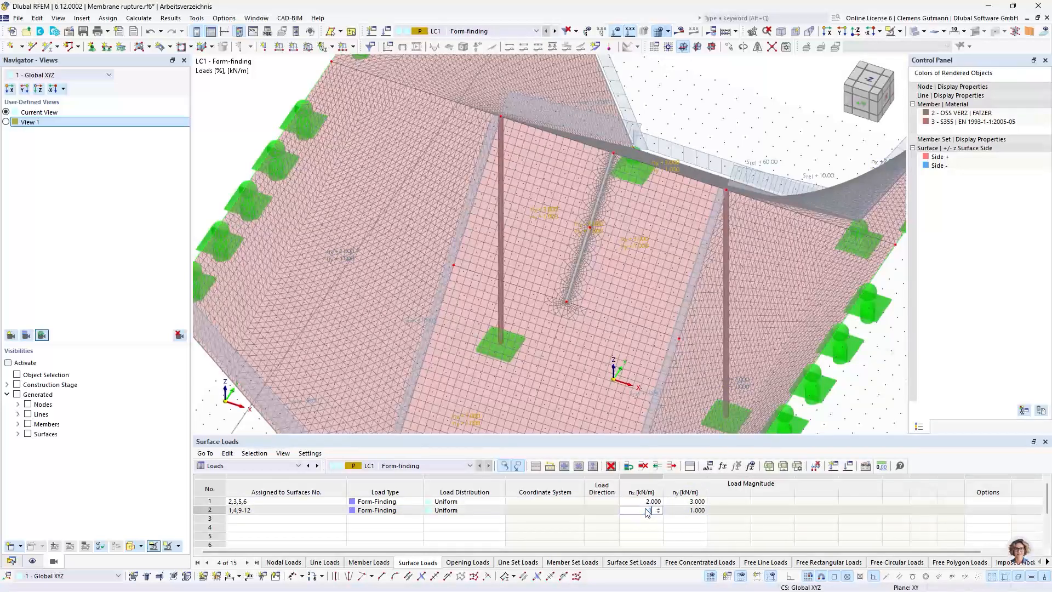
type("1")
key("Tab")
type("3")
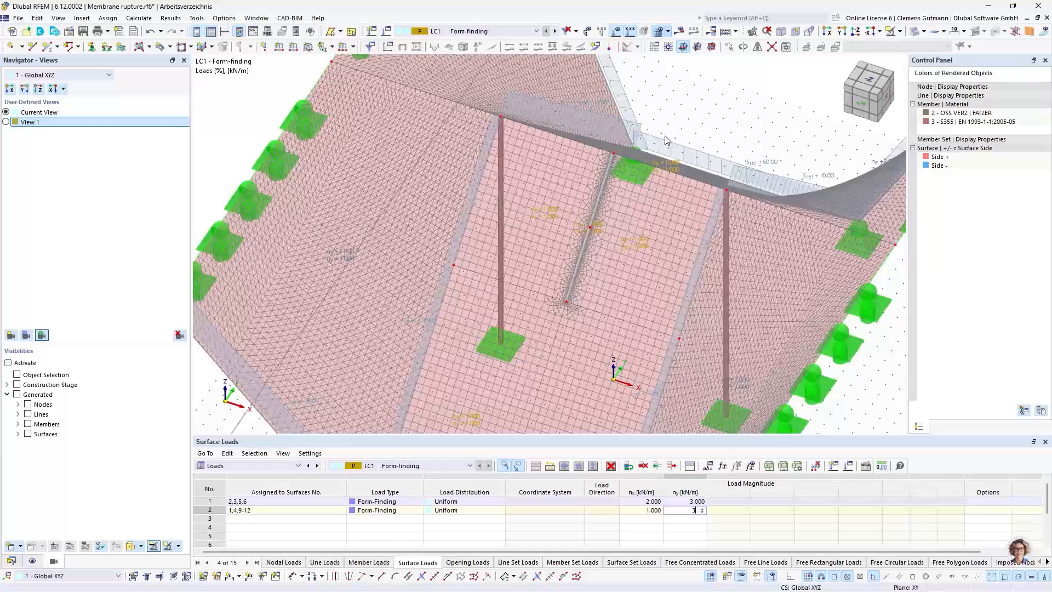
key("Tab")
Switch to construction stage CS1 and recalculate it with the modified surface prestress
left_click(494, 31)
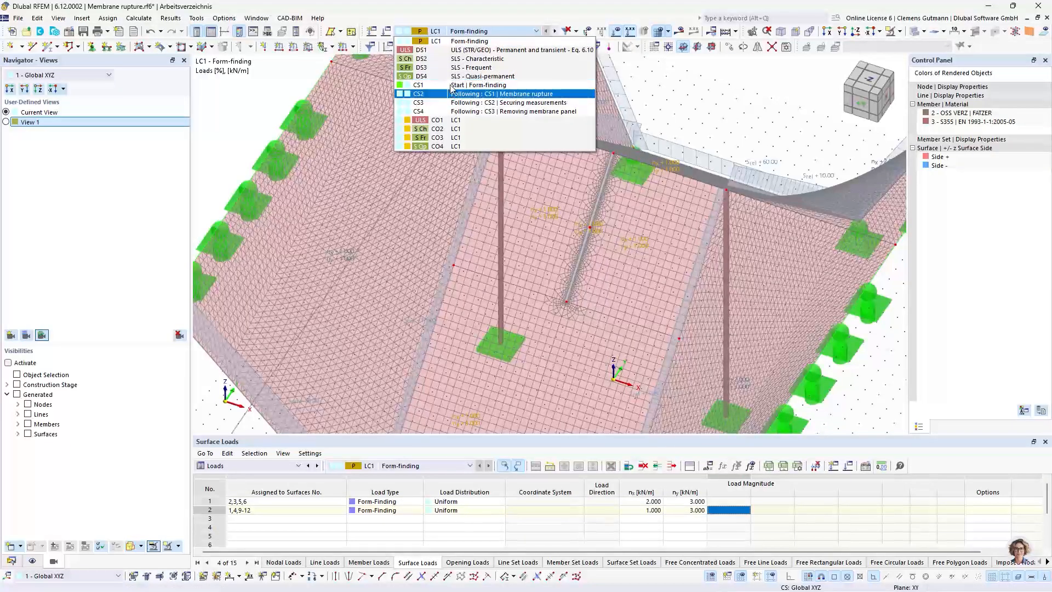
left_click(451, 86)
left_click(679, 32)
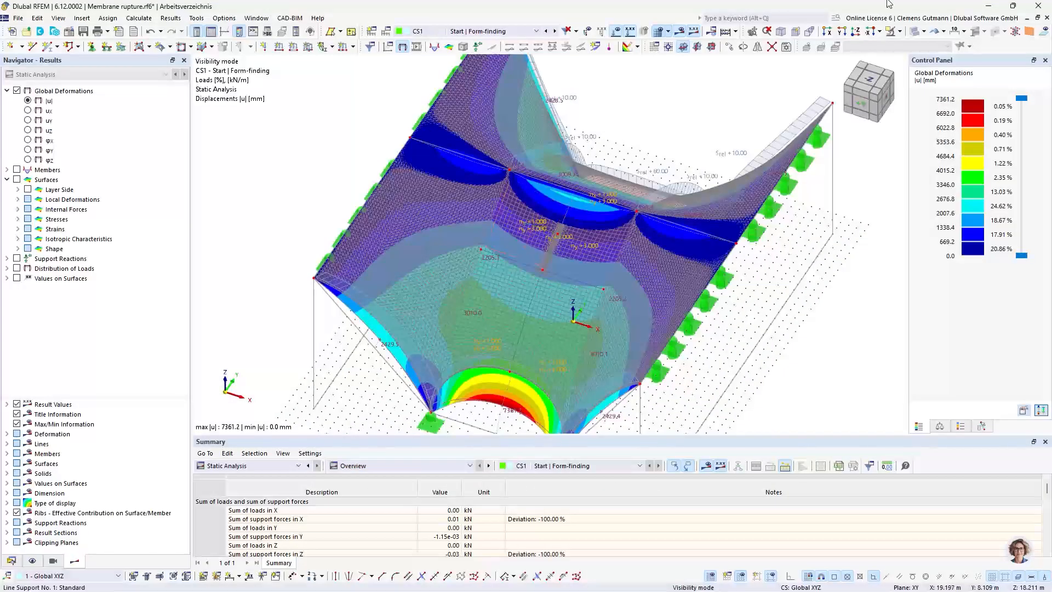
Display the recalculated deformations with a display factor of 1.00 and inspect the overall membrane shape from the side
left_click(939, 427)
left_click(1020, 103)
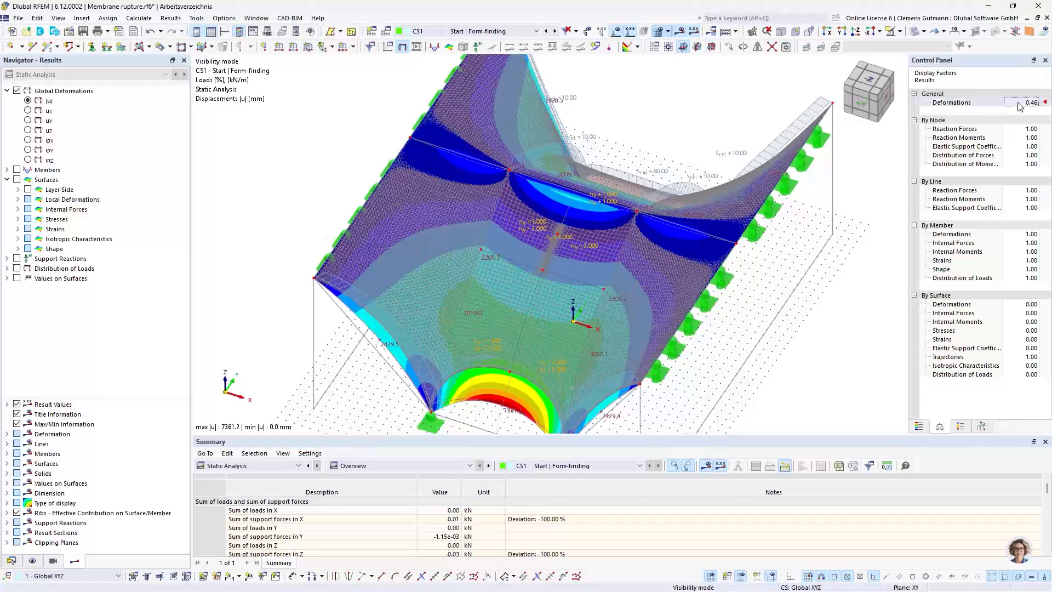
type("1")
key("Return")
middle_click_drag(782, 291, 732, 311, "ctrl")
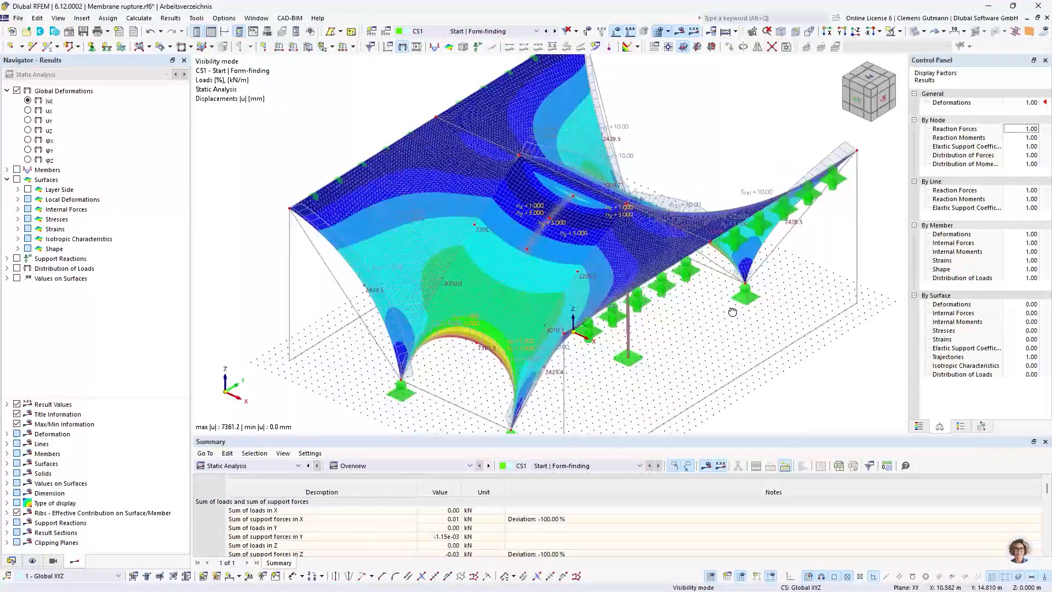
Switch to construction stage CS3 Securing measurements and examine the membrane around the rupture line
middle_click_drag(507, 237, 515, 266, "ctrl")
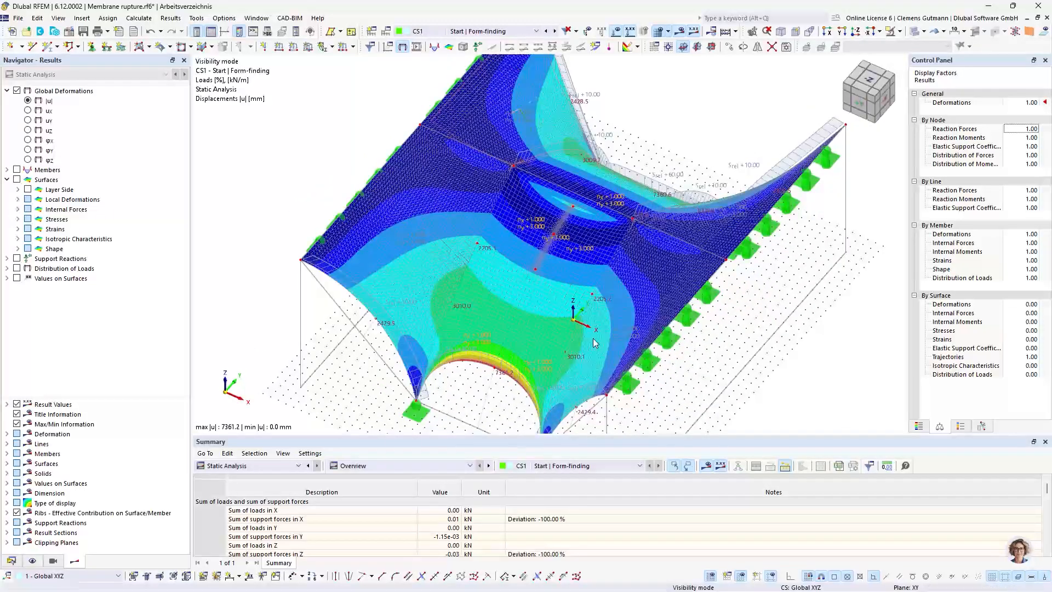
scroll(573, 208, "up", 3)
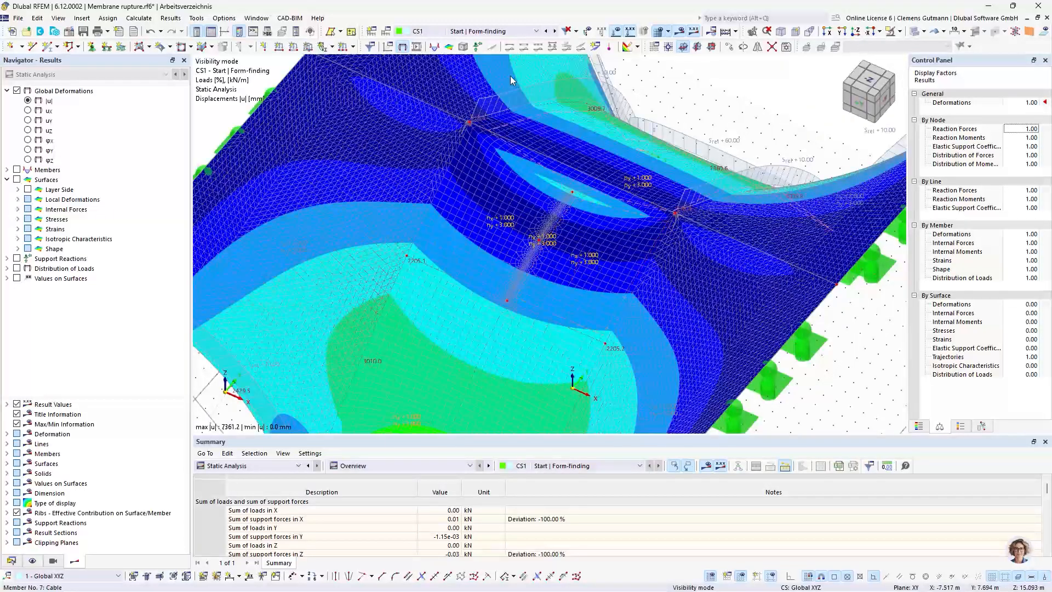
left_click(488, 32)
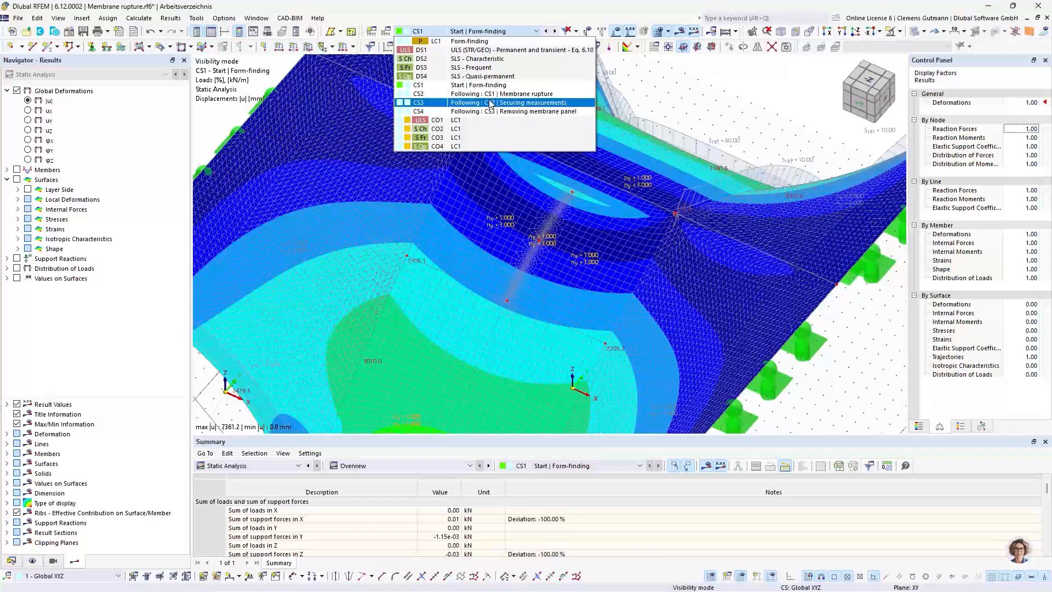
left_click(490, 102)
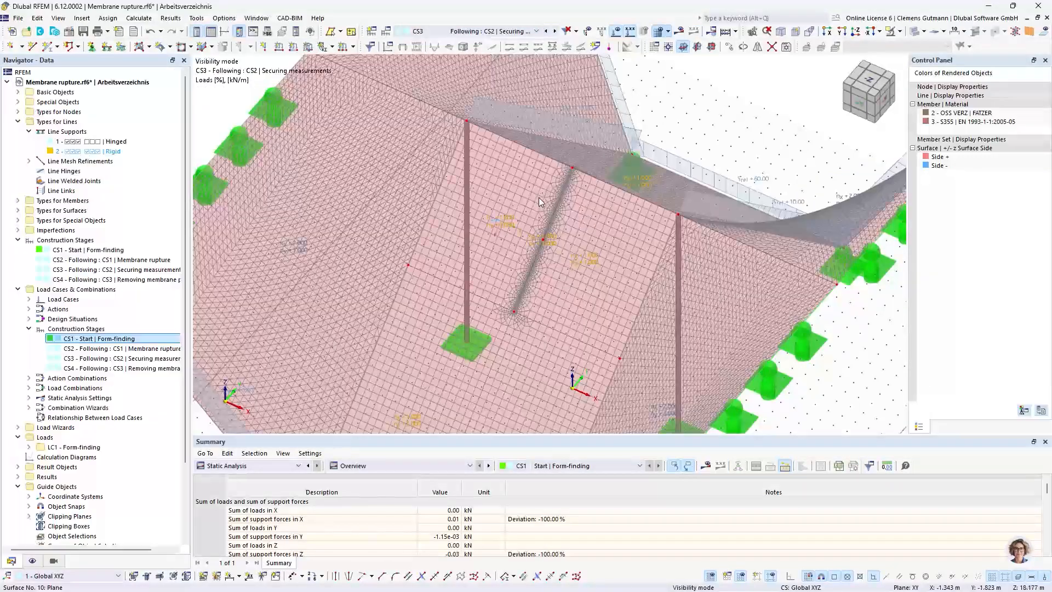
scroll(524, 269, "up", 4)
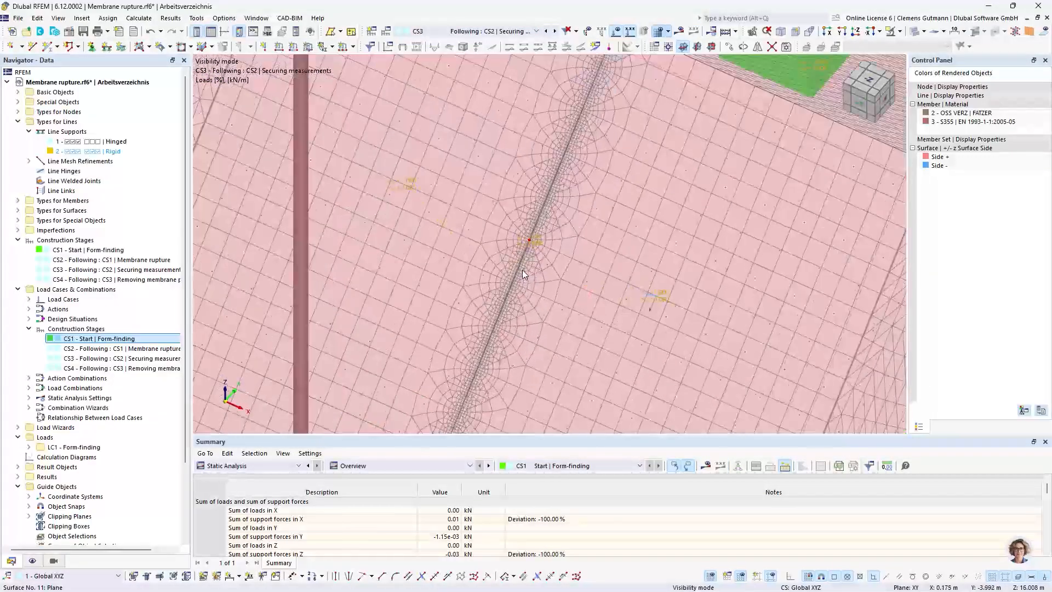
scroll(524, 258, "down", 3)
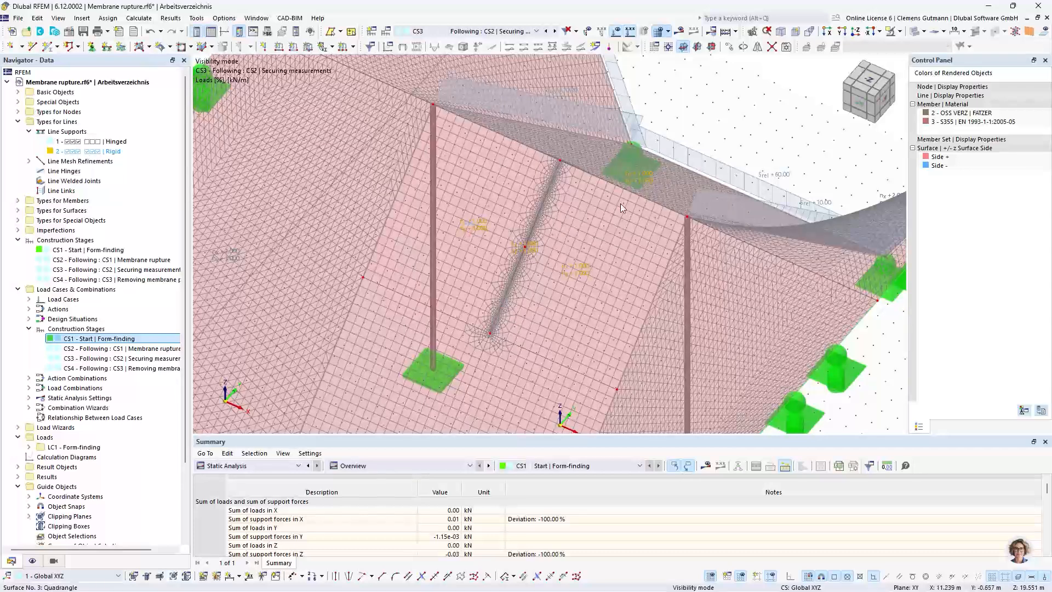
scroll(479, 165, "down", 1)
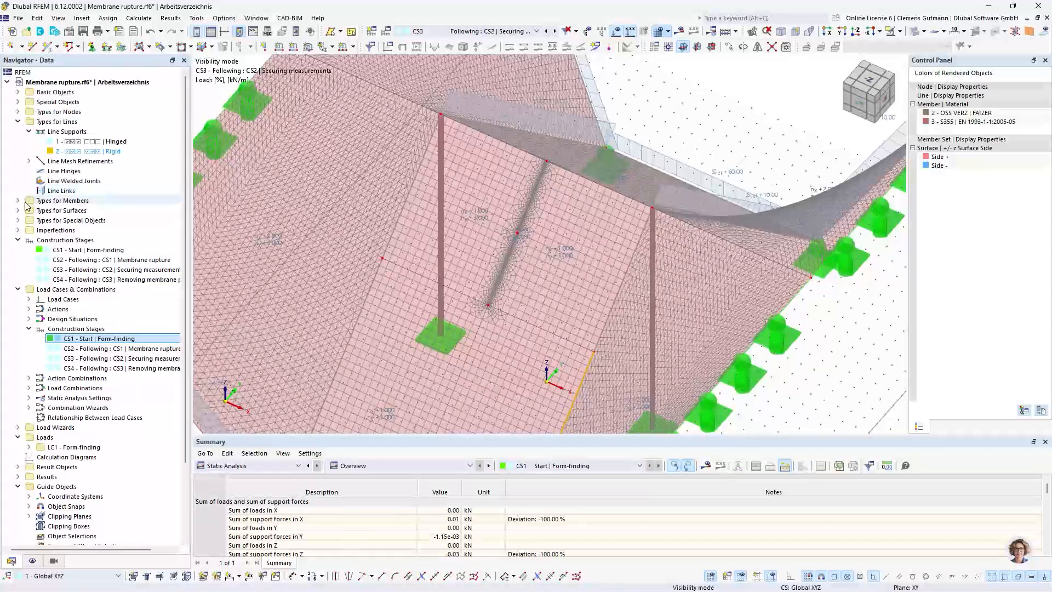
Edit nodal support 3 (Roller), clearing its name and releasing all its translational and rotational restraints
left_click(18, 112)
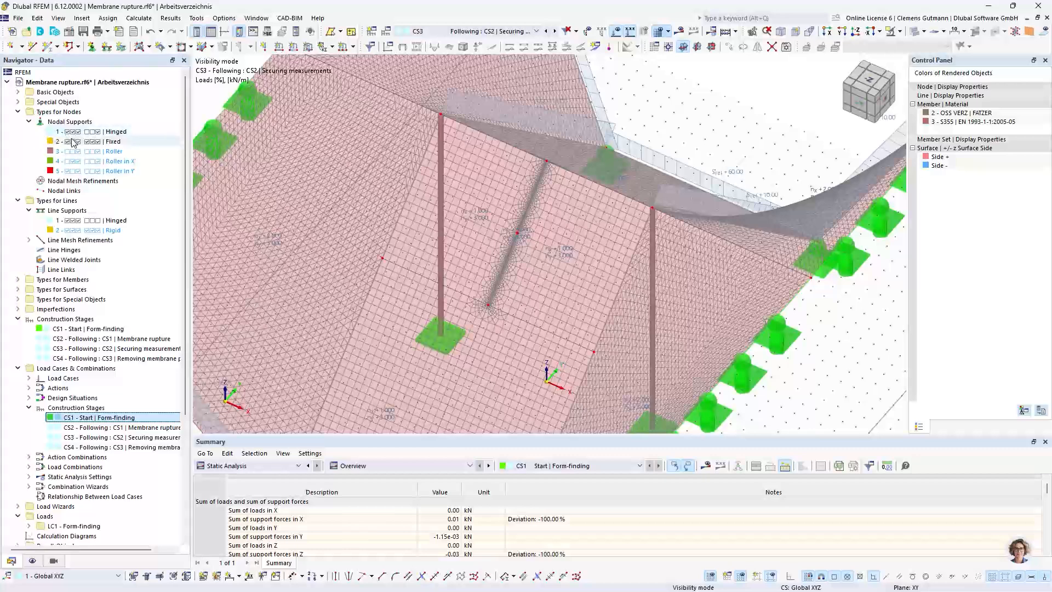
double_click(80, 152)
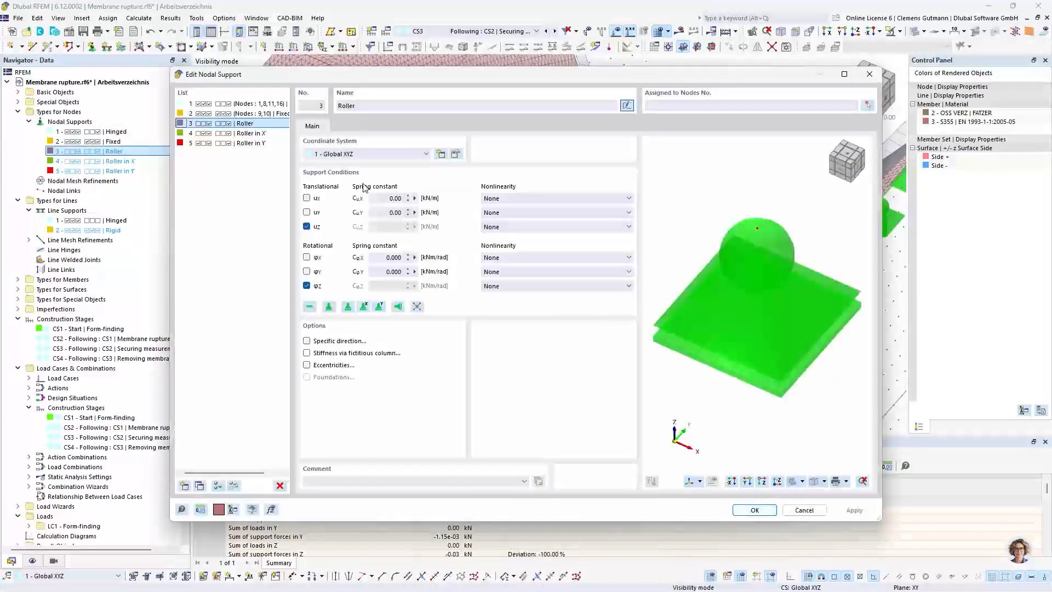
double_click(363, 104)
key("BackSpace")
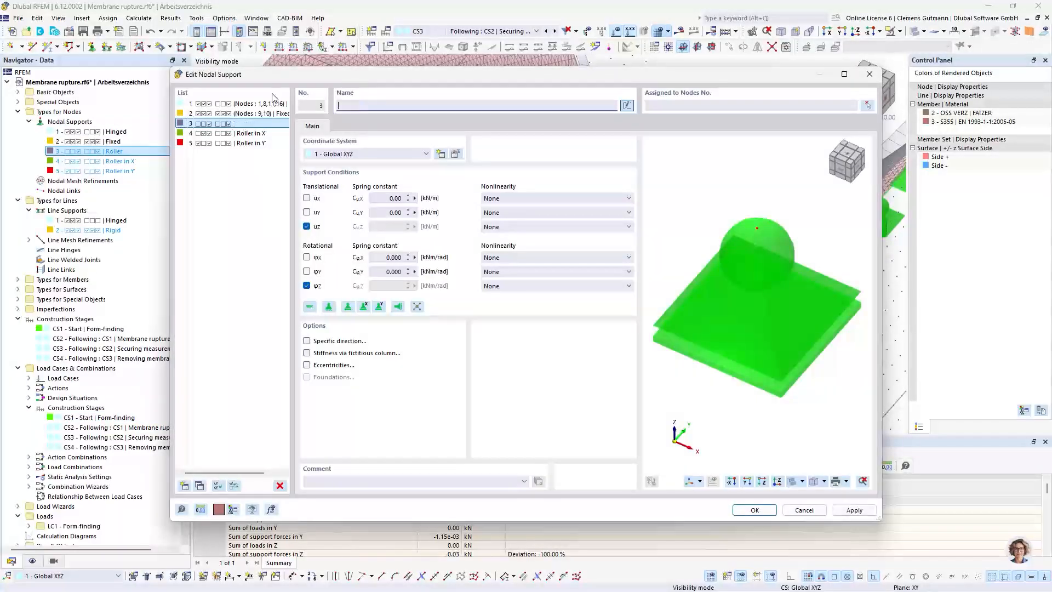
left_click(307, 227)
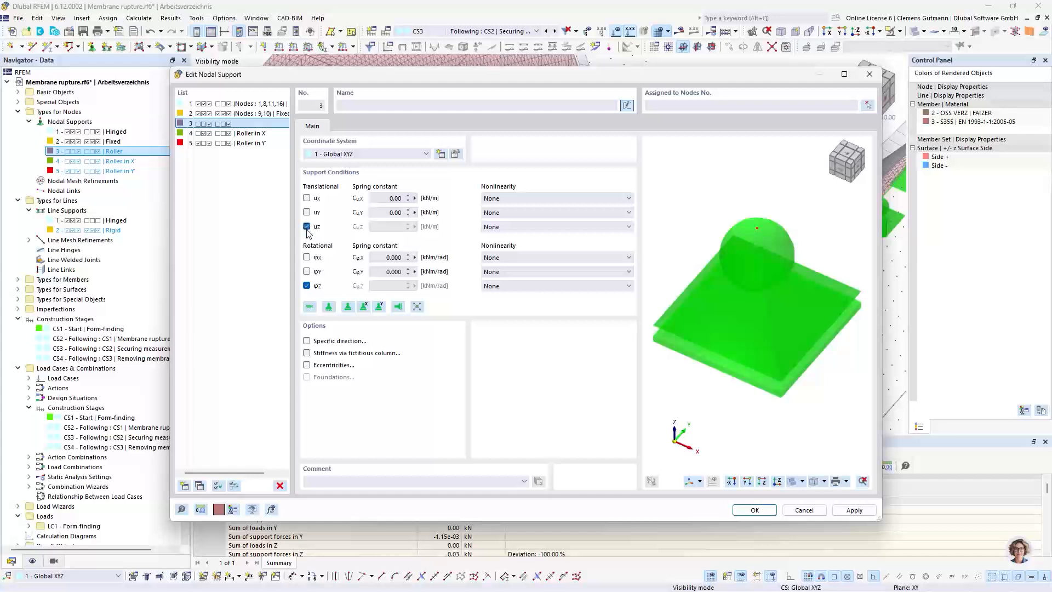
left_click(306, 198)
left_click(307, 286)
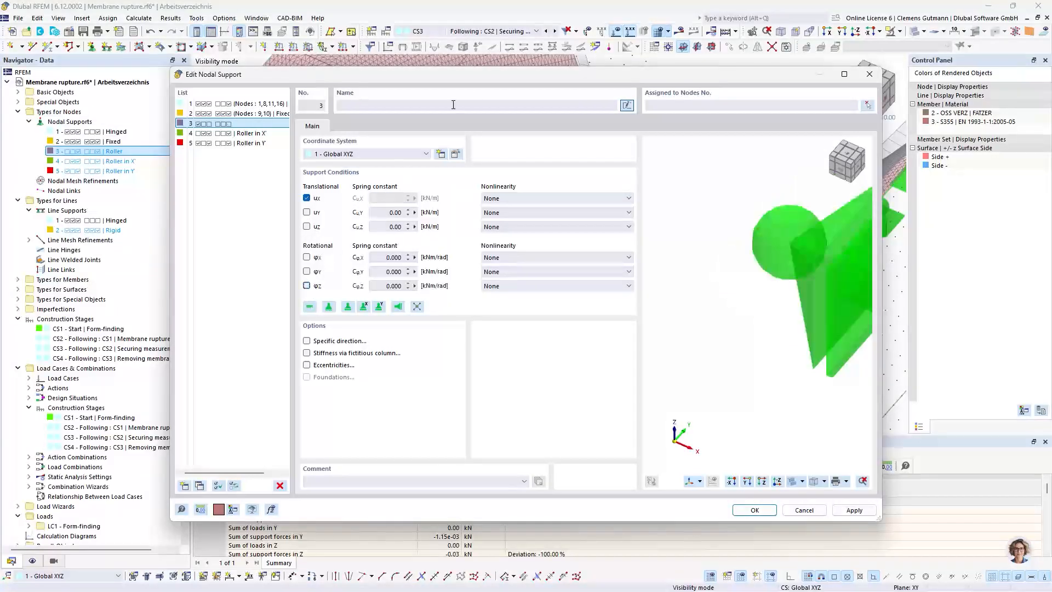
left_click_drag(473, 74, 439, 141)
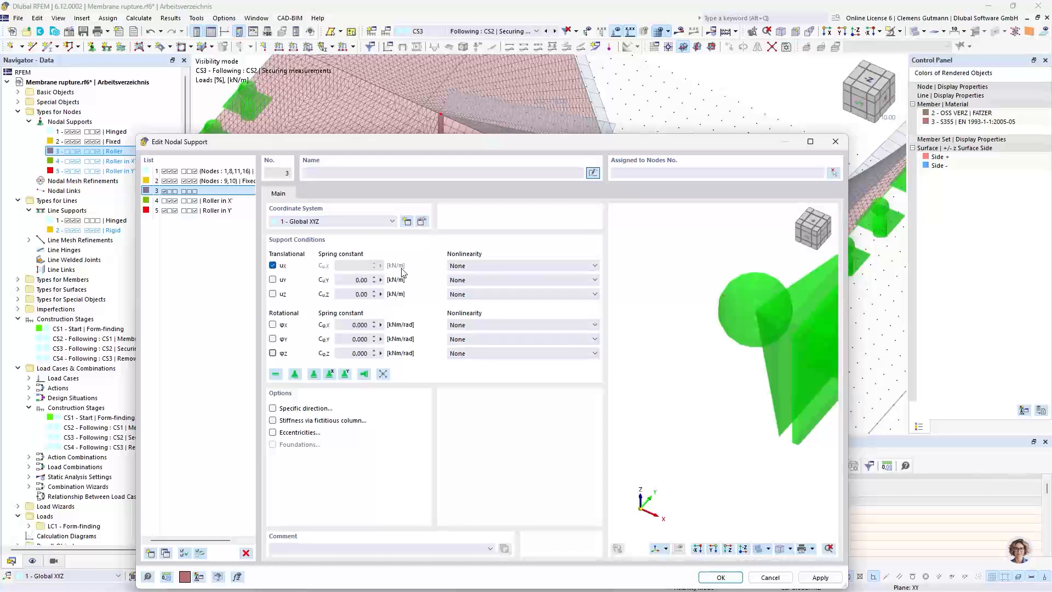
left_click(273, 266)
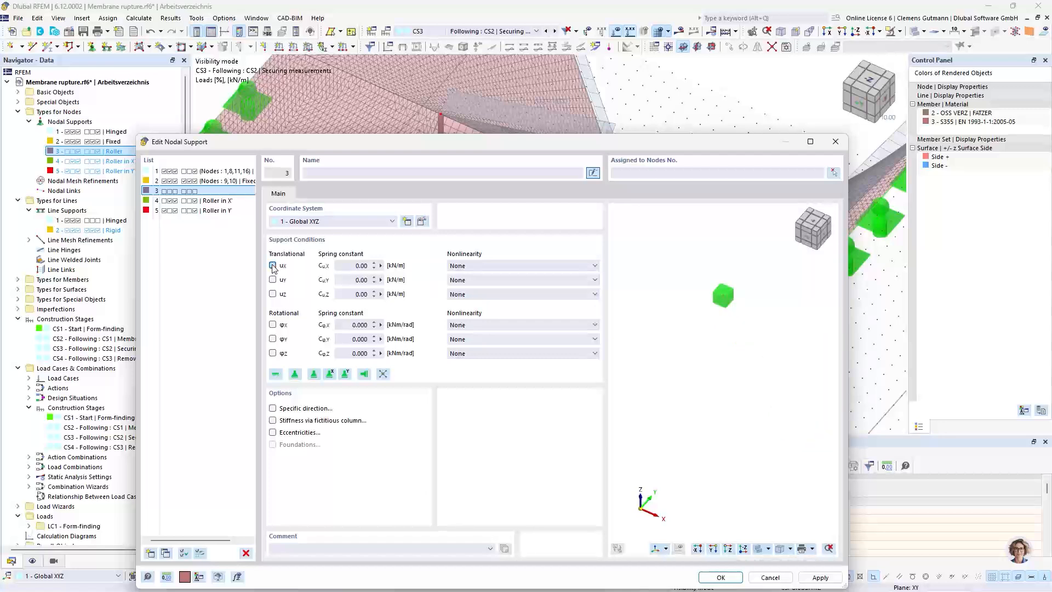
Begin a formula for the support's translational spring constant Cu,X with materials[2].elasticity_modulus_global
left_click(381, 266)
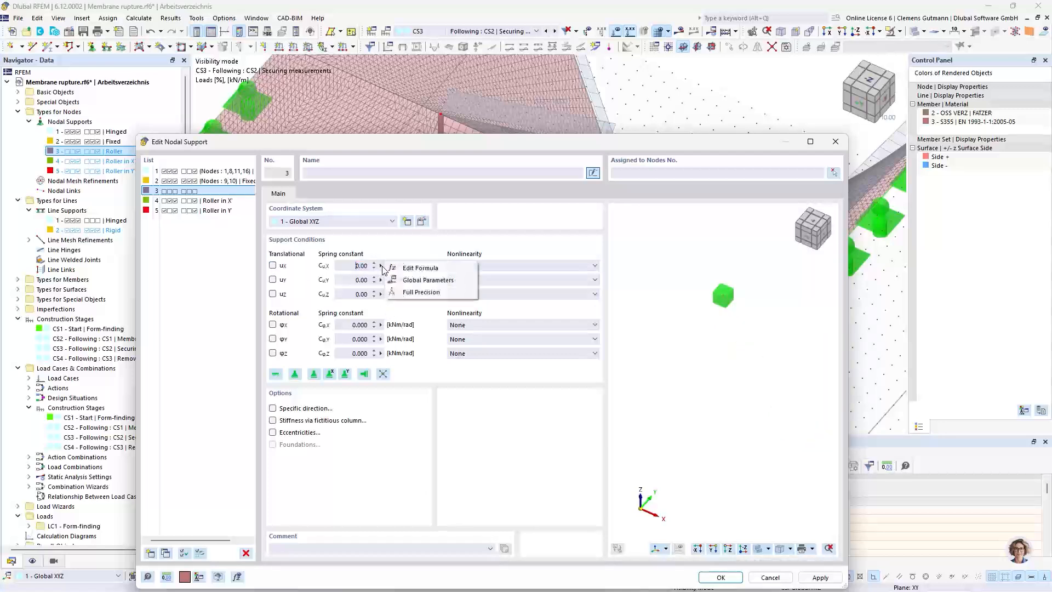
left_click(396, 271)
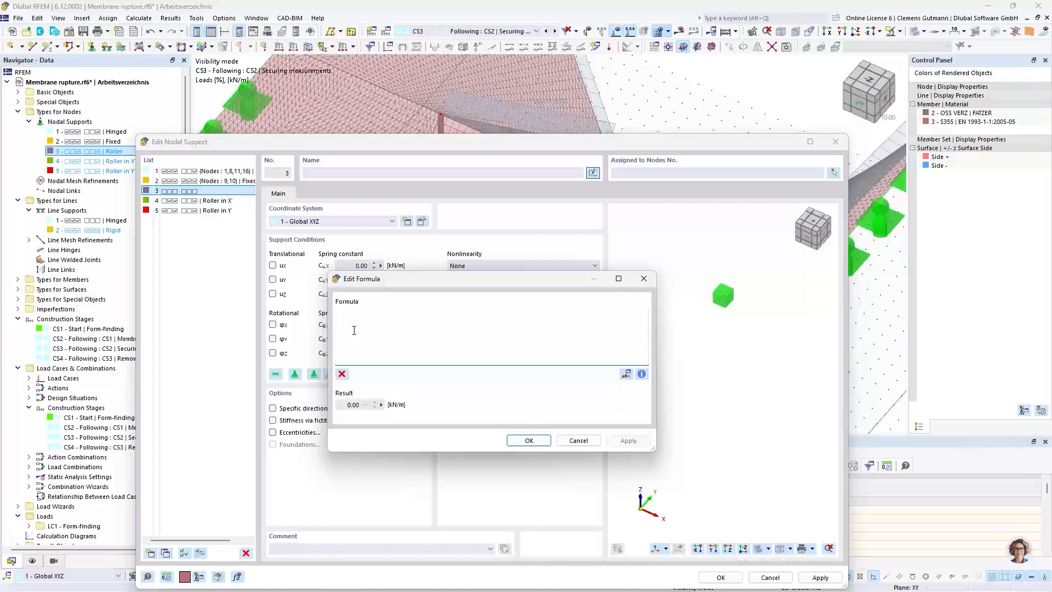
left_click(354, 330)
type("material")
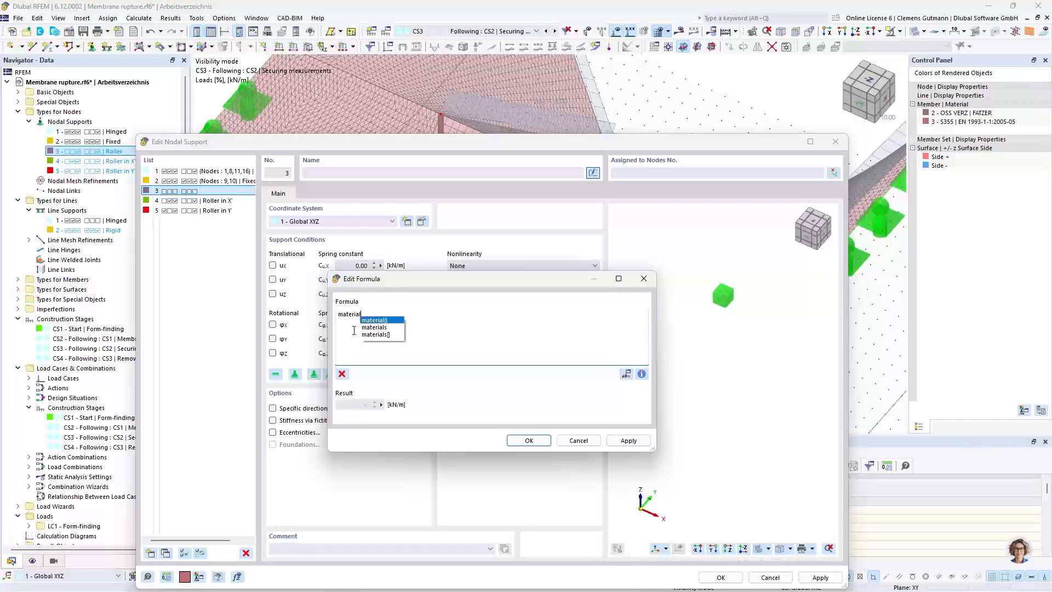
type("s[")
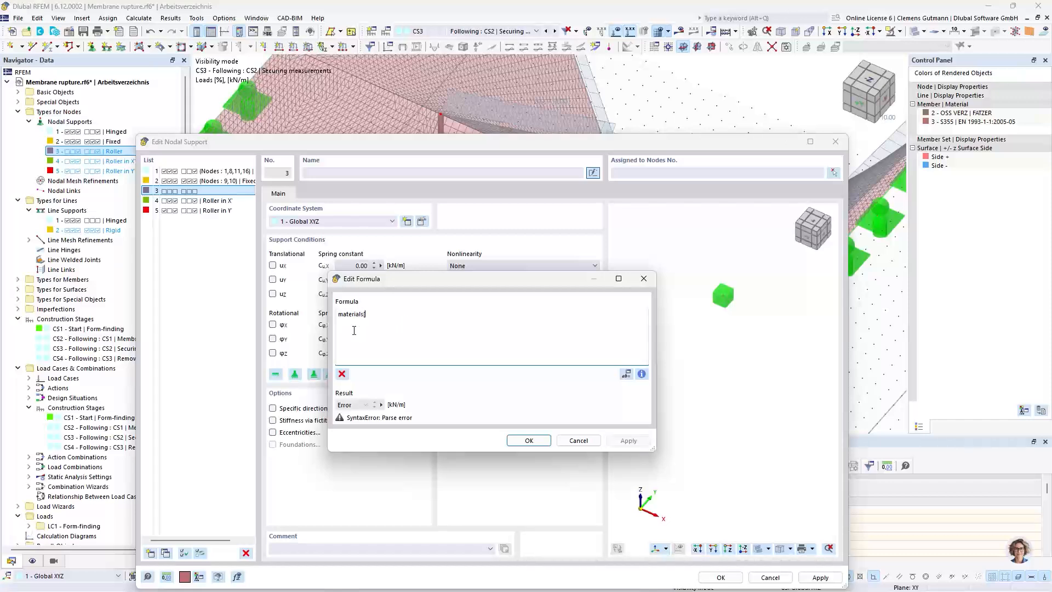
type("2].")
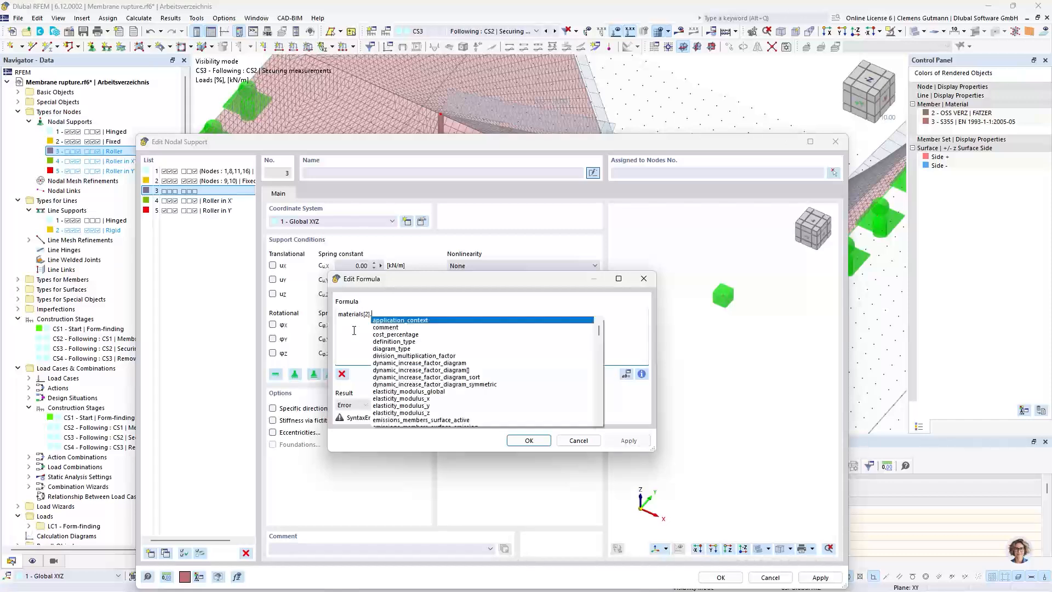
type("el")
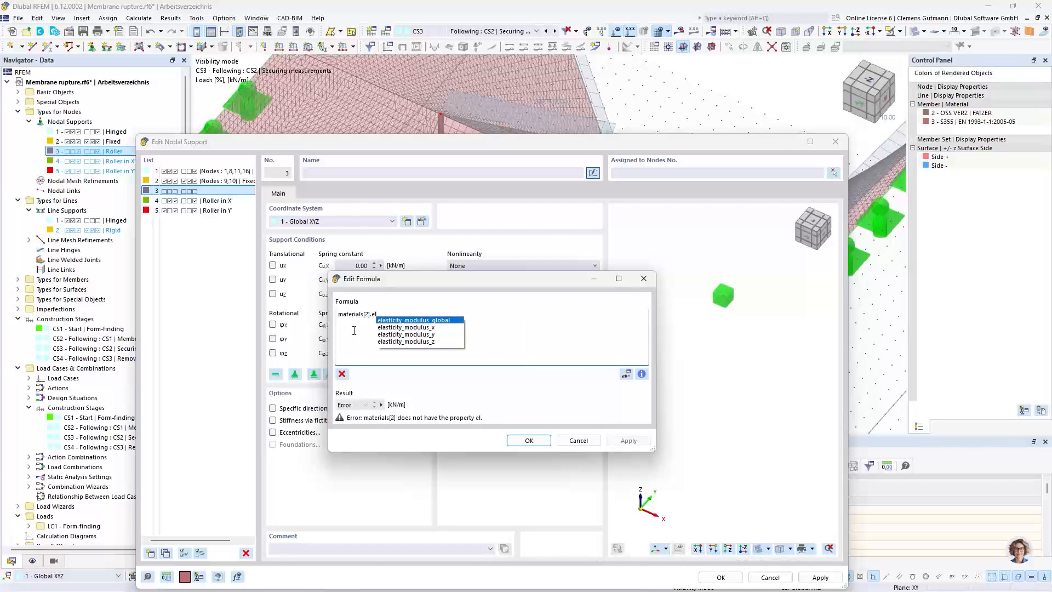
left_click(399, 320)
Complete the Cu,X formula by multiplying by sections[1].A and dividing by 16, and apply it
type("*")
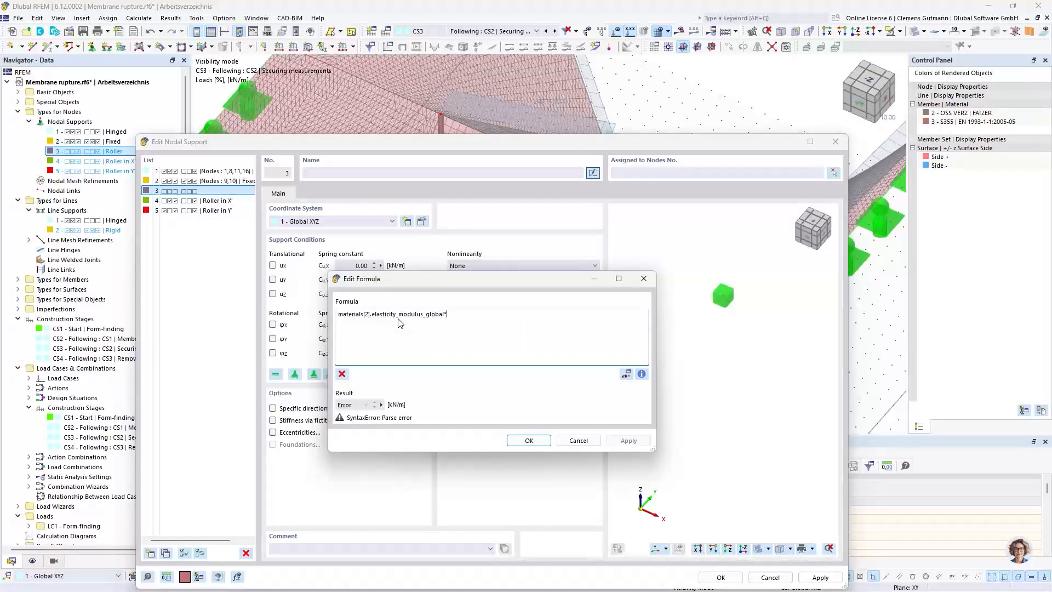
type("section")
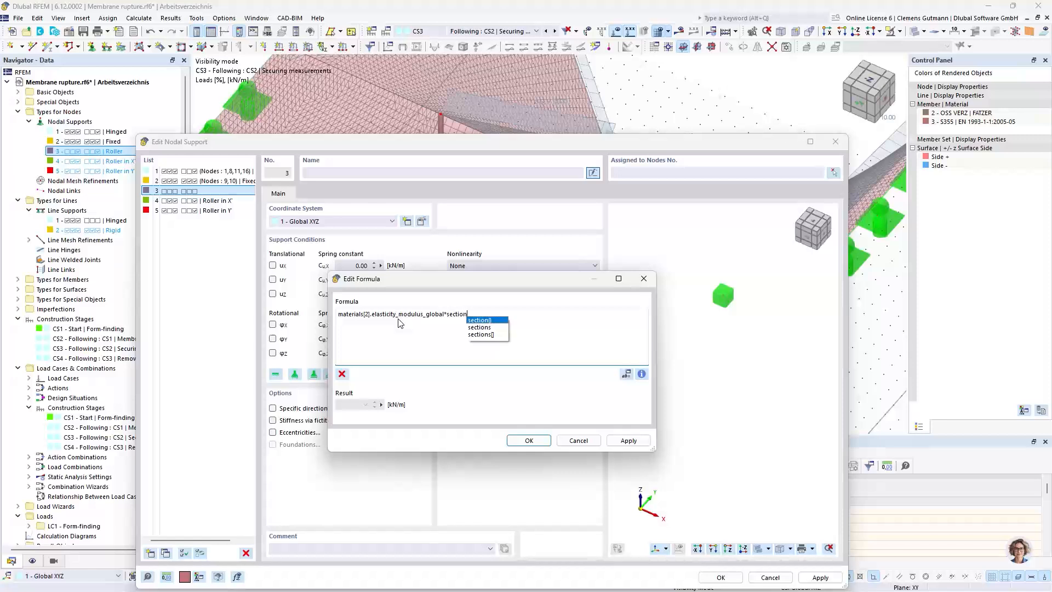
type("s[1]")
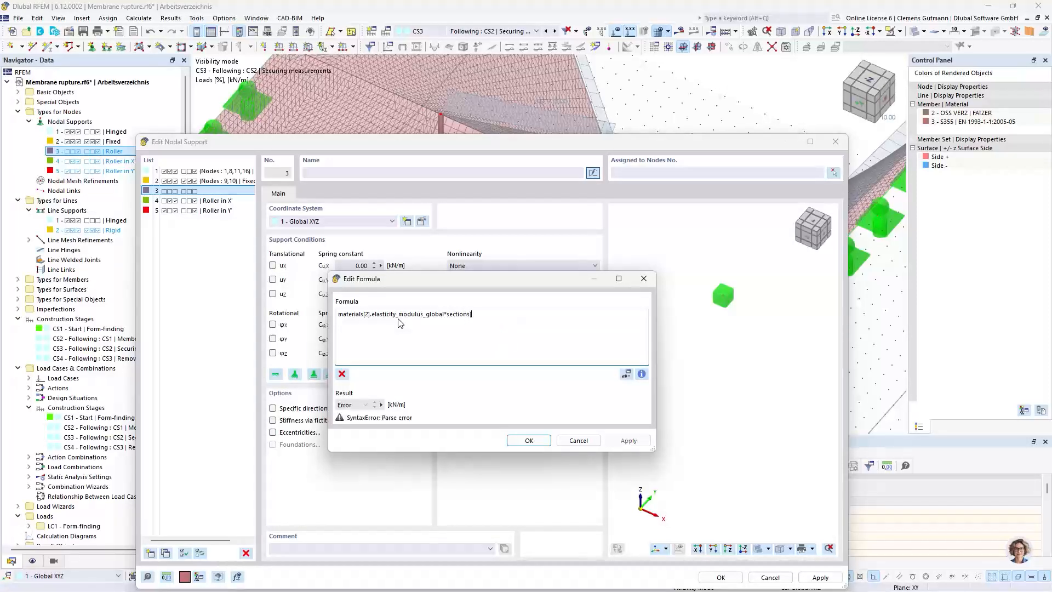
type(".A")
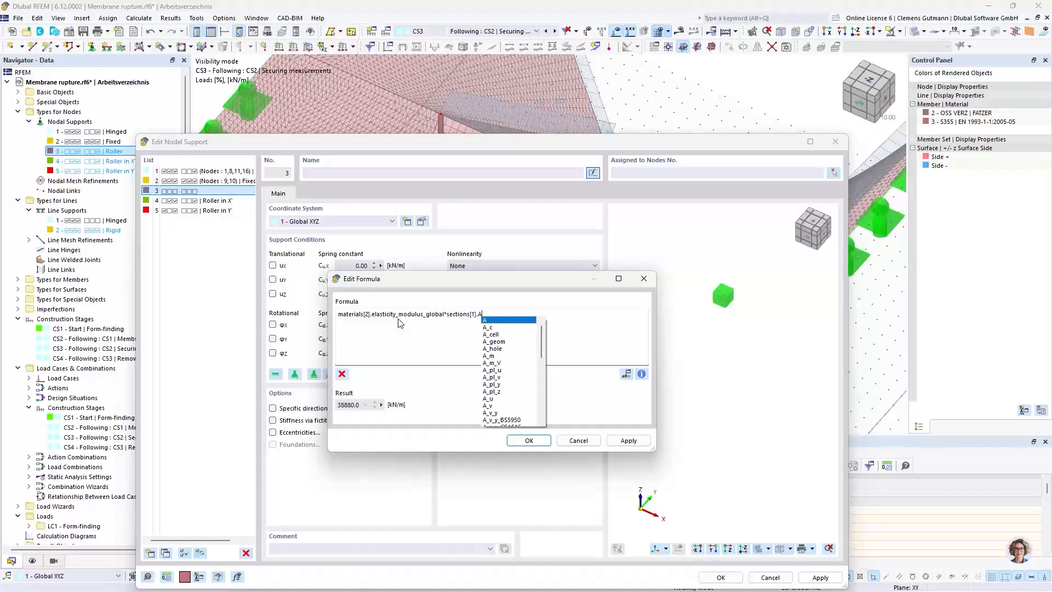
type("*")
key("BackSpace")
type("/")
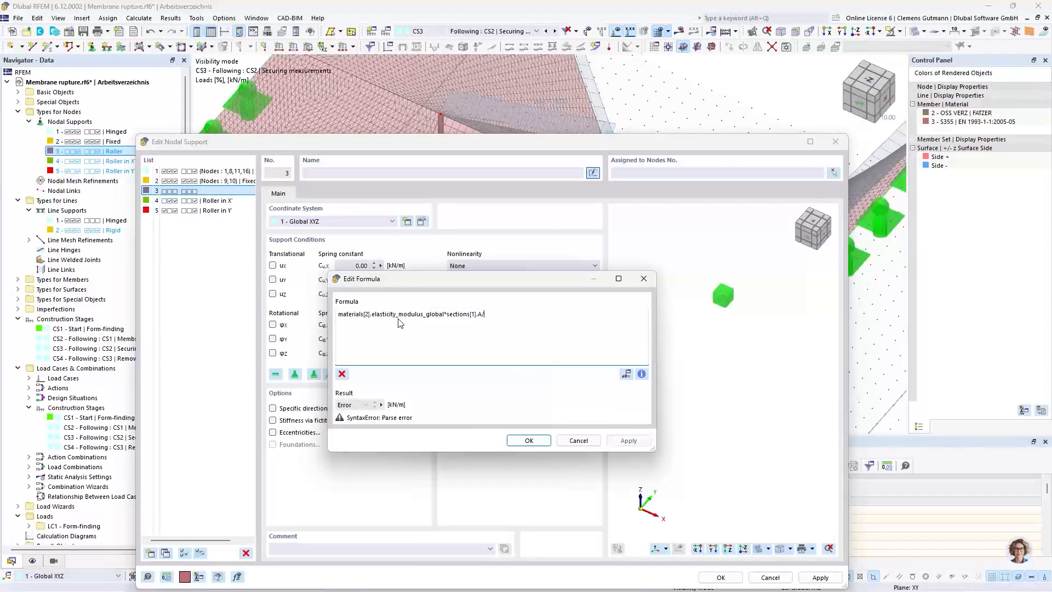
type("16")
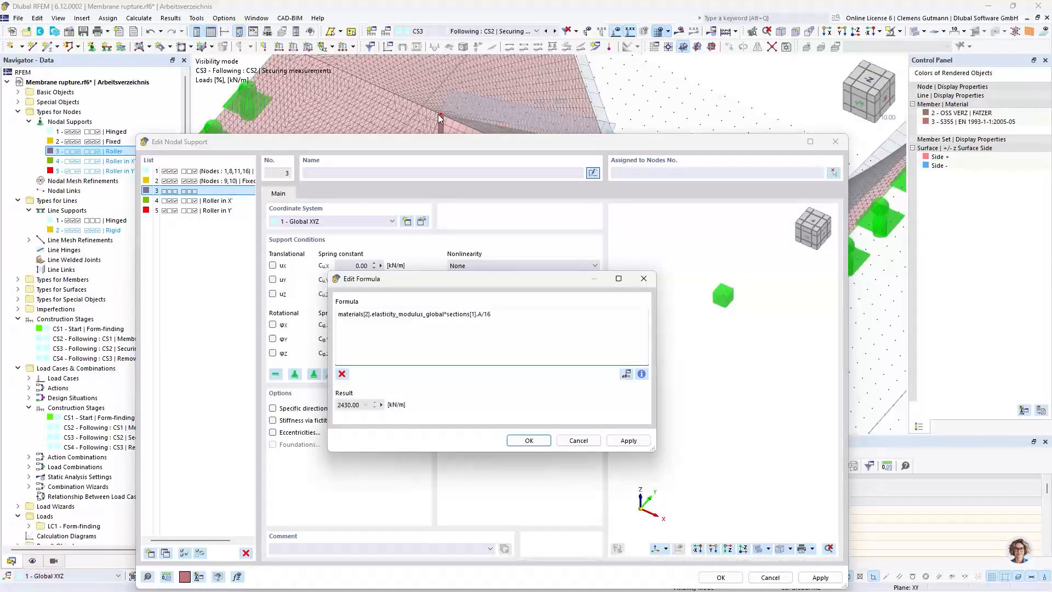
left_click(526, 442)
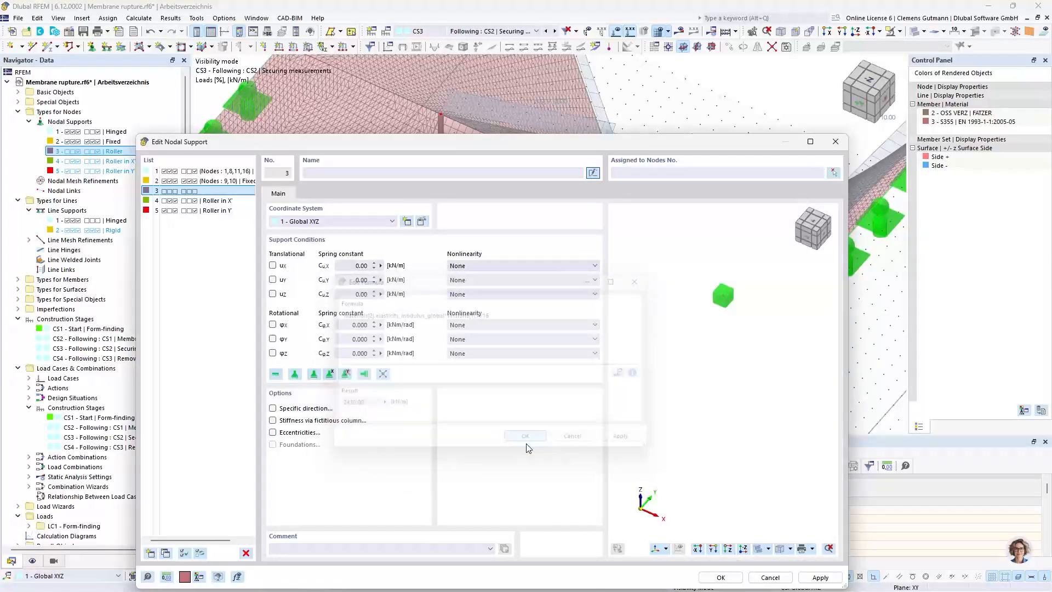
Set the nonlinearity of the X translational spring in nodal support 3 to failure if negative Px
left_click(474, 268)
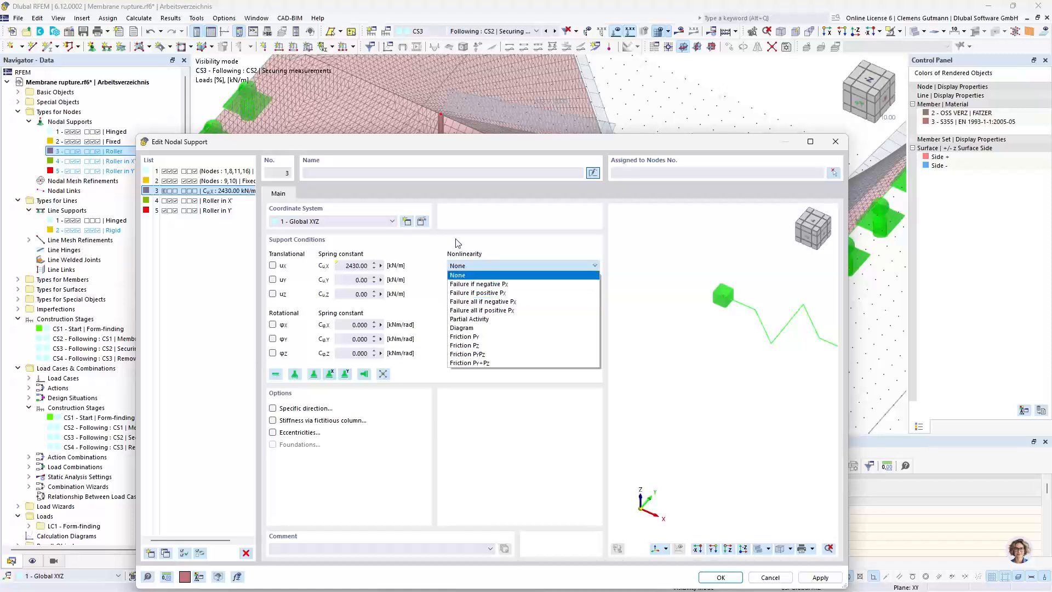
left_click(480, 245)
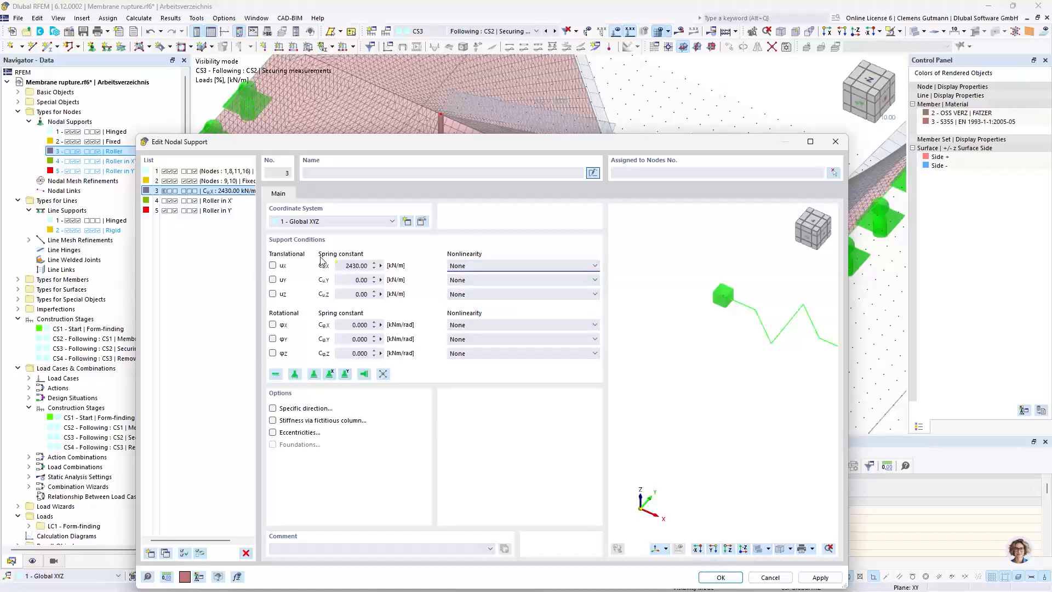
left_click(480, 268)
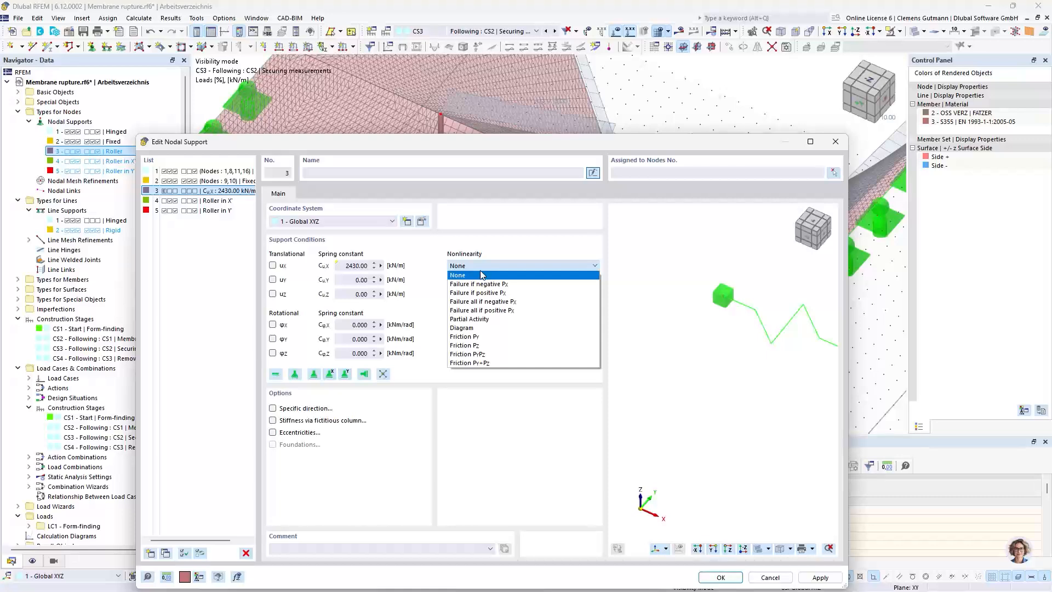
left_click(478, 284)
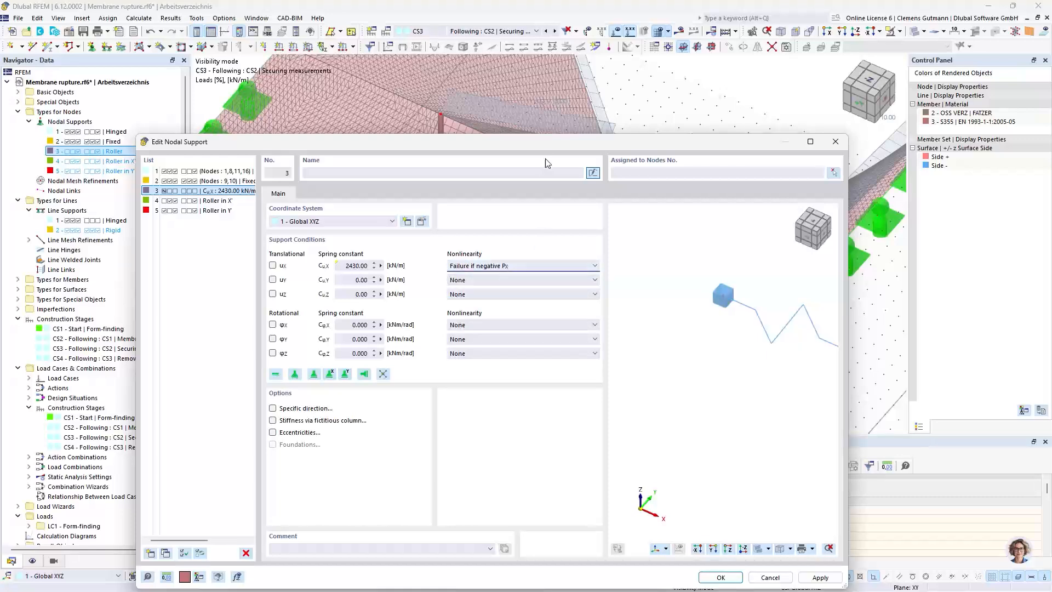
mouse_move(547, 146)
left_mouse_down()
mouse_move(636, 373)
mouse_move(532, 180)
mouse_move(532, 160)
left_mouse_up()
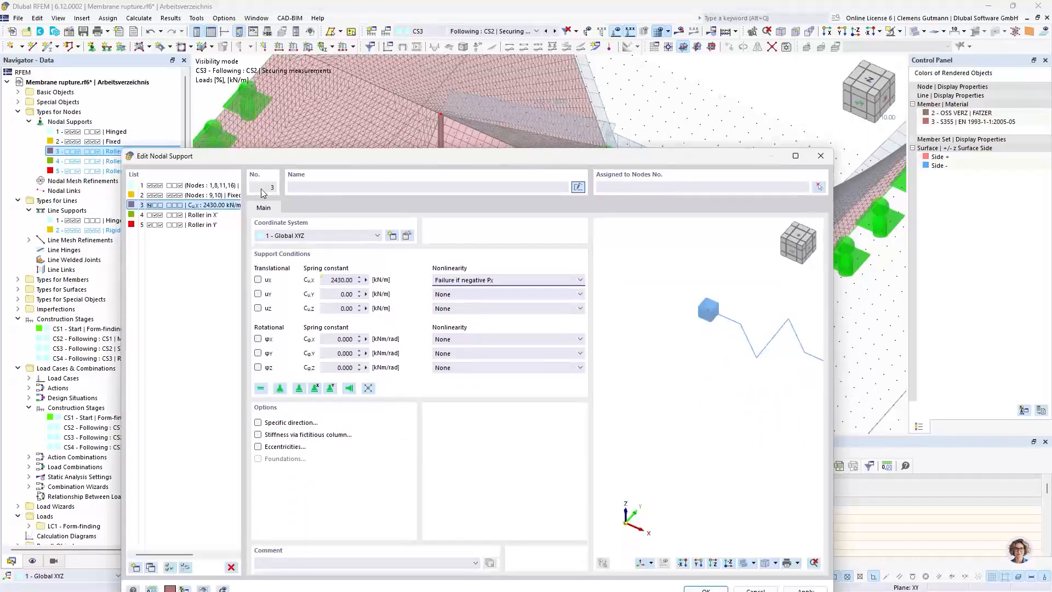
Delete the unused nodal supports 4 (Roller in X) and 5 (Roller in Y)
left_click(211, 214)
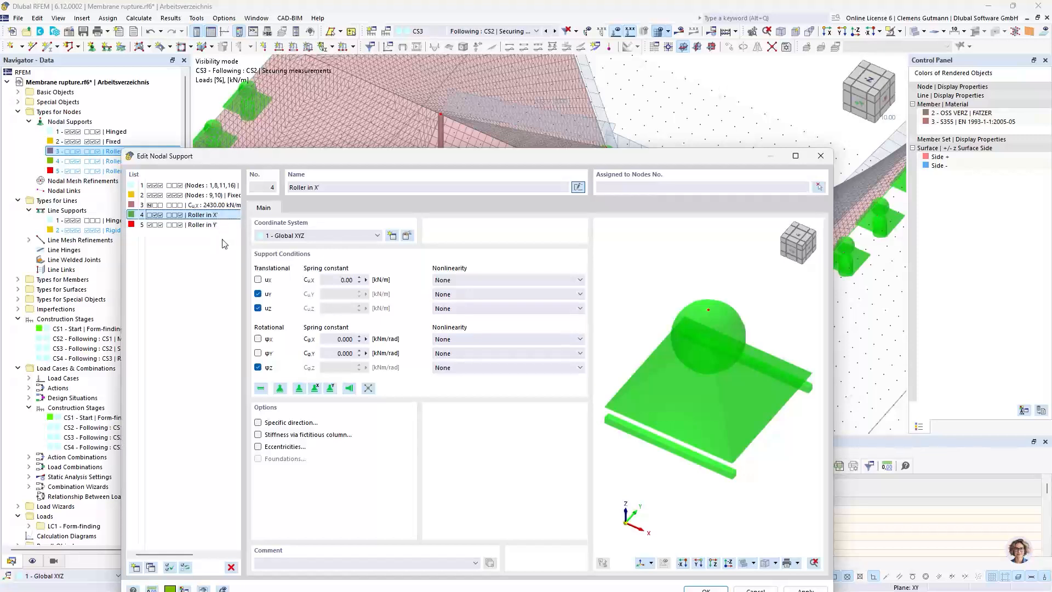
left_click_drag(330, 187, 260, 174)
key("BackSpace")
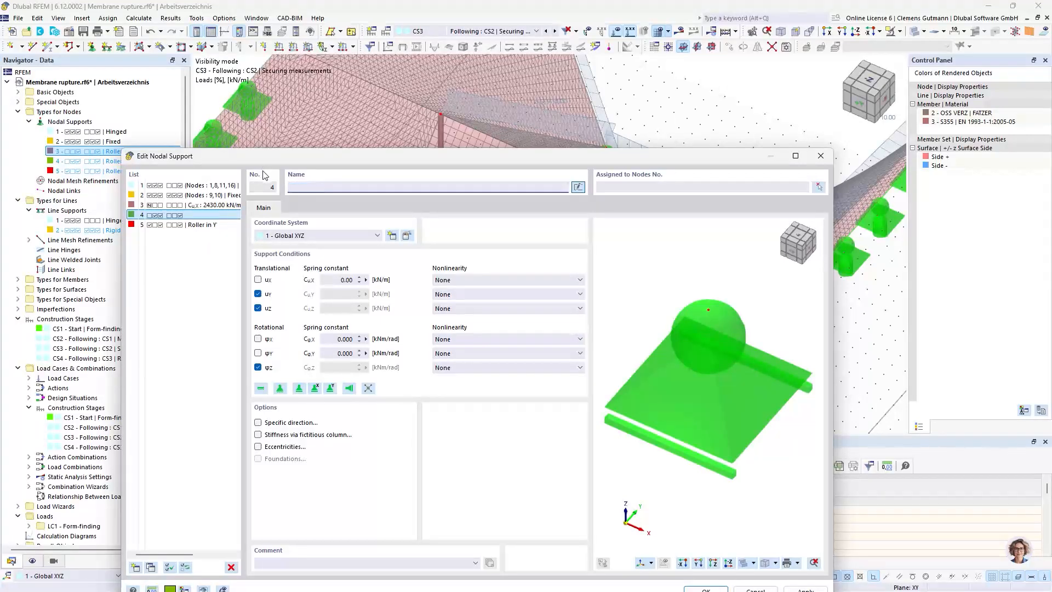
left_click(192, 225, "ctrl")
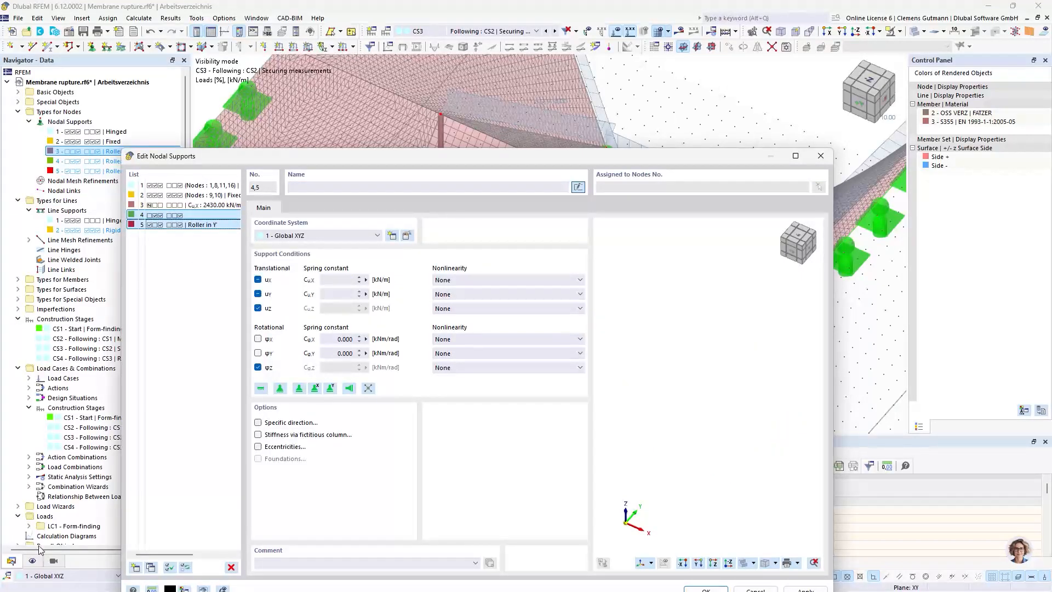
left_click(230, 567)
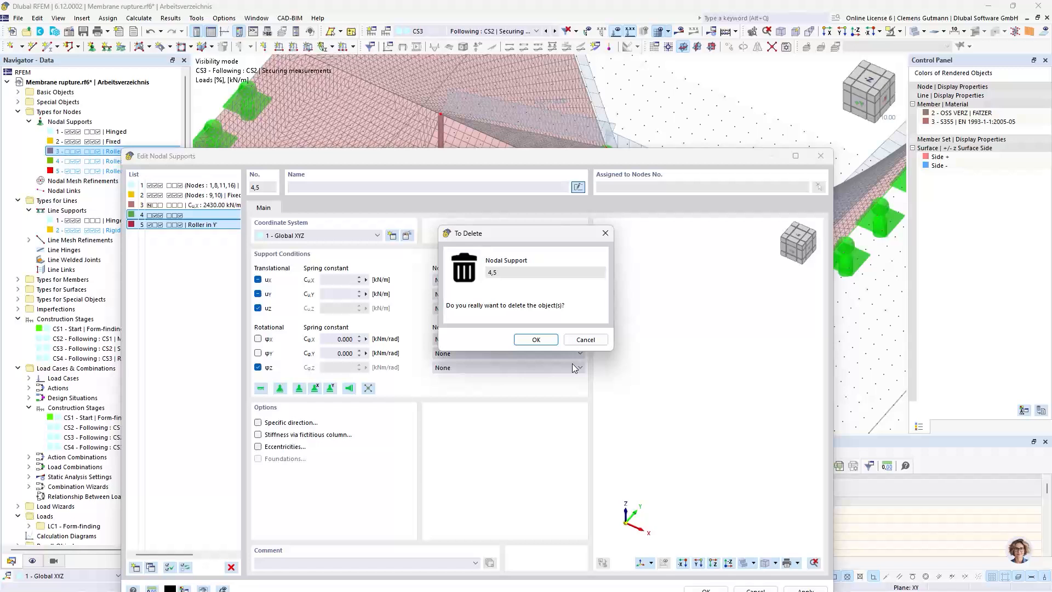
left_click(548, 340)
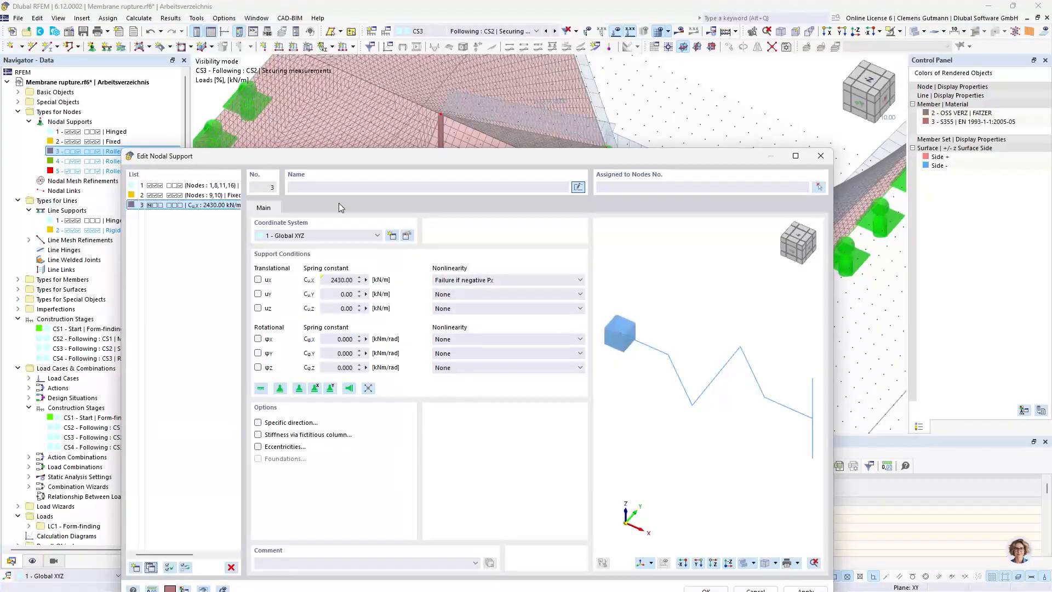
Duplicate nodal support 3 and set the copy's X translational spring nonlinearity to failure if positive Px
left_click(151, 567)
left_click(467, 281)
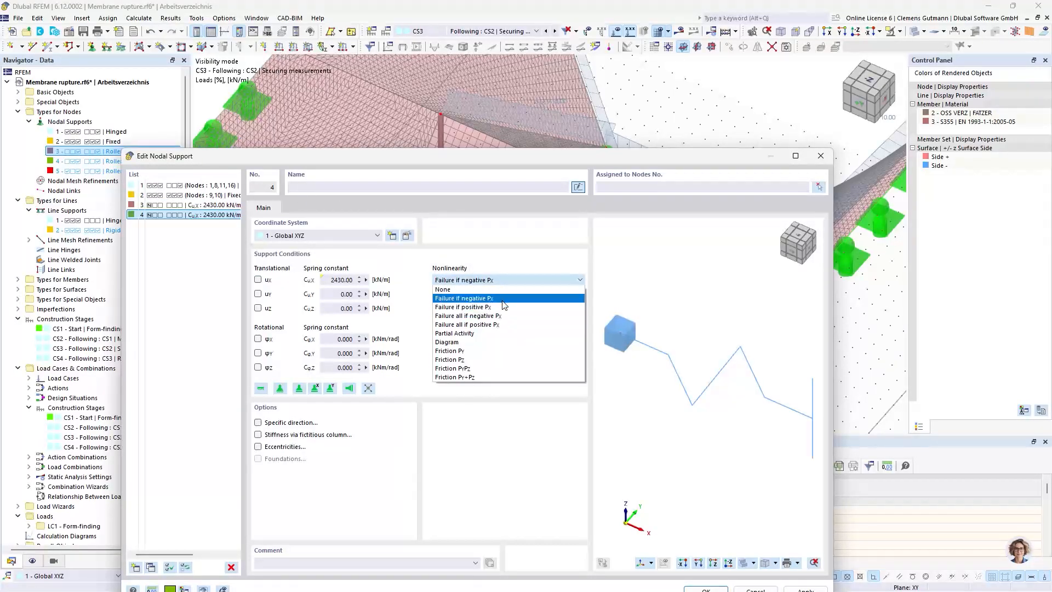
left_click(503, 307)
left_click_drag(568, 162, 492, 279)
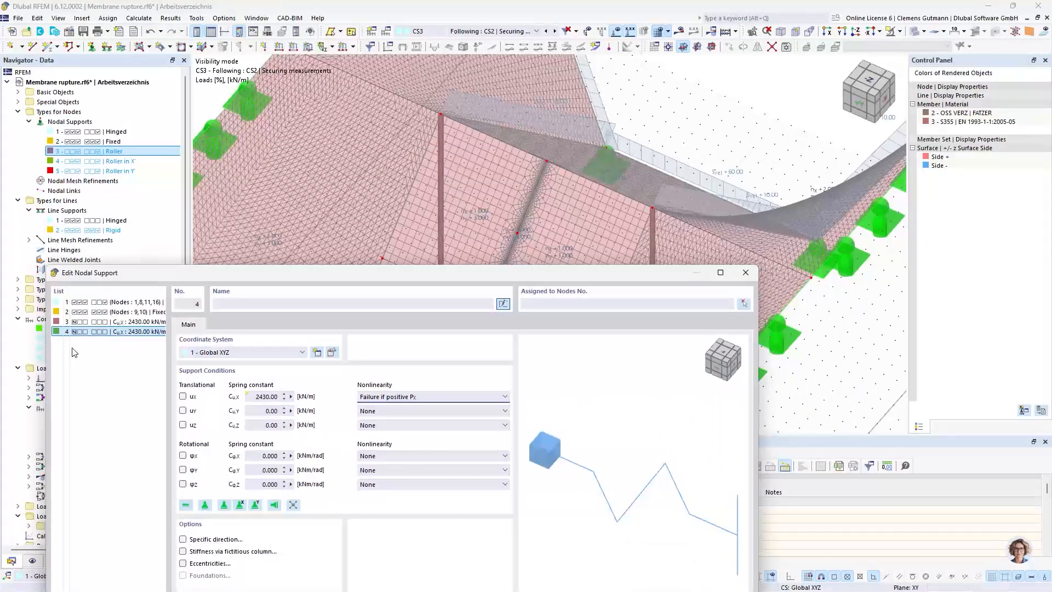
Assign nodal support 3, with failure if negative Px, to mast-top node 5 and membrane node 22
left_click(95, 322)
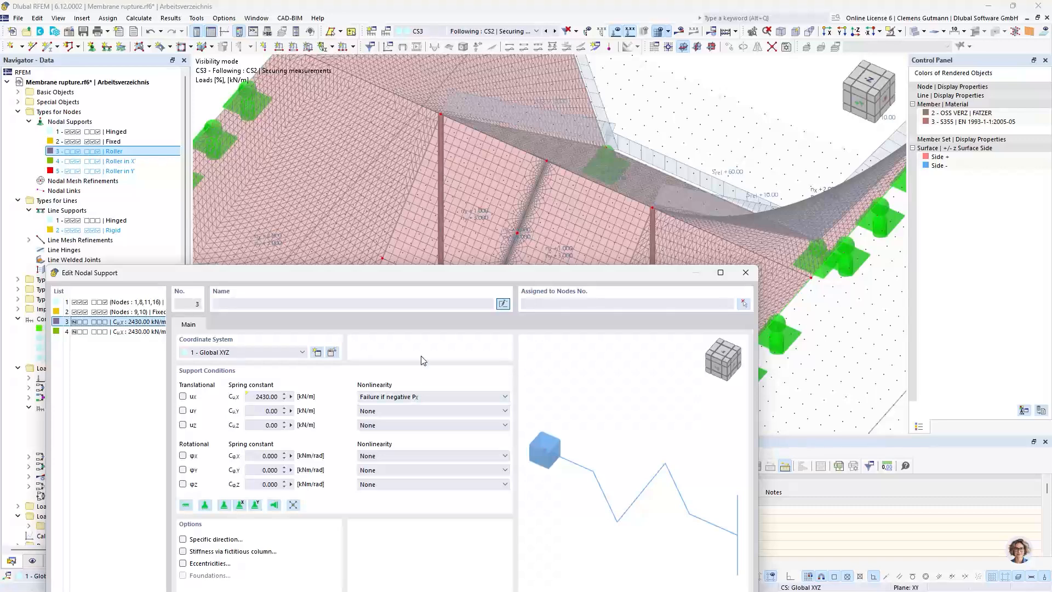
left_click_drag(448, 274, 475, 299)
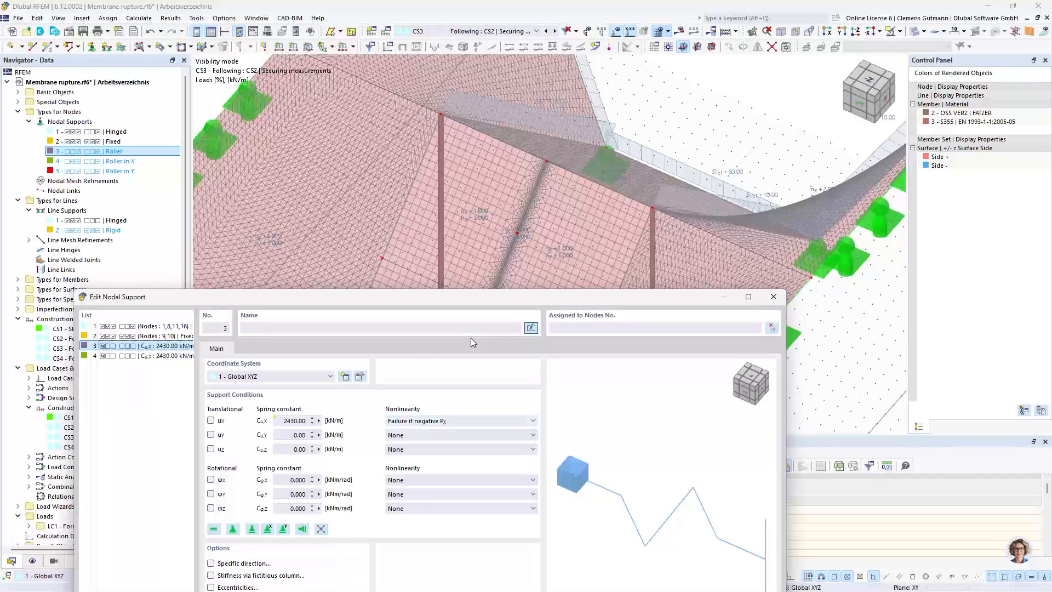
left_click_drag(489, 296, 485, 433)
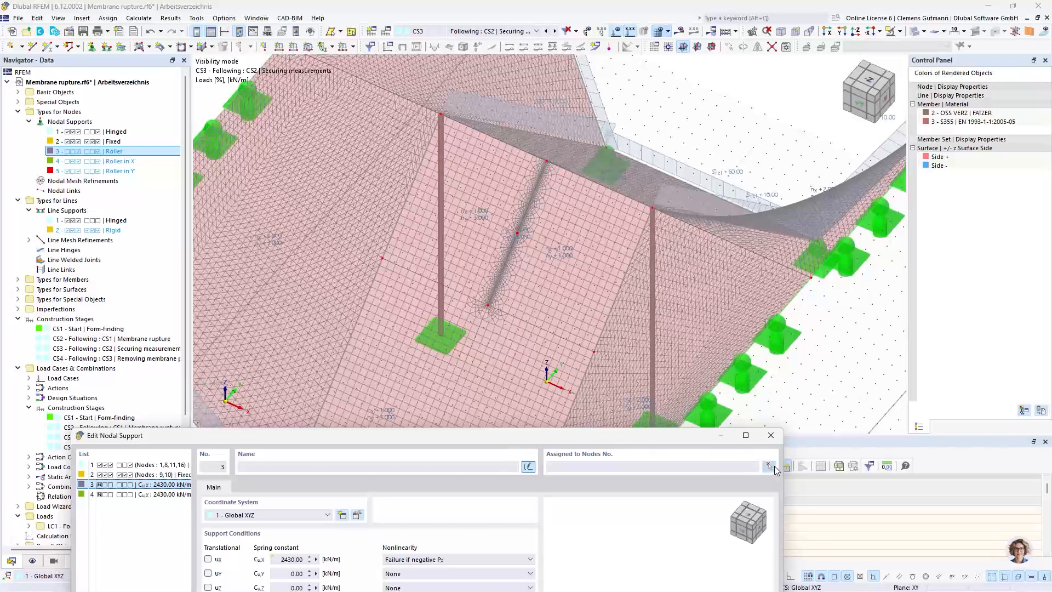
left_click(769, 466)
left_click(657, 215)
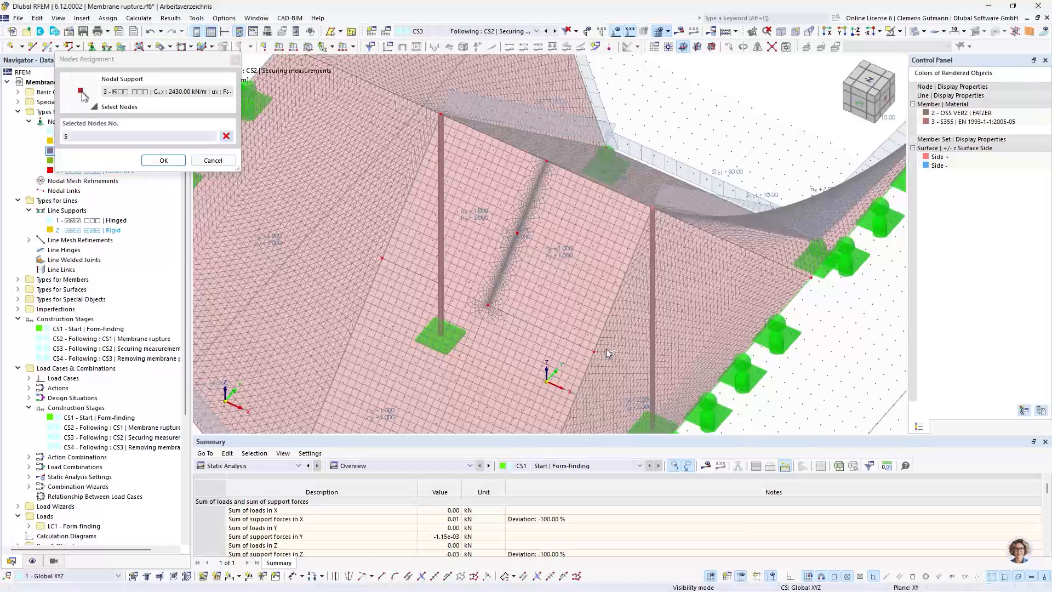
left_click(593, 352)
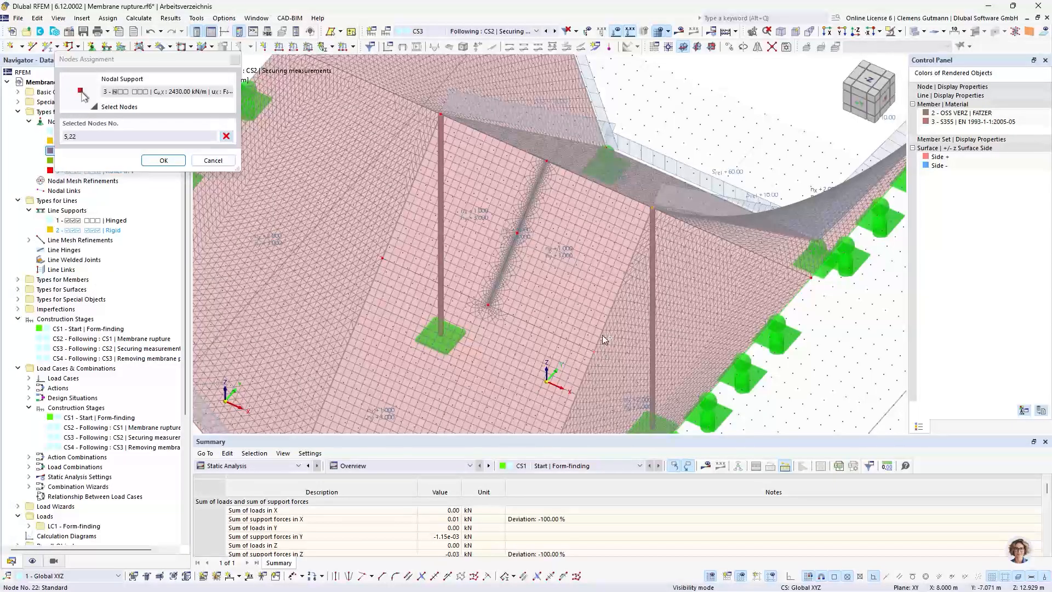
left_click(164, 160)
left_click_drag(294, 440, 303, 335)
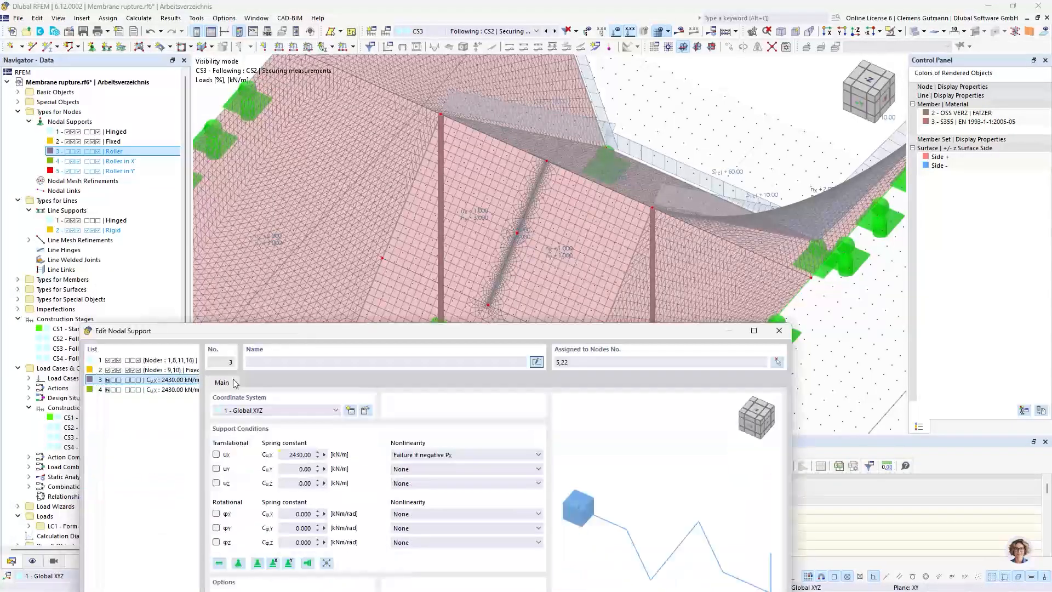
Assign nodal support 4, with failure if positive Px, to mast-top node 4 and membrane node 23, and apply the support definitions
left_click(140, 390)
left_click(777, 362)
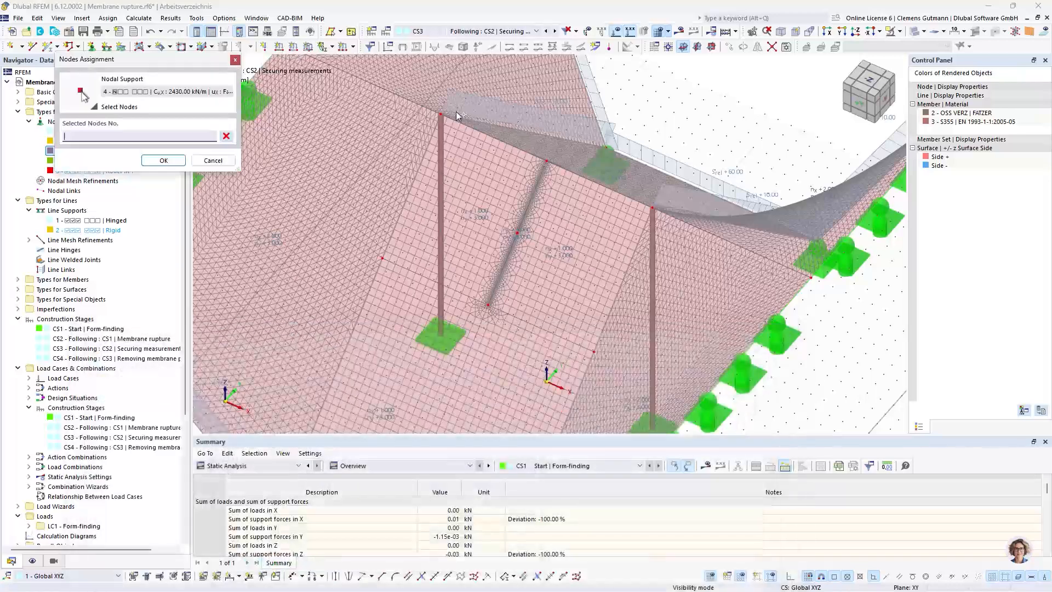
left_click(442, 115)
left_click(382, 258)
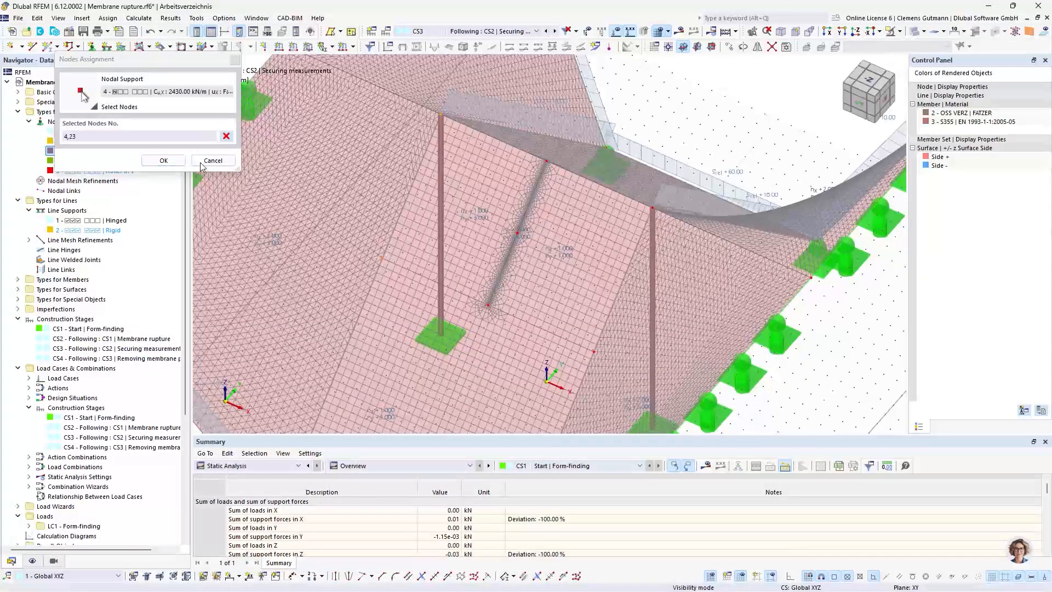
left_click(164, 160)
left_click_drag(646, 333, 688, 147)
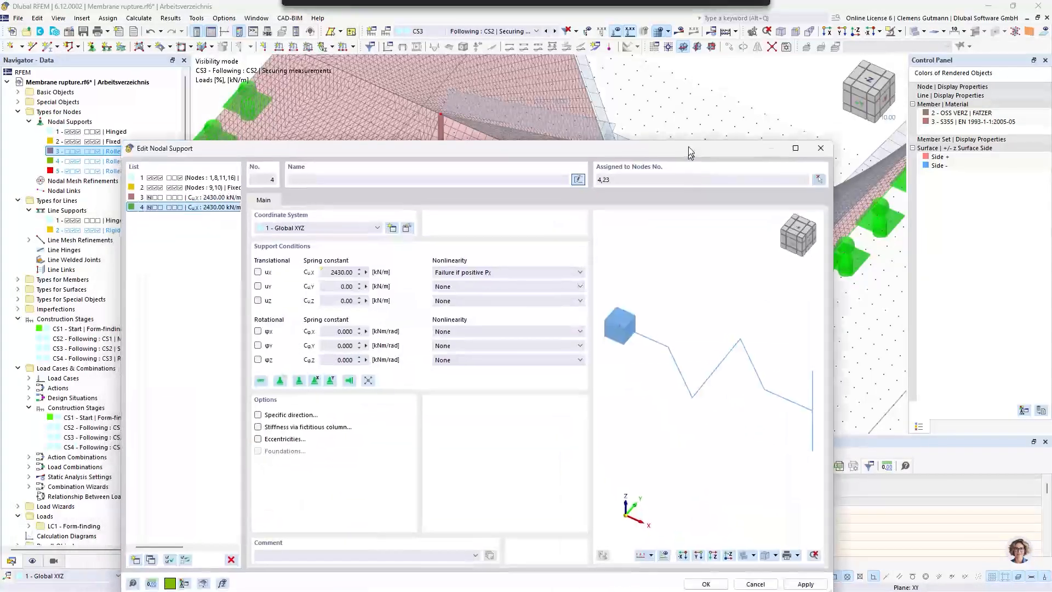
left_click(705, 579)
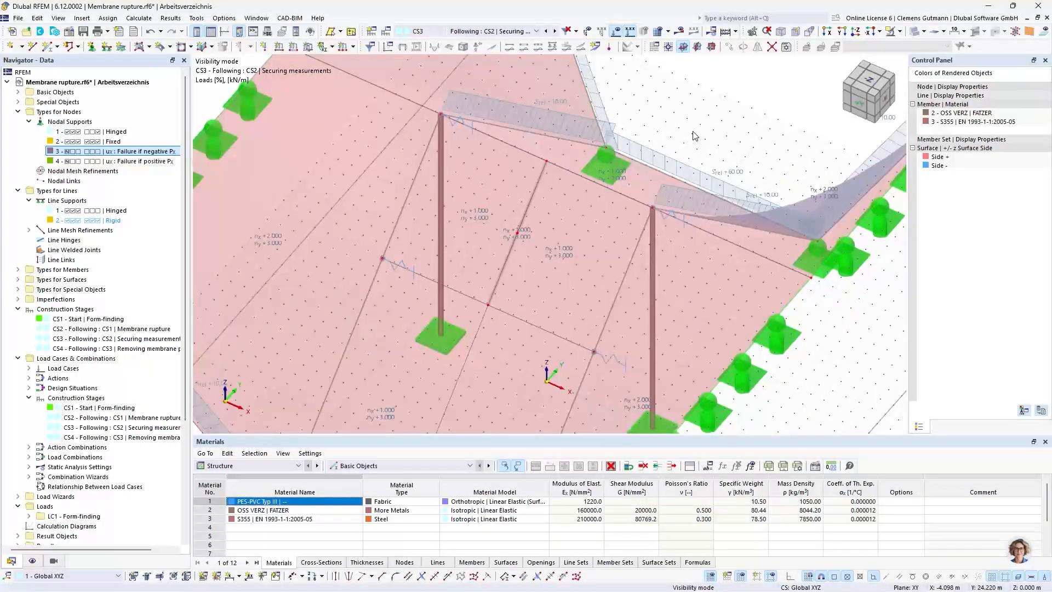
Inspect the new spring supports in the model, displaying construction stage CS4 (Removing membrane panel) and returning to CS3
scroll(695, 135, "down", 3)
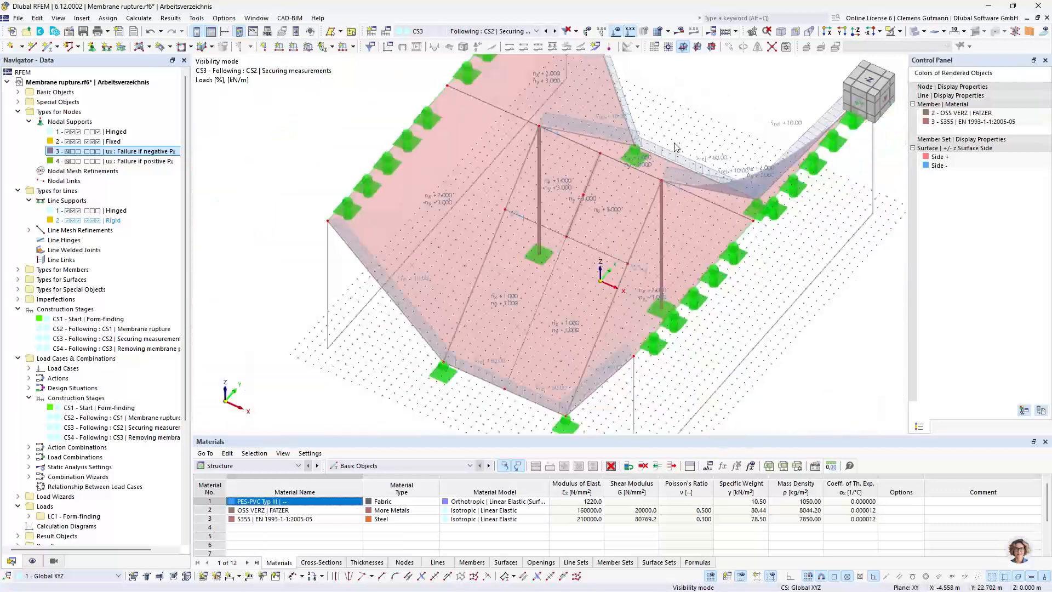
scroll(690, 134, "up", 3)
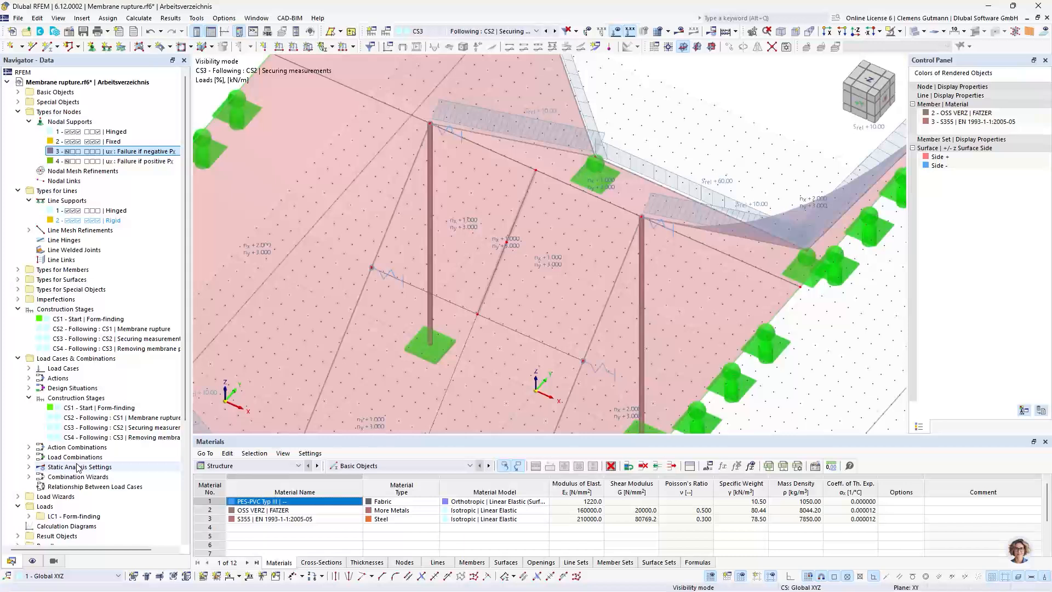
left_click(476, 31)
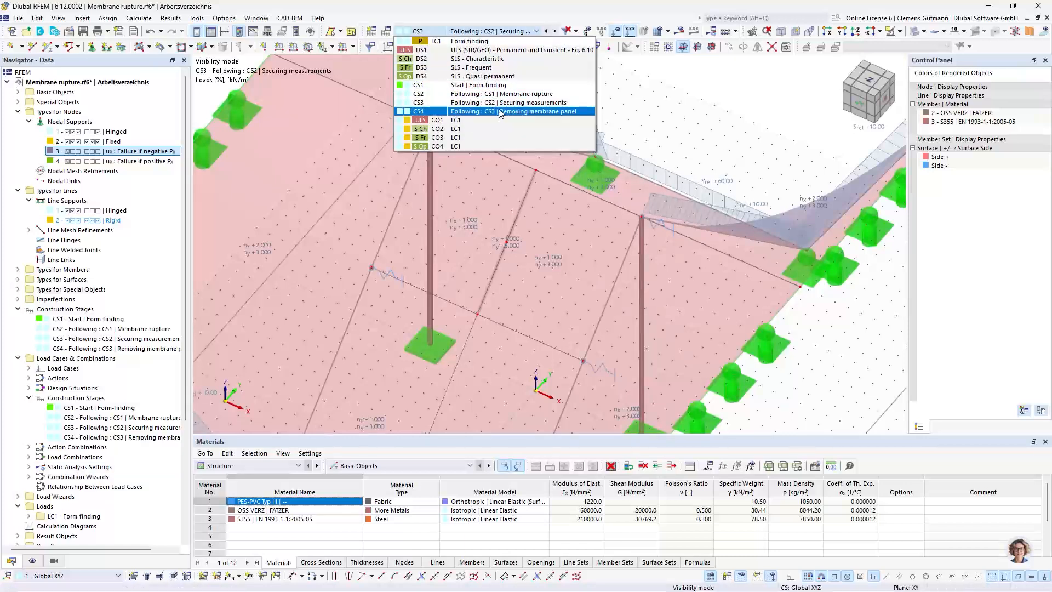
left_click(500, 112)
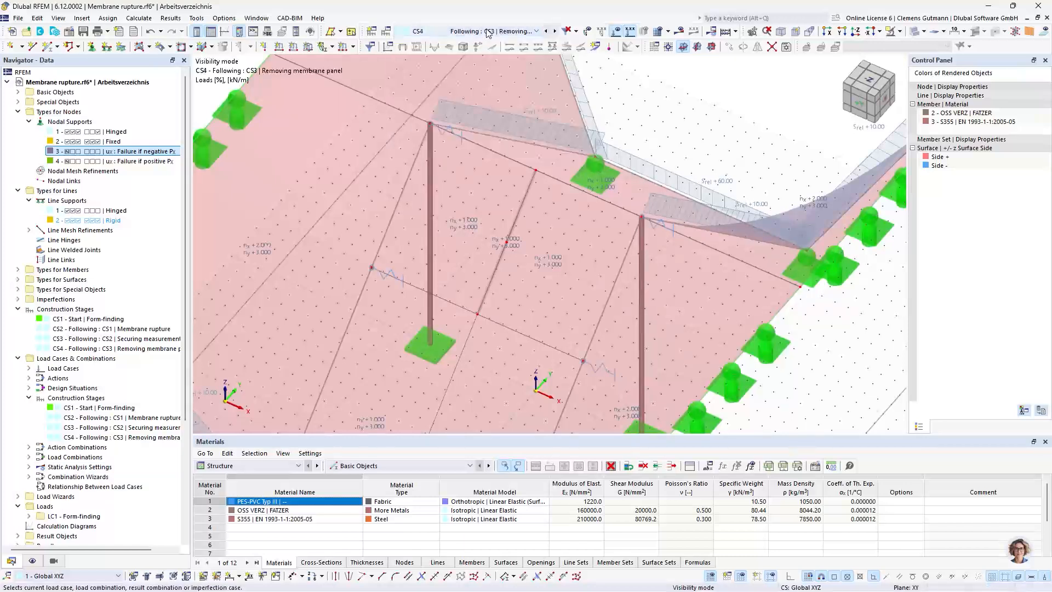
left_click(546, 31)
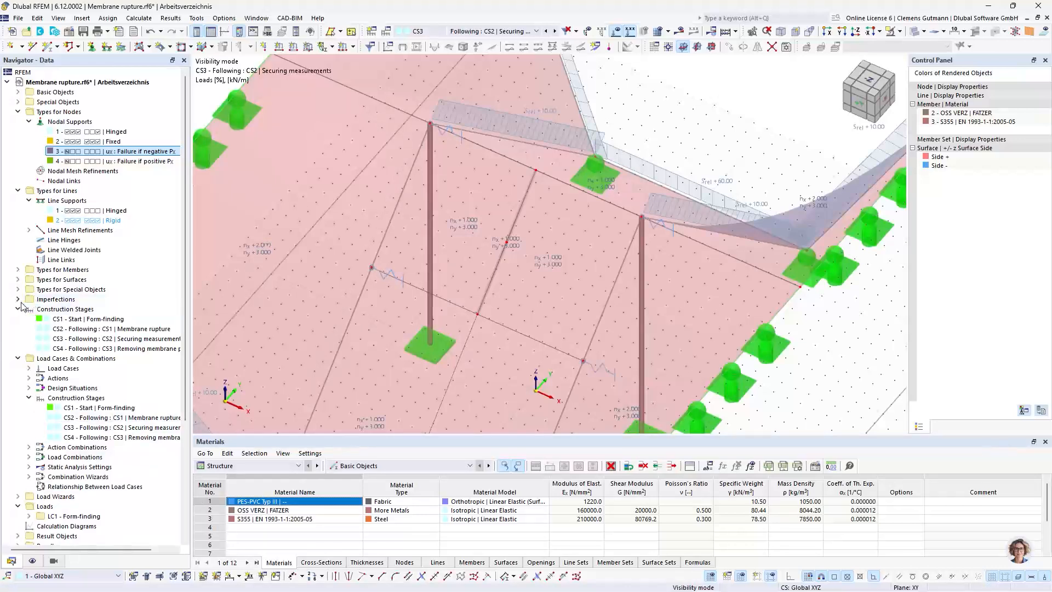
Create load case LC2 with the action category Accidental actions
left_click(28, 368)
left_click(65, 369)
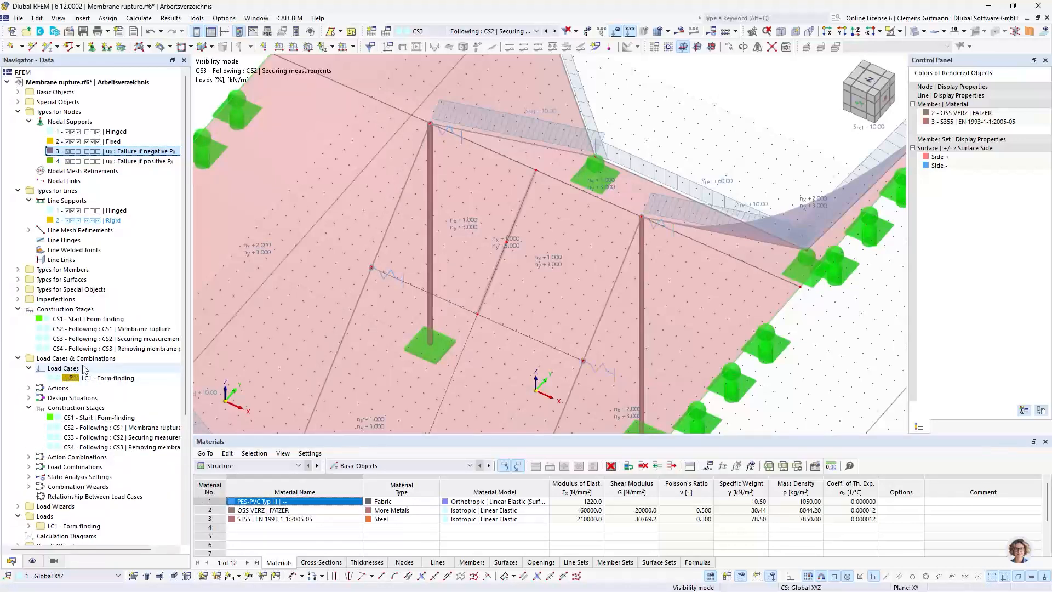
right_click(83, 367)
left_click(108, 373)
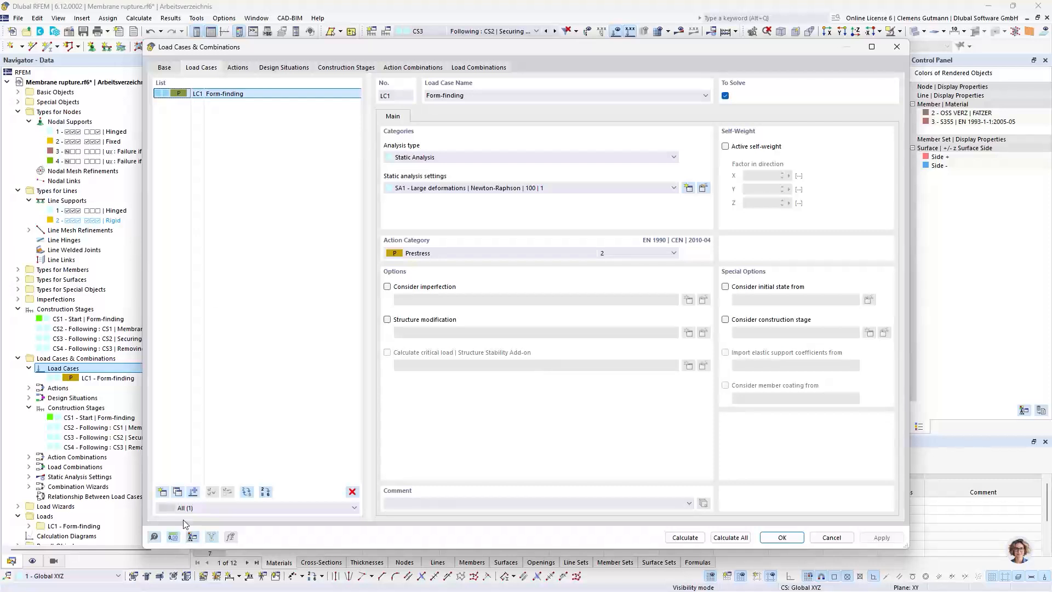
left_click(162, 491)
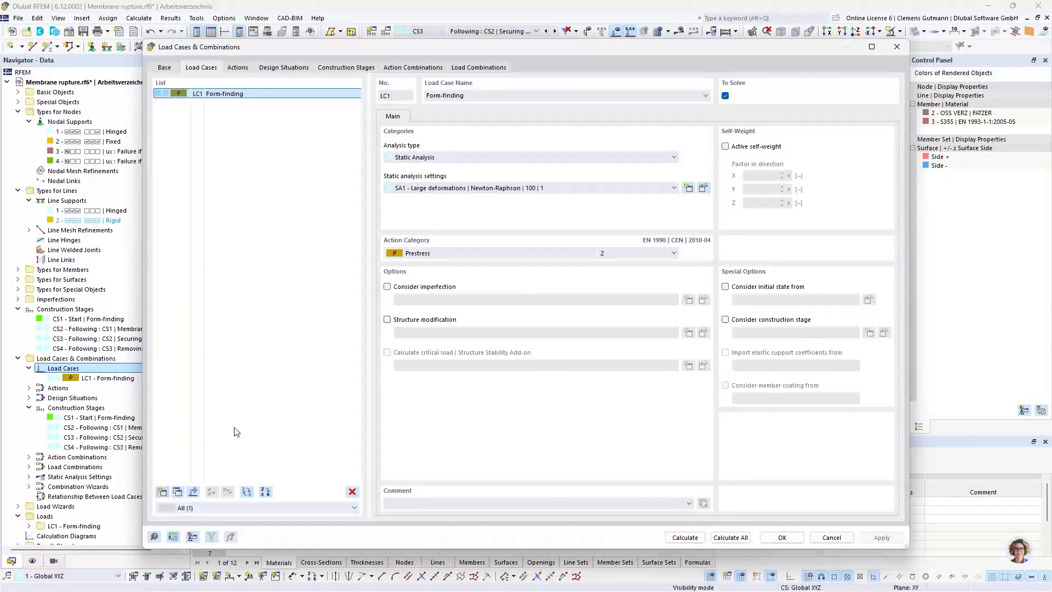
left_click(430, 254)
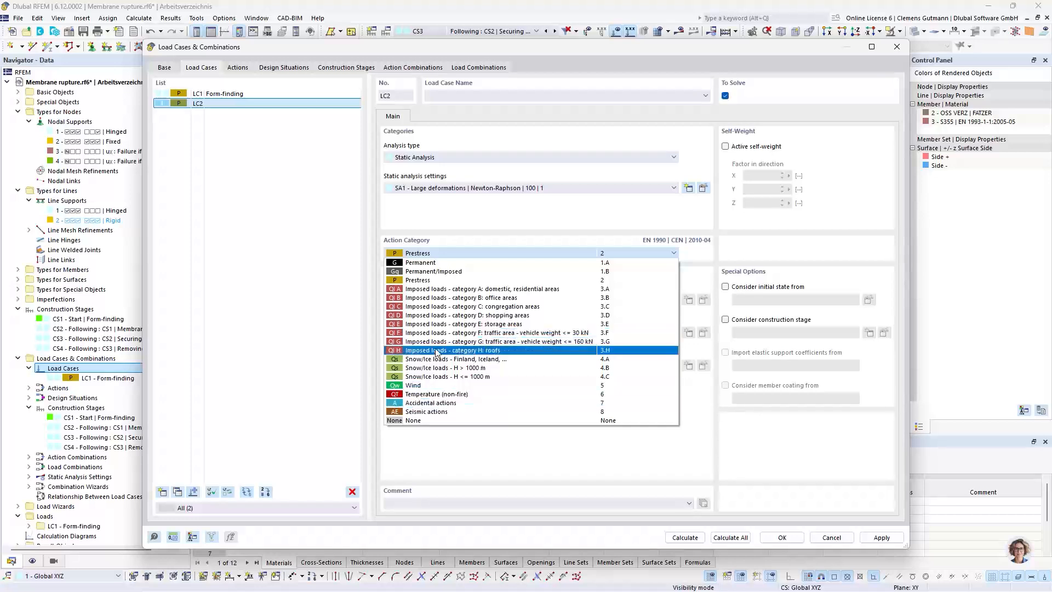
left_click(454, 404)
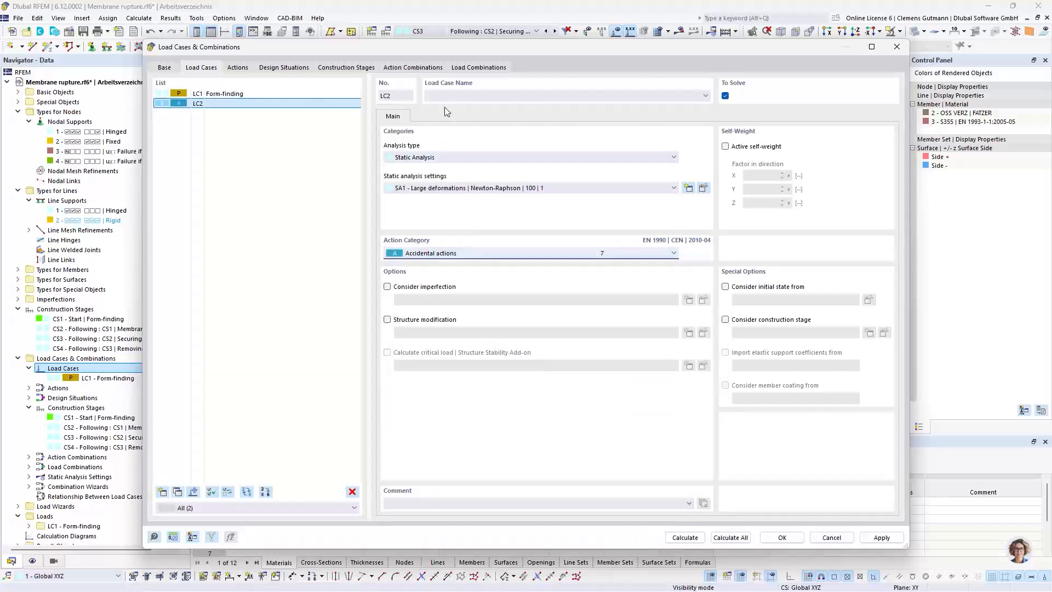
Name load case LC2 "Construction workers"
left_click(452, 95)
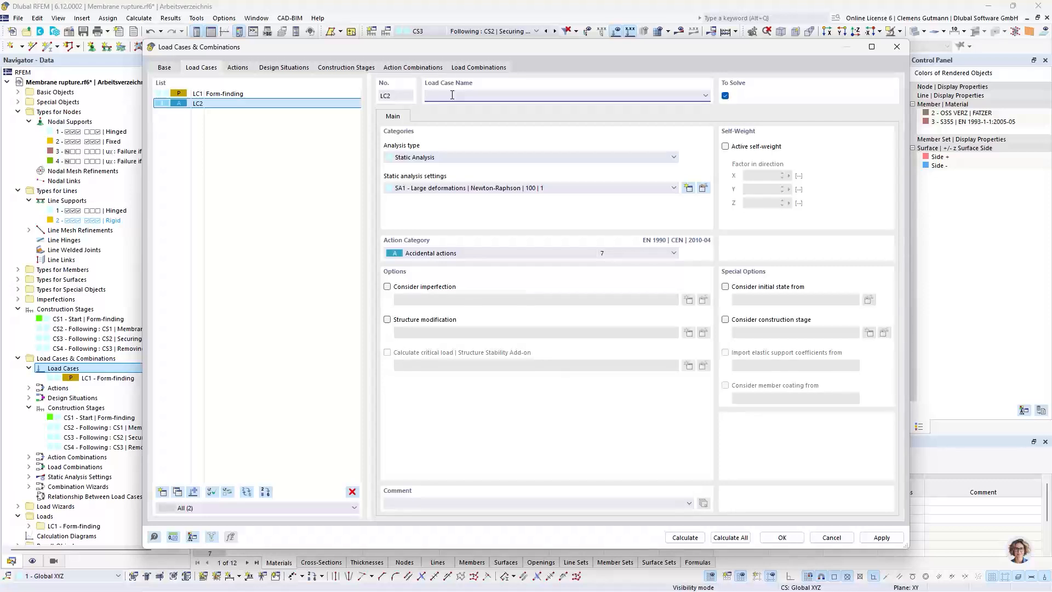
type("Construction workes")
key("Tab")
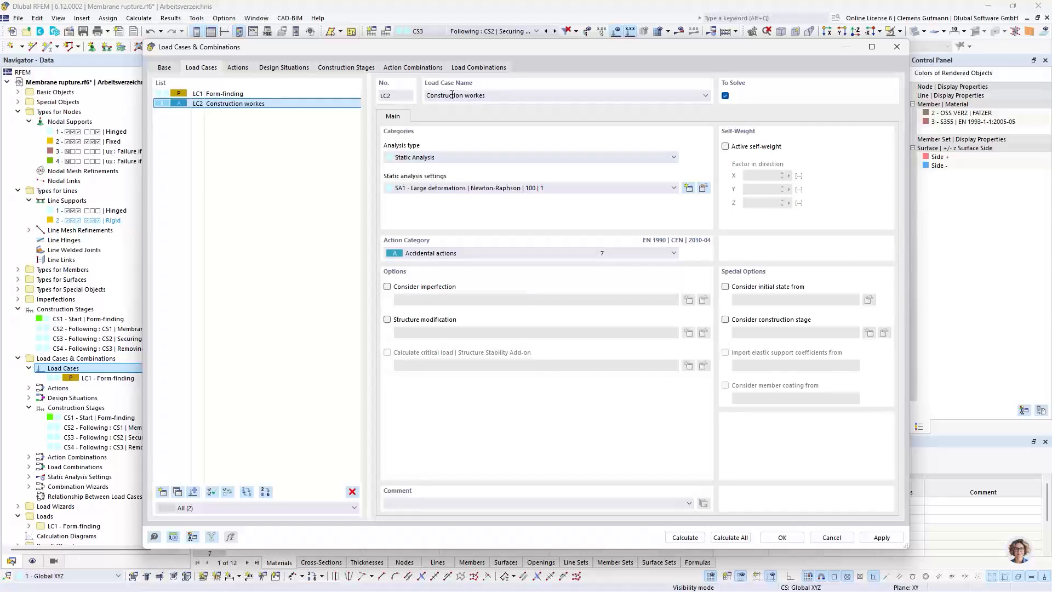
left_click(484, 95)
type("r")
key("Tab")
Assign load case LC2 to construction stage CS3 (Securing measurements)
left_click(346, 68)
left_click(427, 117)
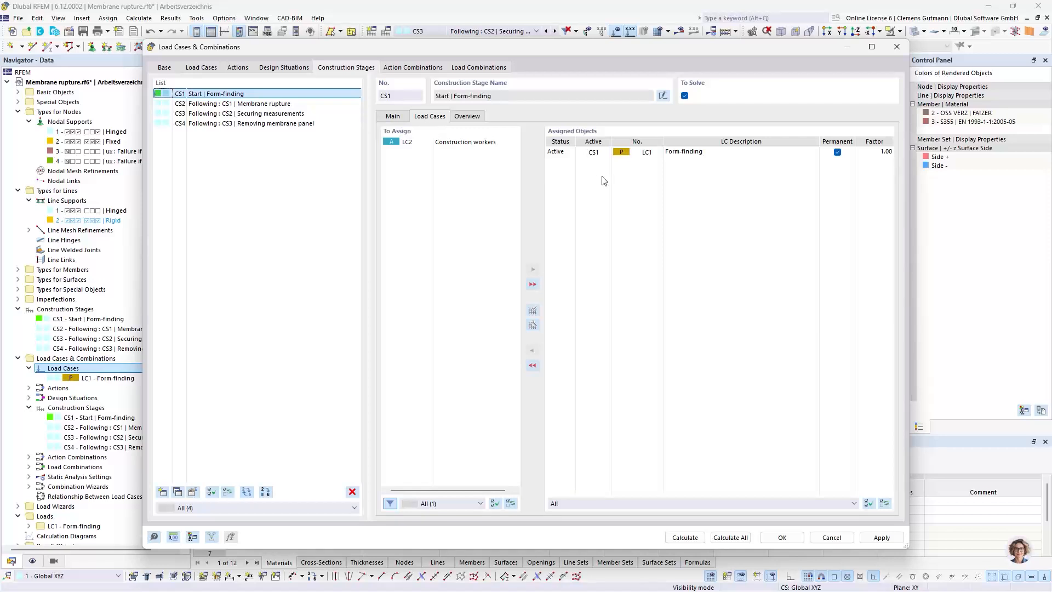
left_click(290, 104)
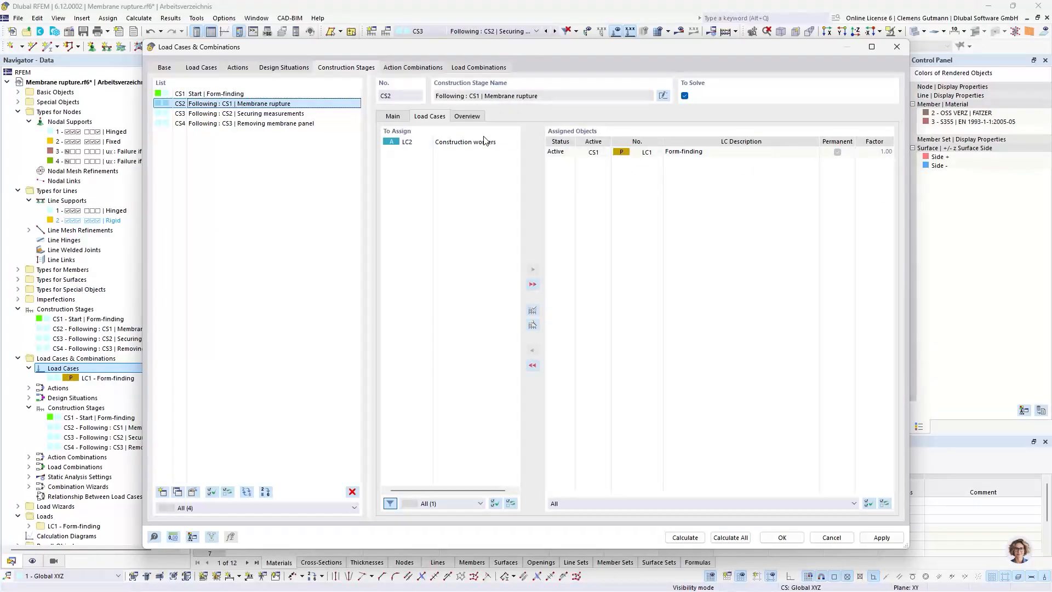
left_click(304, 113)
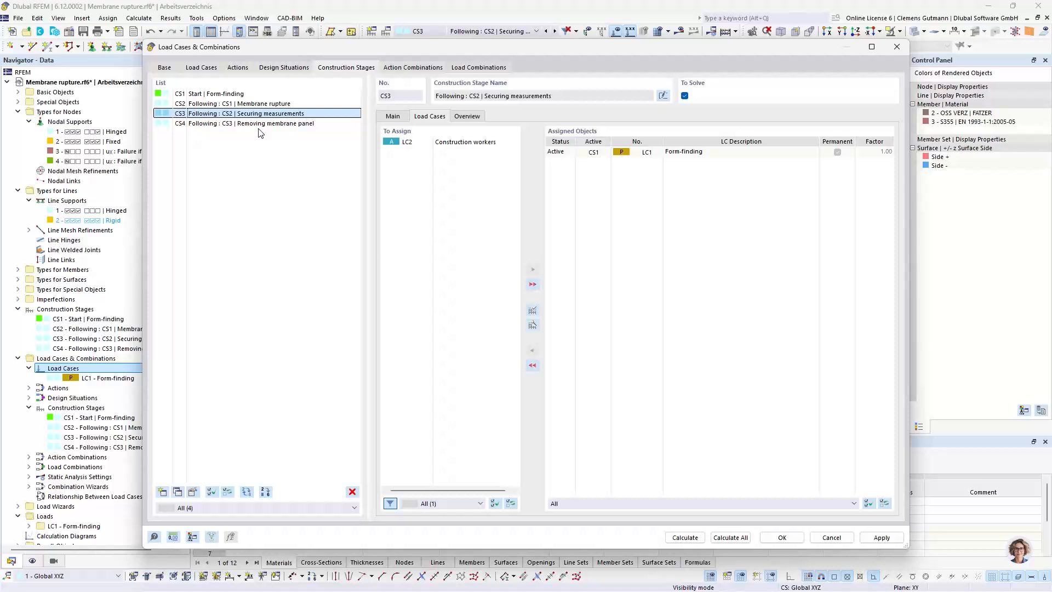
left_click(295, 125, "ctrl")
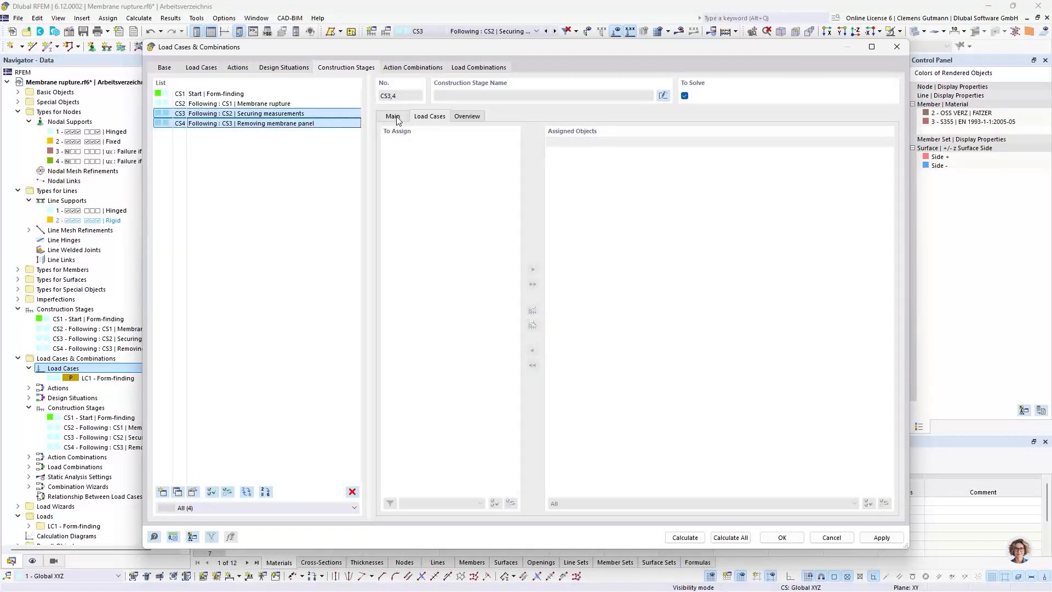
left_click(295, 115)
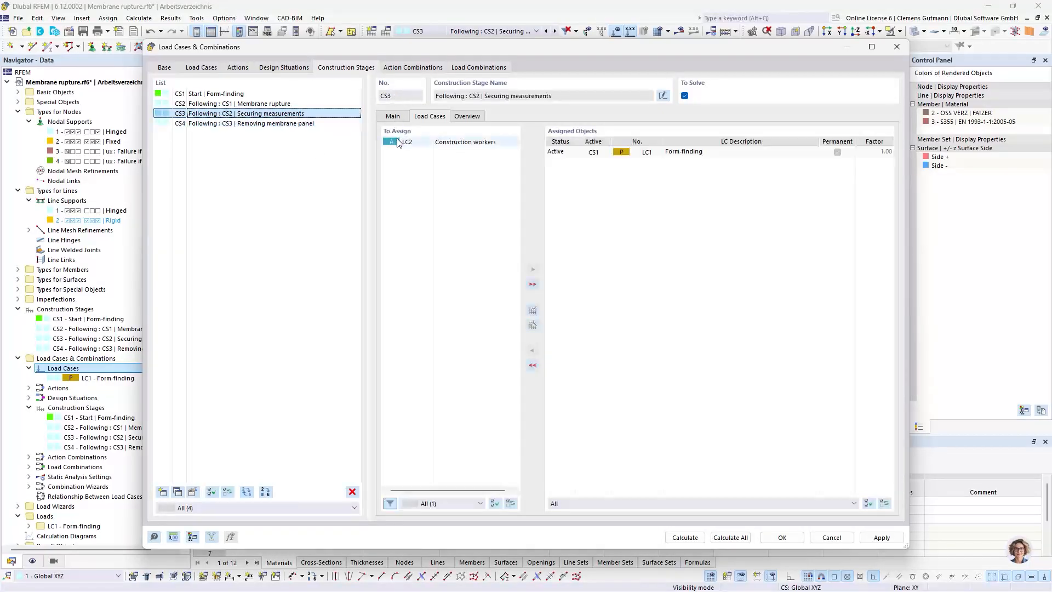
left_click(533, 269)
Assign load case LC2 to construction stage CS4 (Removing membrane panel) as well
left_click(306, 123)
left_click(438, 142)
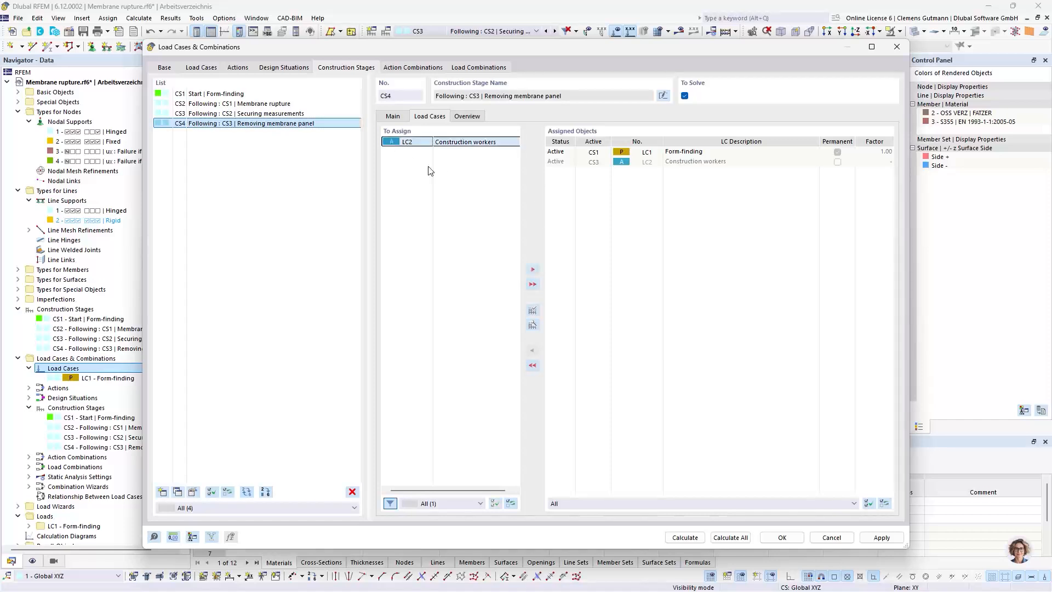
left_click(532, 269)
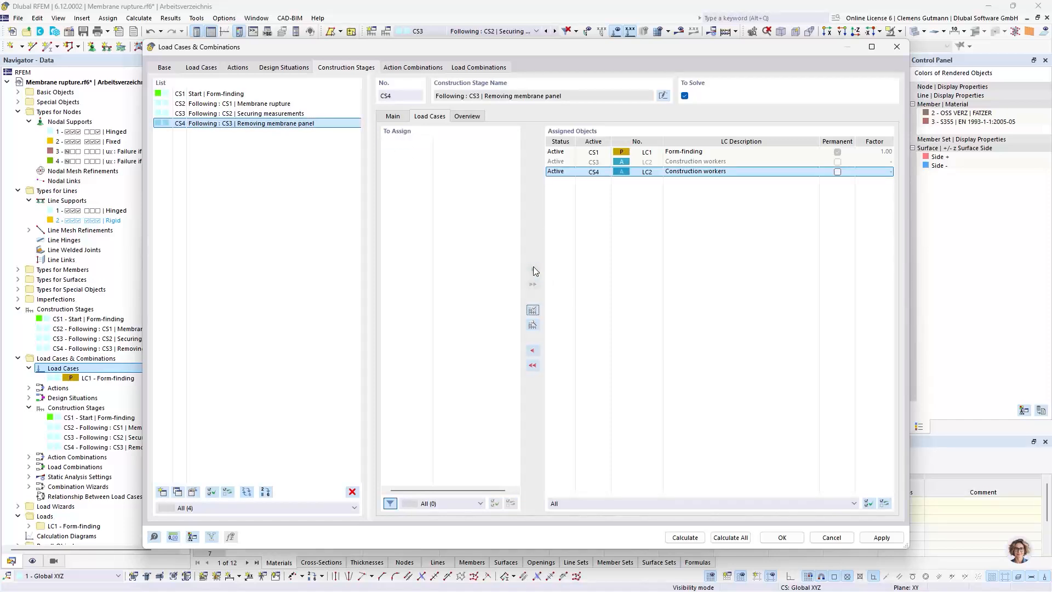
Delete all four existing design situations, DS1 to DS4
left_click(308, 113)
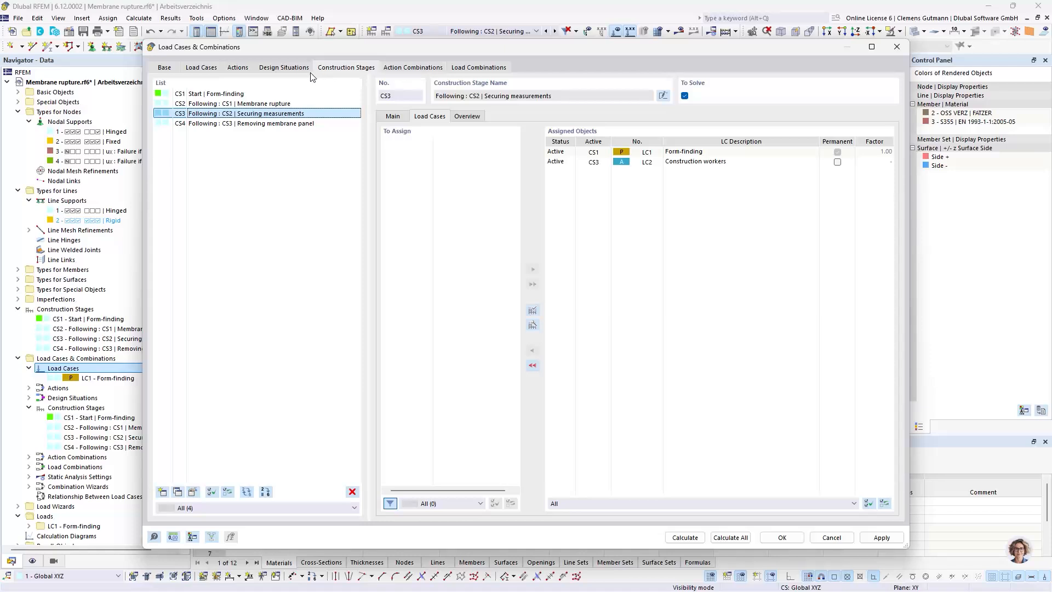
left_click(285, 67)
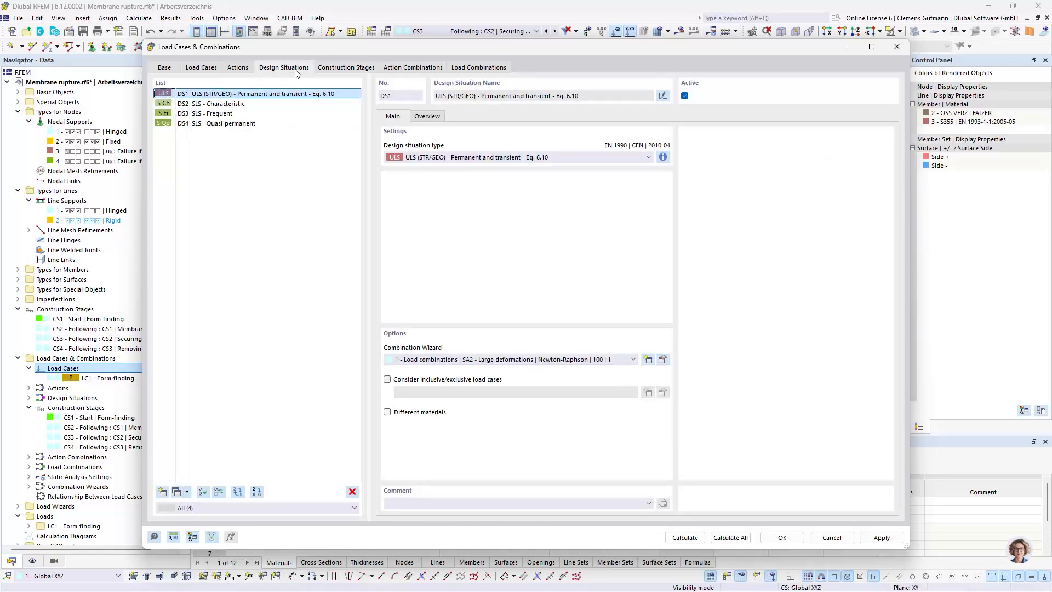
left_click(252, 104)
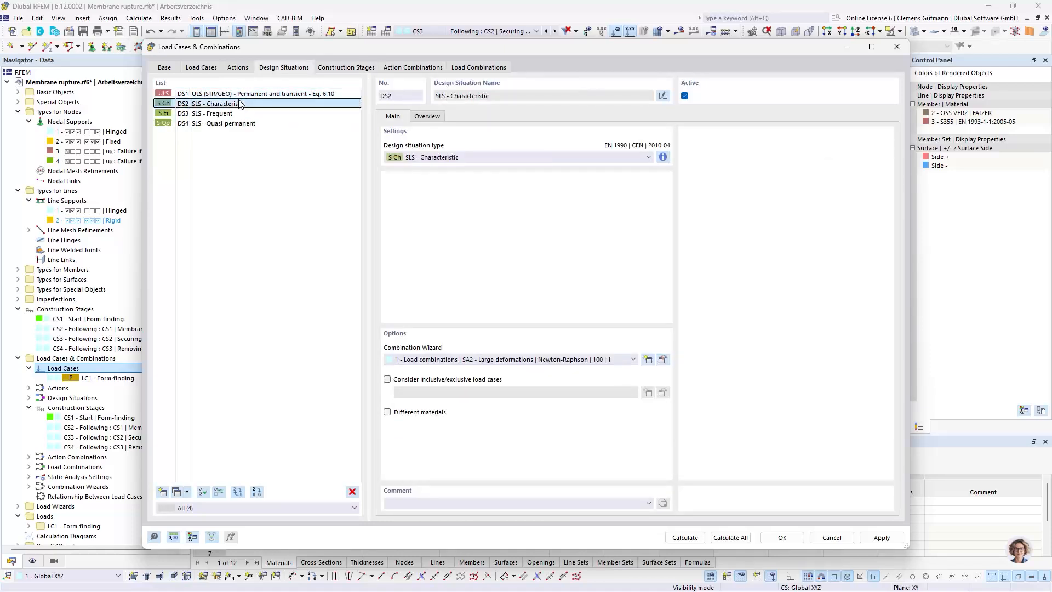
left_click(255, 124, "shift")
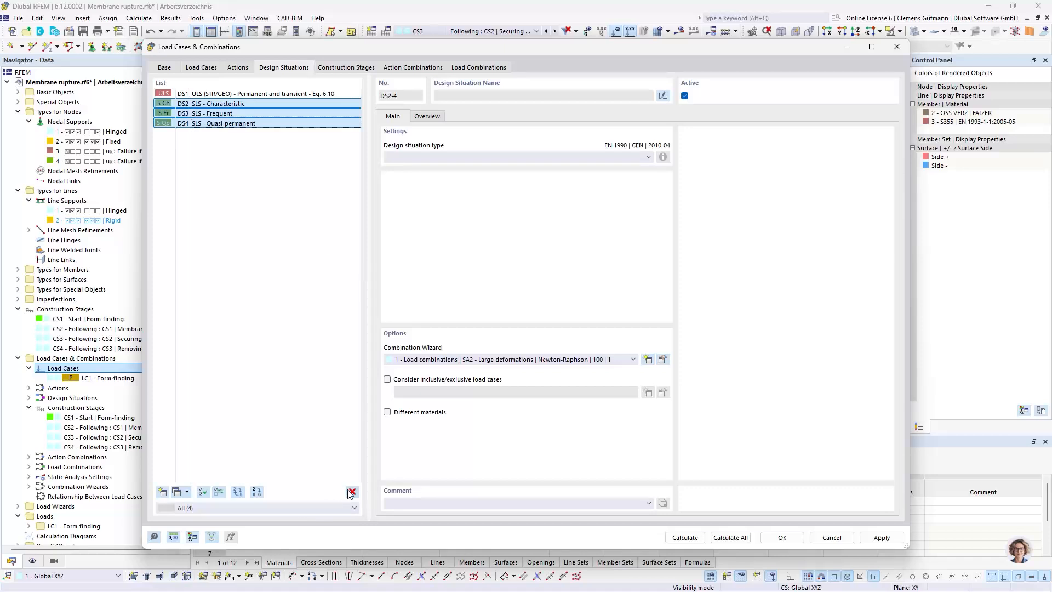
left_click(211, 94)
left_click(208, 124, "shift")
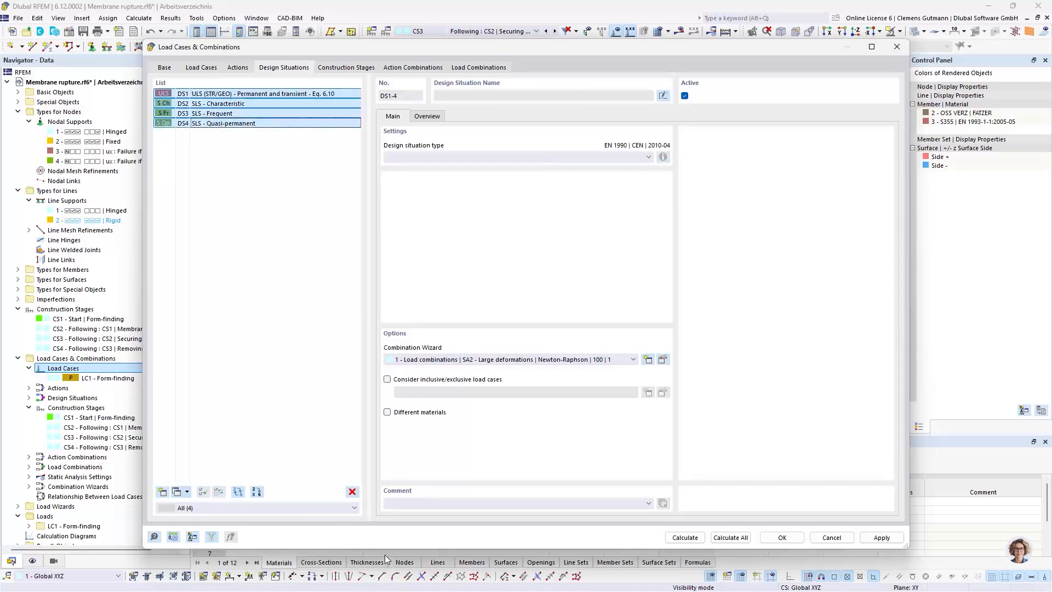
left_click(352, 493)
left_click(538, 339)
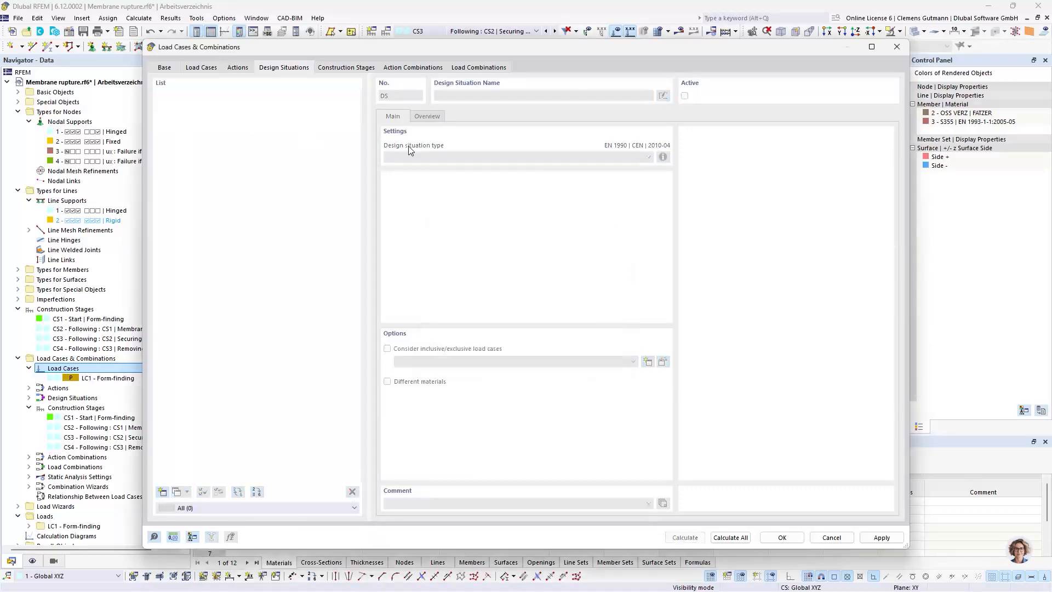
Create a design situation of the type ULS (STR/GEO) - Accidental - psi-2,1
left_click(162, 492)
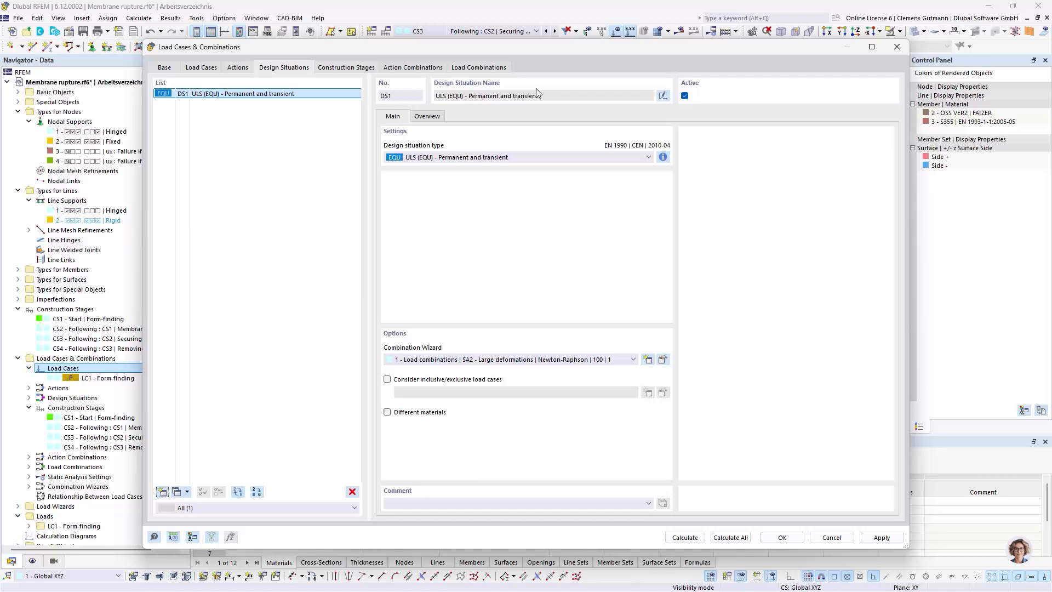
left_click(481, 157)
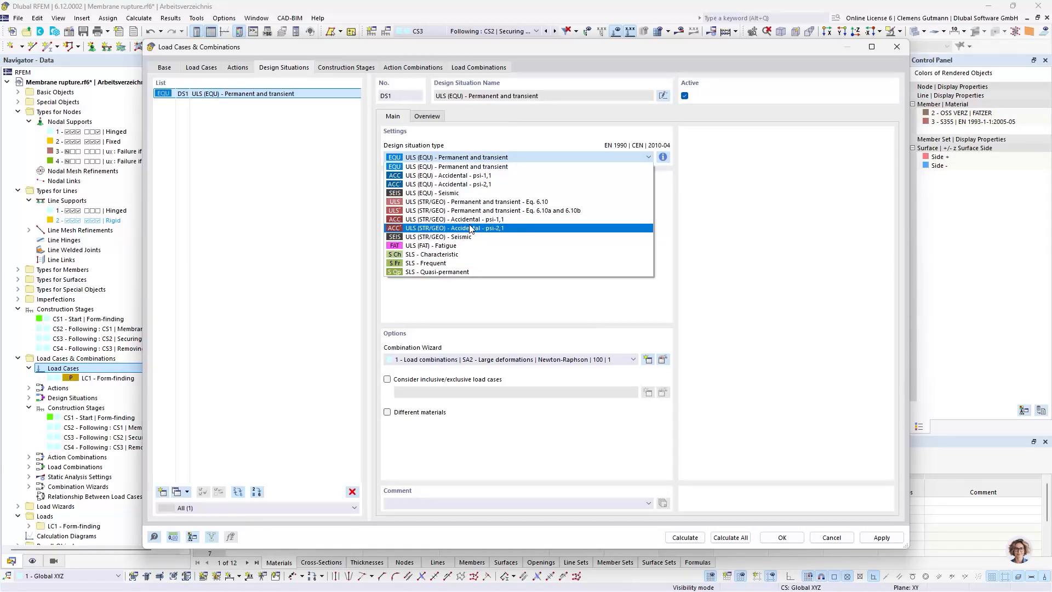
key("Up")
key("Return")
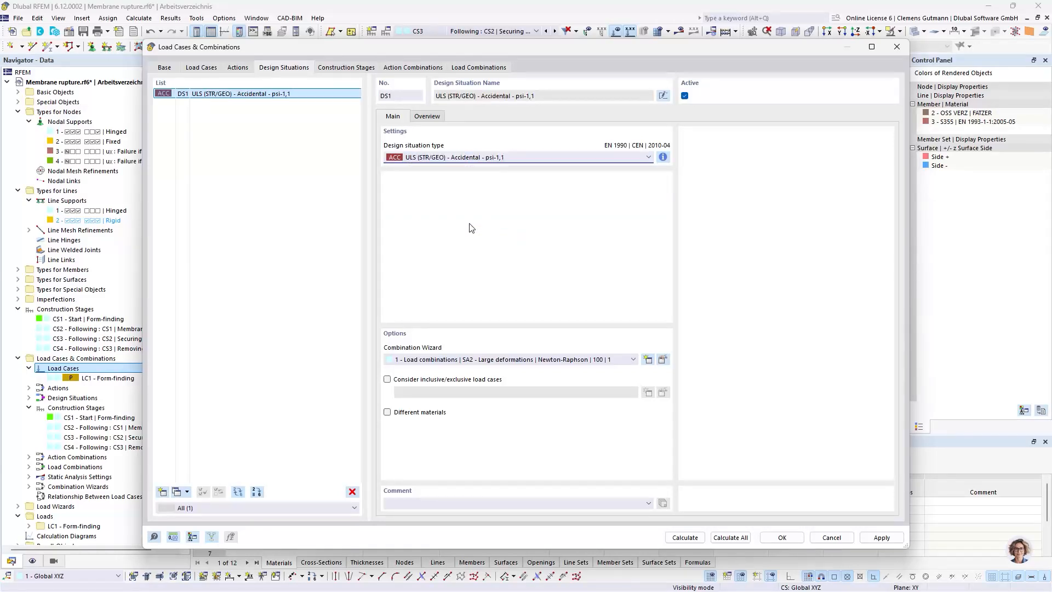
left_click(446, 157)
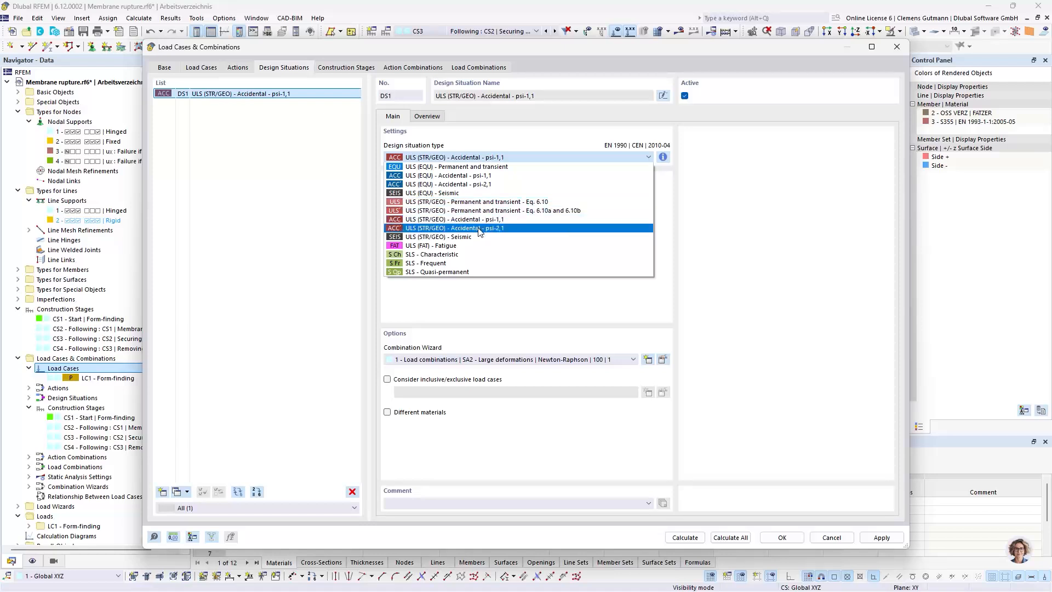
left_click(480, 229)
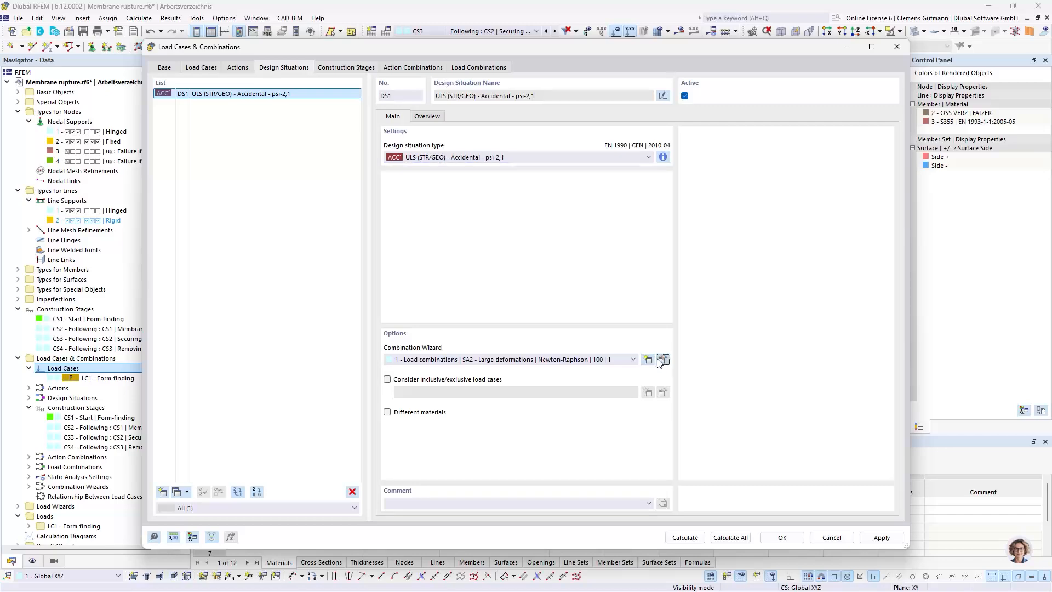
Enable initial state consideration in combination wizard 1 and assign construction stages CS1 to CS4 as initial states
left_click(659, 360)
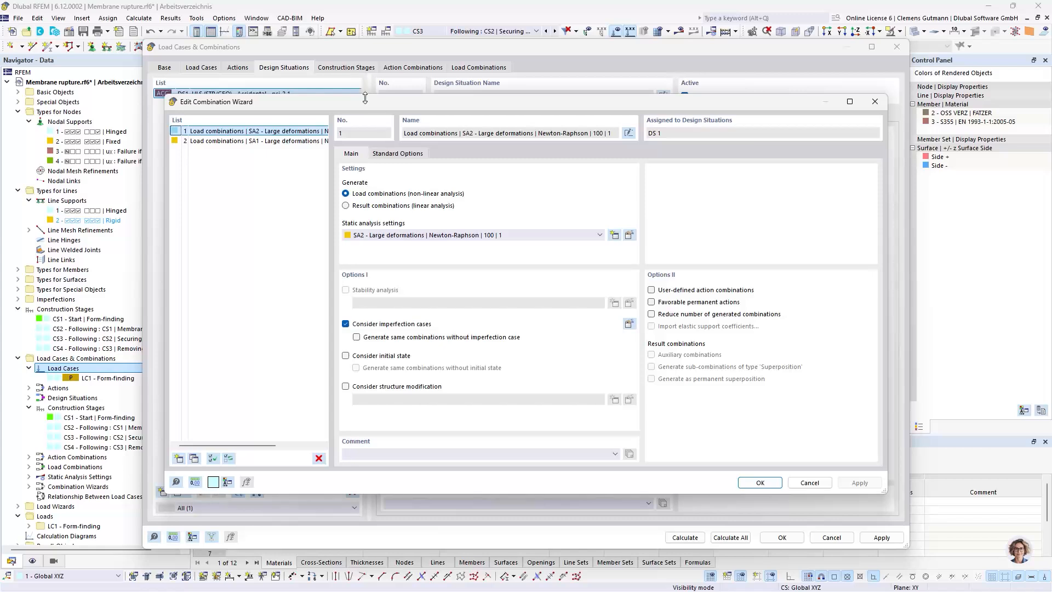
left_click(381, 356)
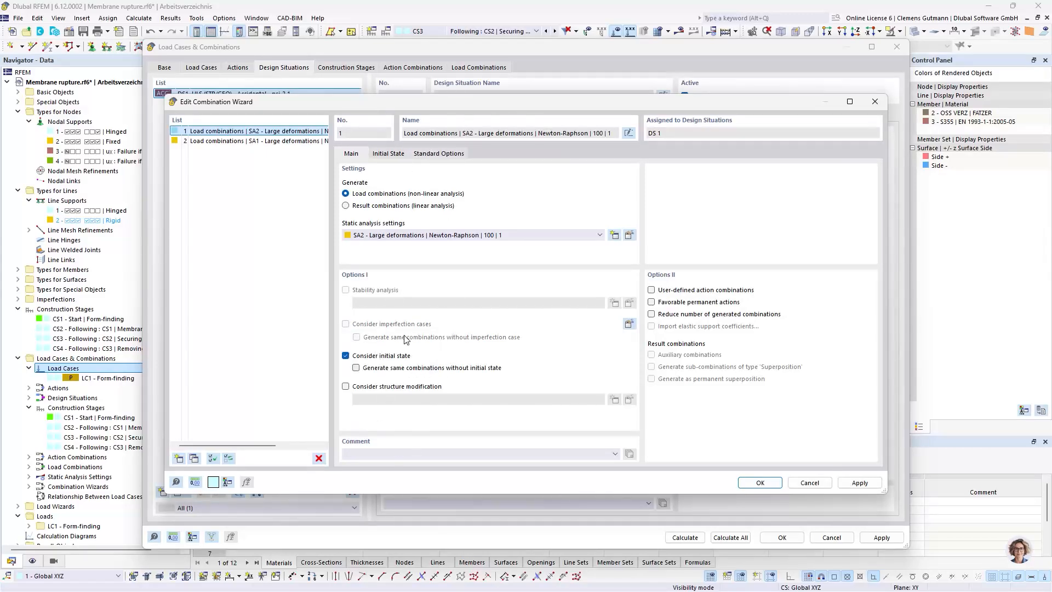
left_click(378, 155)
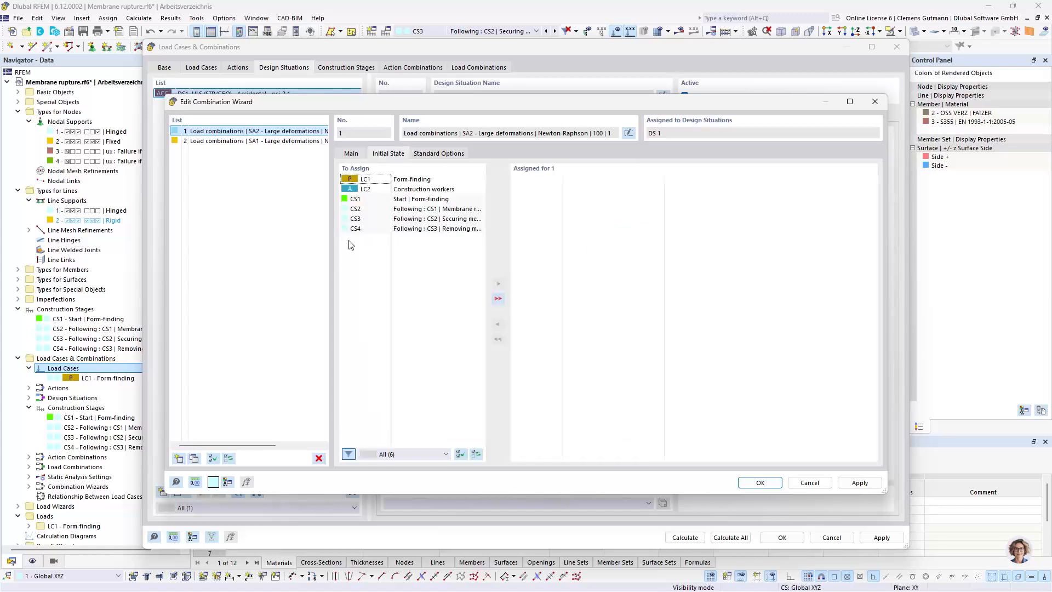
left_click(355, 199)
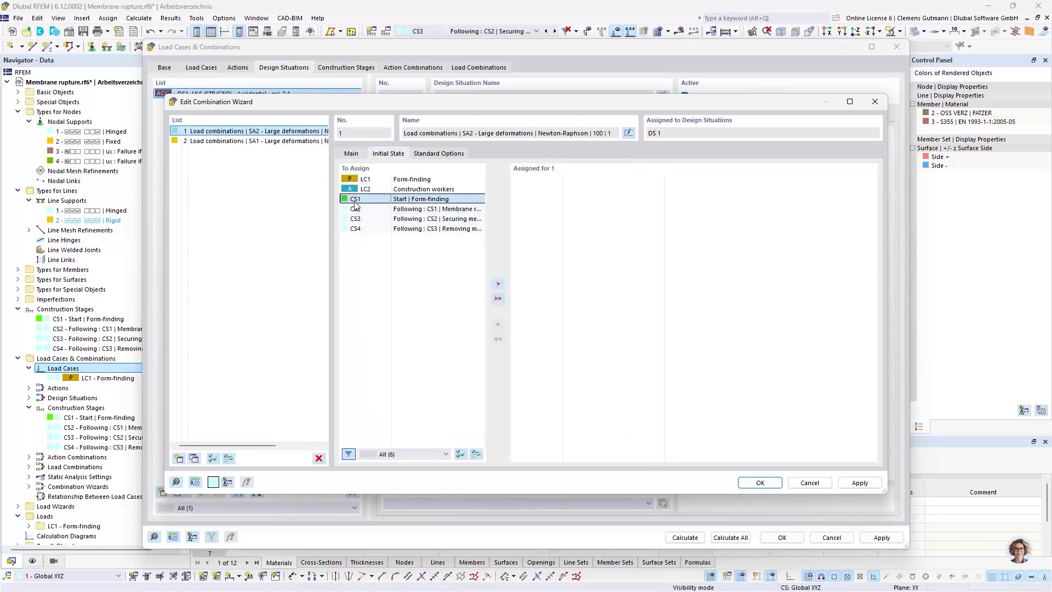
left_click(385, 229, "shift")
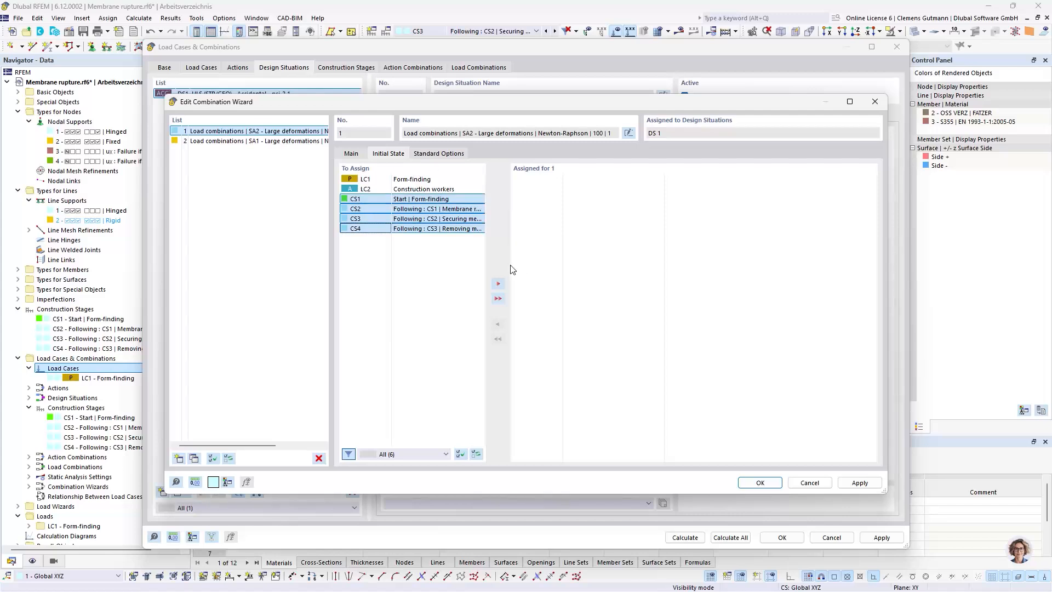
left_click(498, 283)
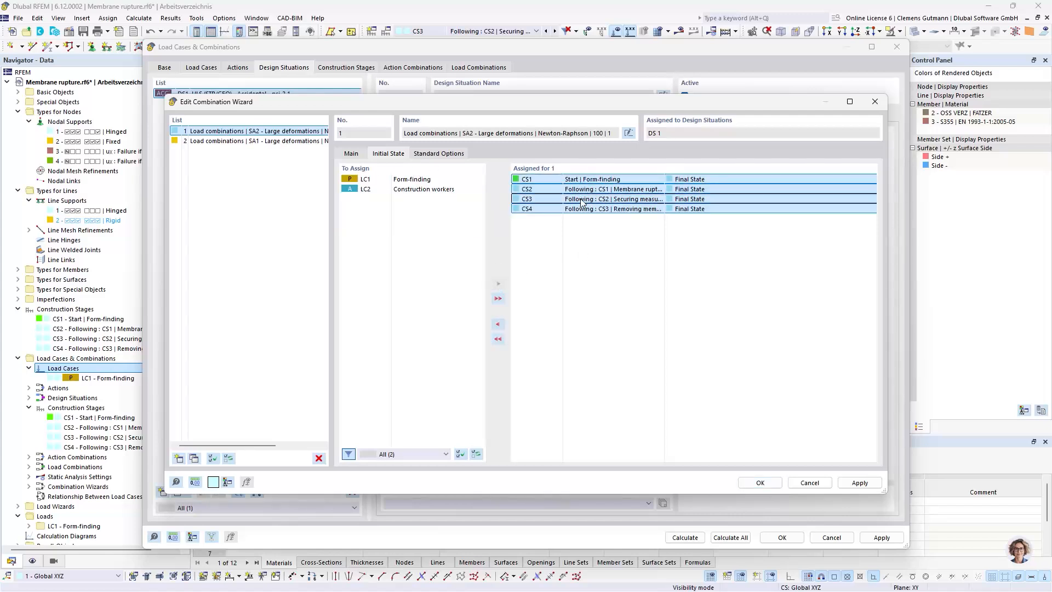
left_click(588, 199)
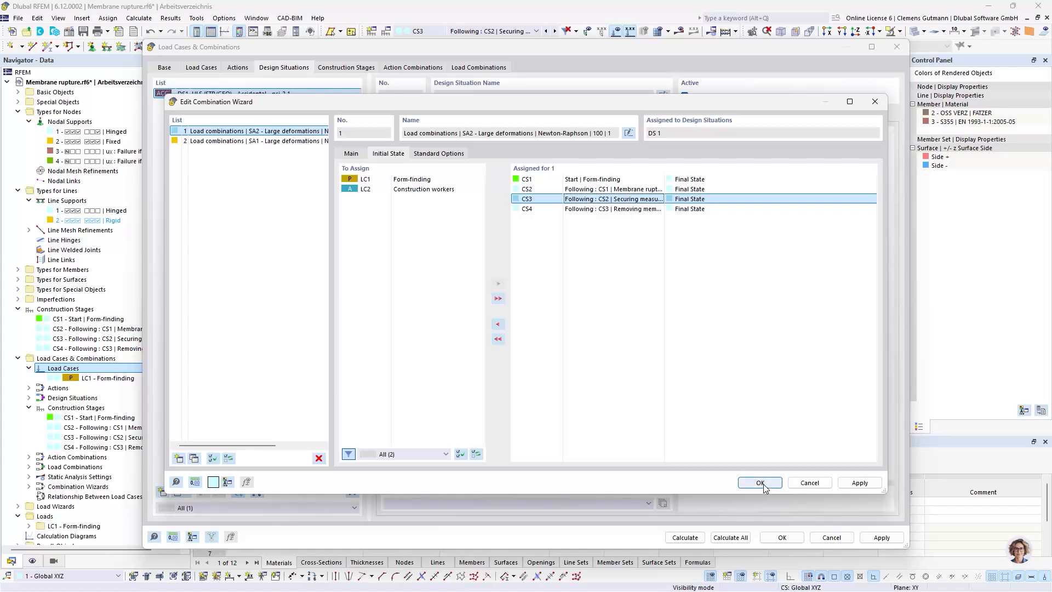
left_click(746, 483)
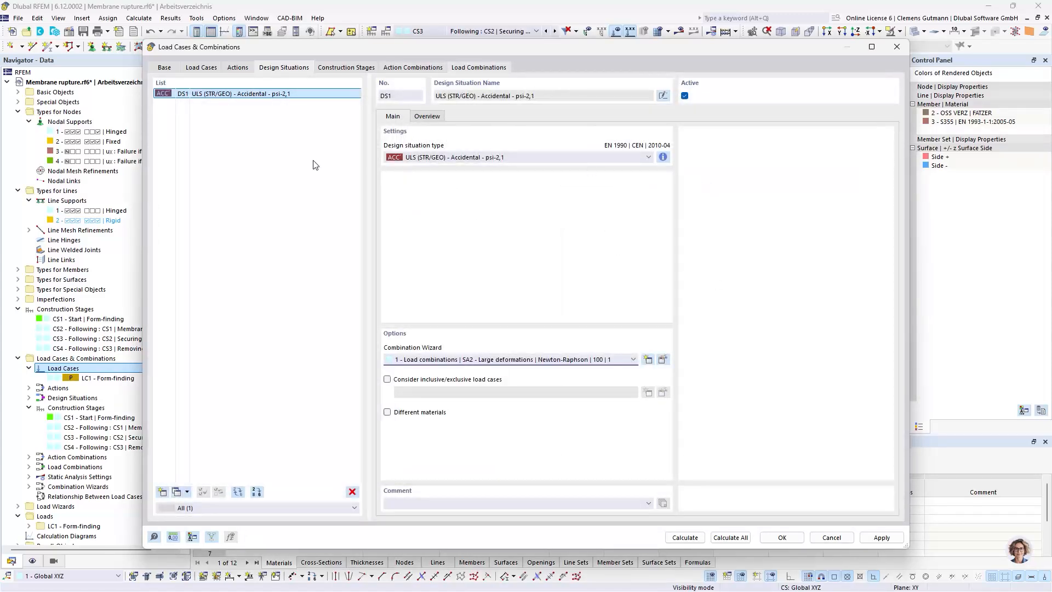
Check the generated load combinations and their assigned load cases against construction stages CS3 and CS4, and accept the load case and combination settings
left_click(478, 67)
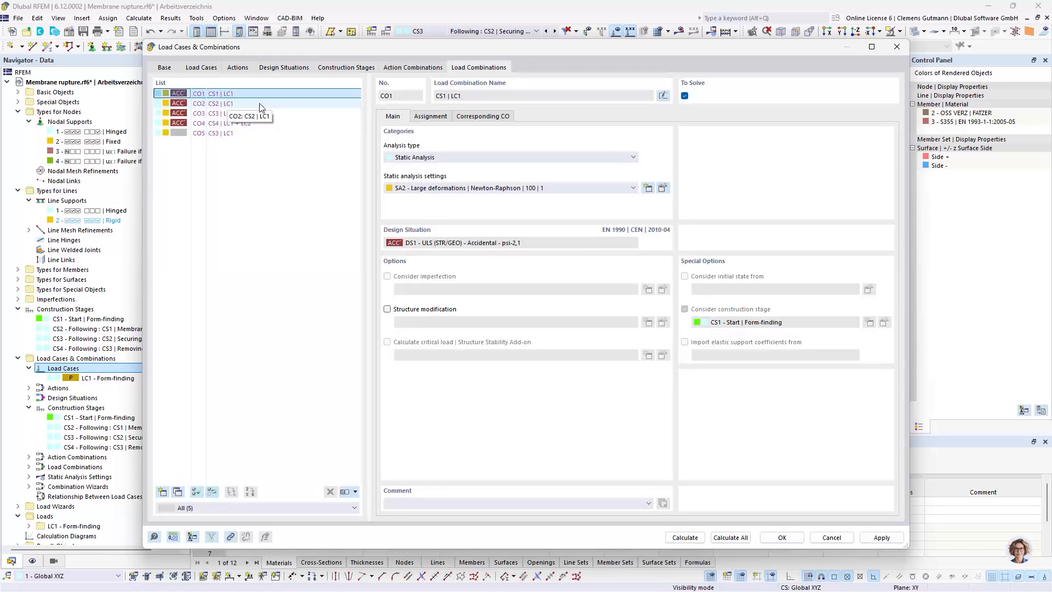
left_click(221, 104)
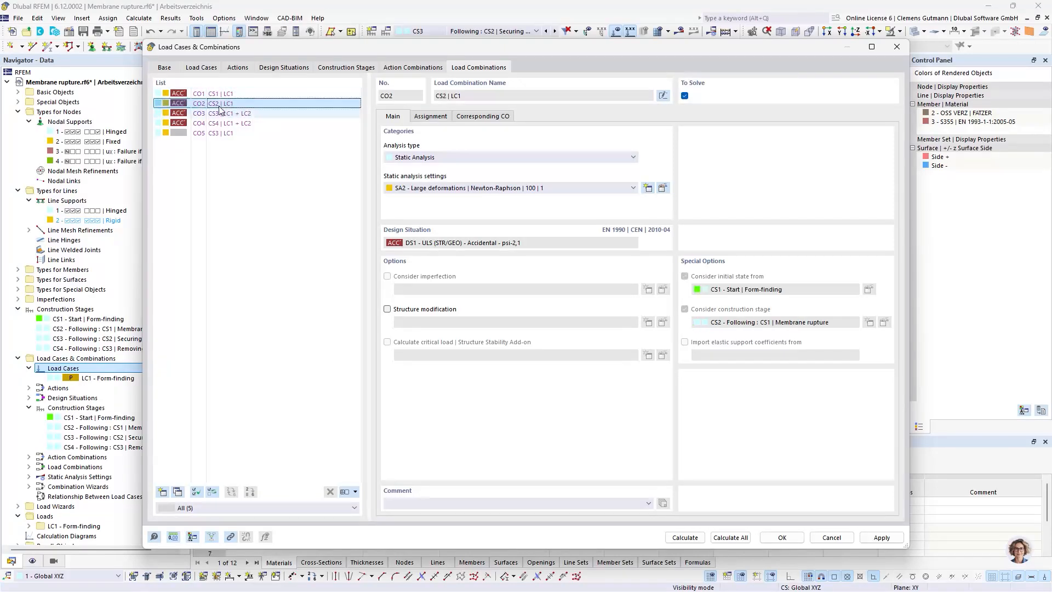
left_click(219, 113)
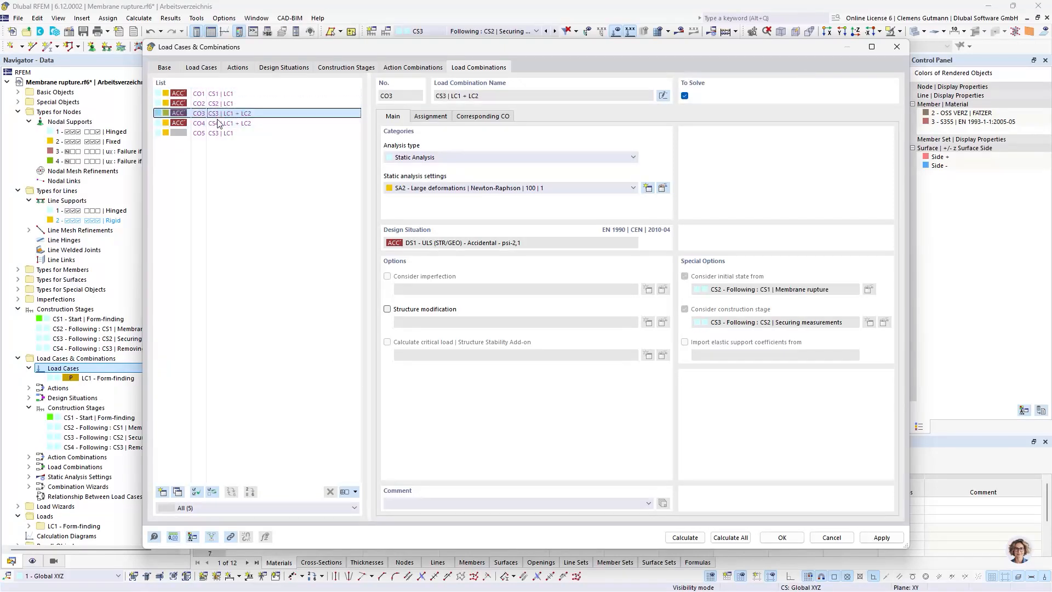
left_click(330, 68)
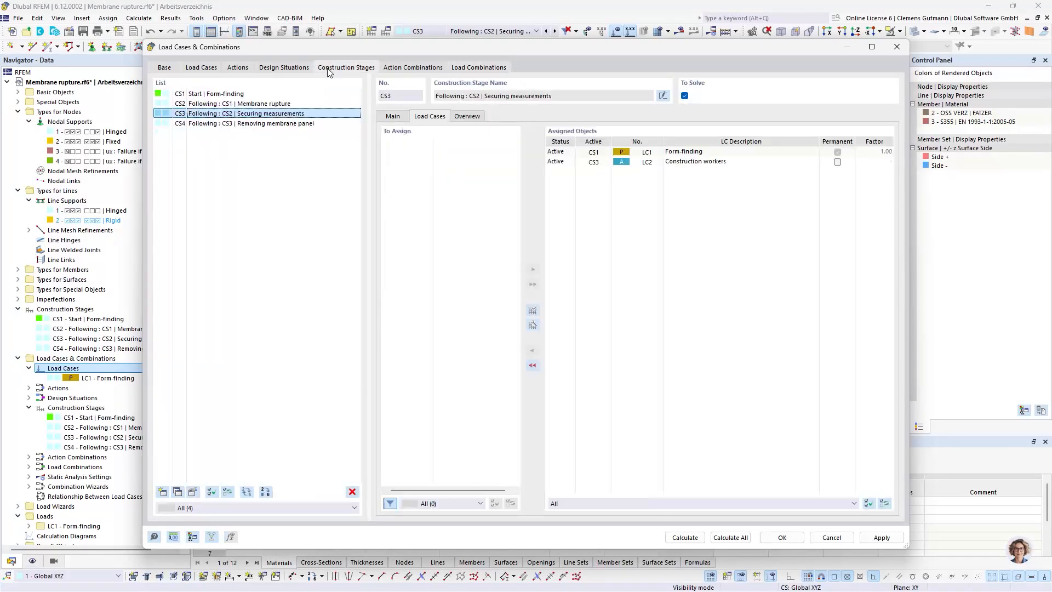
left_click(298, 124)
left_click(466, 68)
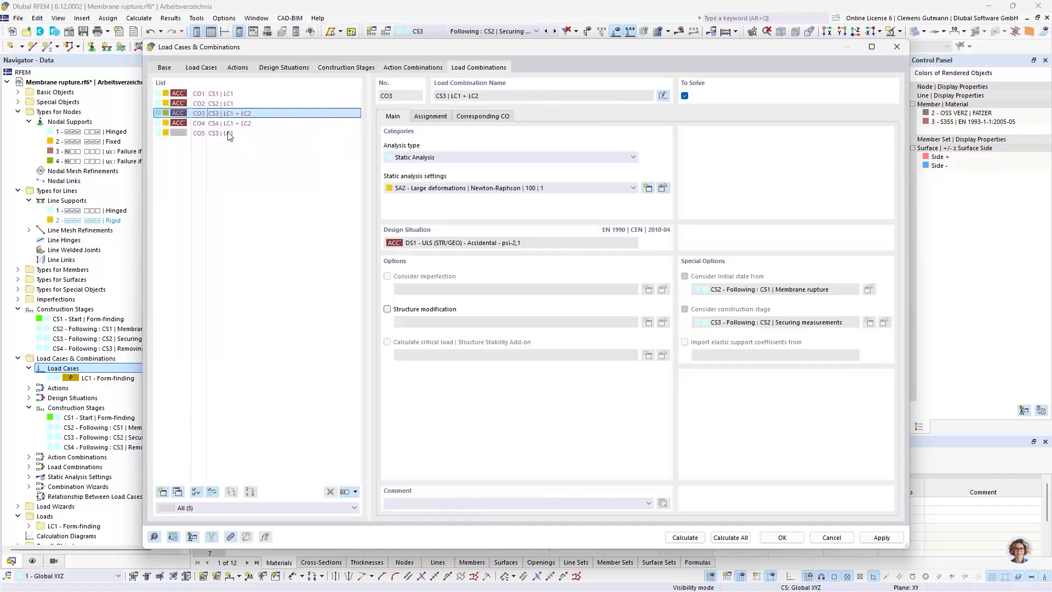
left_click(430, 116)
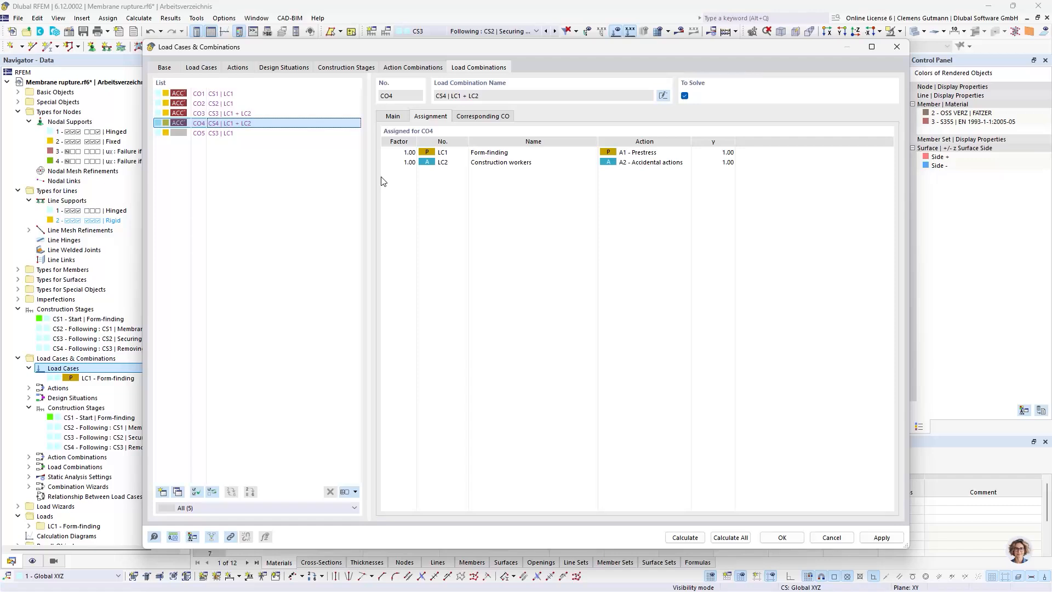
left_click(354, 69)
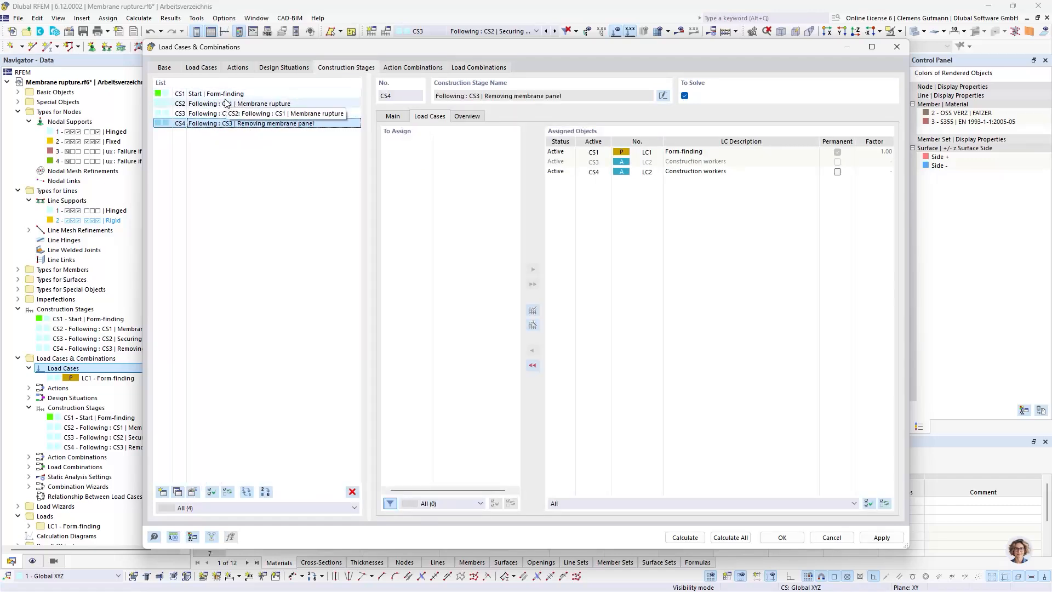
left_click(783, 537)
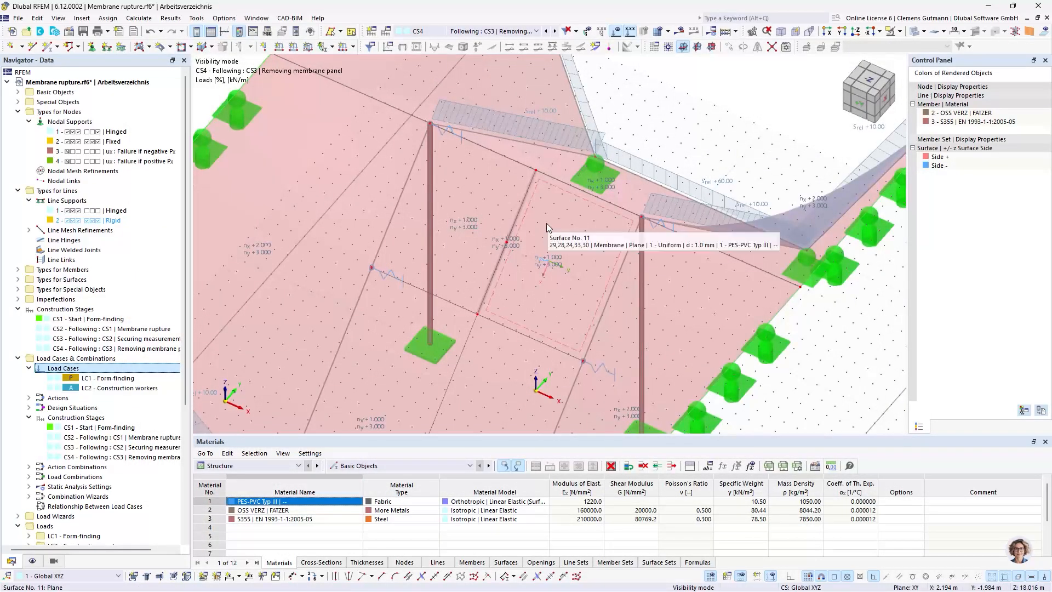
Open construction stage CS1 (Start | Form-finding) for editing and turn off the All option for its nodal supports
scroll(547, 222, "down", 4)
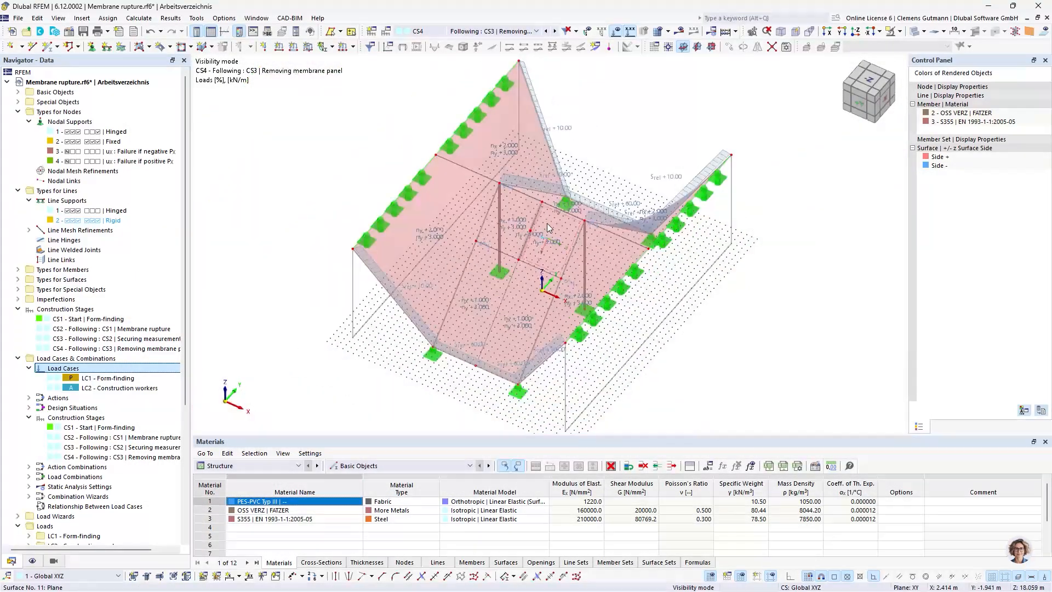
left_click(47, 309)
double_click(80, 319)
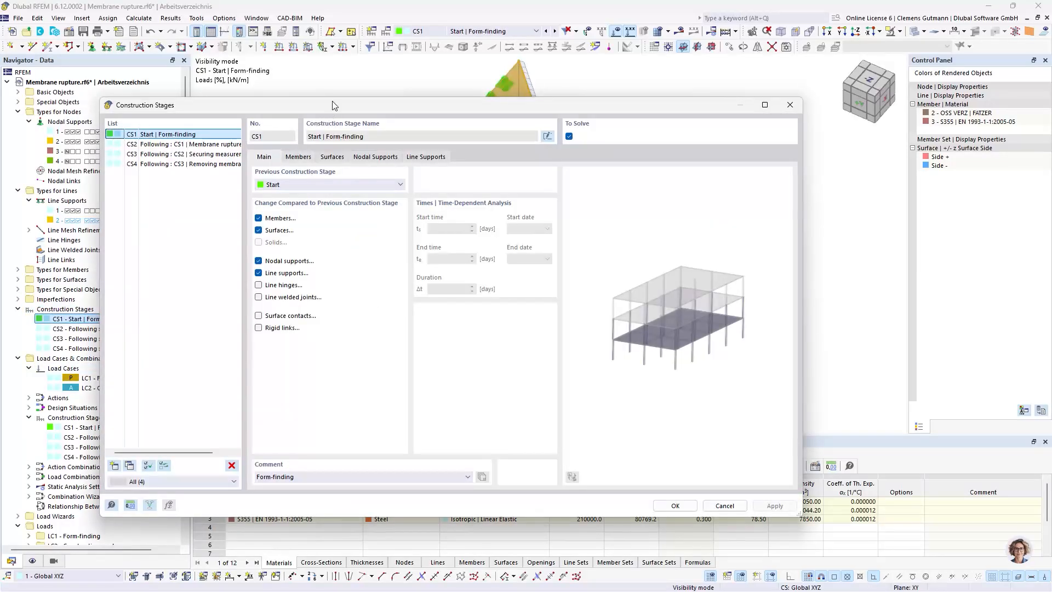
left_click_drag(334, 105, 345, 238)
left_click(322, 293)
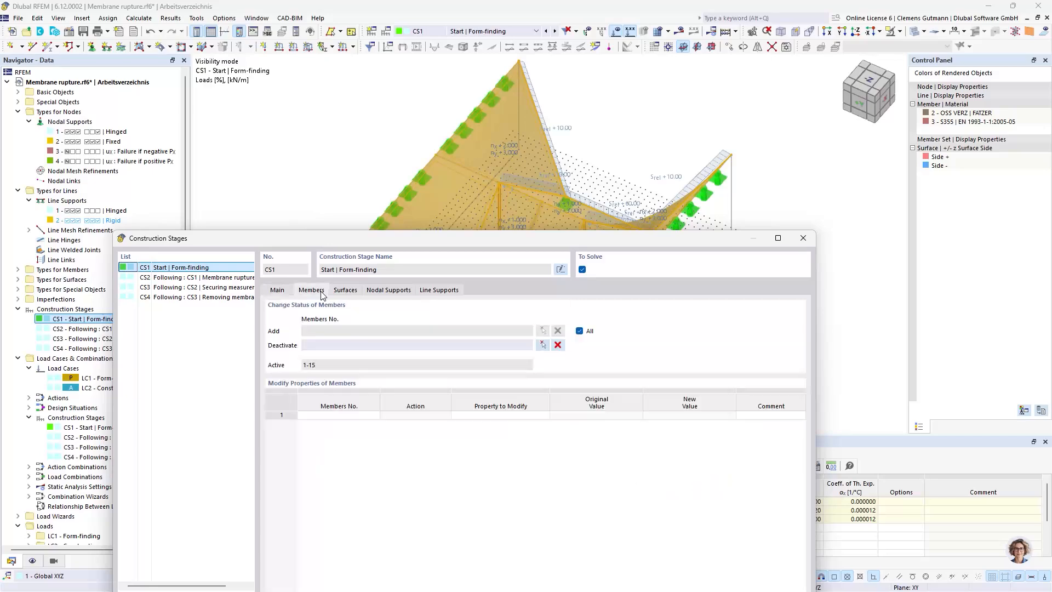
left_click_drag(441, 240, 447, 267)
left_click(350, 313)
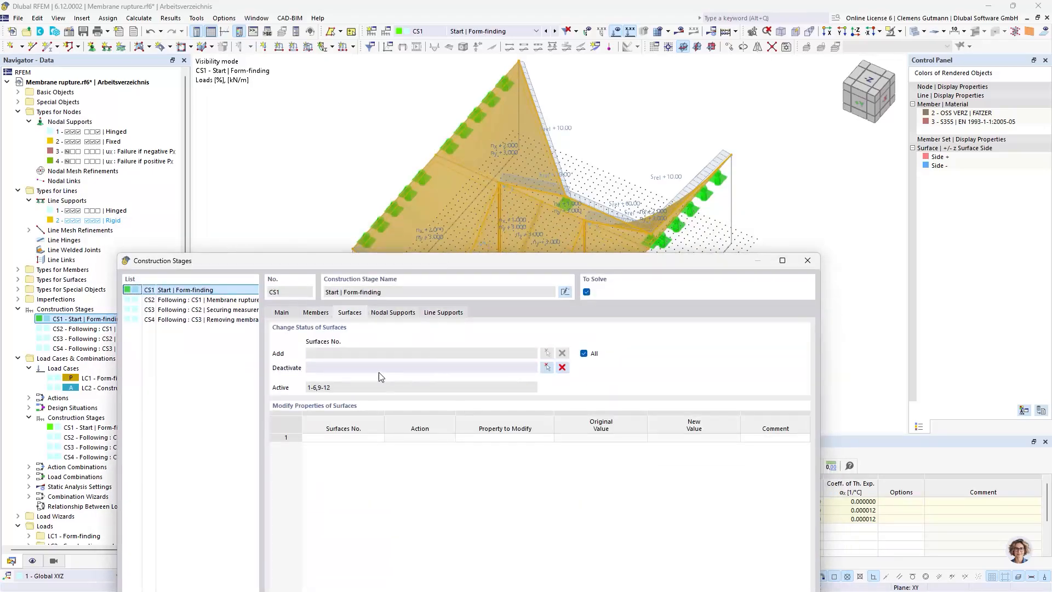
left_click(412, 312)
left_click(585, 353)
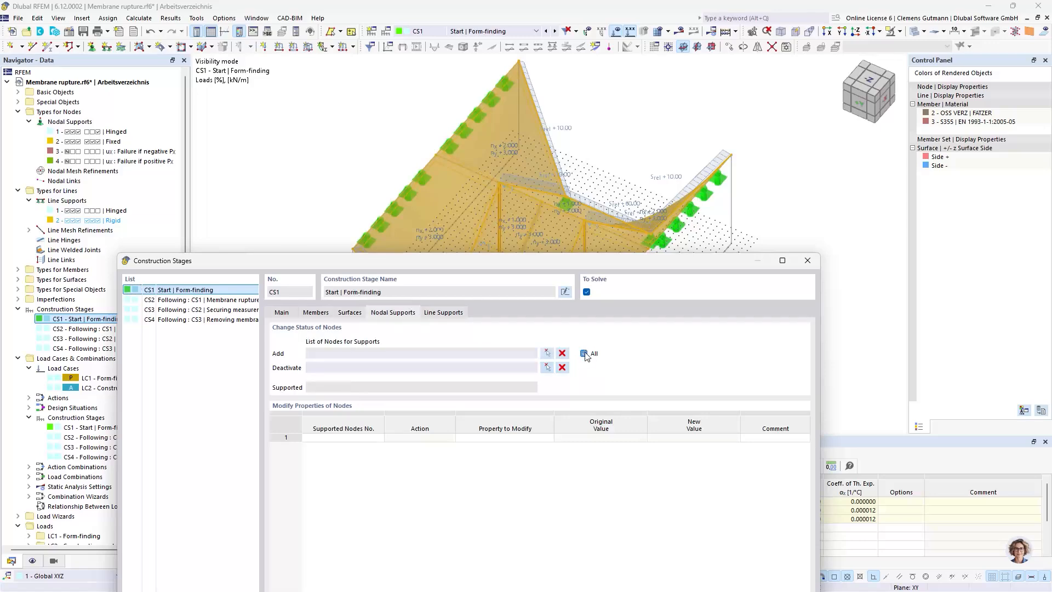
left_click(584, 354)
Add the nodal supports at nodes 1, 8, 10, 11 and 16 to construction stage CS1
left_click(547, 353)
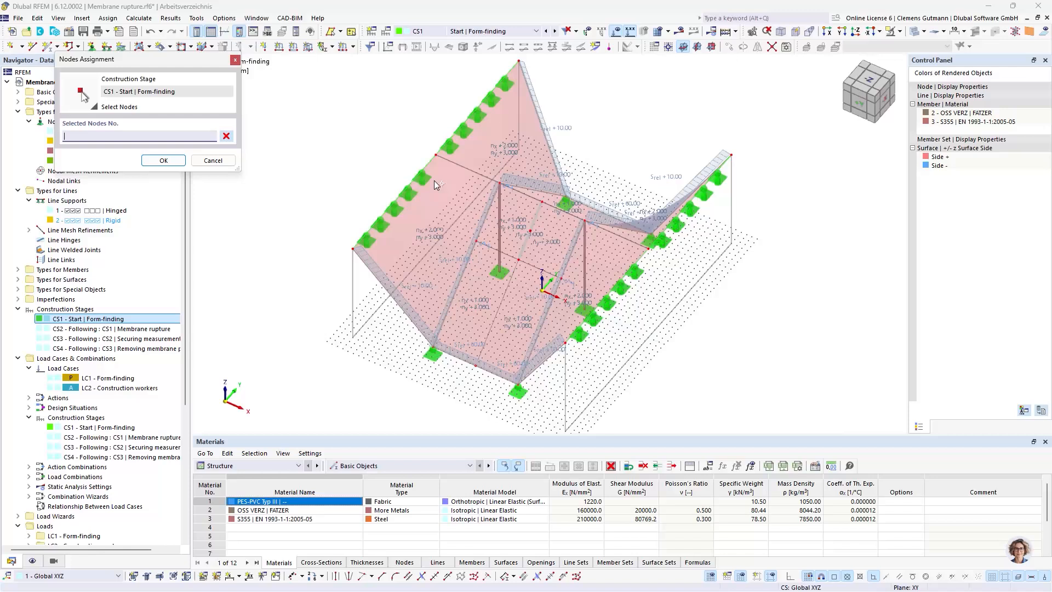
left_click(499, 271)
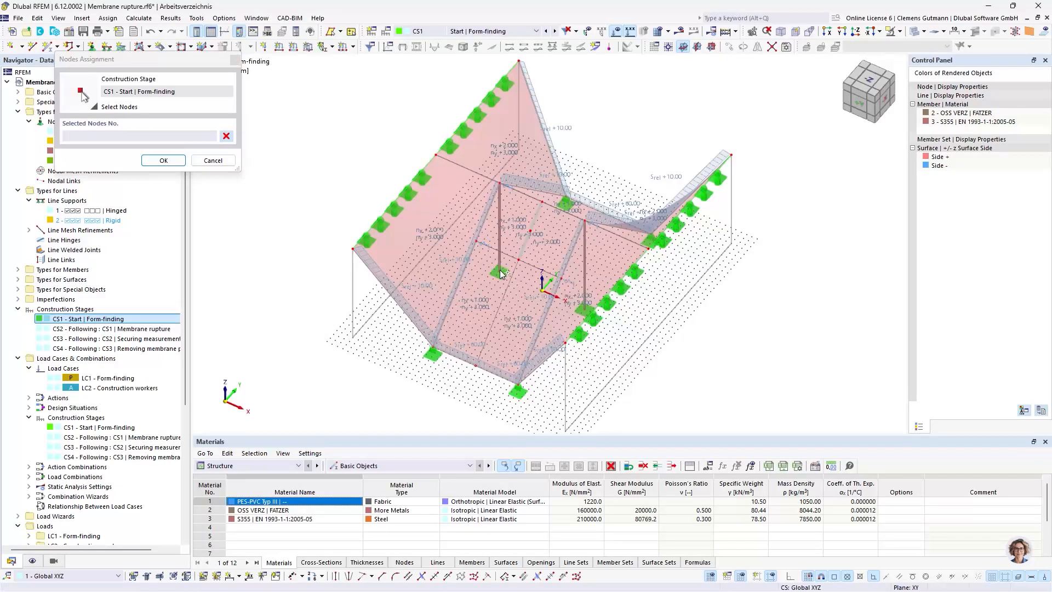
left_click(433, 351)
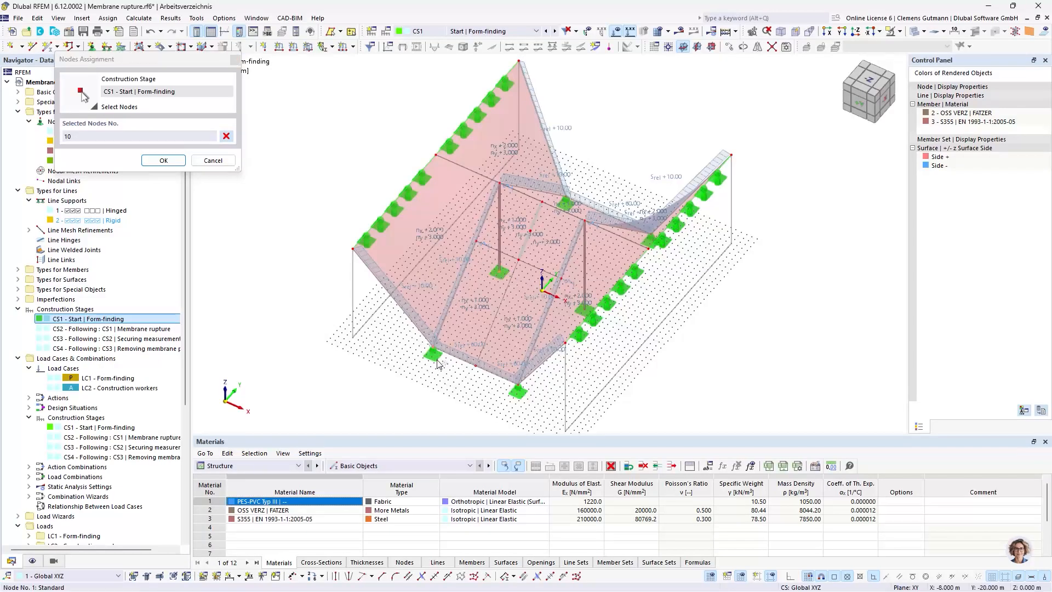
left_click(518, 390)
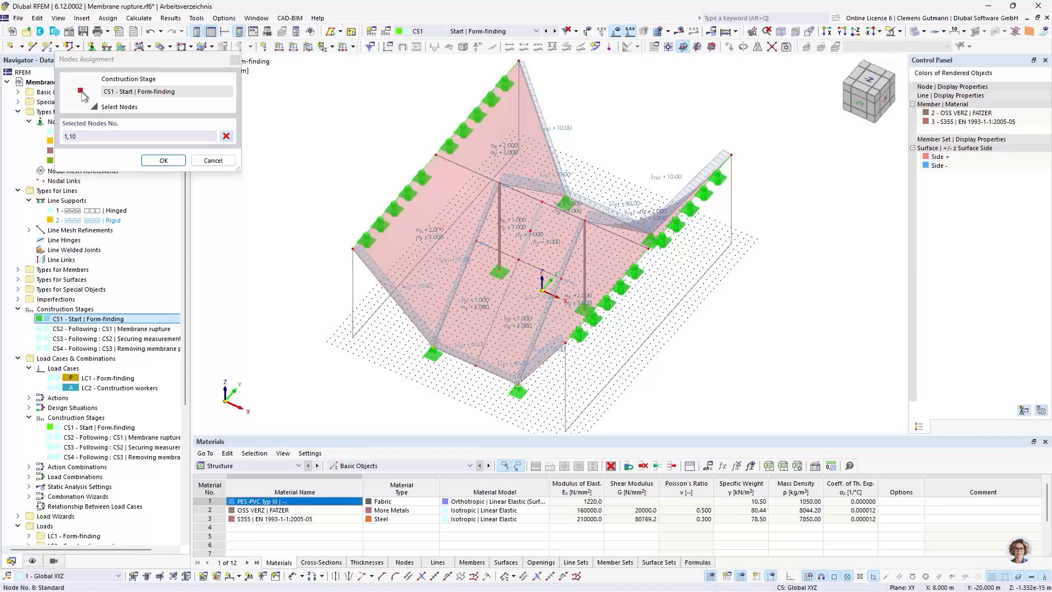
left_click(650, 231)
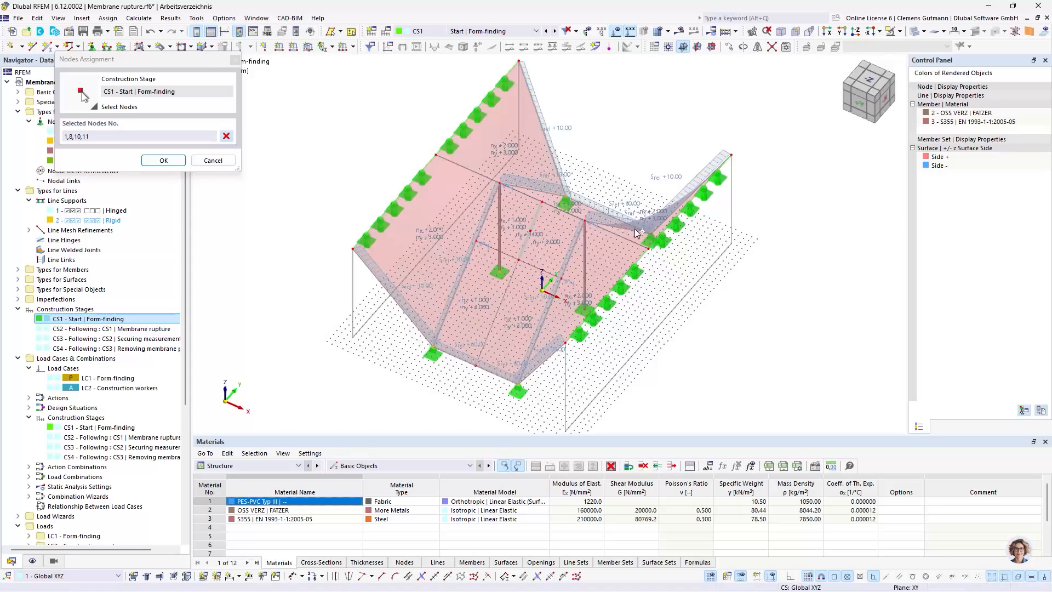
left_click(655, 238)
left_click(154, 160)
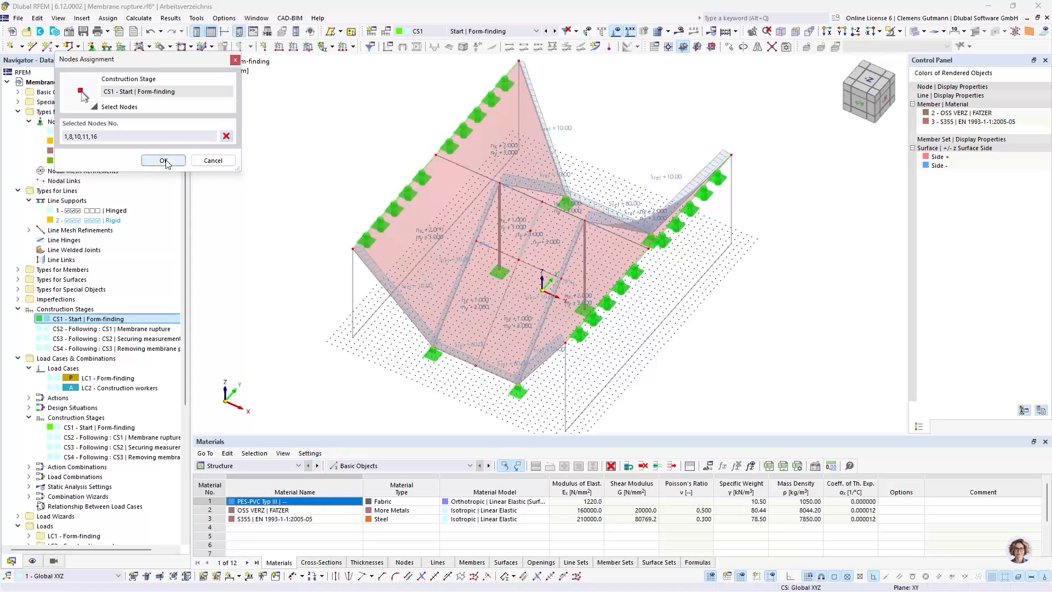
Enable surface changes for construction stage CS2 (Membrane rupture) and deactivate the narrow strip surface No. 9
left_click(189, 300)
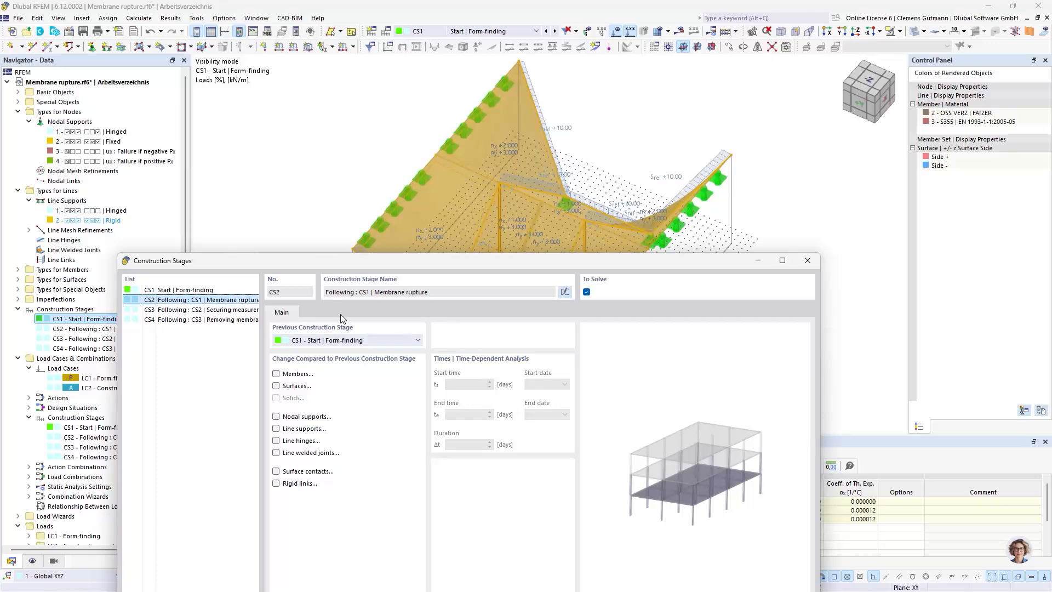
left_click(276, 386)
left_click(316, 312)
left_click(362, 368)
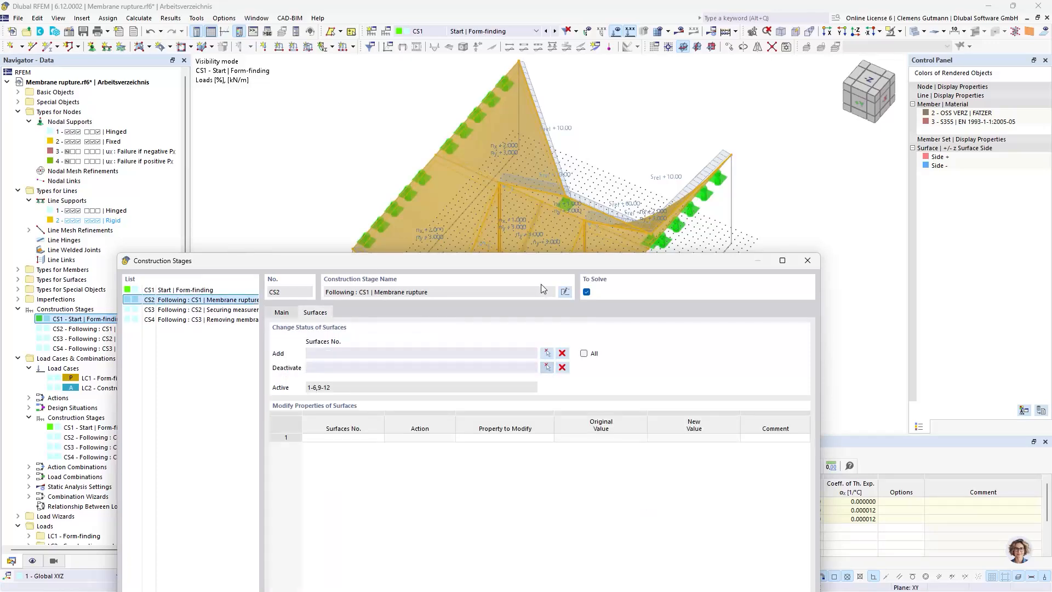
left_click(548, 368)
scroll(519, 187, "up", 10)
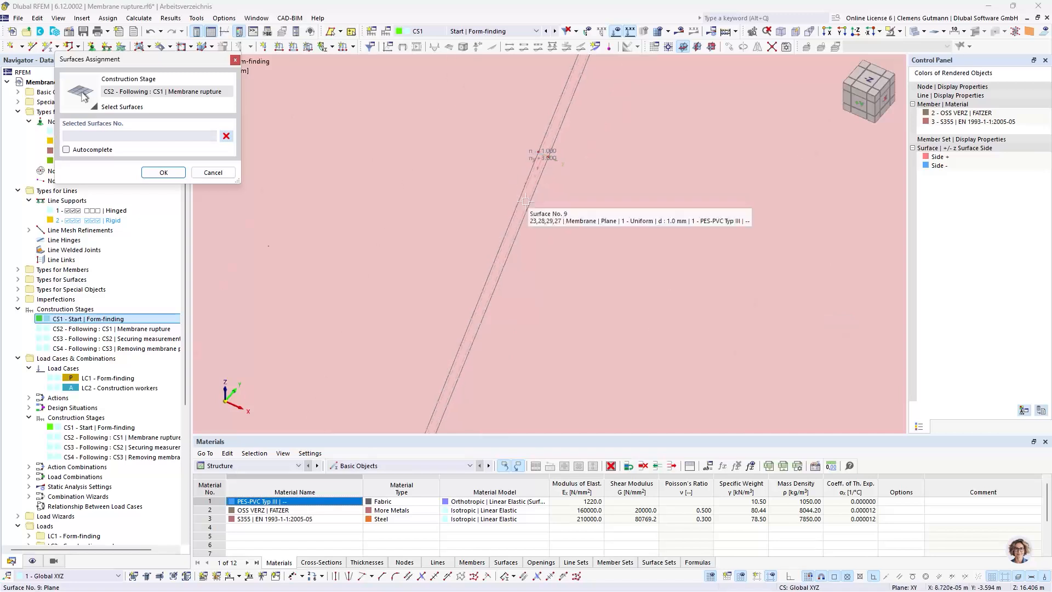
left_click(522, 185)
left_click(164, 173)
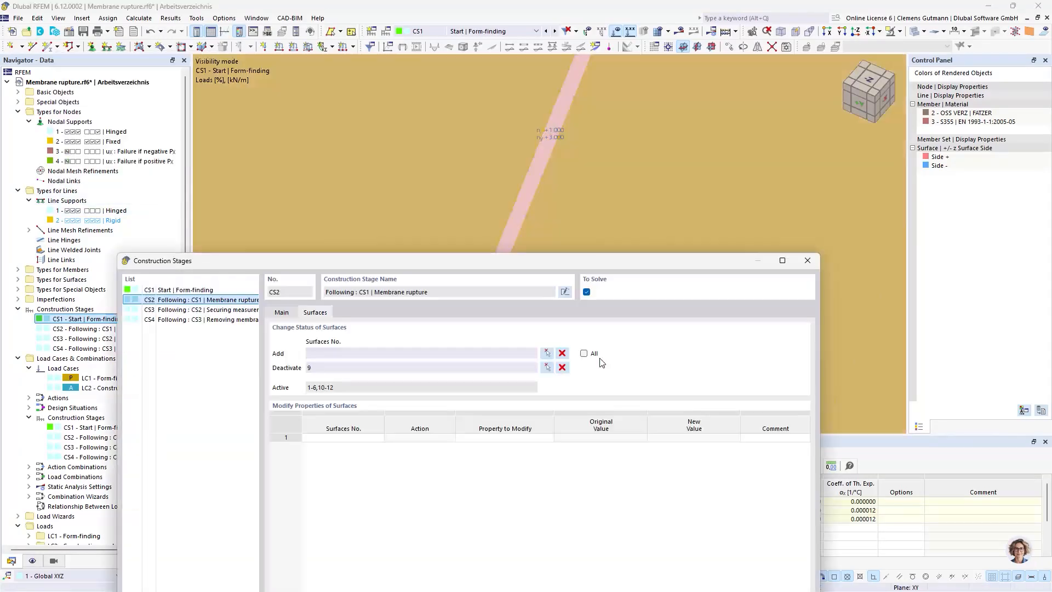
Enable nodal support changes for construction stage CS3 (Securing measurements) and add the supports at the four corners of the ruptured membrane panel
left_click(187, 311)
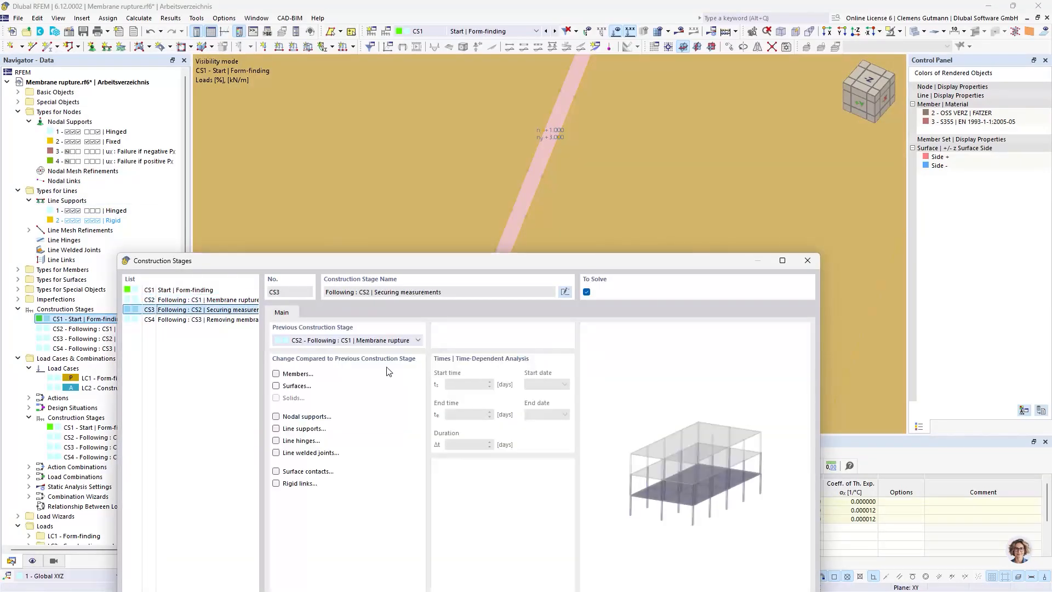
left_click(303, 420)
left_click(336, 313)
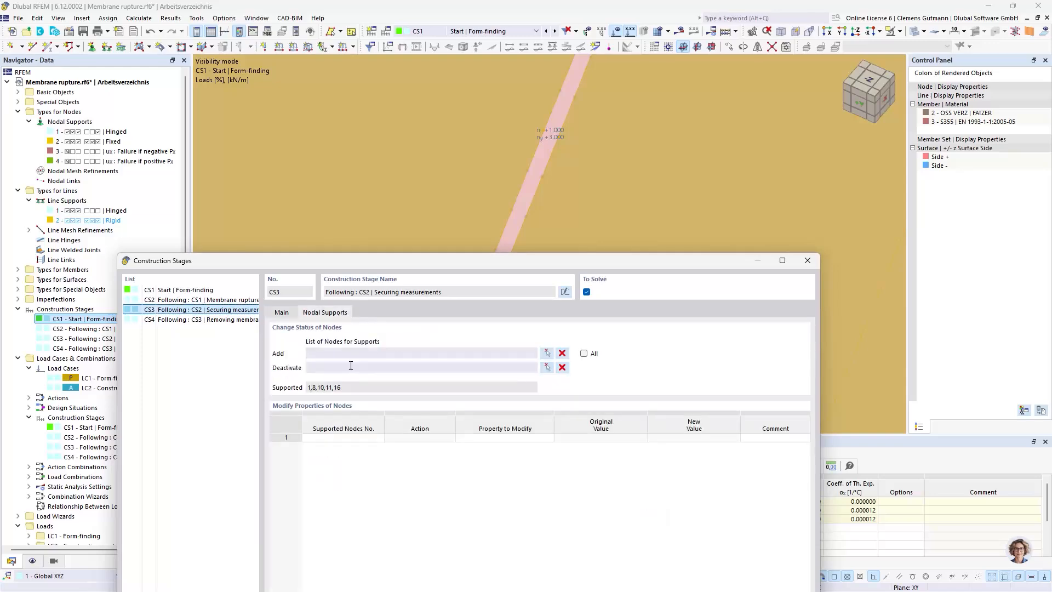
left_click(547, 353)
scroll(452, 283, "down", 10)
left_click_drag(347, 181, 632, 396)
left_click(163, 160)
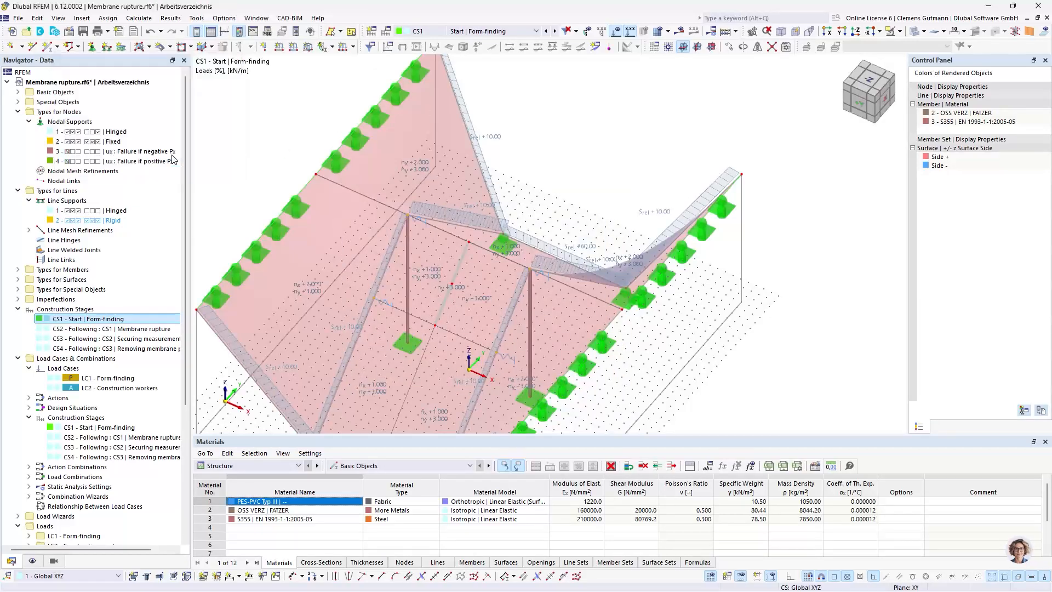
Enable surface changes for construction stage CS4 (Removing membrane panel), deactivate surfaces 10 and 11, and accept the construction stage settings
left_click(161, 319)
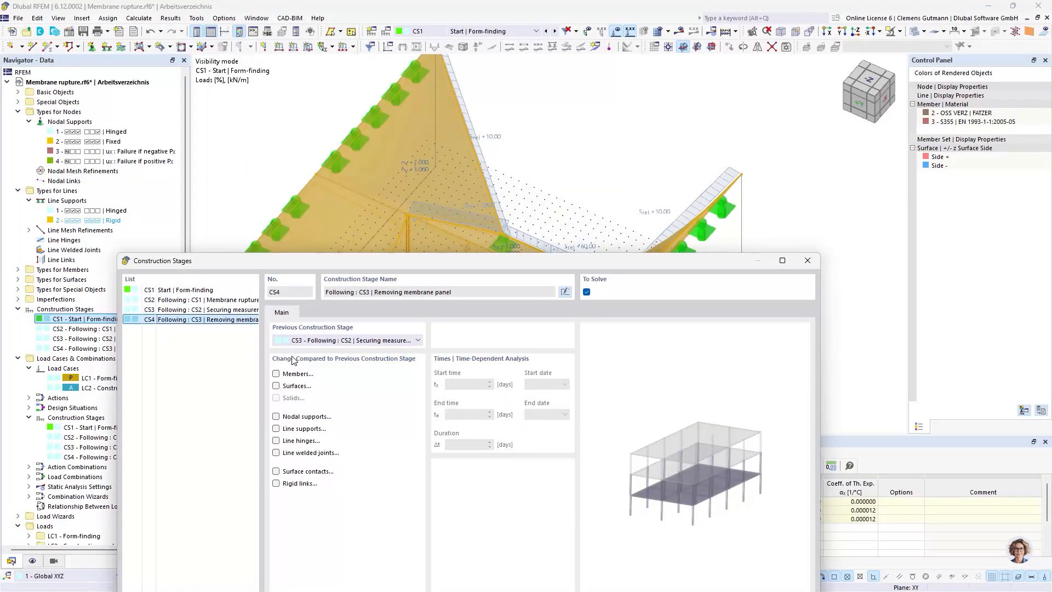
left_click(293, 387)
left_click(315, 313)
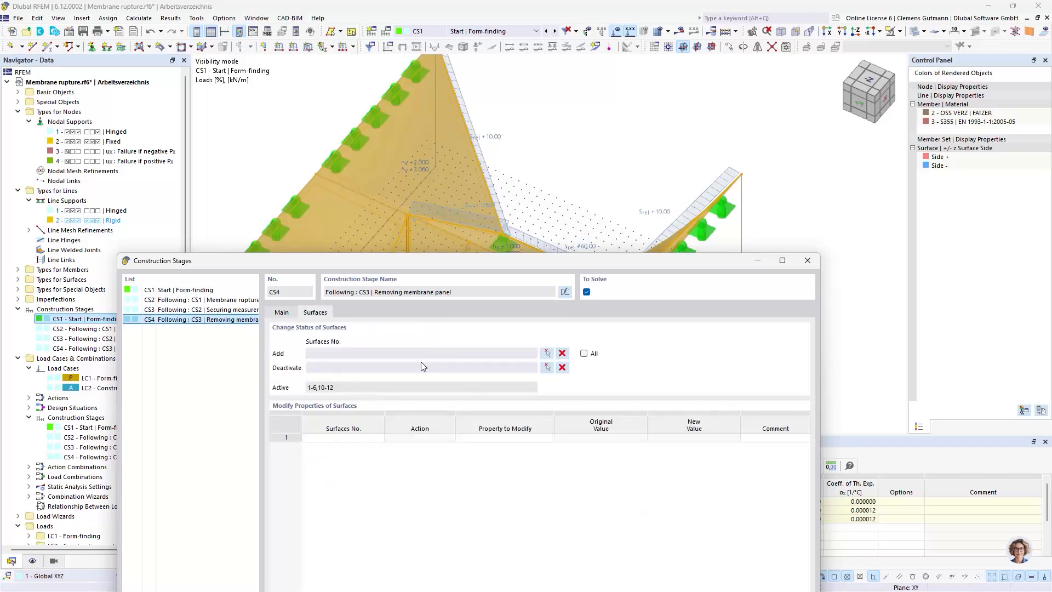
left_click(547, 353)
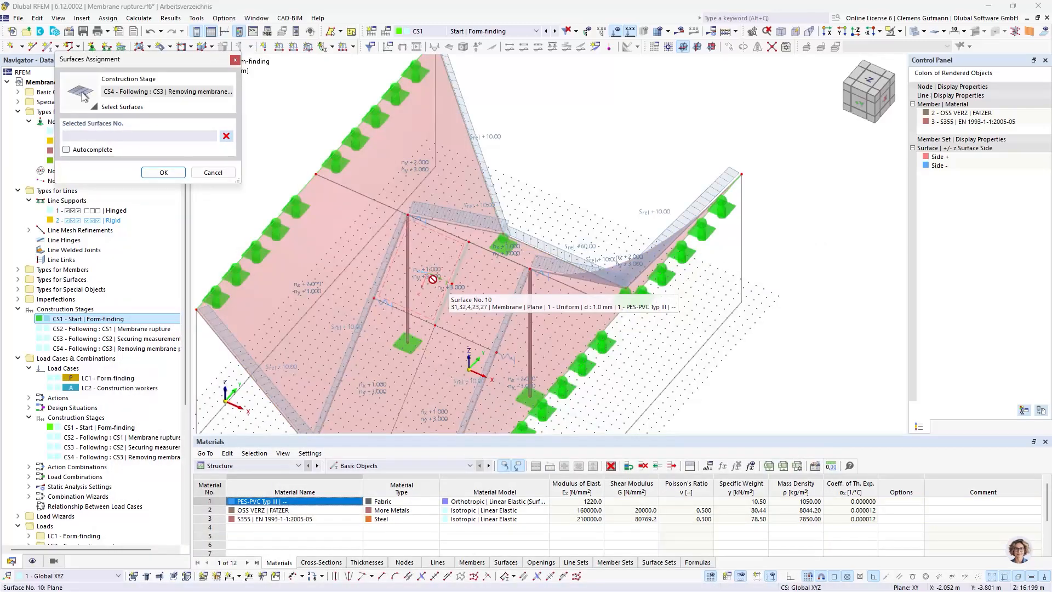
left_click(229, 172)
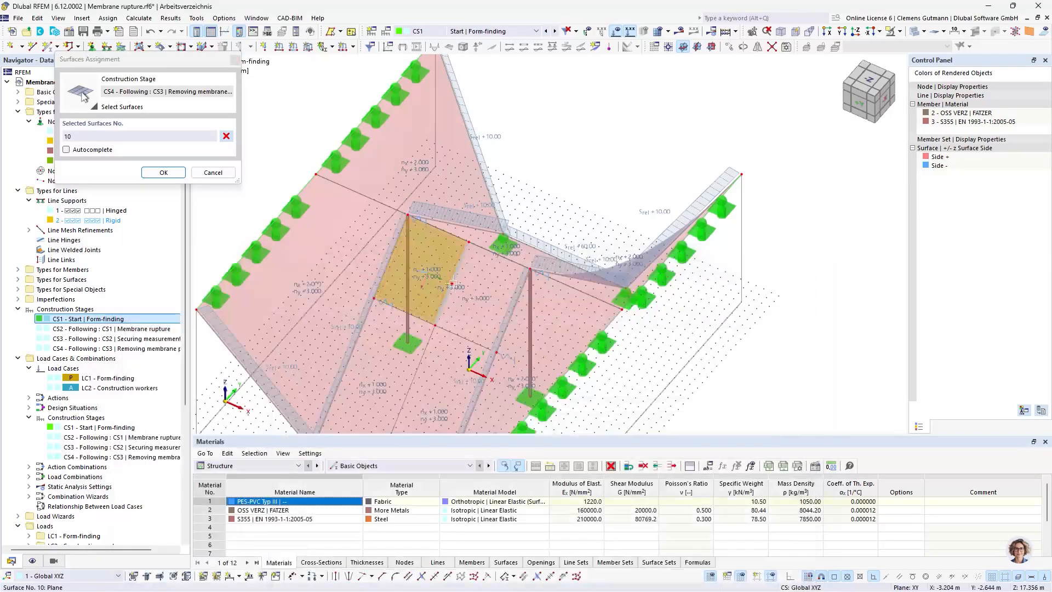
left_click(448, 277)
left_click(172, 173)
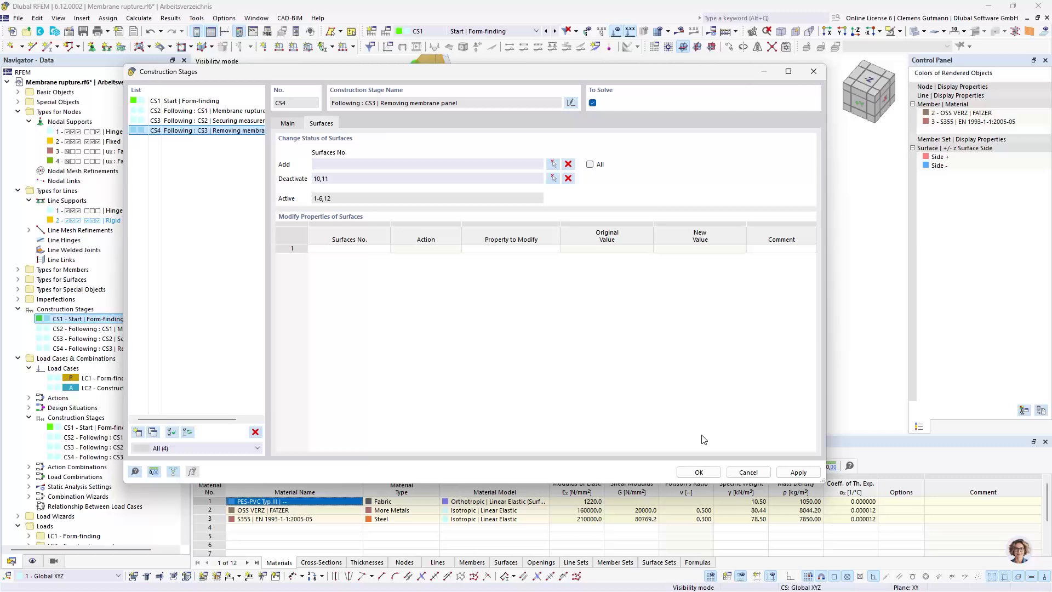
left_click(700, 471)
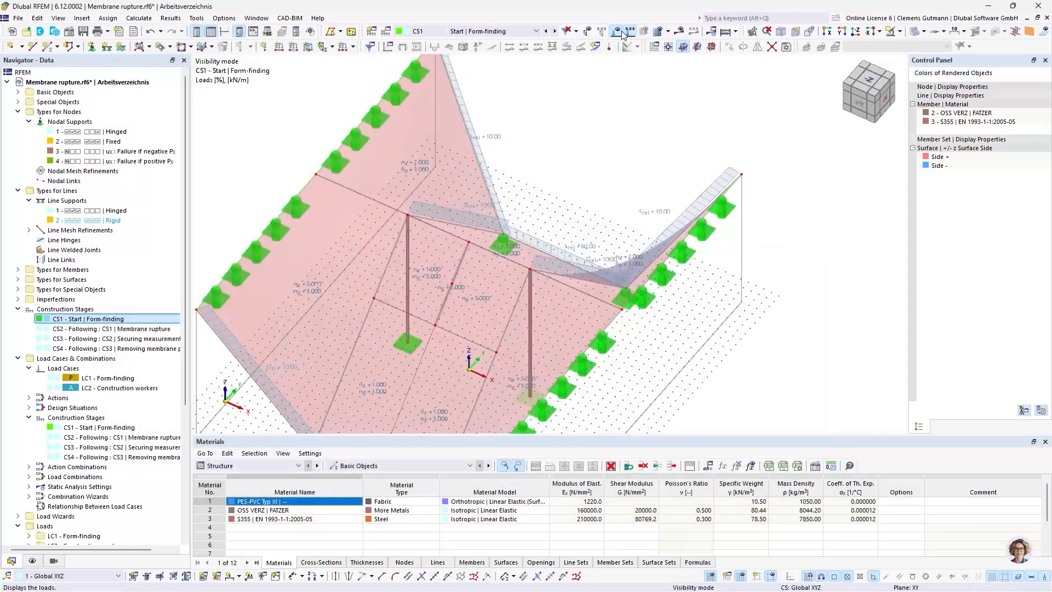
Hide the loads and examine the active surfaces and supports of each construction stage from CS1 to CS4
left_click(617, 32)
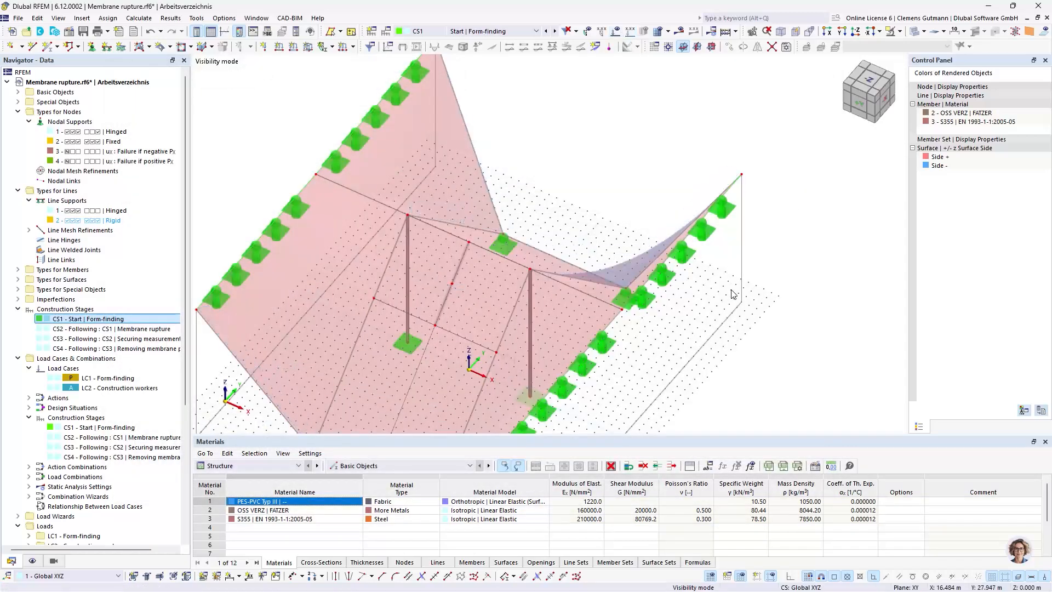
scroll(567, 192, "up", 3)
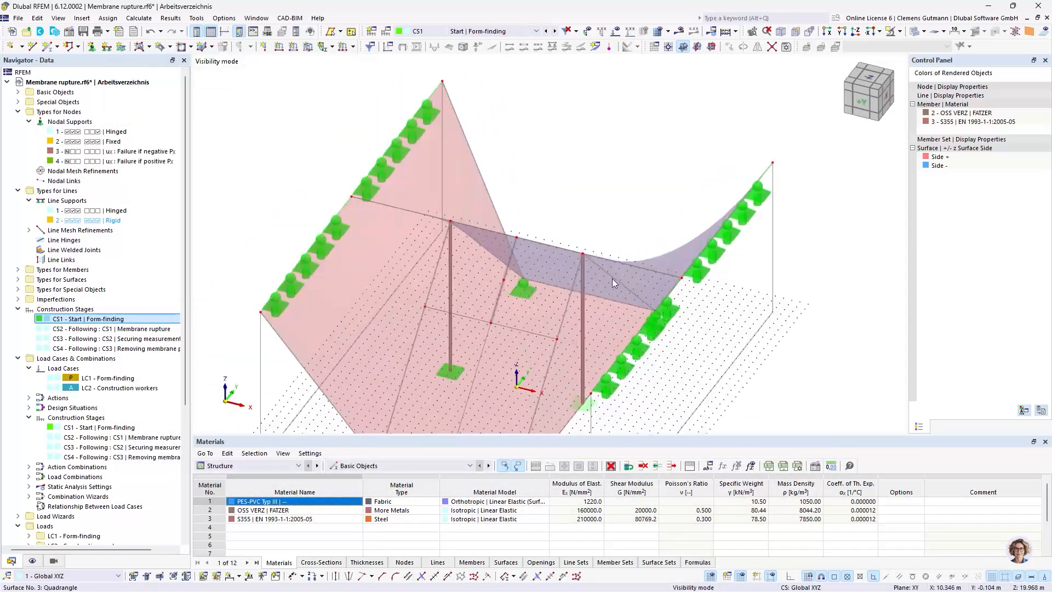
middle_click_drag(614, 281, 597, 332, "ctrl")
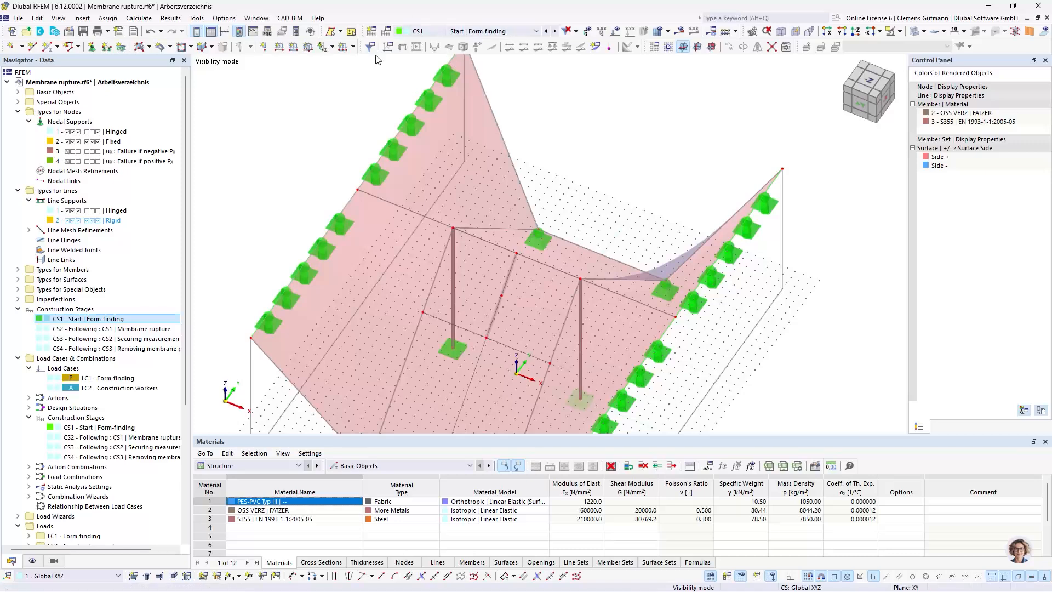
left_click(554, 32)
scroll(512, 301, "up", 5)
scroll(471, 296, "up", 5)
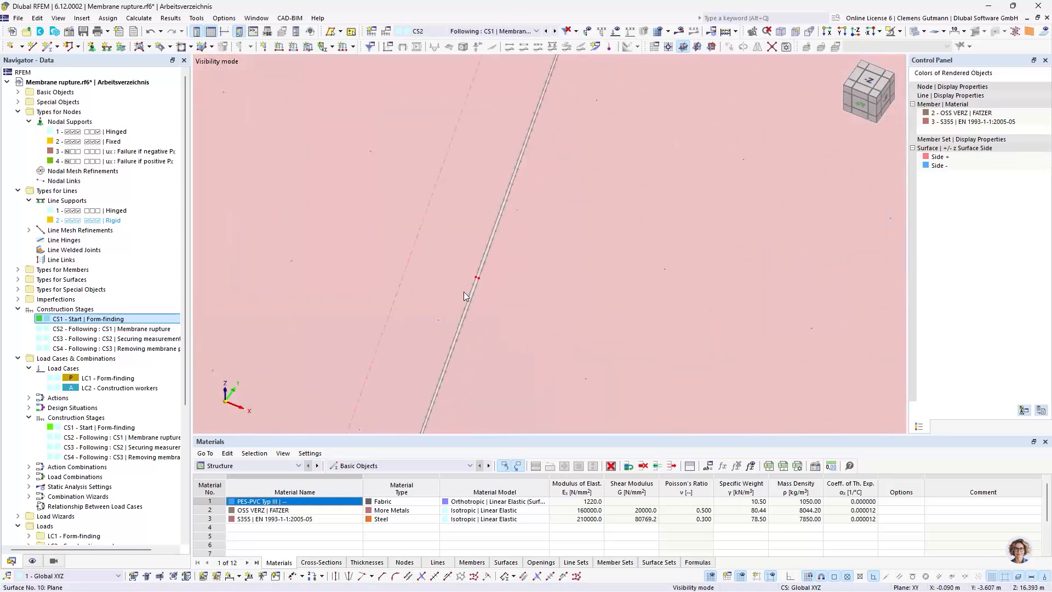
left_click(554, 31)
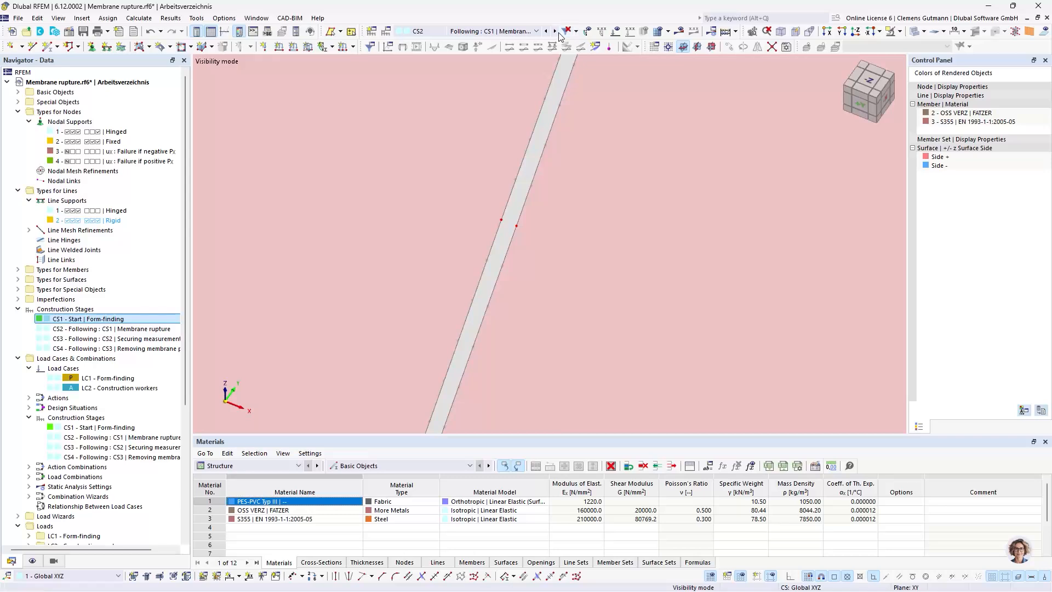
scroll(515, 225, "down", 10)
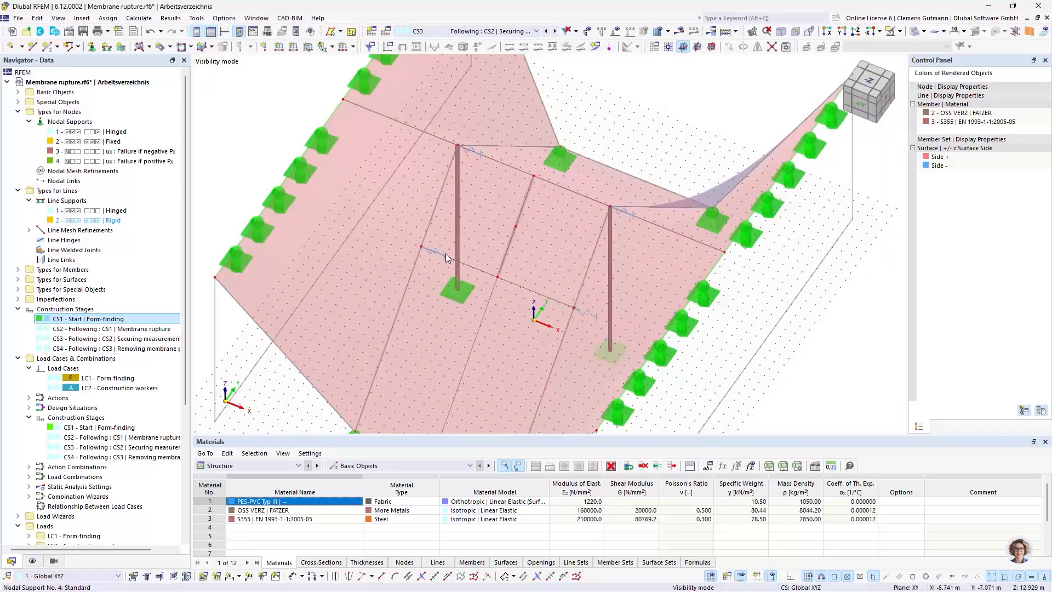
left_click(554, 31)
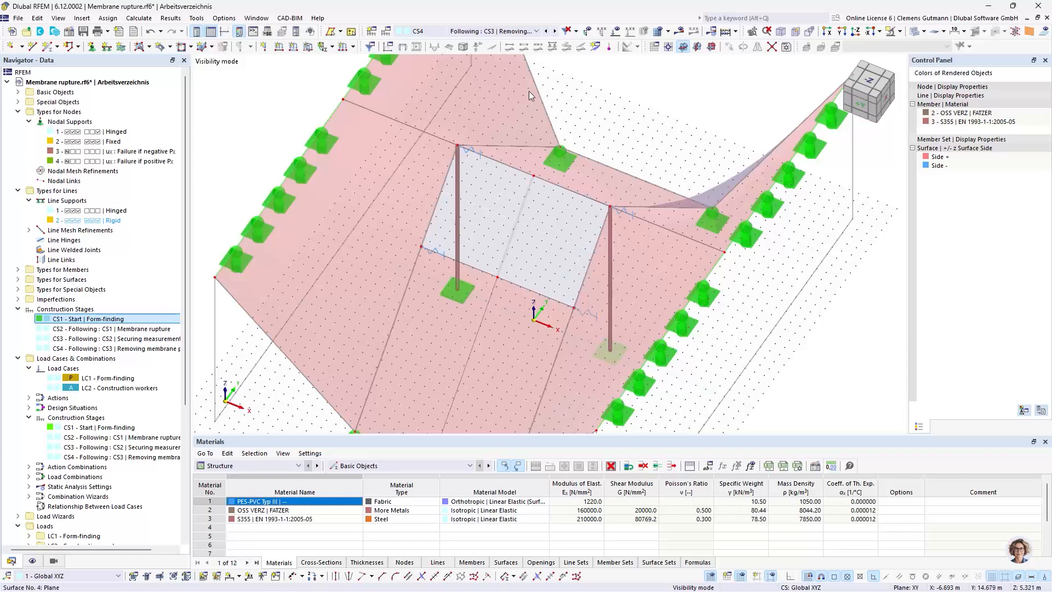
Try to calculate construction stage CS4 and locate the first entry of the calculation error table in the model
left_click(518, 31)
left_click(518, 33)
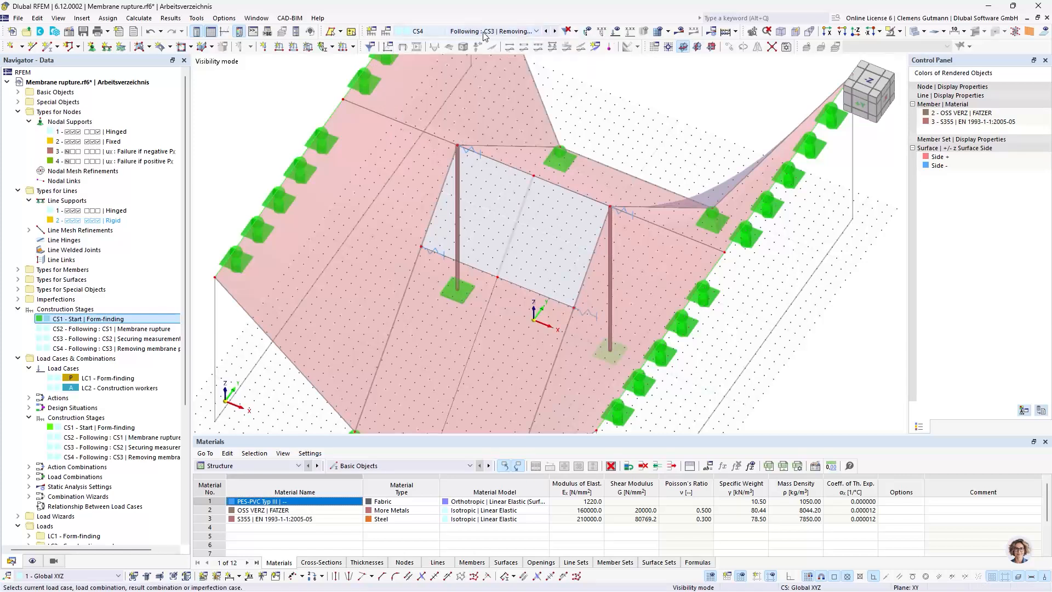
left_click(681, 34)
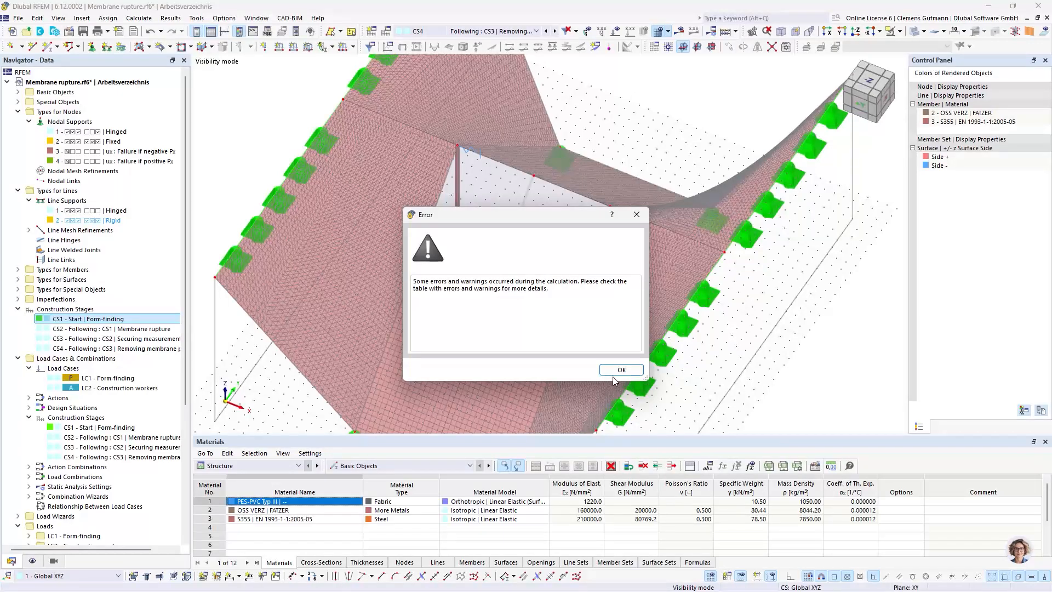
left_click(613, 373)
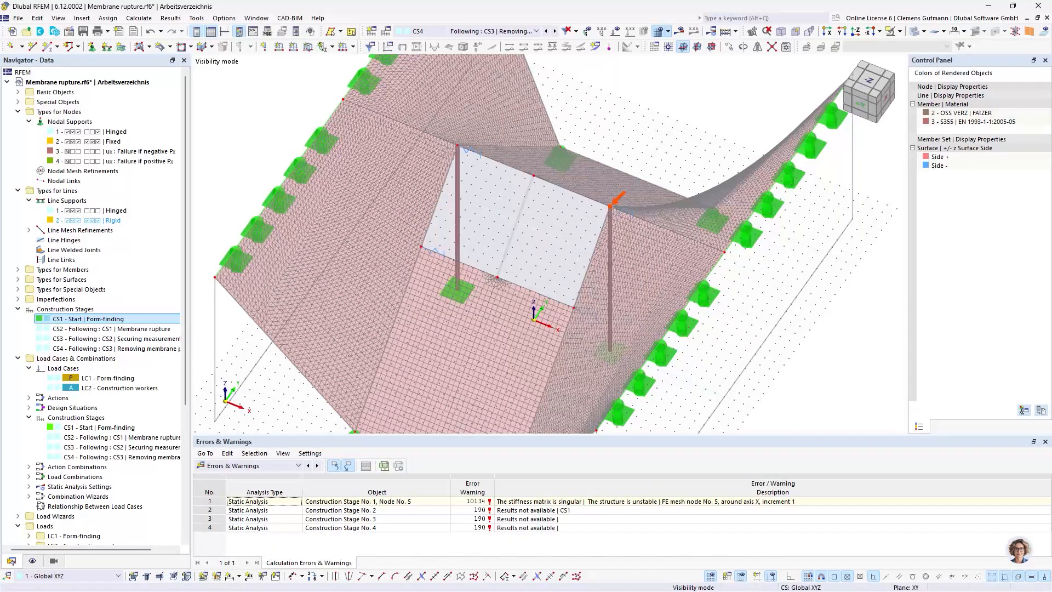
left_click(376, 501)
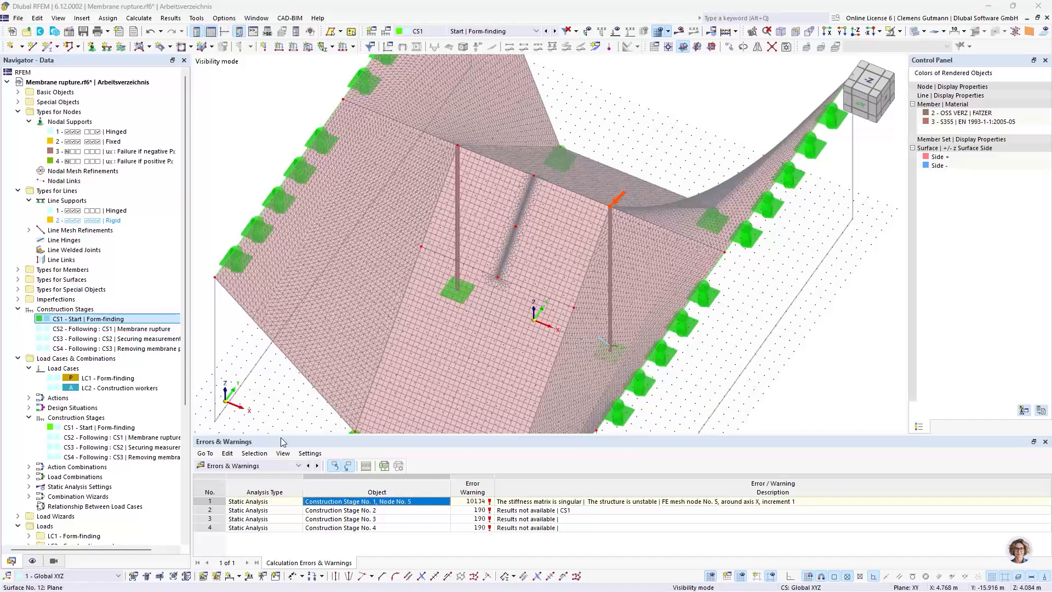
Add the missing nodal support at node 9, the foot of the second mast, to construction stage CS1
double_click(124, 321)
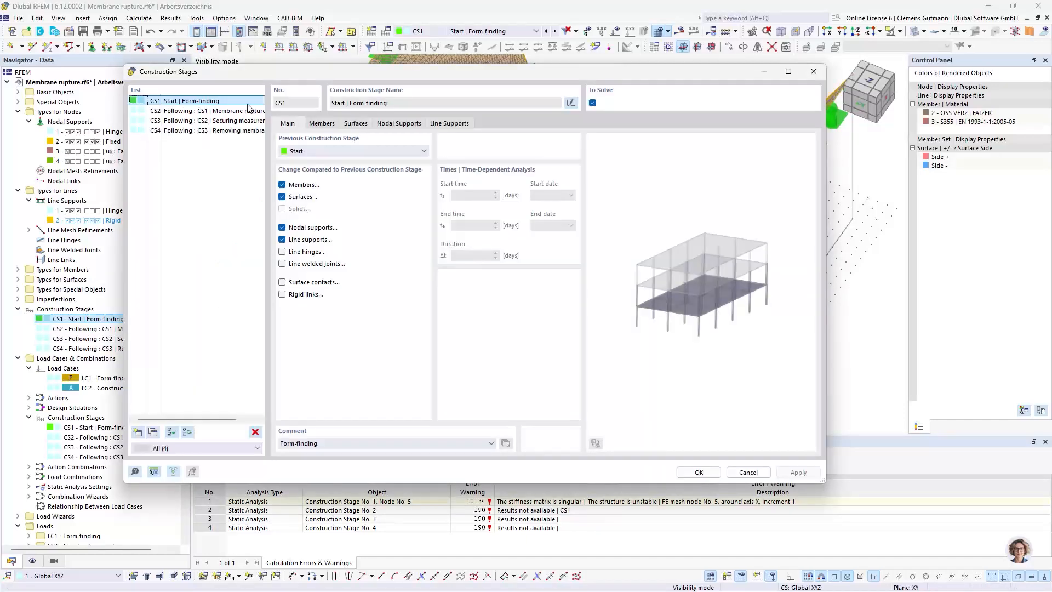
left_click(412, 123)
left_click(554, 163)
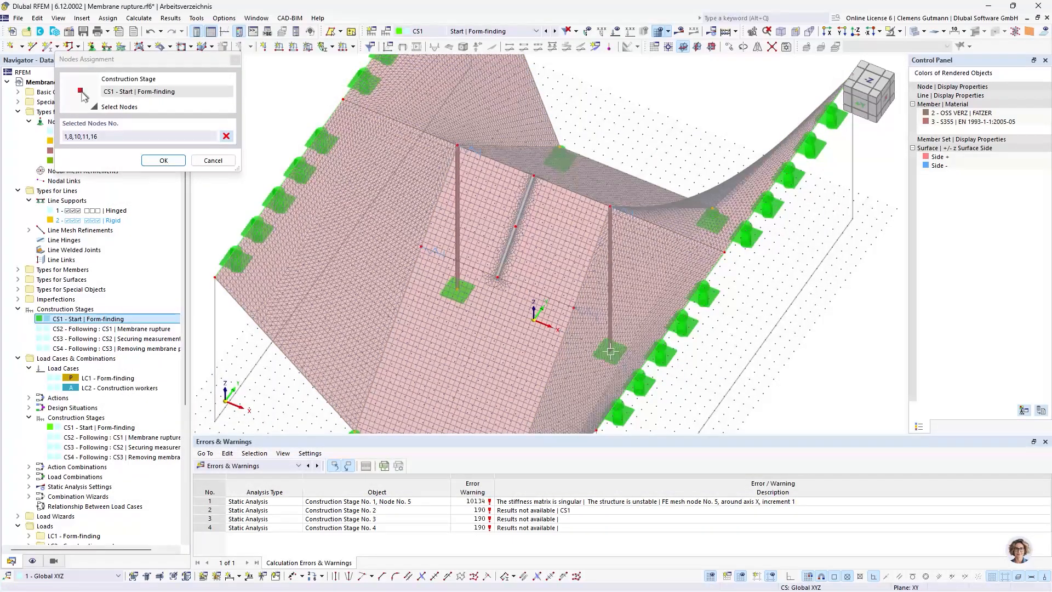
left_click(610, 351)
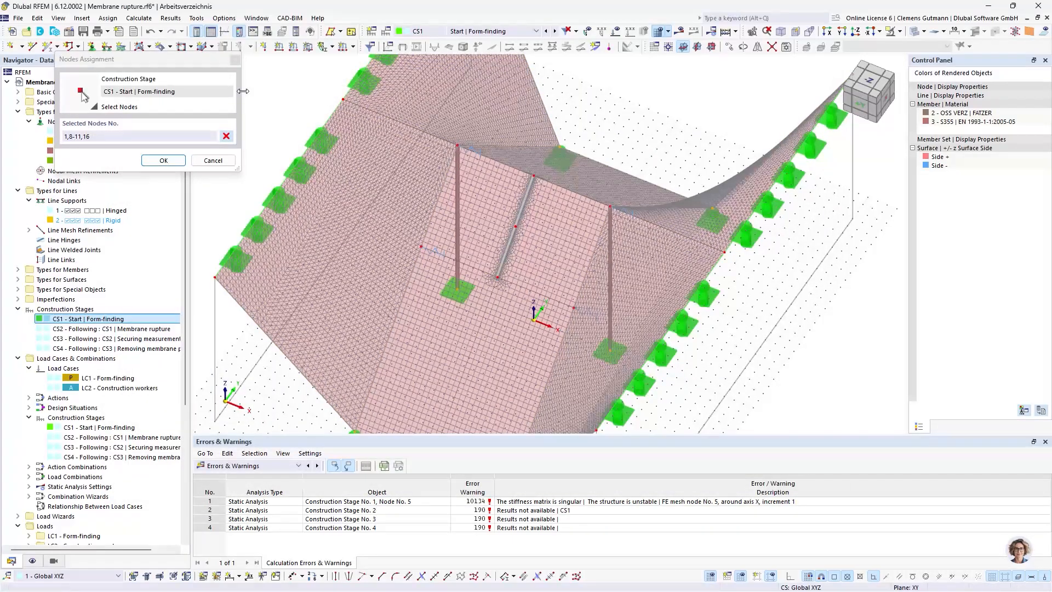
left_click(163, 160)
left_click(706, 473)
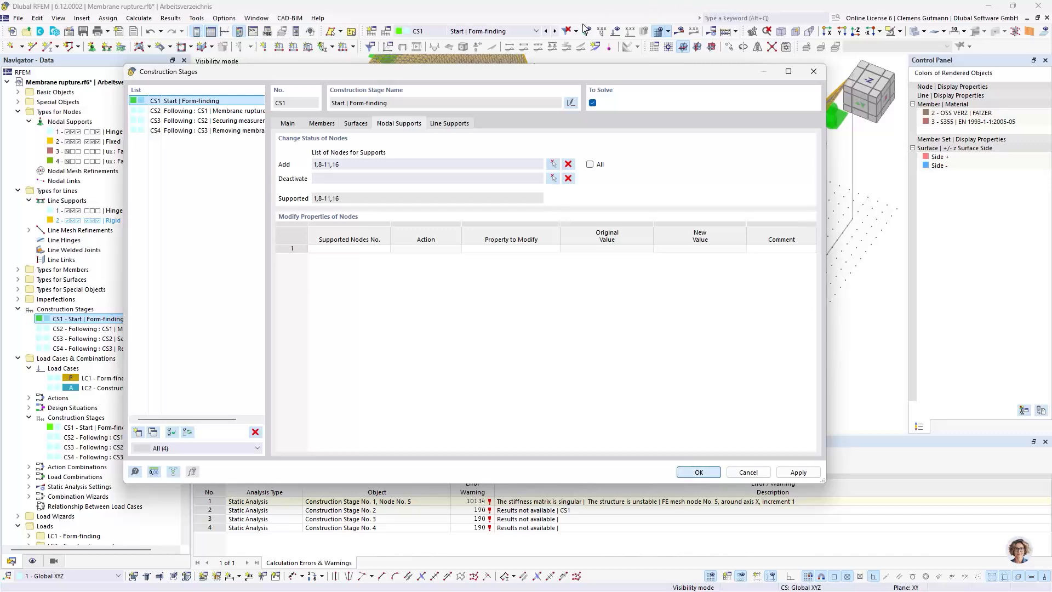
Calculate construction stage CS4 (Removing membrane panel) and display its results
left_click(482, 32)
left_click(485, 94)
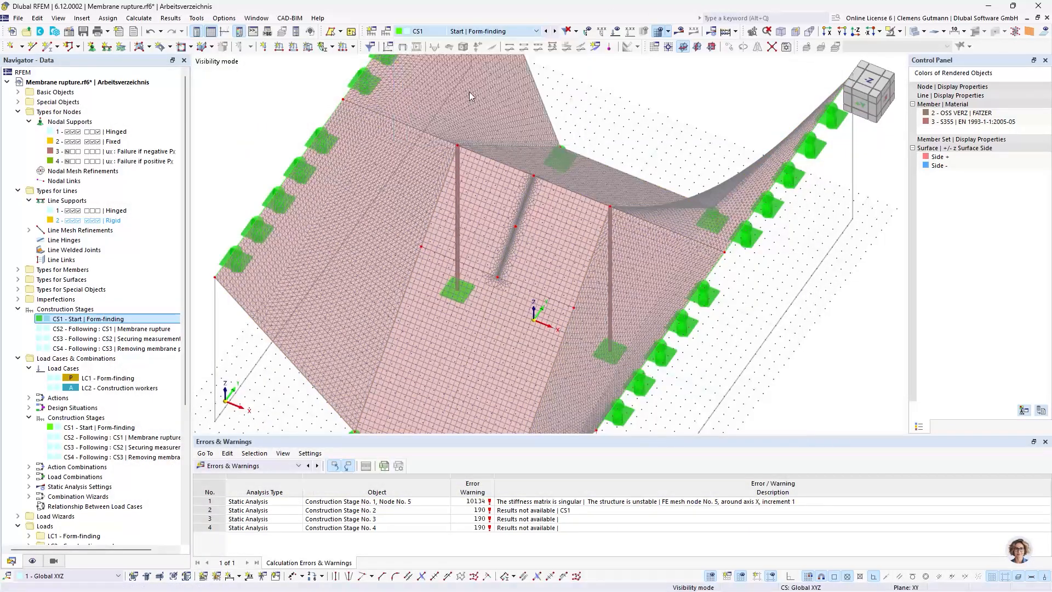
left_click(681, 33)
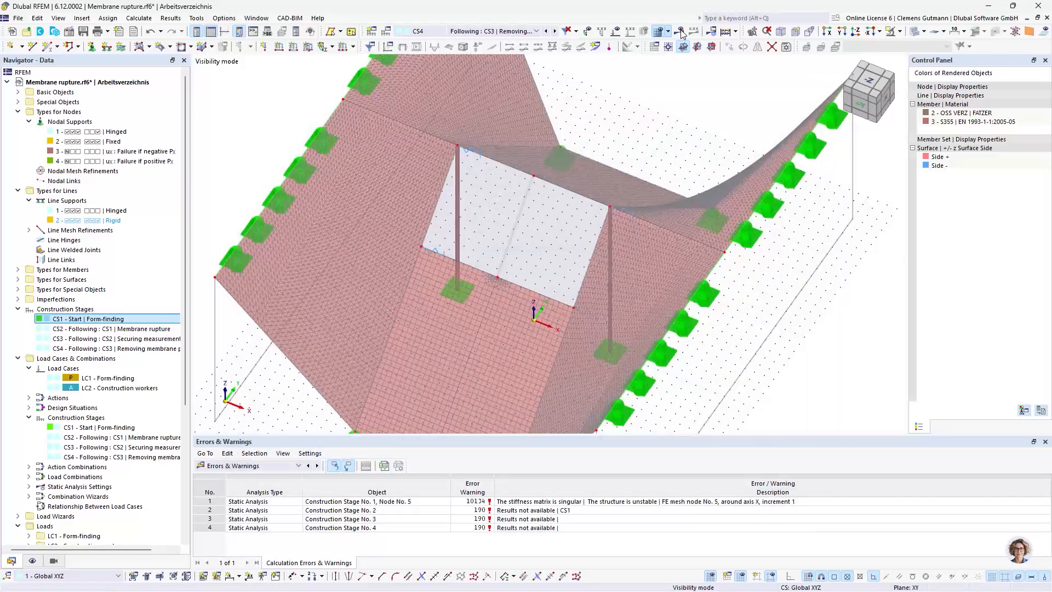
left_click(680, 31)
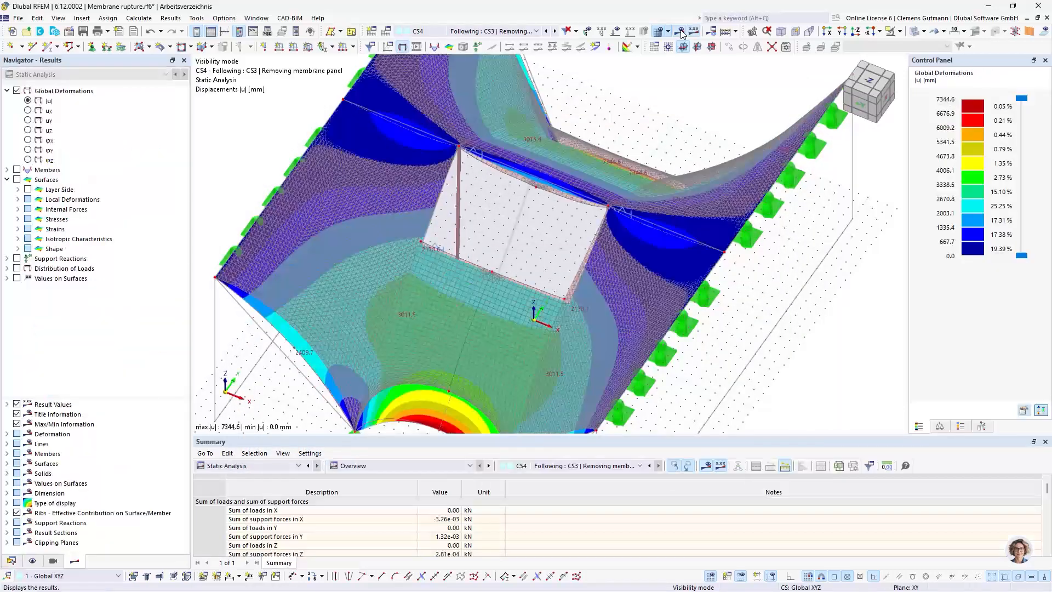
Display the global deformations of CS1 (Form-finding) and CS2 (Membrane rupture) and inspect the membrane tear up close
left_click(490, 31)
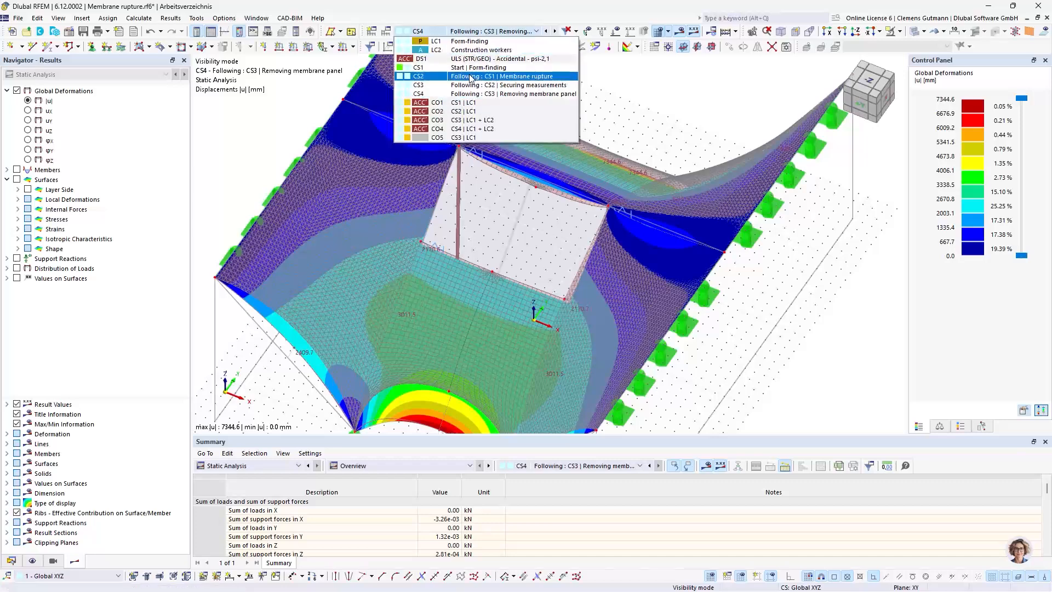
left_click(469, 68)
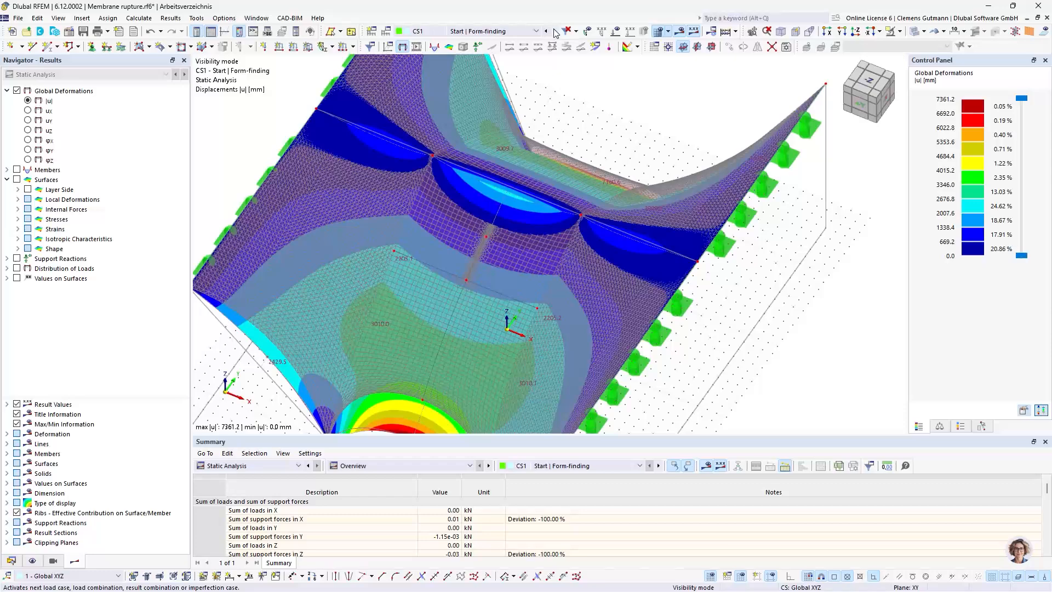
scroll(491, 242, "up", 6)
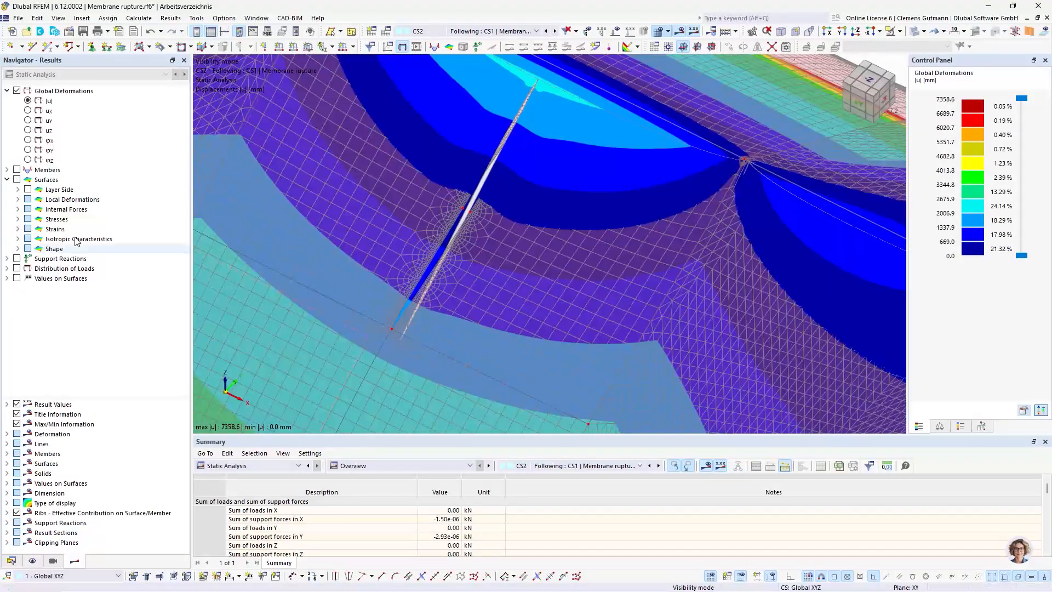
Display the basic internal force ny on the surfaces for CS2 and examine its distribution around the tear ends
left_click(18, 219)
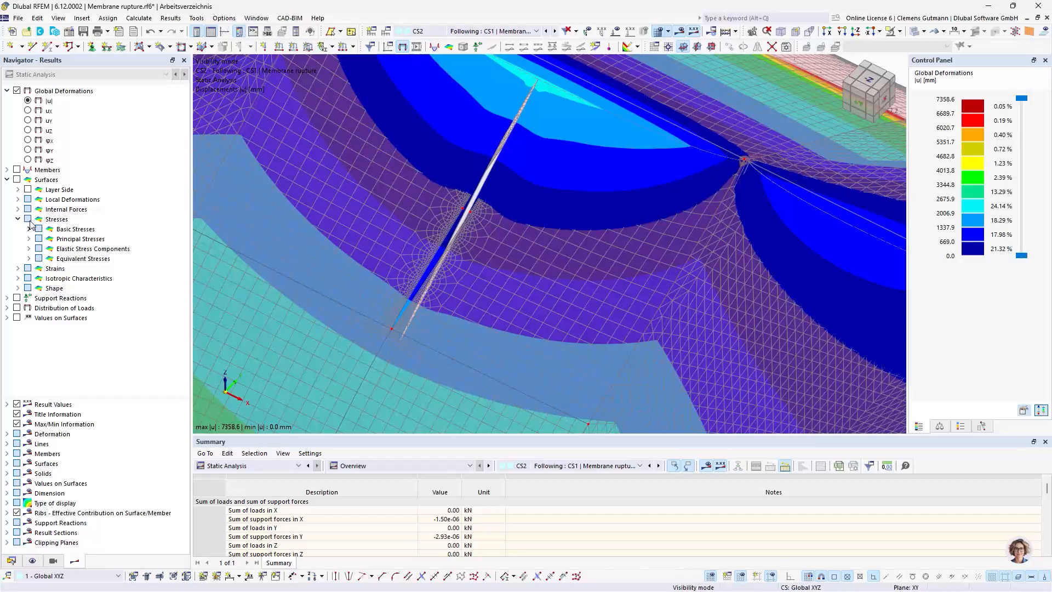
left_click(19, 208)
left_click(50, 288)
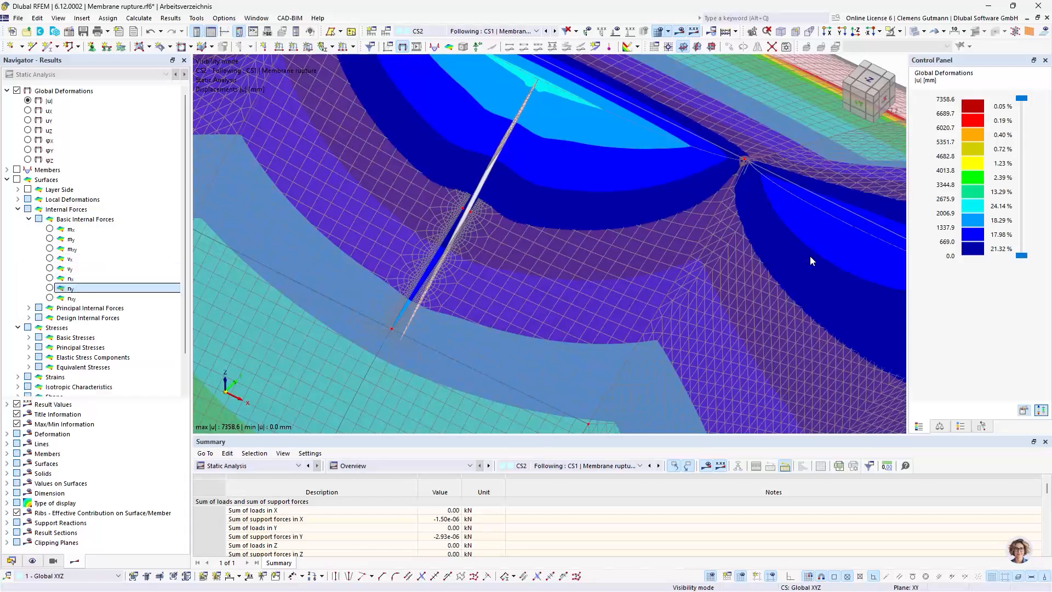
scroll(394, 341, "up", 3)
scroll(393, 341, "up", 2)
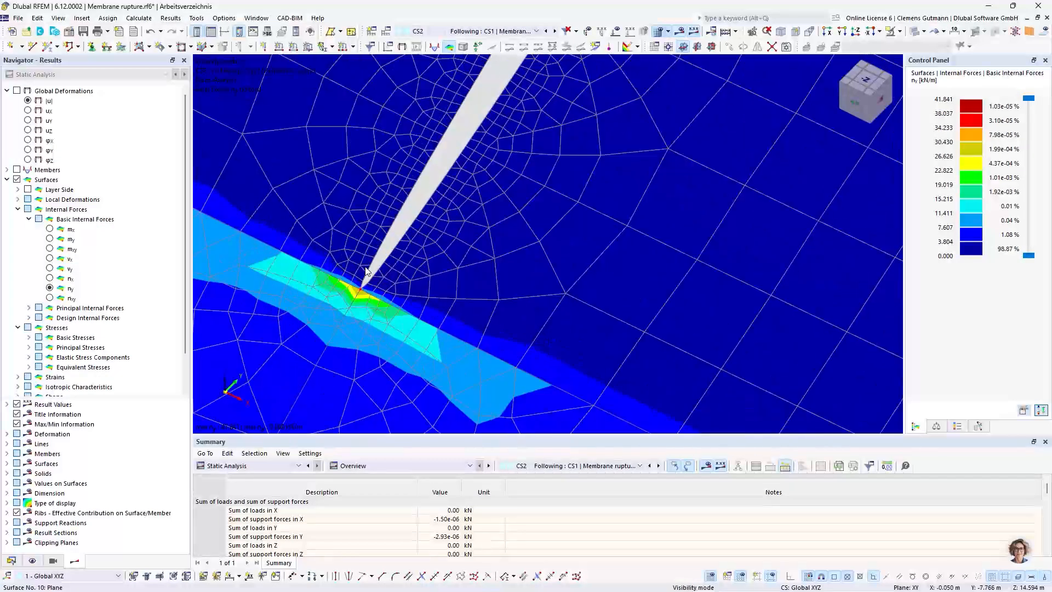
scroll(318, 328, "down", 5)
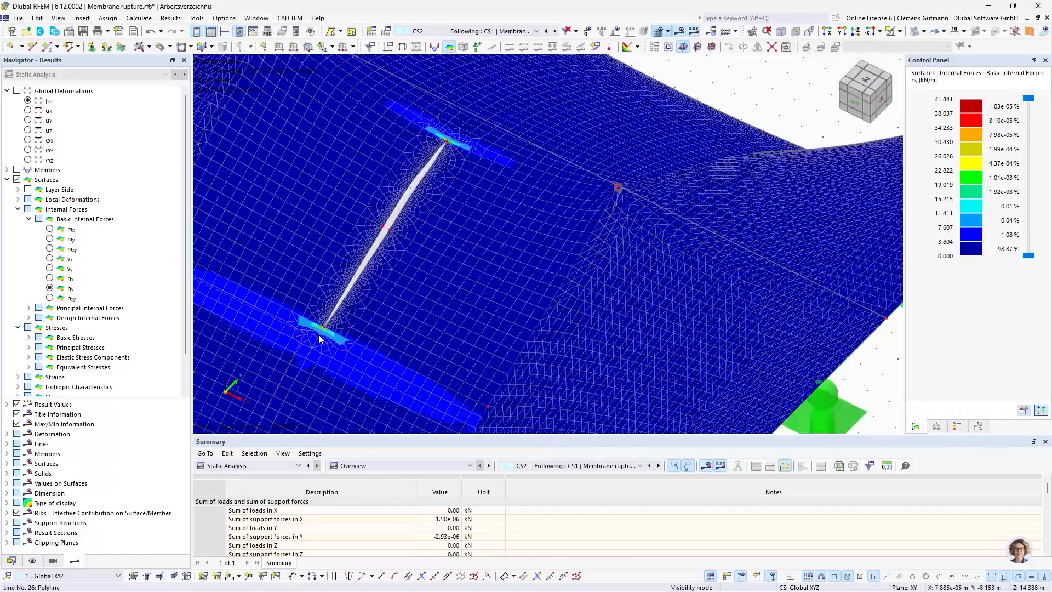
scroll(354, 300, "up", 4)
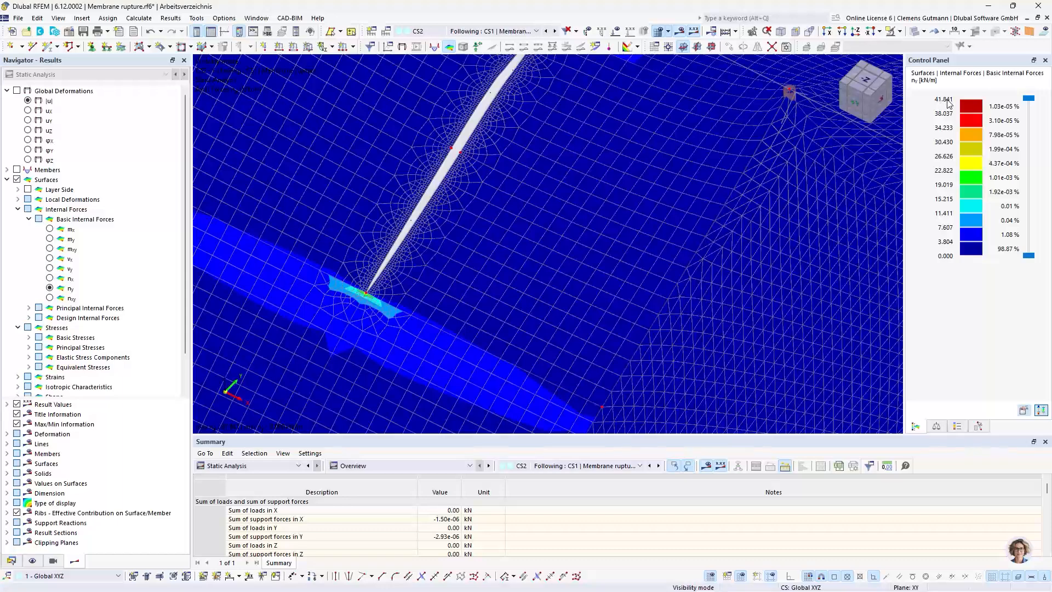
Switch to the preceding construction stage and back to CS2 to compare the ny forces at the lower tear tip
left_click(546, 31)
scroll(353, 288, "up", 6)
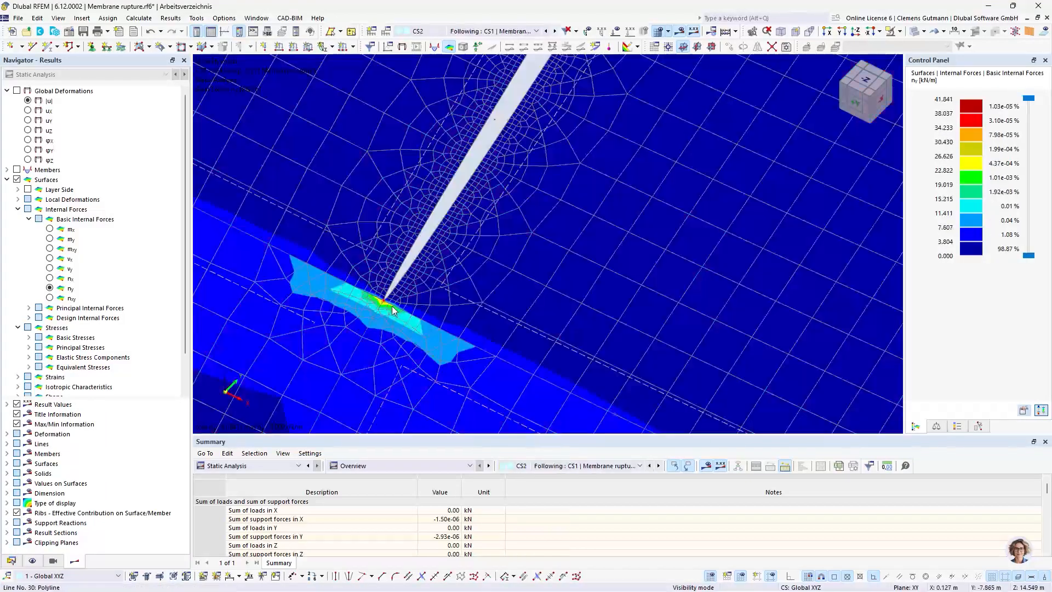
scroll(392, 306, "down", 5)
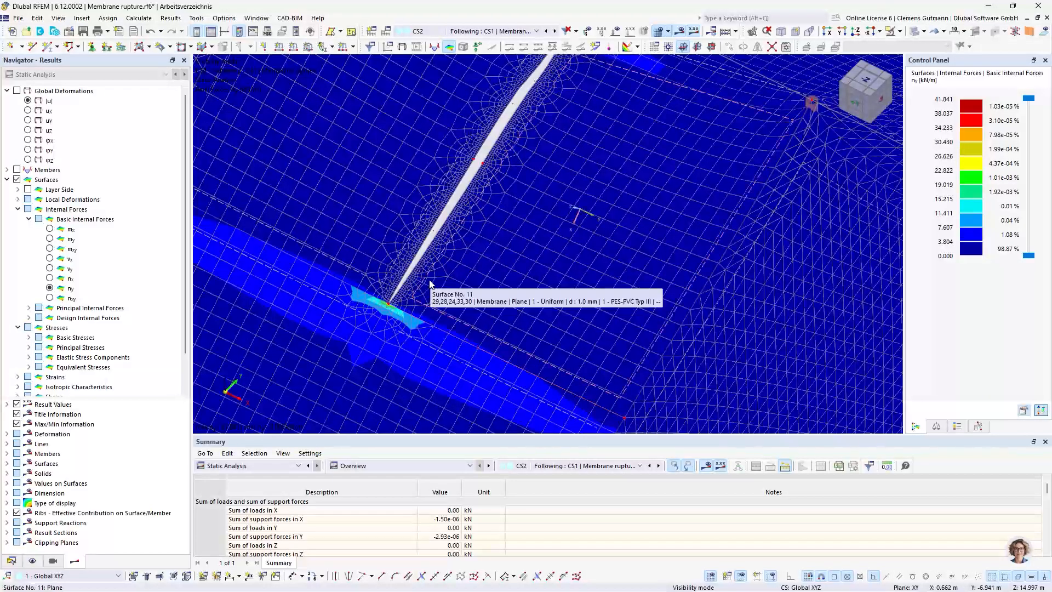
scroll(430, 282, "down", 2)
scroll(417, 296, "up", 3)
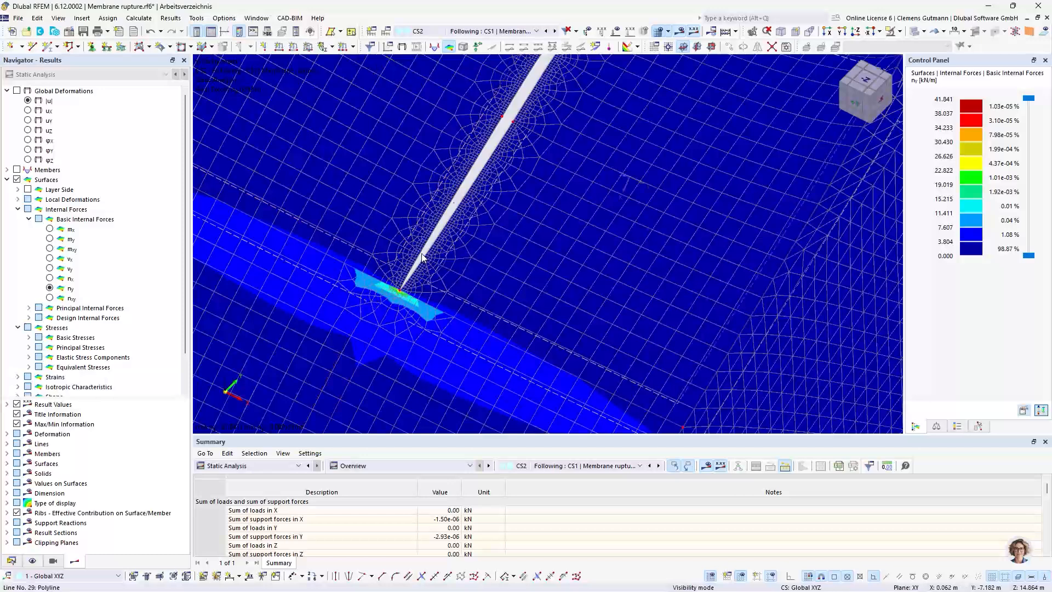
scroll(404, 283, "up", 1)
scroll(404, 283, "up", 1)
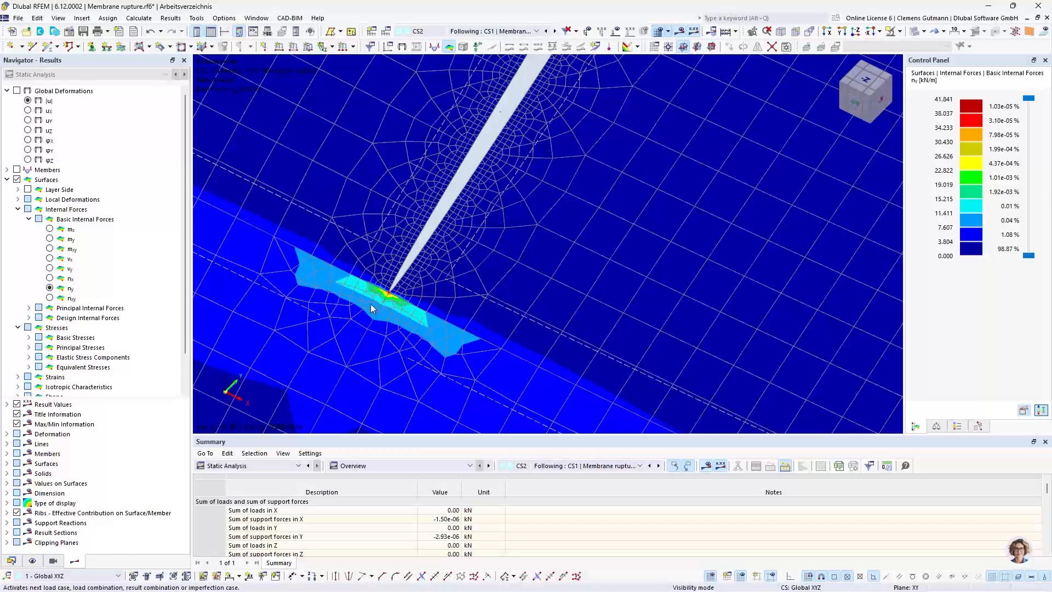
Examine the ny forces around the damaged panel in CS3 (Securing measurements) and CS4 (Removing membrane panel)
scroll(372, 305, "down", 5)
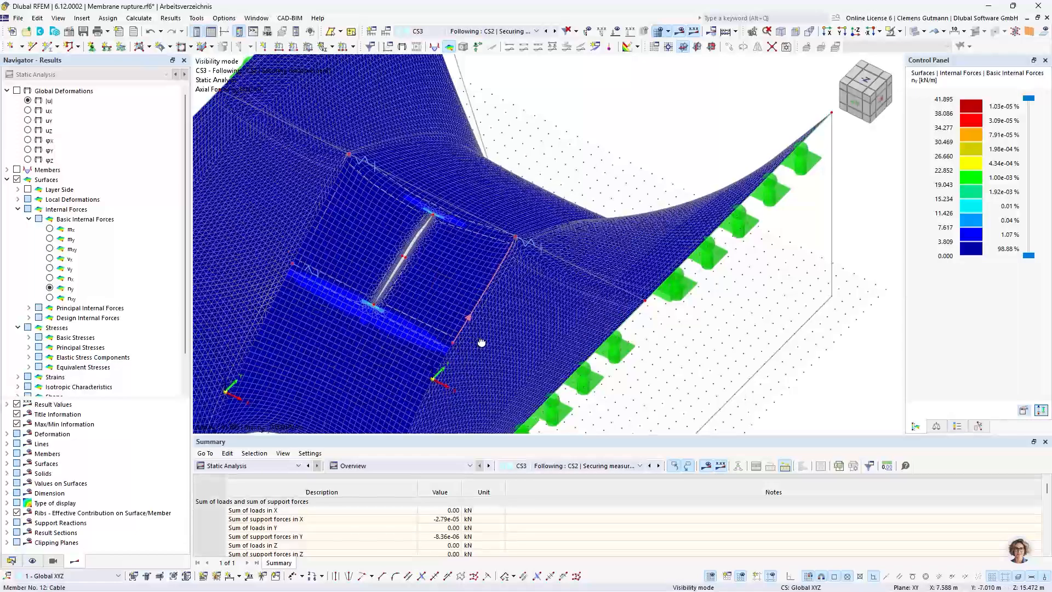
middle_click_drag(480, 341, 483, 332, "ctrl")
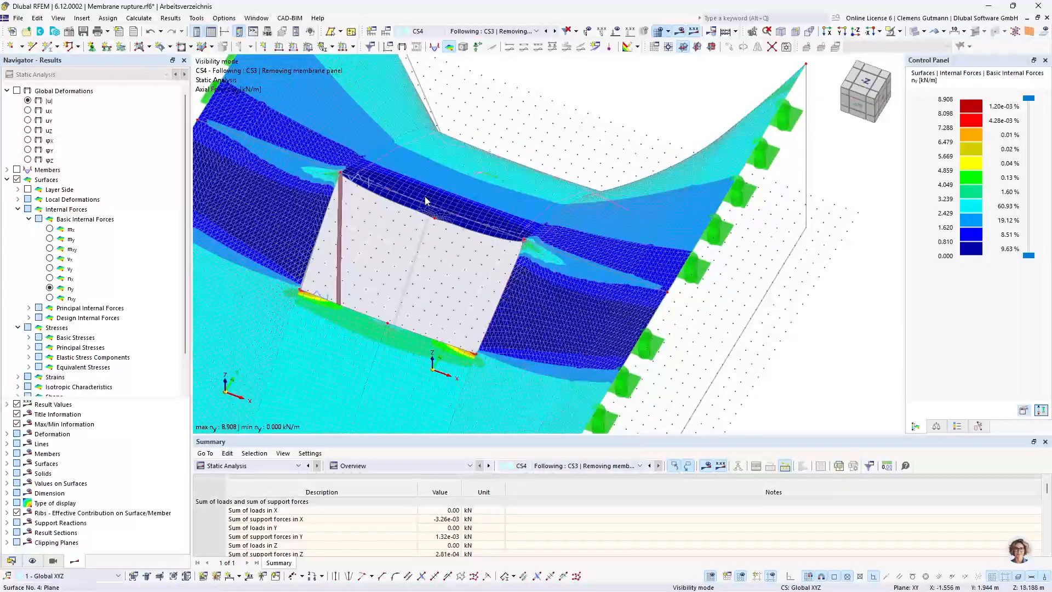
scroll(425, 197, "up", 2)
scroll(458, 261, "down", 2)
middle_click_drag(459, 348, 440, 322, "ctrl")
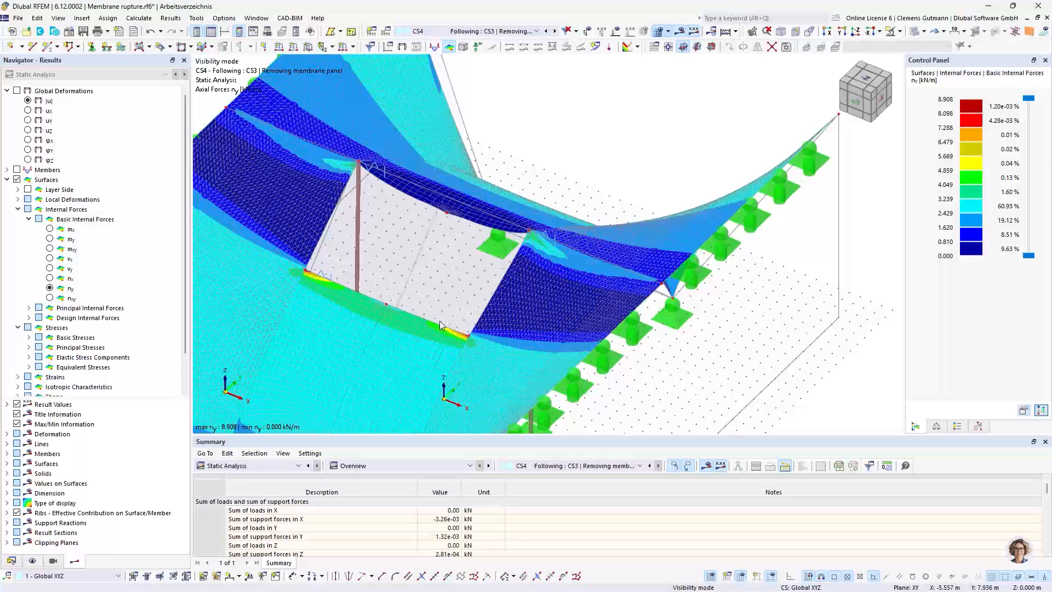
key("alt+Tab")
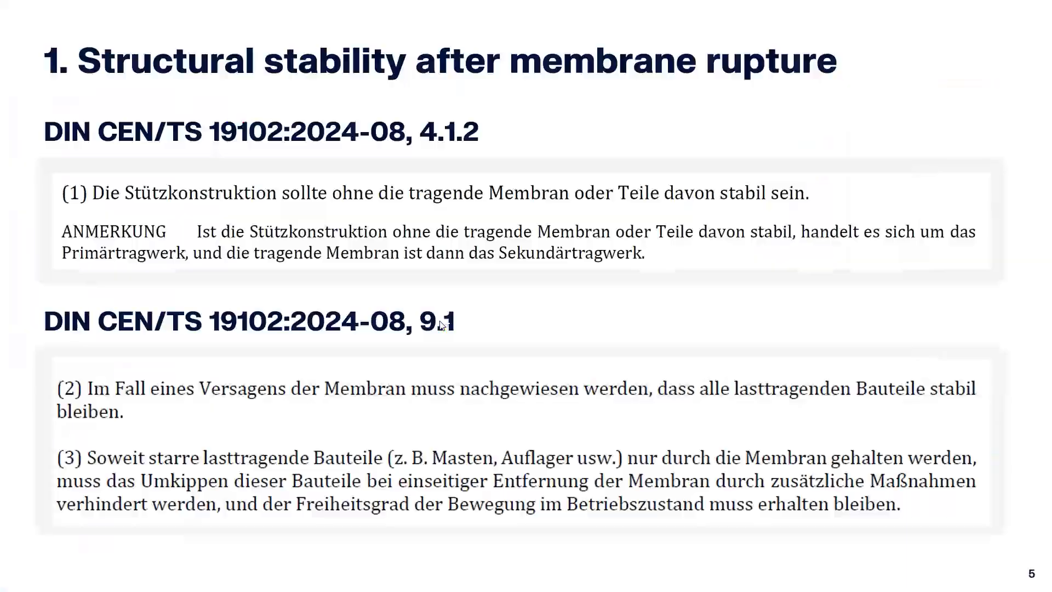
left_click(385, 234)
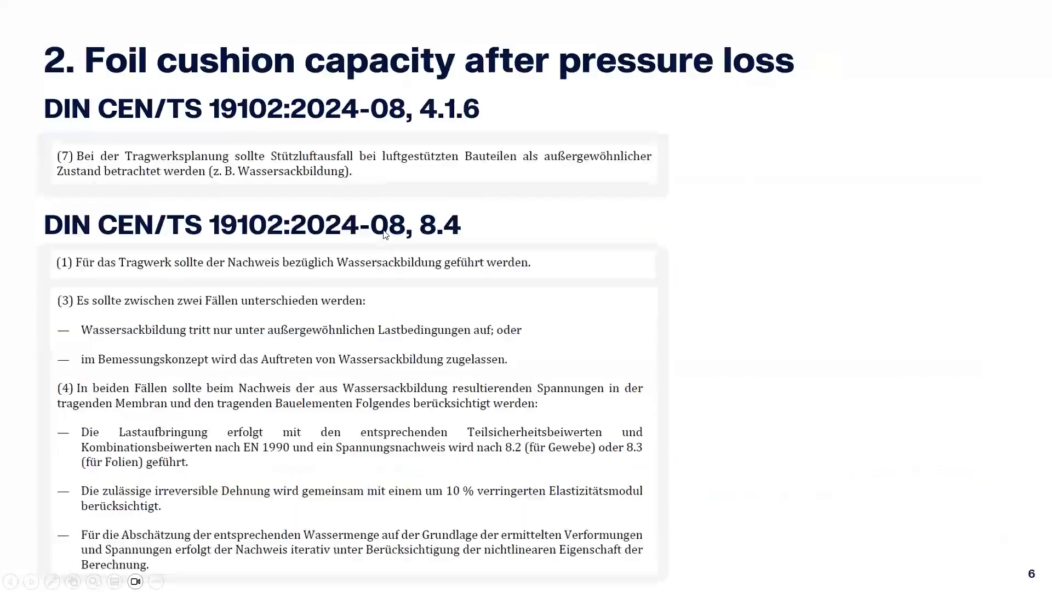
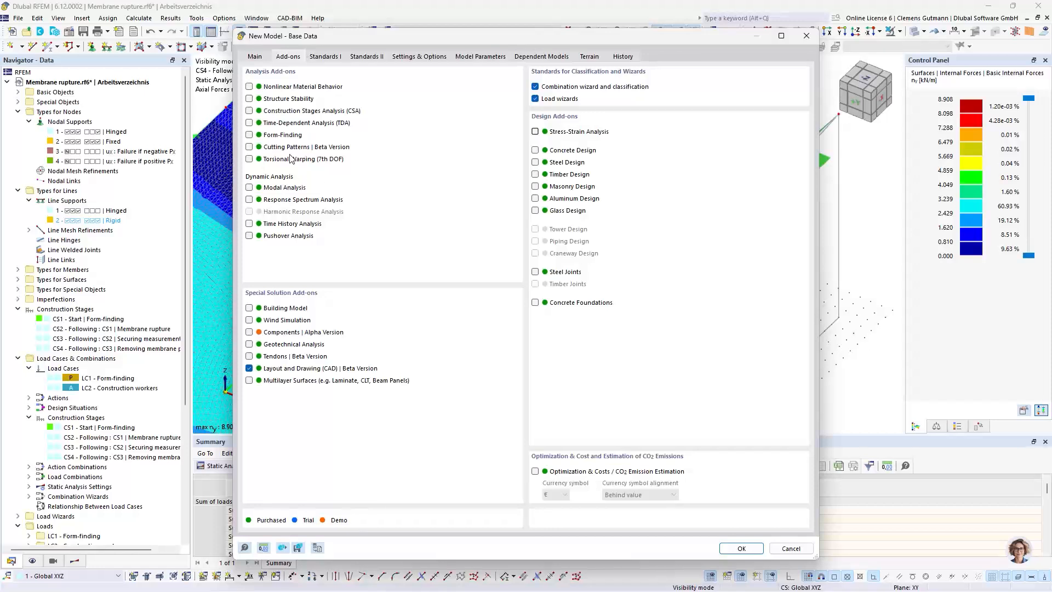
Activate the Construction Stages Analysis and Form-Finding add-ons for the new model and orient the global Z-axis downward
left_click(284, 113)
left_click(285, 136)
left_click(419, 56)
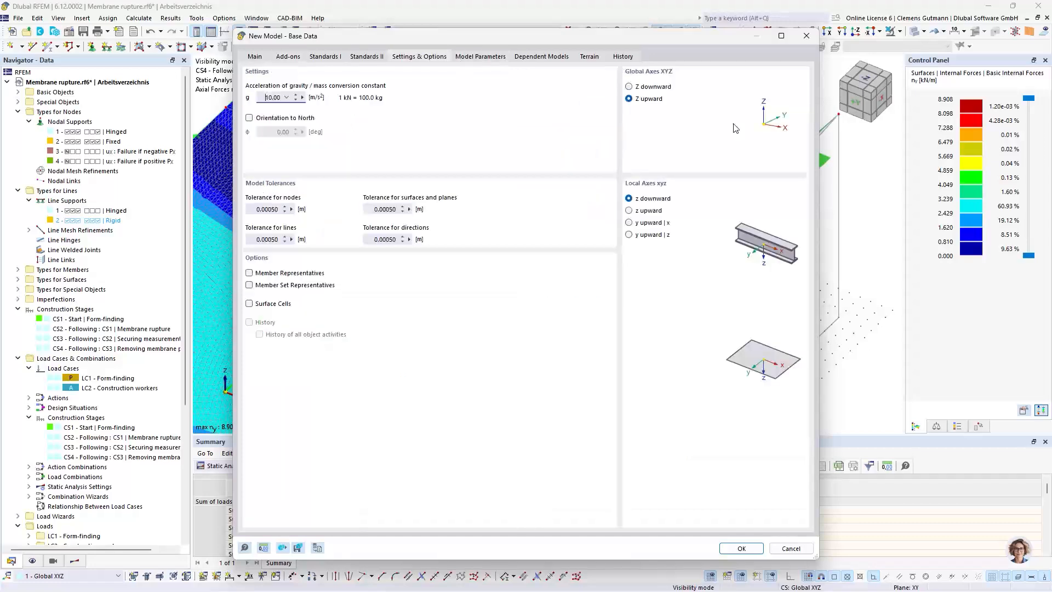
left_click(653, 88)
left_click(740, 548)
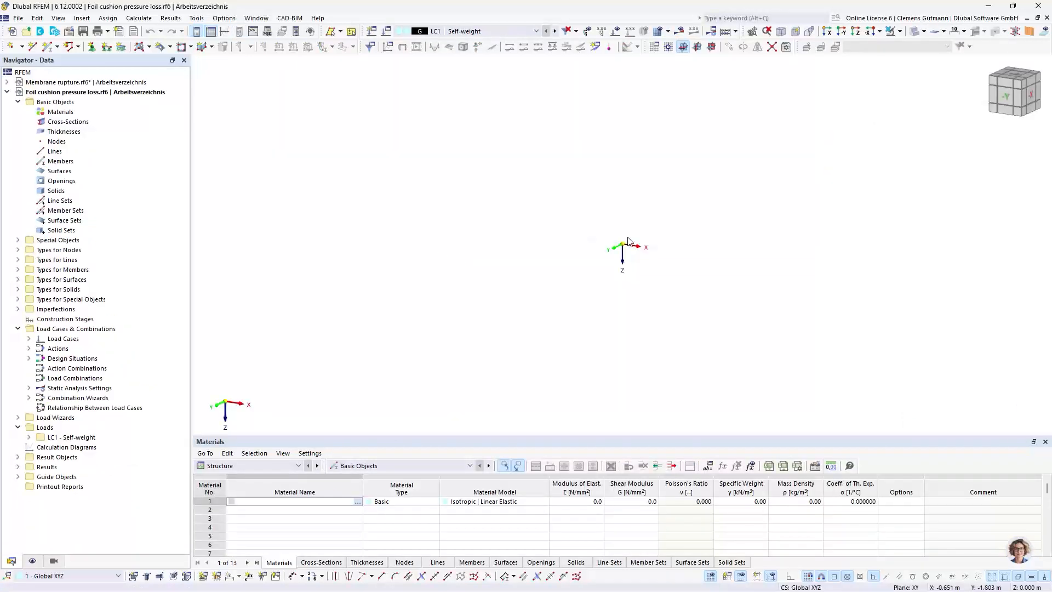
Begin a new surface with a new thickness and load the ETFE foil from the material library as material 1
middle_click_drag(633, 242, 468, 362)
scroll(477, 348, "up", 7)
middle_click_drag(346, 361, 407, 274, "ctrl")
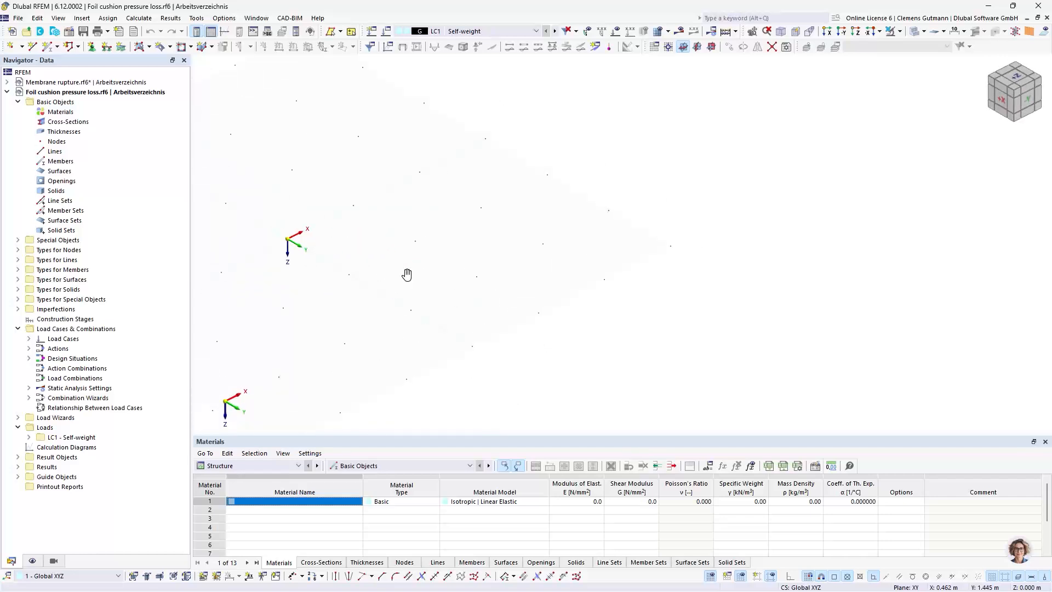
middle_click_drag(294, 287, 353, 301)
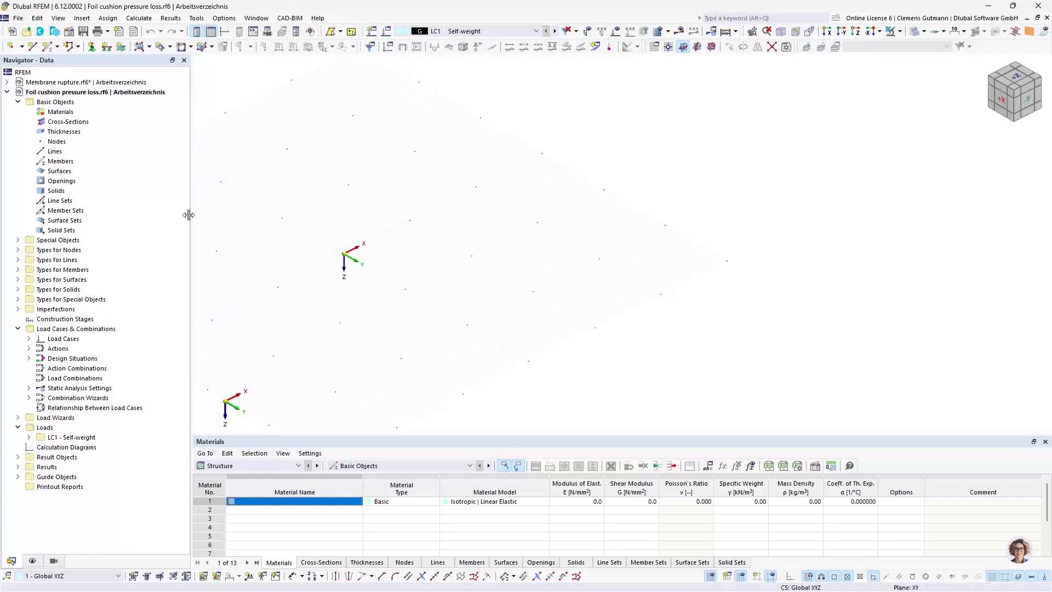
left_click(139, 46)
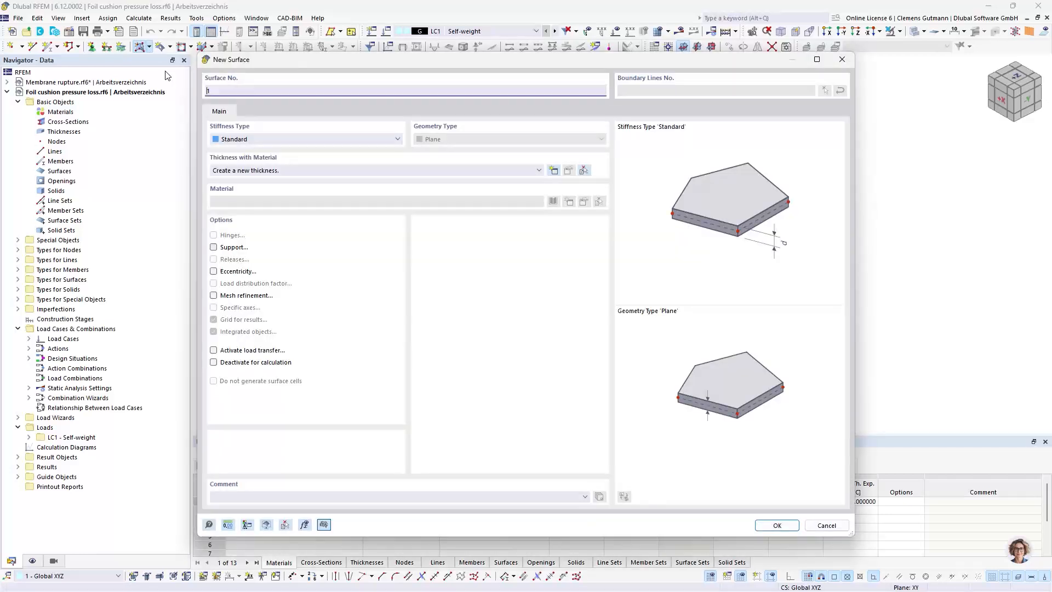
left_click(558, 173)
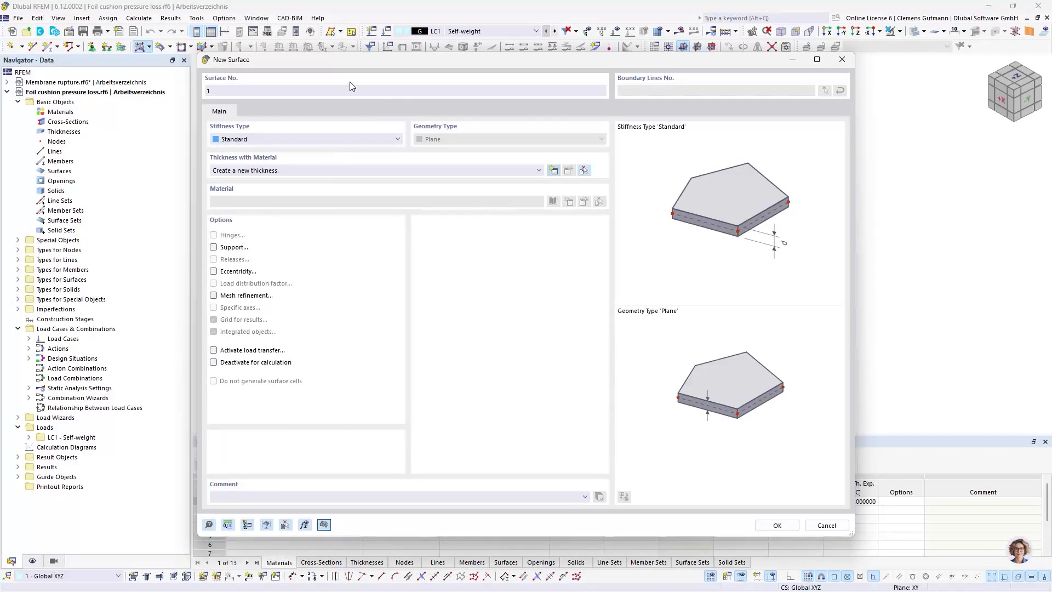
left_click(554, 169)
left_click(596, 163)
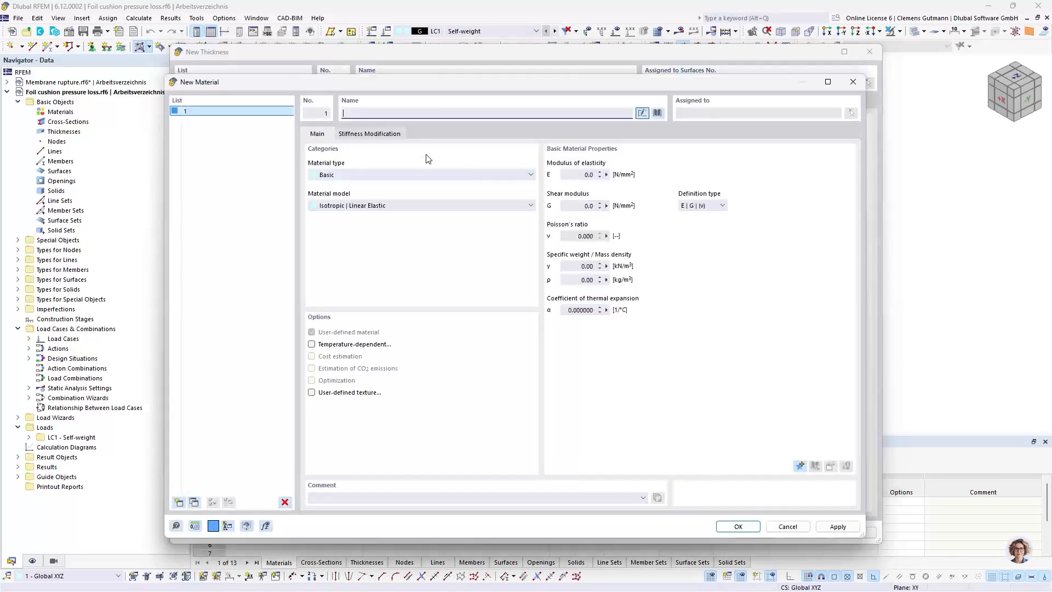
type("ETFE")
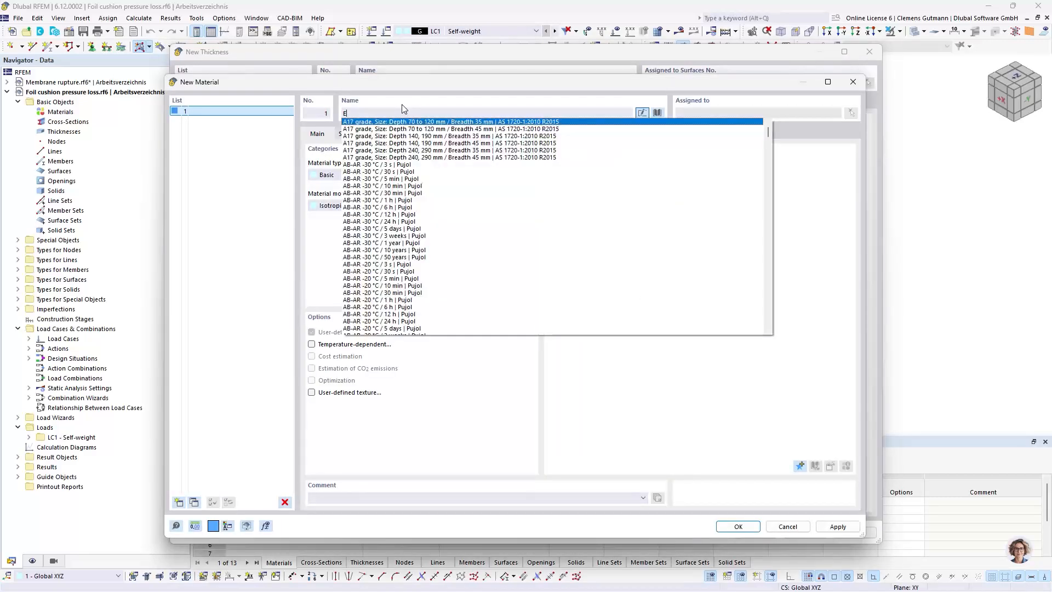
key("Return")
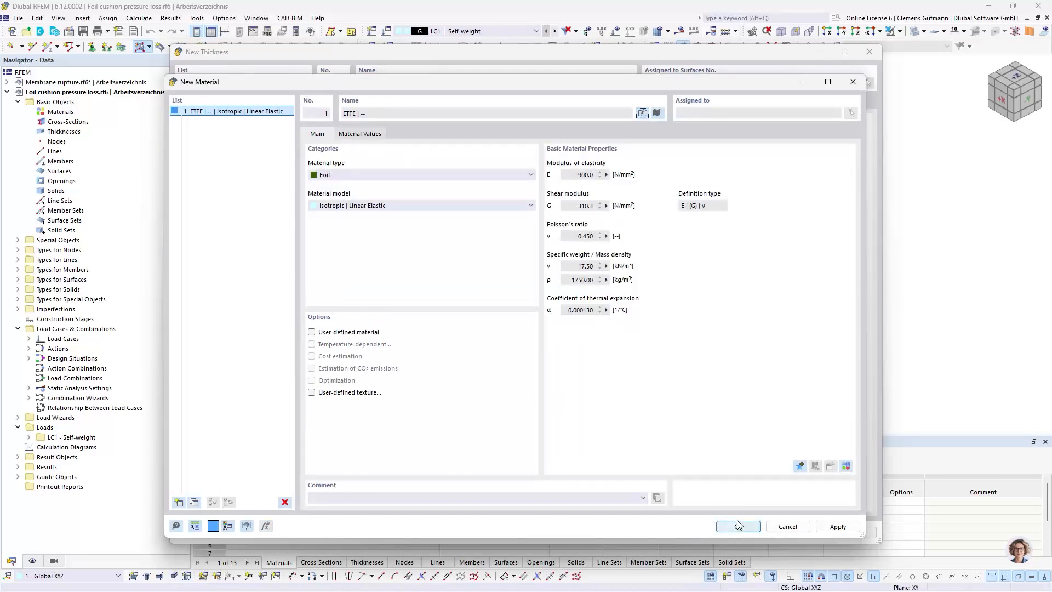
Add the gas Dry air from the material library as material 2 and accept the materials
left_click(179, 502)
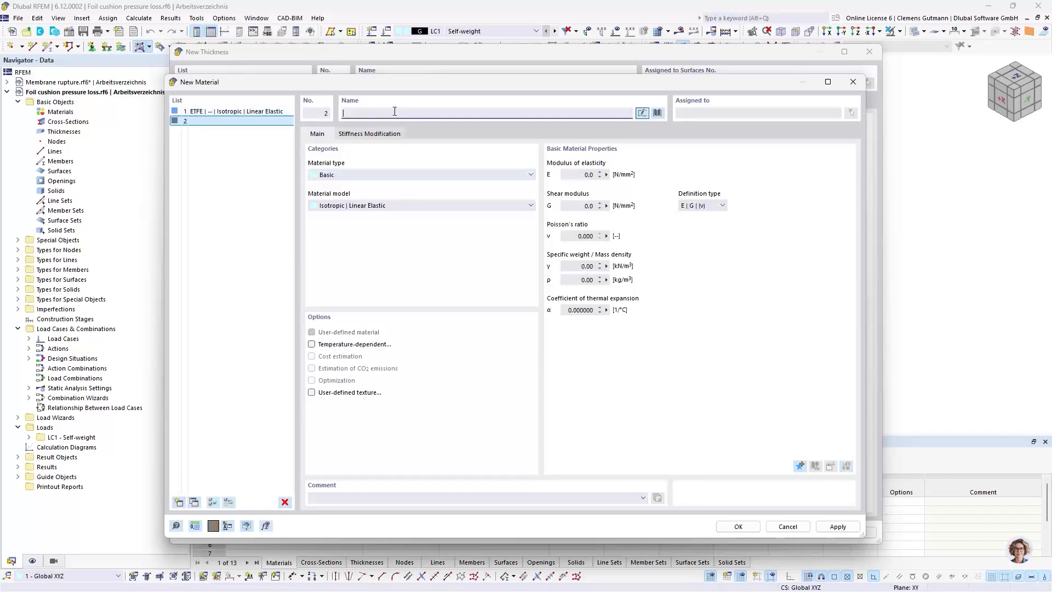
type("dry a")
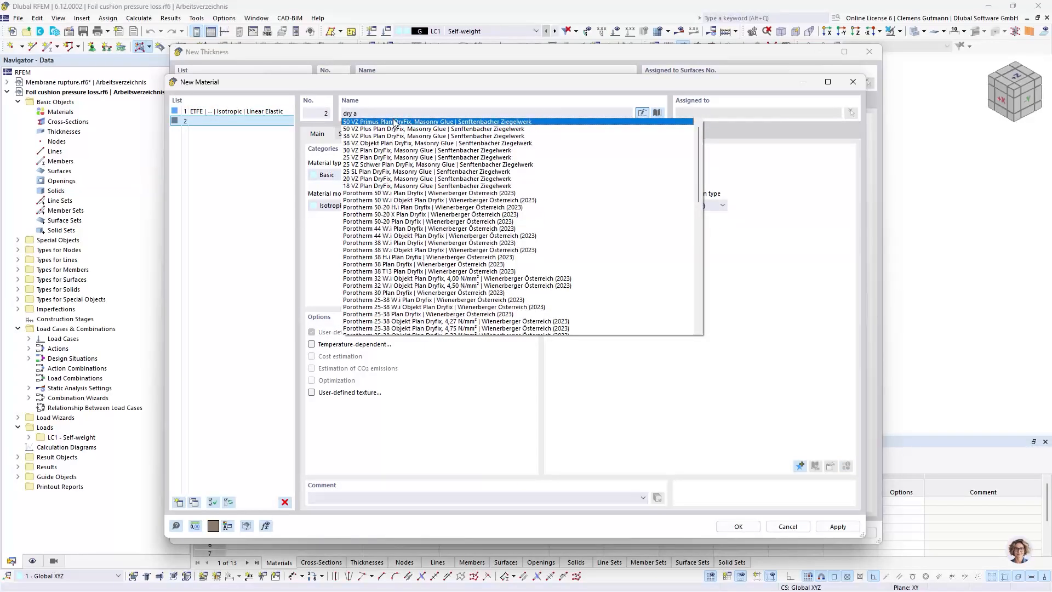
left_click(394, 121)
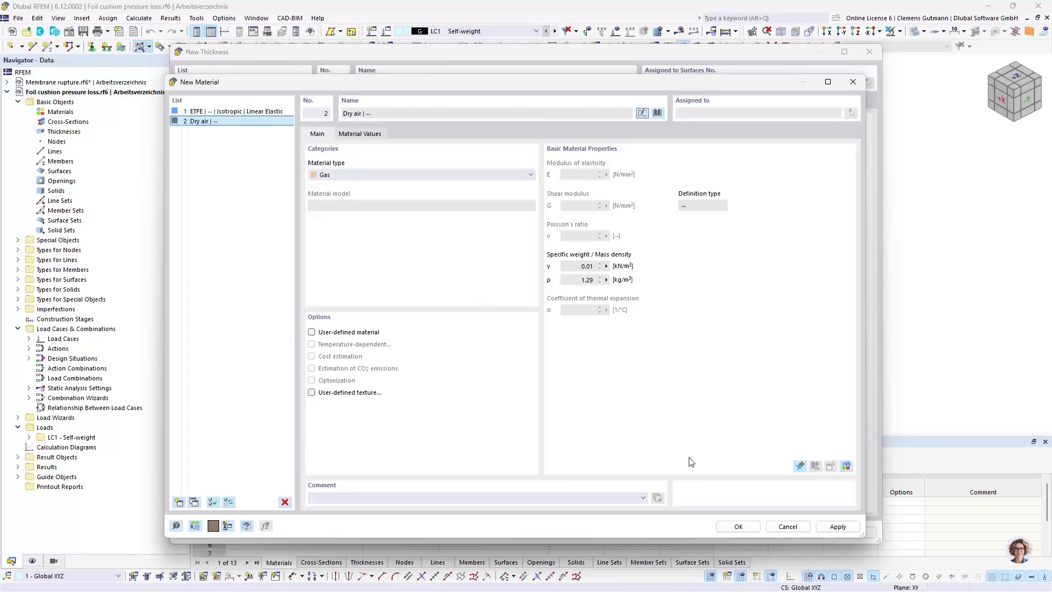
left_click(748, 527)
Define the uniform thickness as 0.2 mm with the ETFE material
left_click(410, 163)
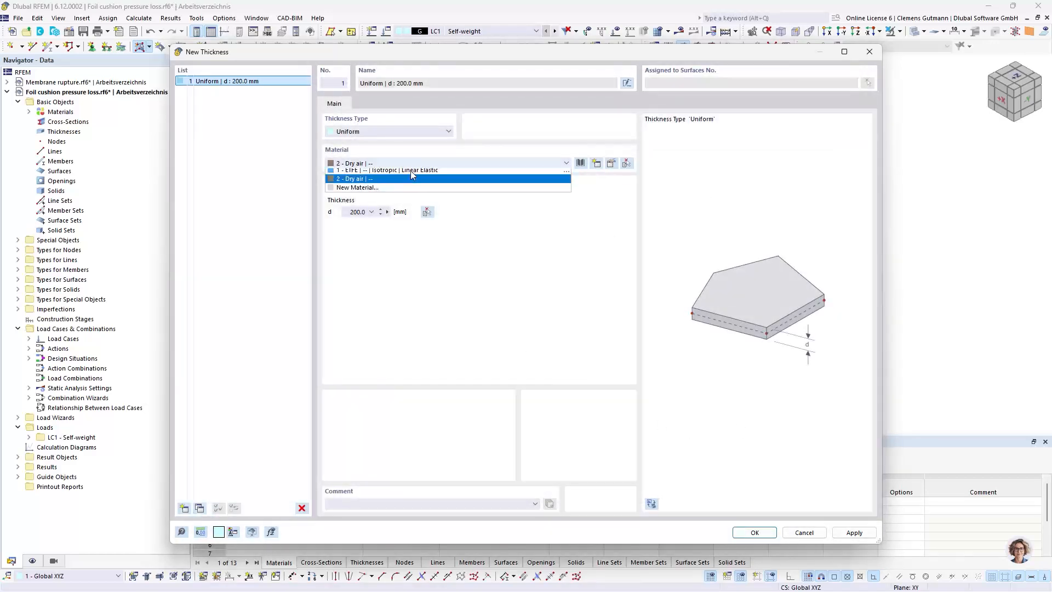
left_click(410, 170)
left_click(364, 214)
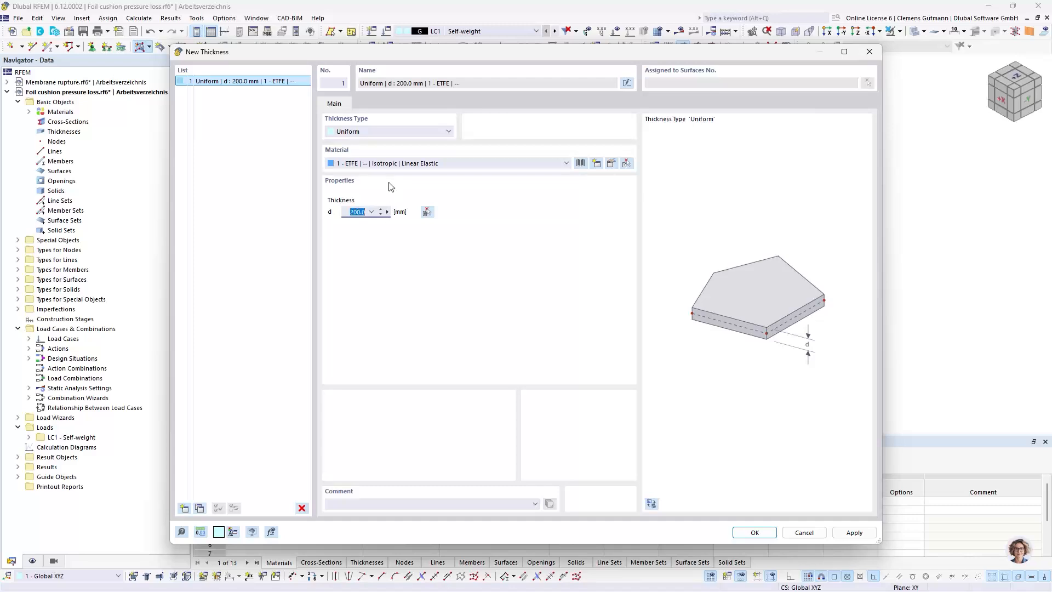
type("0,2")
key("Tab")
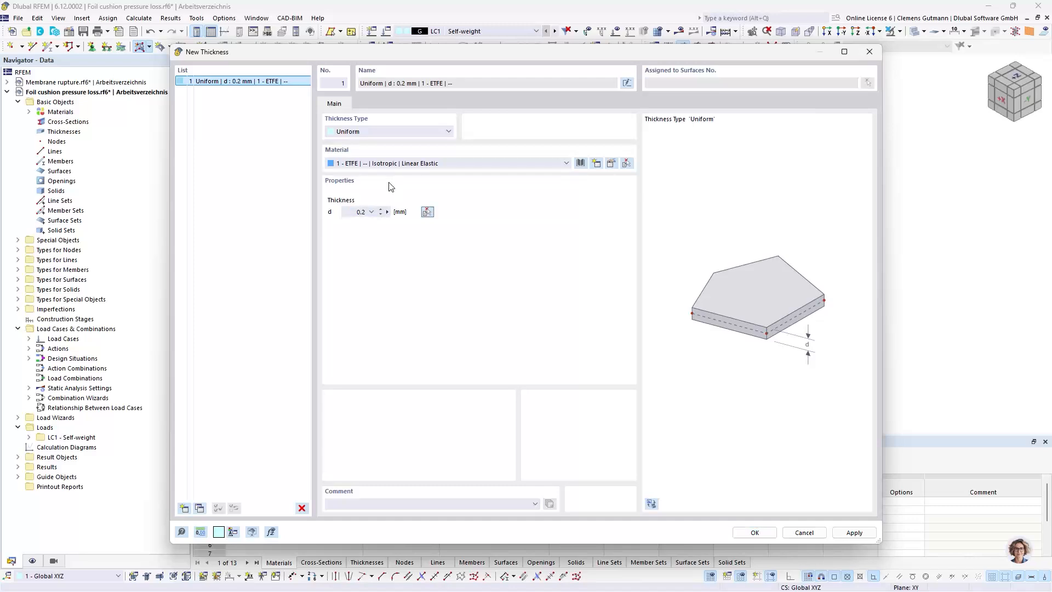
left_click(754, 532)
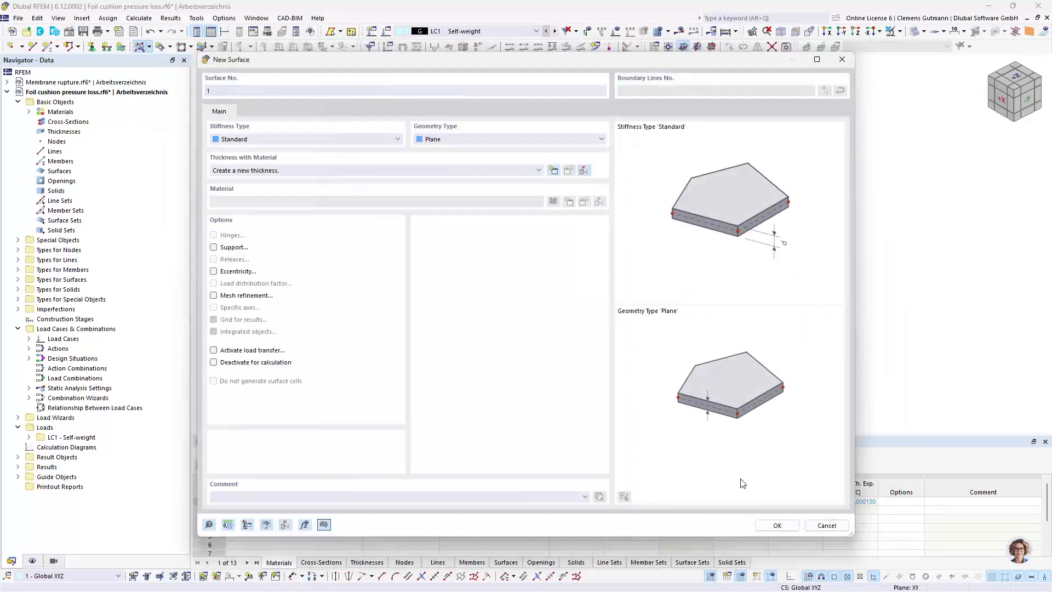
Set the new surface to the Quadrangle geometry type and Membrane stiffness type
left_click(501, 140)
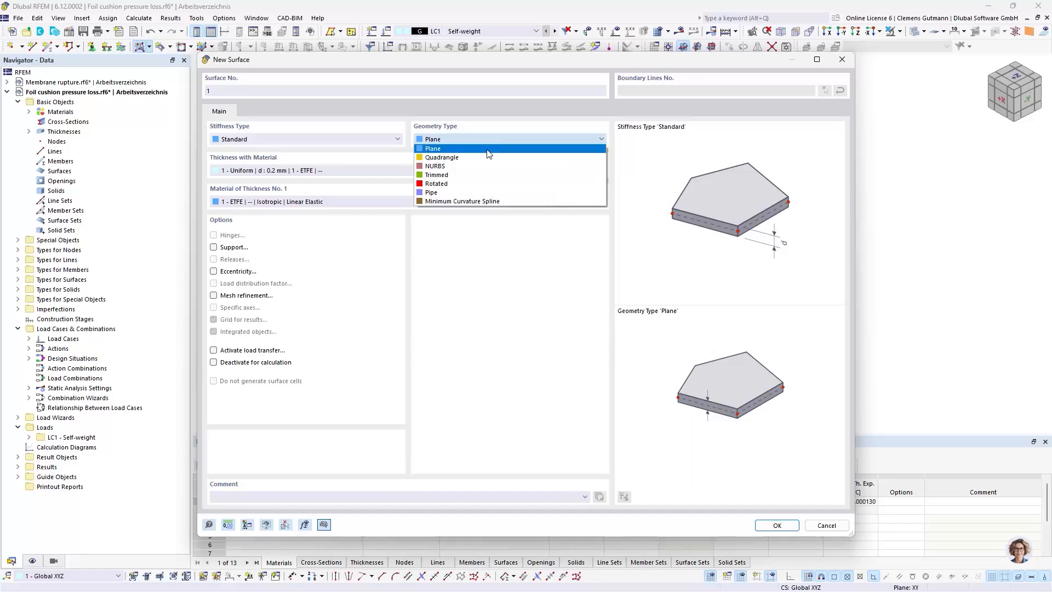
left_click(485, 155)
left_click(251, 139)
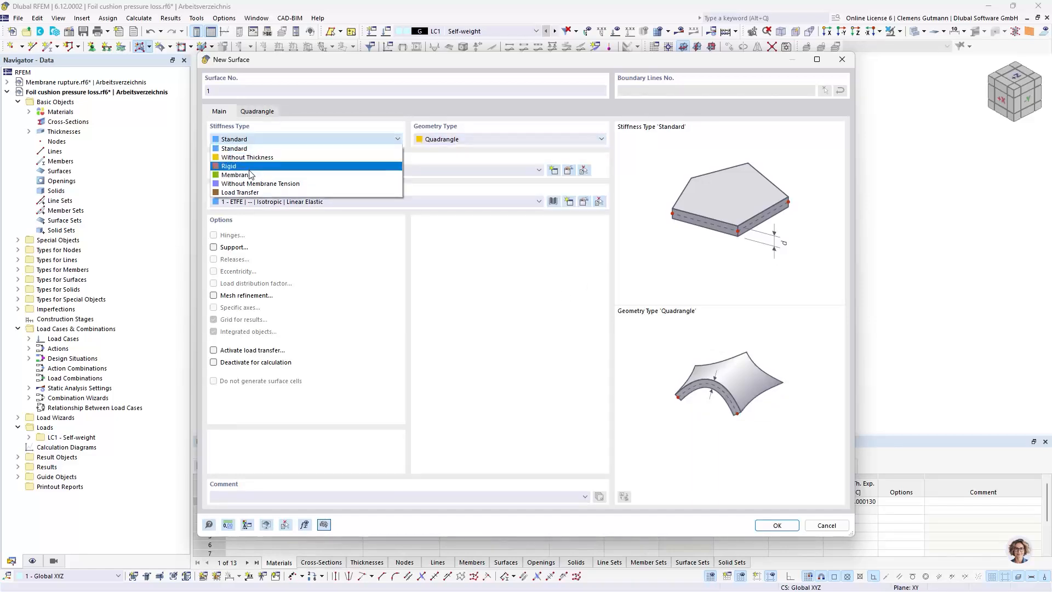
left_click(252, 163)
left_click(773, 525)
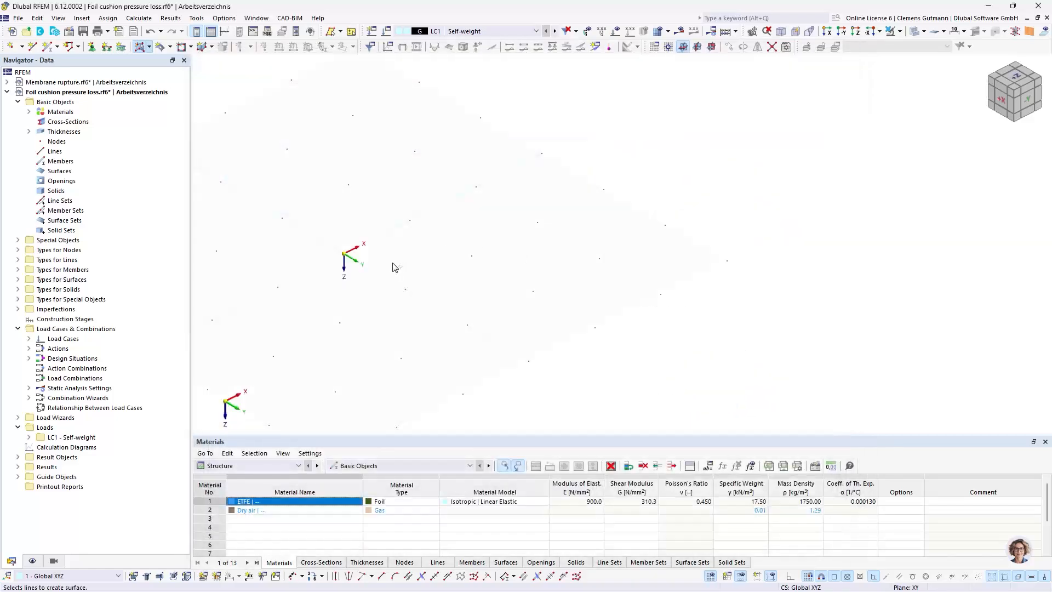
Draw a 1 m by 1 m rectangular ETFE membrane surface from the origin to X 1.000, Y 1.000 m
middle_click_drag(394, 290, 407, 308, "ctrl")
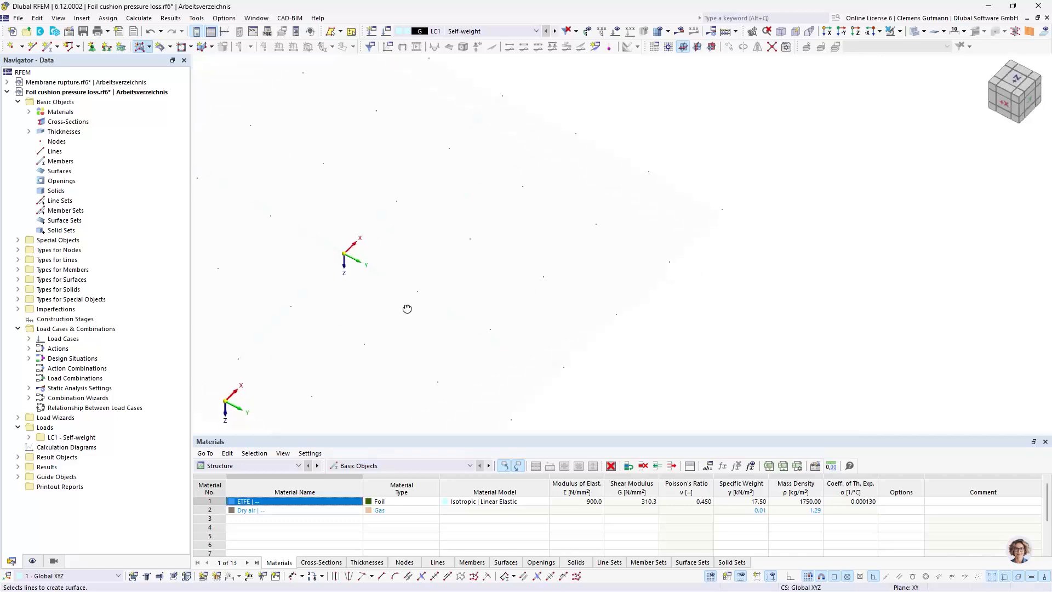
scroll(411, 231, "up", 2)
left_click(149, 46)
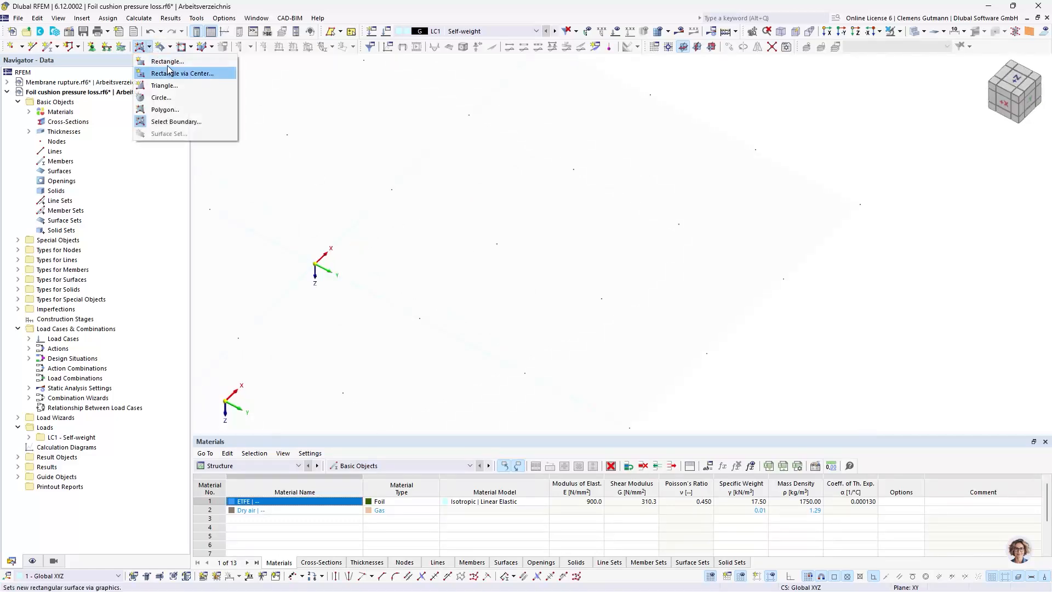
left_click(164, 70)
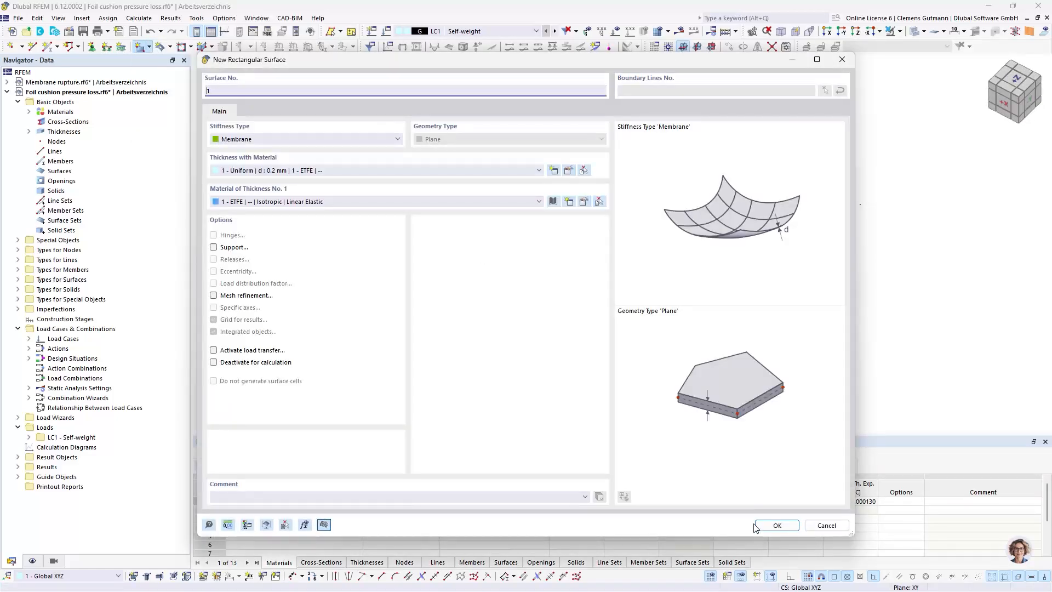
left_click(757, 526)
left_click(315, 266)
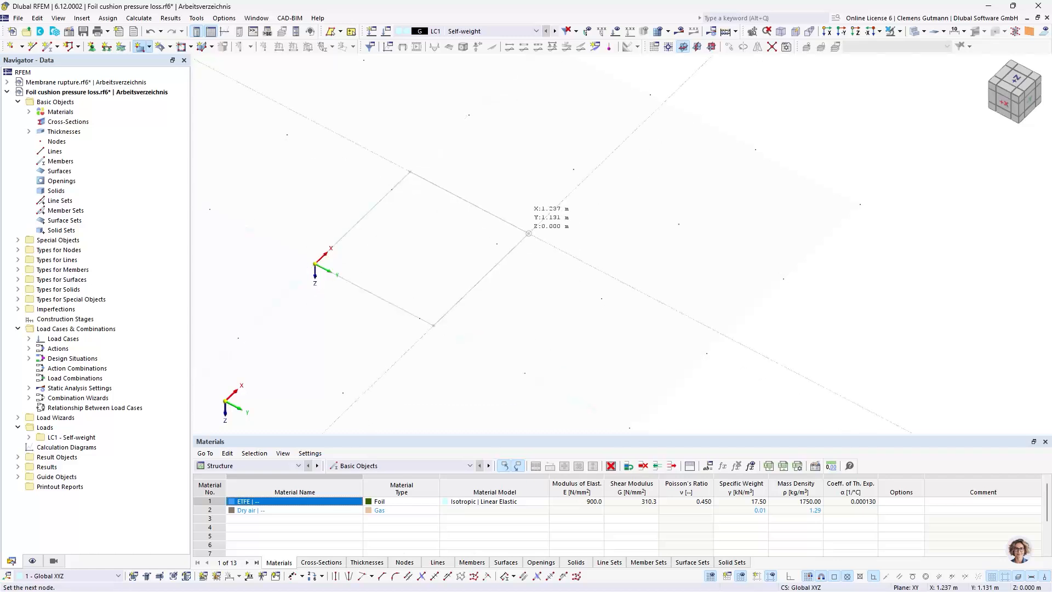
left_click(497, 244)
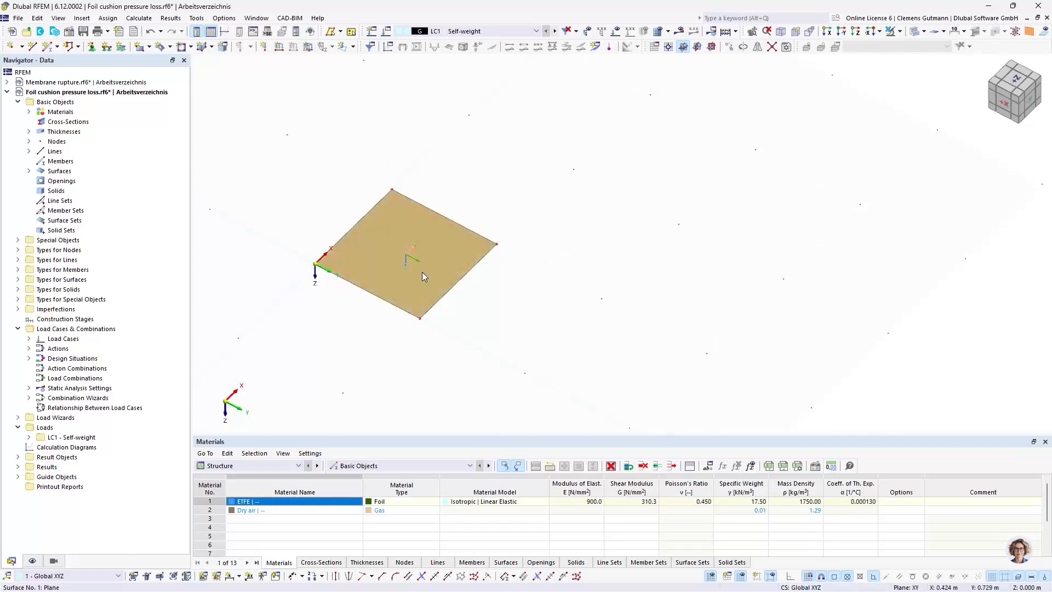
Change the geometry type of the square membrane surface from Plane to Quadrangle
double_click(422, 272)
left_click(428, 138)
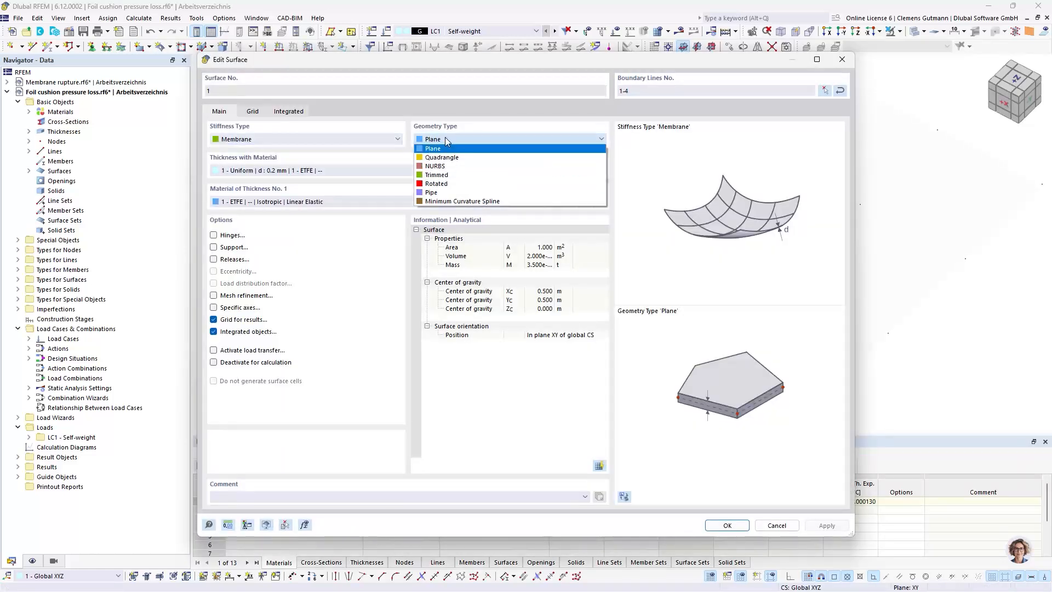
left_click(439, 139)
left_click(438, 139)
left_click(443, 158)
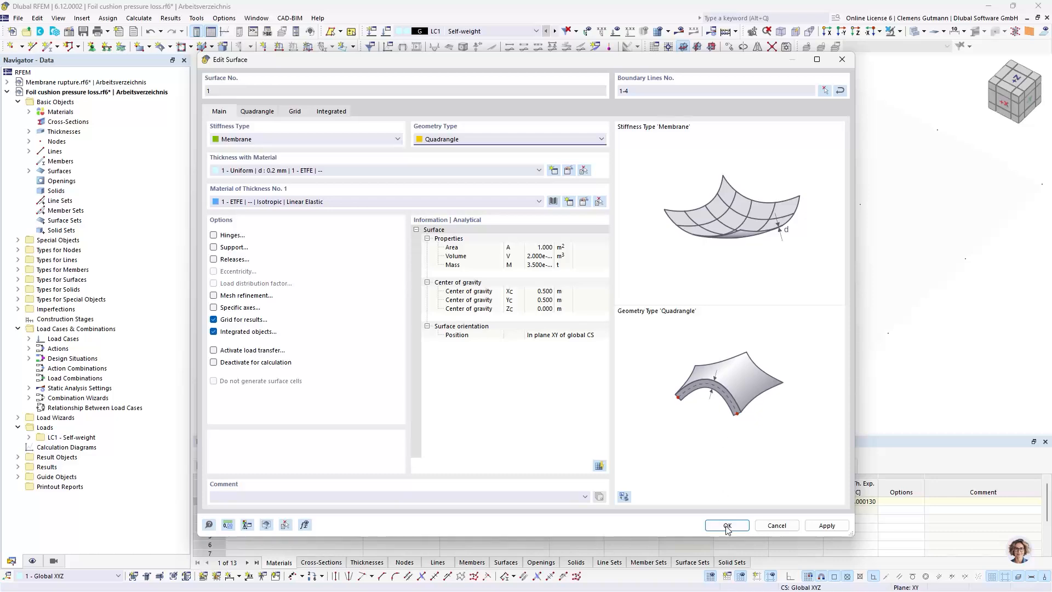
left_click(727, 526)
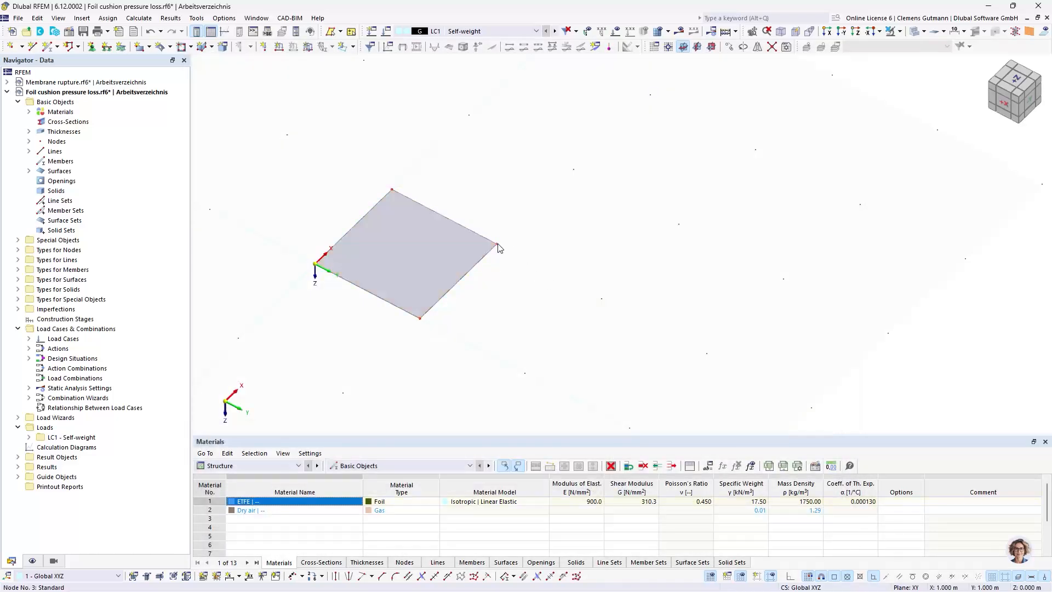
Set the Z-coordinate of the surface's corner node opposite the origin to 0.1 m
double_click(497, 245)
double_click(449, 290)
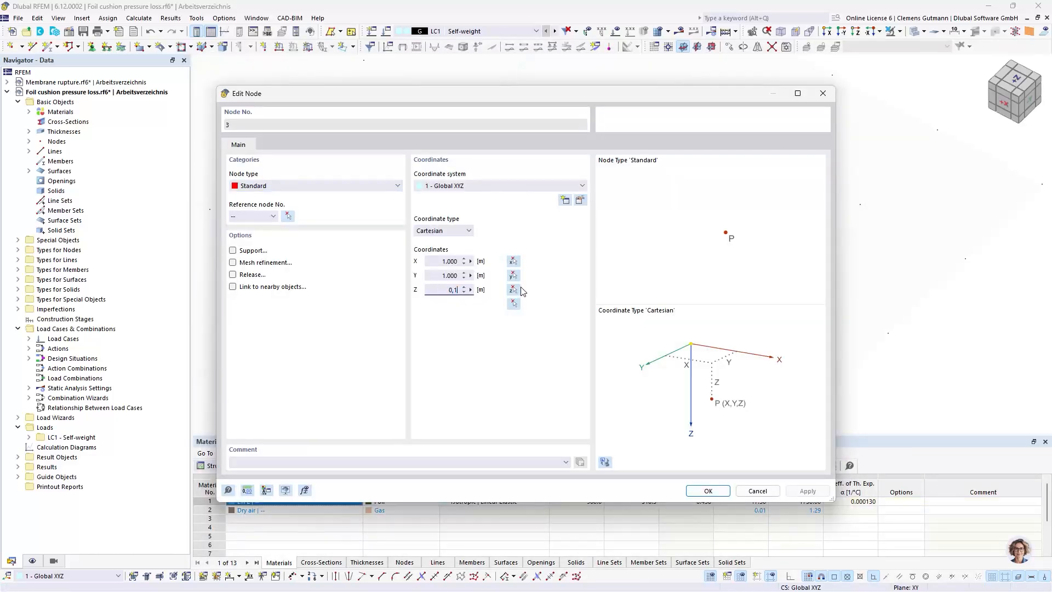
key("Tab")
left_click(708, 491)
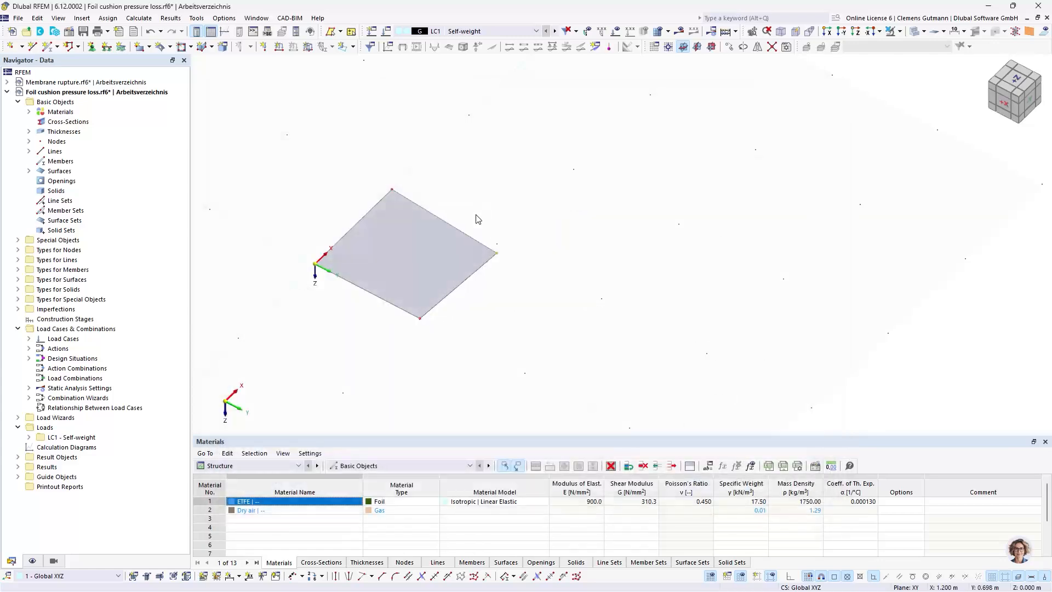
Rotate-copy the surface in 3 steps of 90° about the Z-axis through its lowered corner node at 1.000, 1.000, 0.100 m
right_click(426, 265)
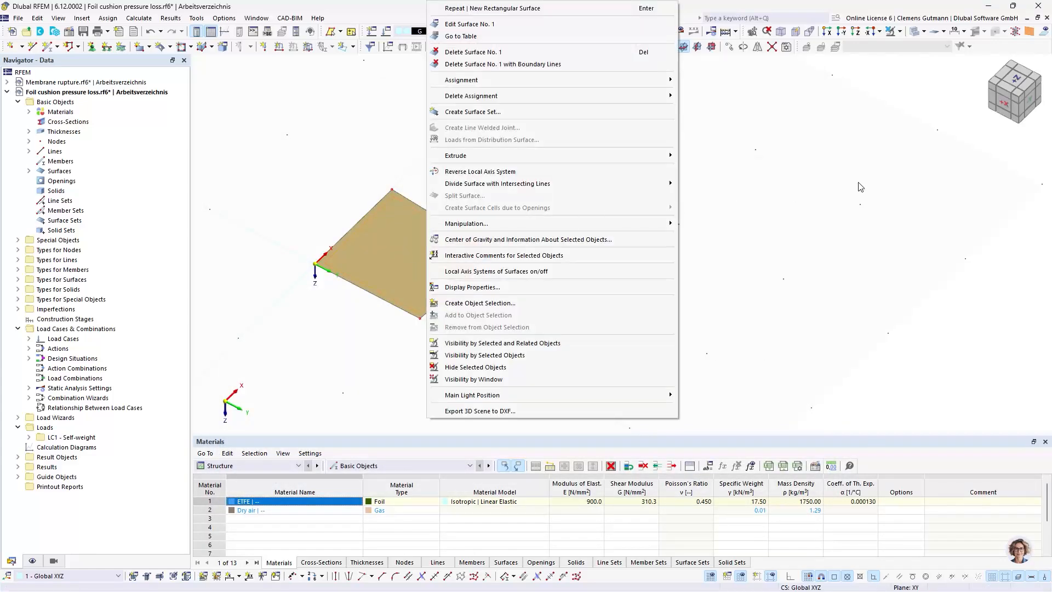
left_click(743, 50)
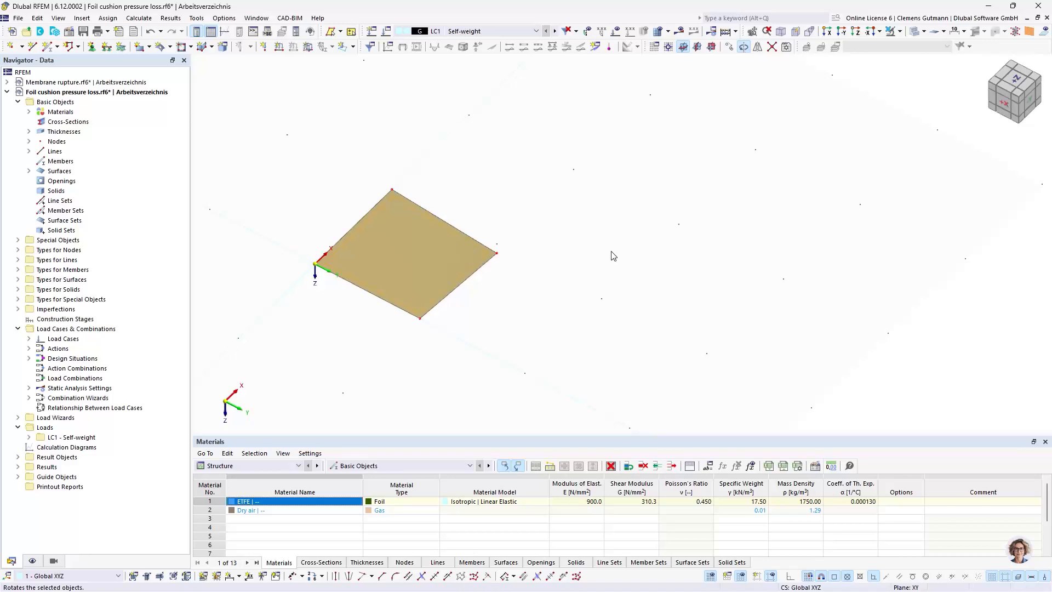
left_click(389, 201)
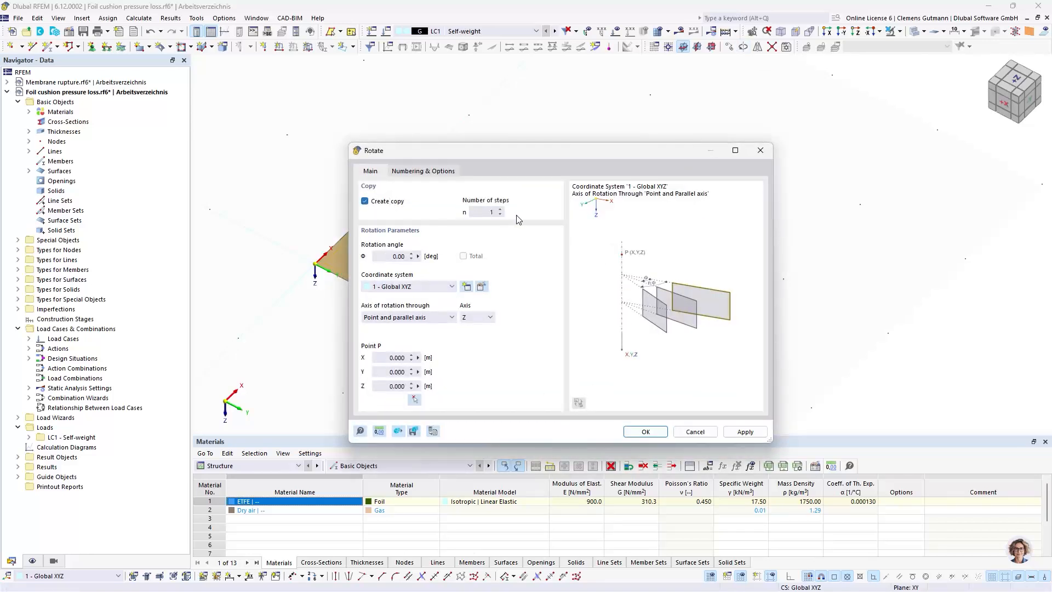
left_click(500, 210)
key("Tab")
type("90")
key("Tab")
left_click(414, 400)
left_click(485, 246)
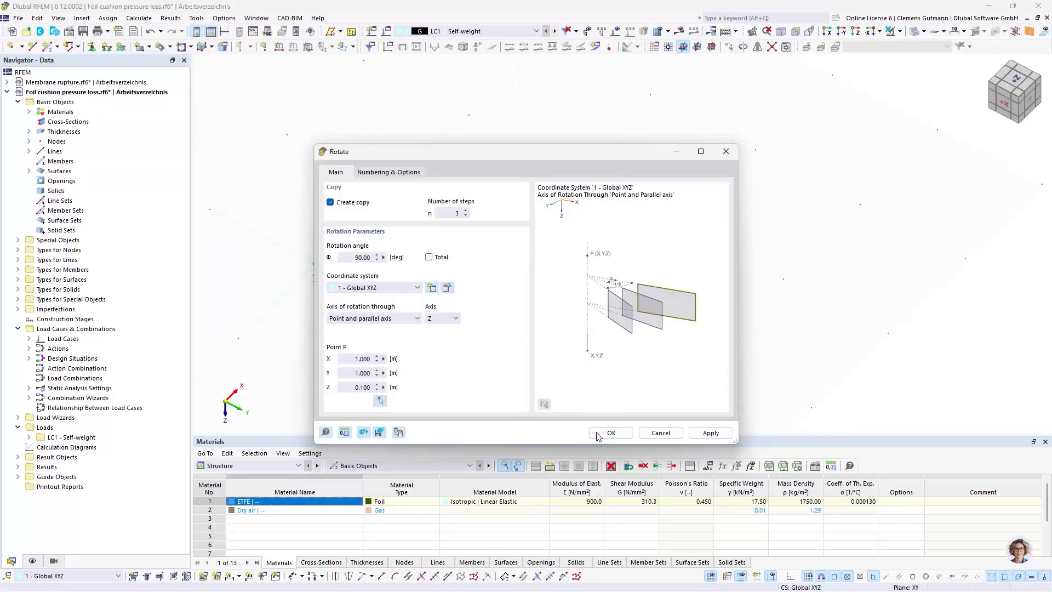
left_click(619, 434)
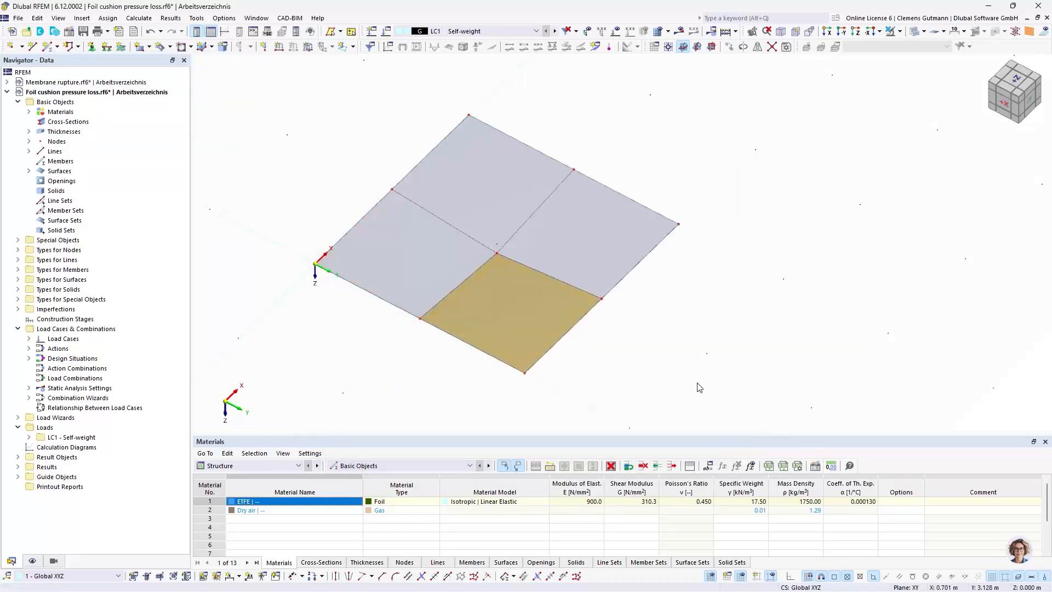
mouse_move(725, 354)
middle_mouse_down("ctrl")
mouse_move(711, 347)
mouse_move(716, 357)
middle_mouse_up("ctrl")
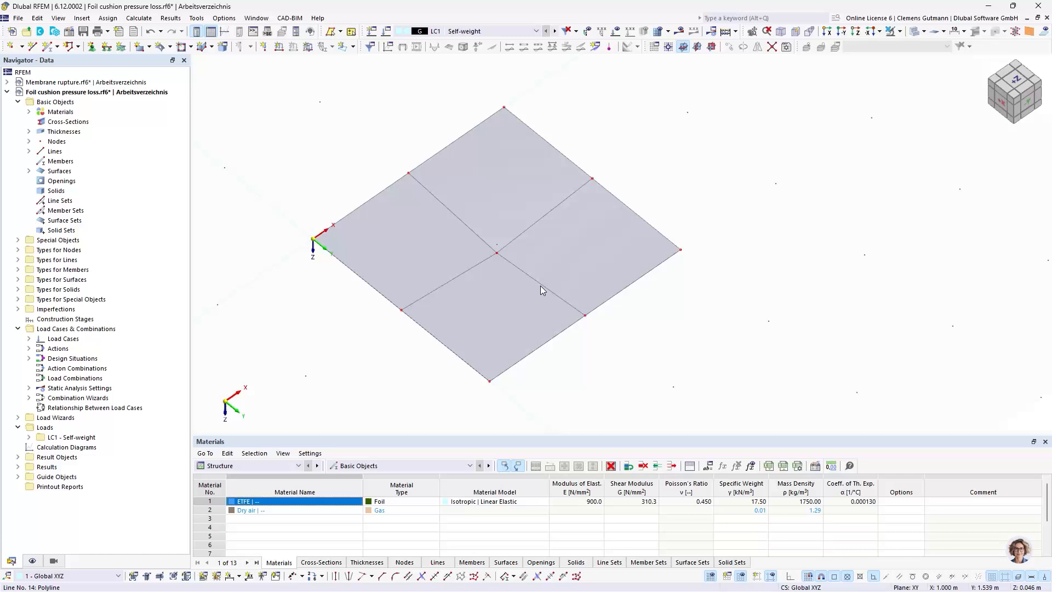
Mirror the four membrane surfaces as a copy about the global XY plane through the origin
left_click(431, 274)
left_click(494, 312, "ctrl")
left_click(607, 245, "ctrl")
left_click(501, 178, "ctrl")
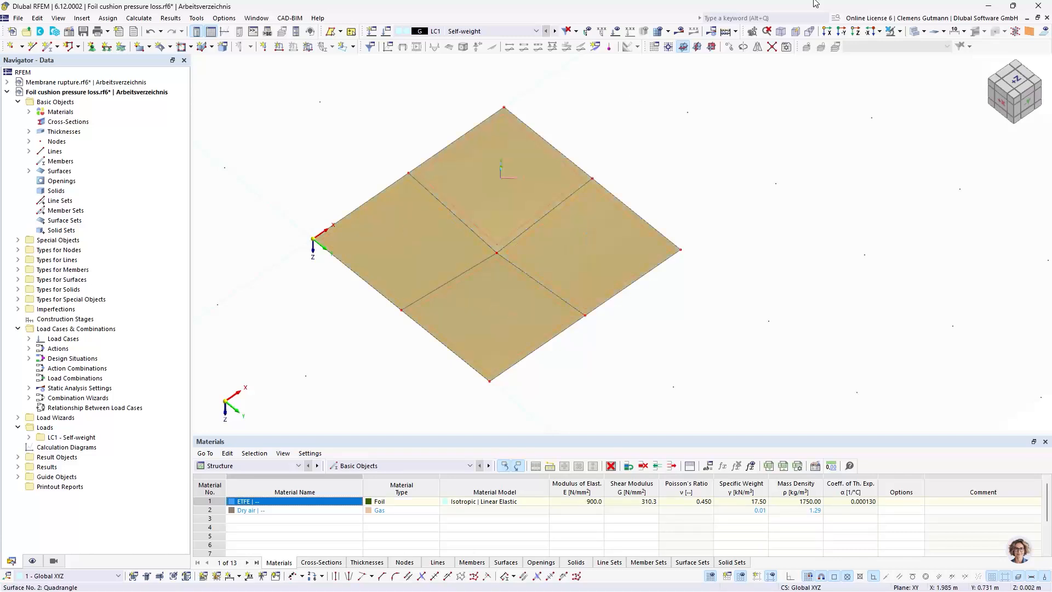
left_click(758, 47)
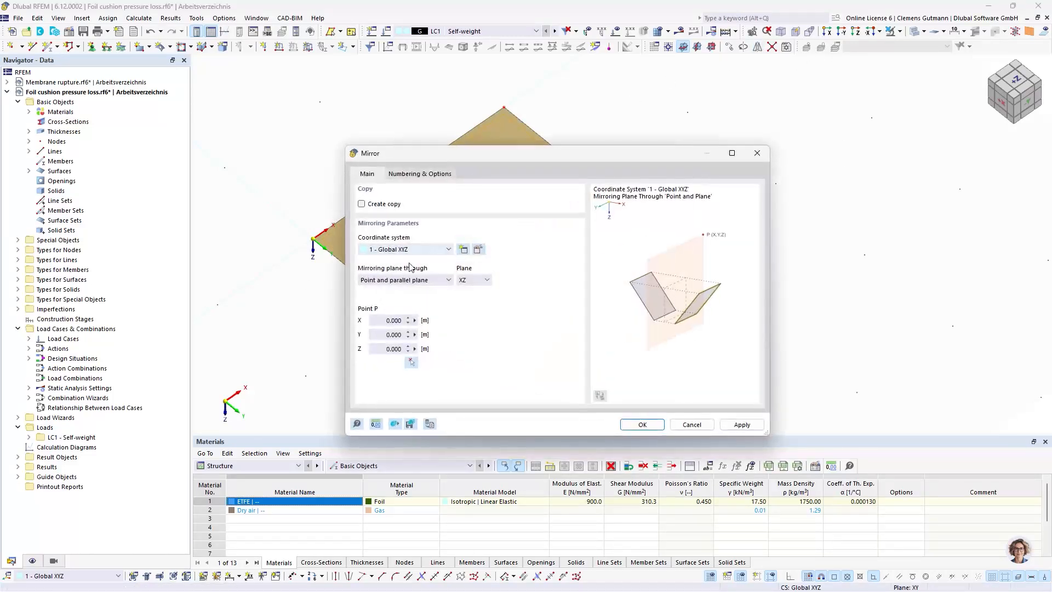
left_click(385, 204)
left_click(469, 281)
left_click(469, 296)
left_click(474, 281)
left_click(474, 290)
left_click(643, 425)
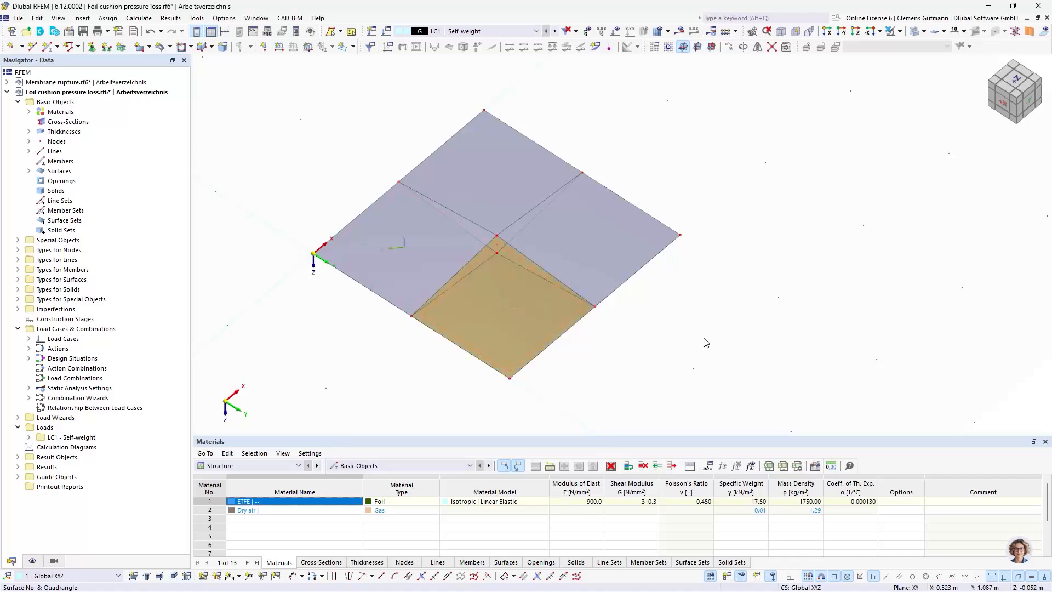
Give all eight membrane surfaces specific input axes using Axis parallel to coordinate system with 1 - Global XYZ
left_click_drag(656, 364, 392, 155)
right_click(422, 241)
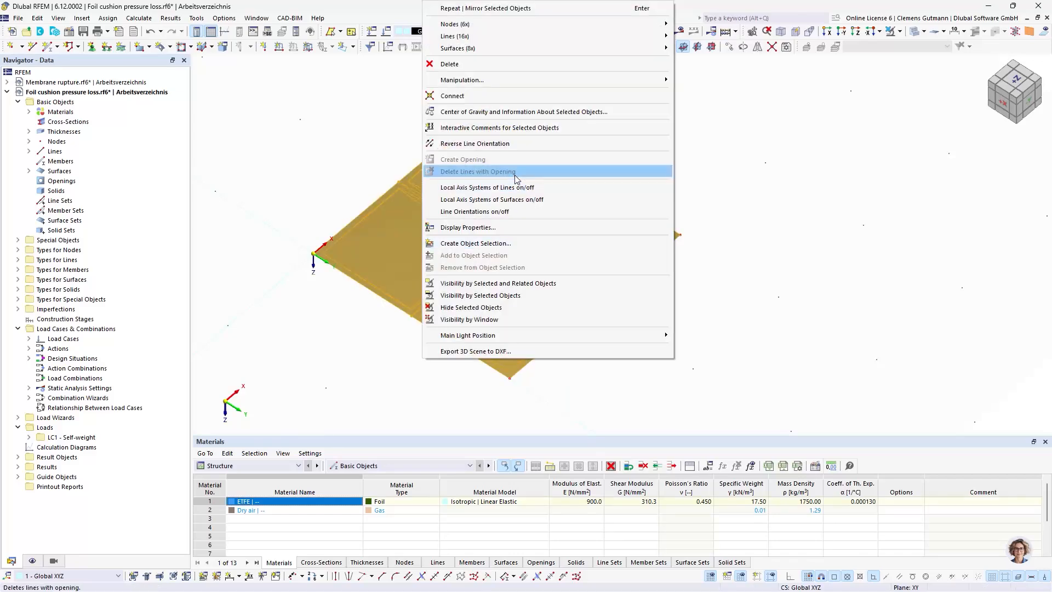
mouse_move(597, 47)
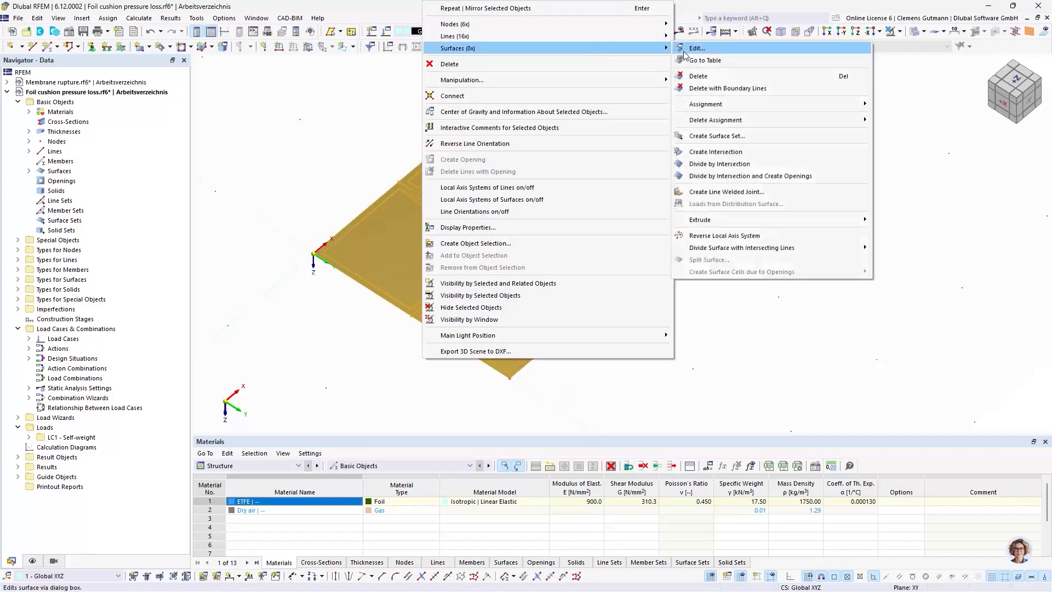
left_click(692, 50)
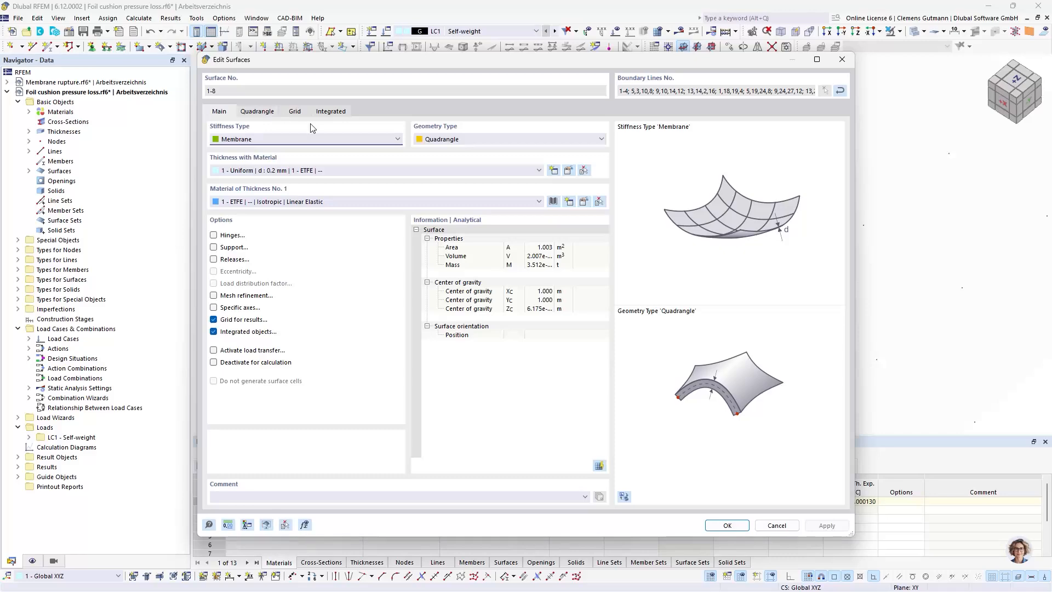
left_click(213, 307)
left_click(298, 111)
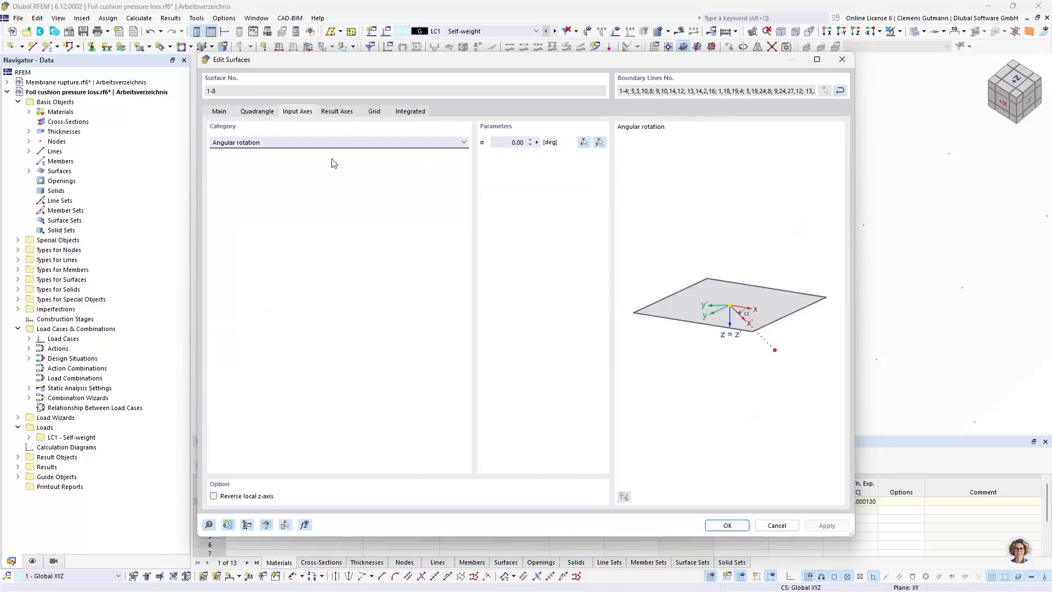
left_click(339, 143)
left_click(269, 178)
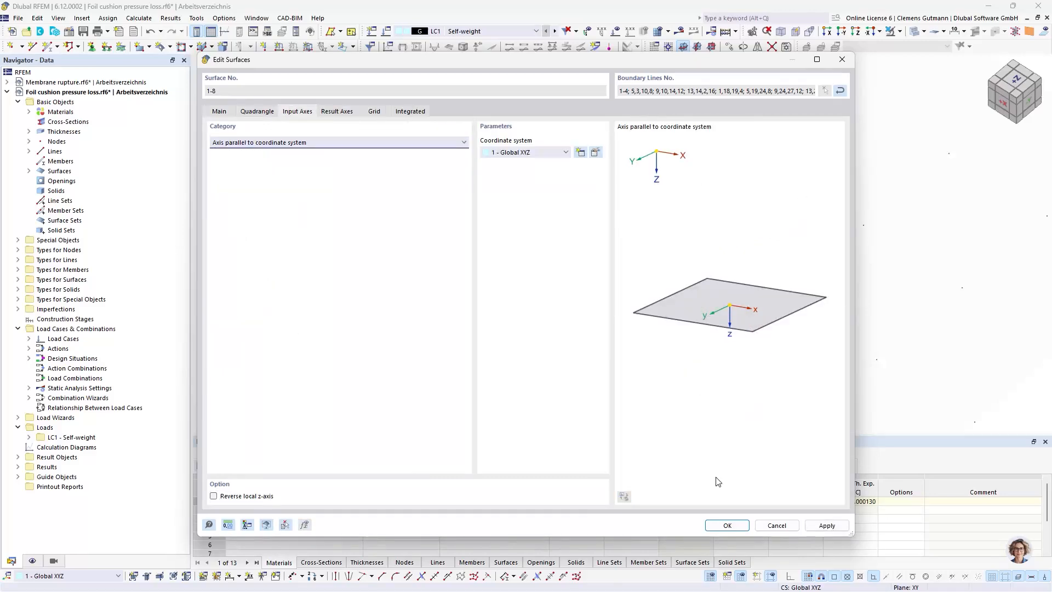
left_click(732, 528)
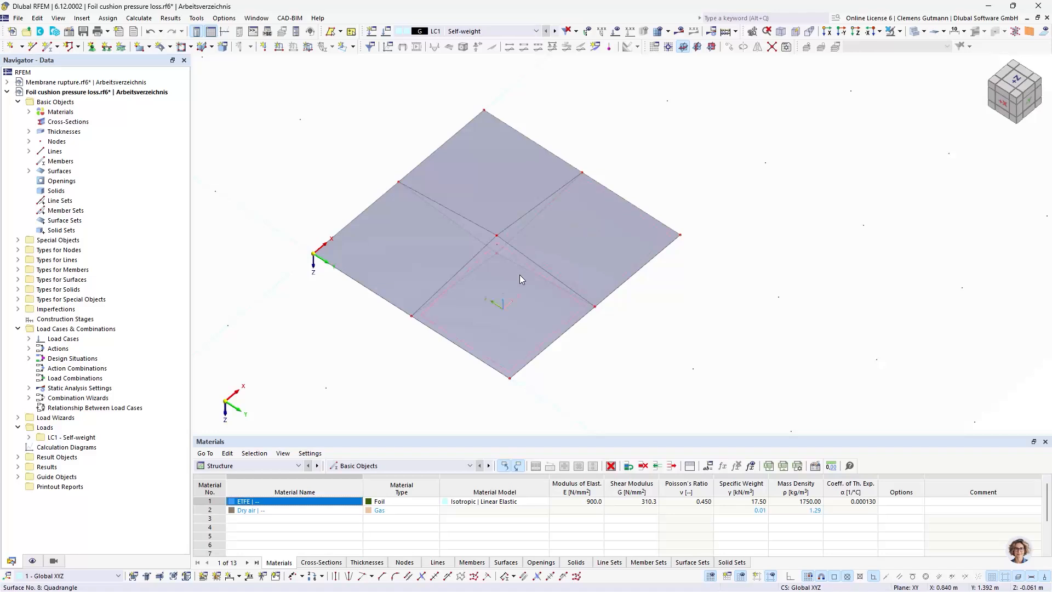
Color the rendered surfaces by +/- z Surface Side to check the orientation of their local z-axes
middle_click_drag(547, 397, 563, 259, "ctrl")
middle_click_drag(552, 343, 603, 332, "ctrl")
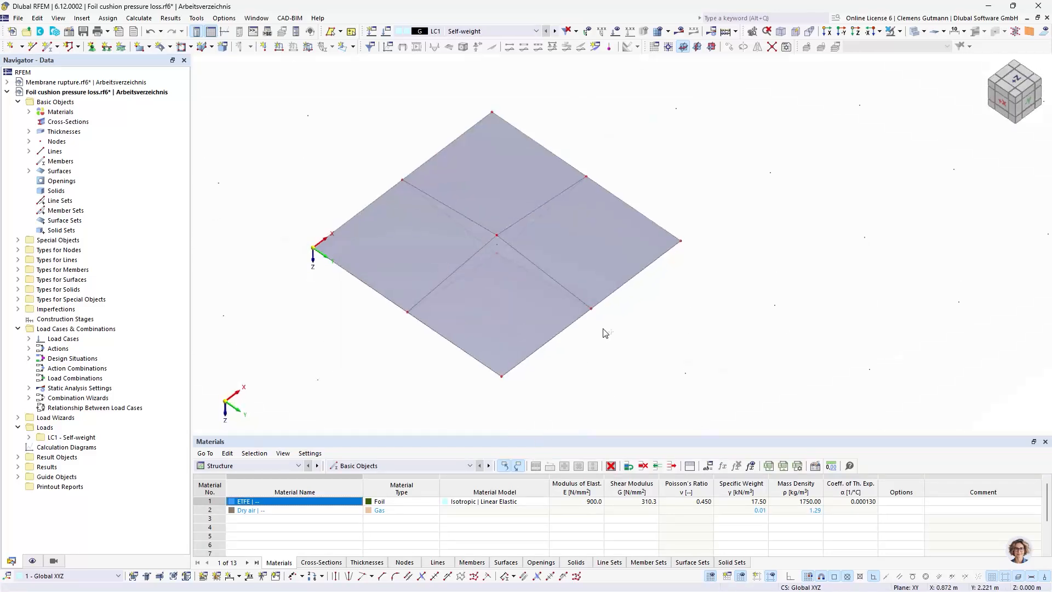
left_click(32, 560)
left_click(86, 409)
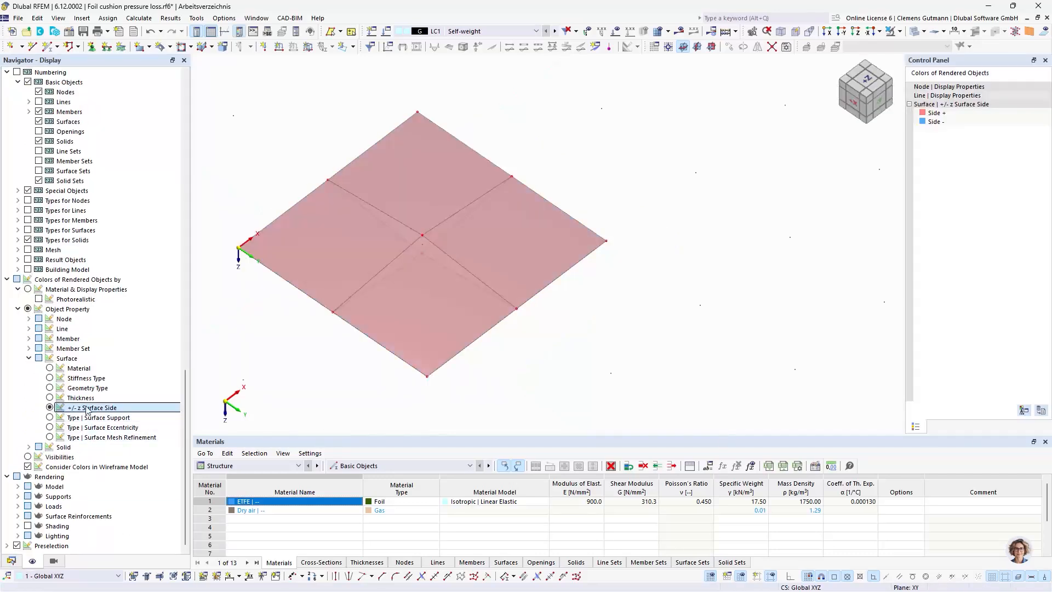
middle_click_drag(519, 316, 515, 387, "ctrl")
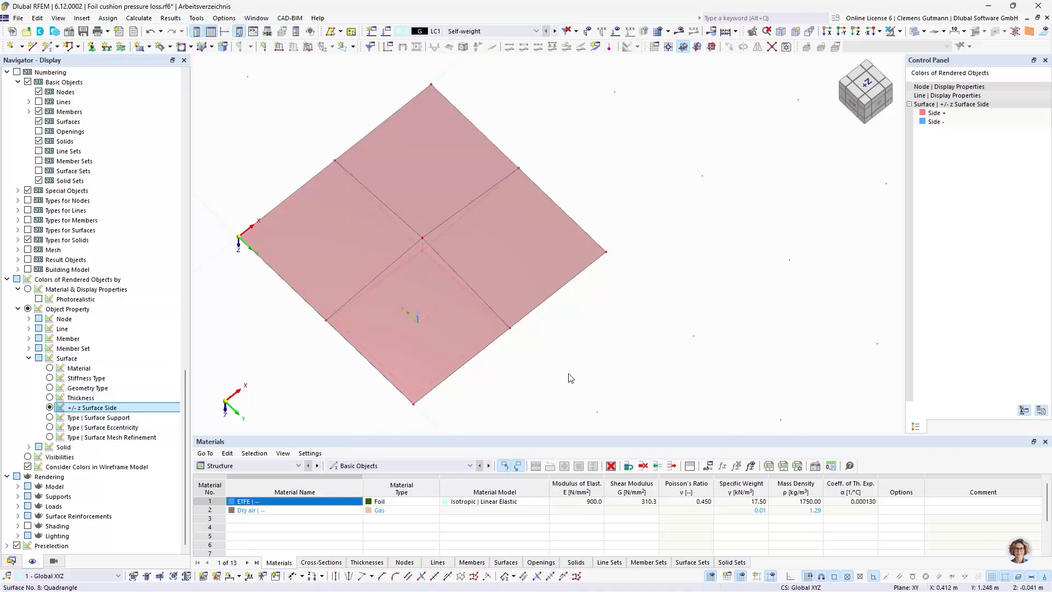
left_click_drag(573, 407, 373, 238)
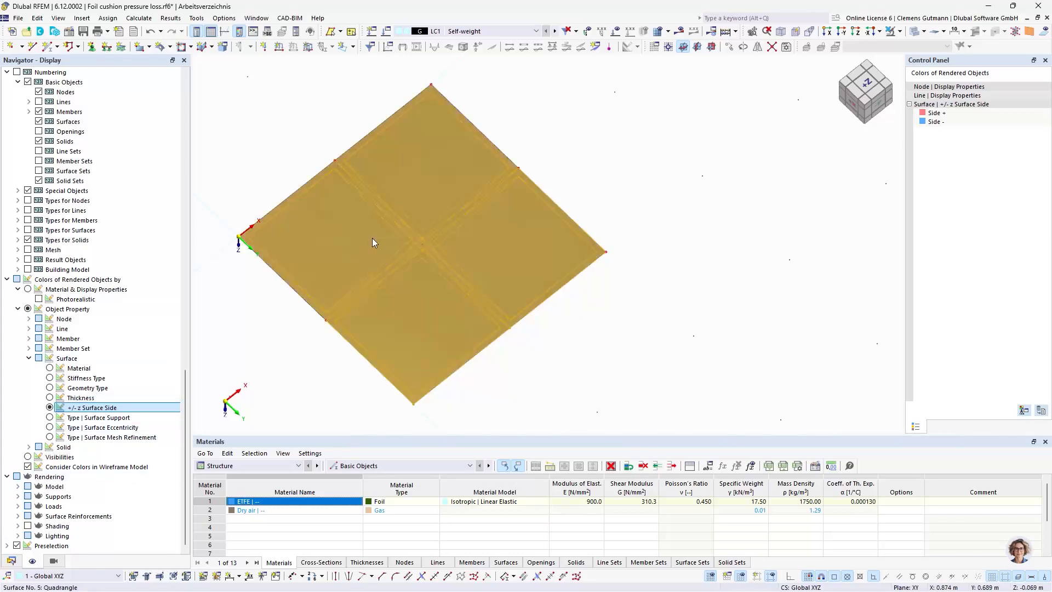
right_click(375, 260)
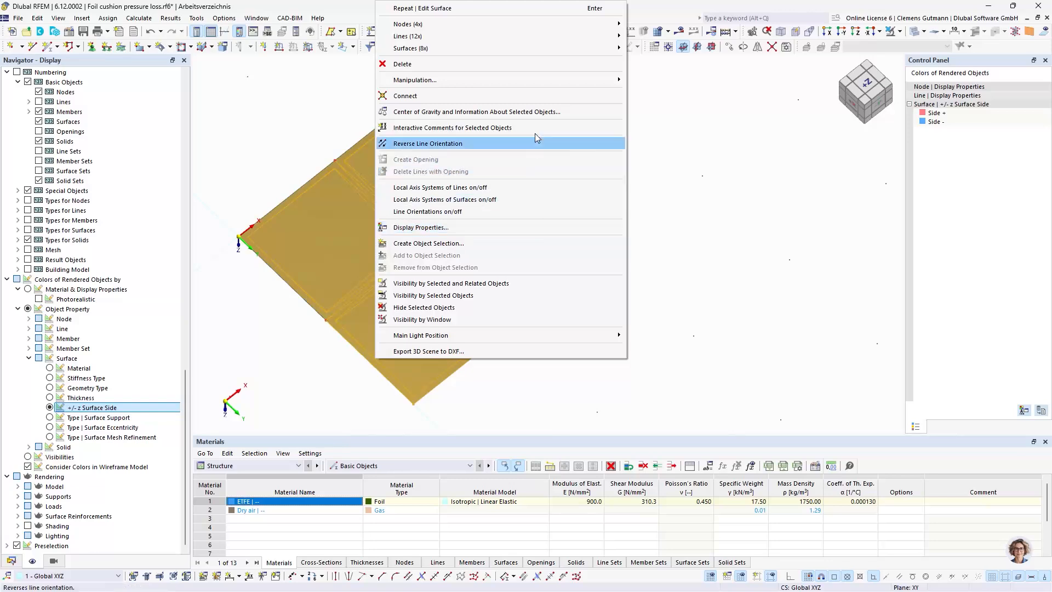
mouse_move(542, 47)
left_click(674, 47)
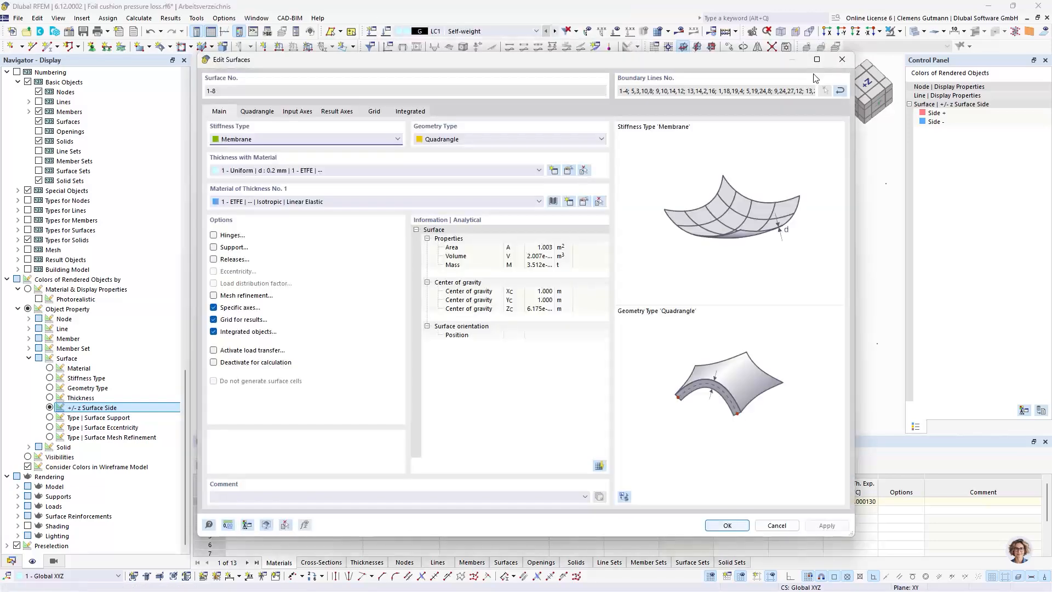
left_click(777, 525)
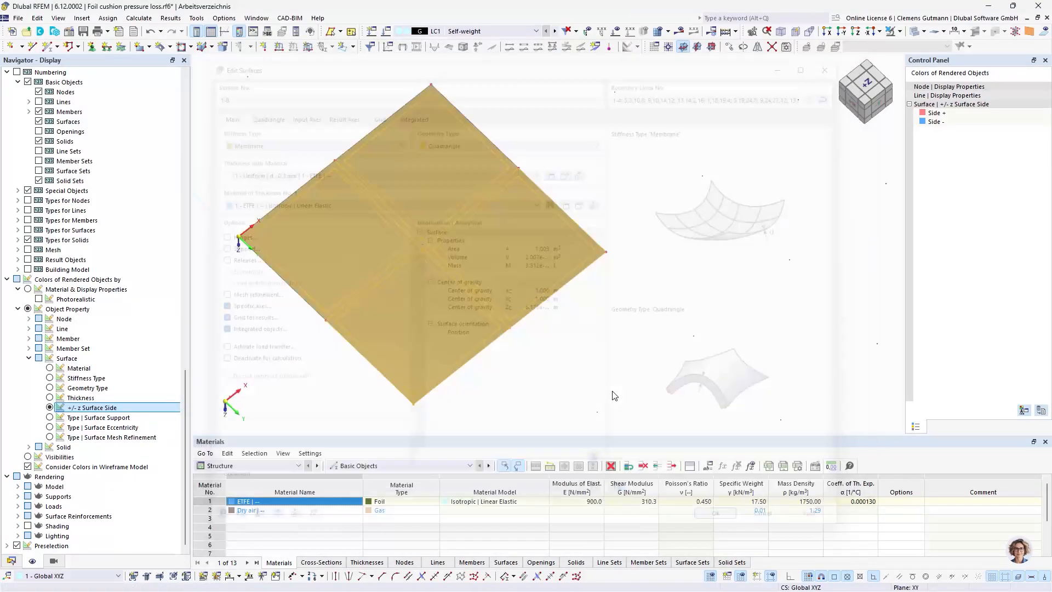
left_click(547, 344)
Reverse the local axis system of all eight membrane surfaces
middle_click_drag(403, 311, 416, 272, "ctrl")
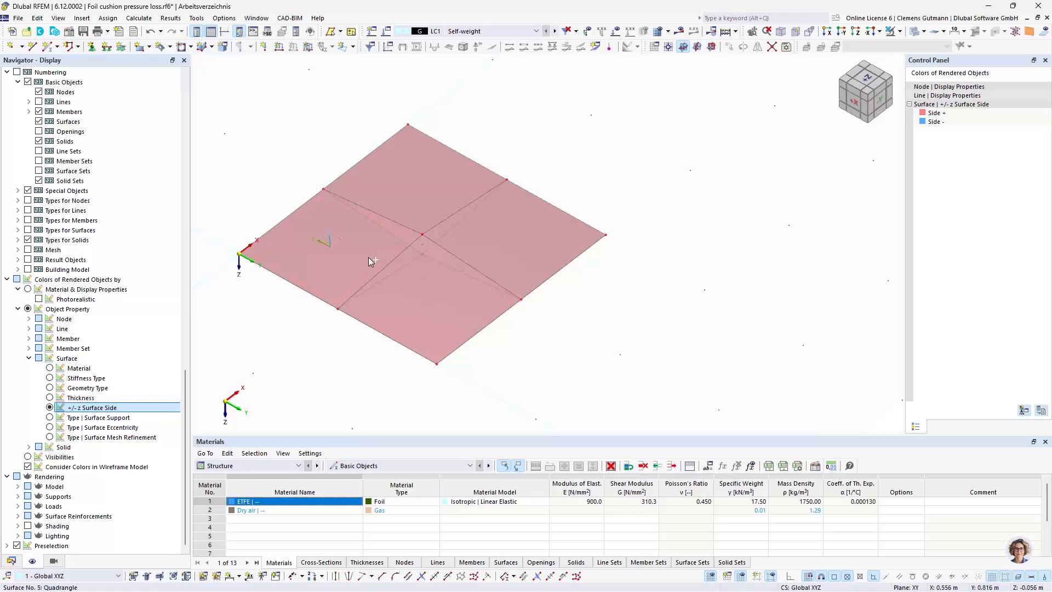
left_click_drag(587, 294, 357, 215)
left_click(446, 298)
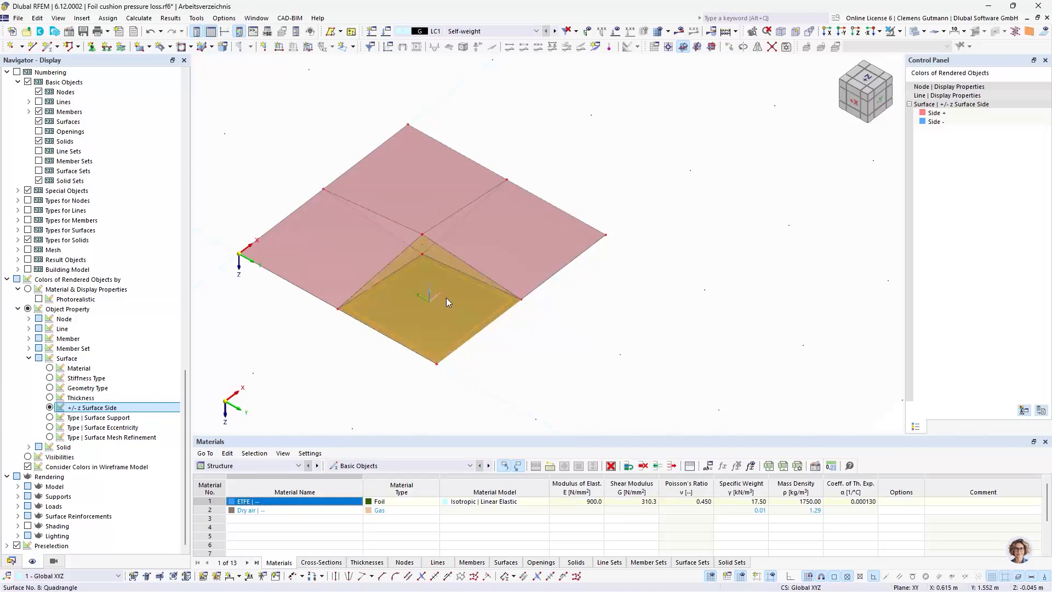
key("ctrl+a")
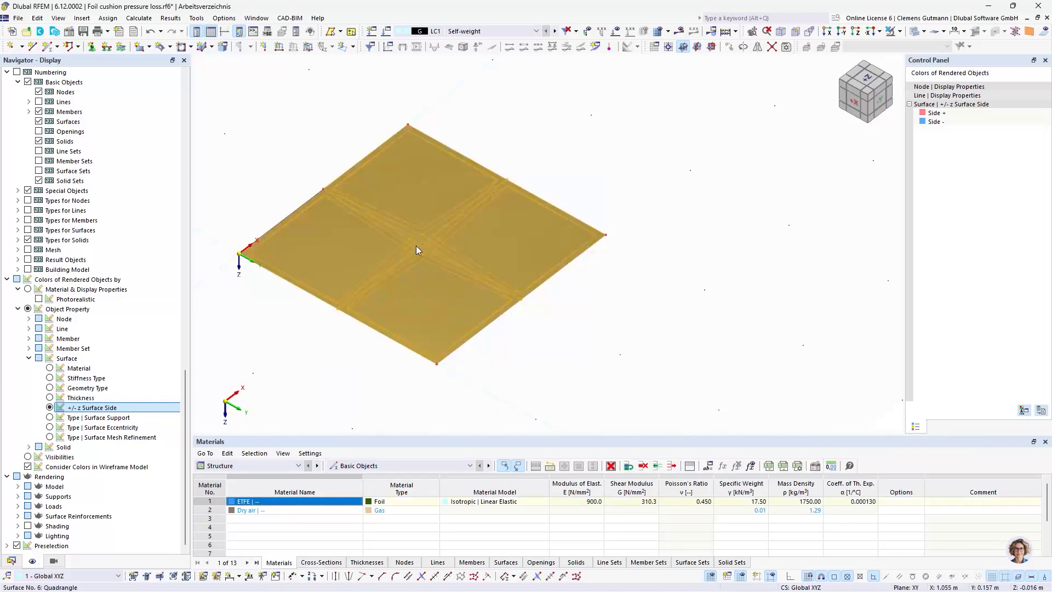
right_click(365, 188)
mouse_move(550, 235)
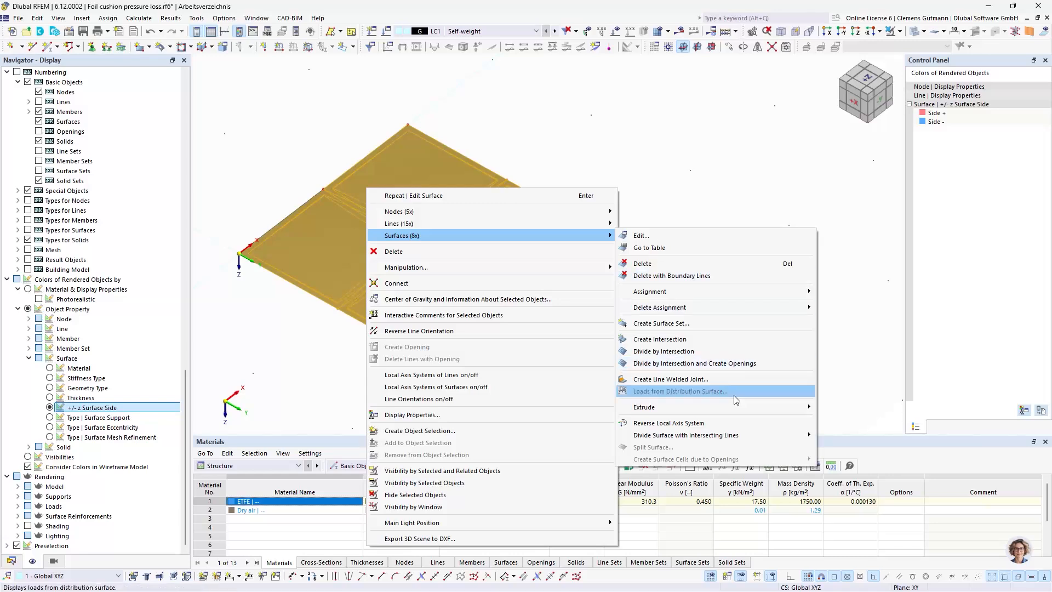
left_click(667, 422)
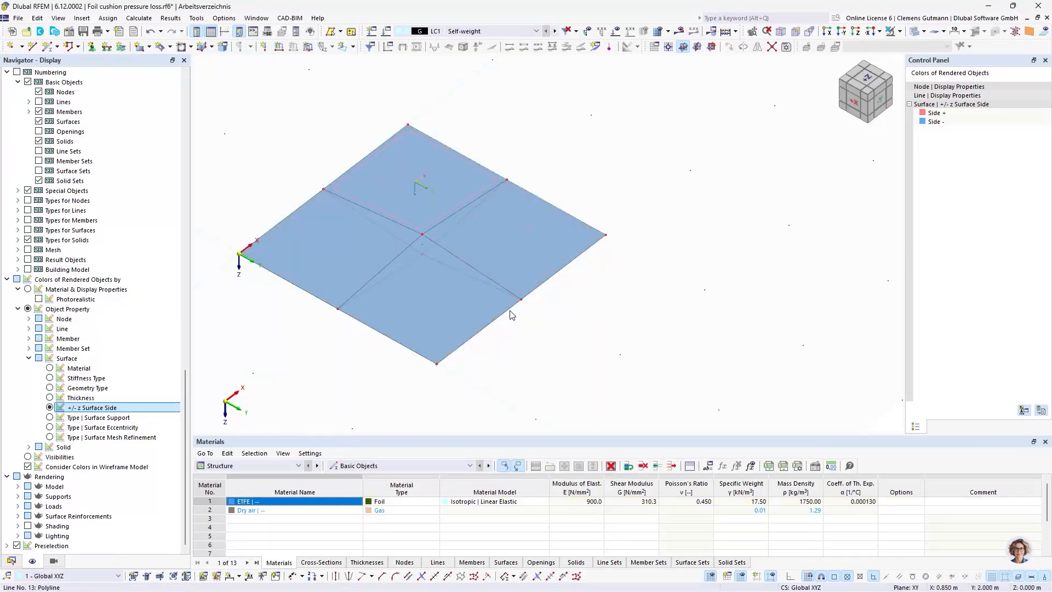
middle_click_drag(549, 312, 564, 313, "ctrl")
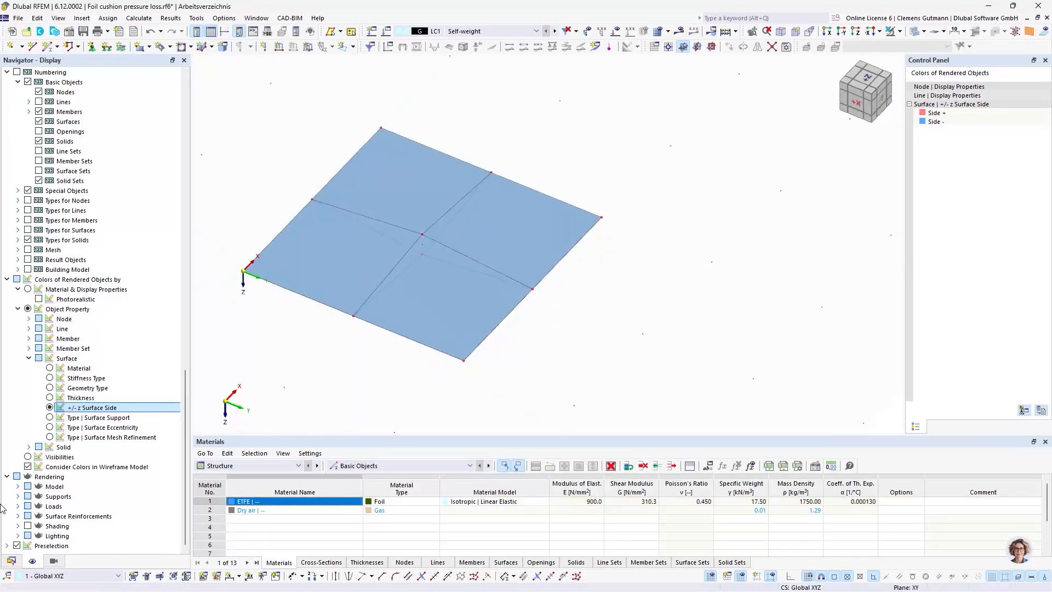
Assign the Hinged line support to the eight outer boundary lines of the cushion
left_click(11, 561)
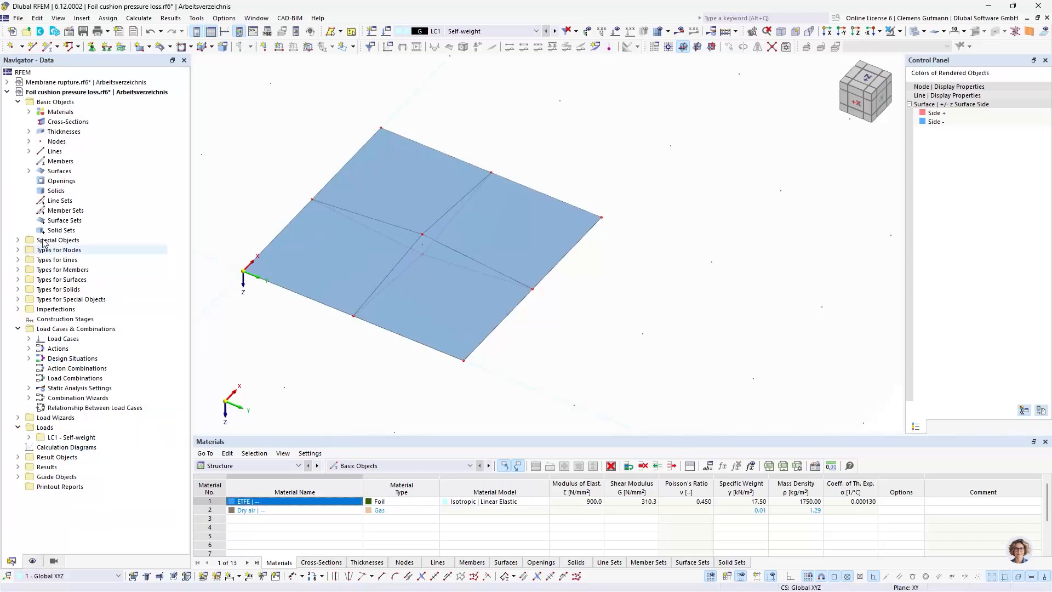
left_click(17, 259)
left_click(29, 269)
left_click(95, 279)
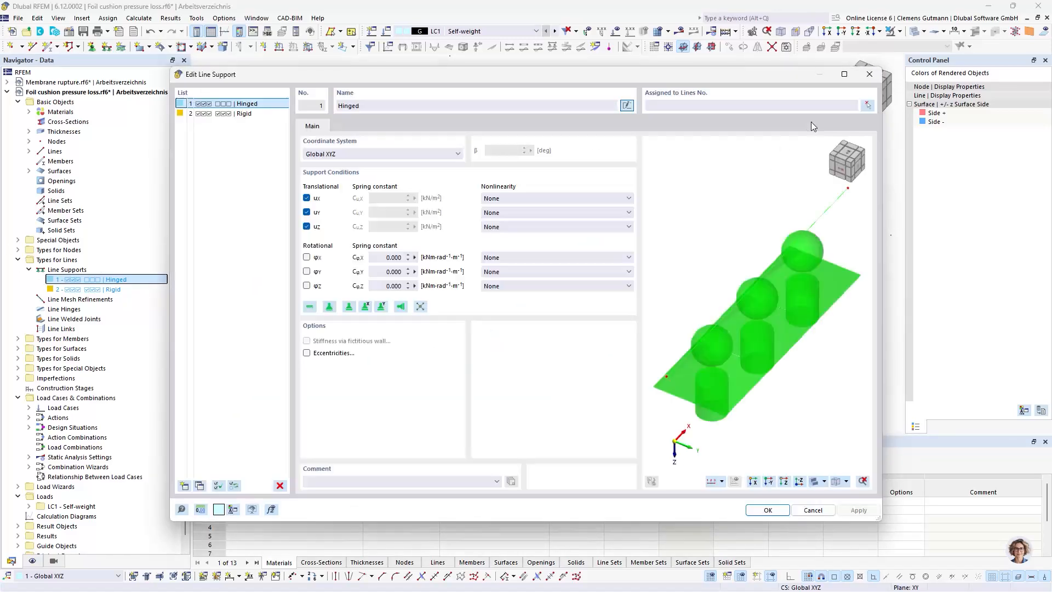
left_click(870, 107)
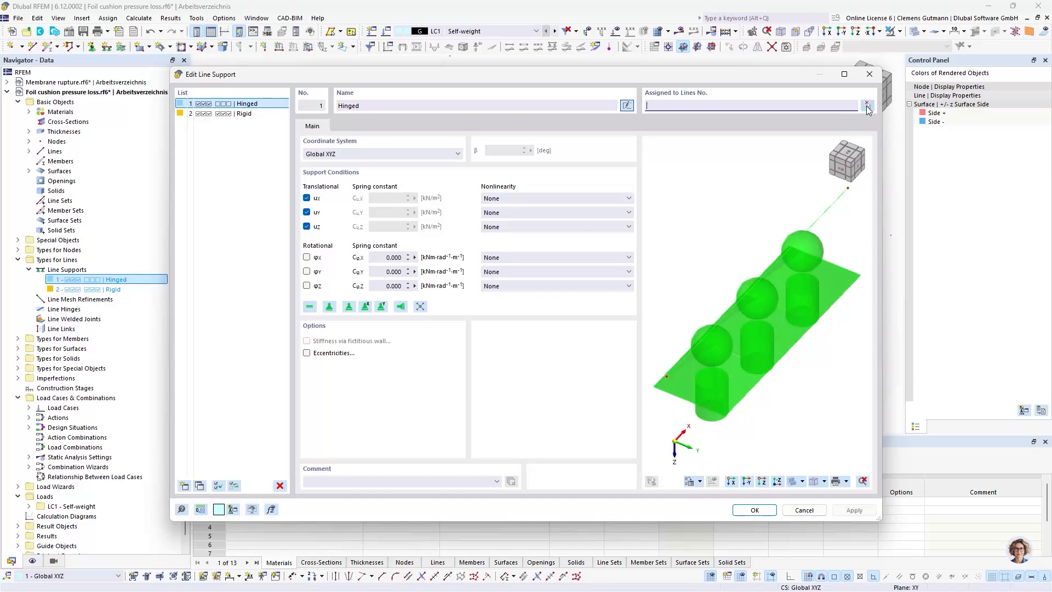
left_click(868, 105)
left_click_drag(289, 329, 232, 219)
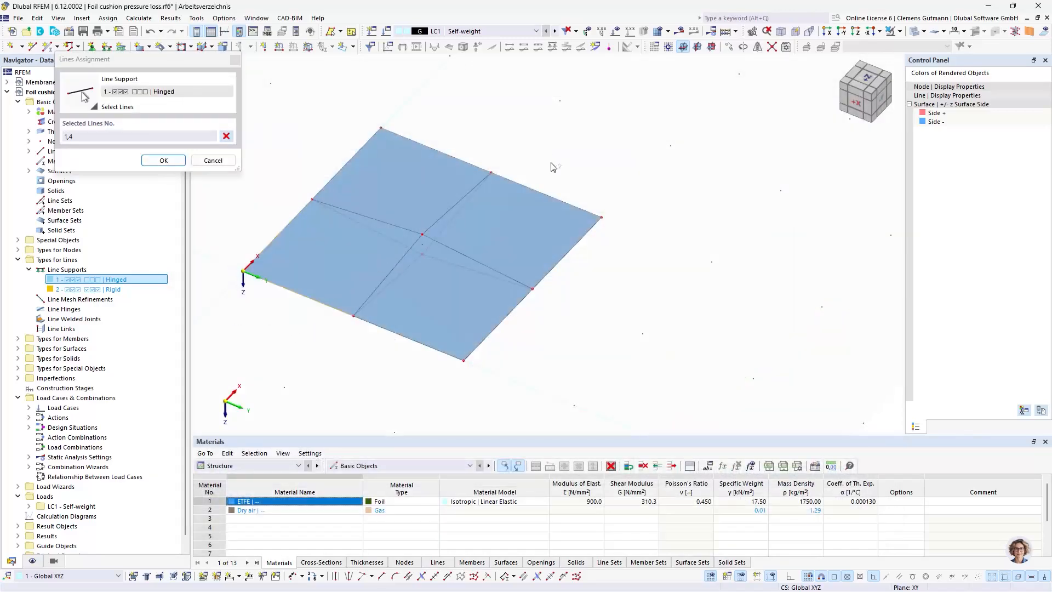
left_click_drag(621, 296, 562, 174)
left_click_drag(529, 389, 434, 324)
left_click(163, 160)
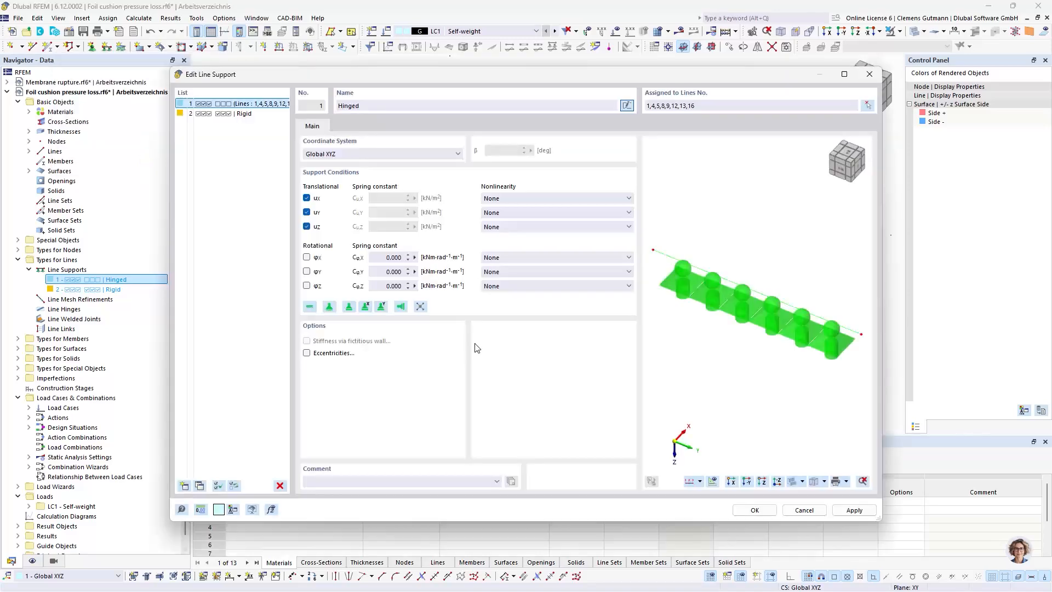
left_click(746, 512)
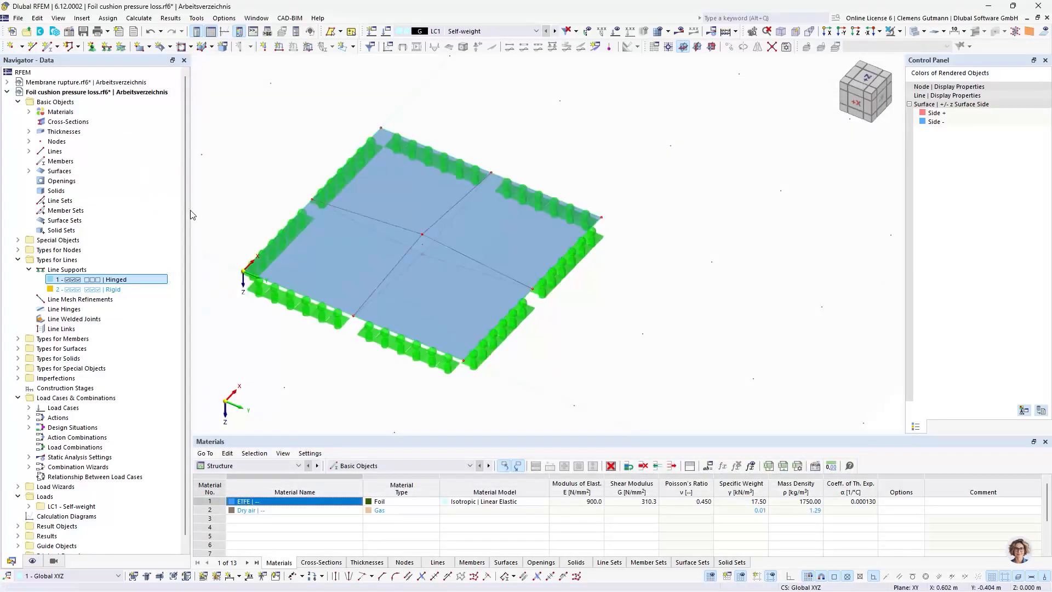
Start a new solid of type Gas with the material 2 - Dry air
right_click(57, 230)
left_click(65, 192)
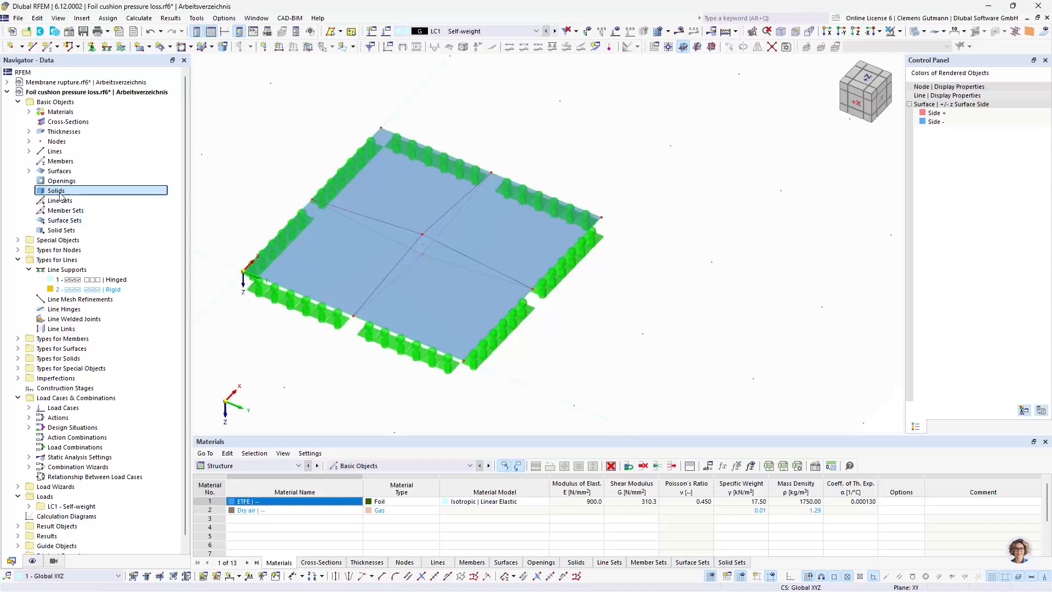
right_click(59, 192)
left_click(89, 213)
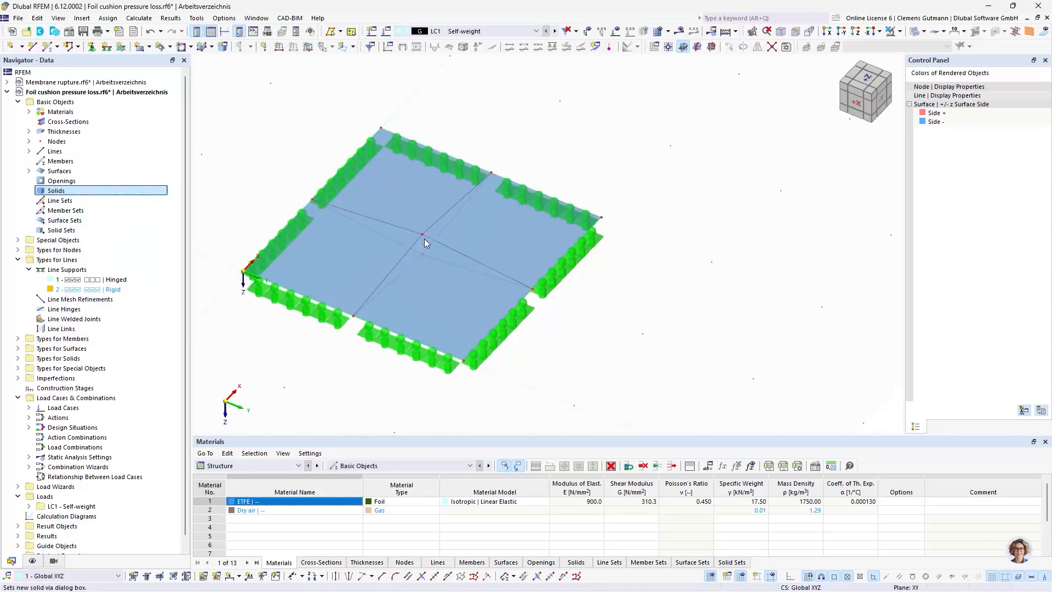
left_click(298, 151)
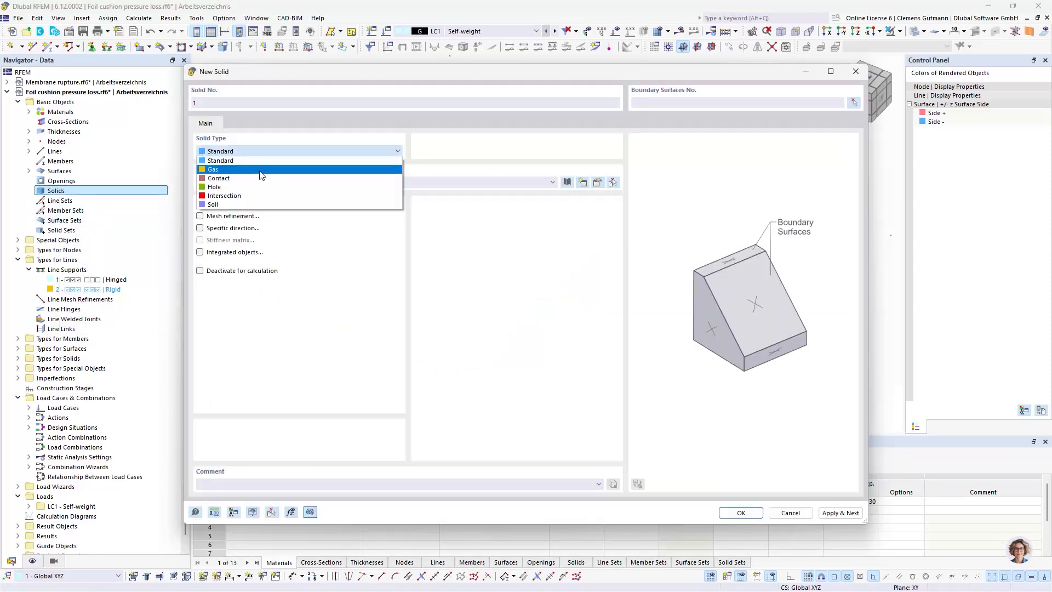
left_click(263, 167)
left_click(294, 187)
left_click(376, 208)
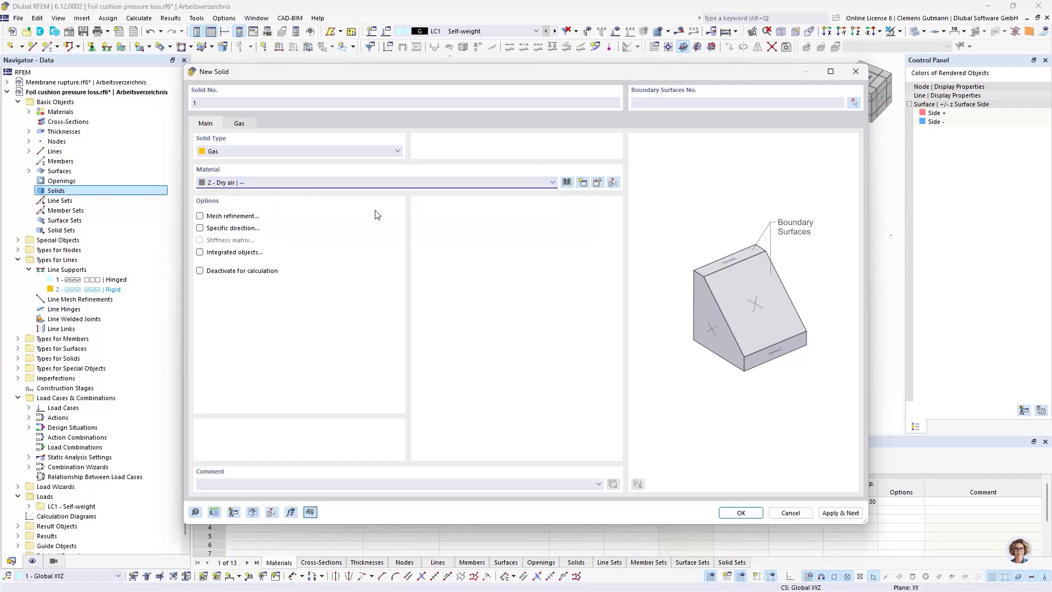
Create a gas definition for the new solid with a pressure of 1 bar and a temperature of 20 °C
left_click(248, 124)
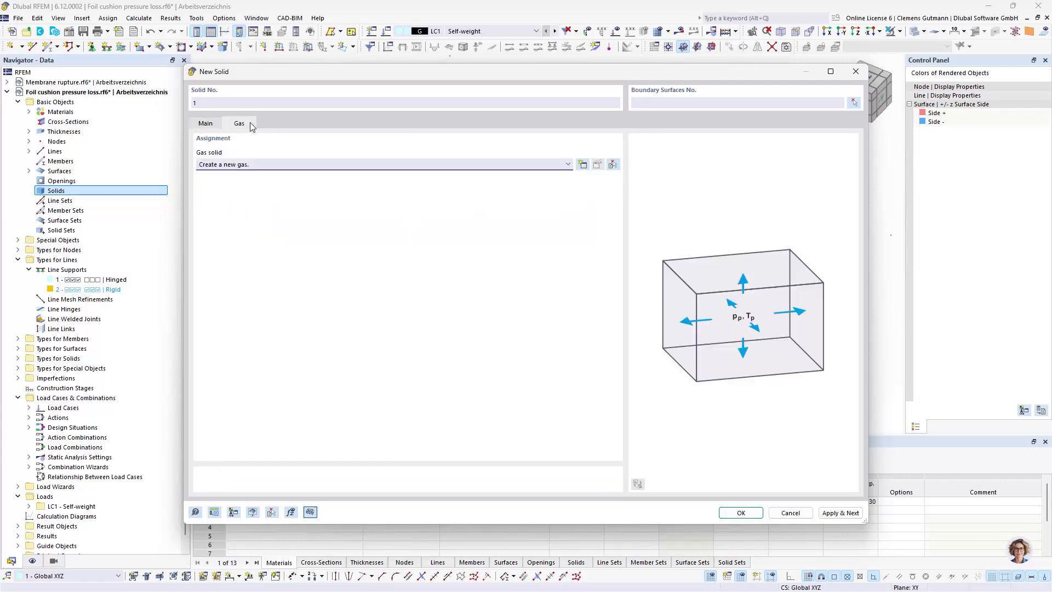
left_click(582, 165)
left_click(418, 208)
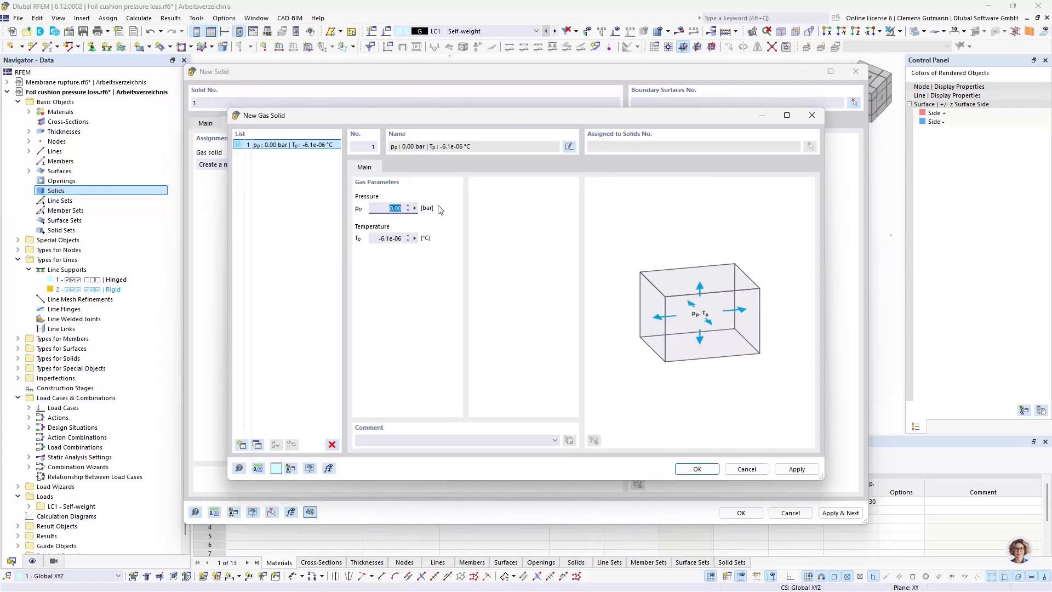
type("1")
key("Tab")
type("20")
key("Tab")
left_click(683, 471)
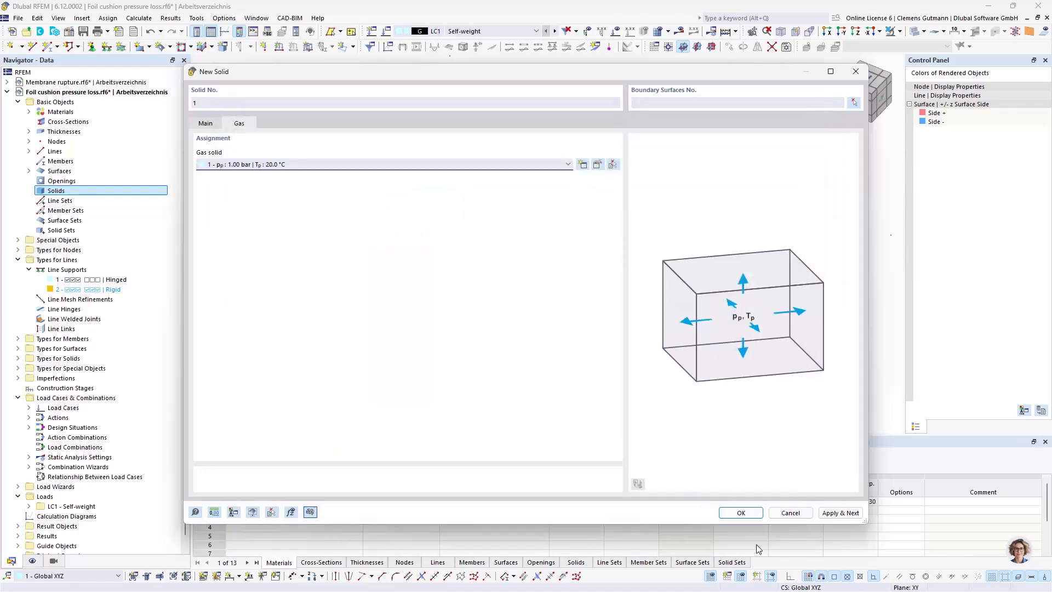
Assign surfaces 1-8 as the boundary surfaces of the gas solid and create the solid
left_click(741, 512)
left_click(619, 359)
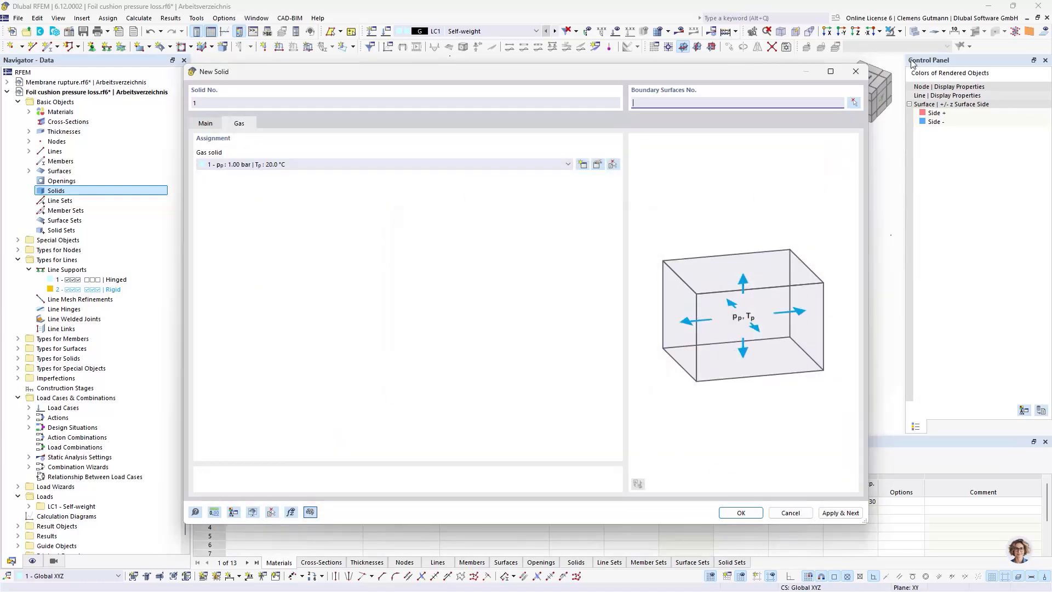
left_click(853, 104)
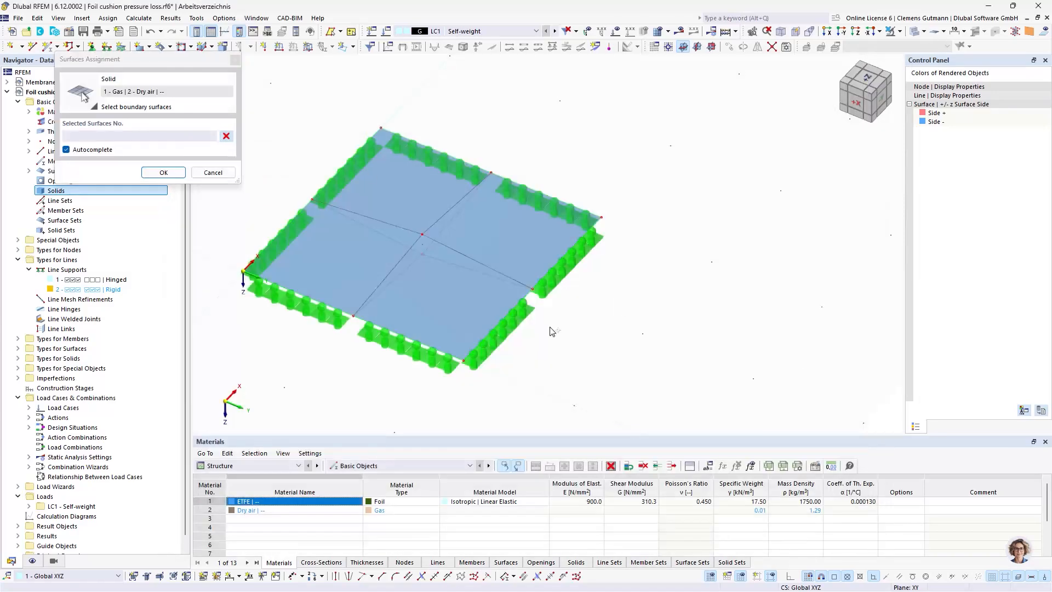
left_click(163, 172)
left_click(729, 512)
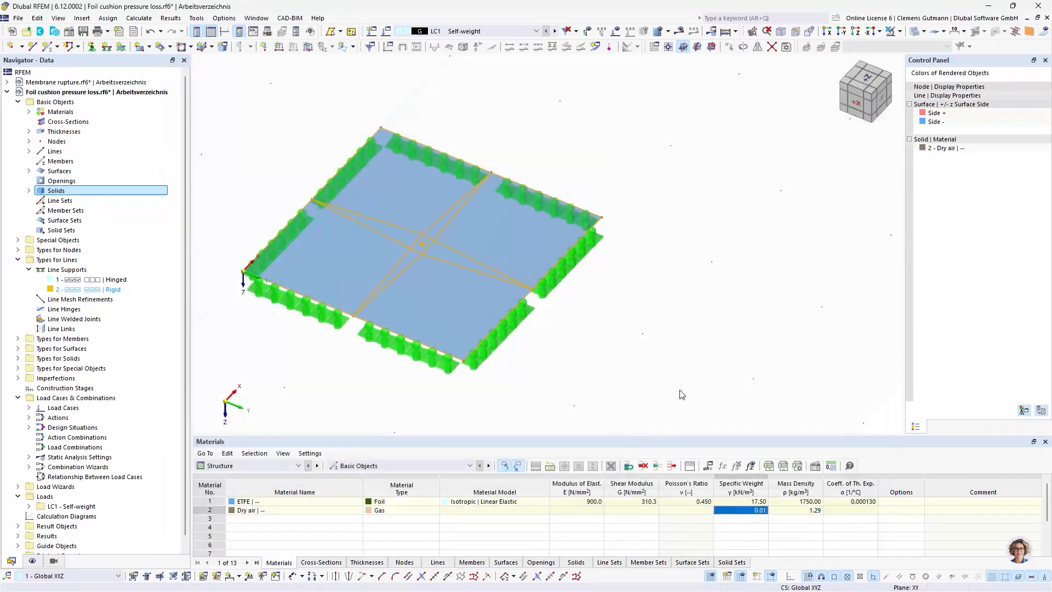
Rename load case LC1 as Form-finding and set its action category to Prestress
middle_click_drag(433, 334, 394, 361, "ctrl")
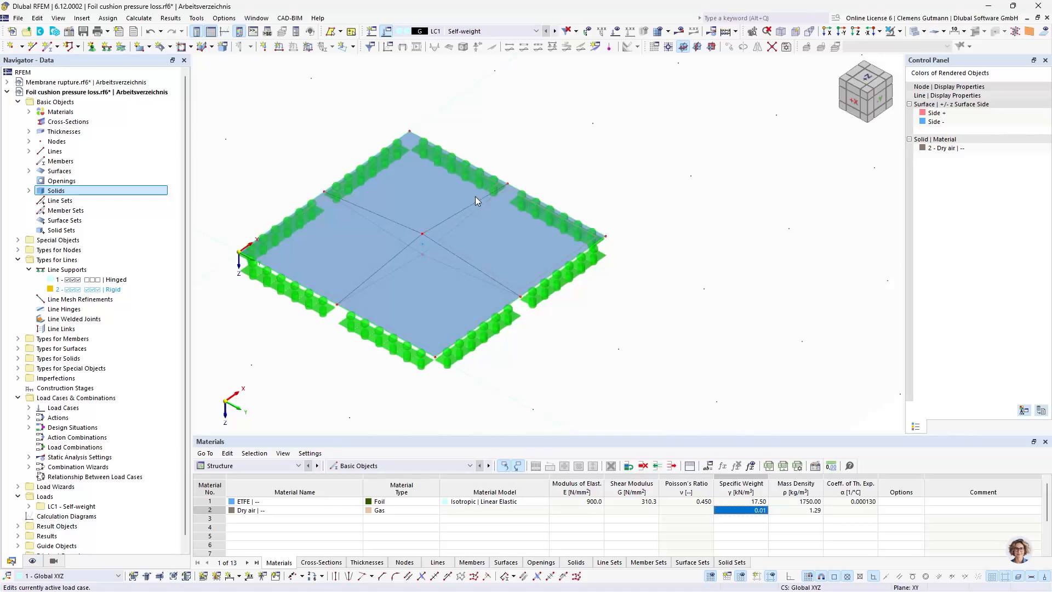
left_click(386, 48)
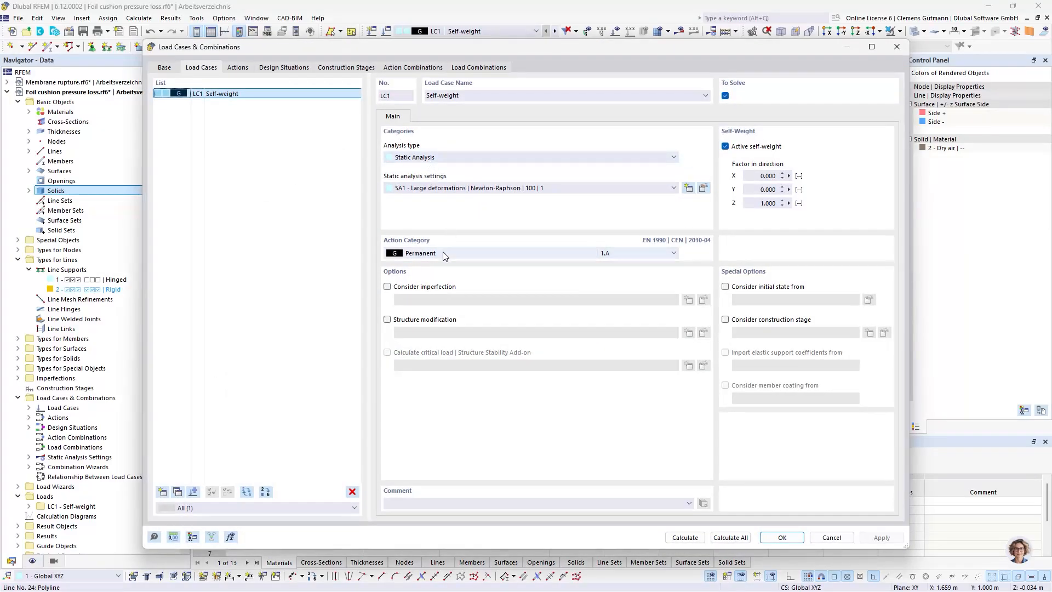
left_click(444, 253)
left_click(432, 268)
left_click_drag(460, 94, 309, 67)
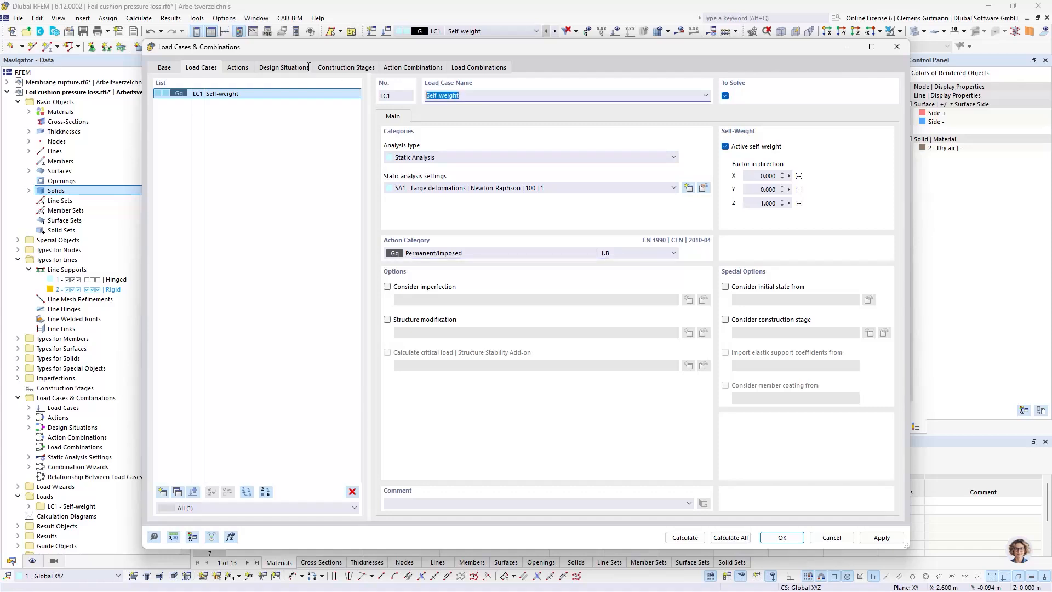
type("P")
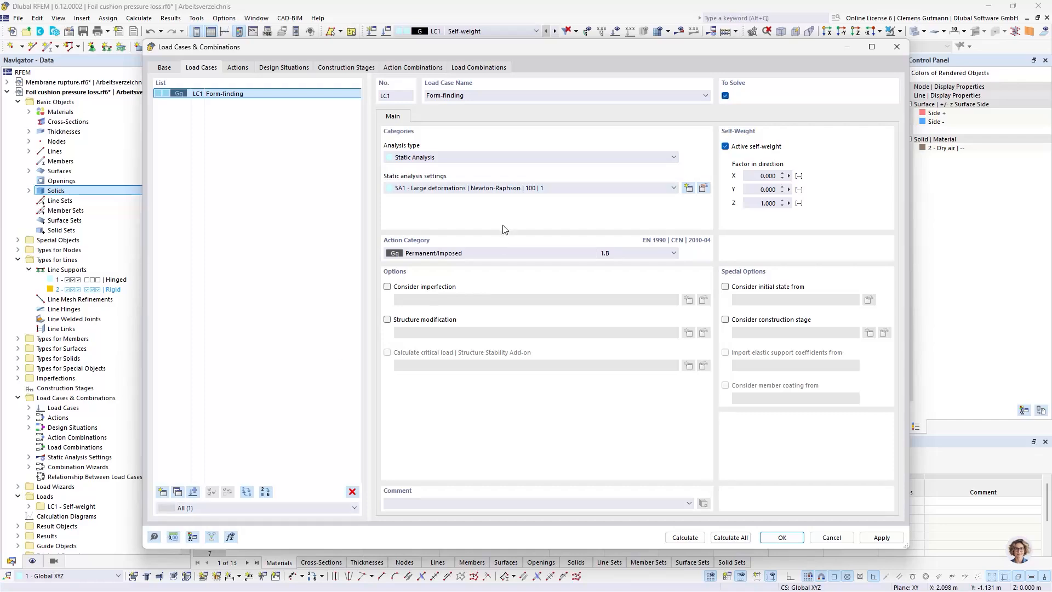
left_click(452, 256)
scroll(453, 260, "up", 3)
left_click(438, 282)
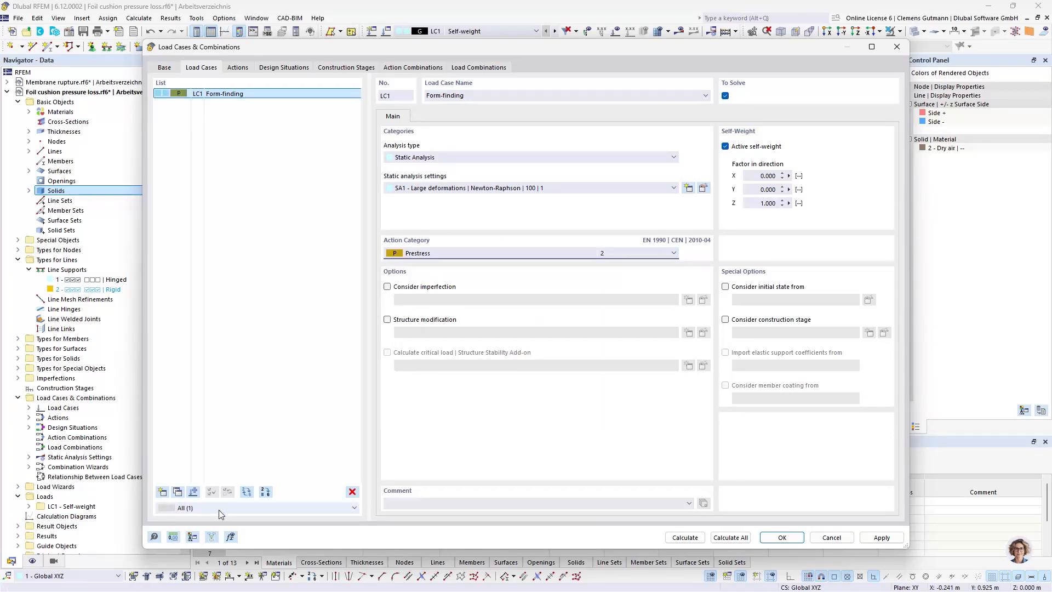
Add load case LC2 named Self-weight with the action category Permanent
left_click(162, 492)
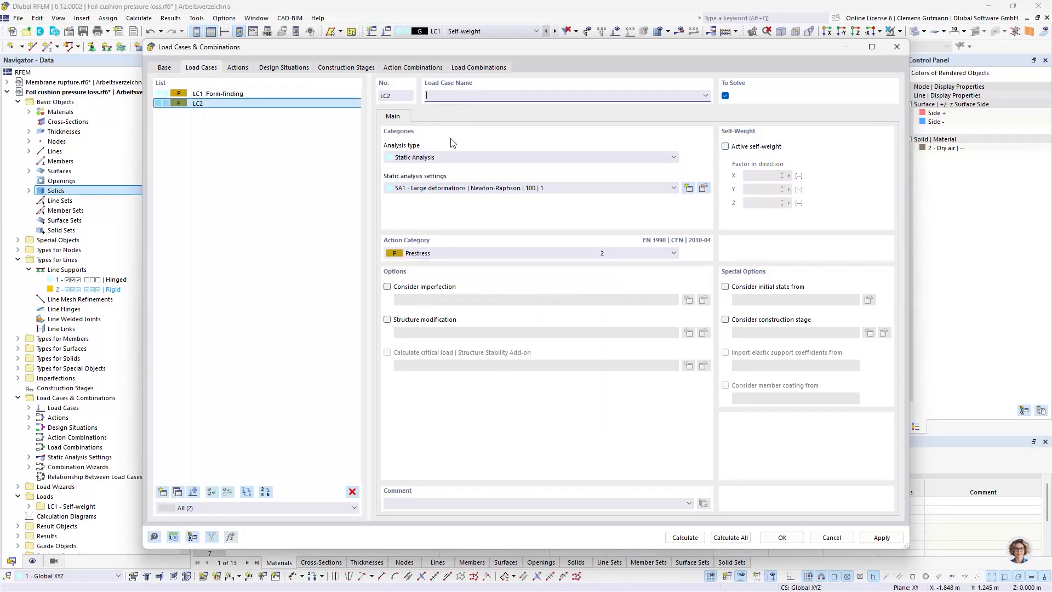
left_click(548, 253)
left_click(581, 263)
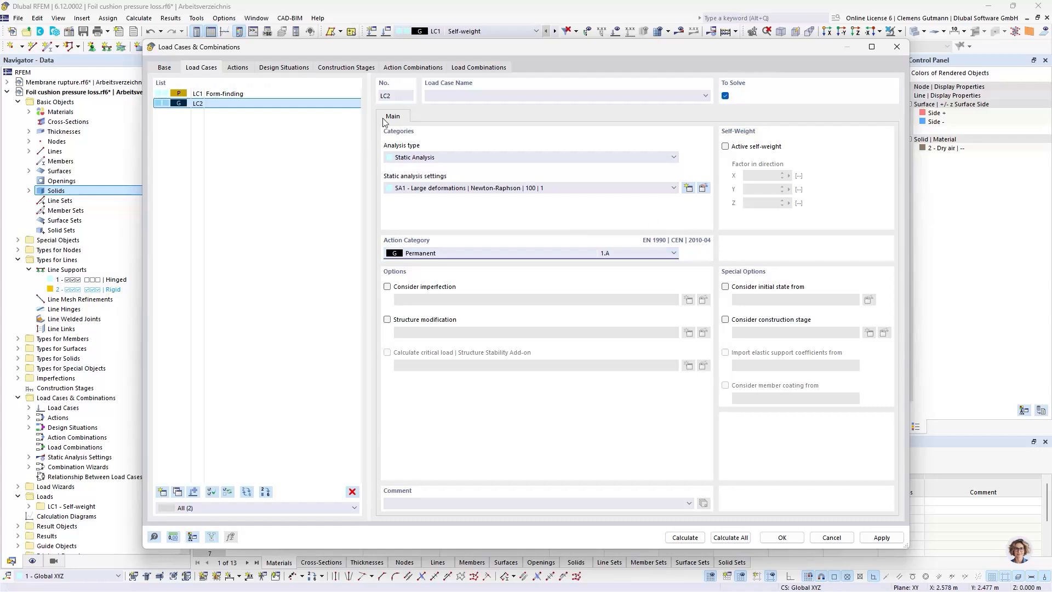
left_click(452, 96)
type("Self")
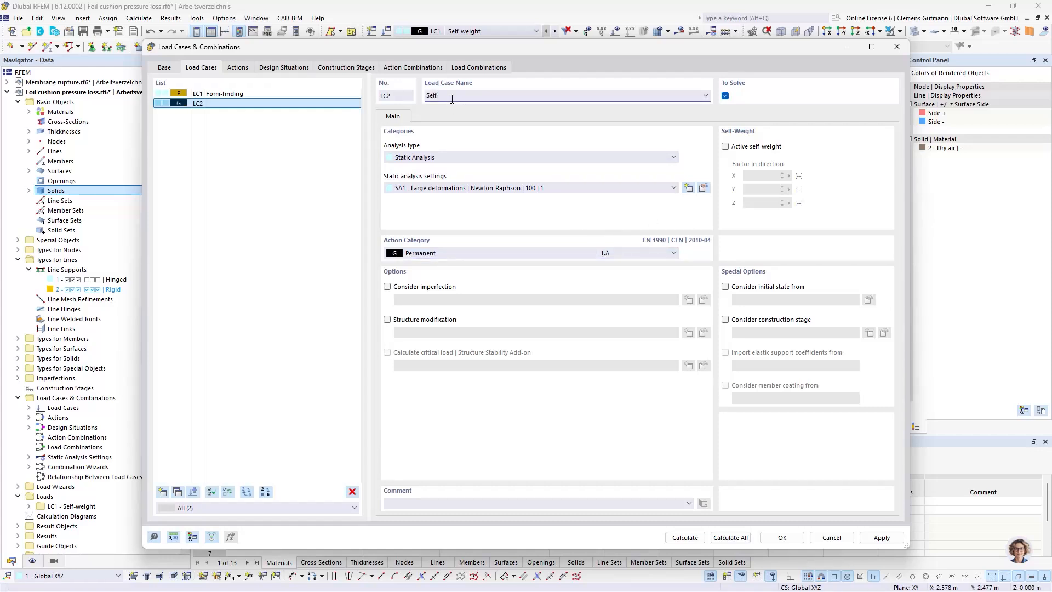
type("-weight")
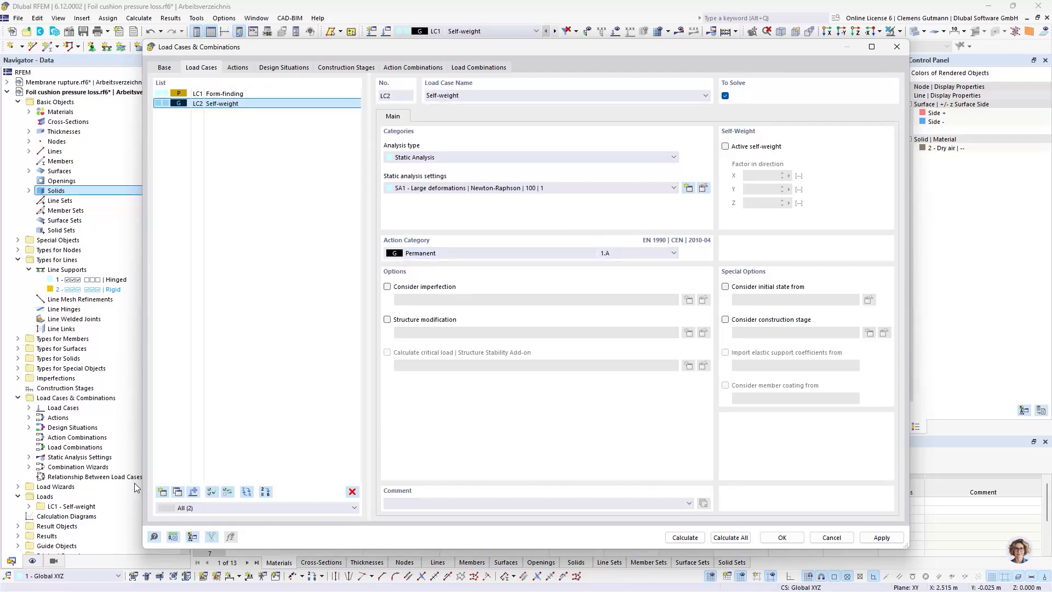
Add load case LC3 named Ponding with the action category Accidental actions and save the load cases
left_click(163, 491)
left_click(428, 254)
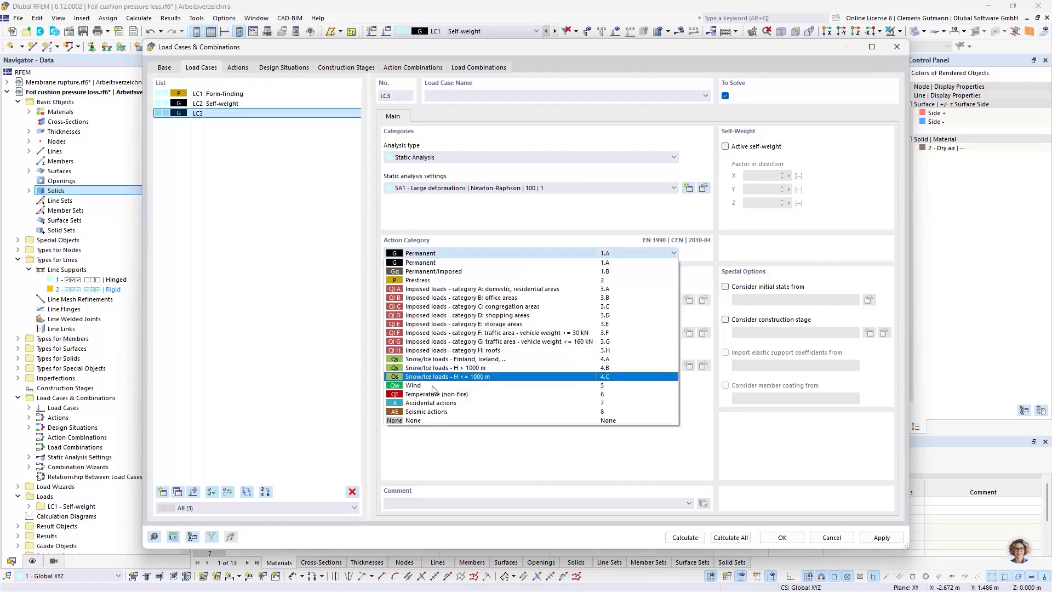
left_click(427, 401)
left_click(446, 95)
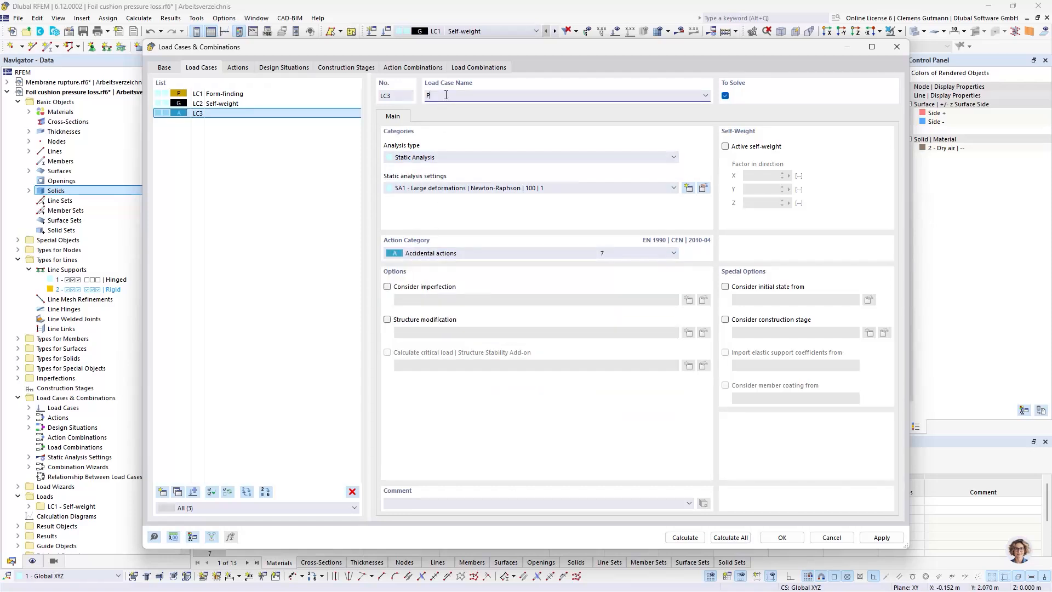
type("Ponding")
key("Tab")
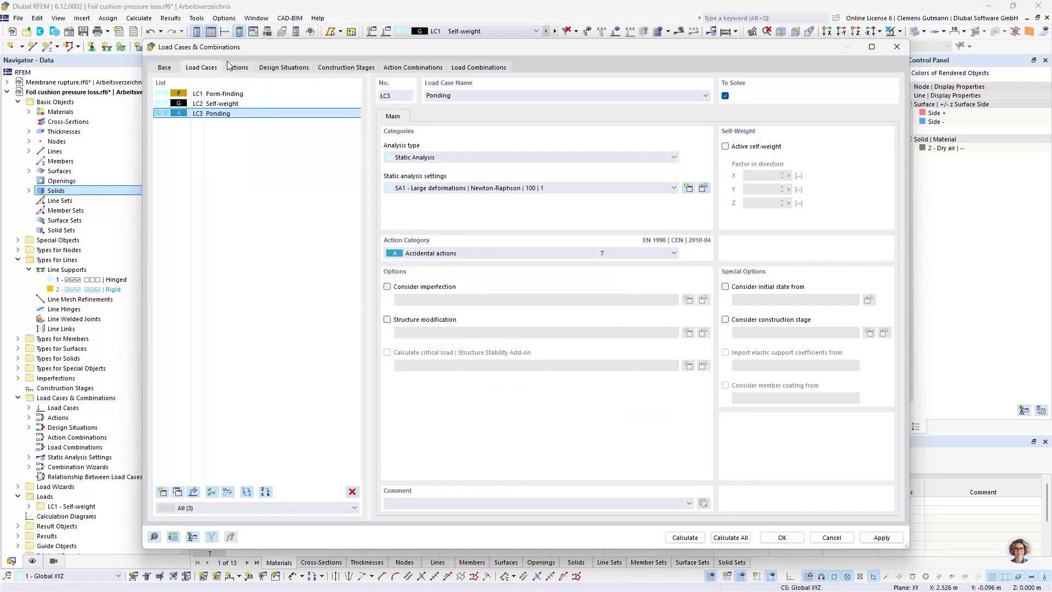
left_click(782, 537)
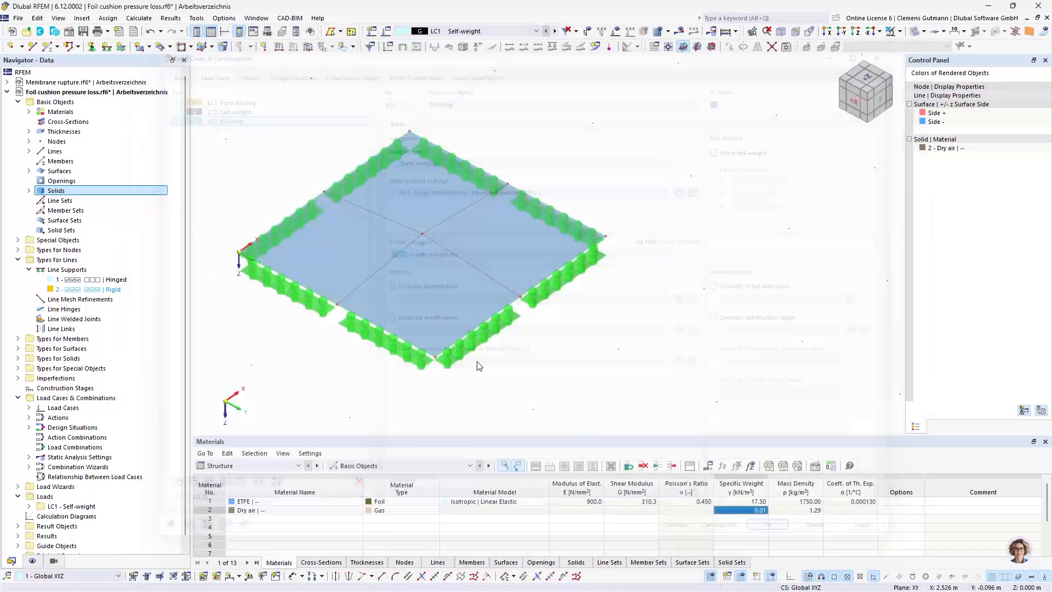
Start a new surface load of type Form-Finding in load case LC1 - Form-finding
left_click(434, 31)
left_click(445, 43)
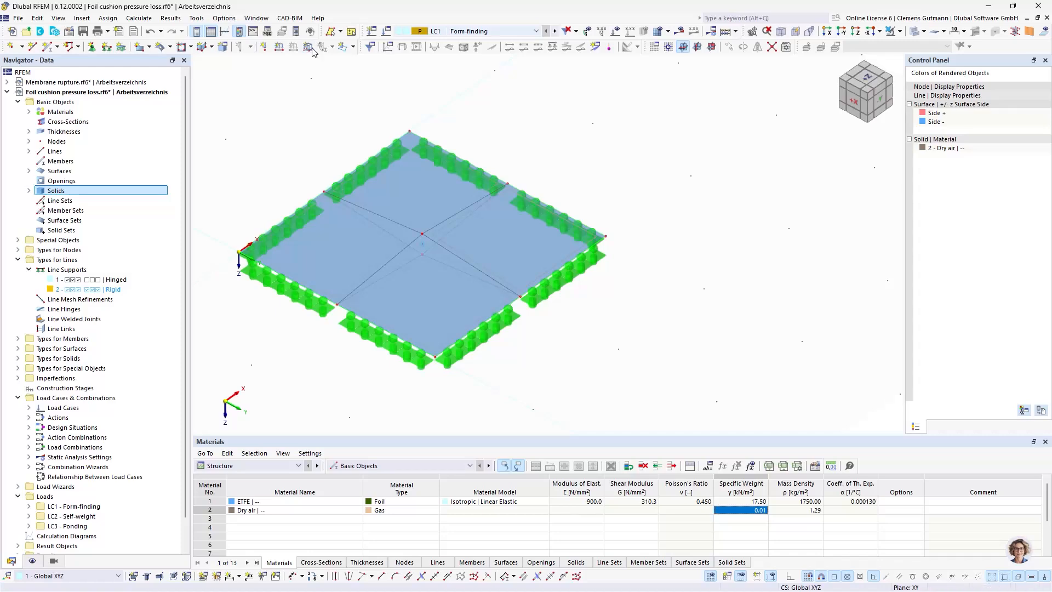
left_click(460, 236)
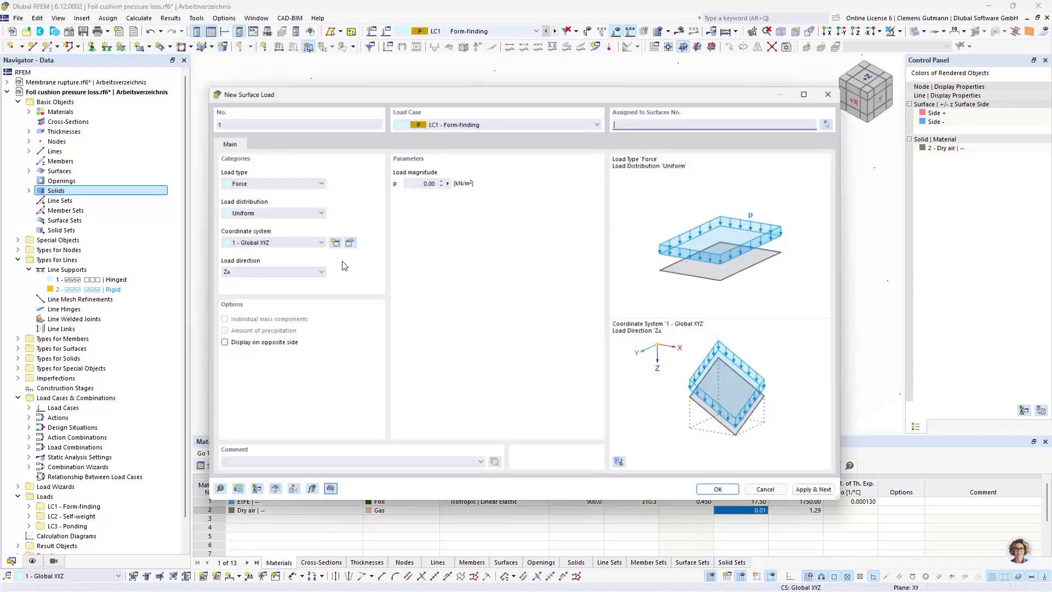
left_click(271, 178)
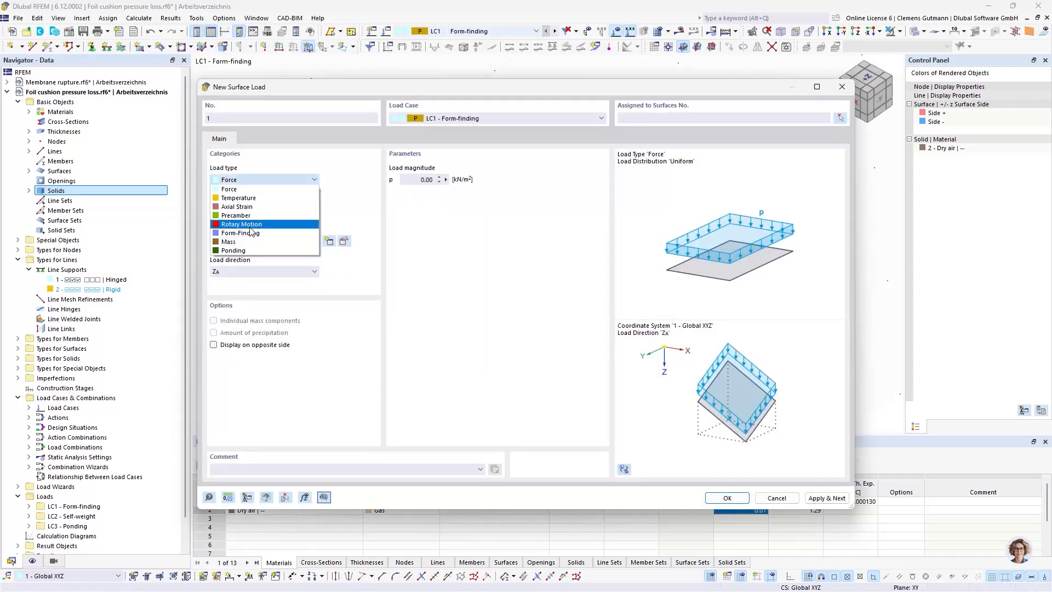
left_click(242, 224)
left_click(274, 180)
left_click(370, 201)
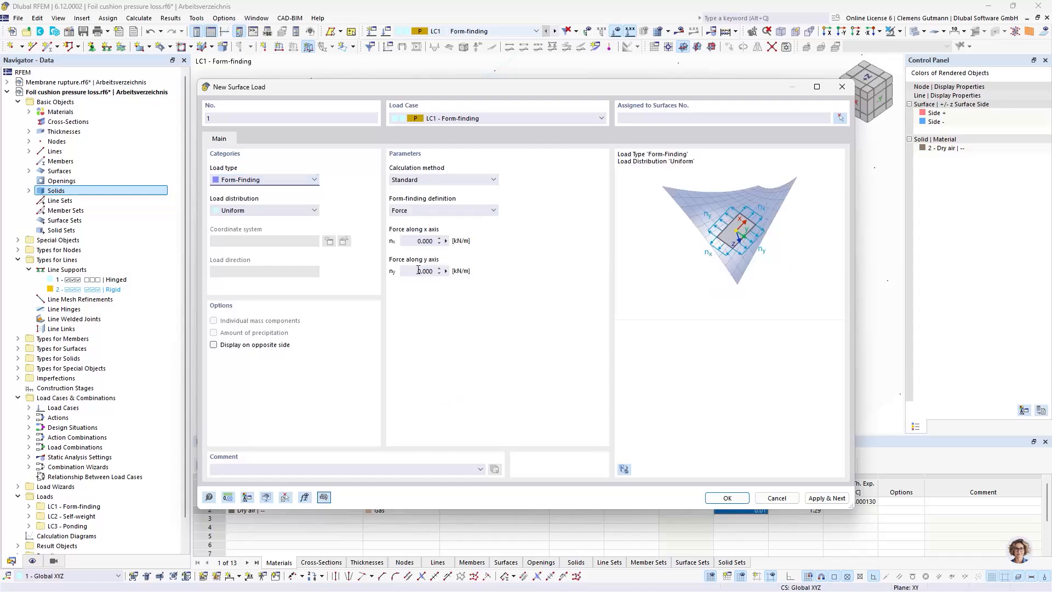
Set the form-finding forces along the x and y axes to 0.5 kN/m and apply the load to surfaces 1-8
left_click_drag(414, 241, 470, 244)
type("0.5")
key("Tab")
type("0.5")
key("Tab")
left_click(841, 120)
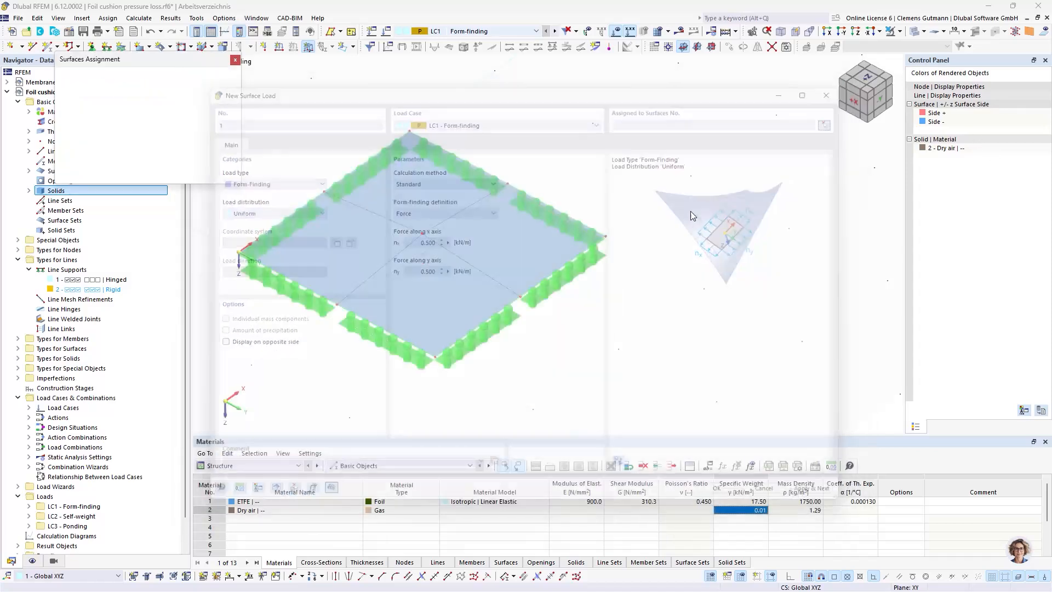
left_click(336, 200)
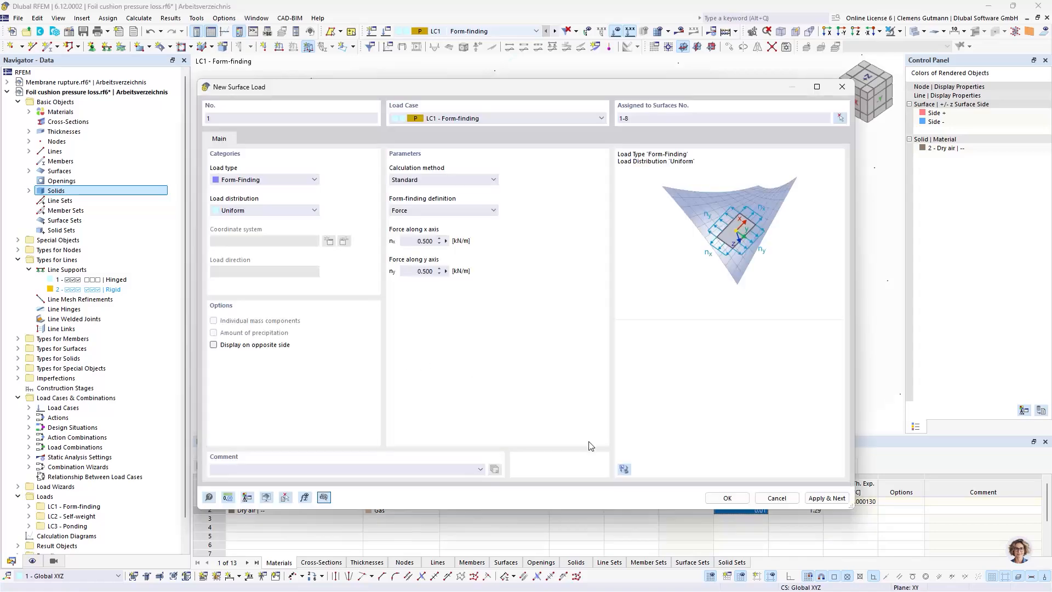
left_click(728, 499)
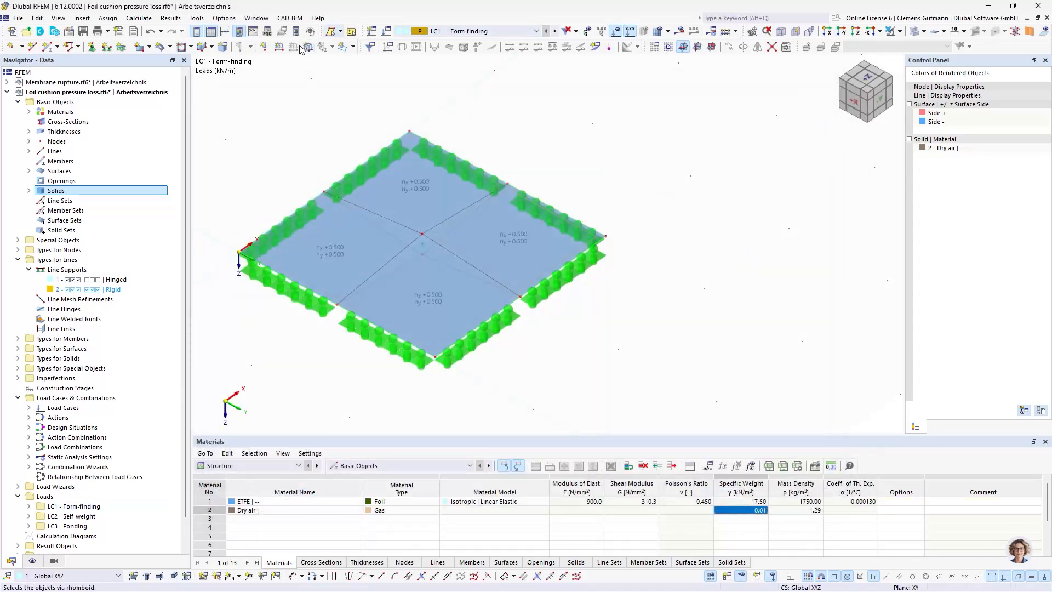
Start a new solid load of type Gas in load case LC1 - Form-finding
left_click(339, 31)
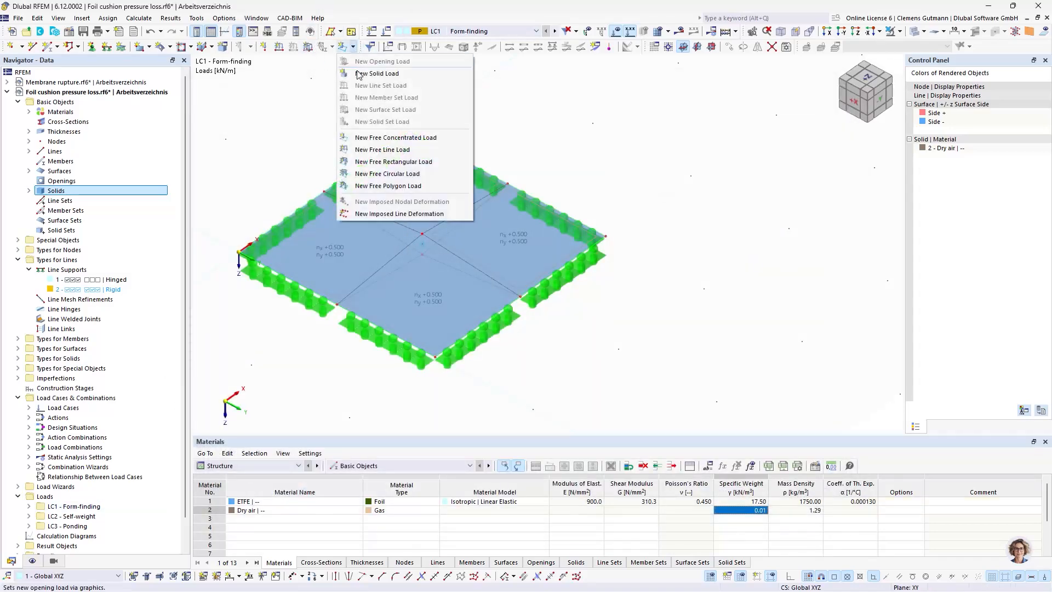
left_click(384, 122)
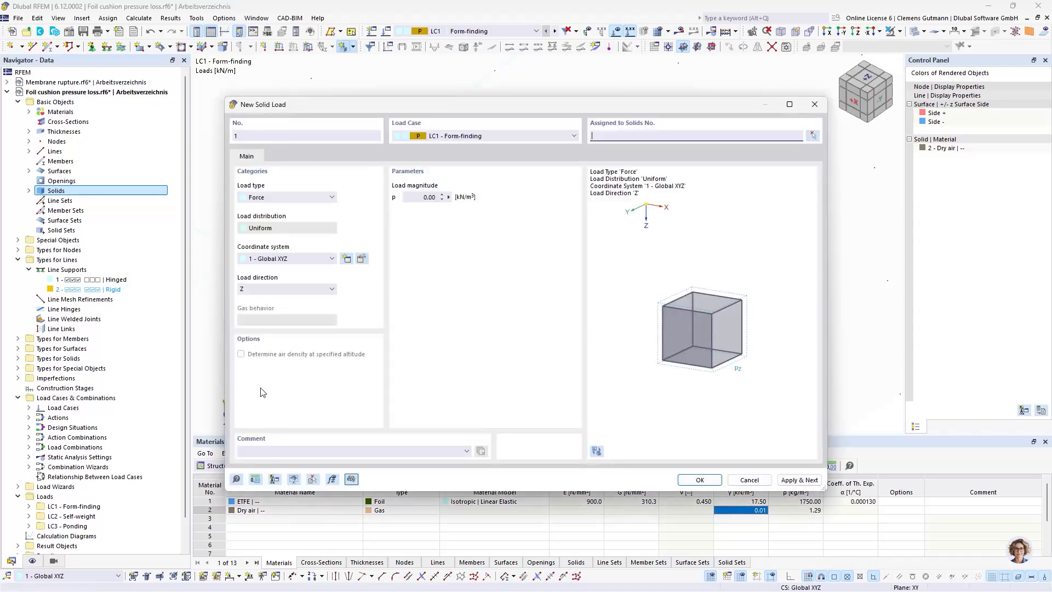
left_click(305, 197)
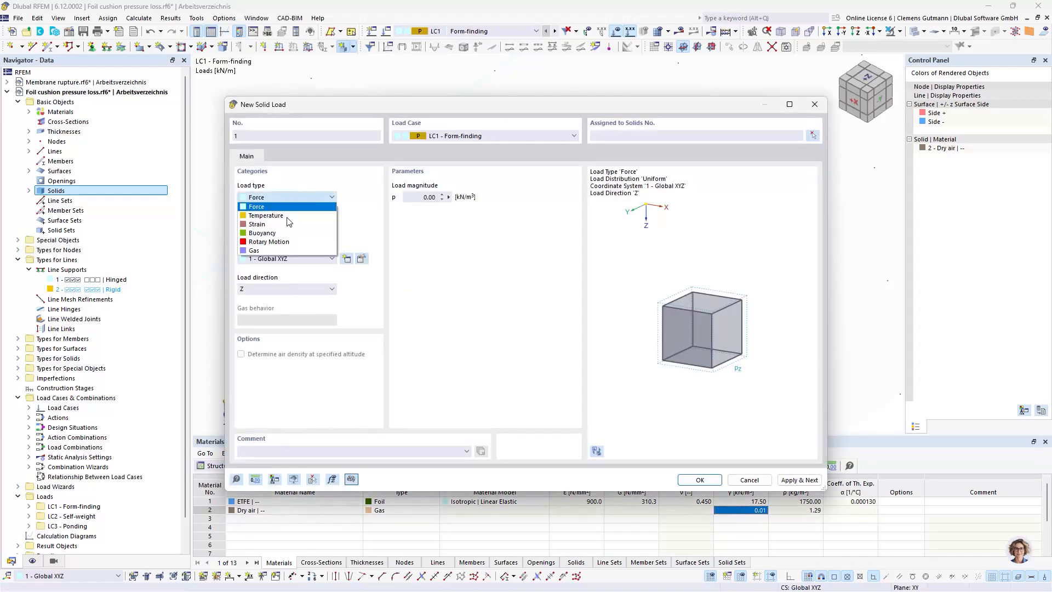
left_click(279, 251)
Set the unit for load pressures to Pa
left_click(256, 479)
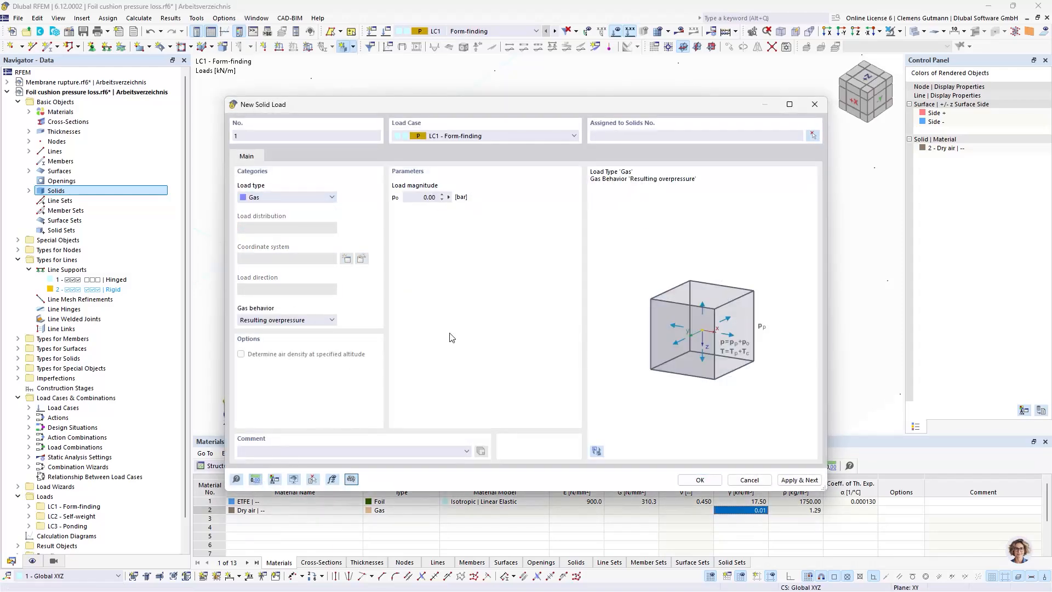
left_click(613, 320)
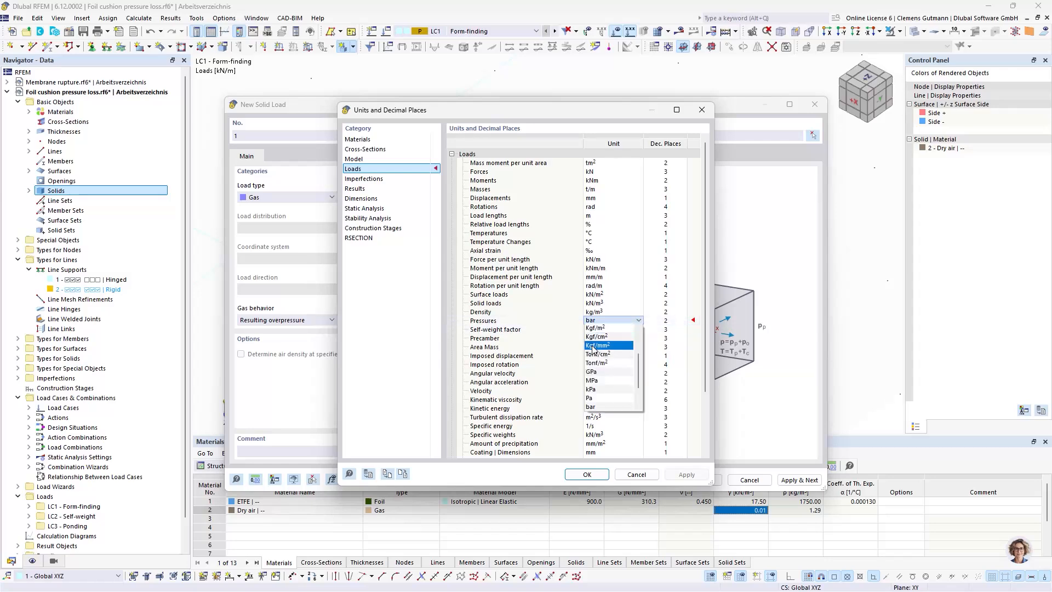
left_click(606, 401)
left_click(573, 476)
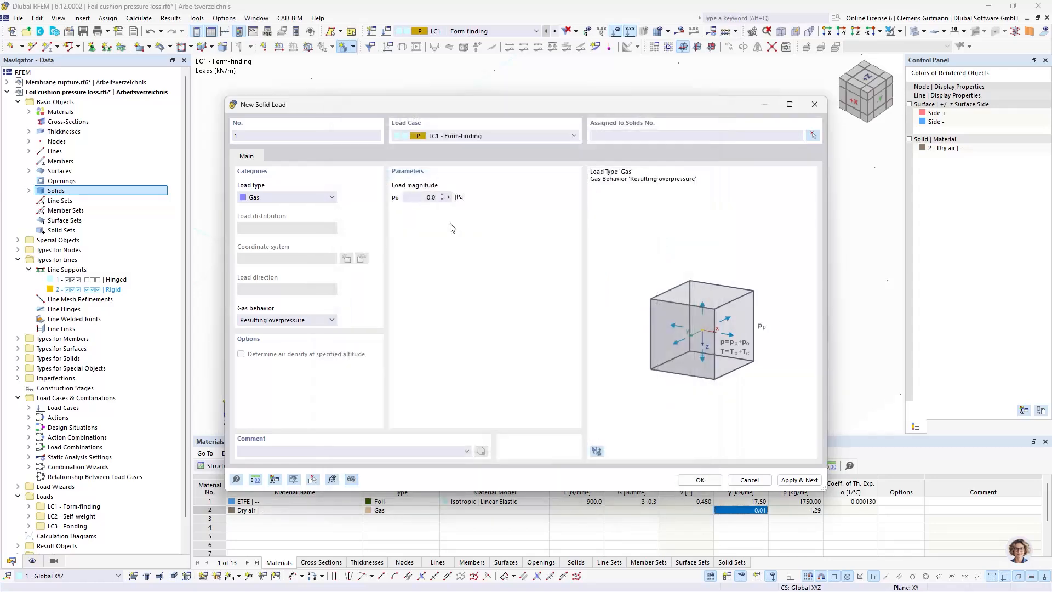
Set the gas load's resulting overpressure to 300 Pa and apply it to solid 1
left_click(426, 196)
type("300")
key("Tab")
left_click(669, 137)
type("1")
key("Tab")
left_click(700, 480)
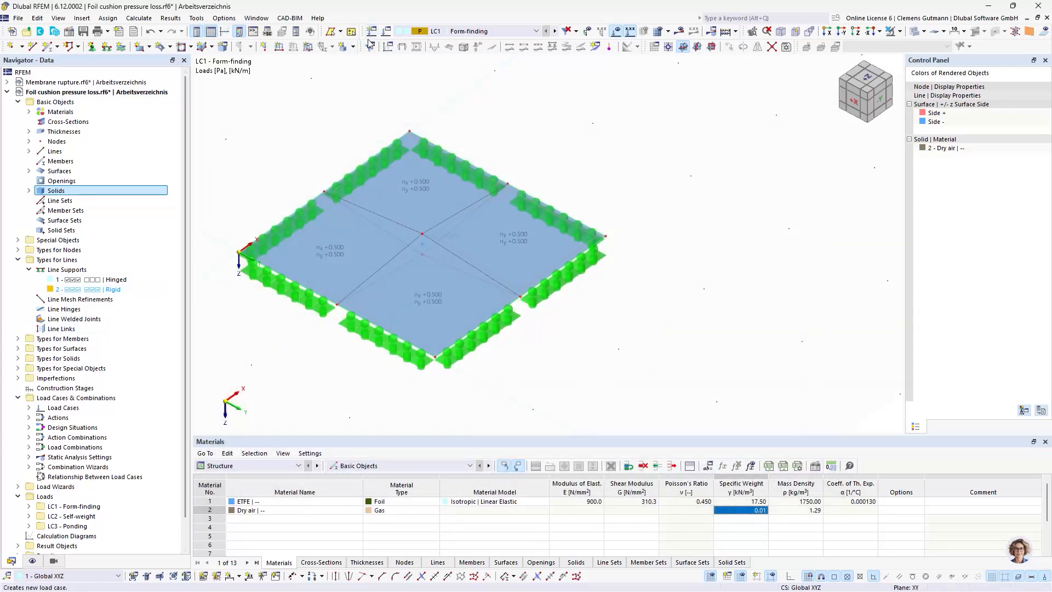
Activate self-weight for load case LC2 - Self-weight and deactivate it for LC1 - Form-finding
left_click(384, 33)
left_click(224, 103)
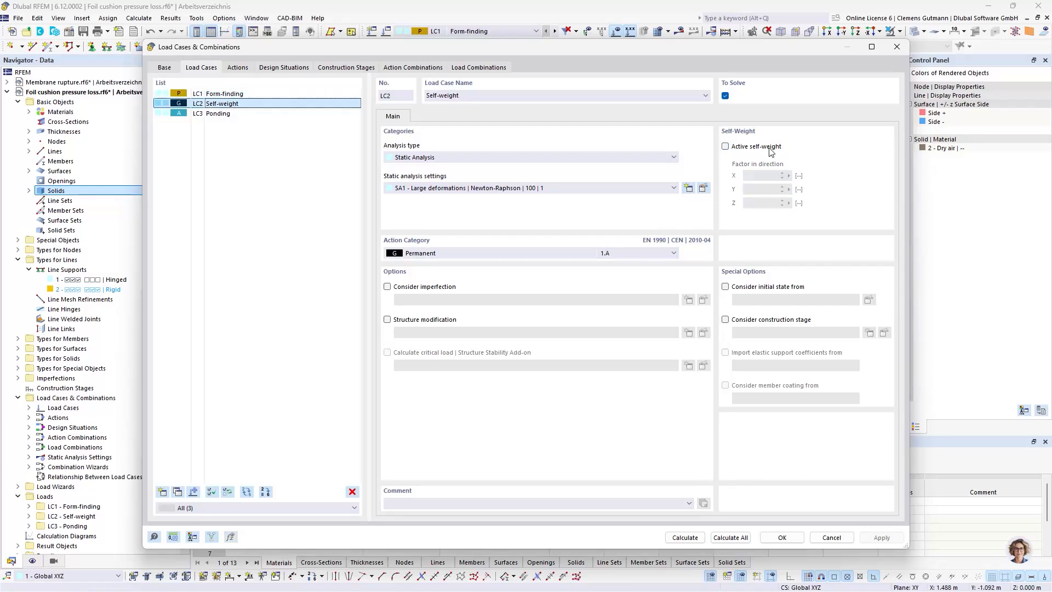
left_click(220, 95)
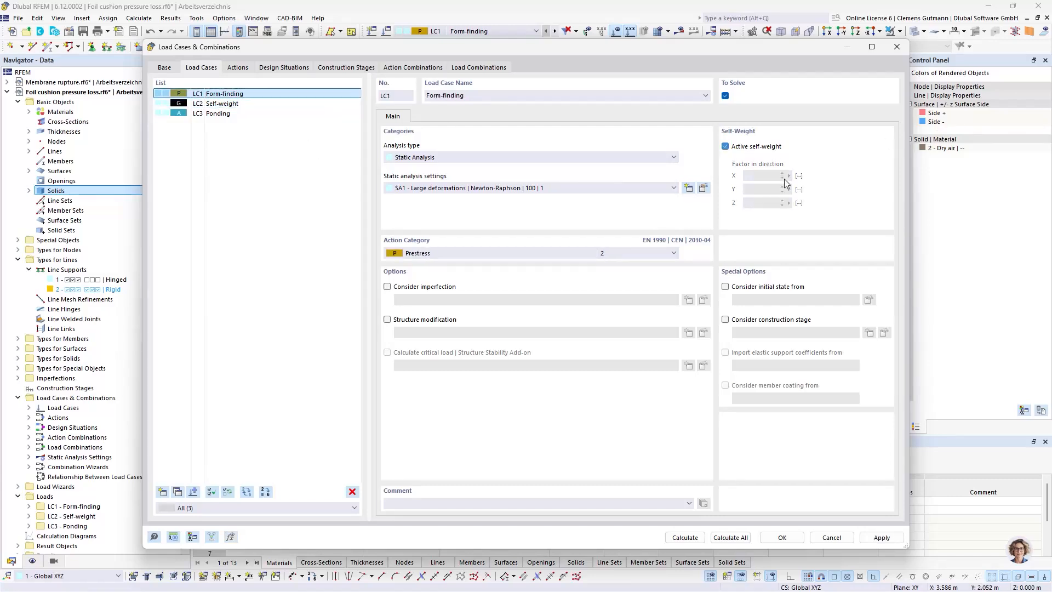
left_click(778, 538)
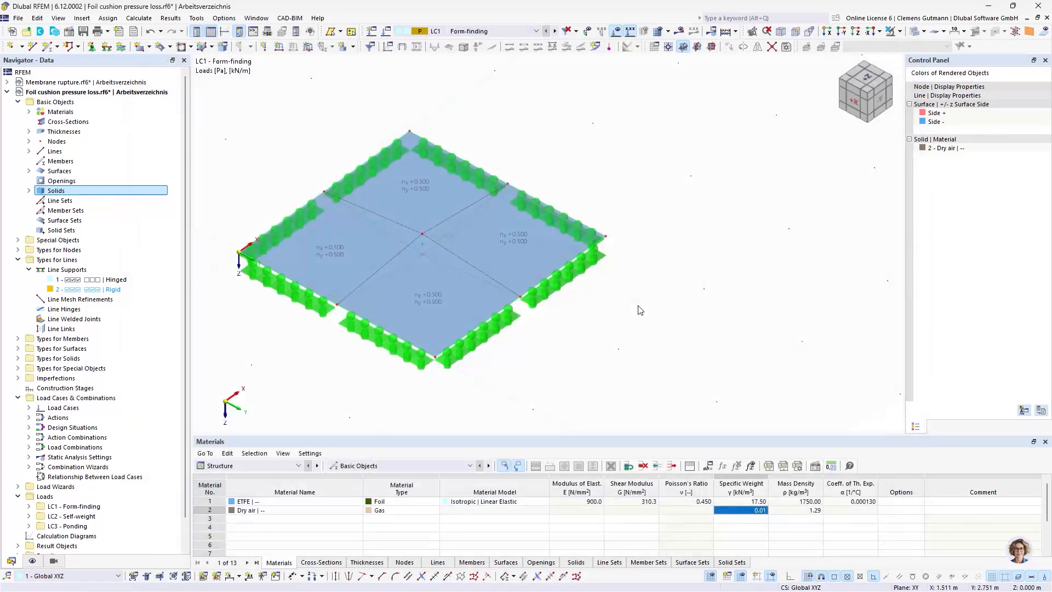
Apply a uniform surface load of type Ponding to surfaces 5-8 in load case LC3 - Ponding
left_click(525, 31)
left_click(526, 72)
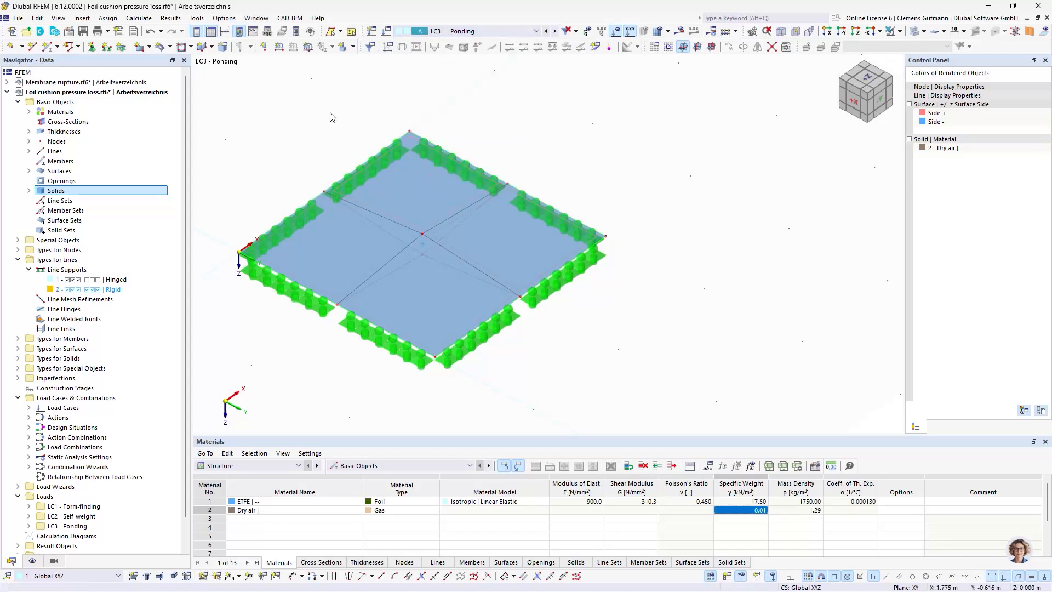
left_click(308, 46)
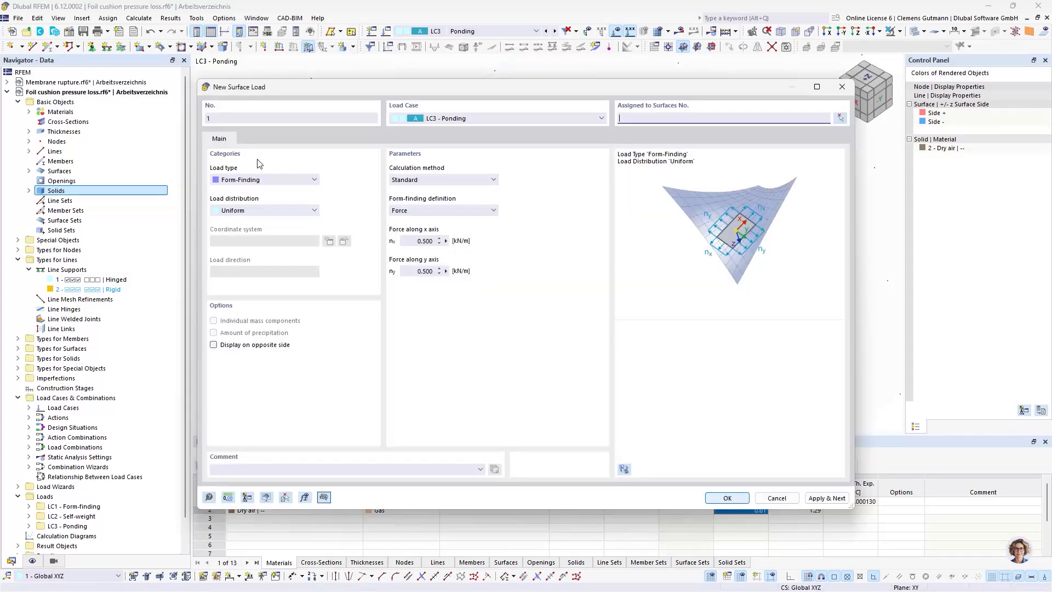
left_click(243, 180)
left_click(224, 255)
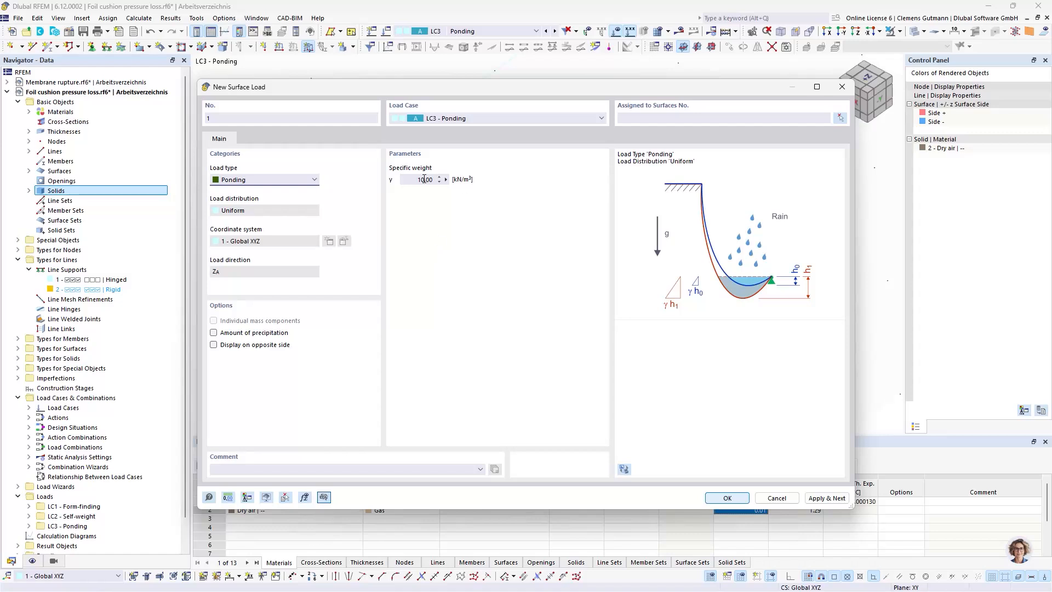
left_click(684, 118)
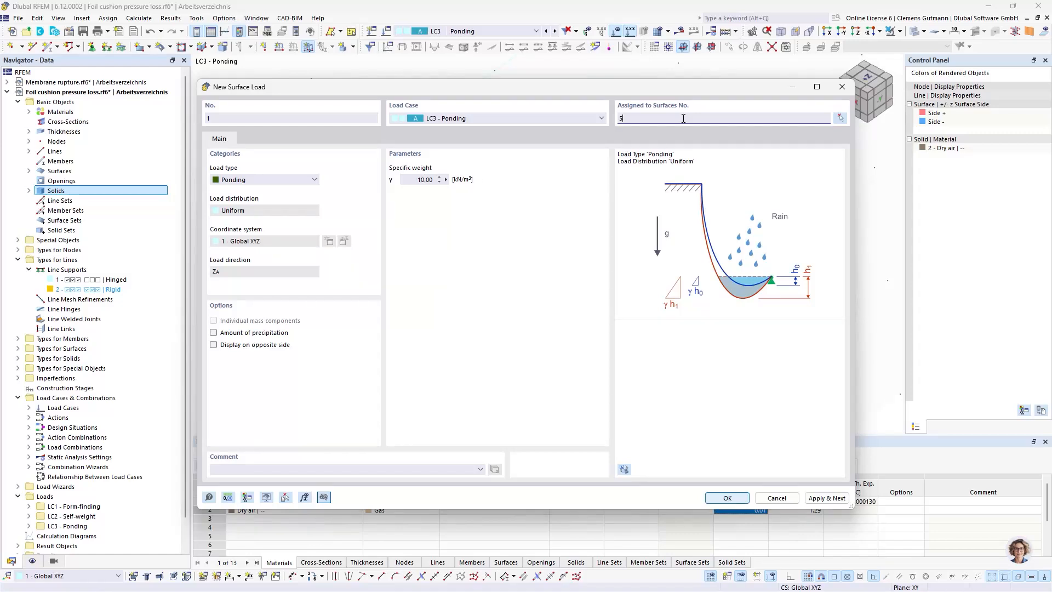
key("Tab")
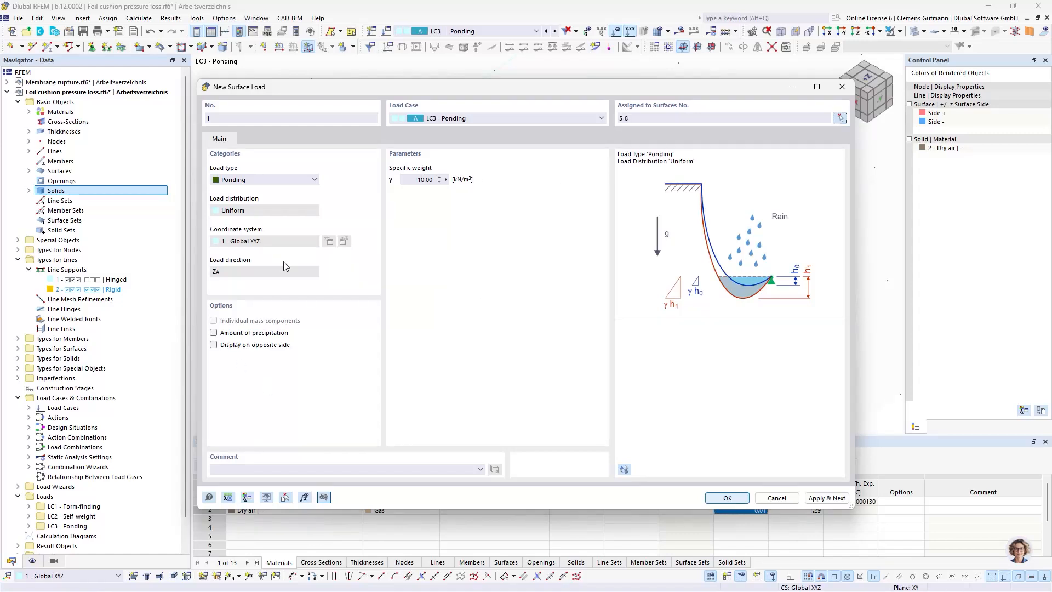
left_click(732, 497)
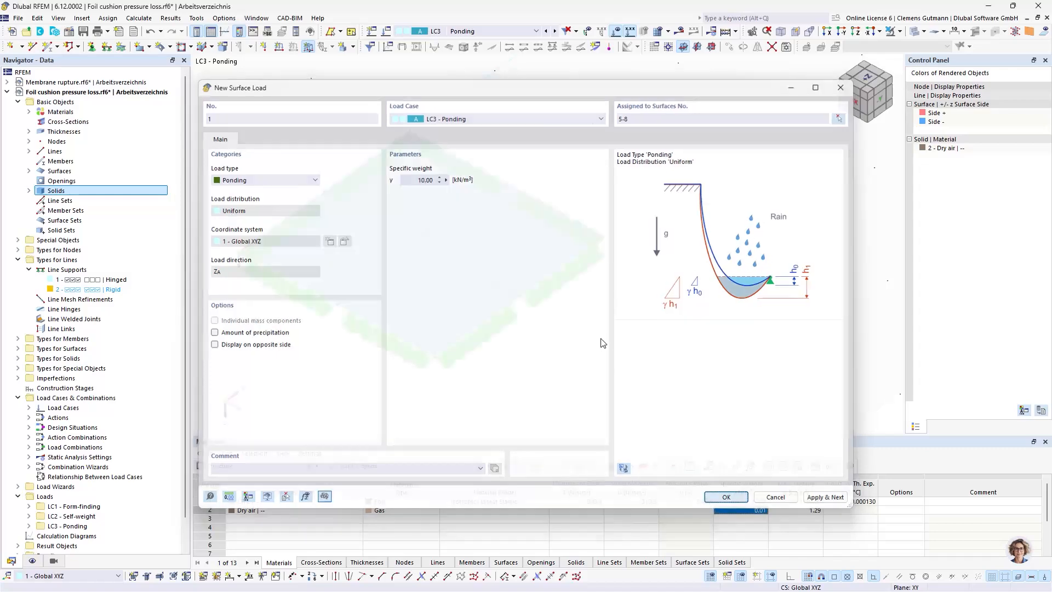
scroll(466, 350, "down", 3)
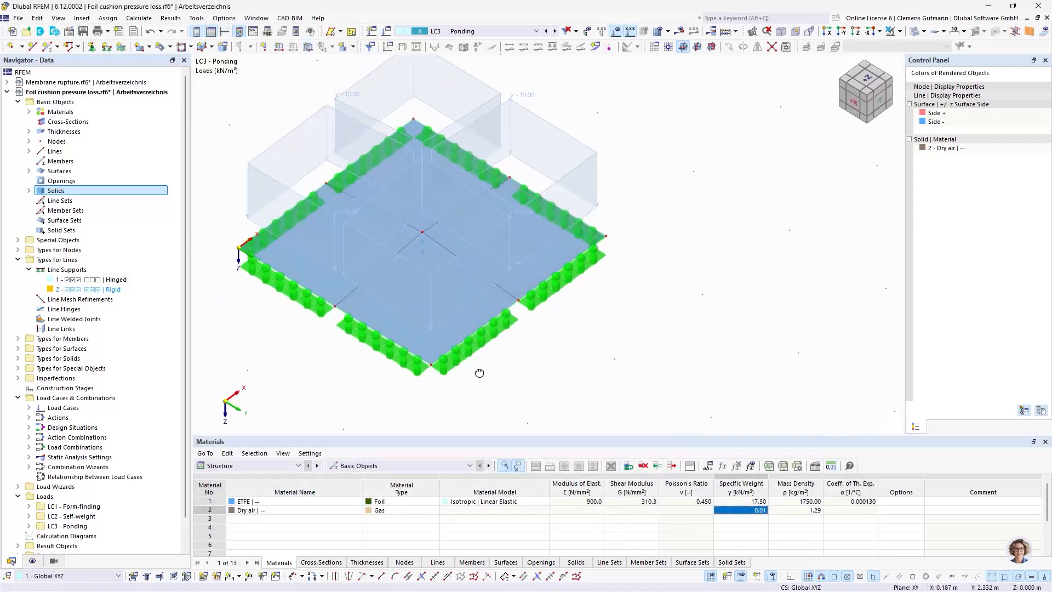
Create the first construction stage CS1 with the comment Form-finding
right_click(60, 389)
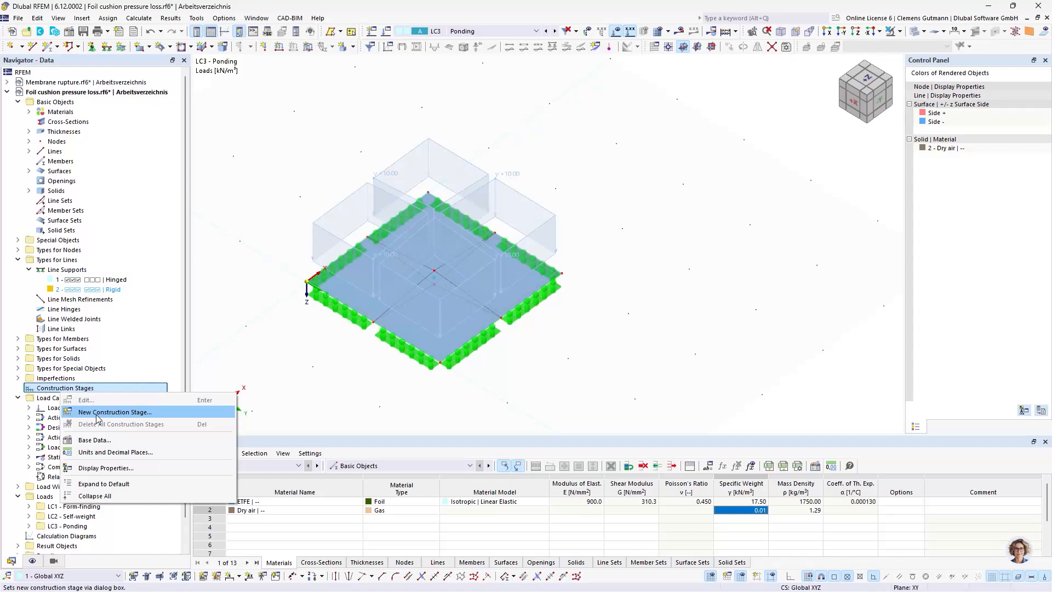
left_click(97, 416)
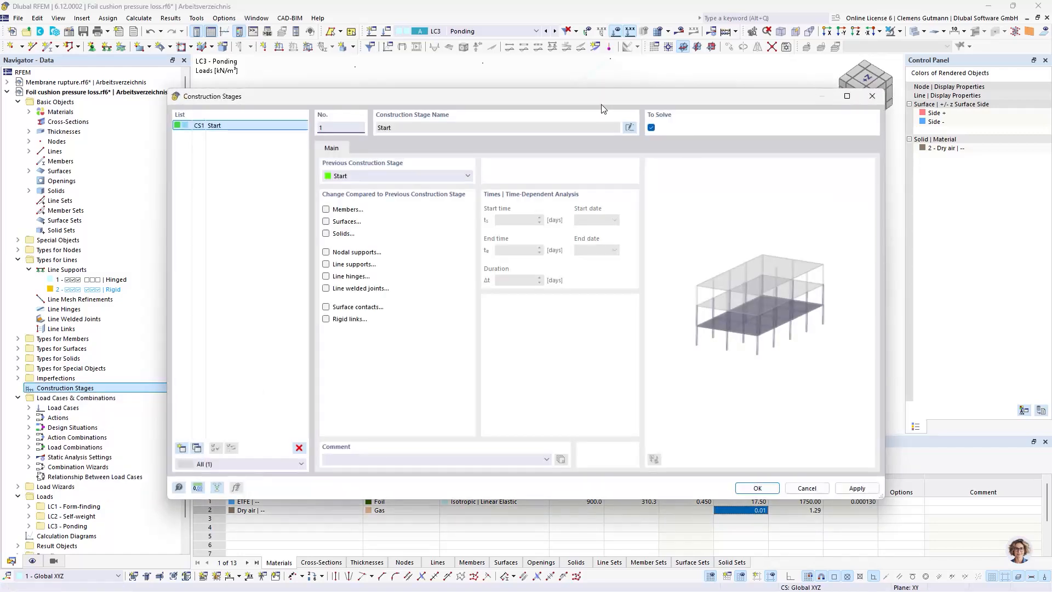
left_click(379, 458)
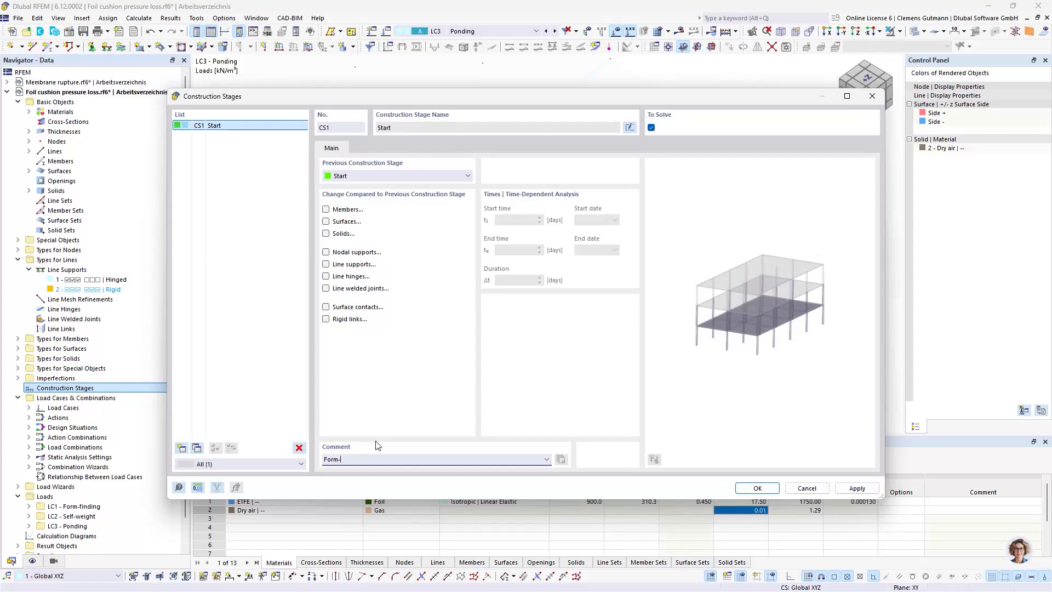
type("Form-finding")
key("Tab")
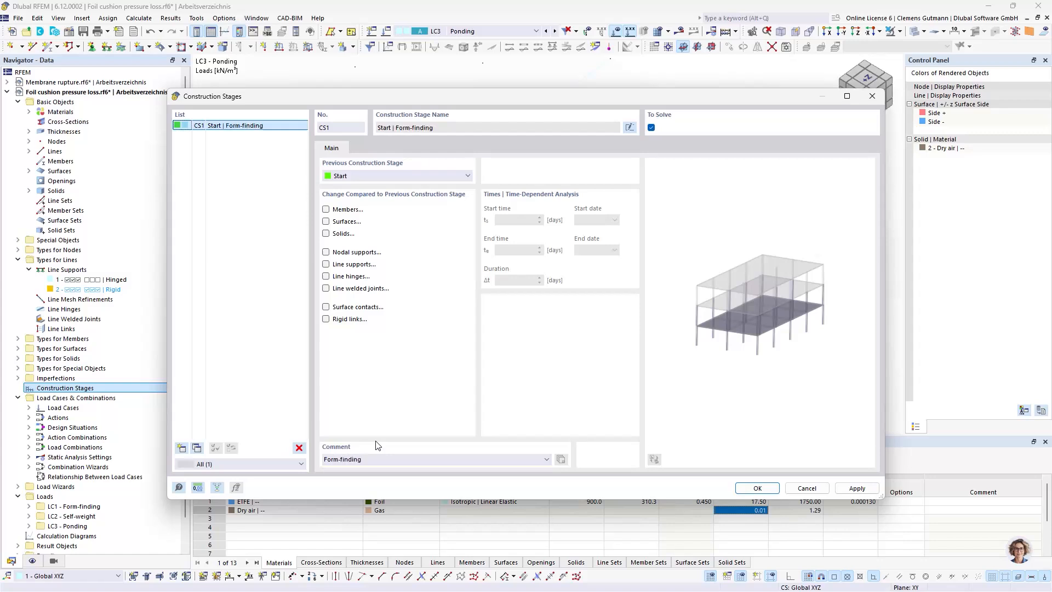
Include surface and solid changes in construction stage CS1 and add all surfaces and solids to it
left_click(345, 222)
left_click(365, 147)
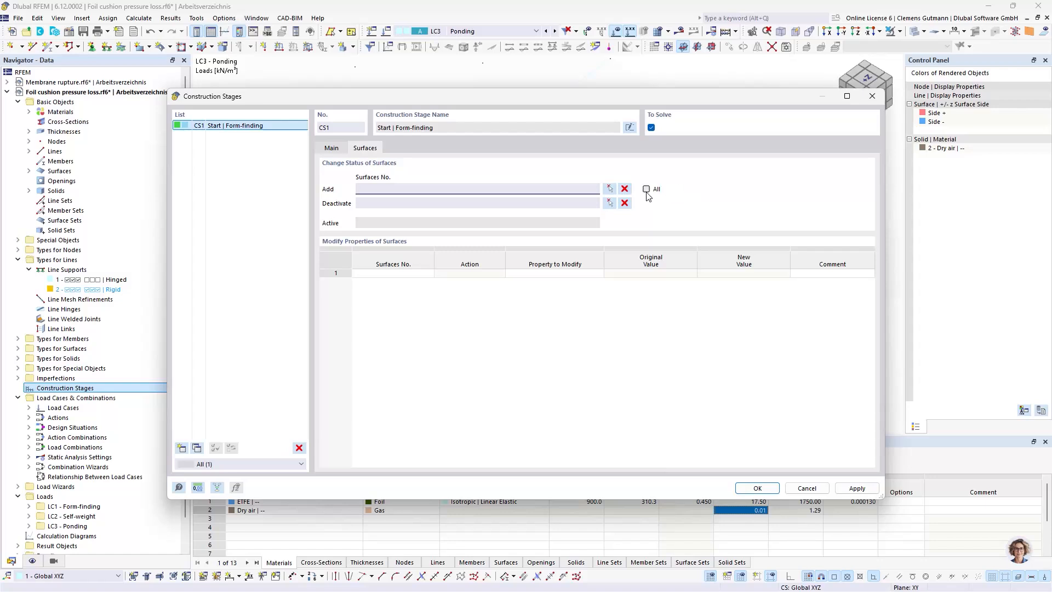
left_click(331, 148)
left_click(327, 234)
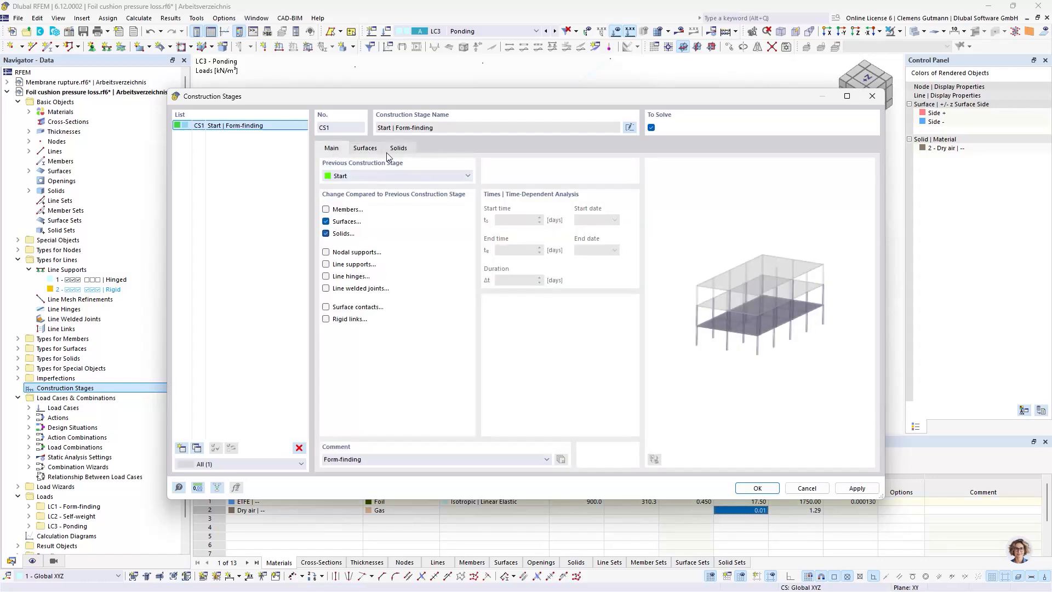
left_click(398, 148)
left_click(647, 189)
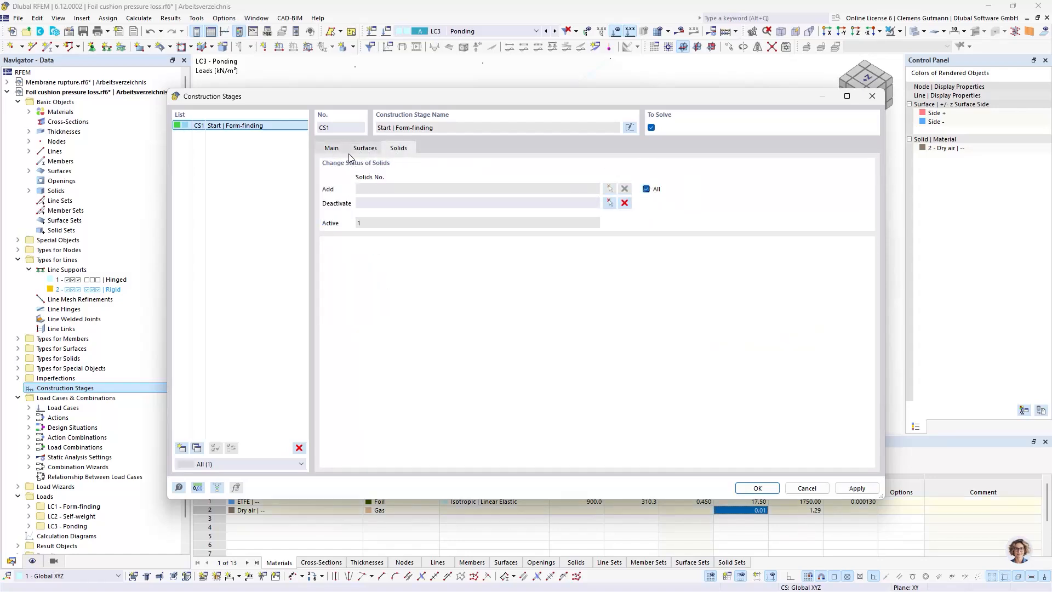
Include line support changes in construction stage CS1 and add all line supports to it
left_click(329, 148)
left_click(356, 267)
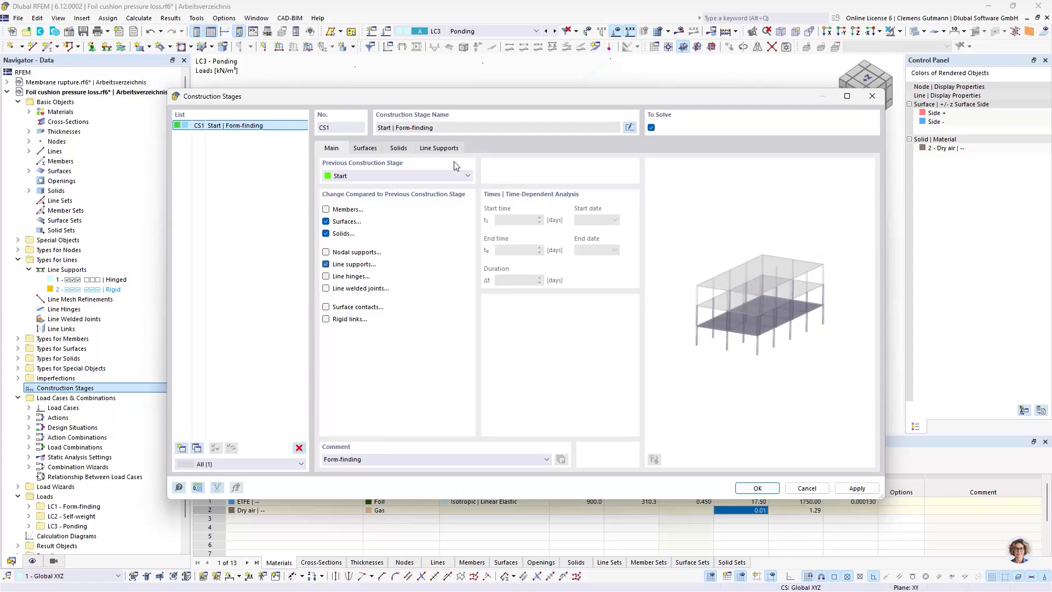
left_click(455, 149)
left_click(647, 189)
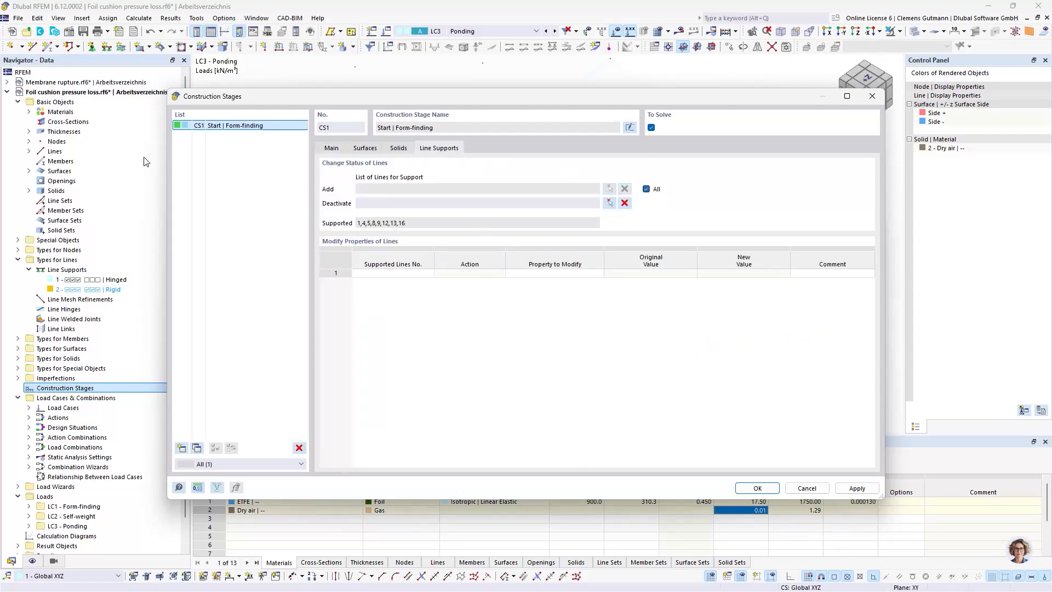
left_click(331, 148)
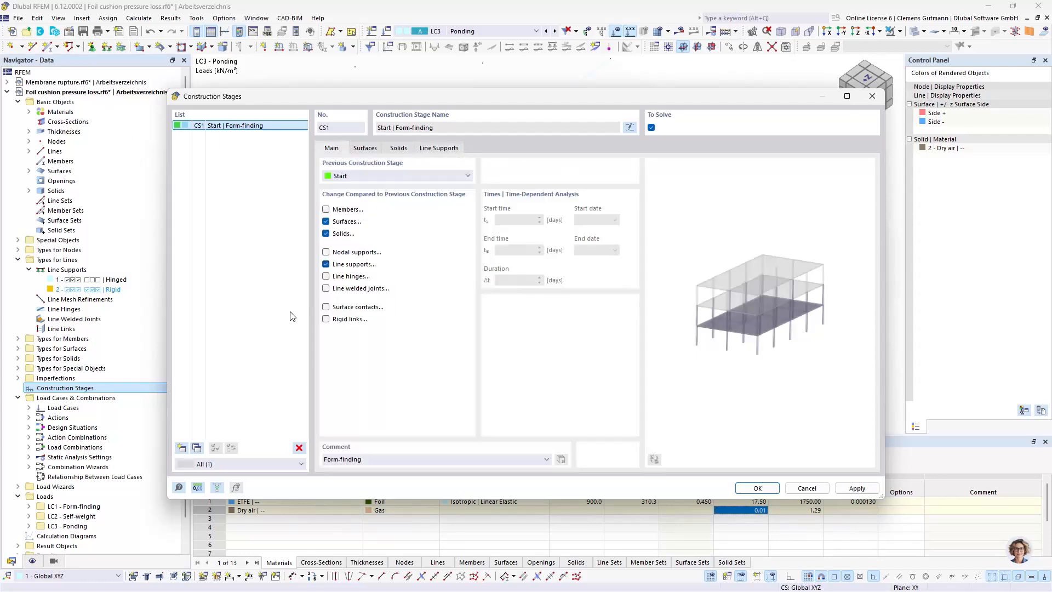
Add construction stage CS2 following CS1 with the comment ULS (P/T)
left_click(182, 448)
left_click(386, 459)
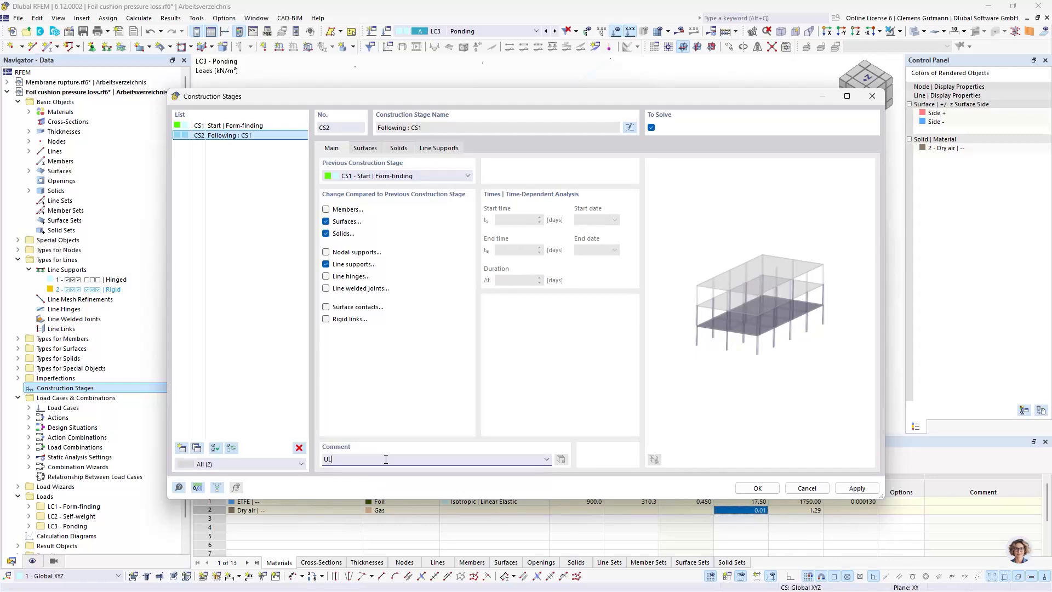
key("Tab")
left_click(386, 459)
key("Tab")
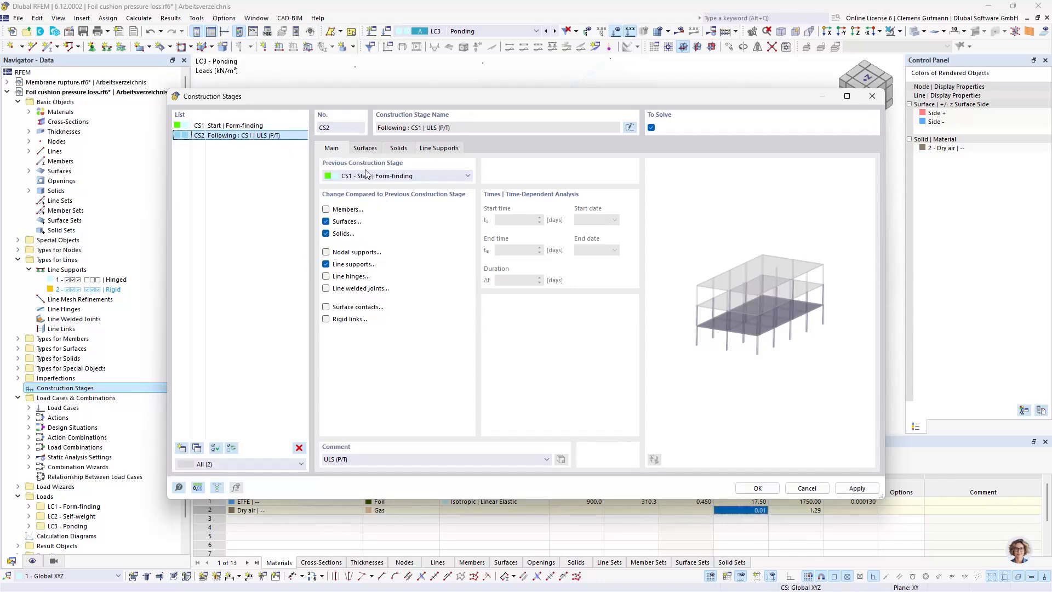
Remove the surface, solid and line support changes from construction stage CS2
left_click(365, 149)
left_click(331, 149)
left_click(327, 222)
left_click(326, 234)
left_click(326, 264)
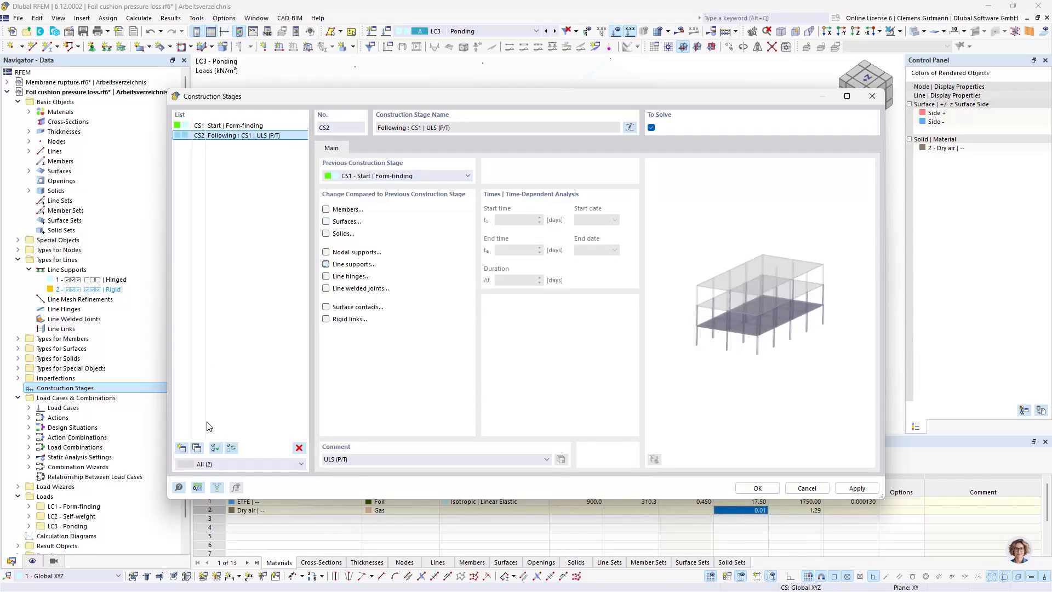
Add construction stage CS3 following CS2 with the comment ULS (A)
left_click(182, 448)
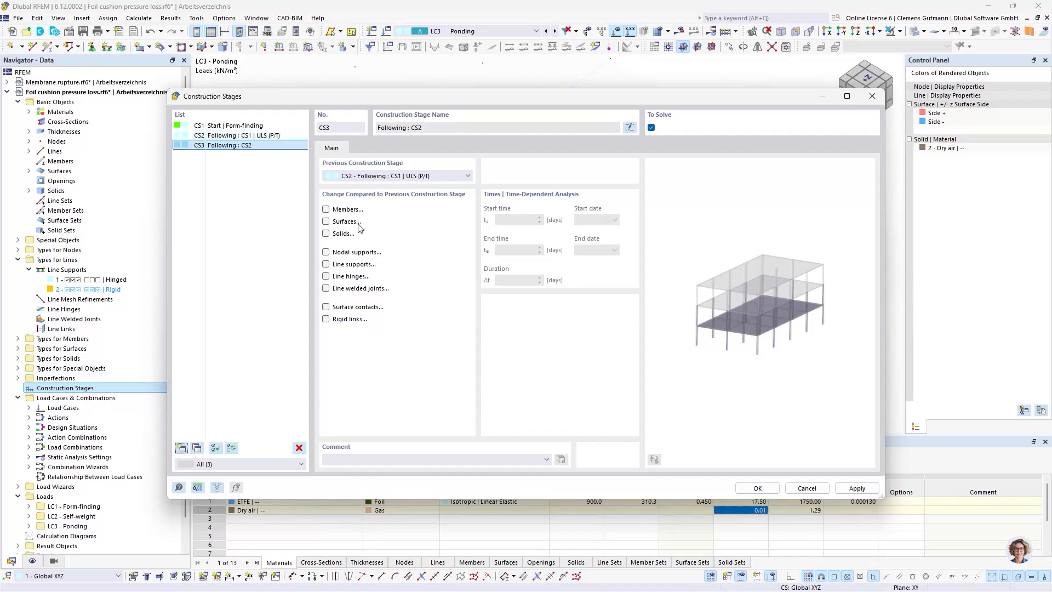
left_click(373, 458)
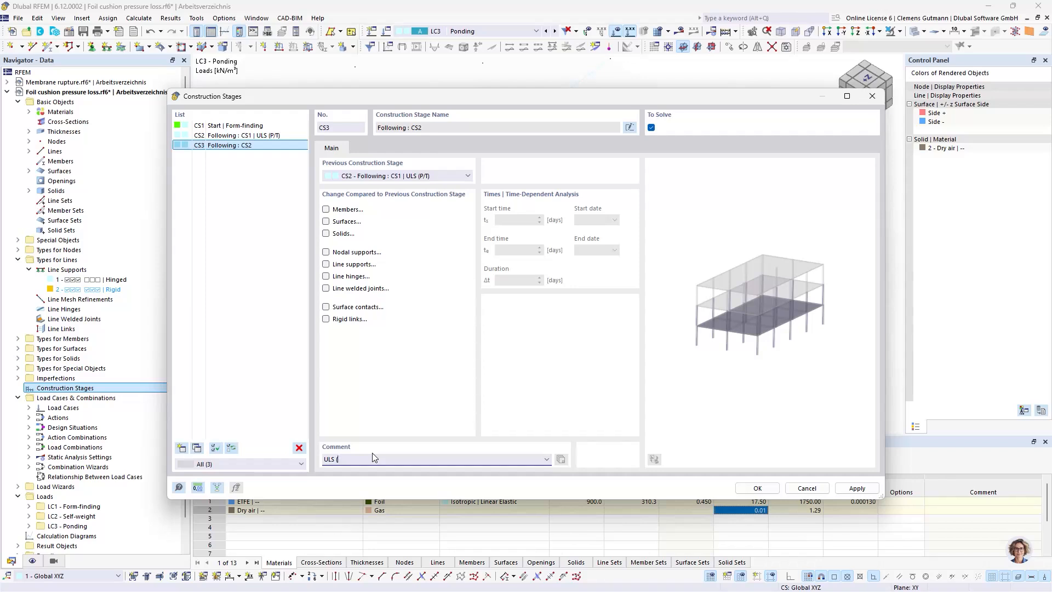
type("ULS (A)")
key("Return")
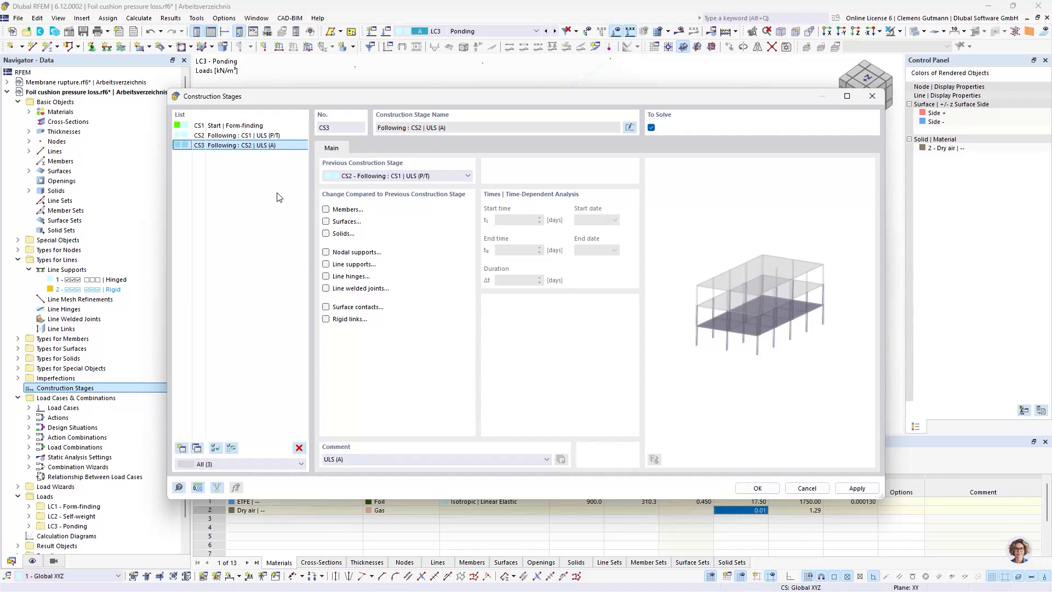
Include solid changes in construction stage CS3 and deactivate solid 1
left_click(343, 234)
left_click(365, 148)
left_click(372, 204)
type("1")
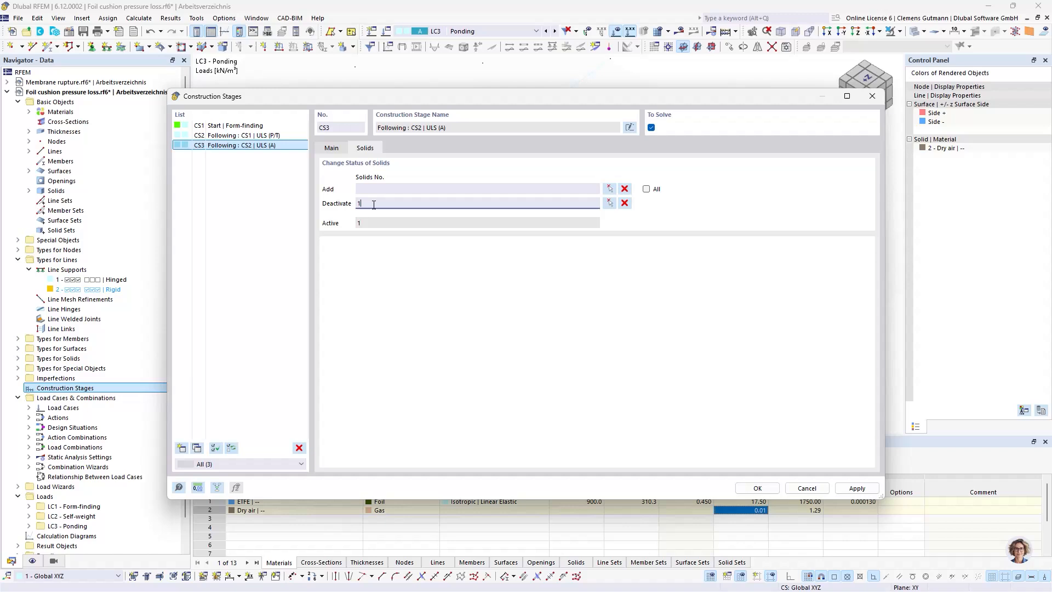
Include surface changes in construction stage CS3, specify the surfaces to deactivate, and save the construction stages
left_click(332, 149)
left_click(340, 222)
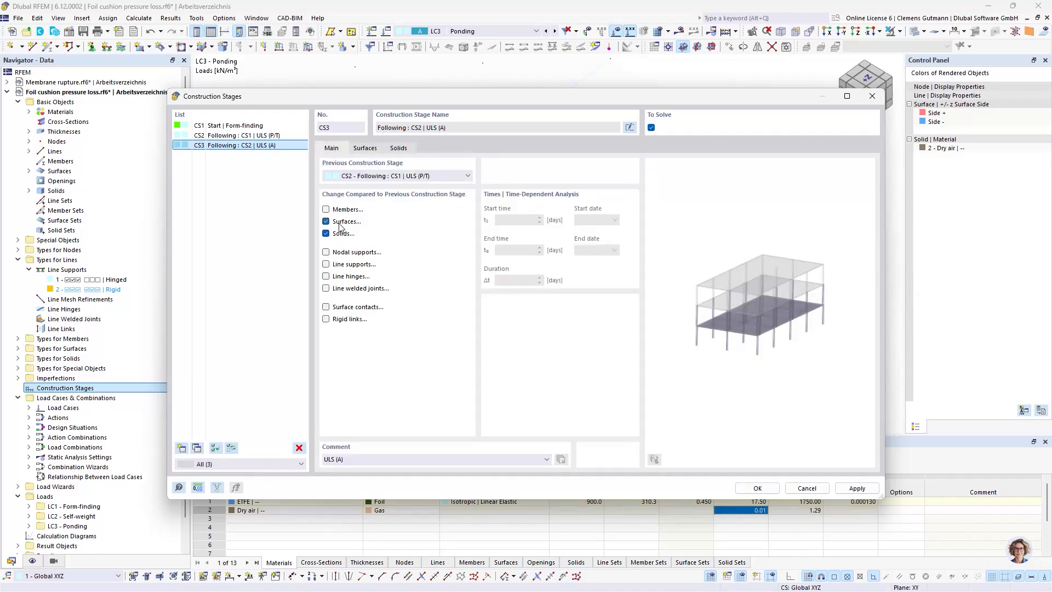
left_click(365, 148)
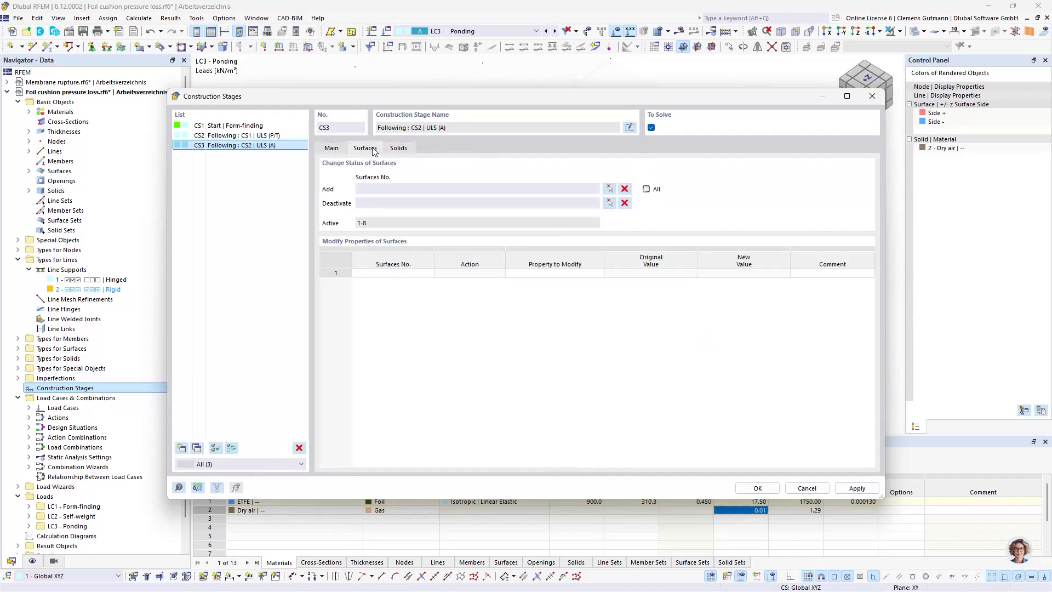
left_click(366, 203)
key("Tab")
left_click(779, 488)
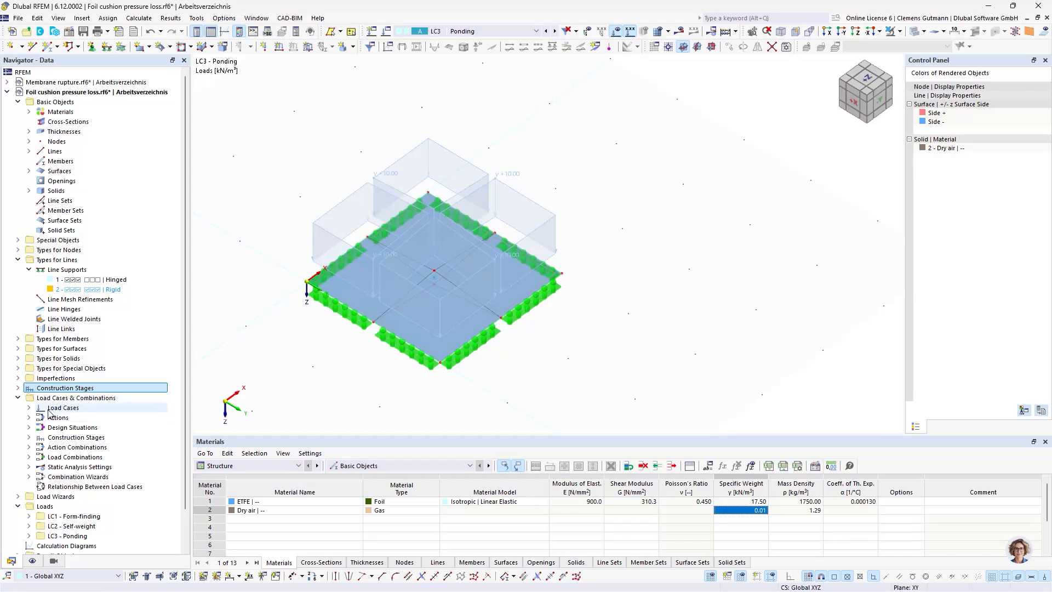
Delete the SLS design situations DS2 to DS4 (Characteristic, Frequent and Quasi-permanent) from the load cases and combinations
left_click(29, 437)
left_click(91, 447)
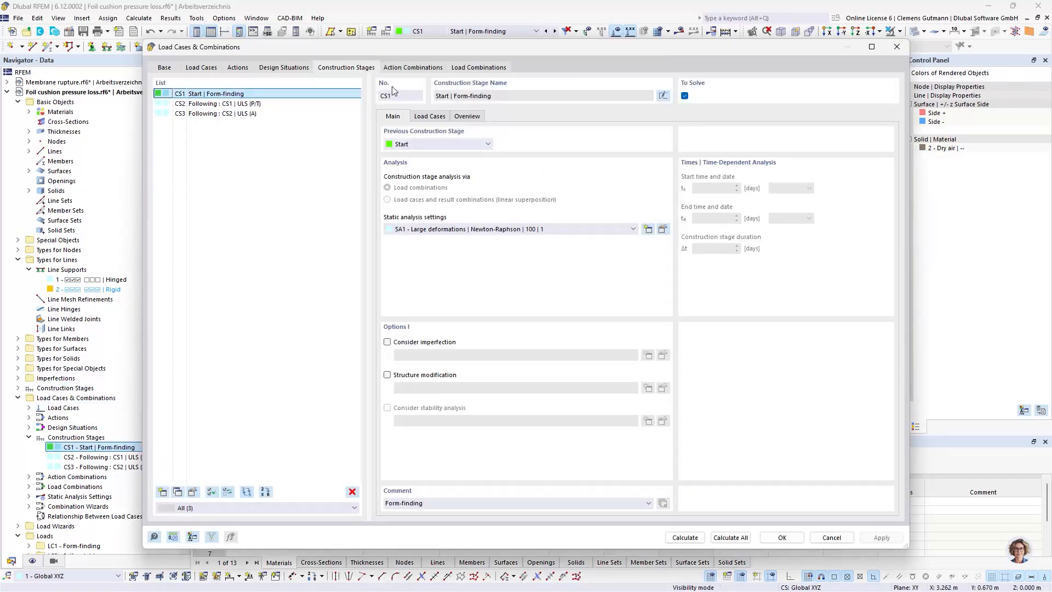
left_click(284, 67)
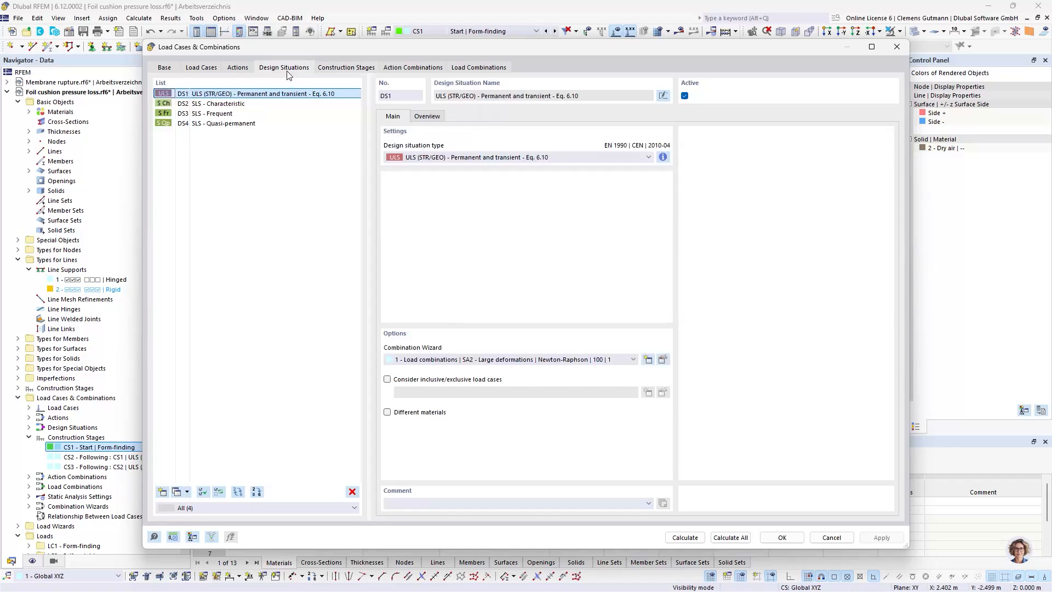
left_click(220, 104)
left_click(227, 123, "shift")
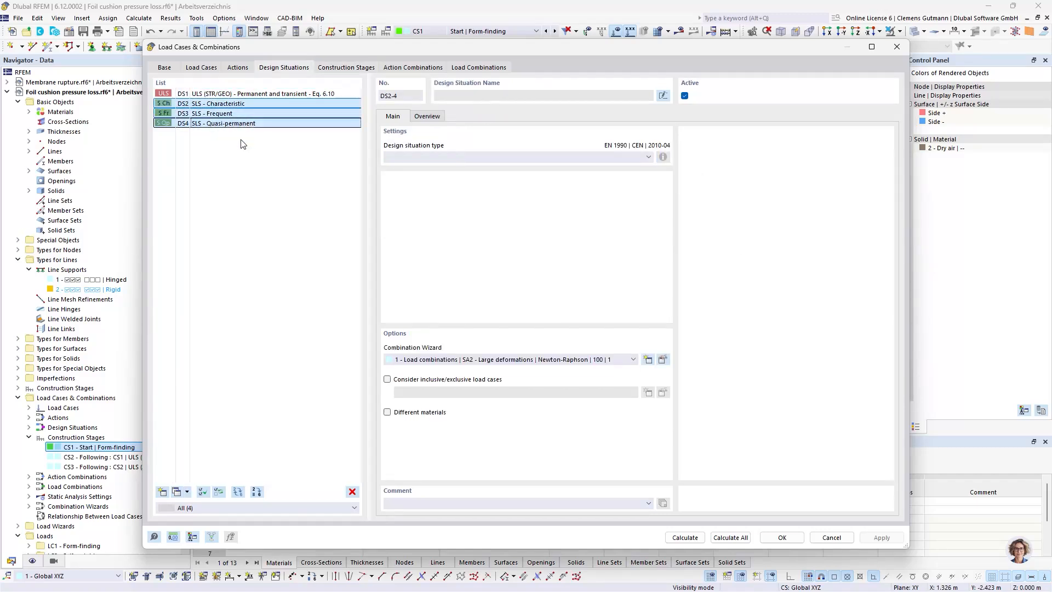
left_click(352, 492)
left_click(537, 339)
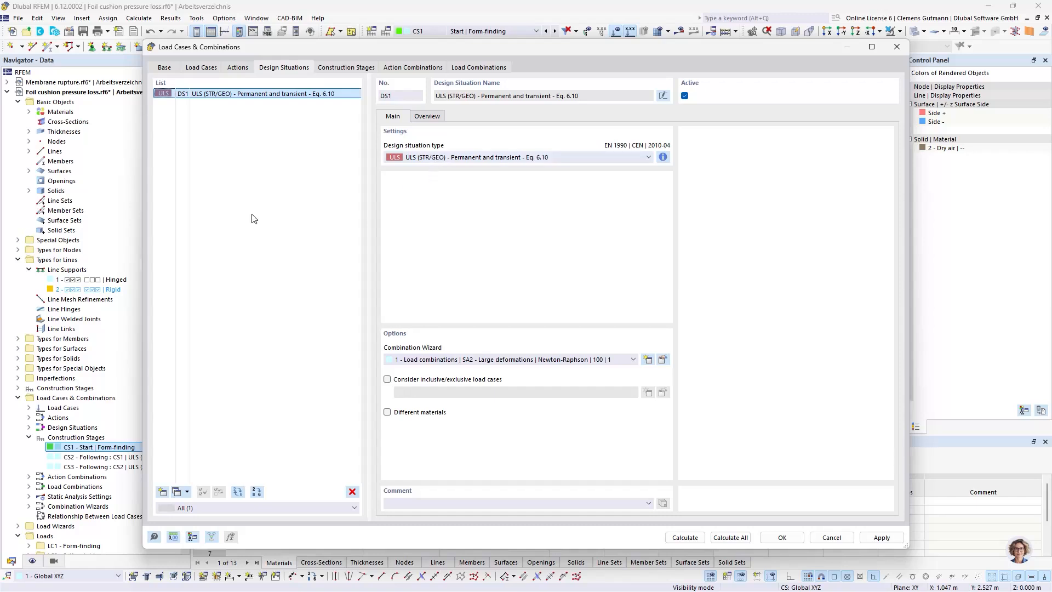
Add a new design situation DS2 of type ULS (STR/GEO) - Accidental - psi-2,1
left_click(163, 491)
left_click(472, 157)
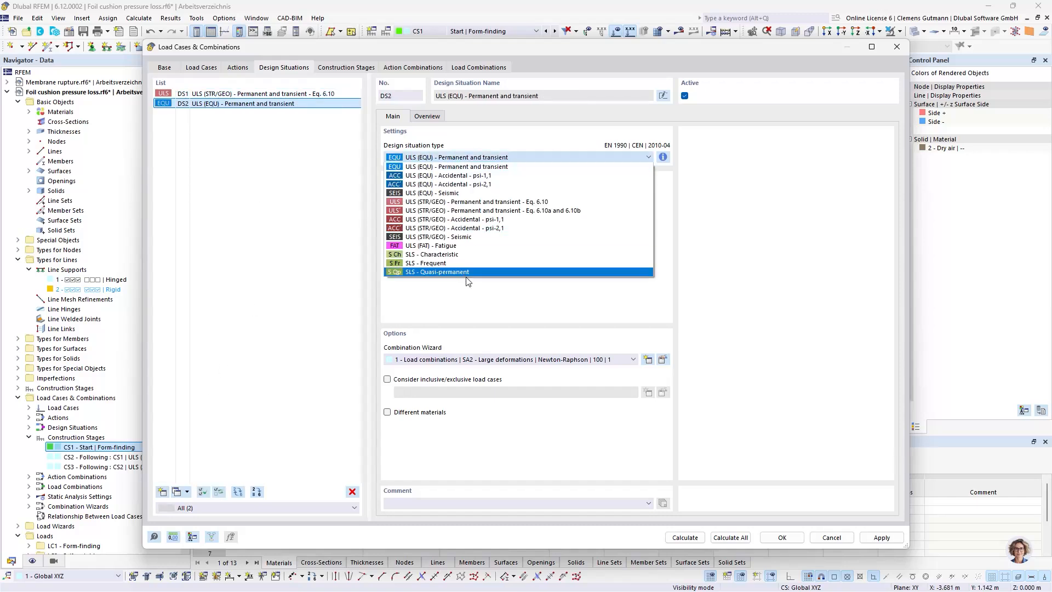
left_click(470, 225)
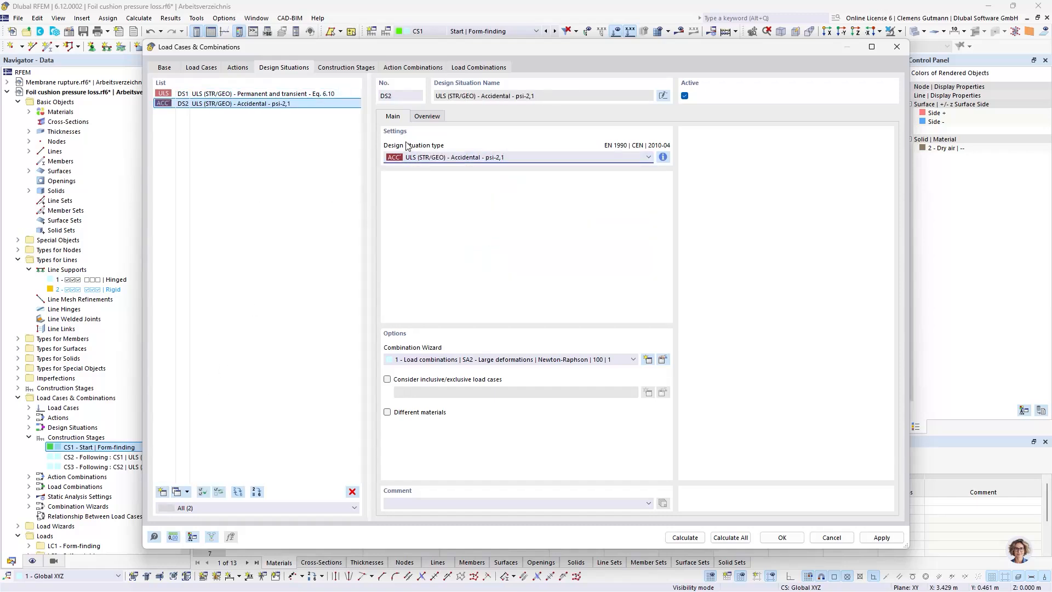
Enable the initial state in combination wizard 1 (SA2 - Large deformations) of design situation DS1 and assign construction stage CS2 to it
left_click(289, 95)
left_click(662, 360)
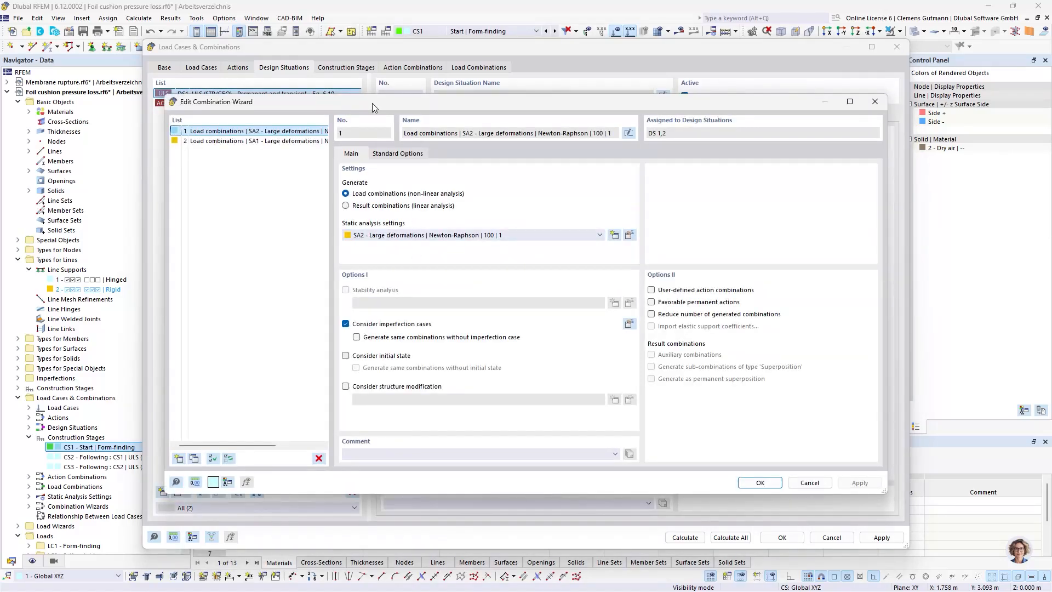
left_click_drag(375, 104, 375, 135)
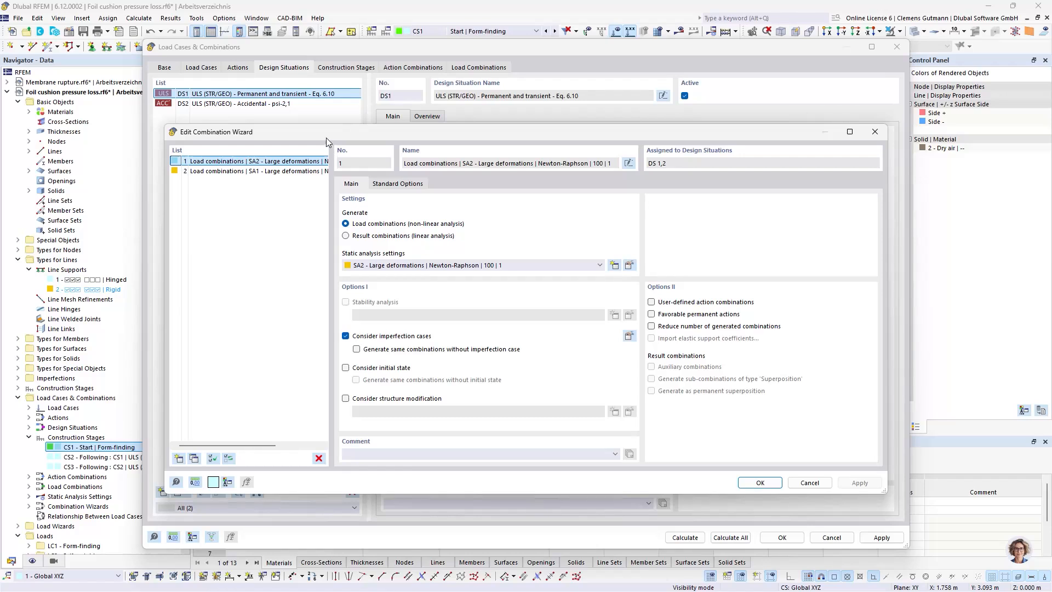
left_click(374, 367)
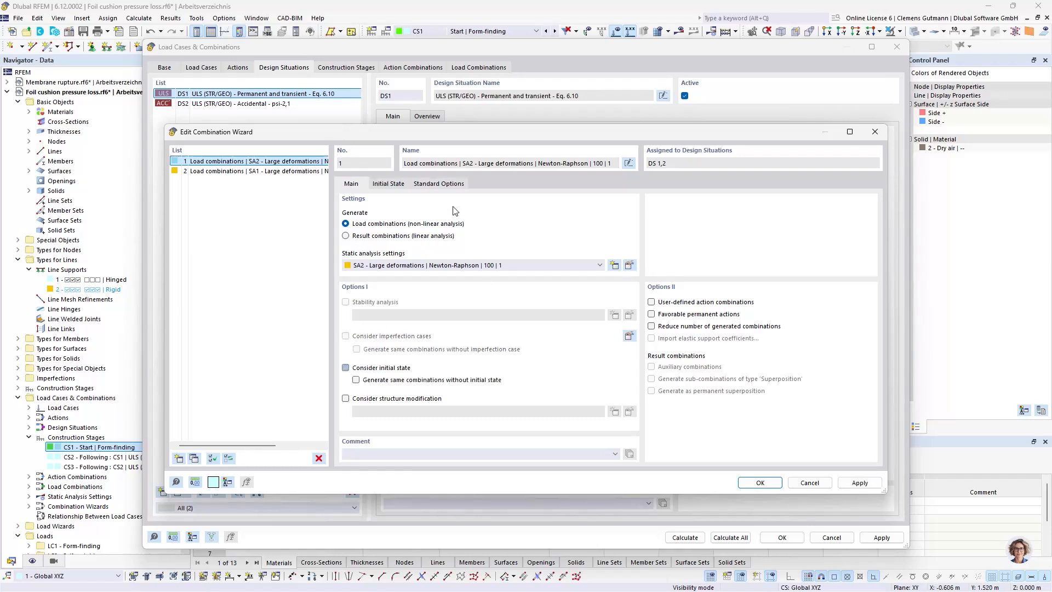
left_click(388, 184)
left_click(417, 249)
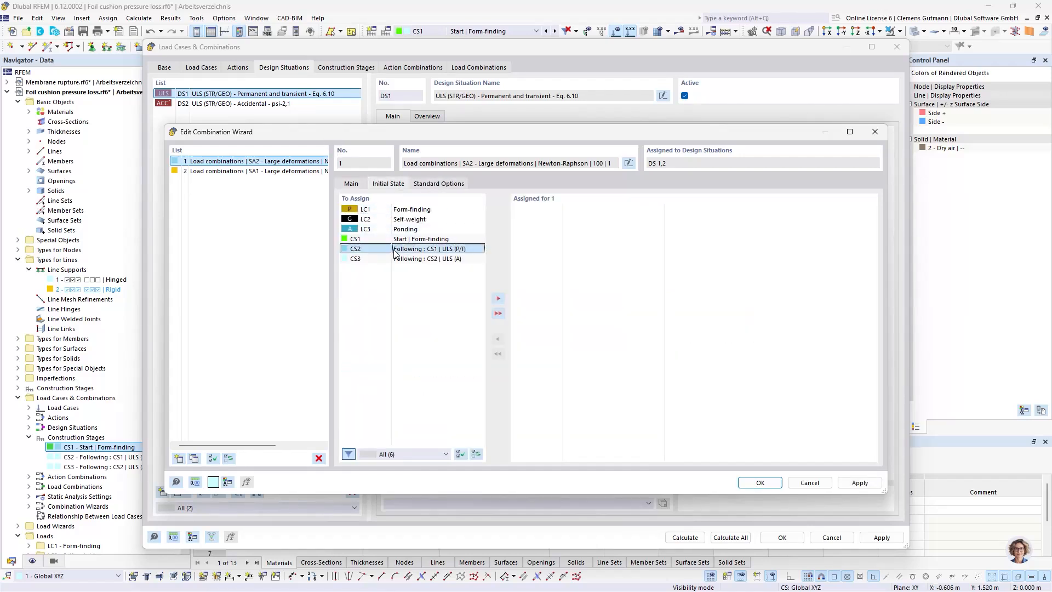
left_click(498, 298)
left_click(352, 184)
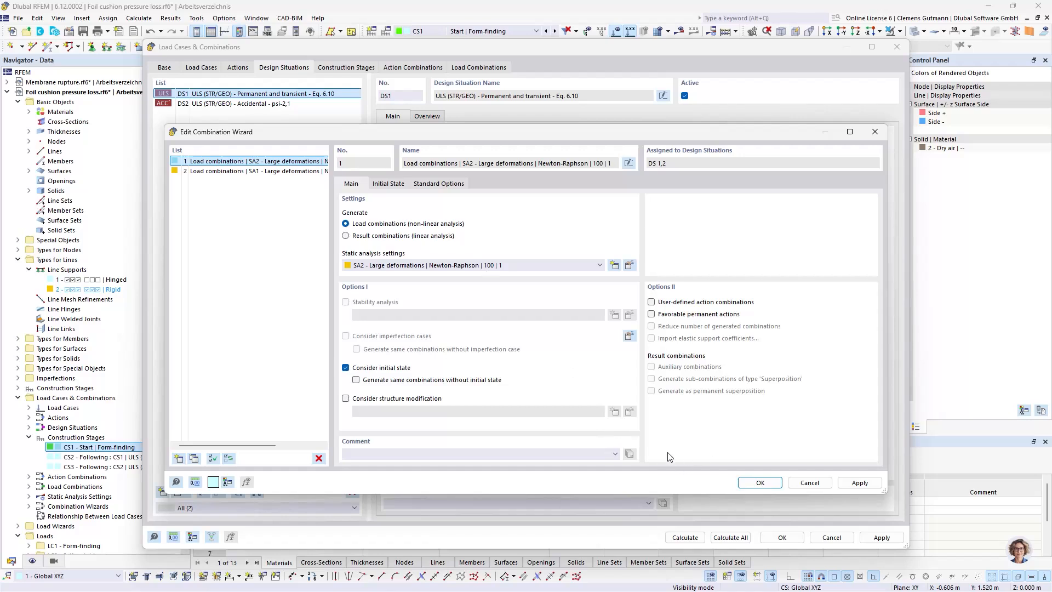
Enable the initial state in combination wizard 2 (SA1 - Large deformations), assign construction stage CS3 to it, and save the wizards
left_click(257, 171)
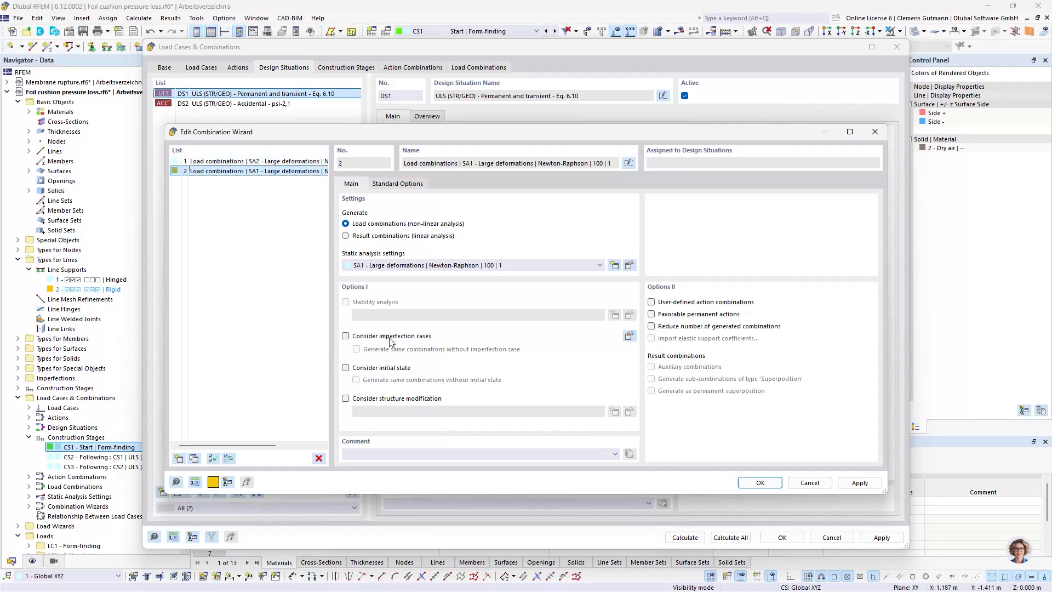
left_click(387, 368)
left_click(389, 184)
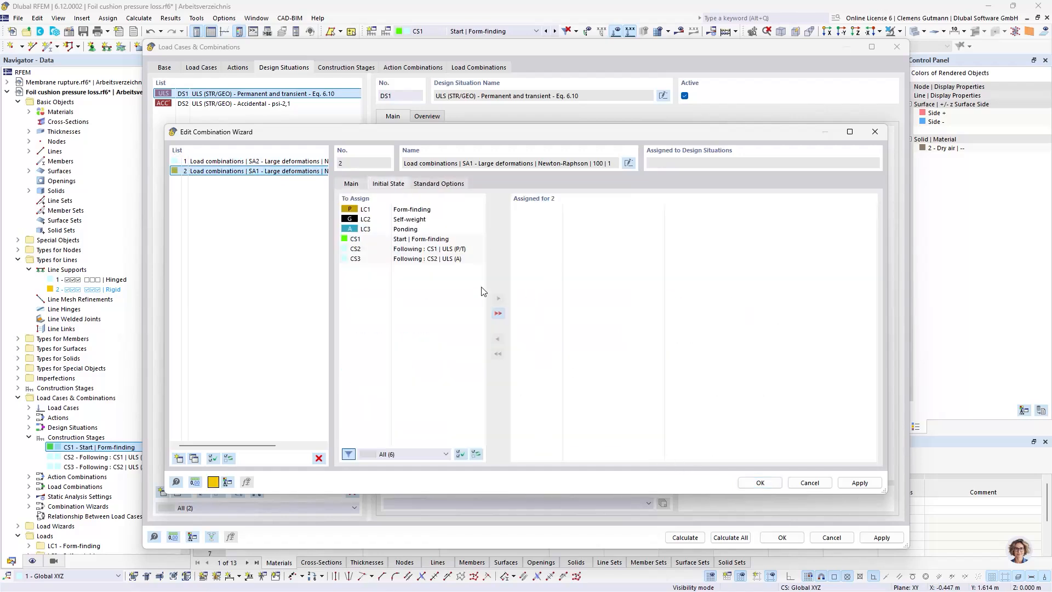
left_click(412, 258)
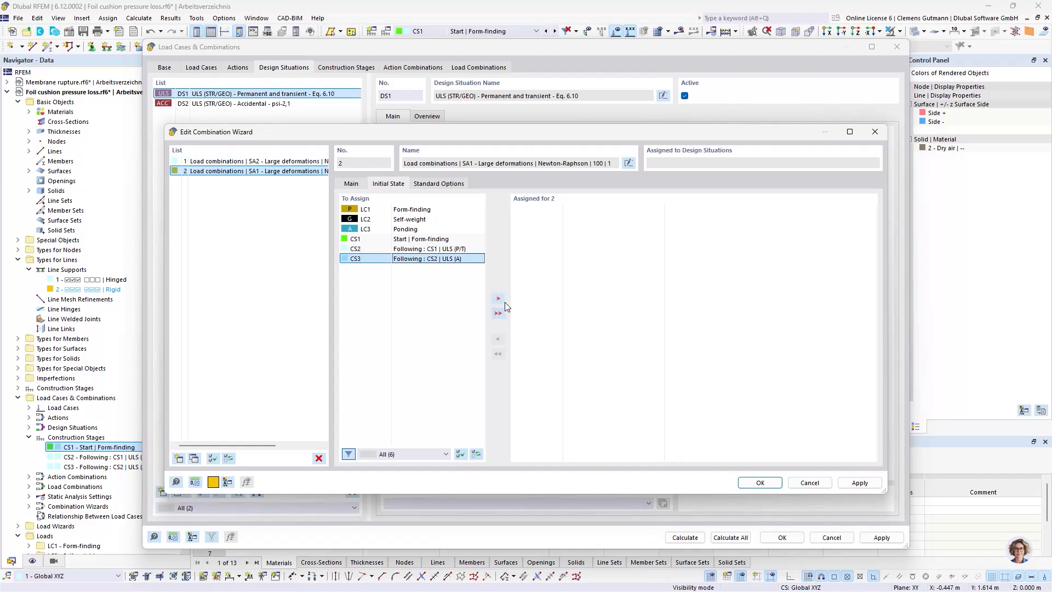
left_click(500, 299)
left_click(772, 484)
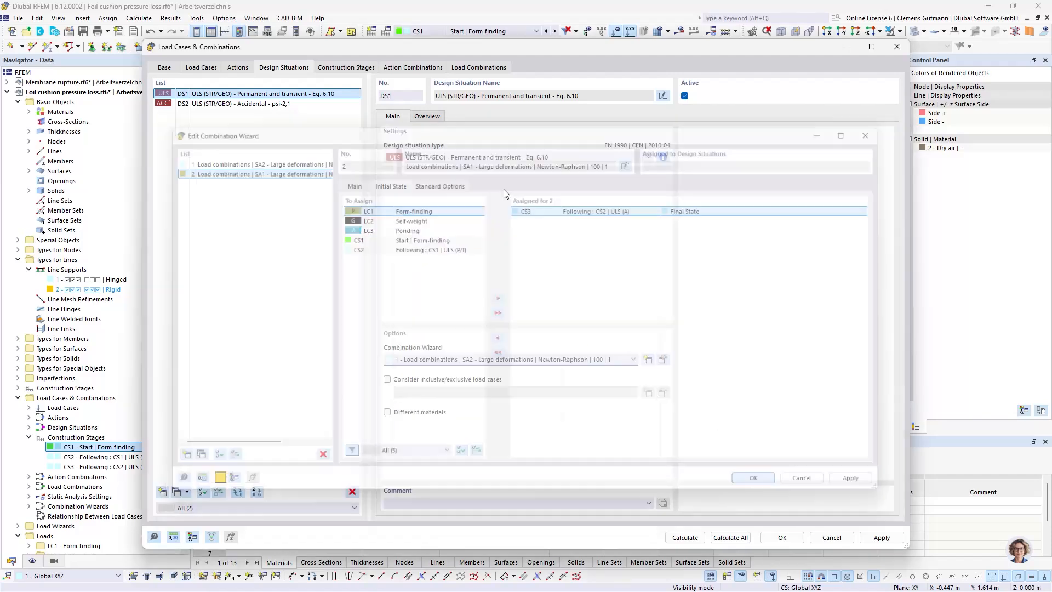
Assign combination wizard 2 (SA1 - Large deformations) to the accidental design situation DS2
left_click(285, 104)
left_click(452, 360)
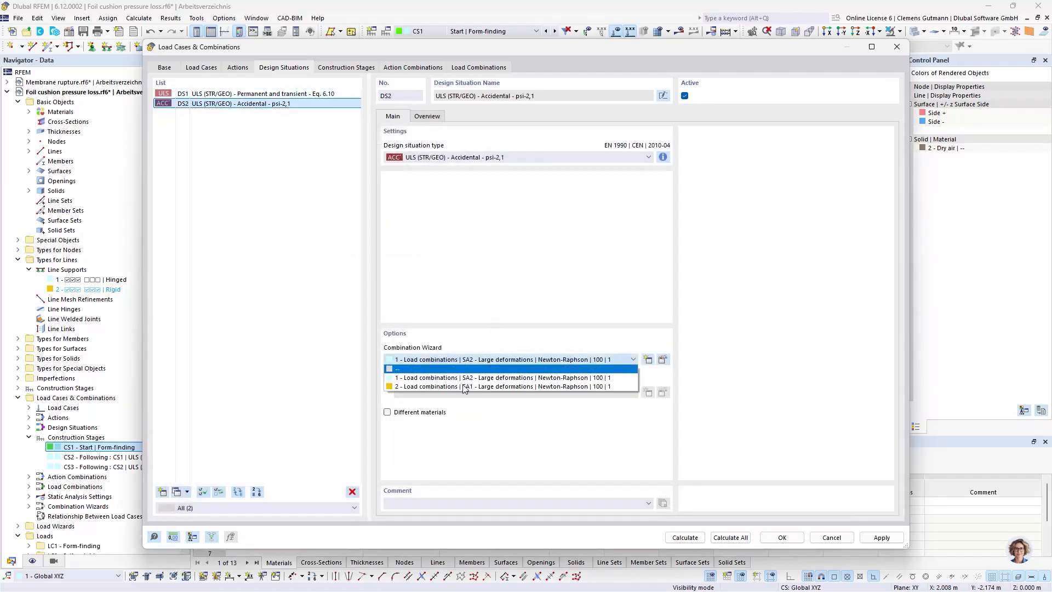
left_click(464, 388)
Assign load case LC1 Form-finding to construction stage CS1
left_click(368, 70)
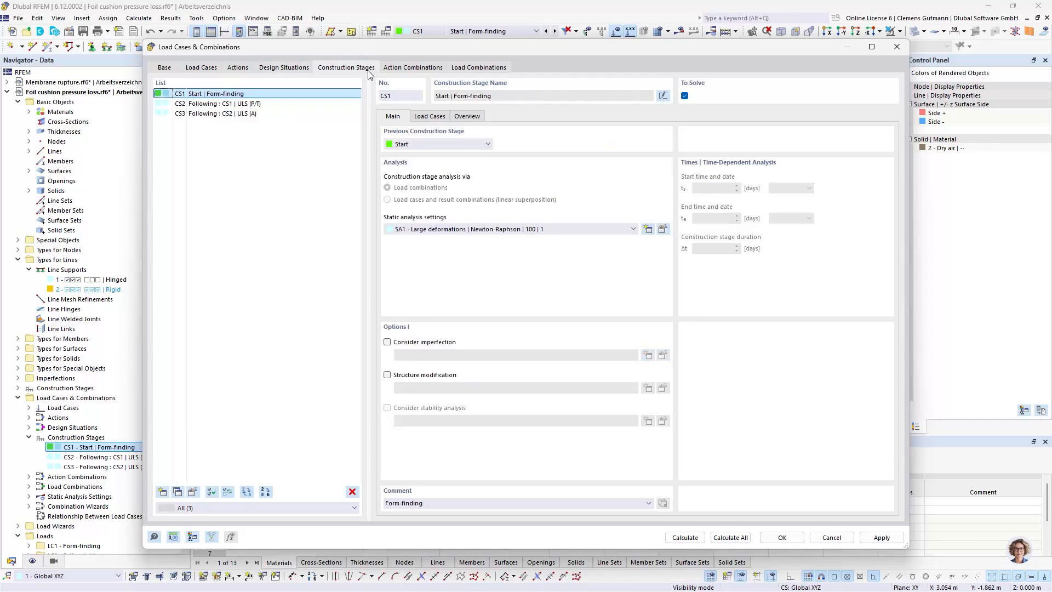
left_click(405, 70)
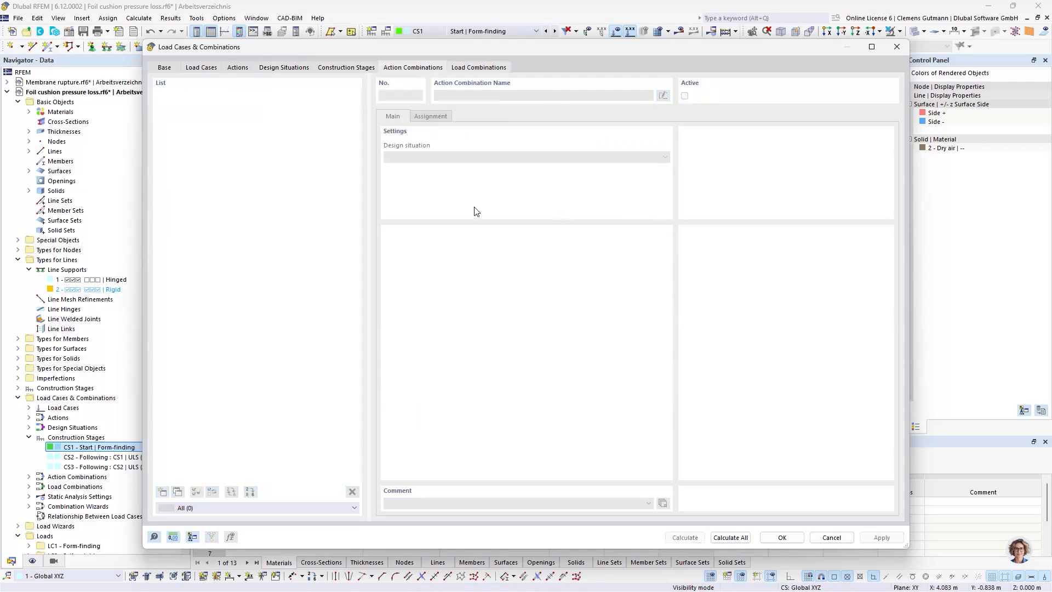
left_click(470, 67)
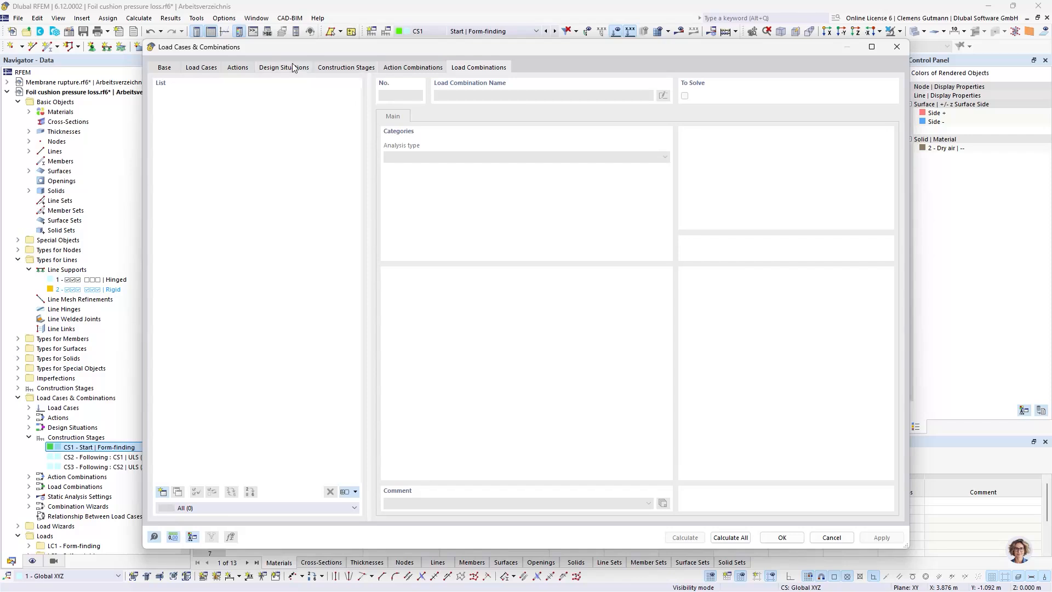
left_click(368, 70)
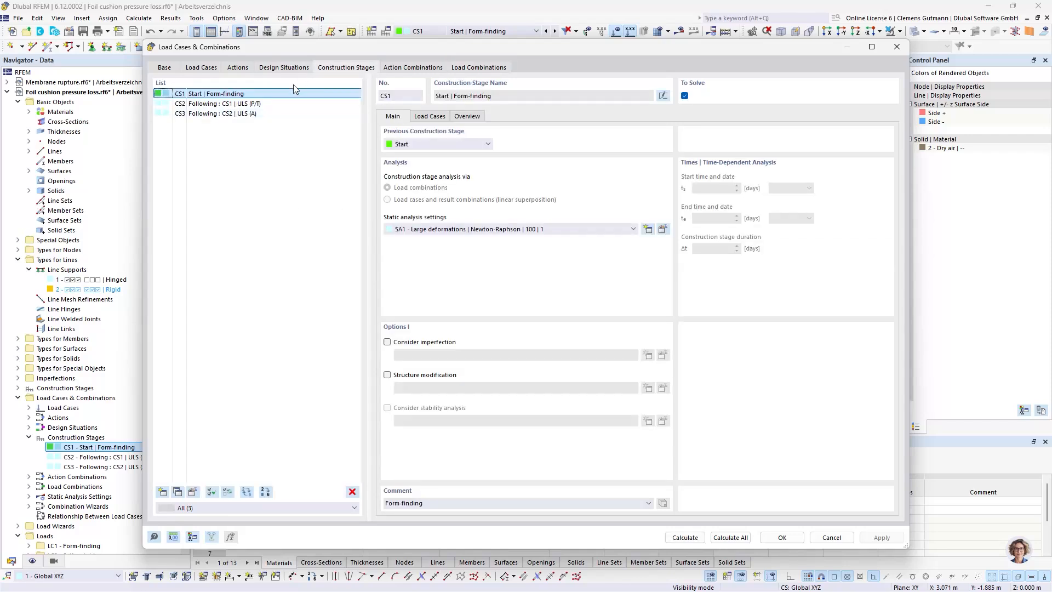
left_click(430, 116)
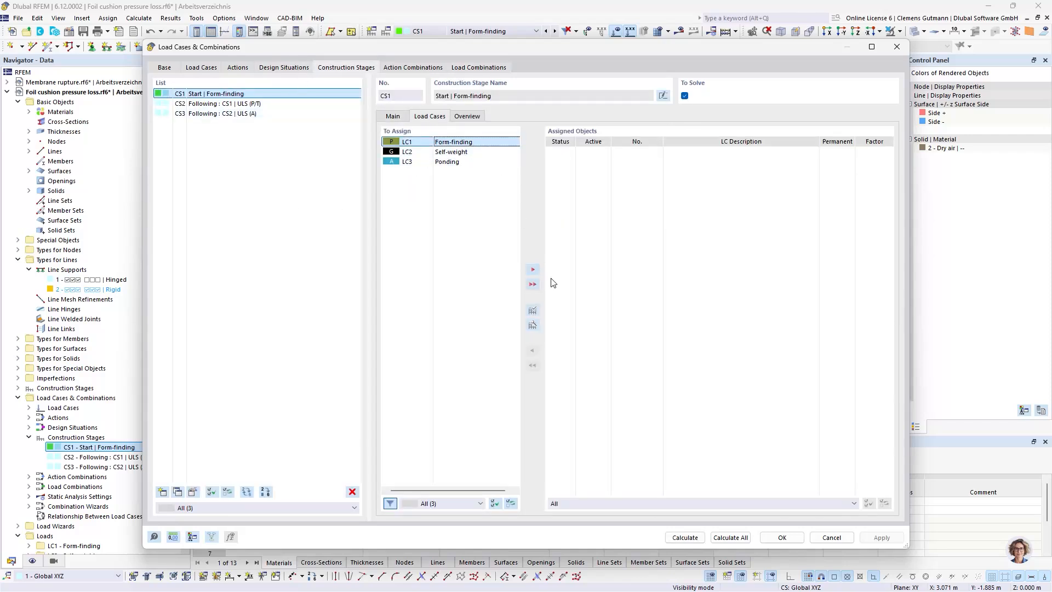
left_click(533, 269)
Assign load case LC2 Self-weight to construction stage CS2 and LC3 Ponding to construction stage CS3
left_click(246, 104)
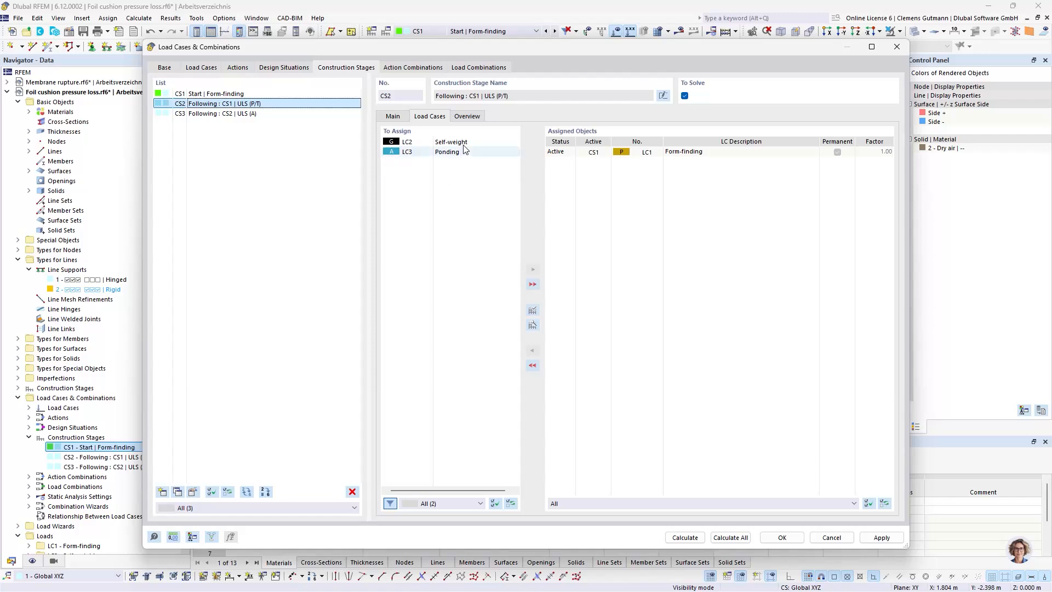
left_click(417, 142)
left_click(534, 269)
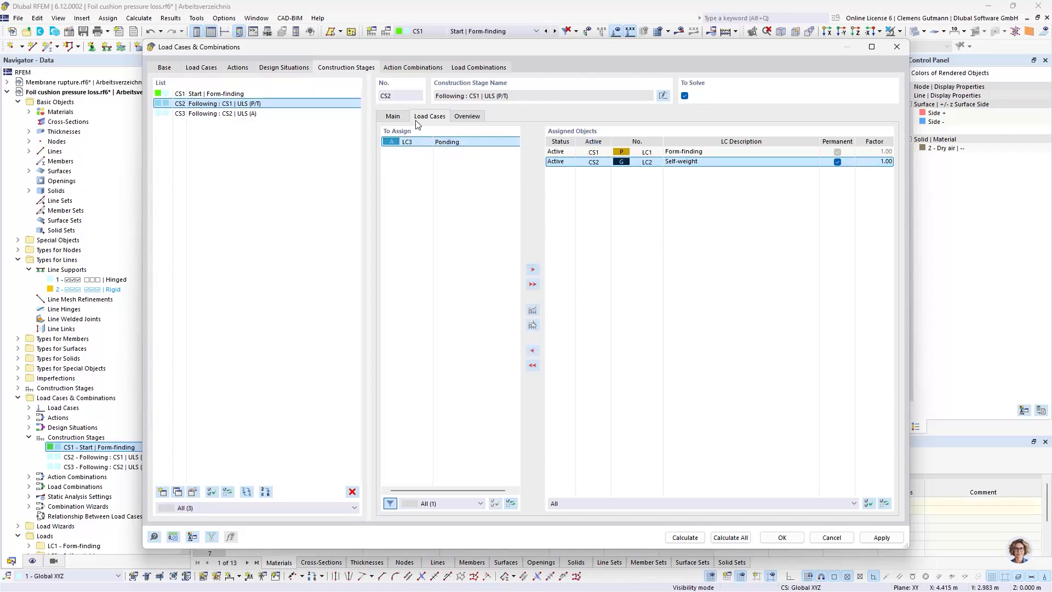
left_click(257, 114)
left_click(411, 142)
left_click(533, 269)
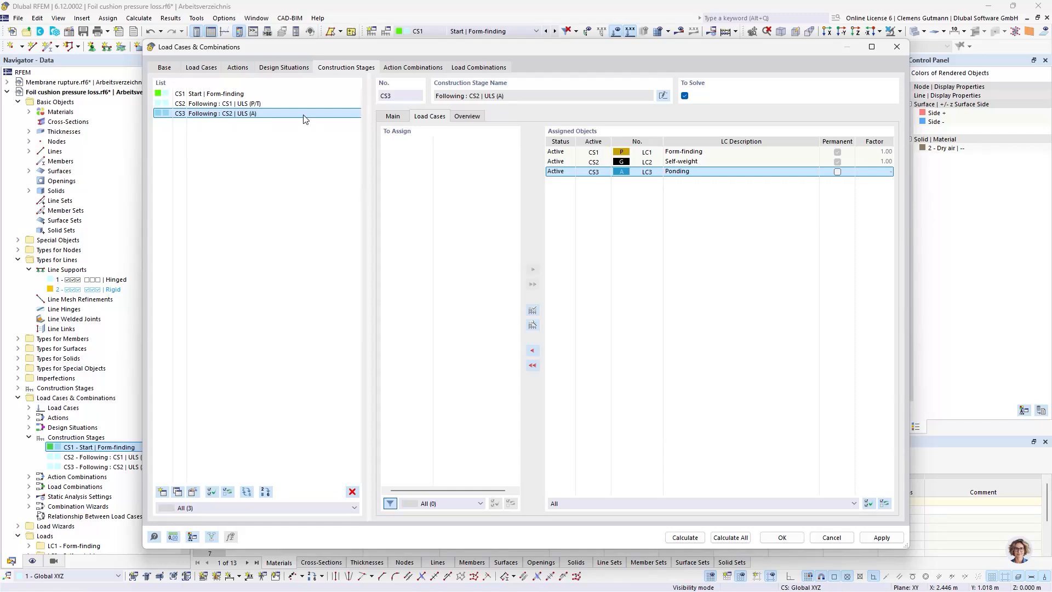
left_click(278, 103)
left_click(274, 114)
Generate the load combinations, calculate the accidental combination CO2 for stage CS3, and inspect the deformed cushion
left_click(479, 67)
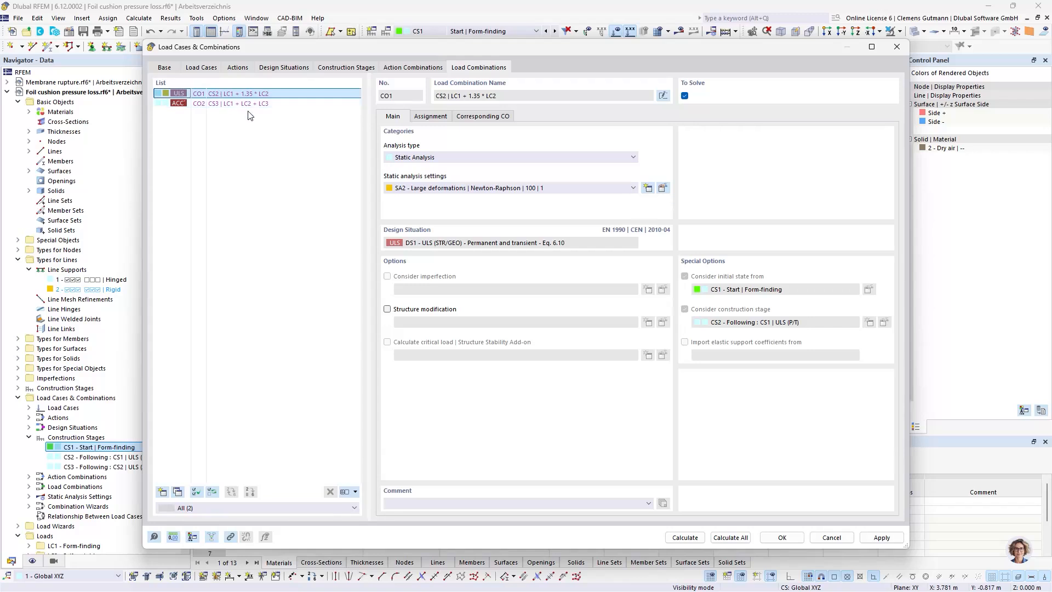
left_click(249, 107)
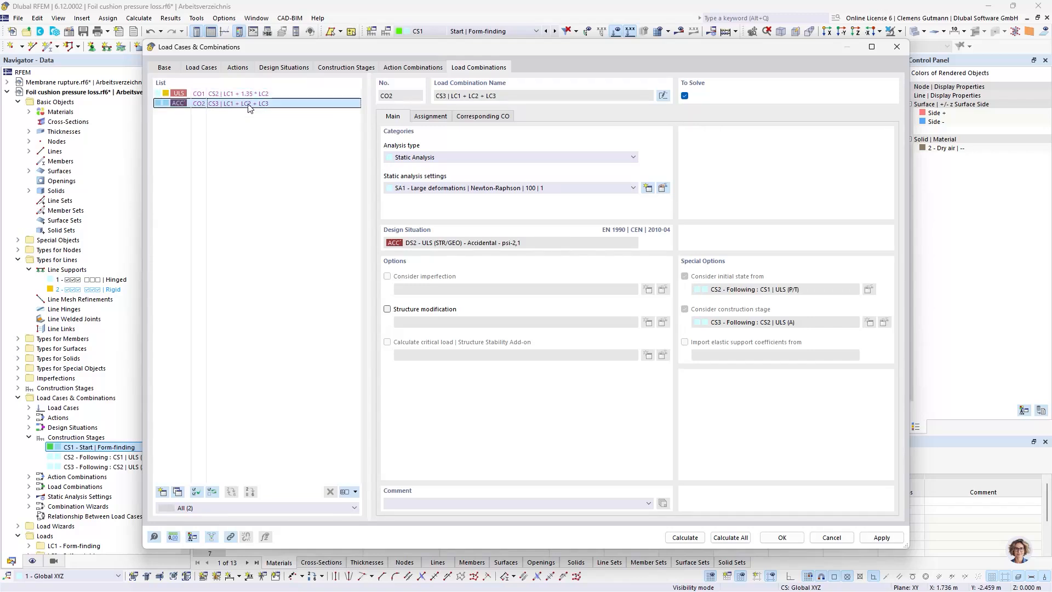
left_click(685, 537)
left_click(685, 538)
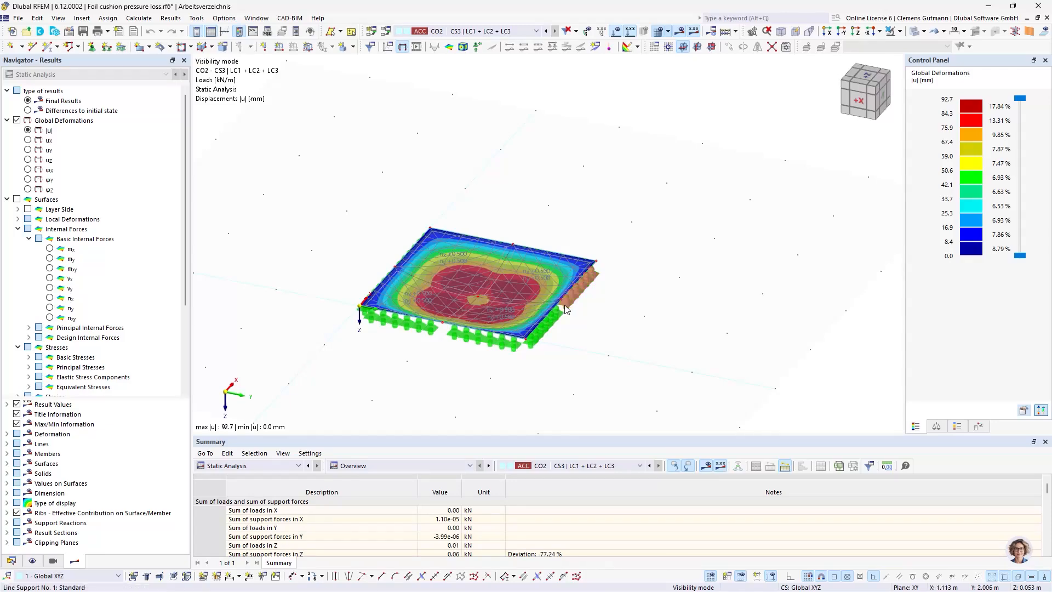
middle_click_drag(564, 317, 568, 397, "ctrl")
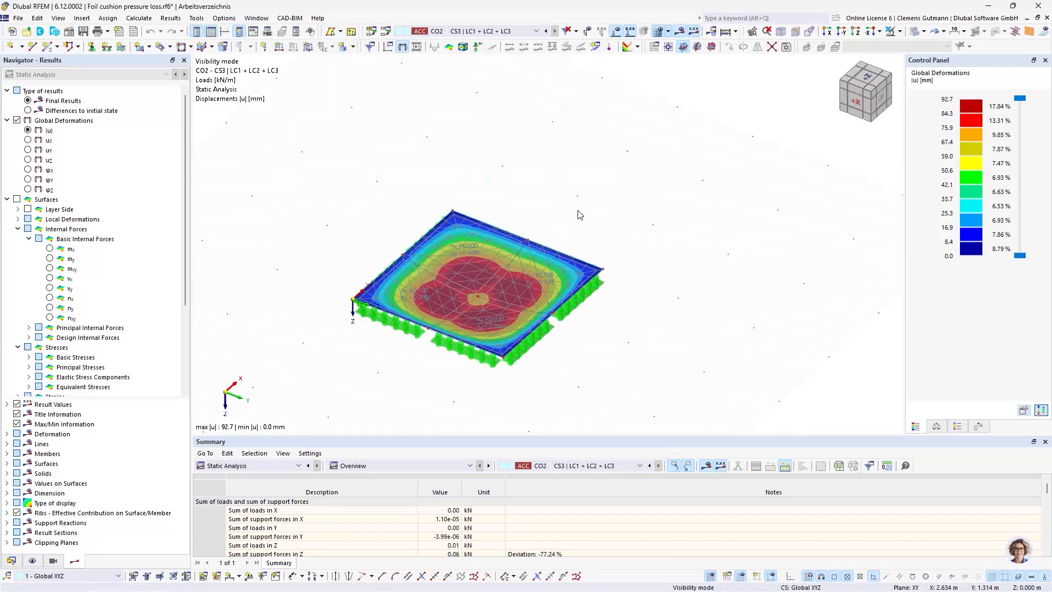